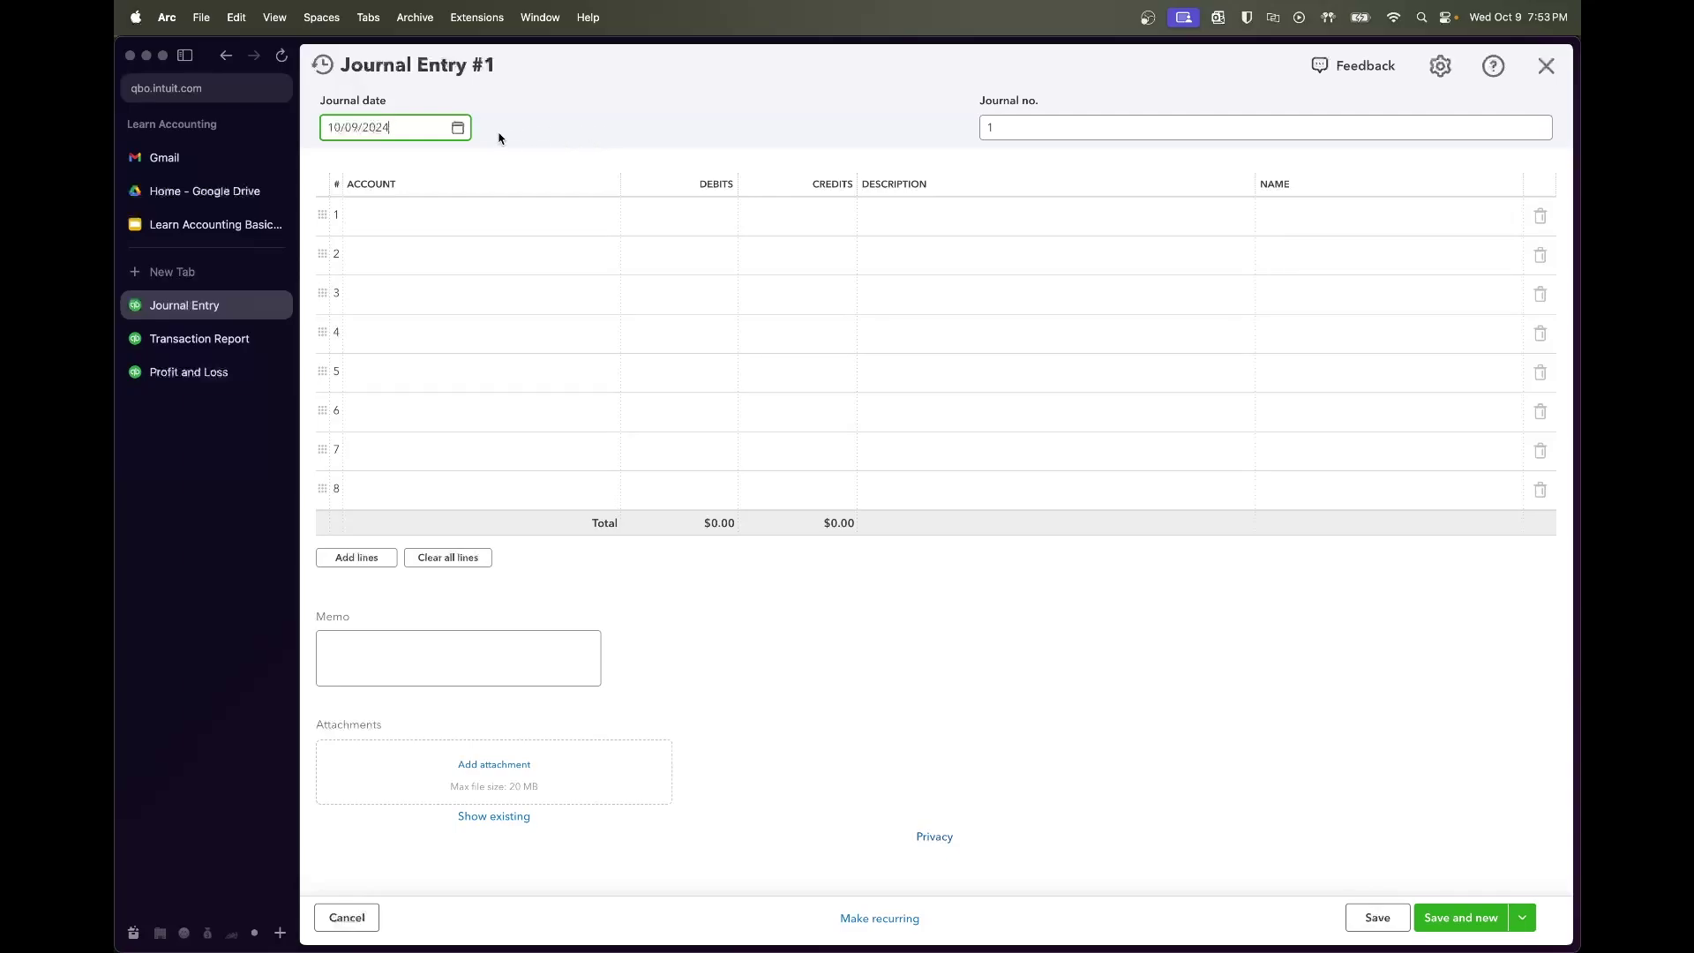
Examine the dates and amounts of the sales tax payments in the transaction report
{"action": "left_click", "coordinate": [236, 338]}
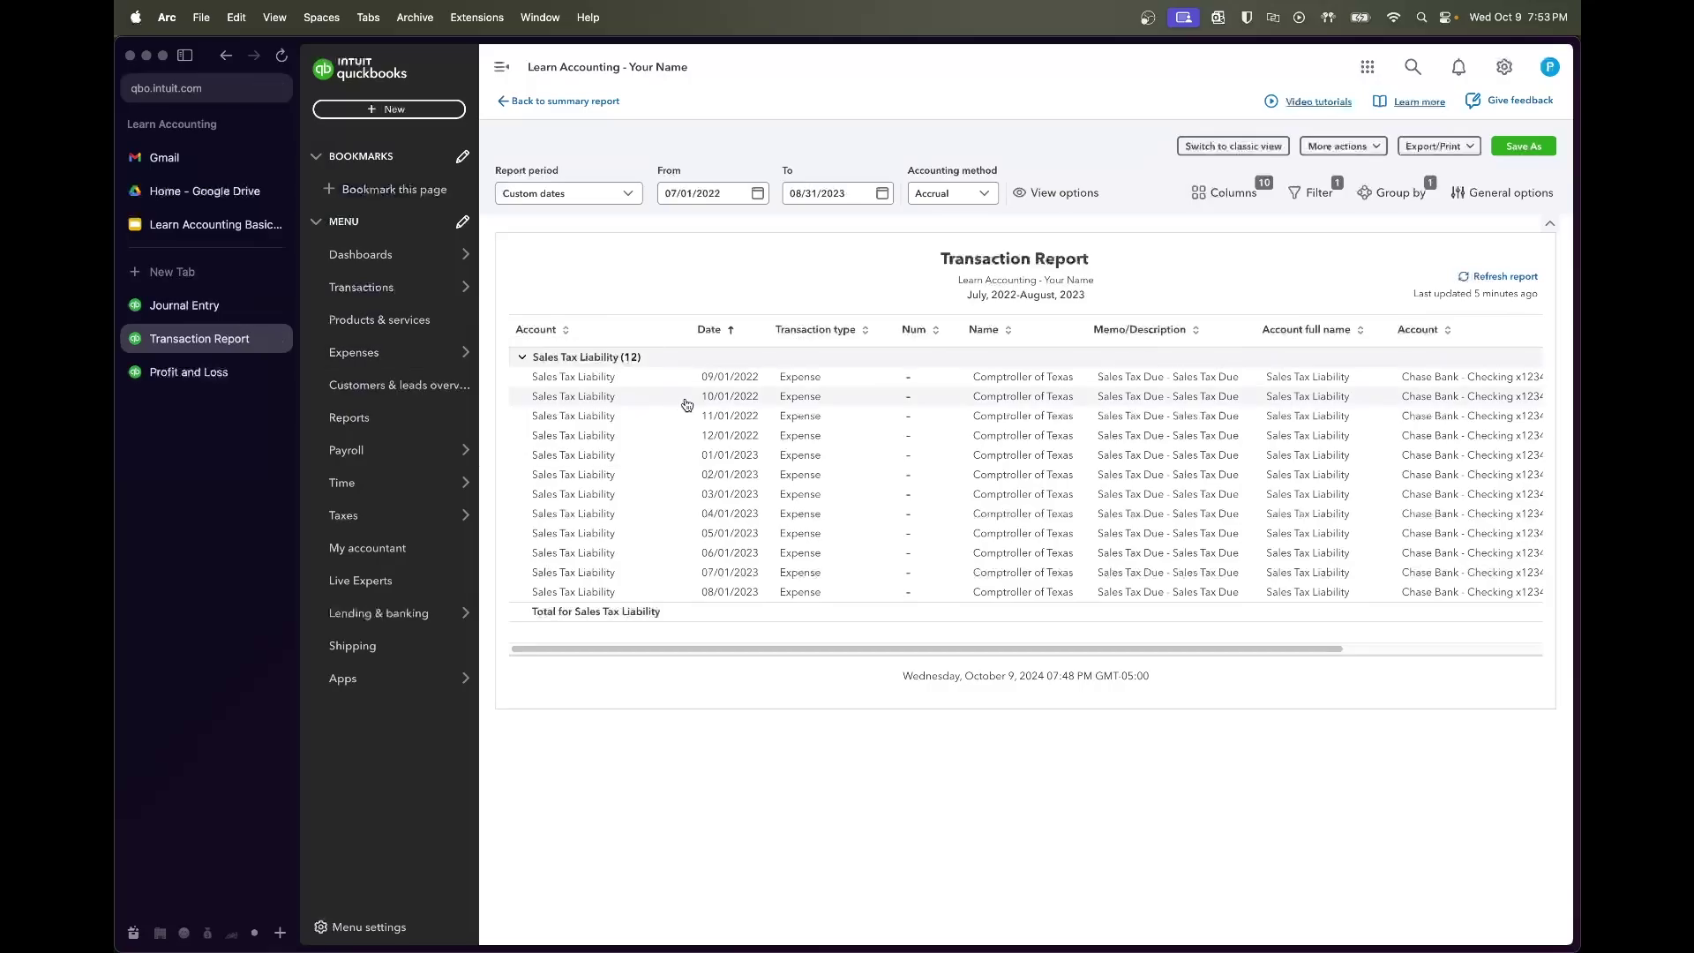
{"action": "scroll", "coordinate": [802, 398], "scroll_direction": "right", "scroll_amount": 5}
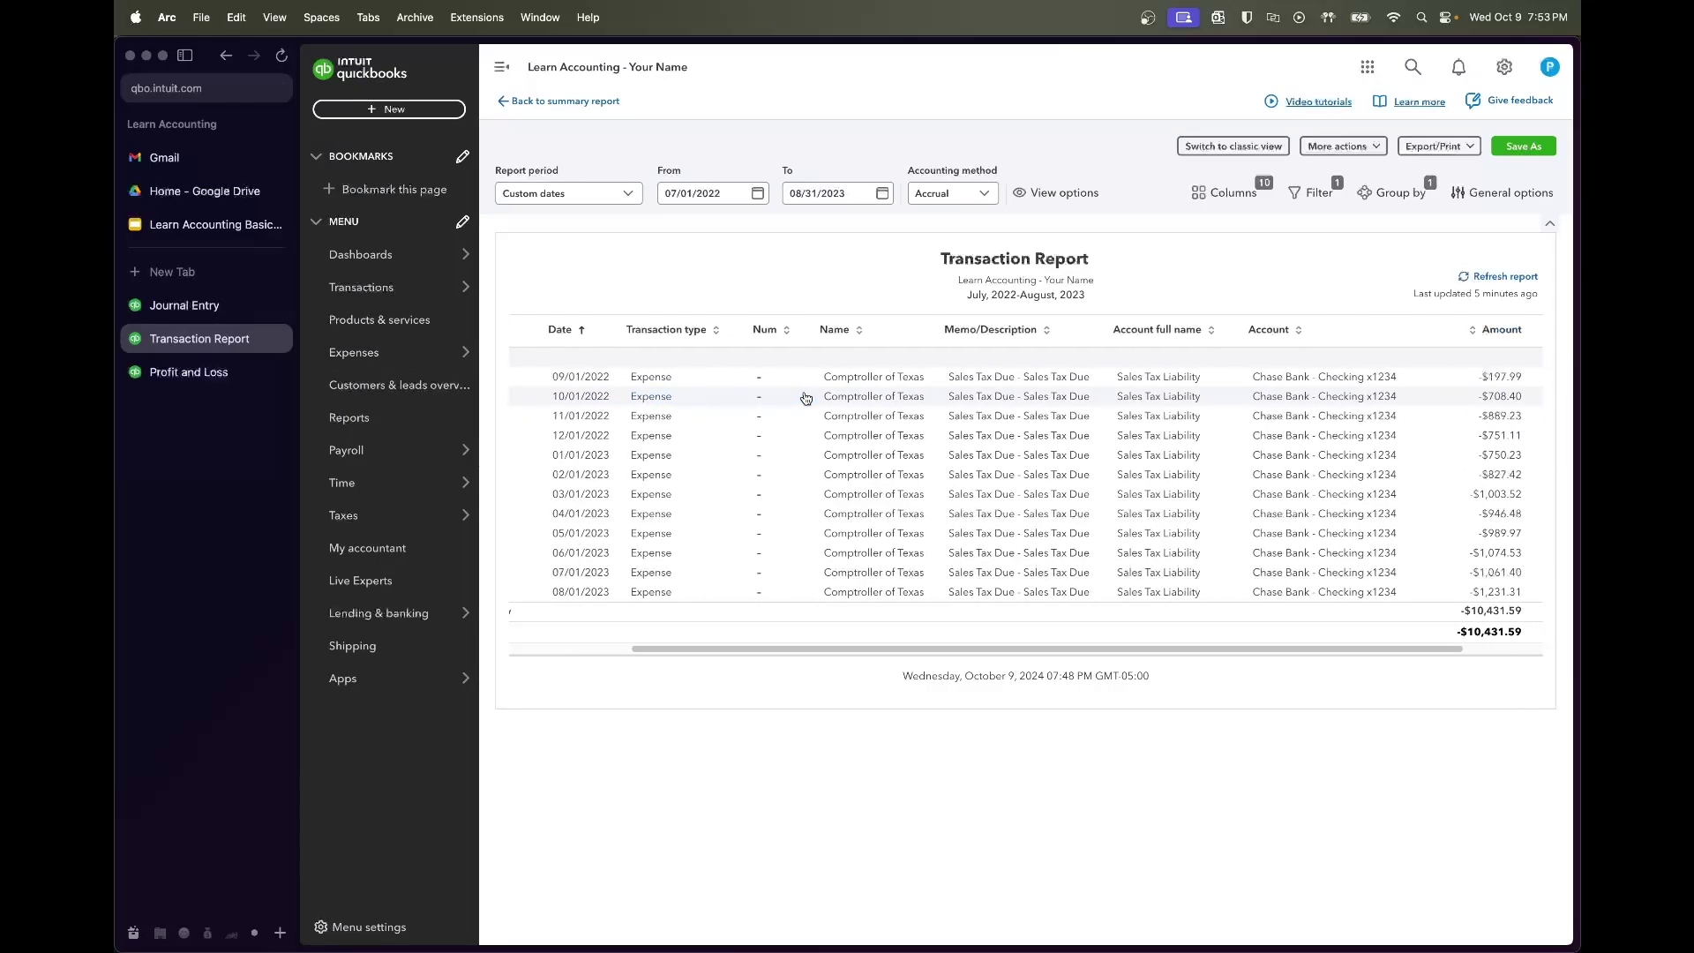
{"action": "scroll", "coordinate": [805, 398], "scroll_direction": "right", "scroll_amount": 3}
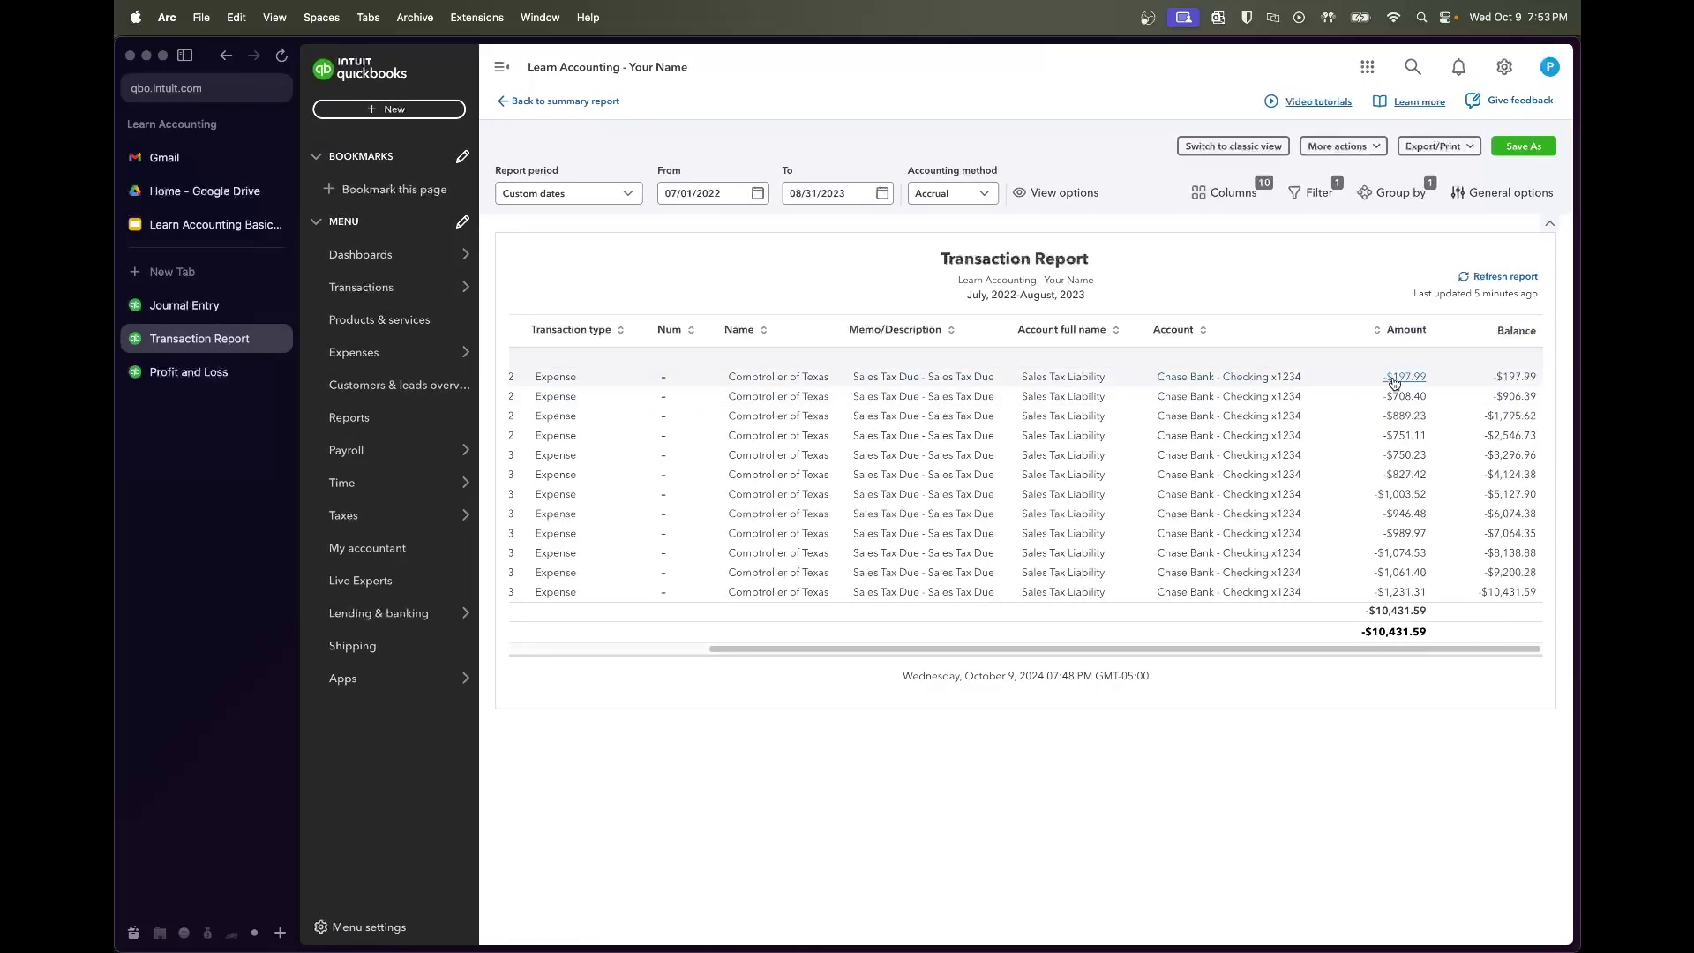
{"action": "scroll", "coordinate": [1390, 382], "scroll_direction": "left", "scroll_amount": 3}
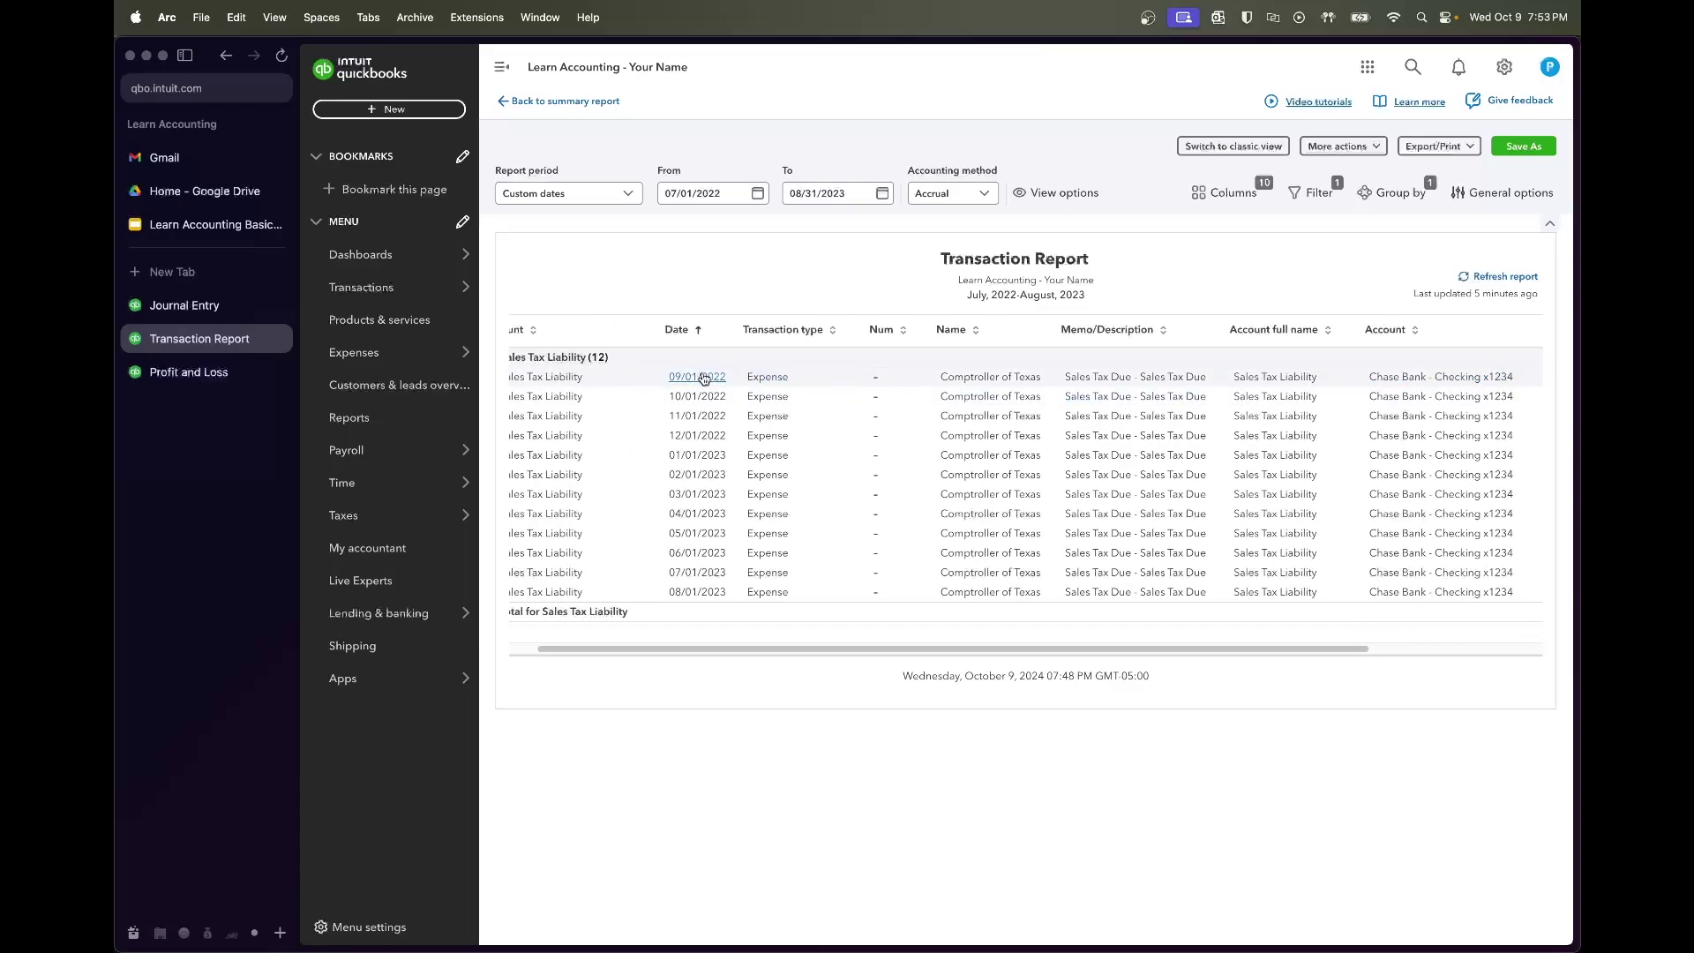
{"action": "scroll", "coordinate": [707, 384], "scroll_direction": "right", "scroll_amount": 5}
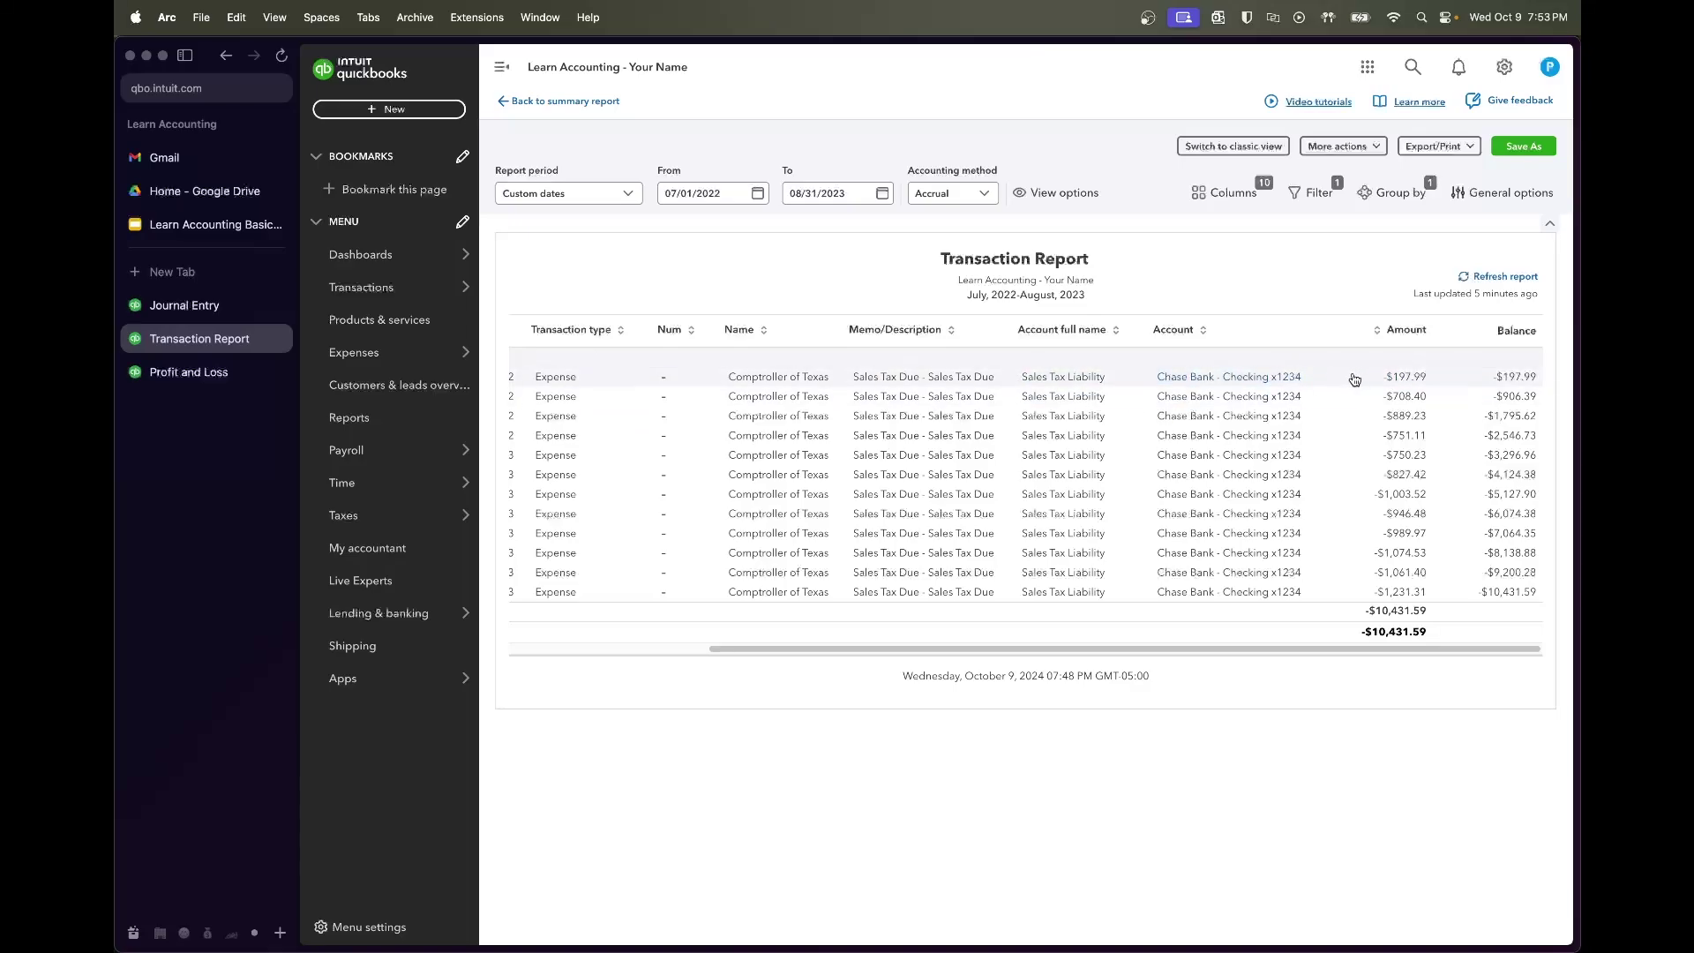
{"action": "scroll", "coordinate": [1343, 381], "scroll_direction": "left", "scroll_amount": 2}
{"action": "scroll", "coordinate": [1343, 381], "scroll_direction": "left", "scroll_amount": 3}
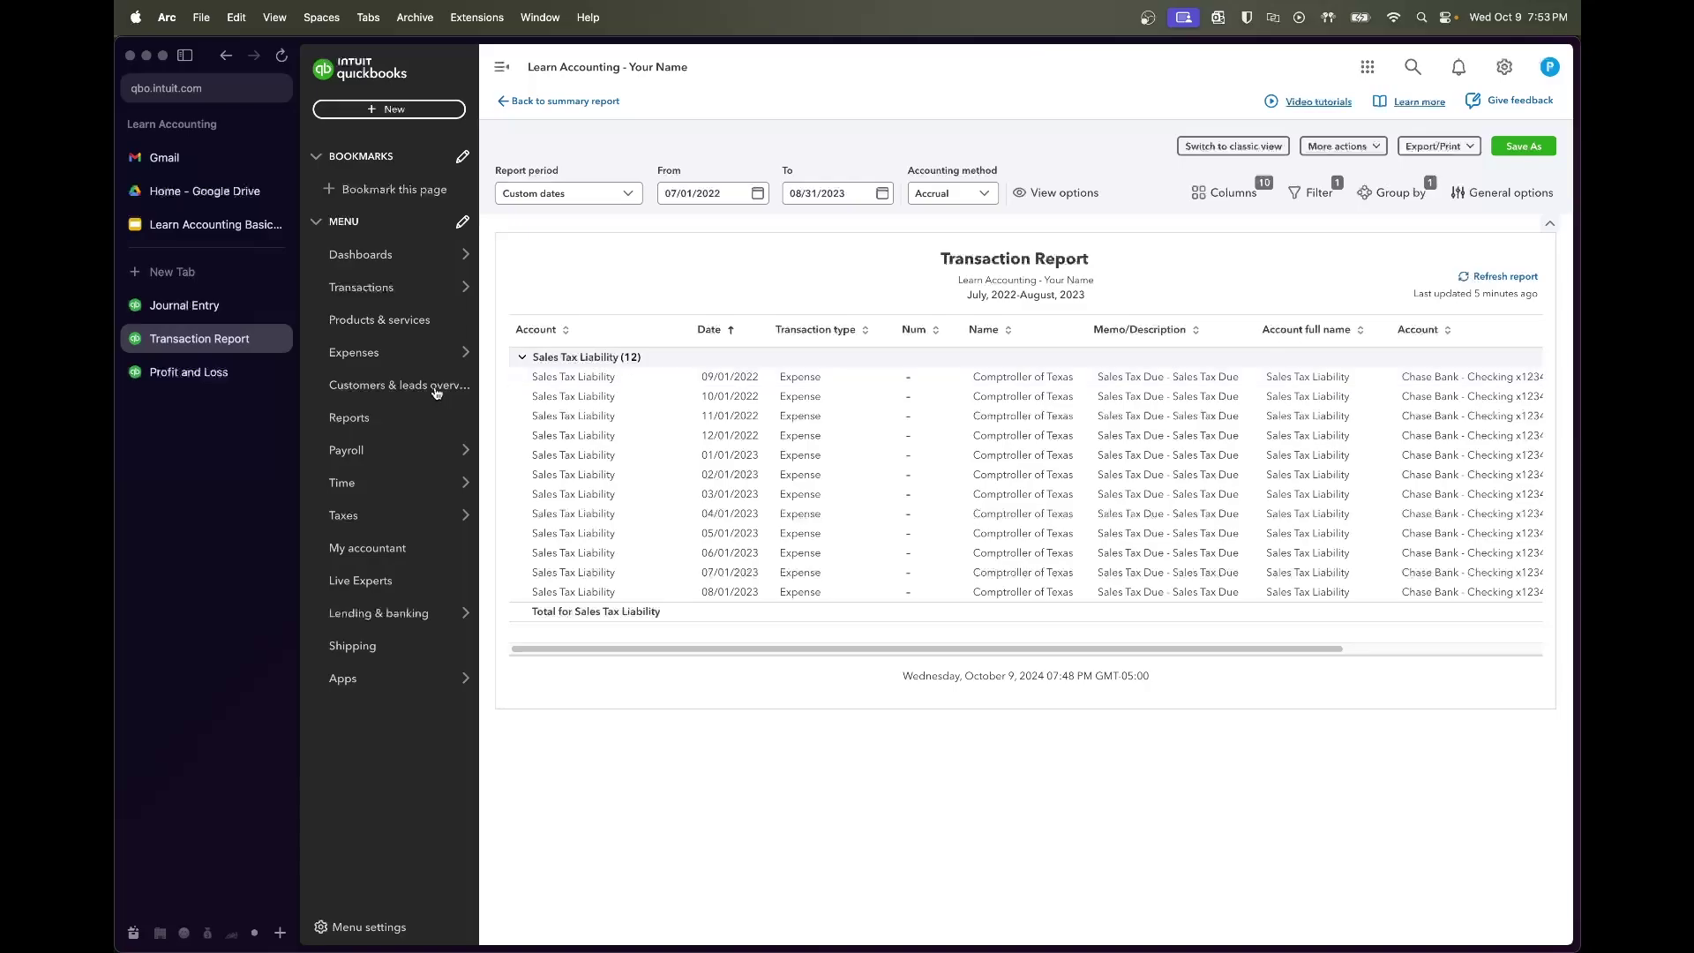
Run the Profit and Loss report for July 2022 to August 2023 with columns displayed by months
{"action": "left_click", "coordinate": [207, 371]}
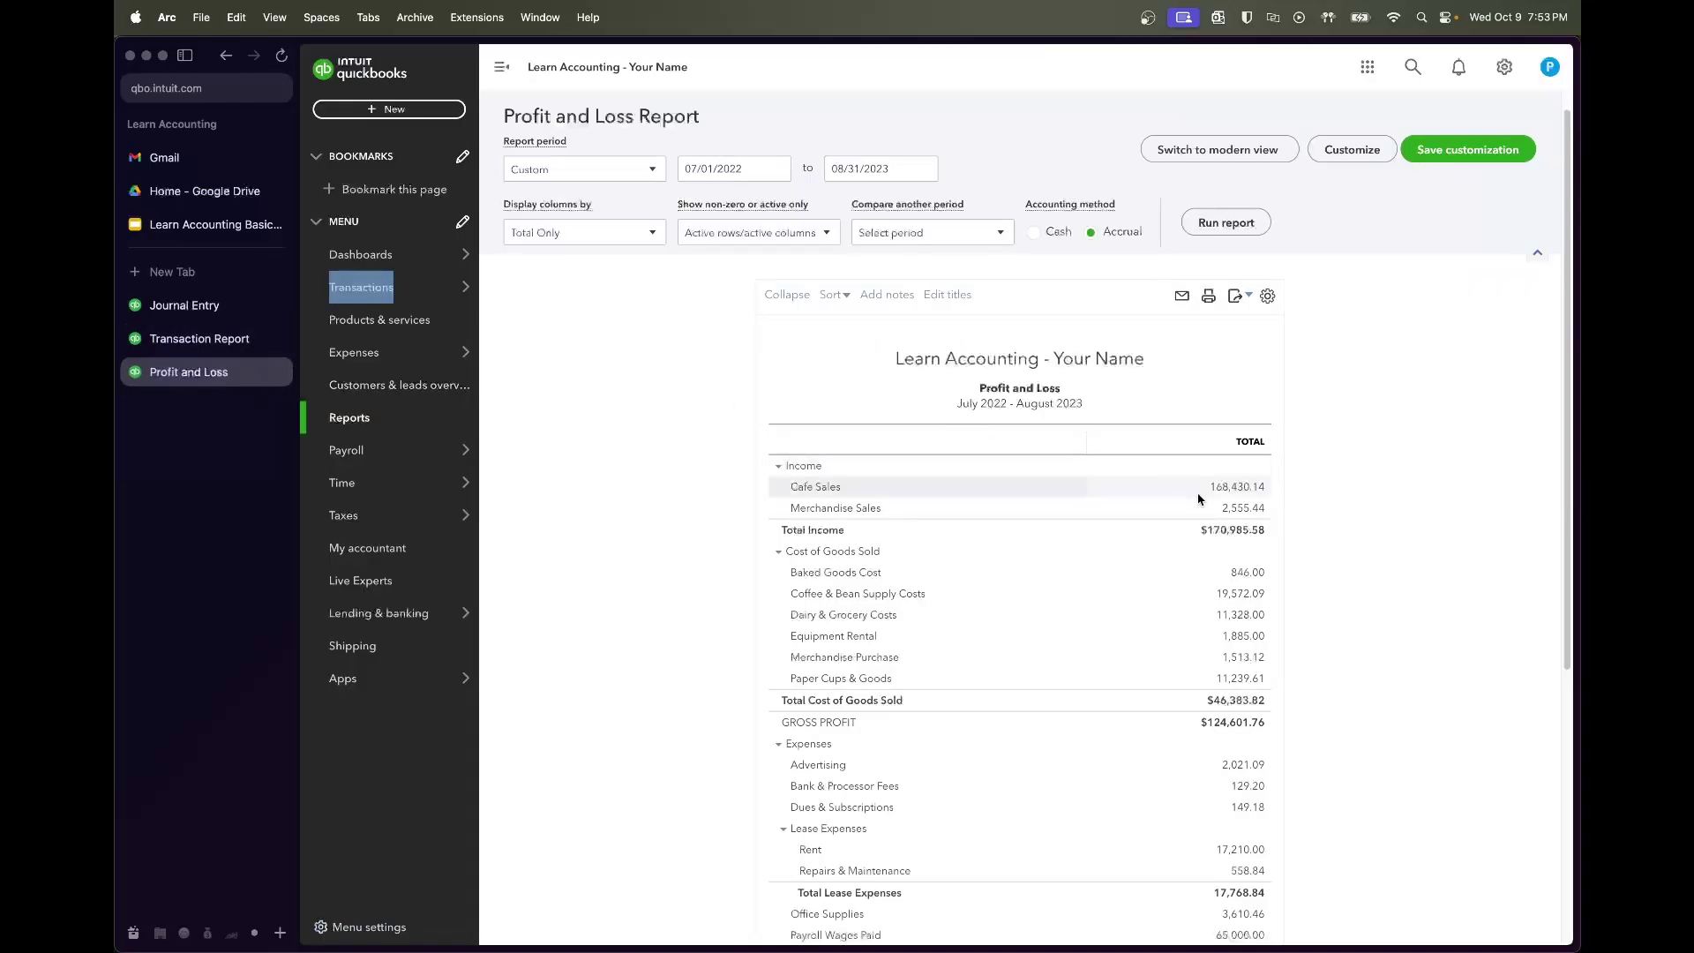
{"action": "left_click", "coordinate": [622, 234]}
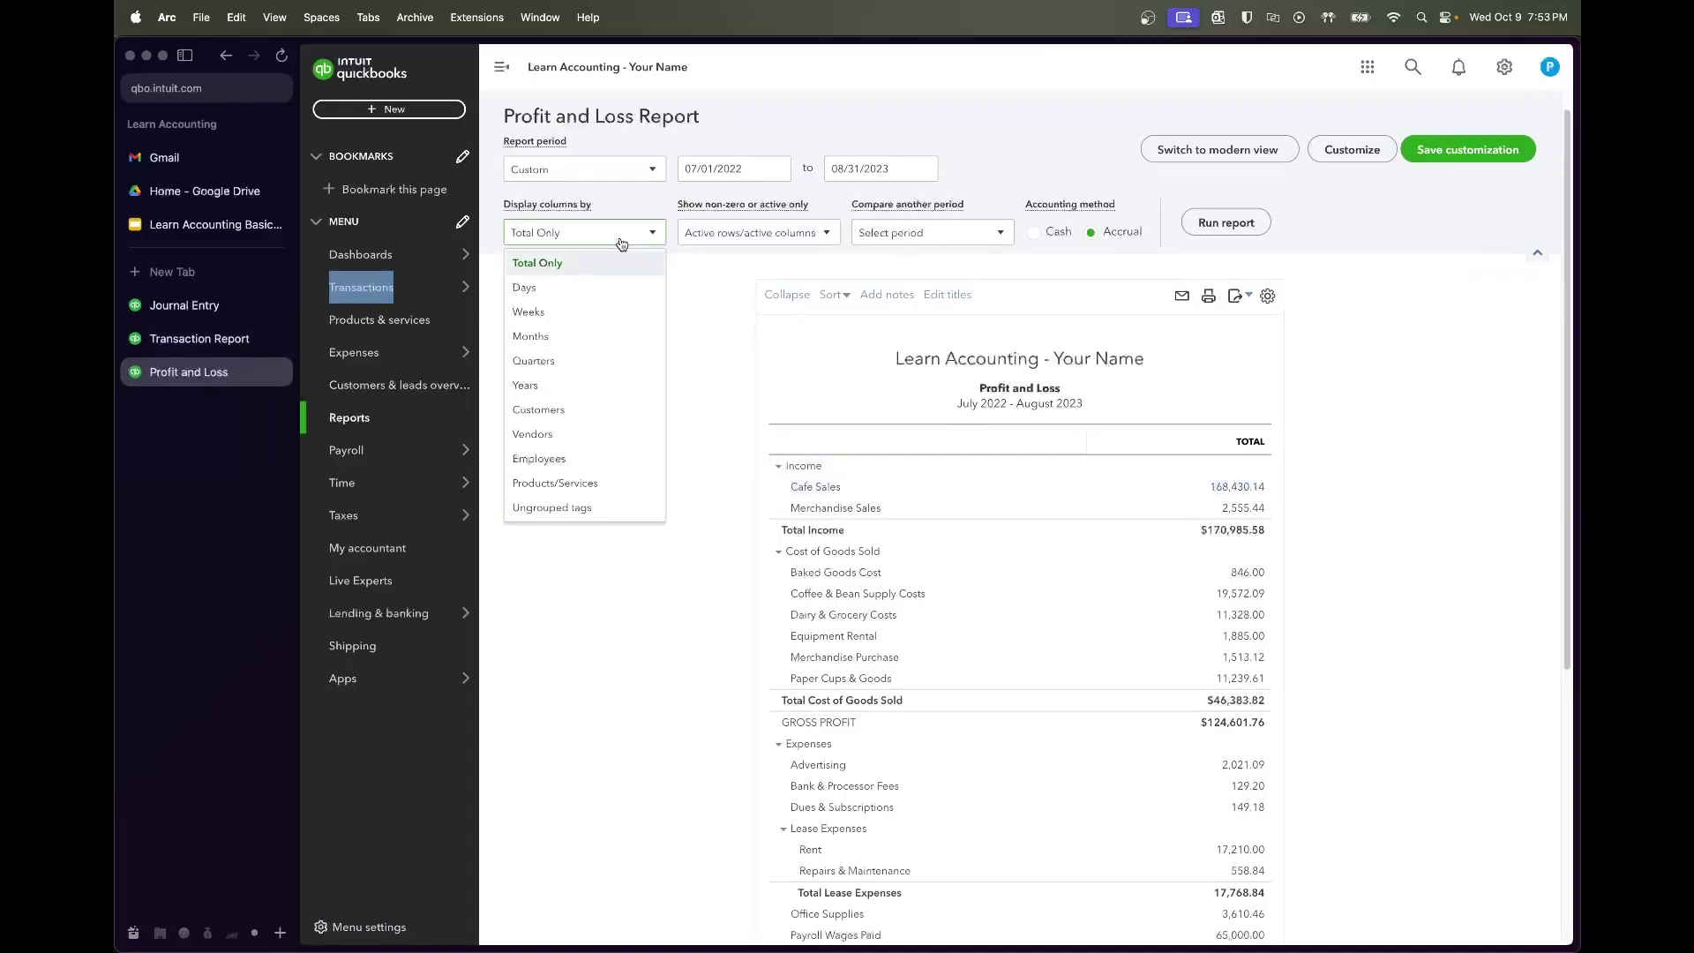
{"action": "left_click", "coordinate": [607, 338]}
{"action": "left_click", "coordinate": [1226, 222]}
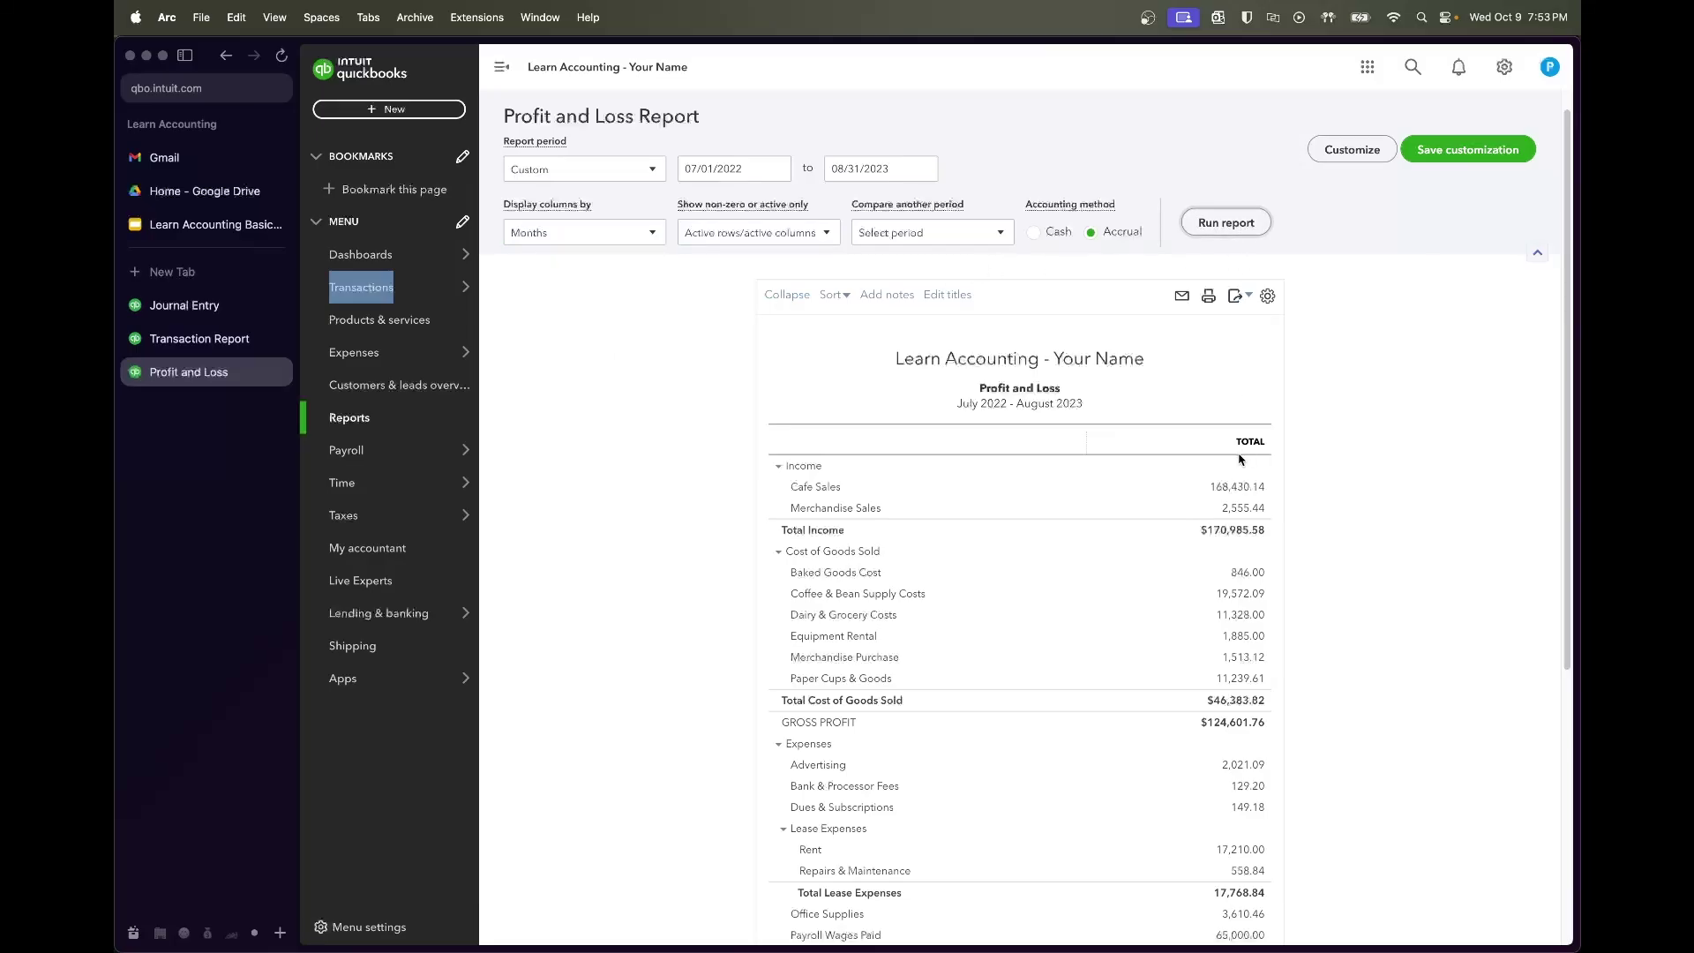
{"action": "scroll", "coordinate": [1227, 523], "scroll_direction": "down", "scroll_amount": 3}
{"action": "scroll", "coordinate": [1227, 523], "scroll_direction": "up", "scroll_amount": 1}
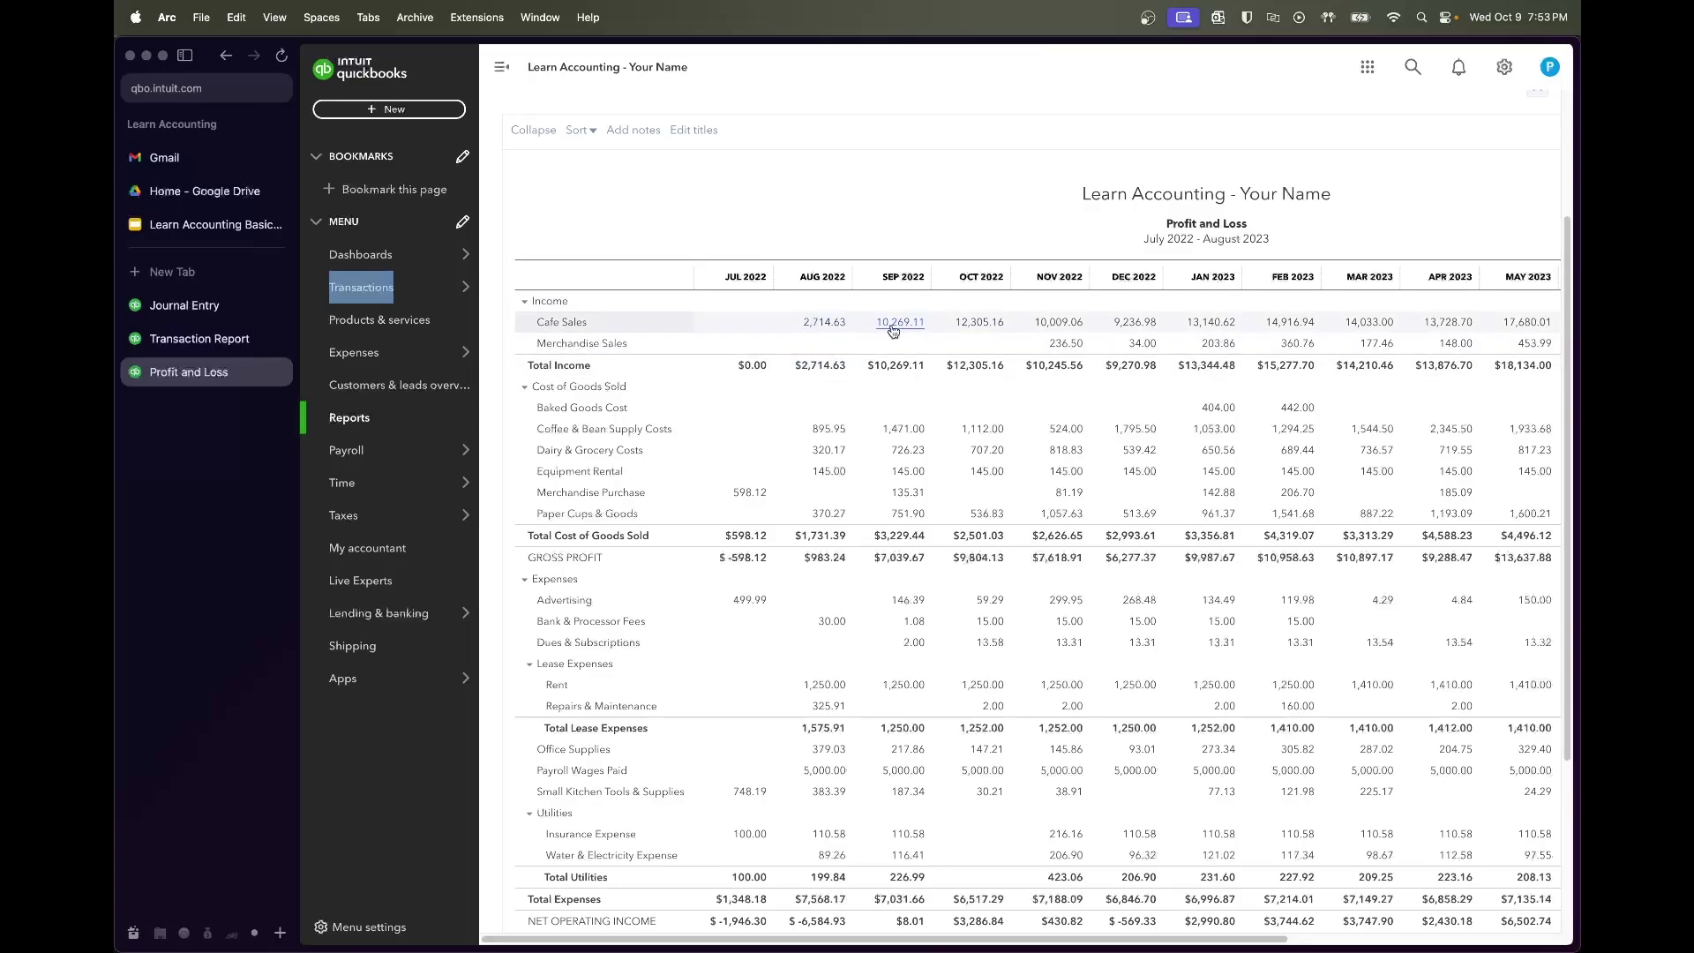
Set the date of the new journal entry to 08/31/2022
{"action": "left_click", "coordinate": [194, 314]}
{"action": "left_click", "coordinate": [457, 127]}
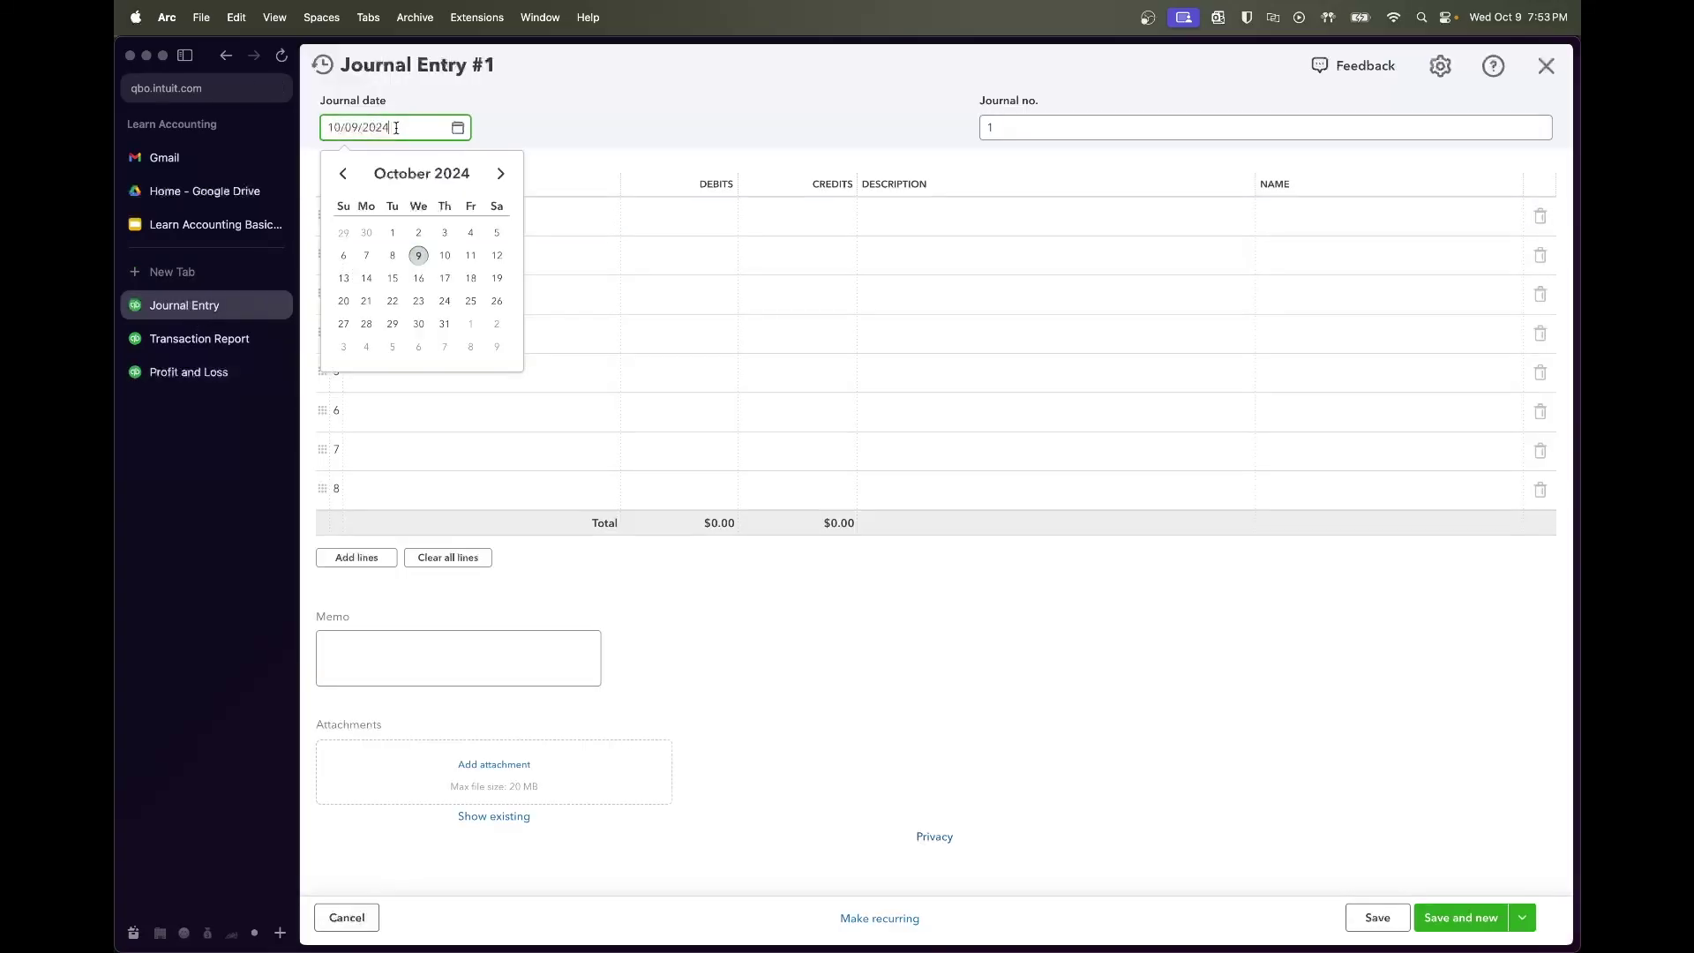
{"action": "left_click_drag", "start_coordinate": [399, 128], "coordinate": [307, 130]}
{"action": "type", "text": "8/31"}
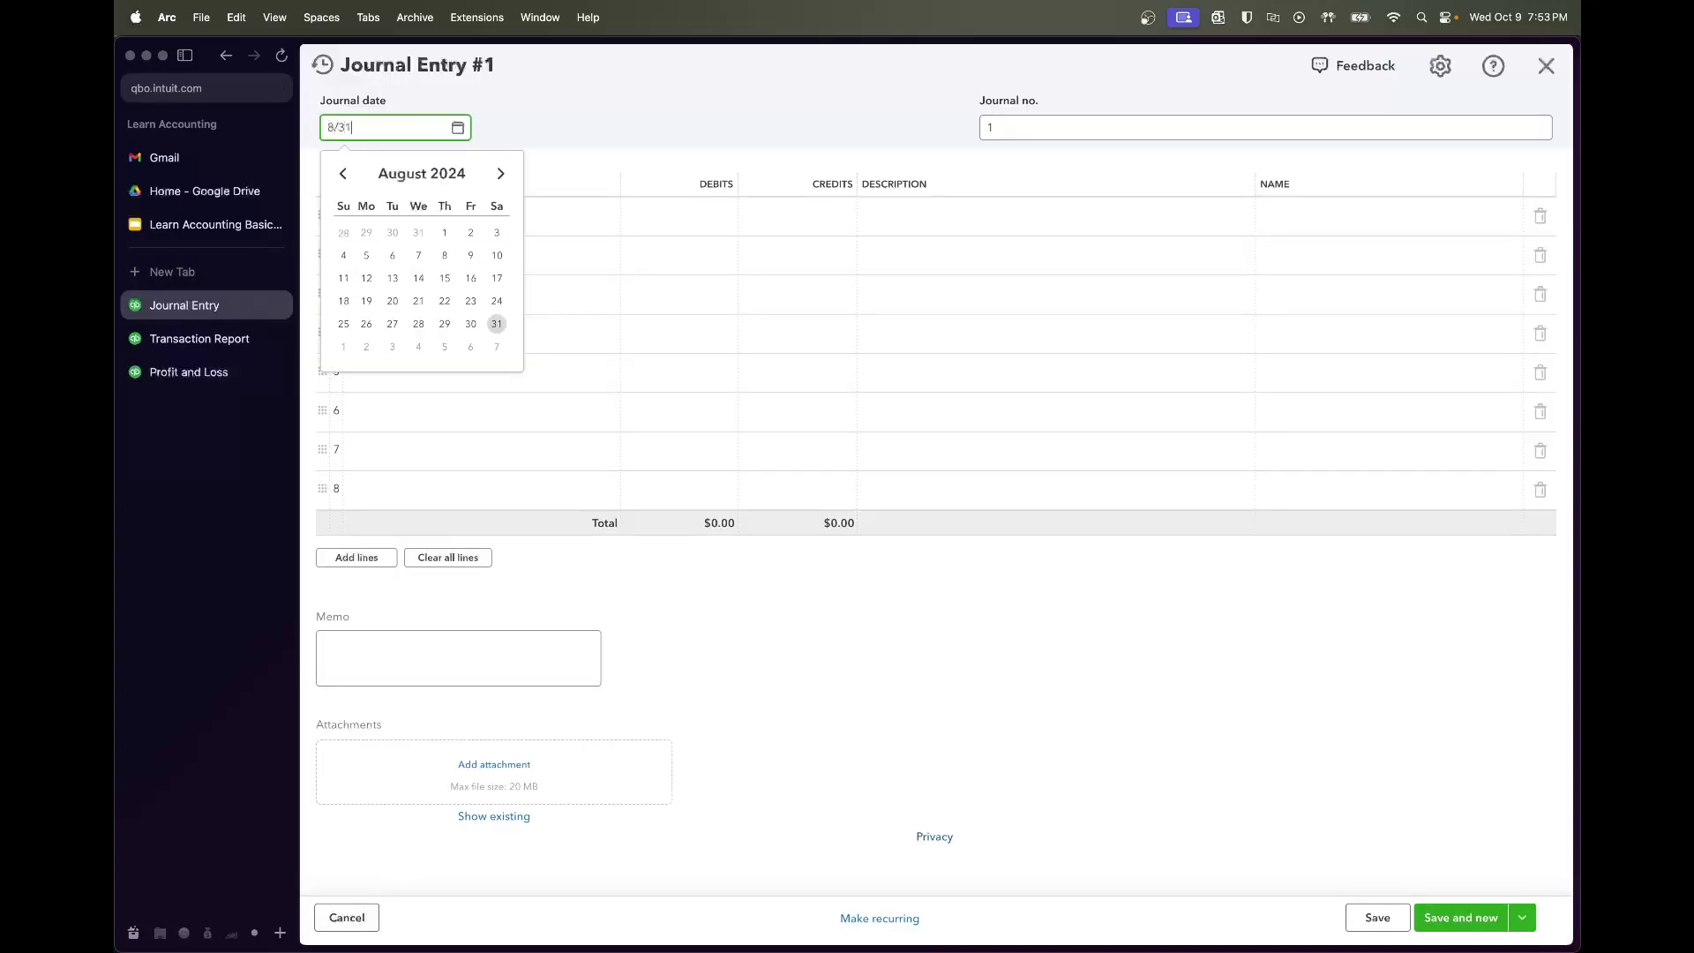
{"action": "type", "text": "/2022"}
{"action": "key", "text": "Tab"}
{"action": "left_click", "coordinate": [420, 212]}
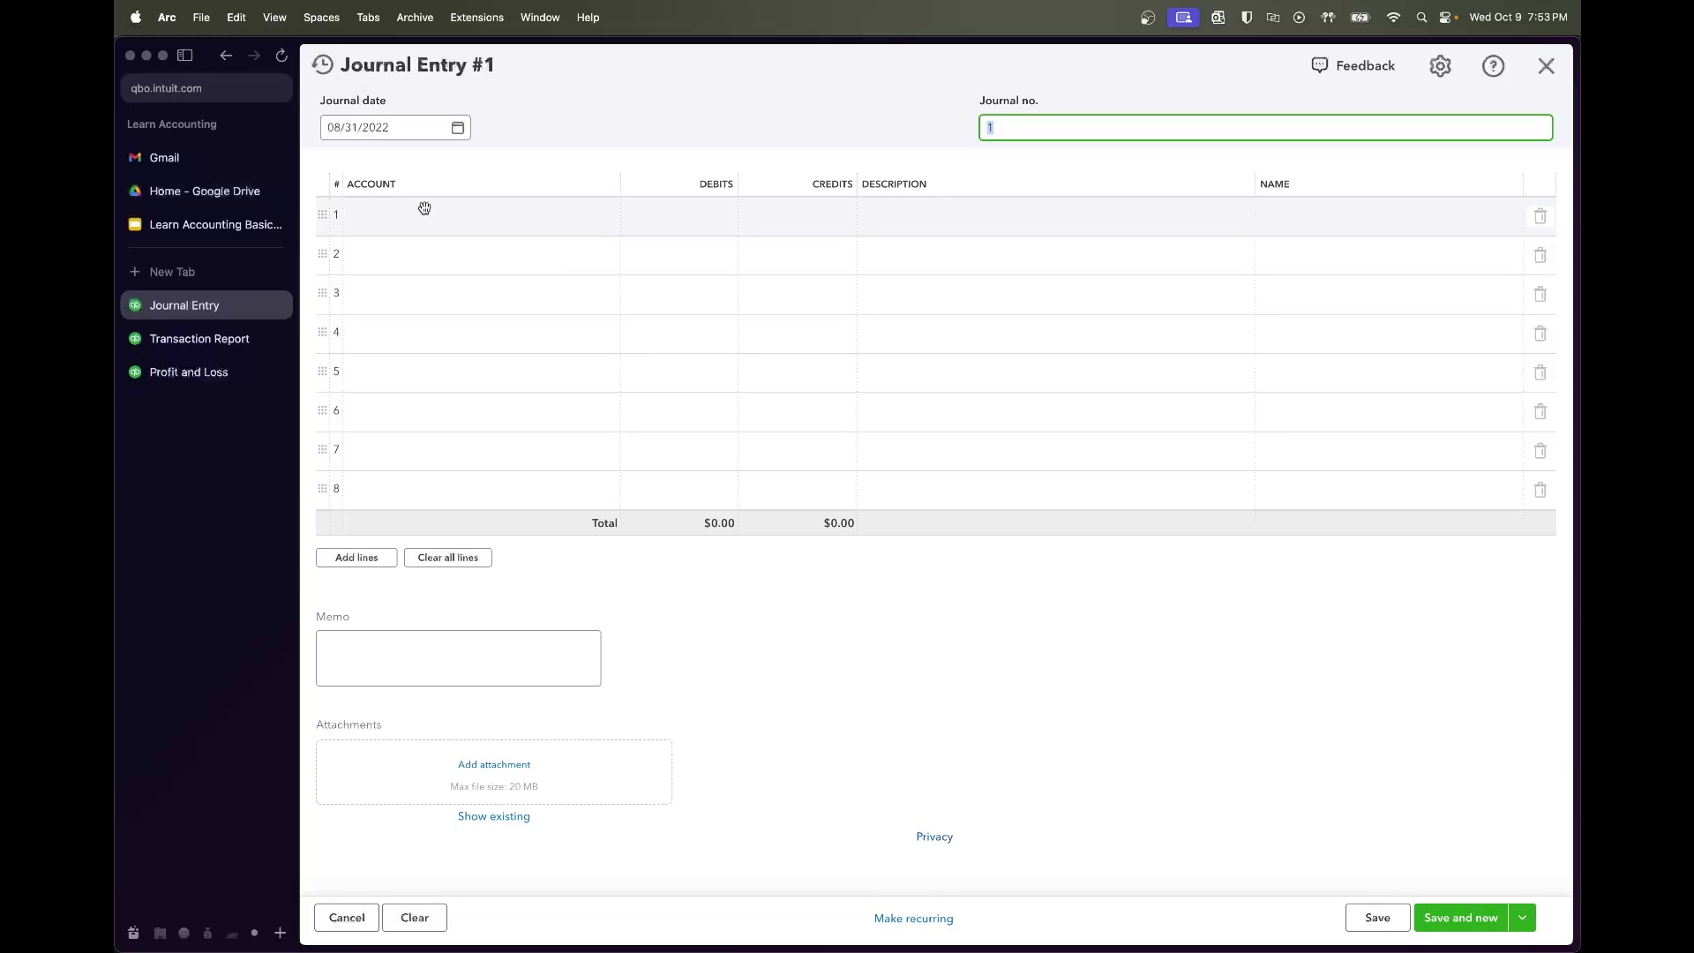
{"action": "left_click", "coordinate": [481, 216]}
{"action": "type", "text": "sales"}
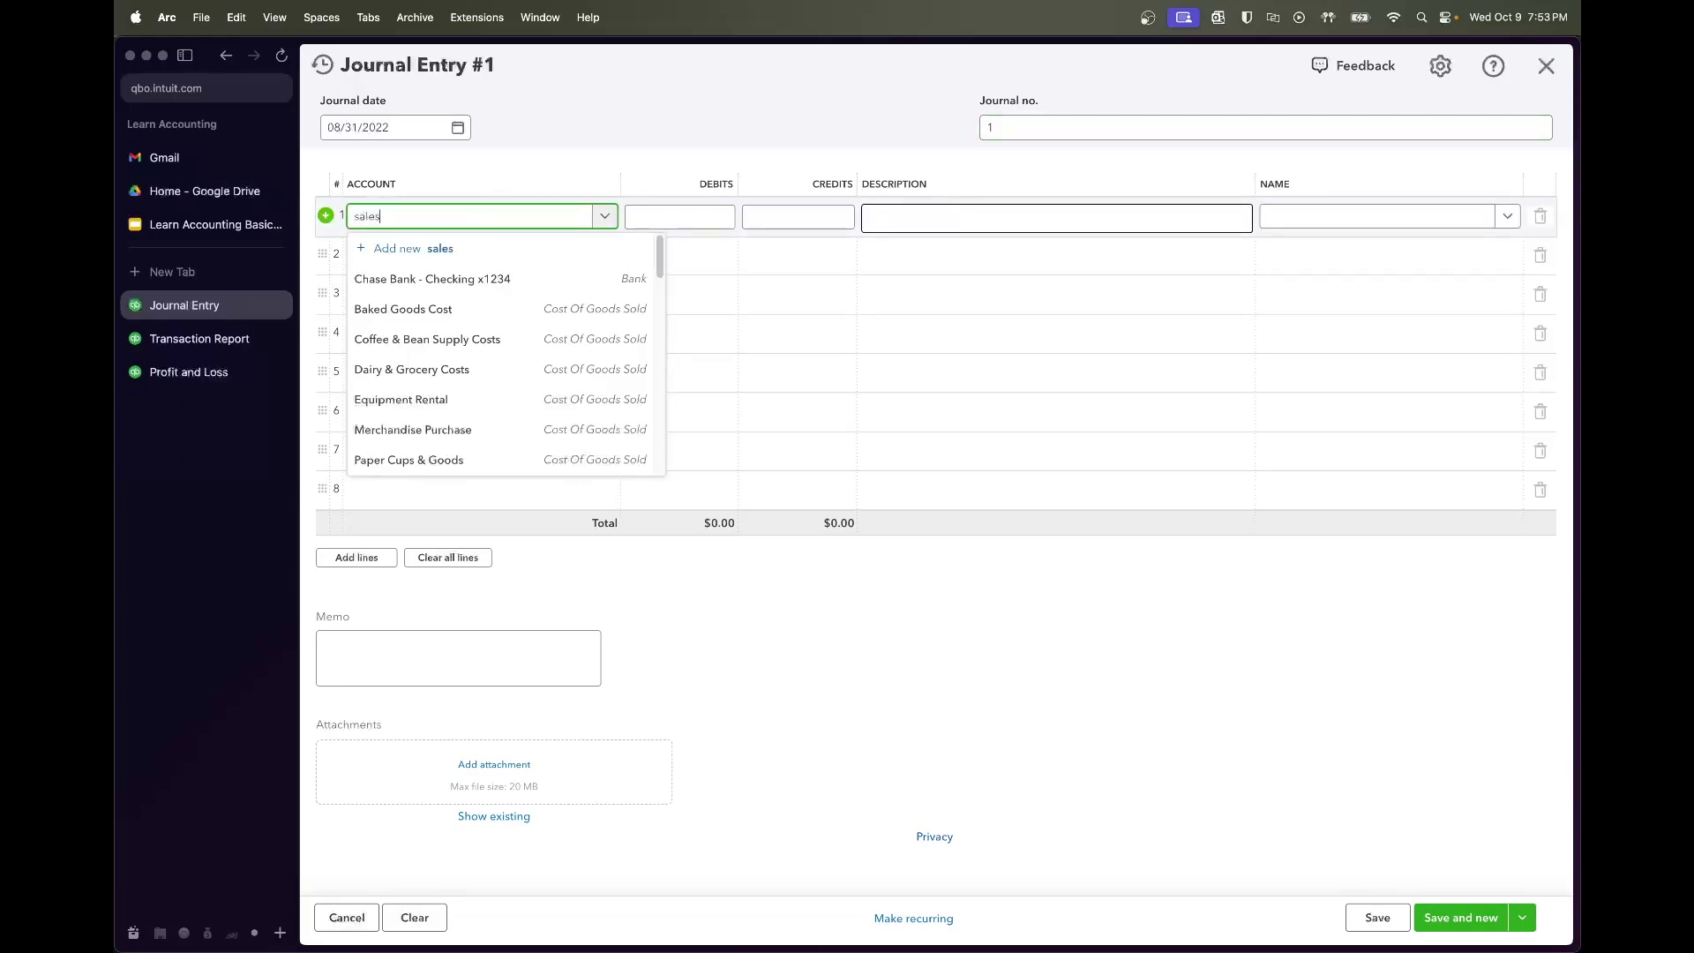
{"action": "key", "text": "BackSpace"}
{"action": "key", "text": "BackSpace"}
{"action": "key", "text": "BackSpace"}
{"action": "key", "text": "BackSpace"}
{"action": "key", "text": "BackSpace"}
{"action": "key", "text": "BackSpace"}
{"action": "key", "text": "BackSpace"}
{"action": "type", "text": "income"}
Set the account on the journal entry's first line to Cafe Sales
{"action": "key", "text": "super+a"}
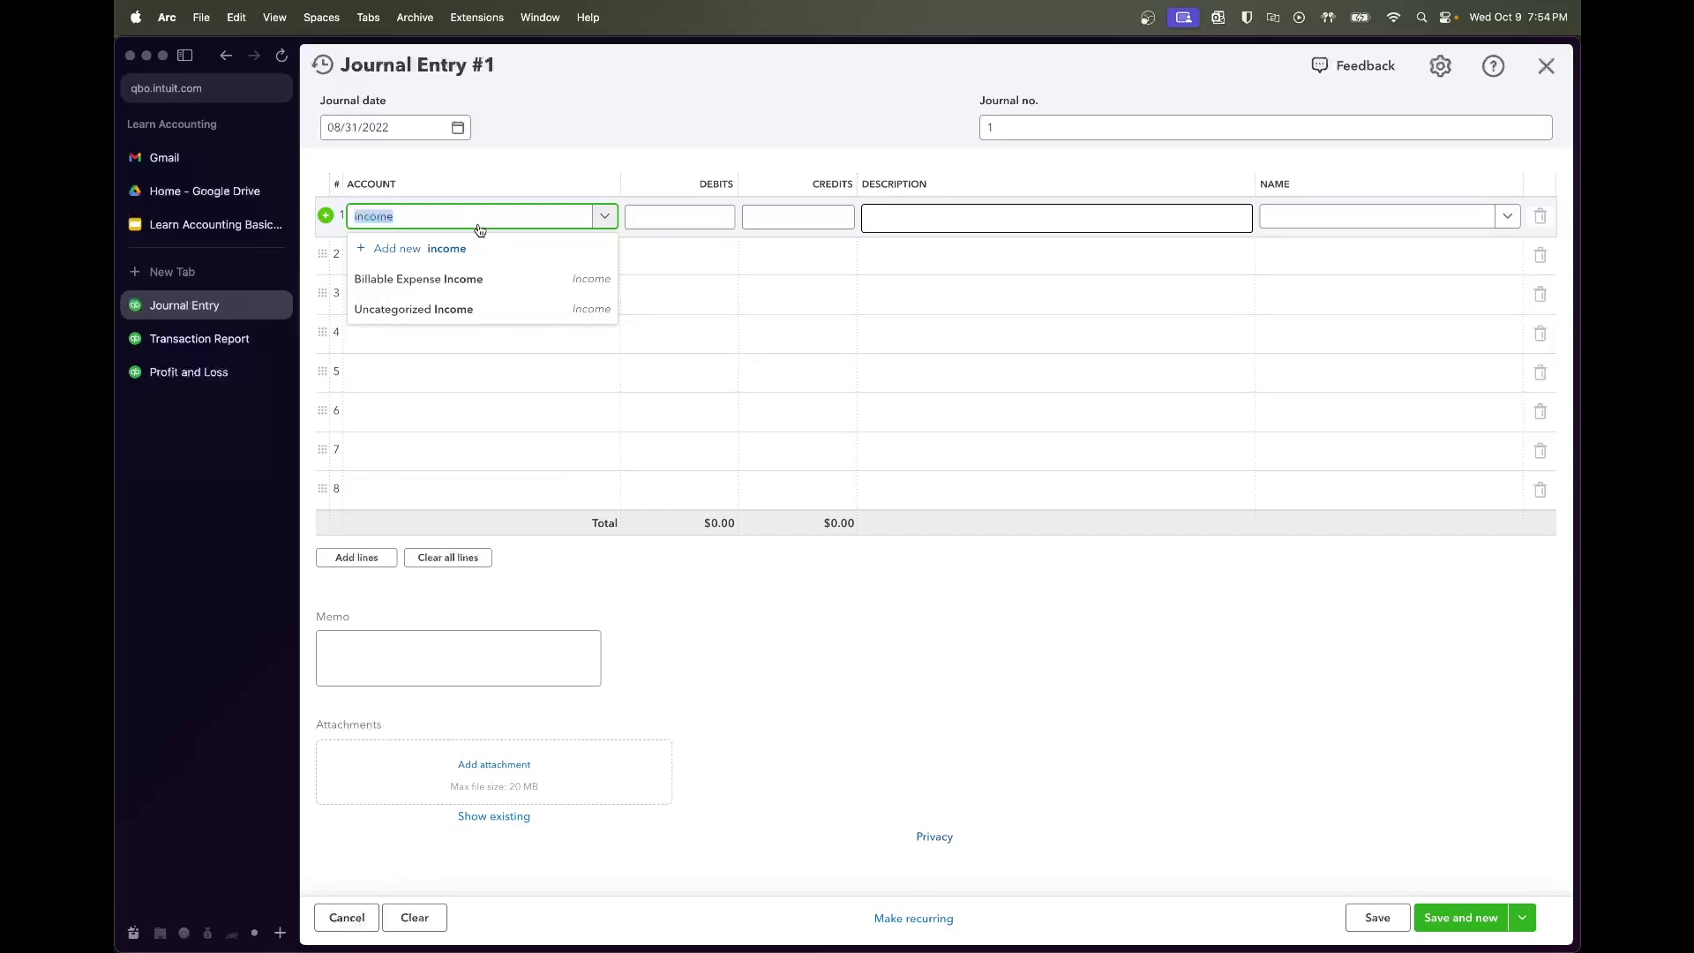
{"action": "type", "text": "cafe sales"}
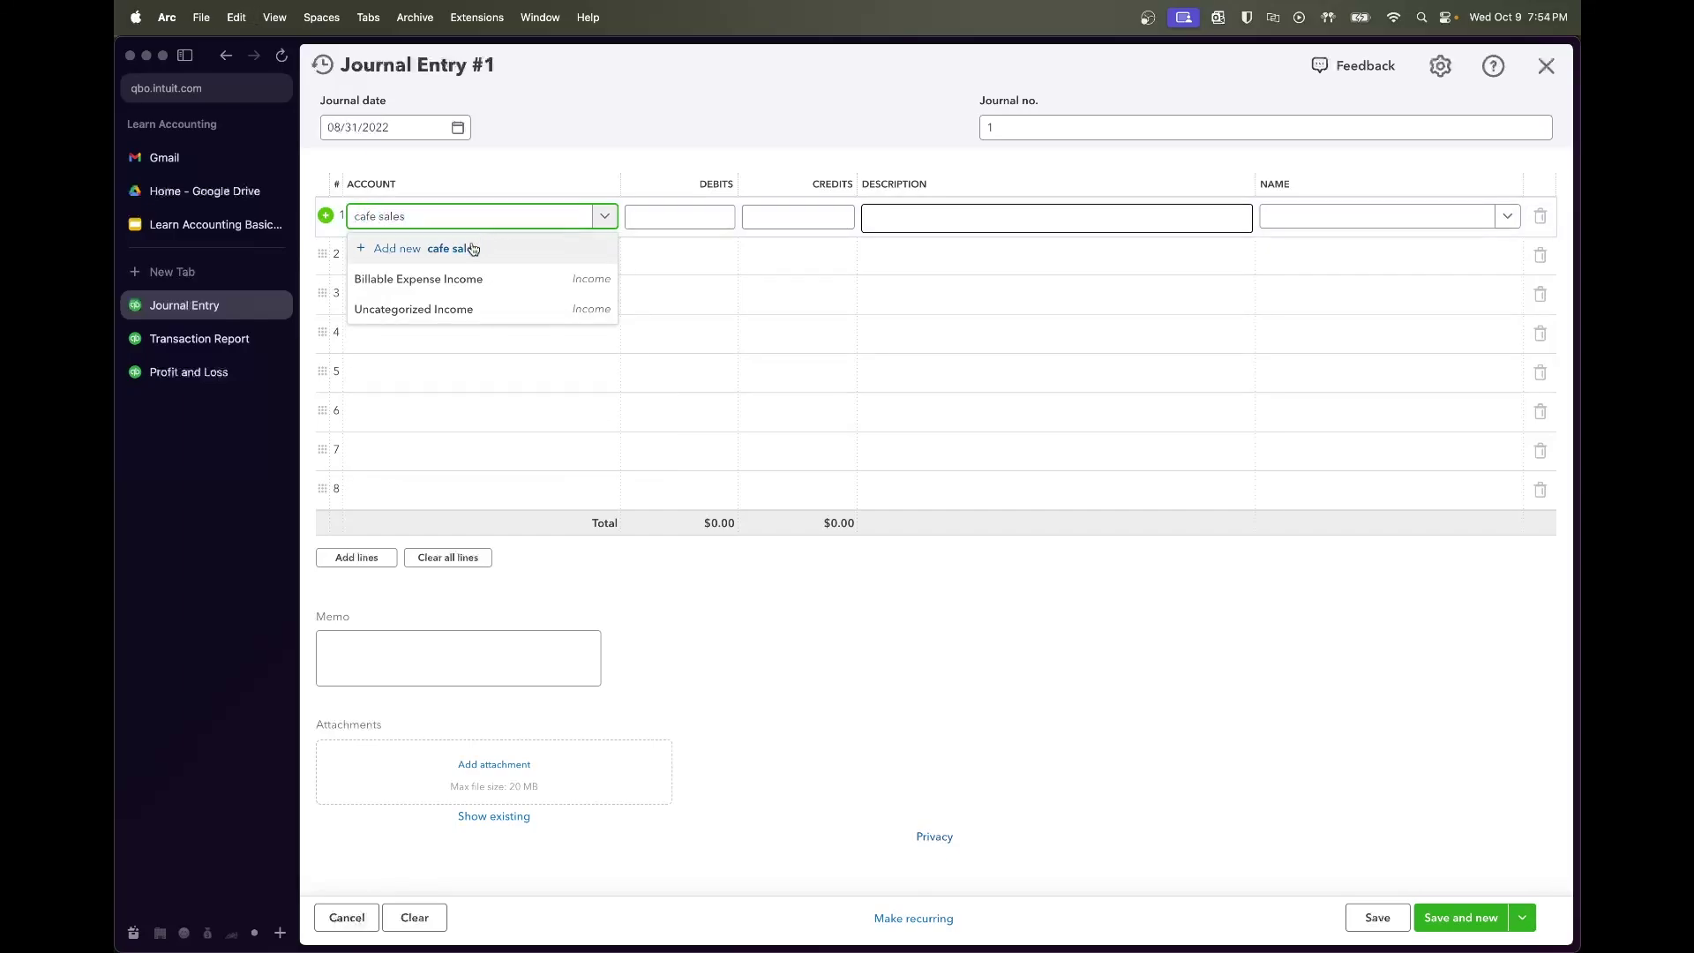
{"action": "left_click", "coordinate": [465, 283]}
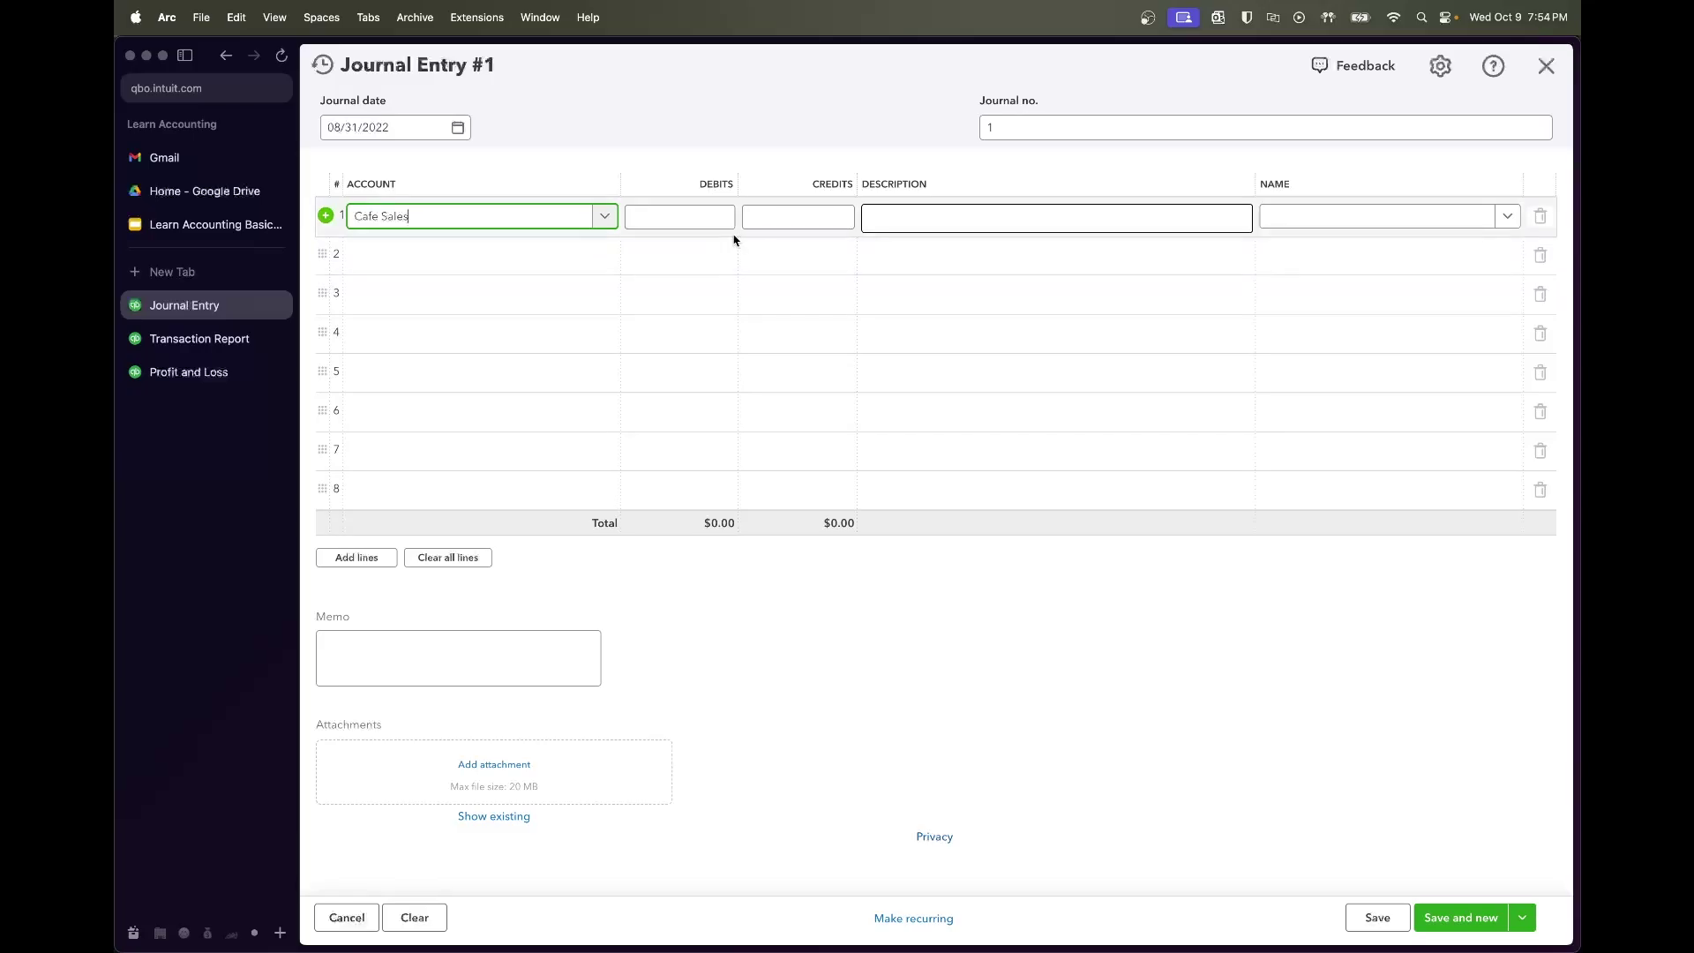
Enter the first sales tax payment from the transaction report, 197.99, as the debit on the Cafe Sales line
{"action": "left_click", "coordinate": [701, 220]}
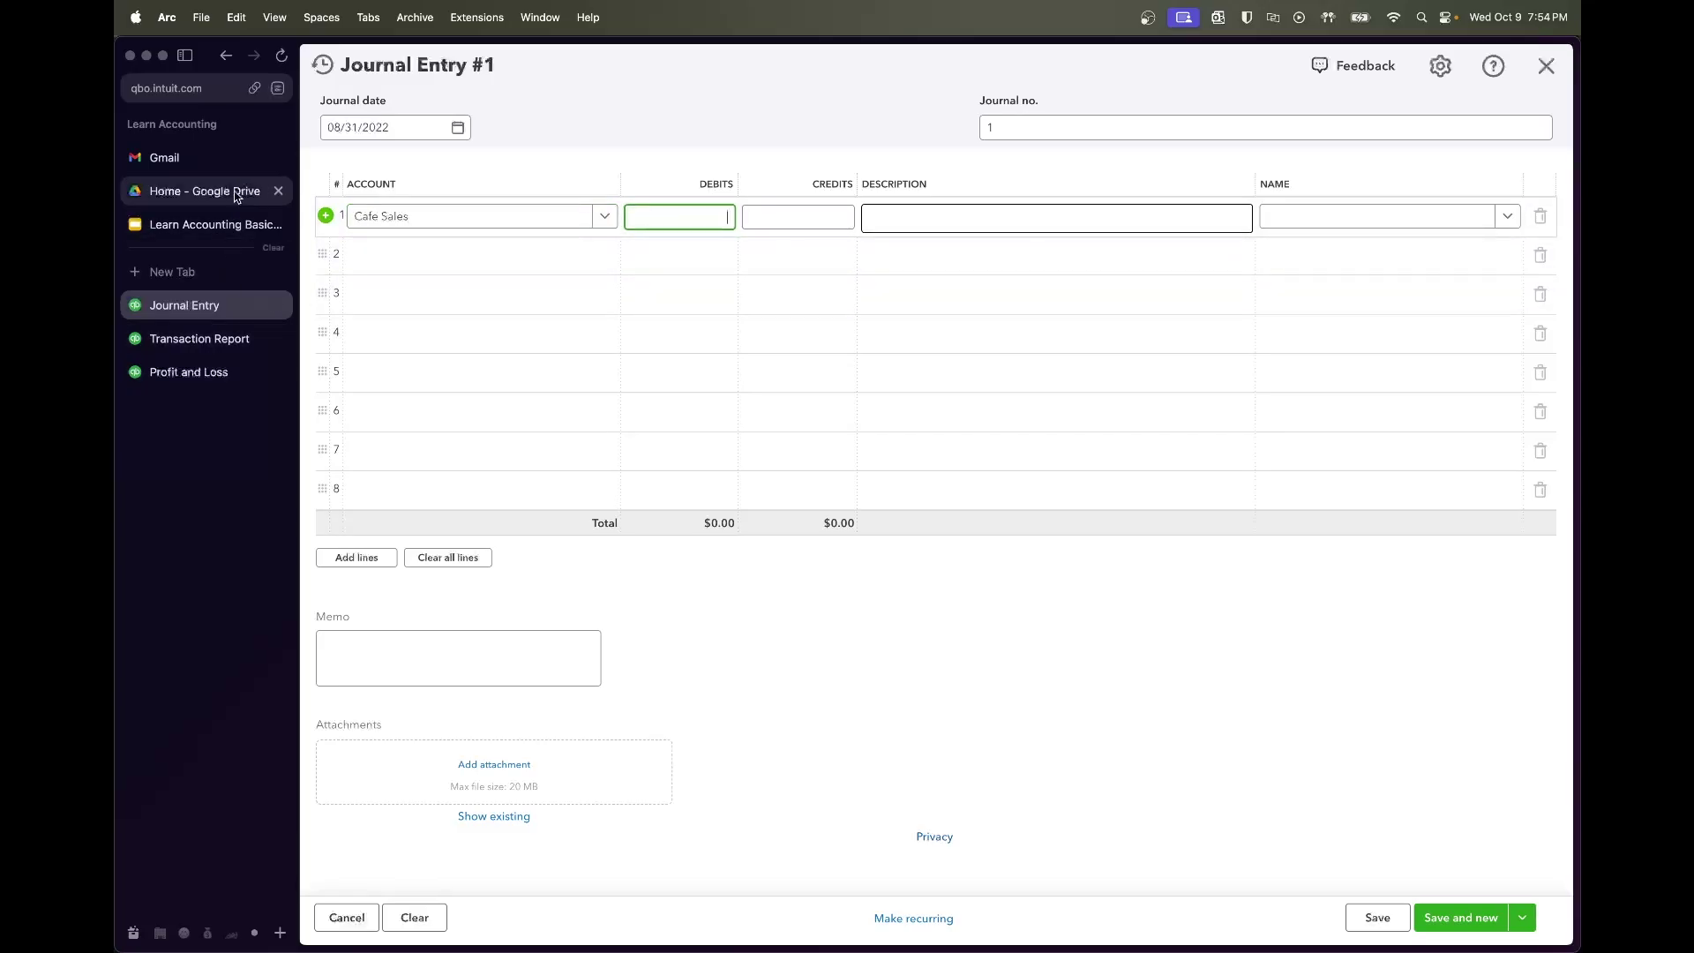
{"action": "left_click", "coordinate": [201, 346]}
{"action": "scroll", "coordinate": [1159, 410], "scroll_direction": "right", "scroll_amount": 5}
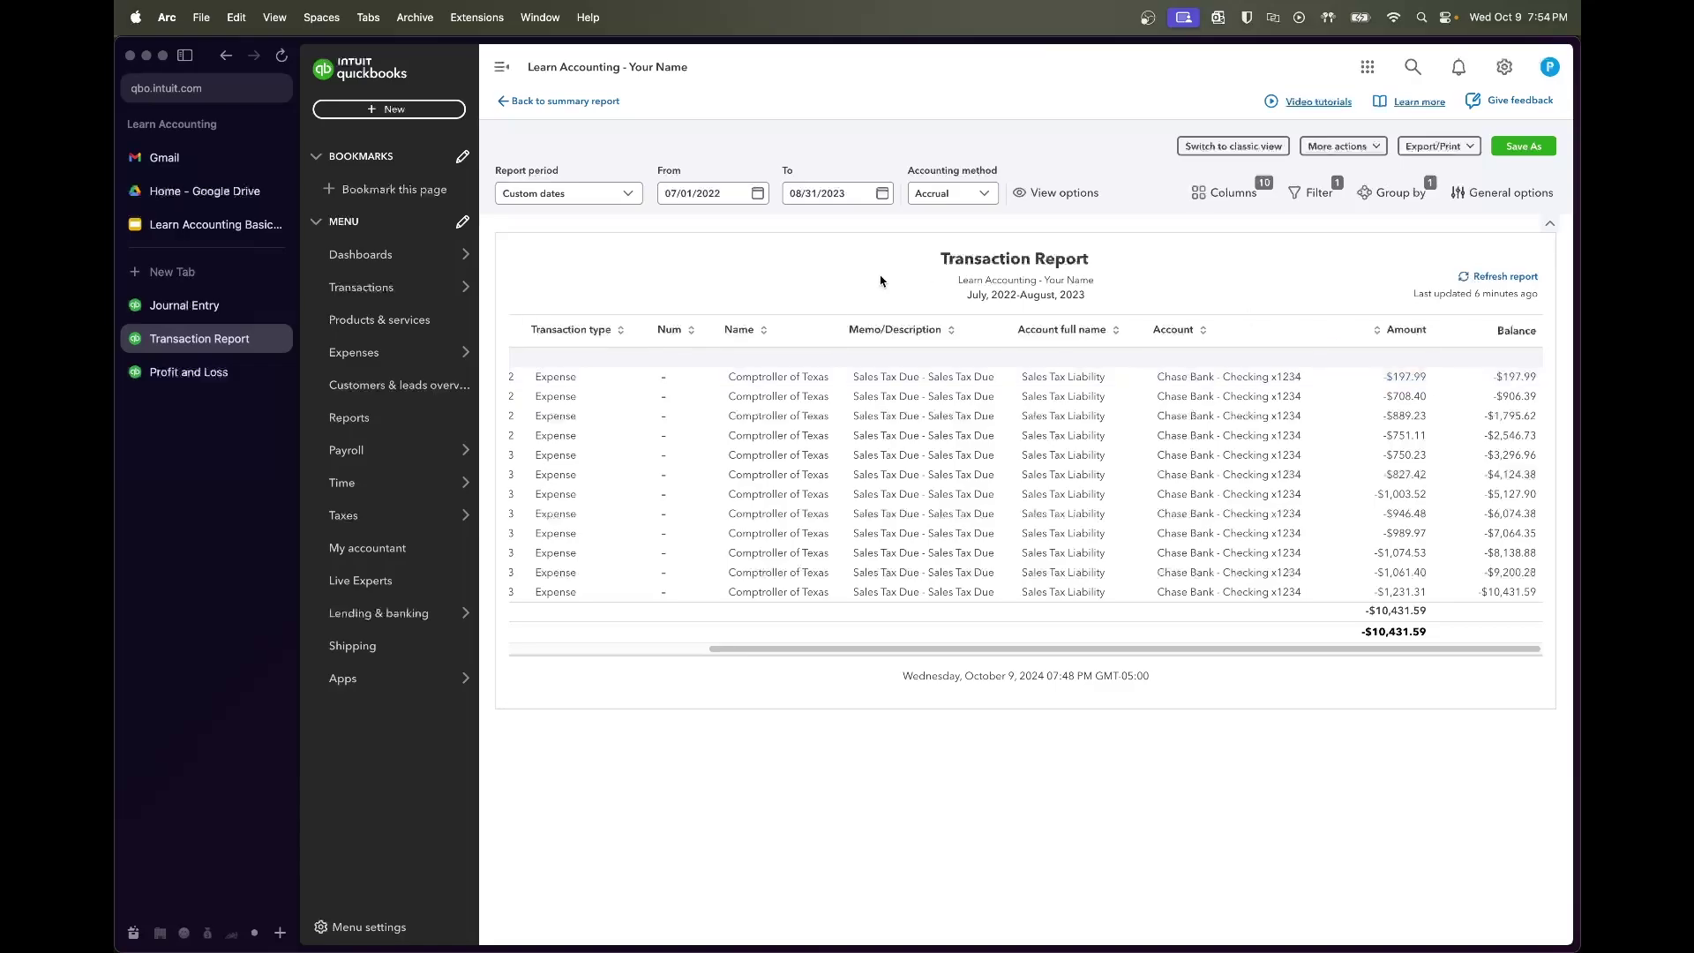
{"action": "left_click", "coordinate": [190, 305]}
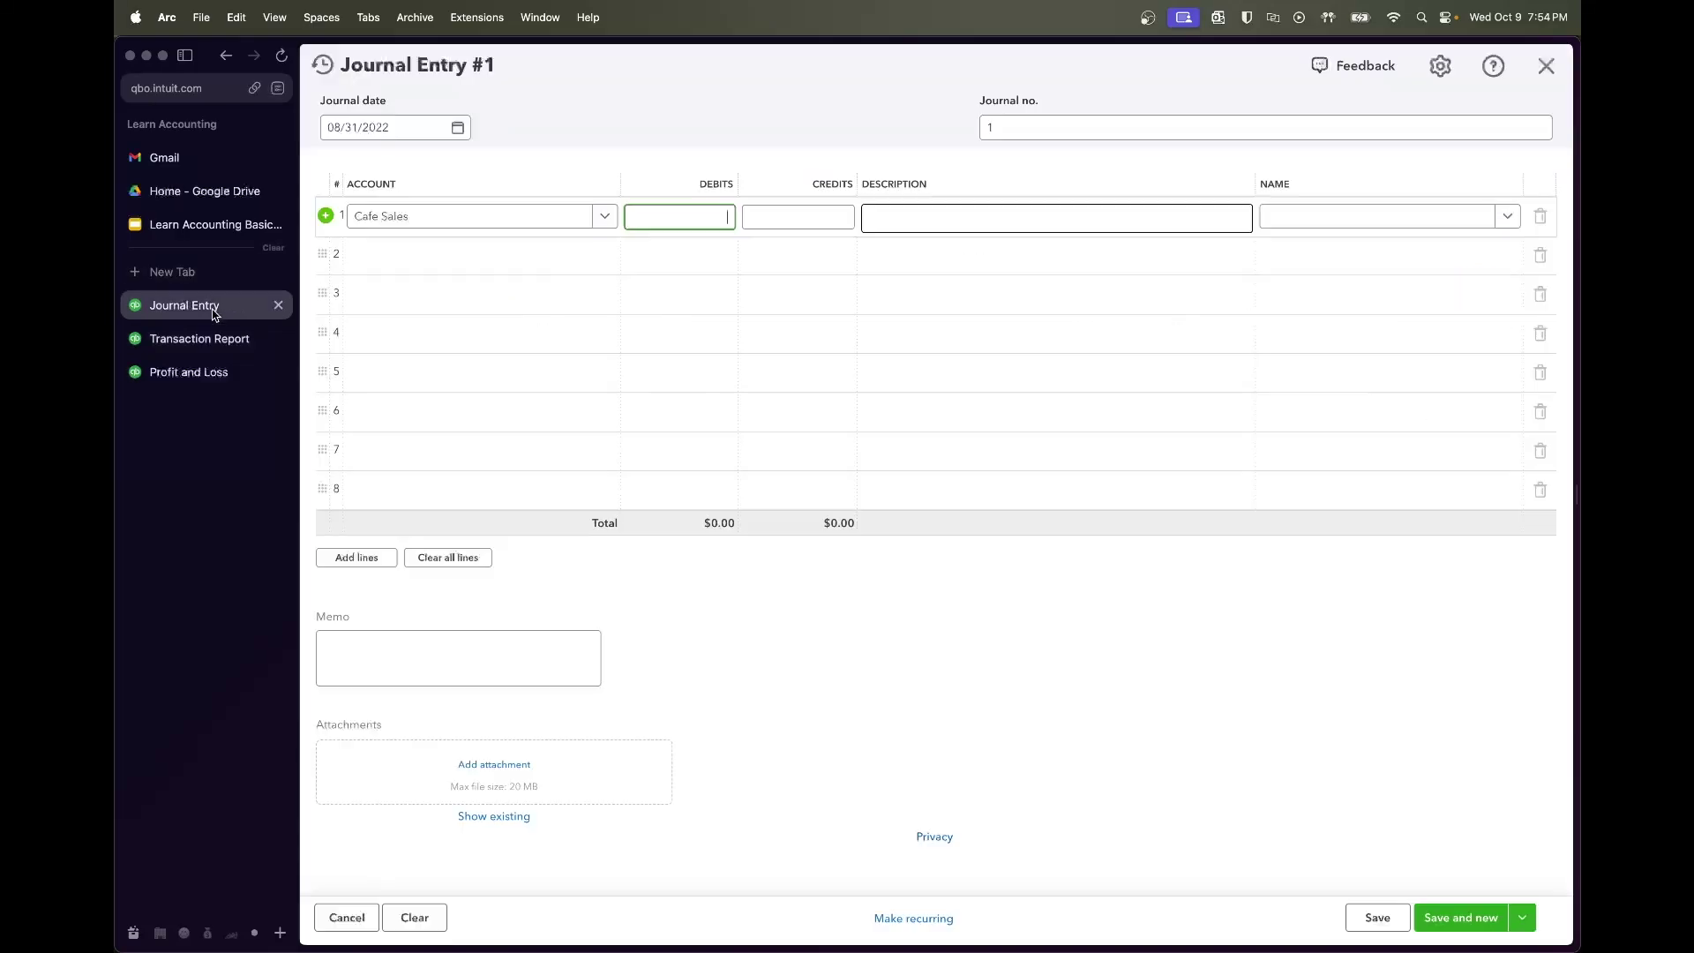
{"action": "type", "text": "197"}
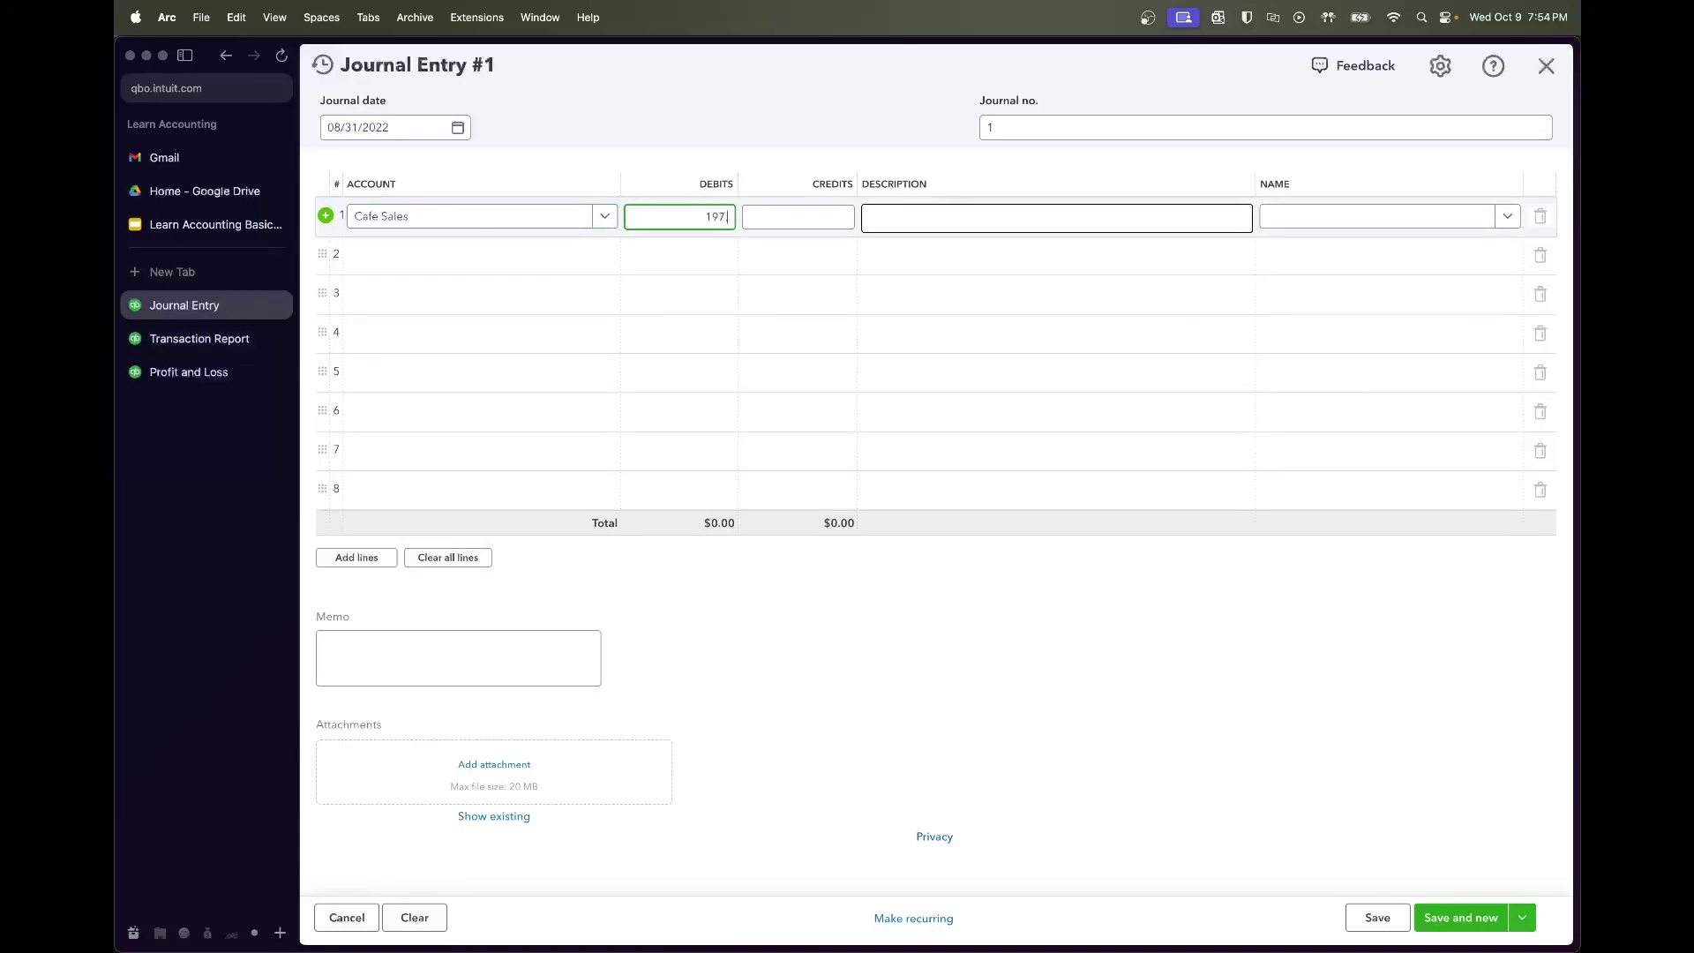
{"action": "type", "text": ".99"}
{"action": "key", "text": "Tab"}
{"action": "left_click", "coordinate": [888, 217]}
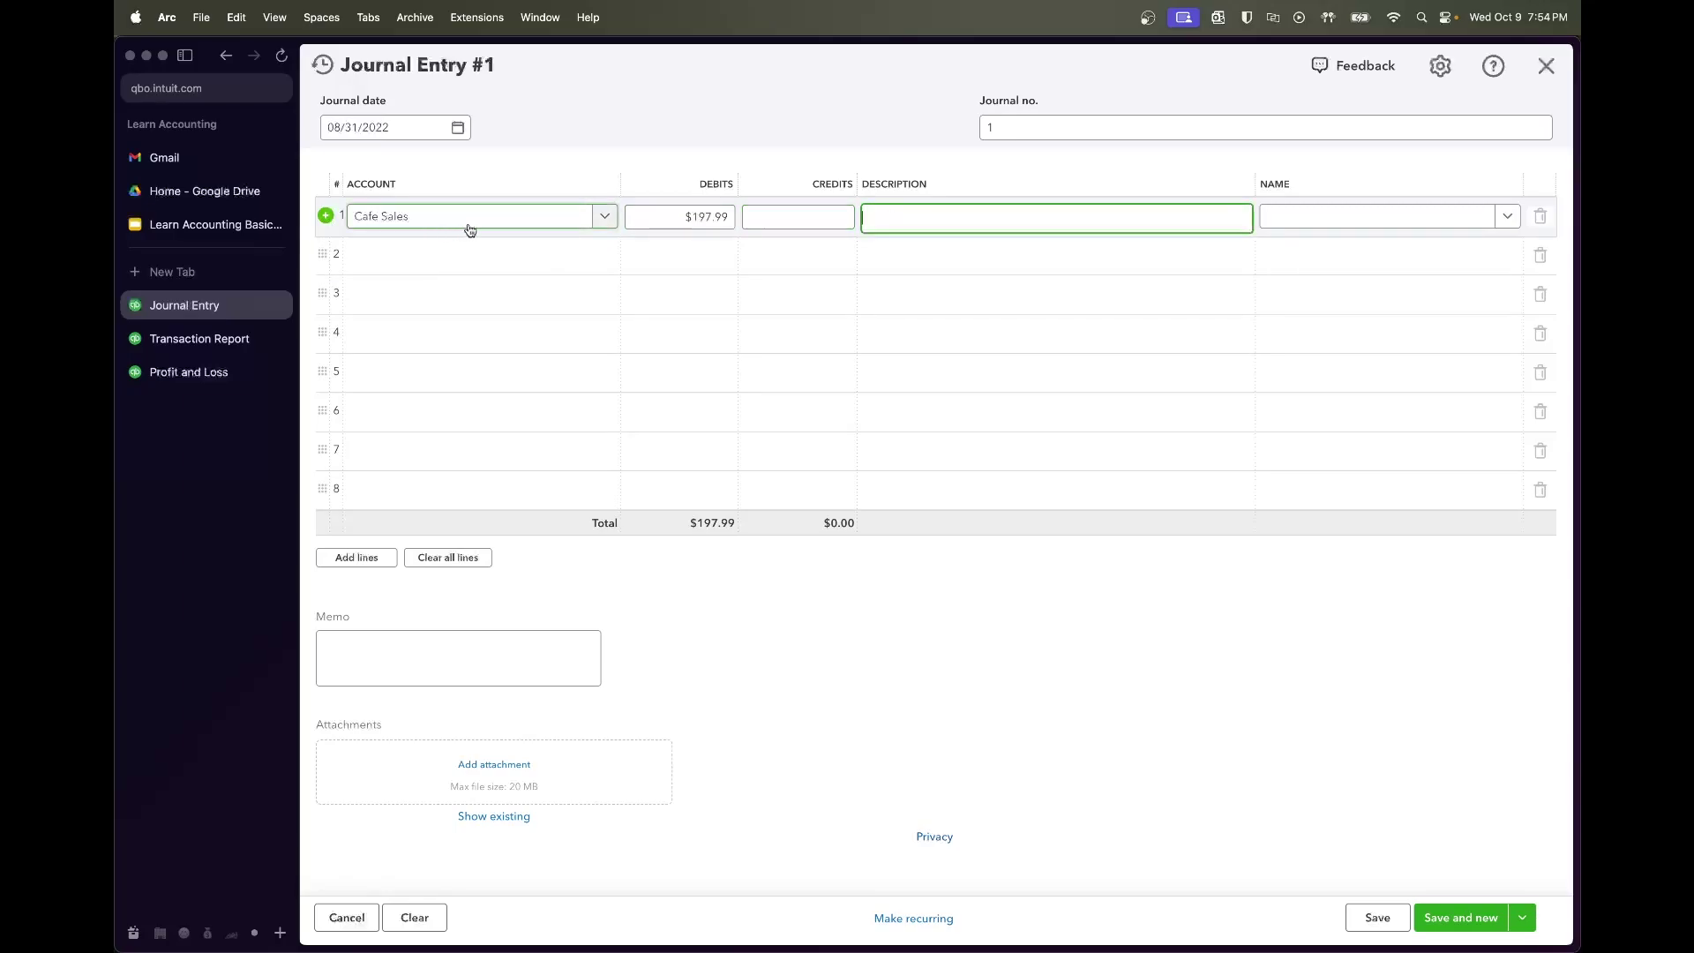
Set the second line's account to Sales Tax Liability with the balancing credit of 197.99
{"action": "left_click", "coordinate": [384, 262]}
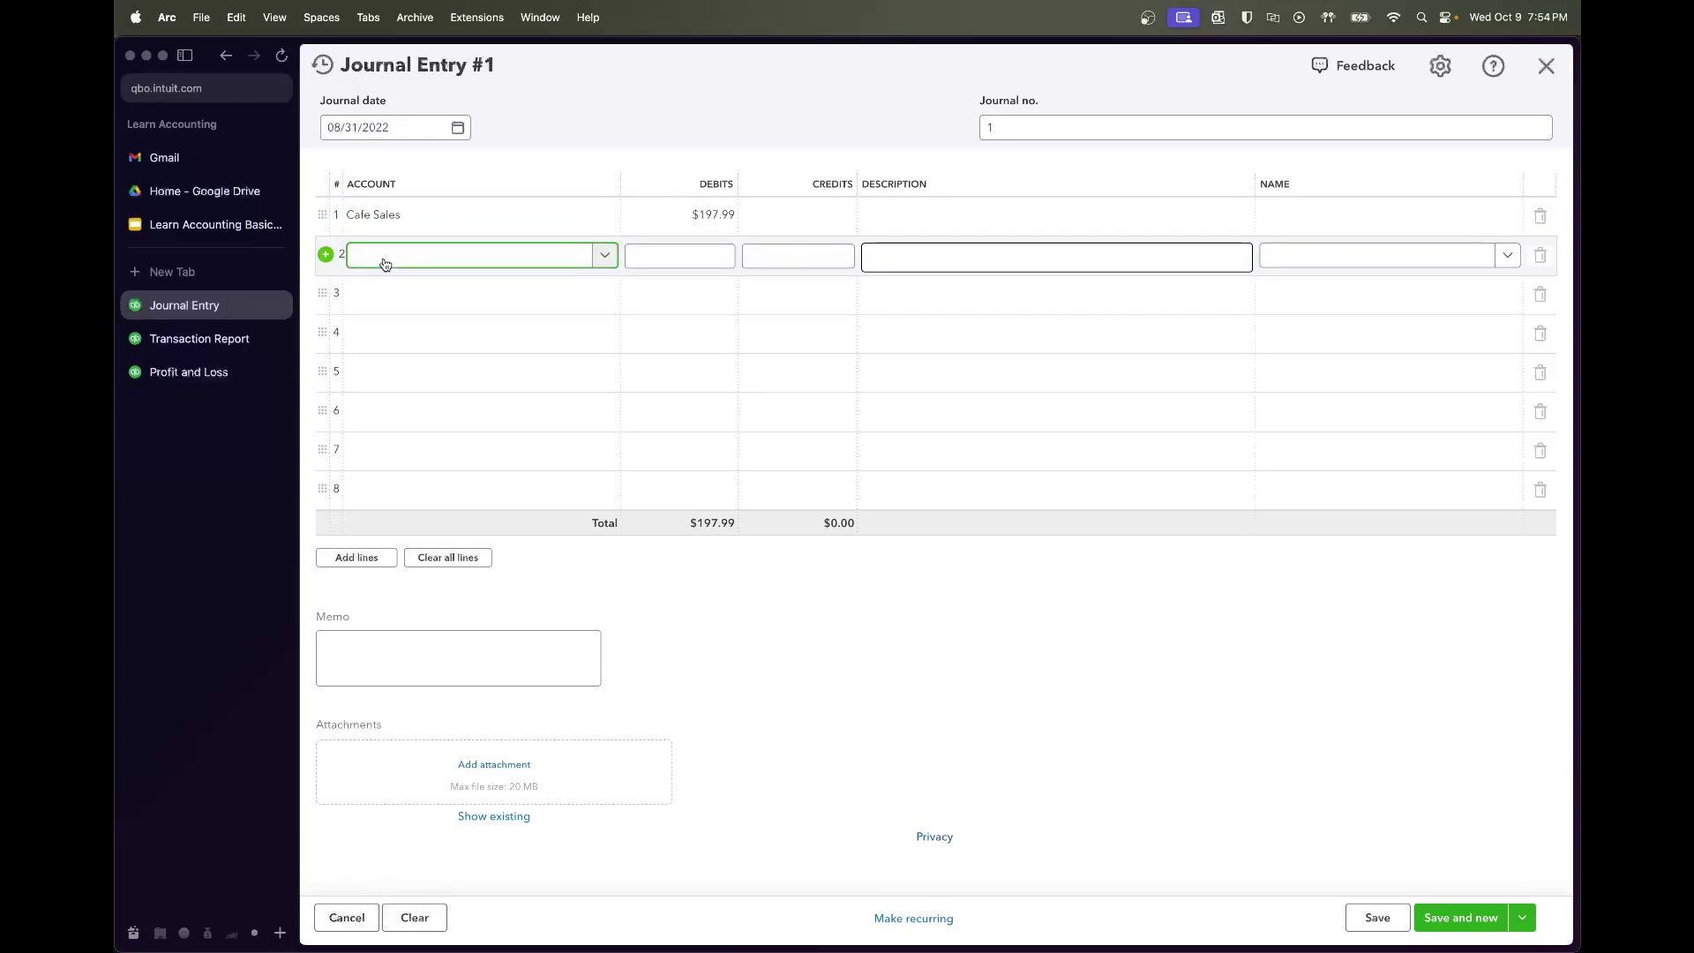
{"action": "type", "text": "sales tax"}
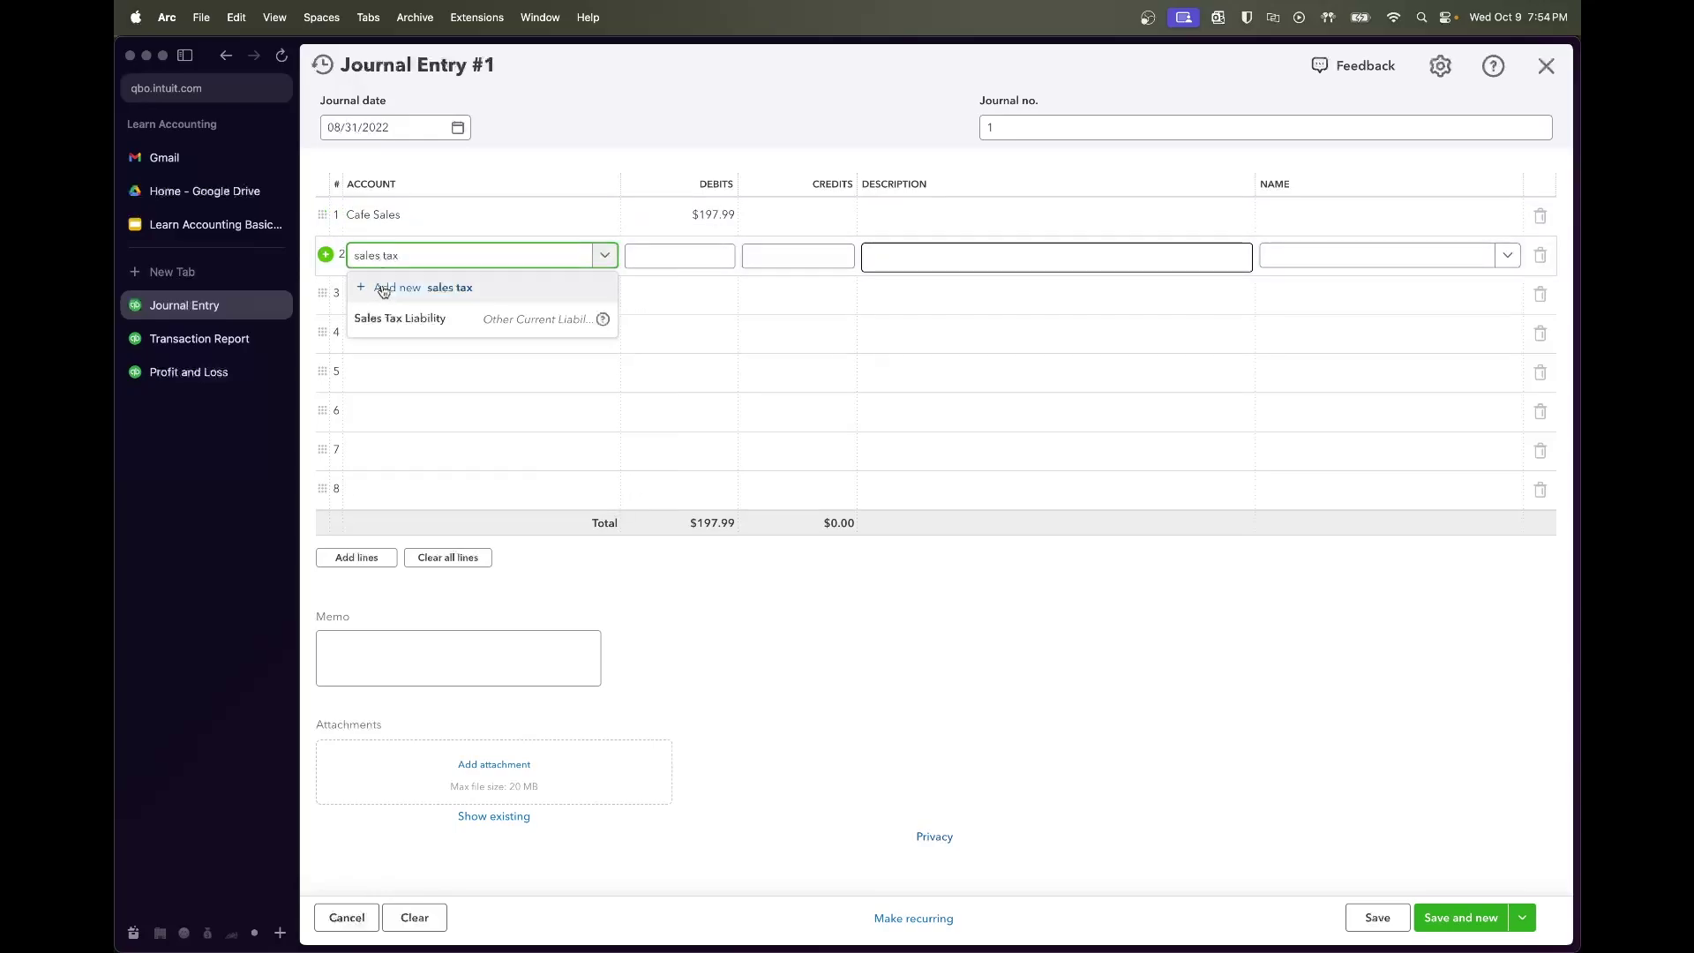
{"action": "left_click", "coordinate": [370, 314]}
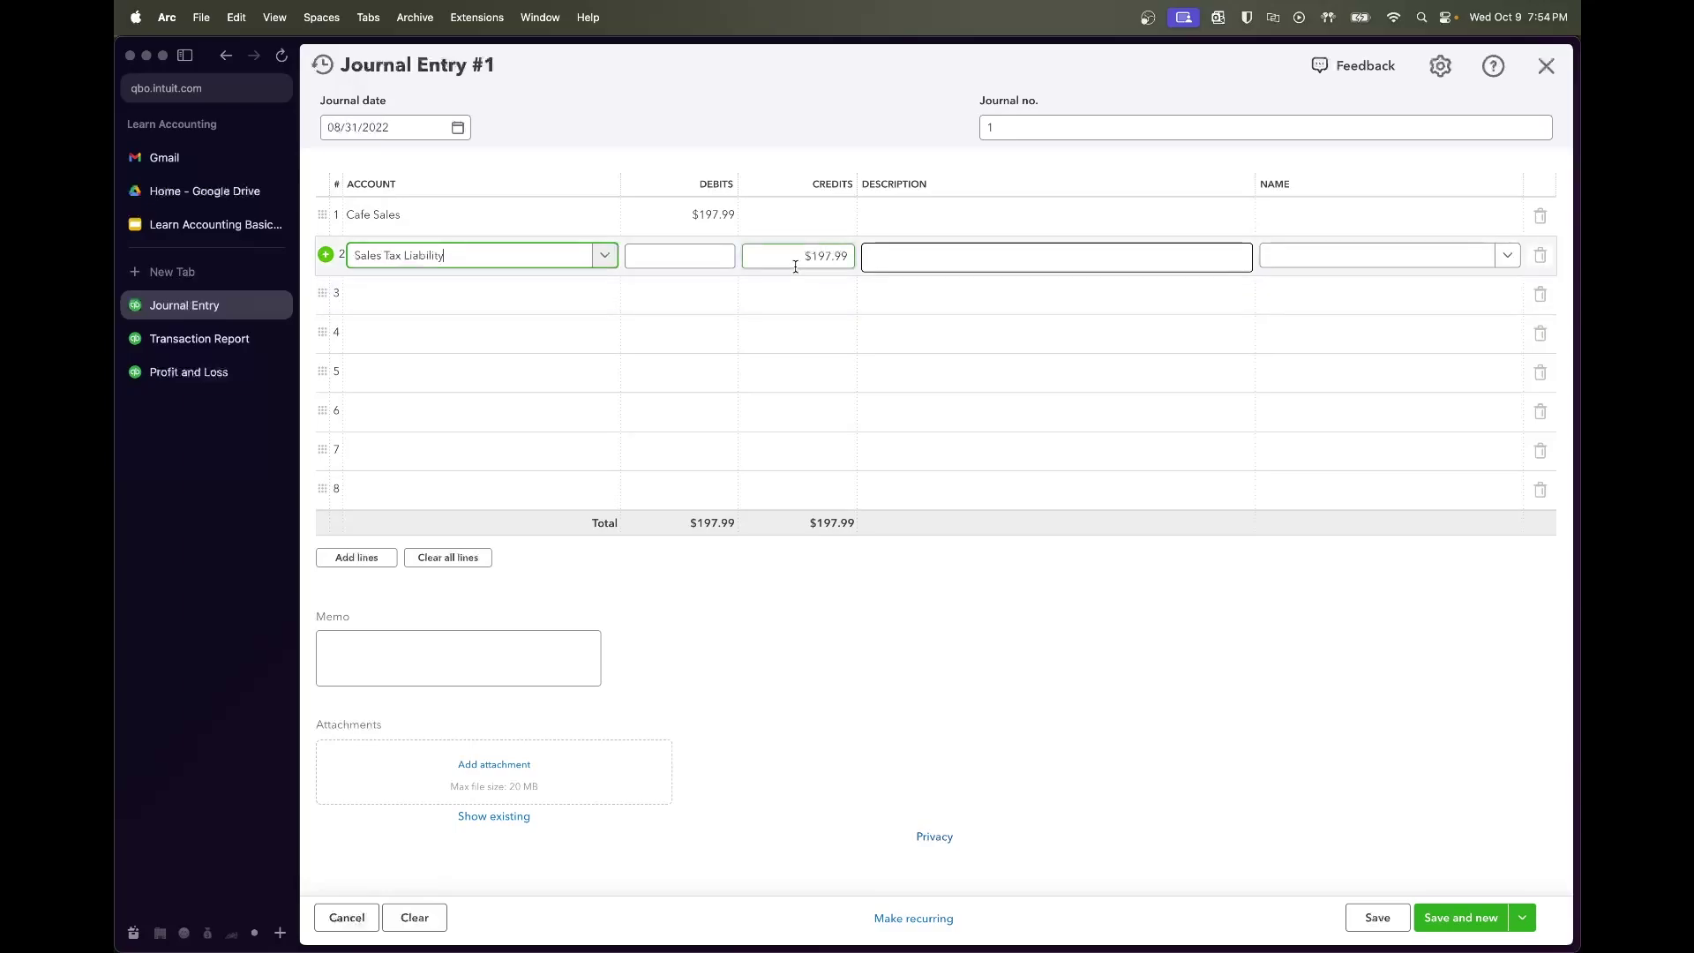
Describe the Cafe Sales line as "Sales Tax Collected" and the Sales Tax Liability line as "Sales Tax Paid"
{"action": "left_click", "coordinate": [923, 218]}
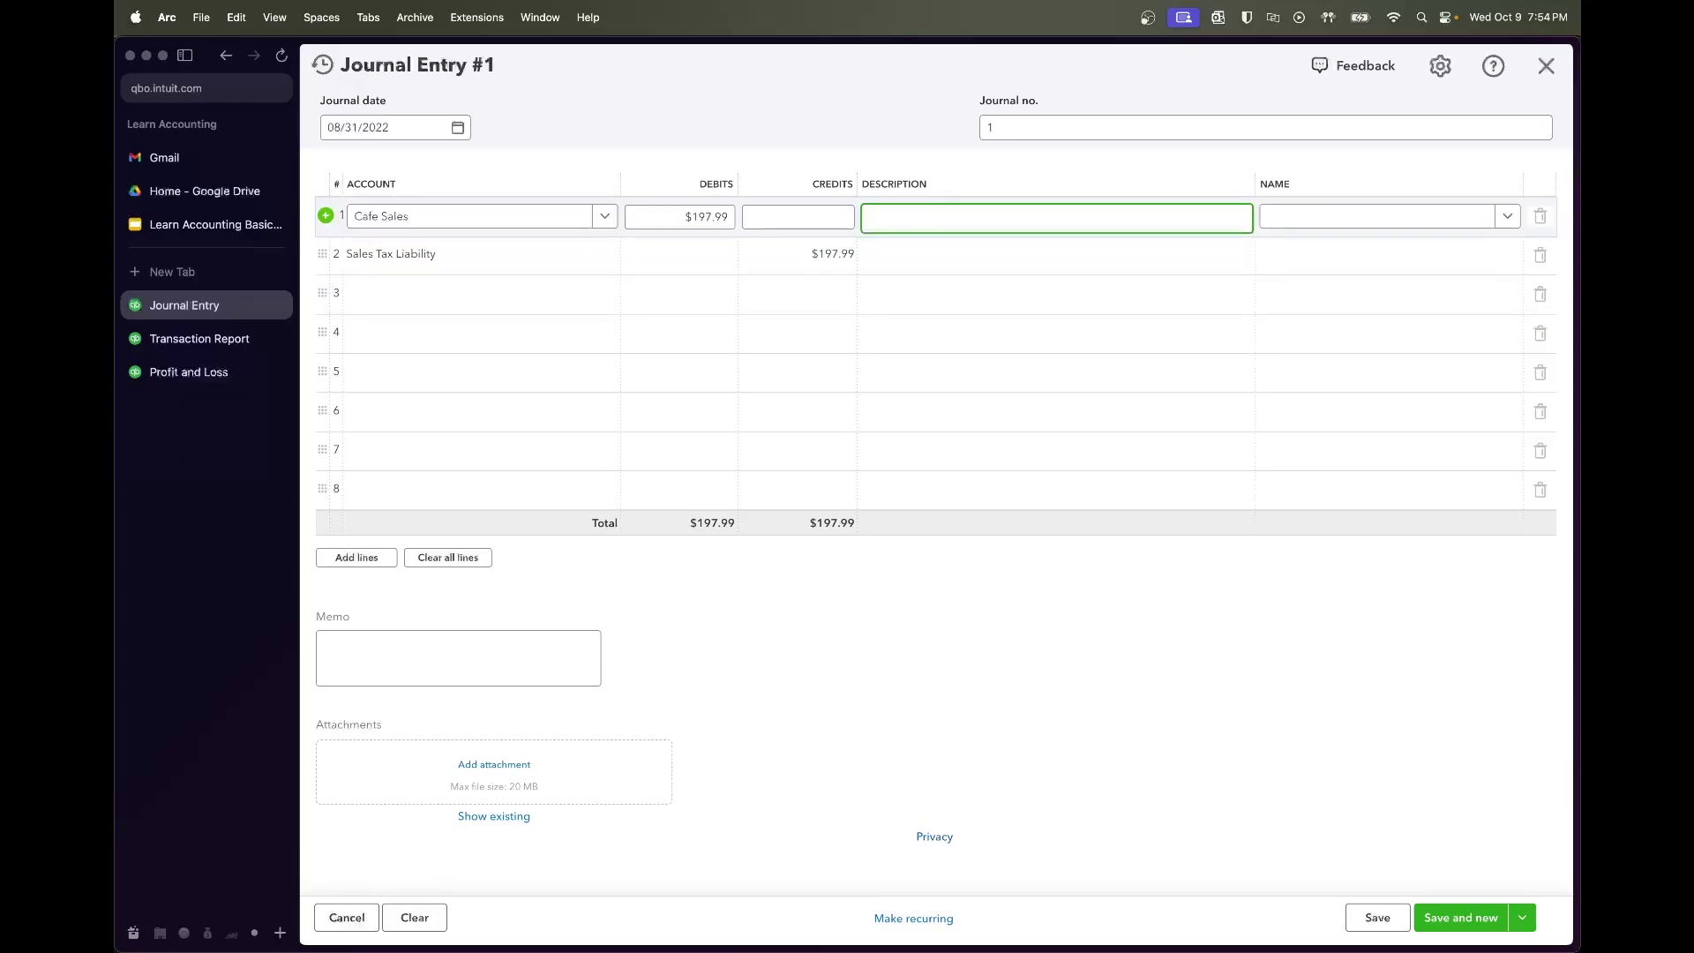
{"action": "type", "text": "Sales Tax Co"}
{"action": "key", "text": "Tab"}
{"action": "key", "text": "Tab"}
{"action": "key", "text": "Tab"}
{"action": "key", "text": "Tab"}
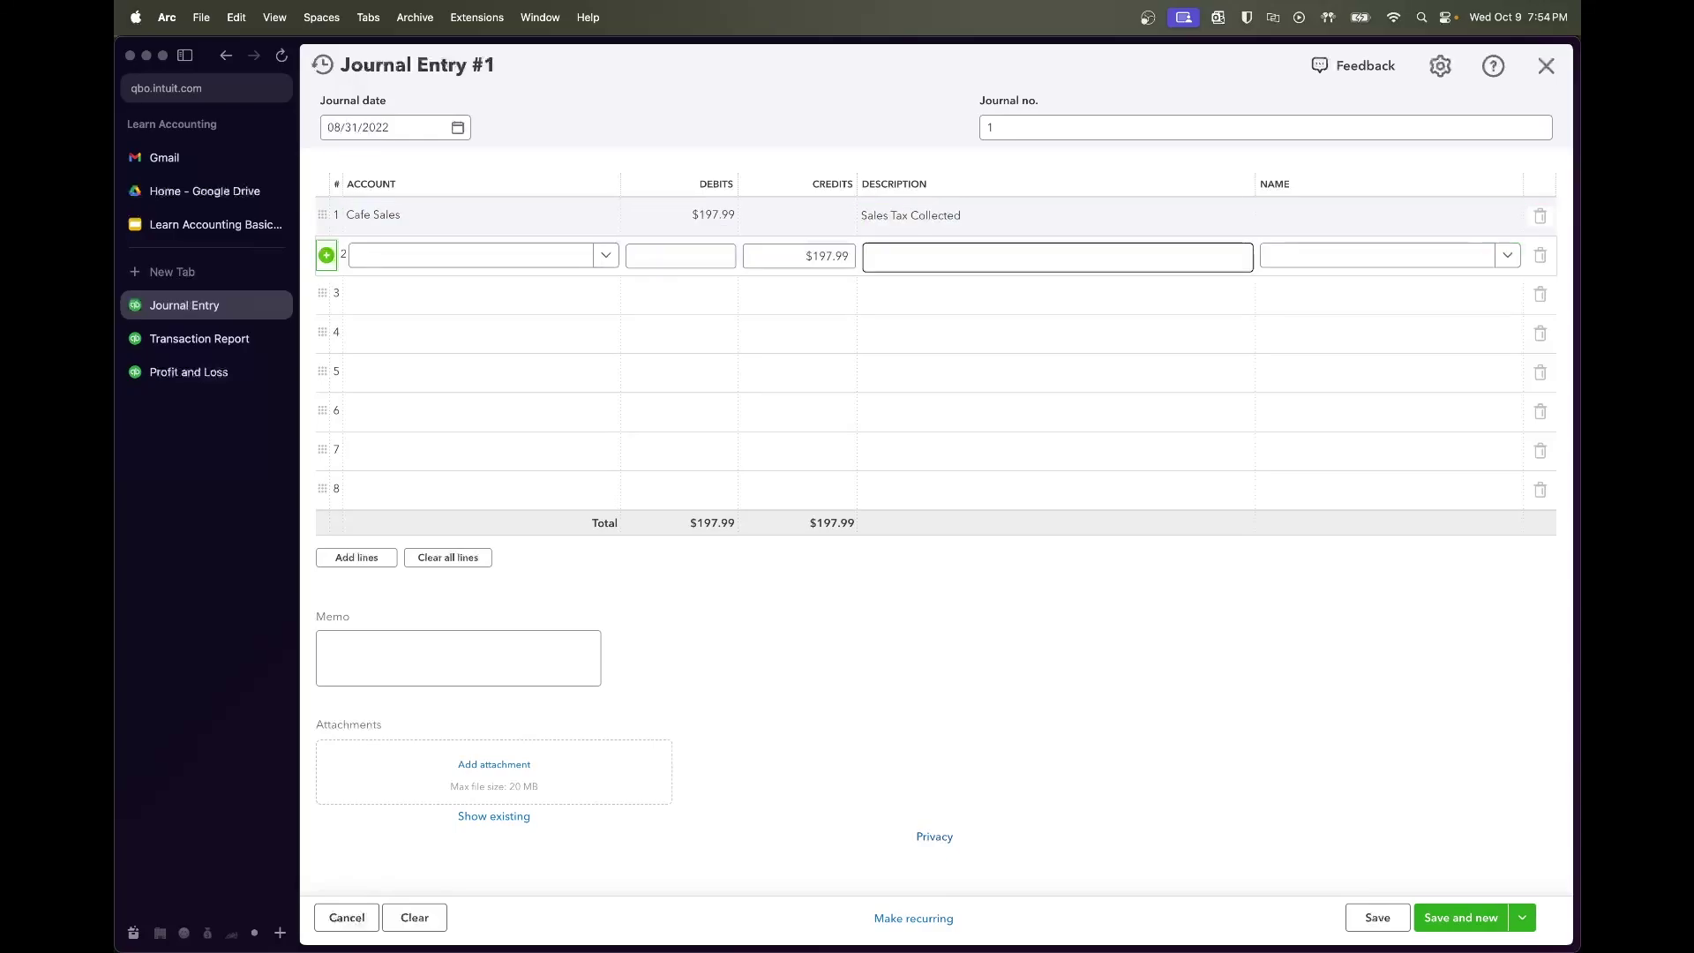
{"action": "key", "text": "Tab"}
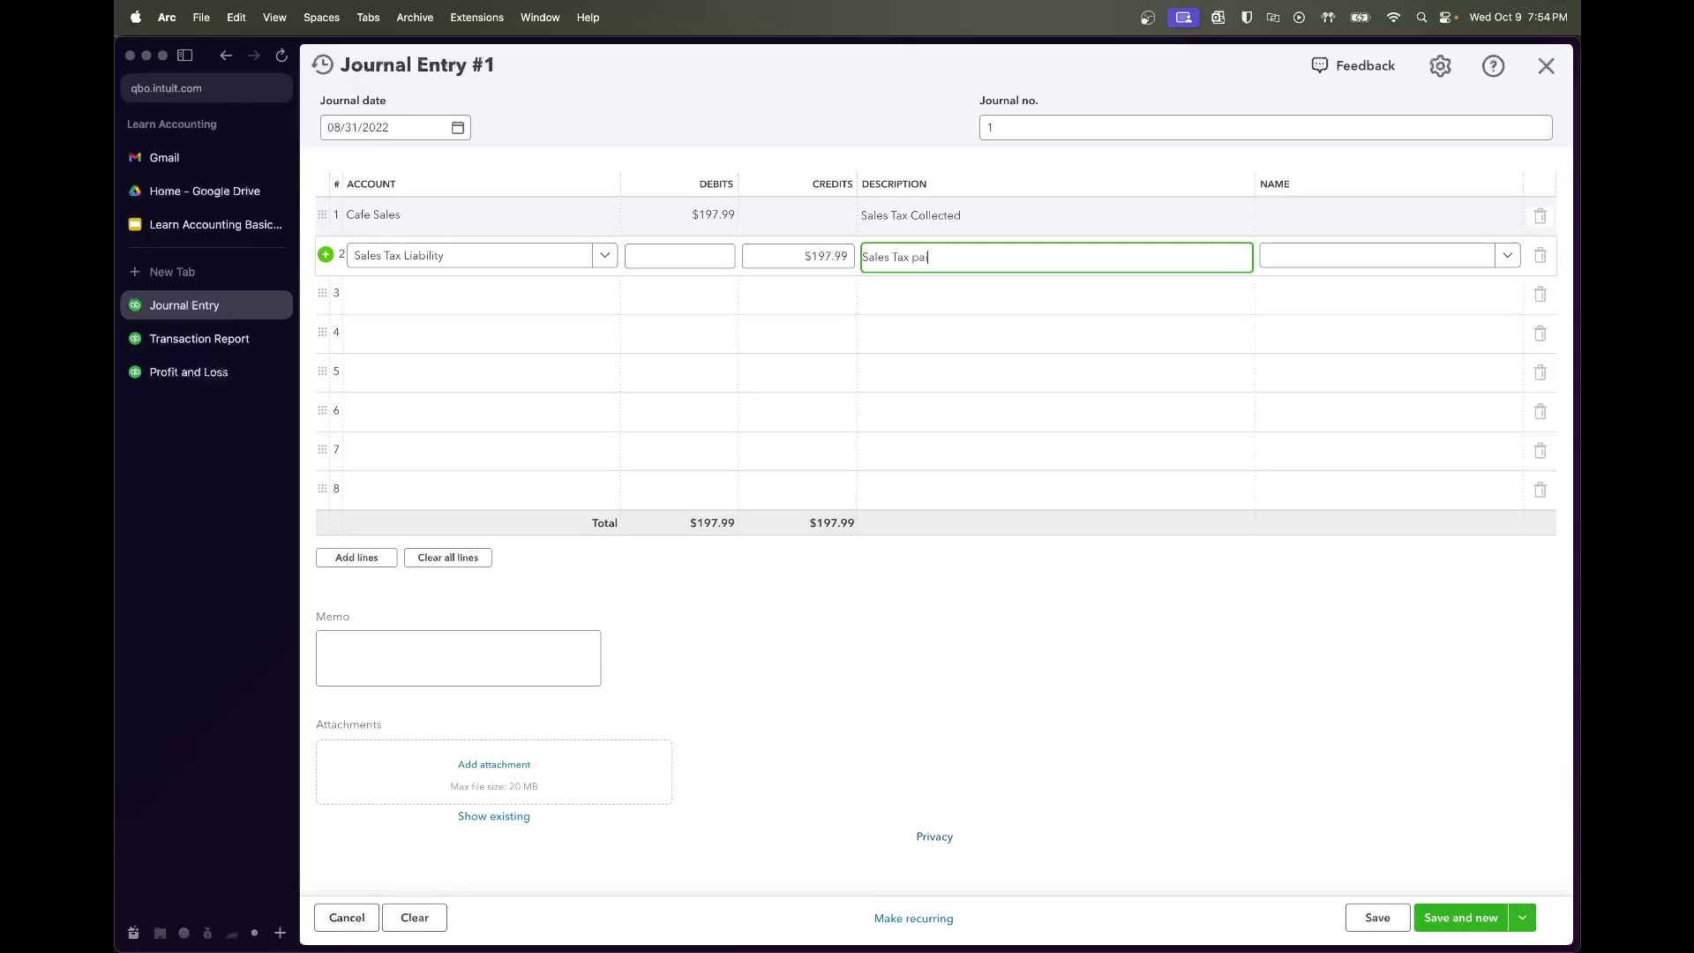
{"action": "type", "text": "Sales Tax Paid"}
Assign the name Comptroller of Texas to the Sales Tax Liability line and Square to the Cafe Sales line
{"action": "key", "text": "Tab"}
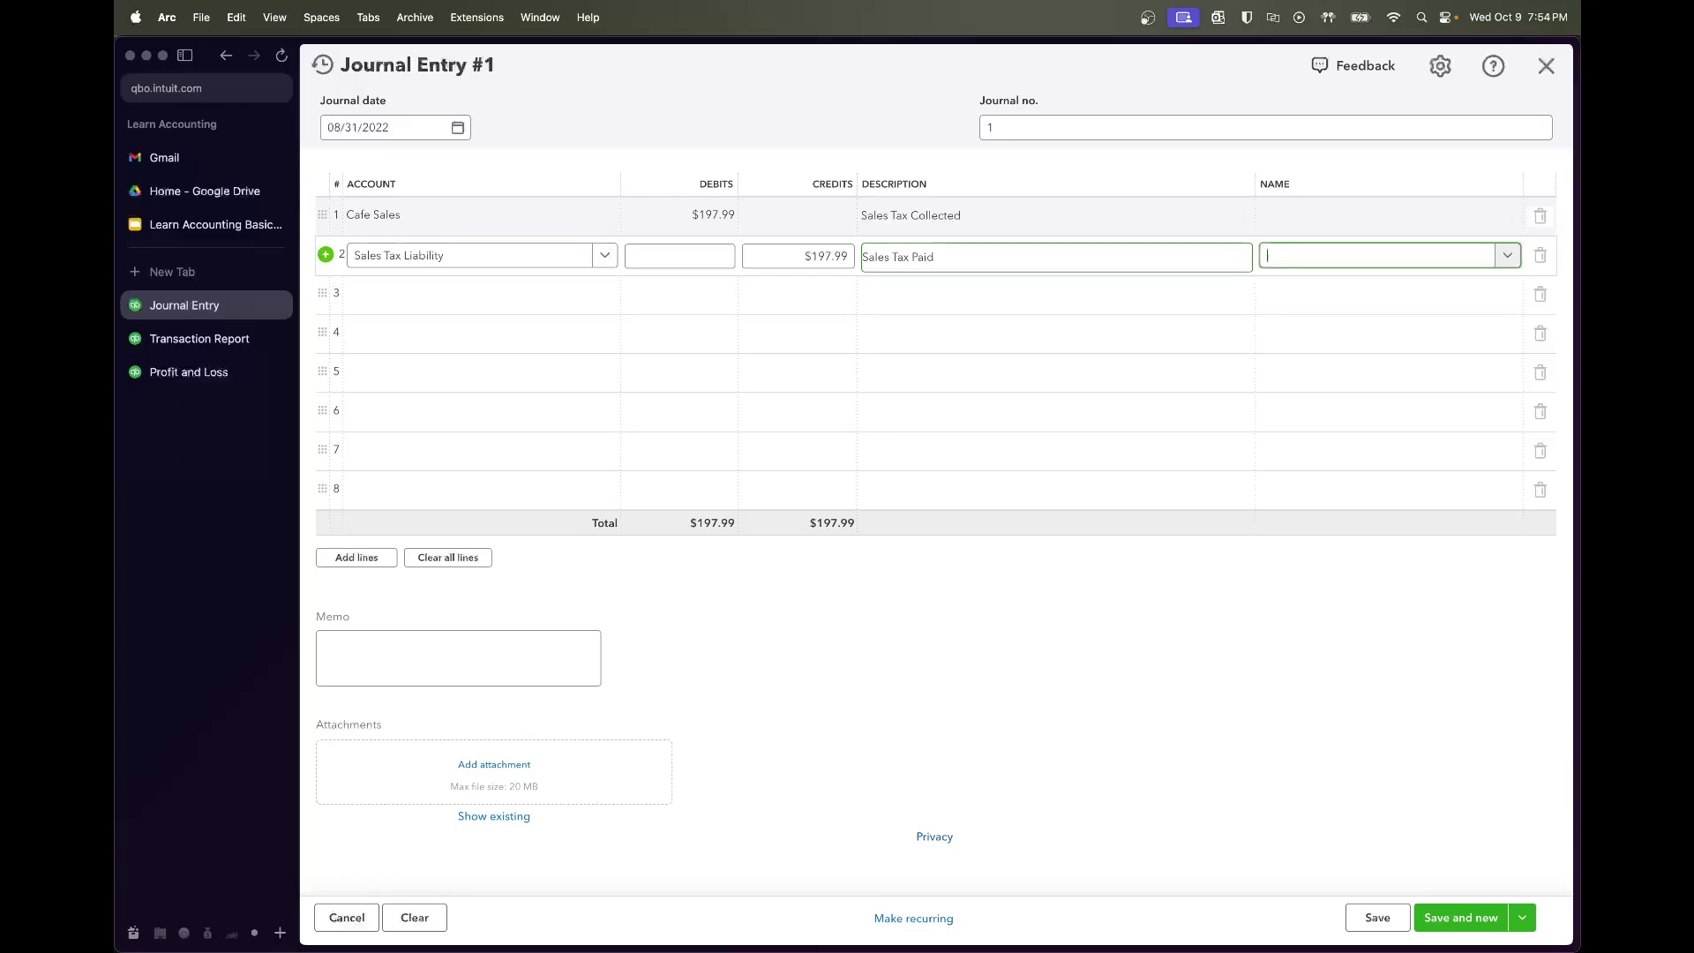
{"action": "type", "text": "Texas Comptroller"}
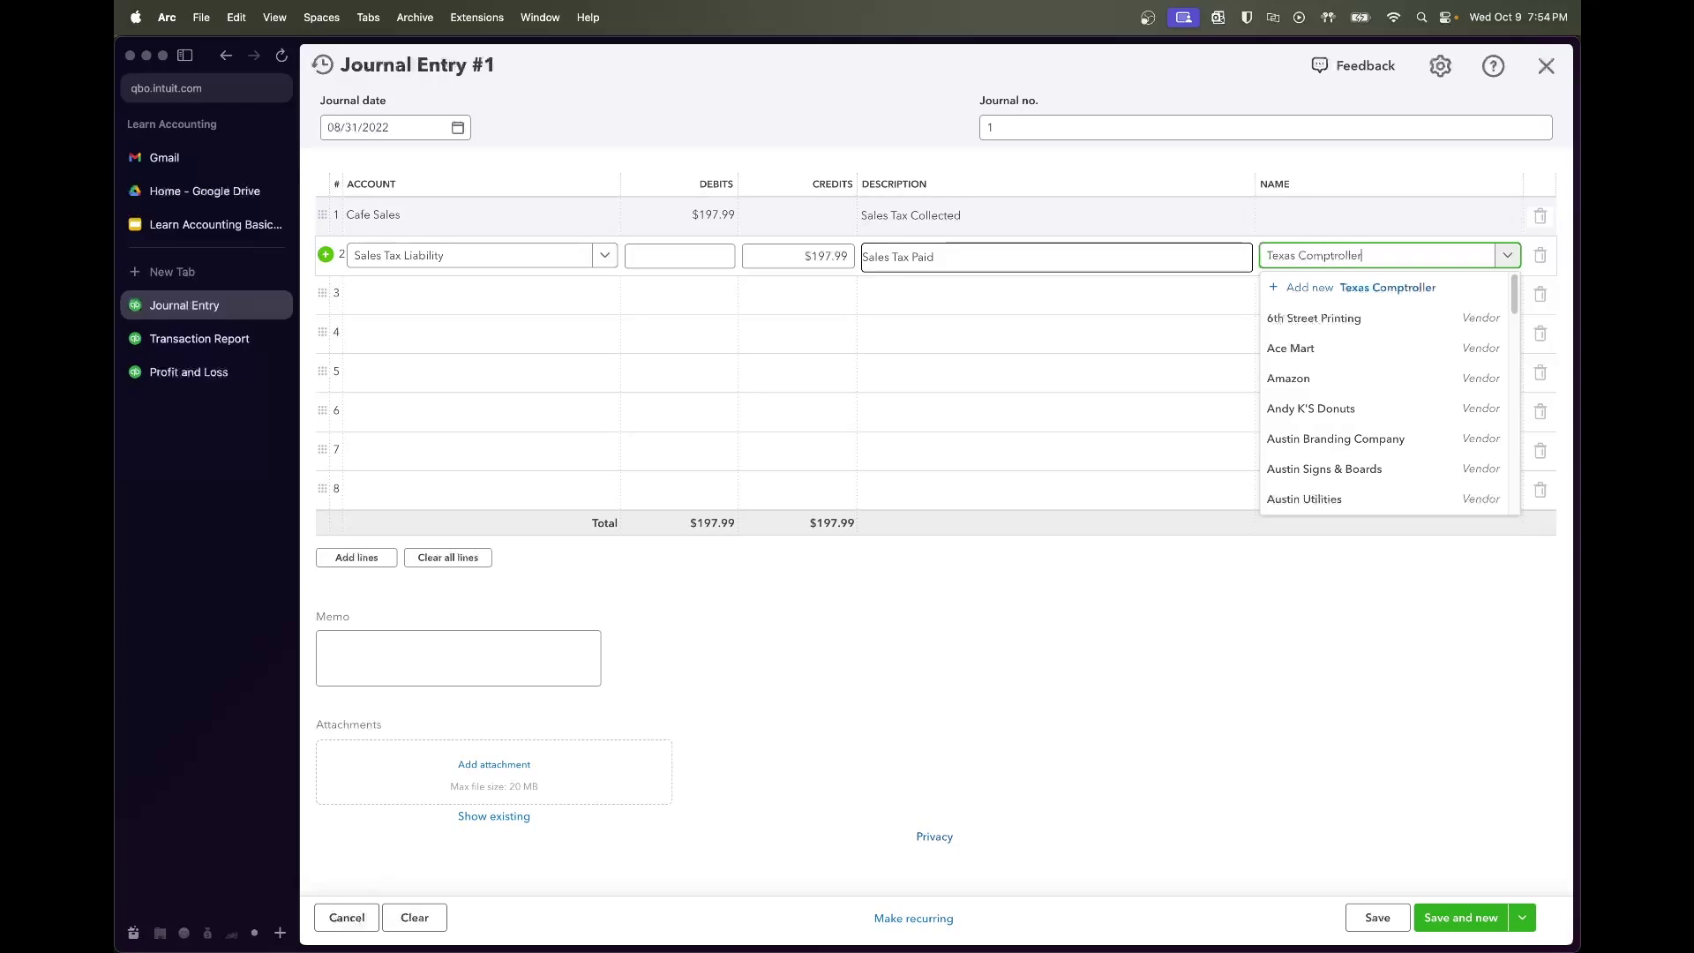
{"action": "left_click", "coordinate": [1270, 319]}
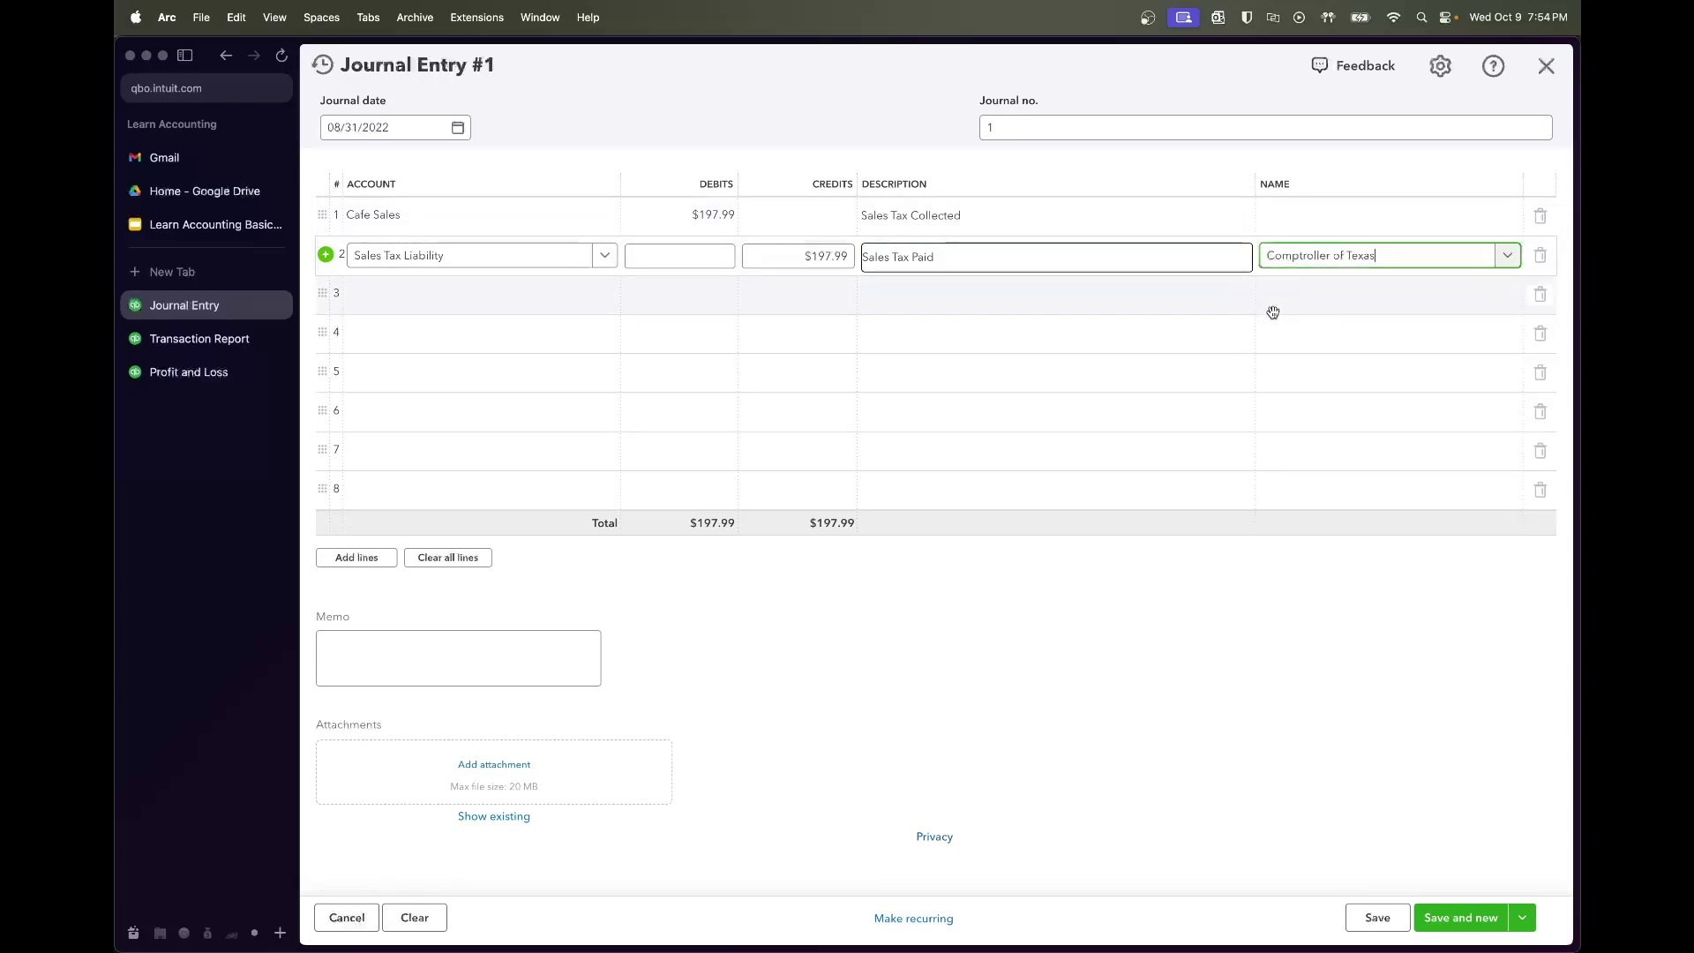
{"action": "left_click", "coordinate": [1302, 218]}
{"action": "type", "text": "Square"}
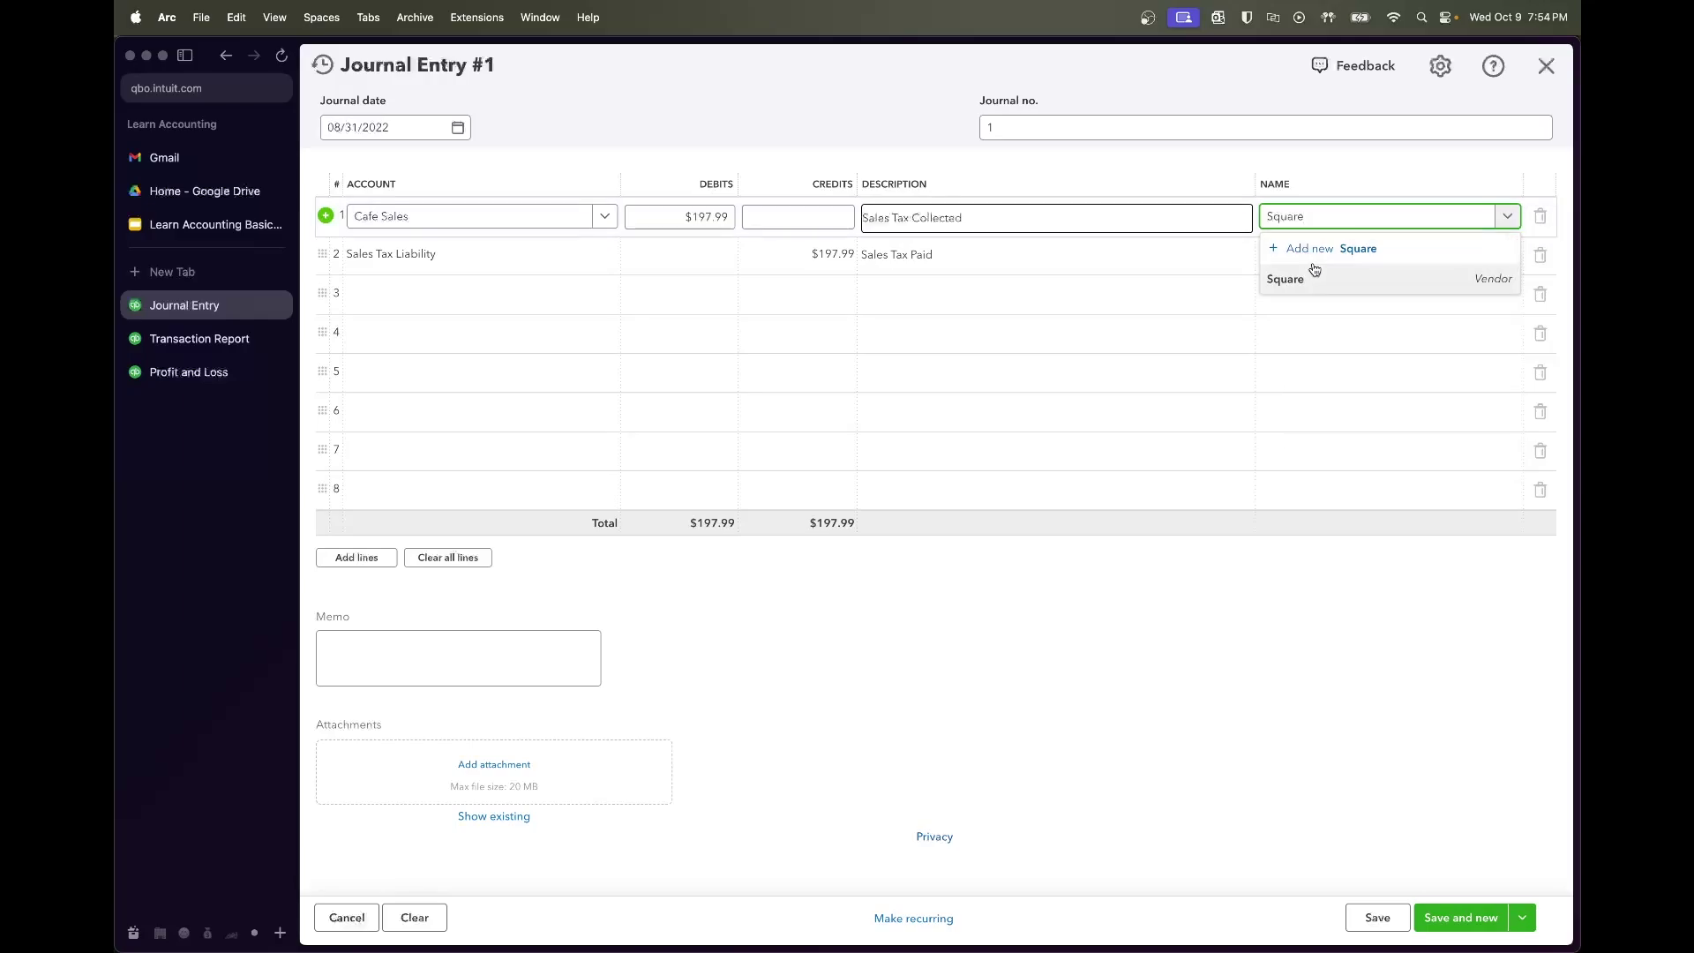
{"action": "left_click", "coordinate": [1311, 276]}
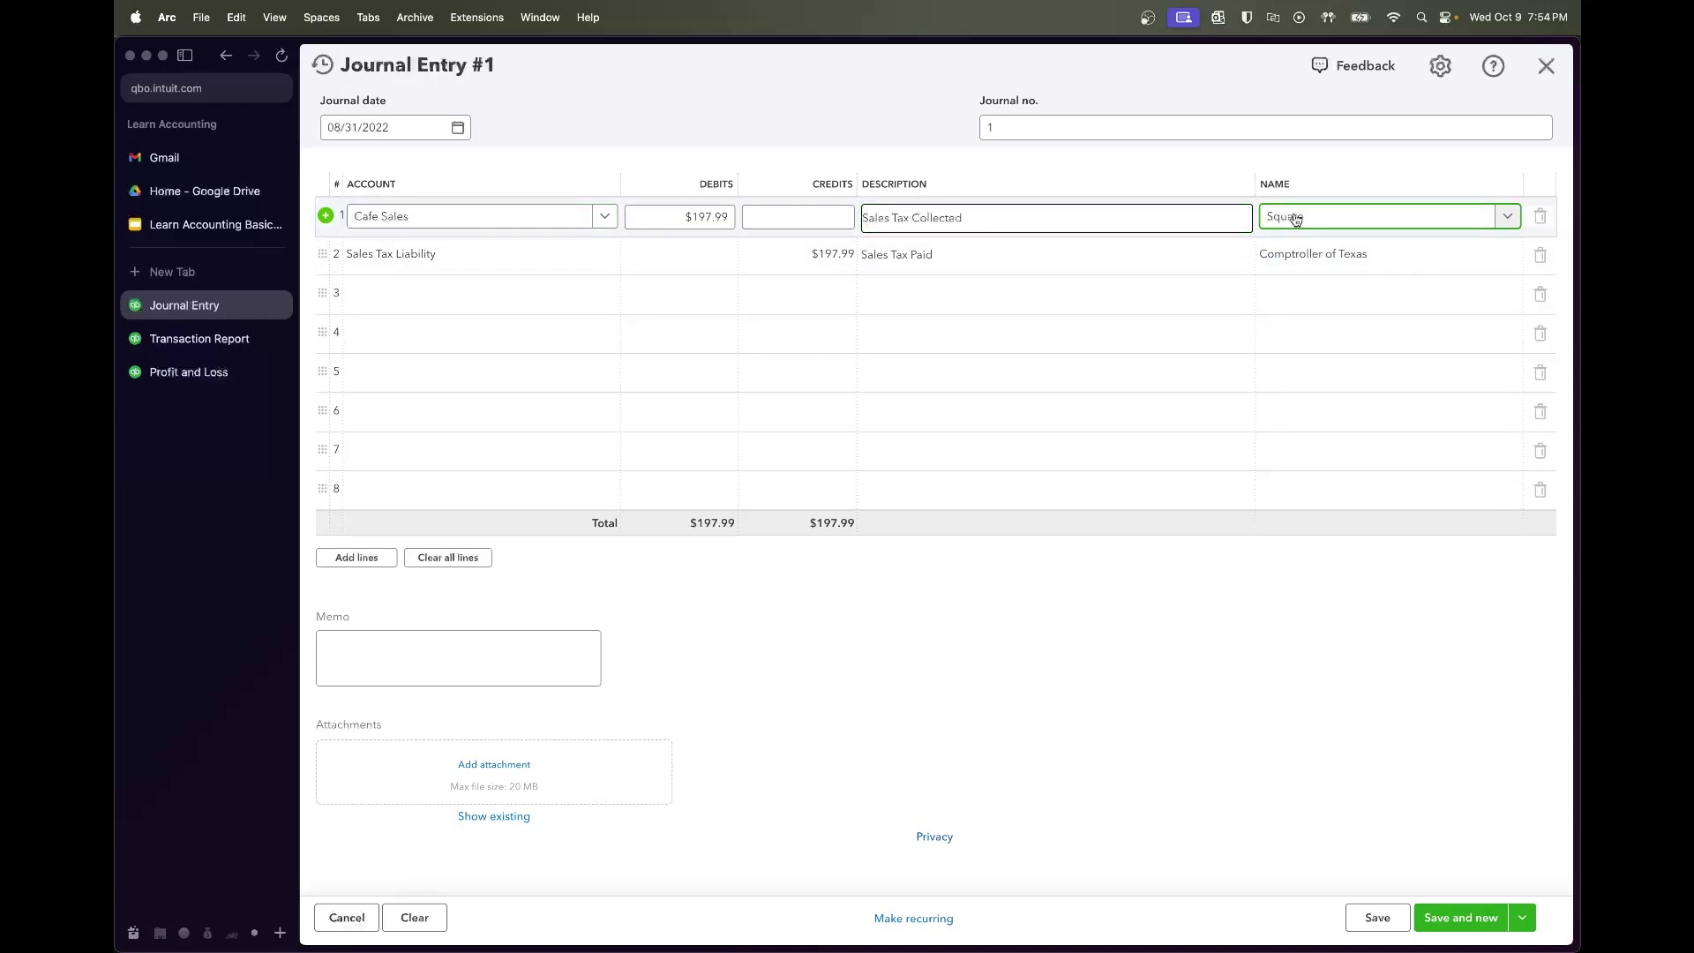
Set the journal number to "Sales Tax 22-8" and save the journal entry
{"action": "left_click", "coordinate": [1084, 133]}
{"action": "left_click_drag", "start_coordinate": [1035, 137], "coordinate": [855, 138]}
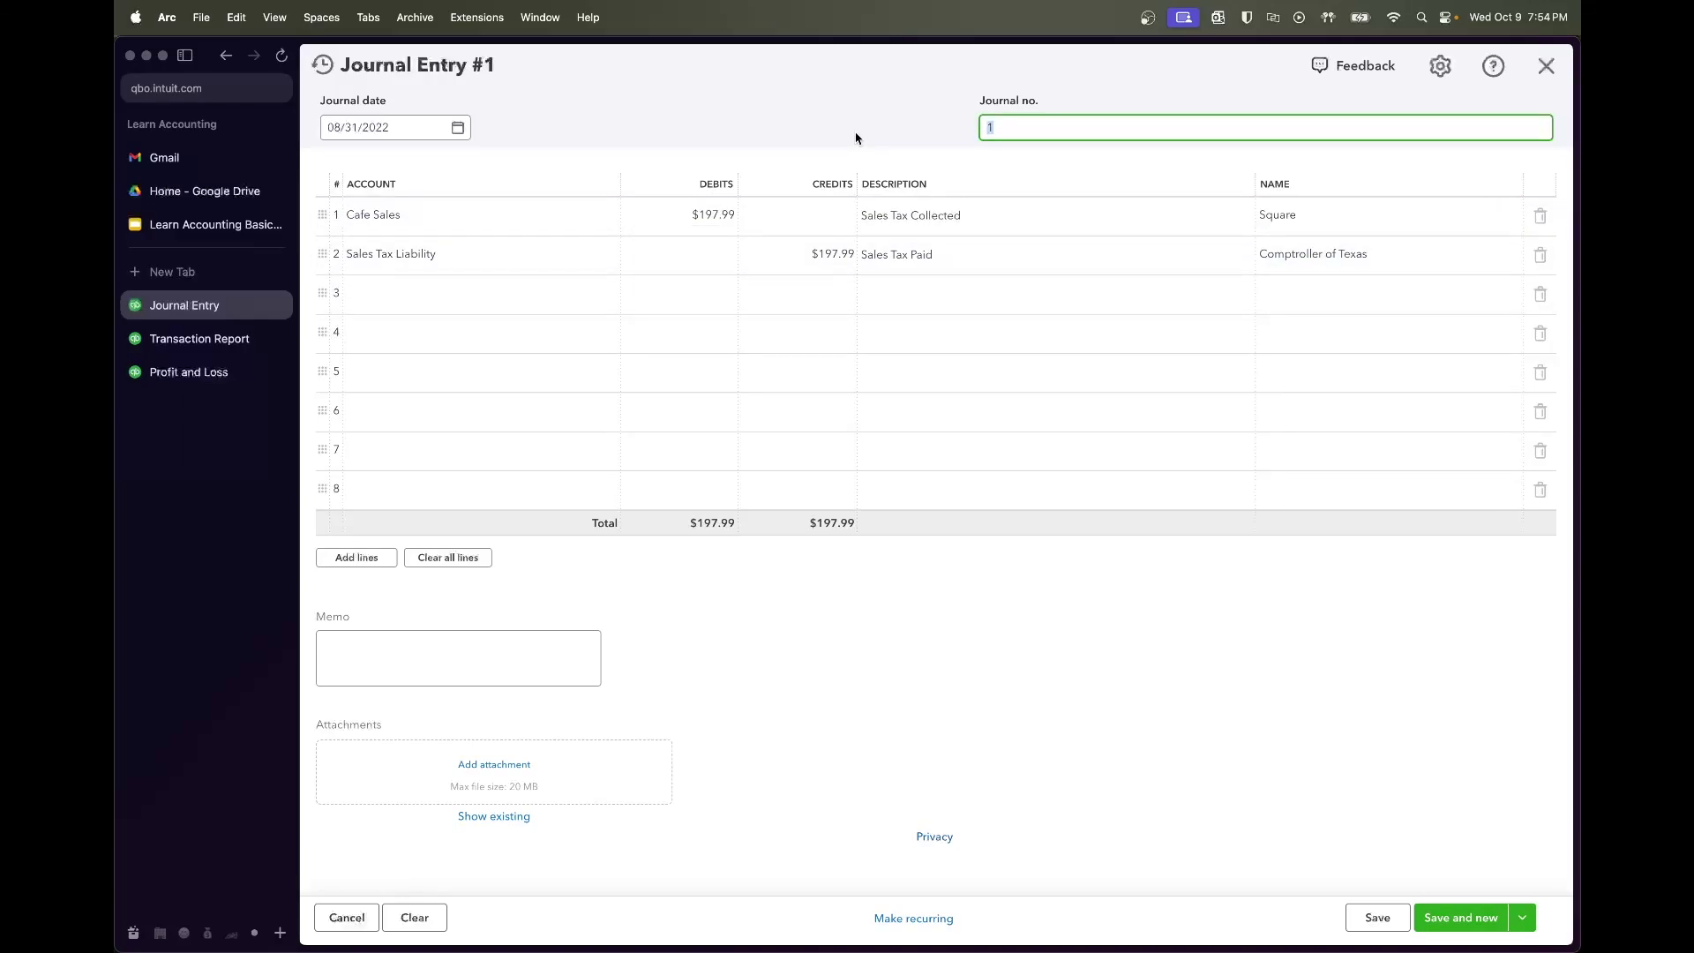
{"action": "type", "text": "Sales Tax 22-8"}
{"action": "left_click", "coordinate": [1373, 916]}
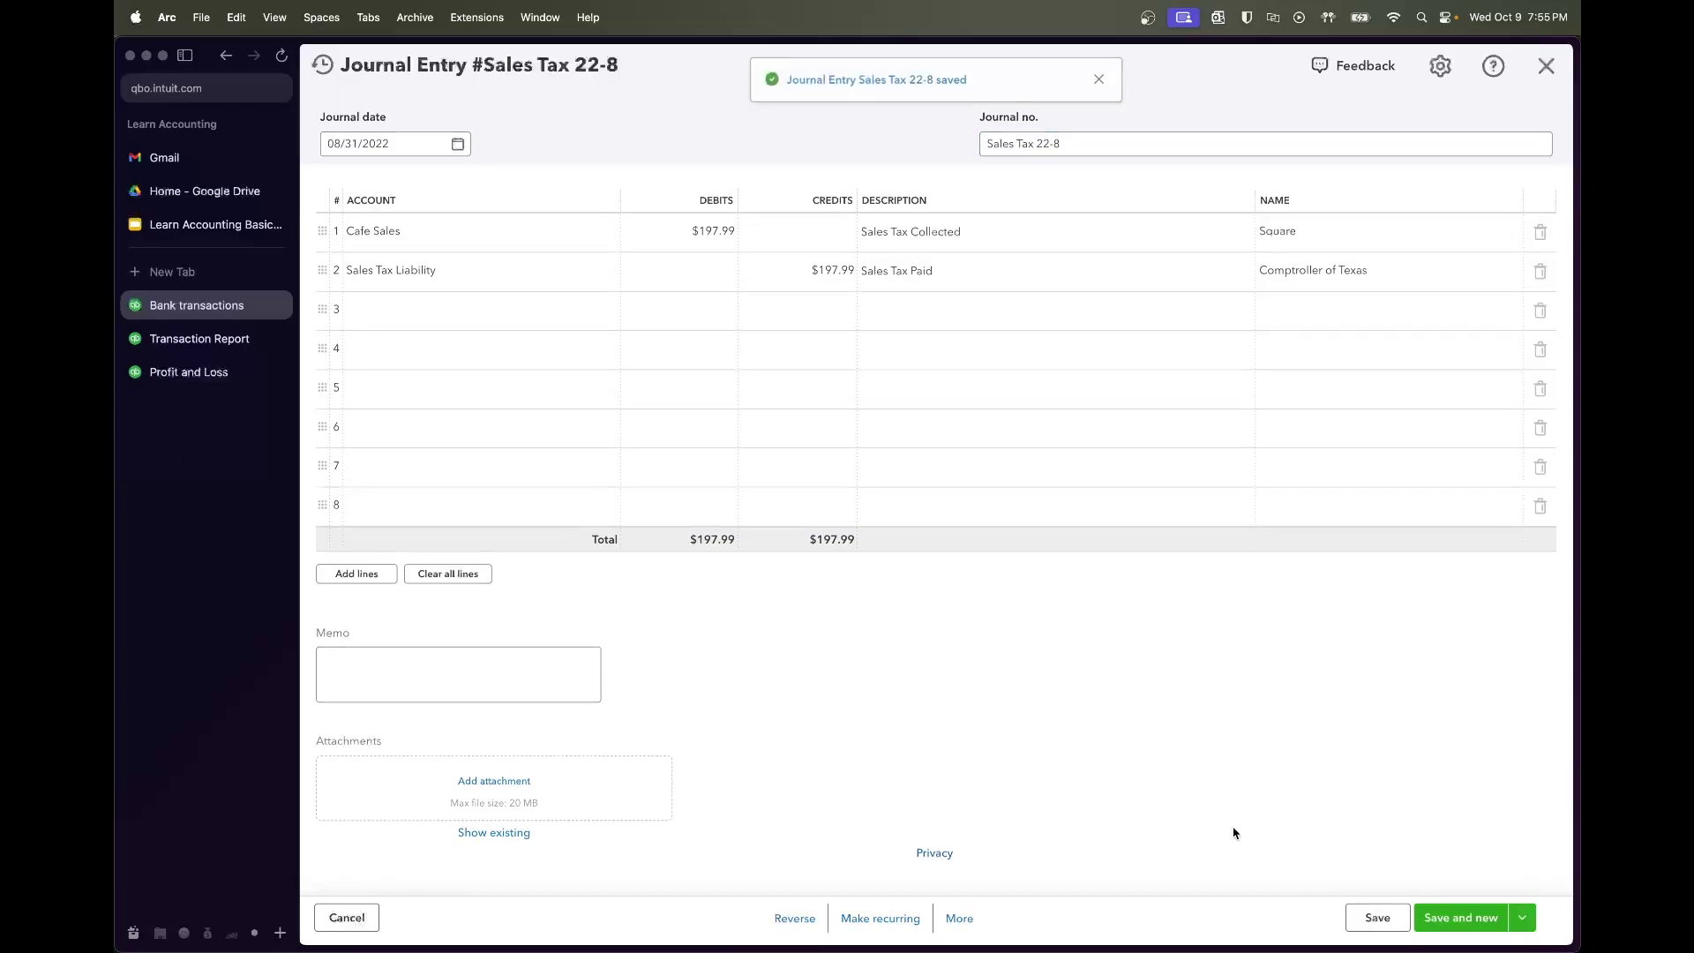
Refresh the Sales Tax Liability transaction report and check the new journal entry's description, amount and running balance
{"action": "left_click", "coordinate": [224, 351]}
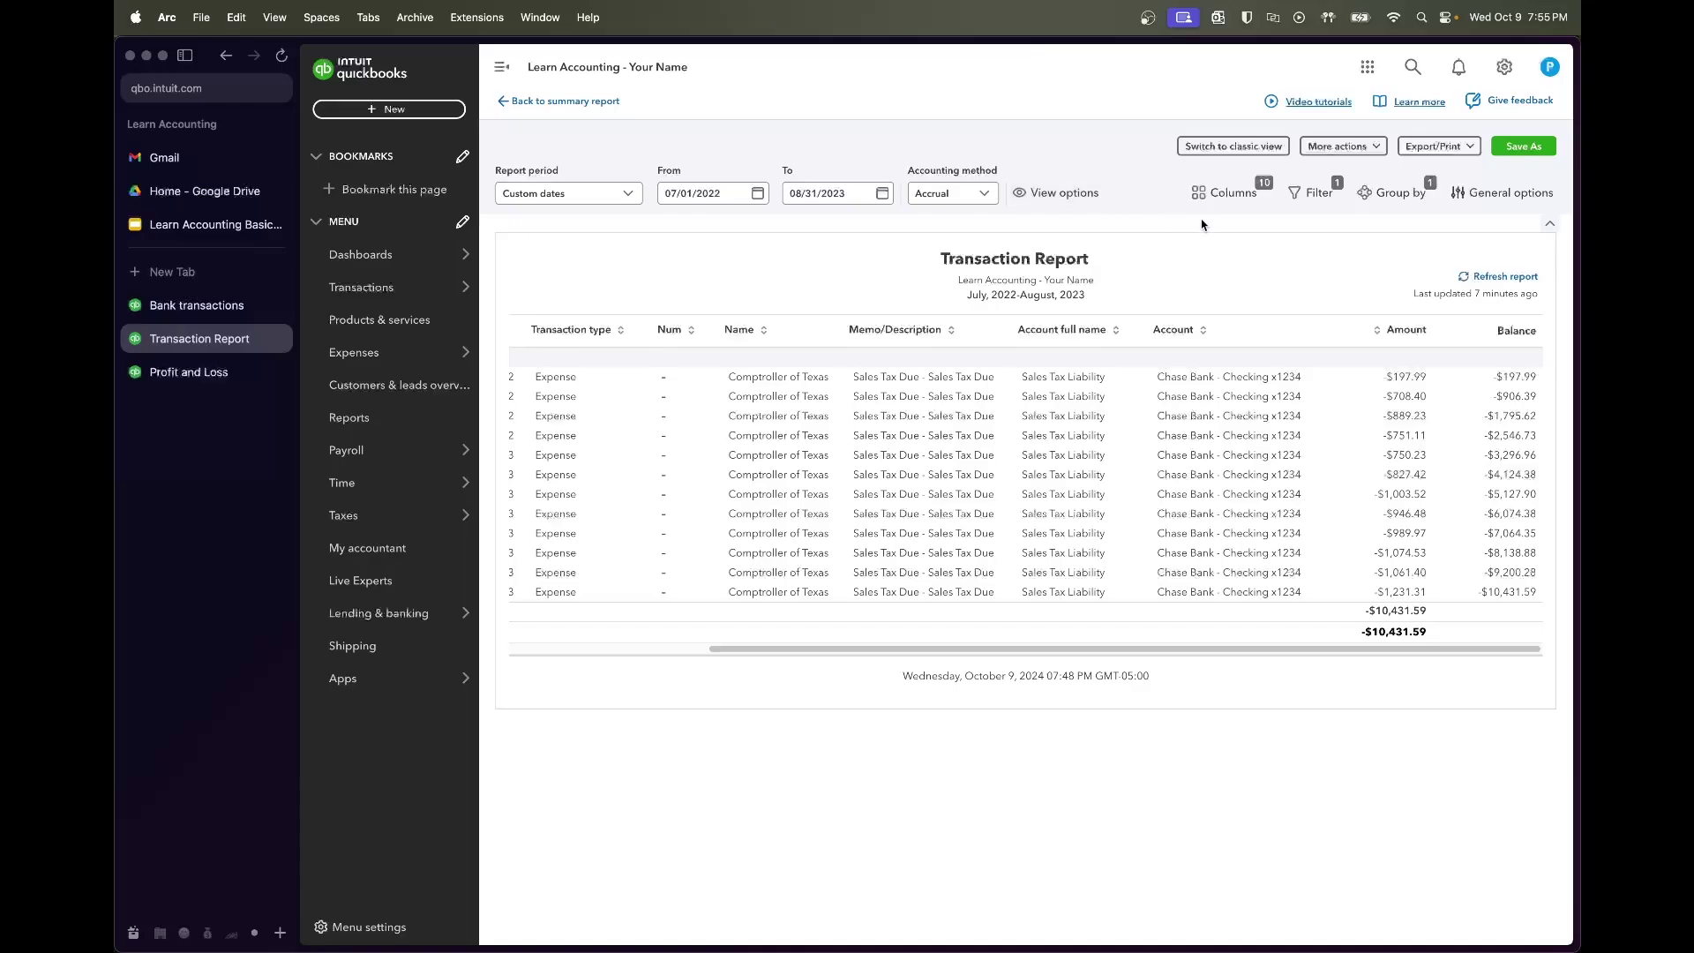
{"action": "left_click", "coordinate": [1498, 277]}
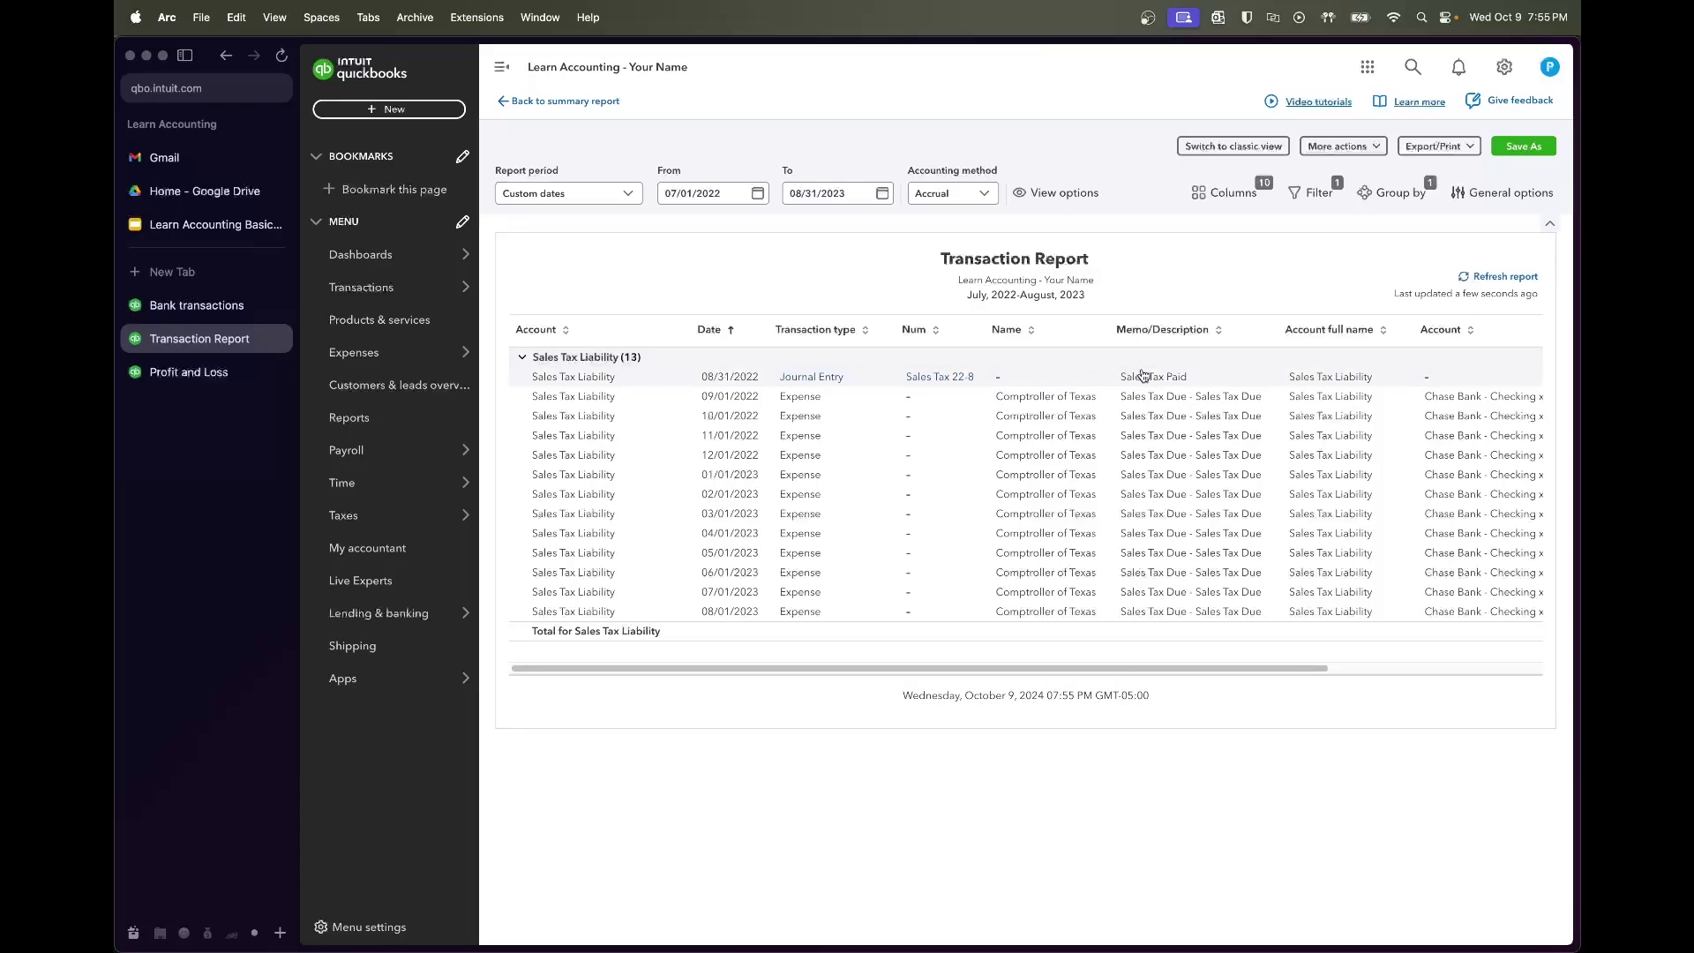
{"action": "scroll", "coordinate": [1142, 375], "scroll_direction": "right", "scroll_amount": 6}
{"action": "scroll", "coordinate": [1143, 374], "scroll_direction": "right", "scroll_amount": 3}
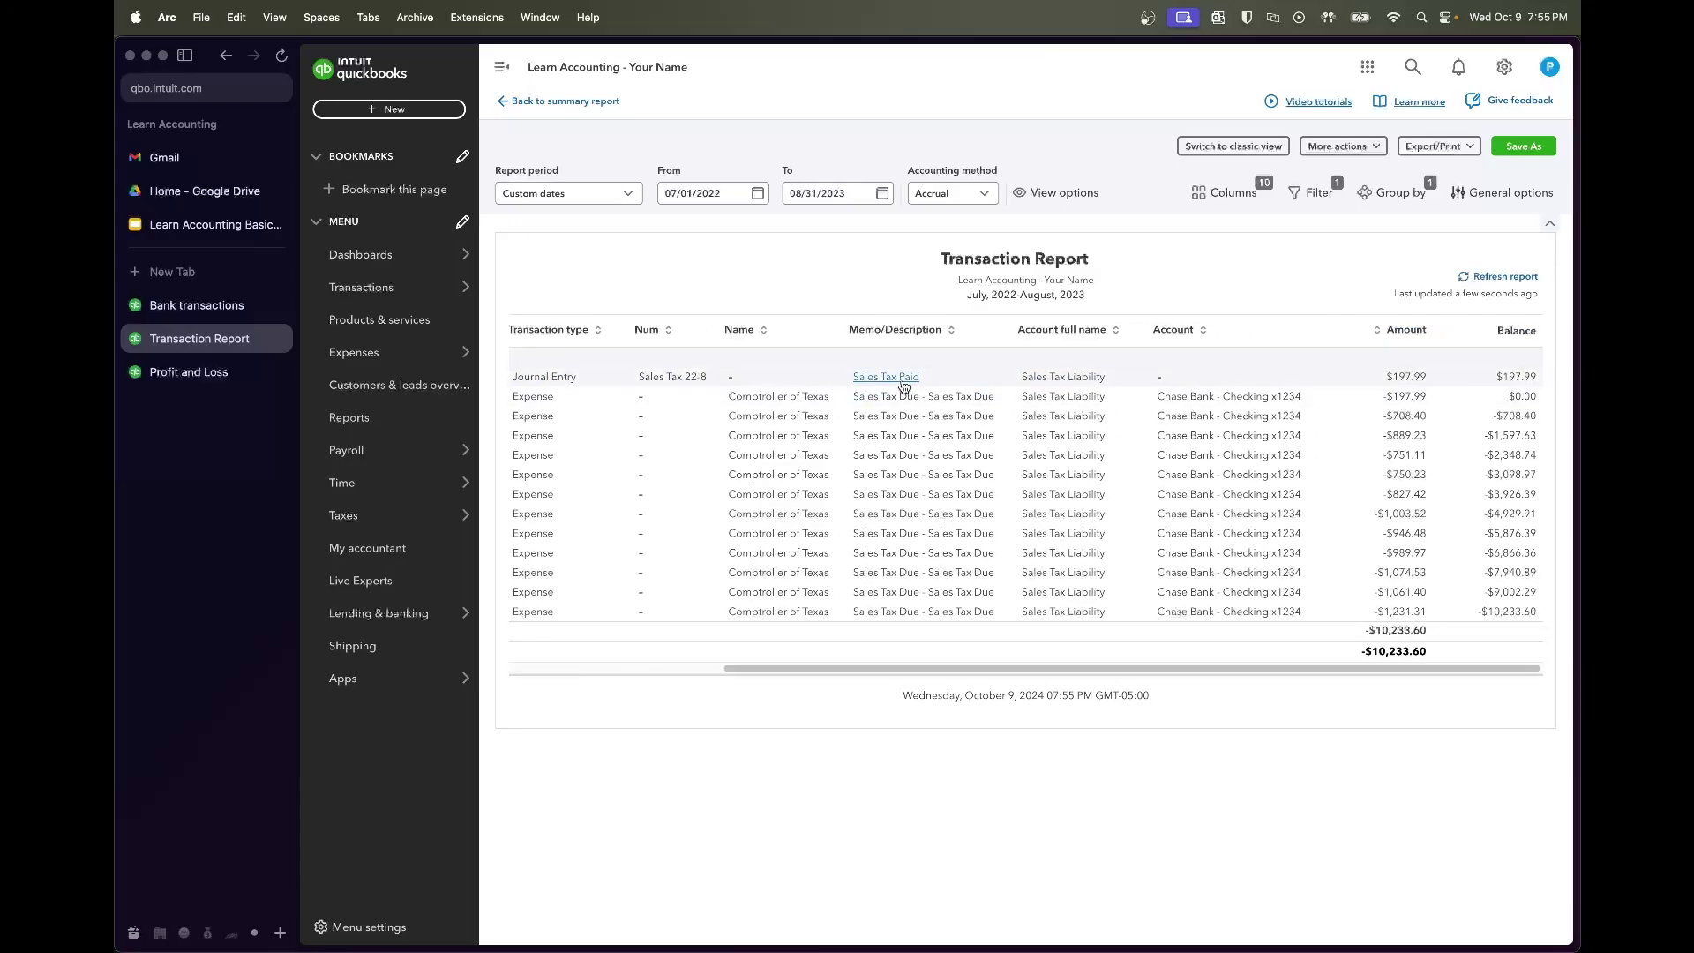
Change the Sales Tax Liability line's description in the journal entry to "Sales Tax Collected" and save the entry
{"action": "left_click", "coordinate": [240, 304]}
{"action": "left_click", "coordinate": [935, 273]}
{"action": "left_click", "coordinate": [948, 272]}
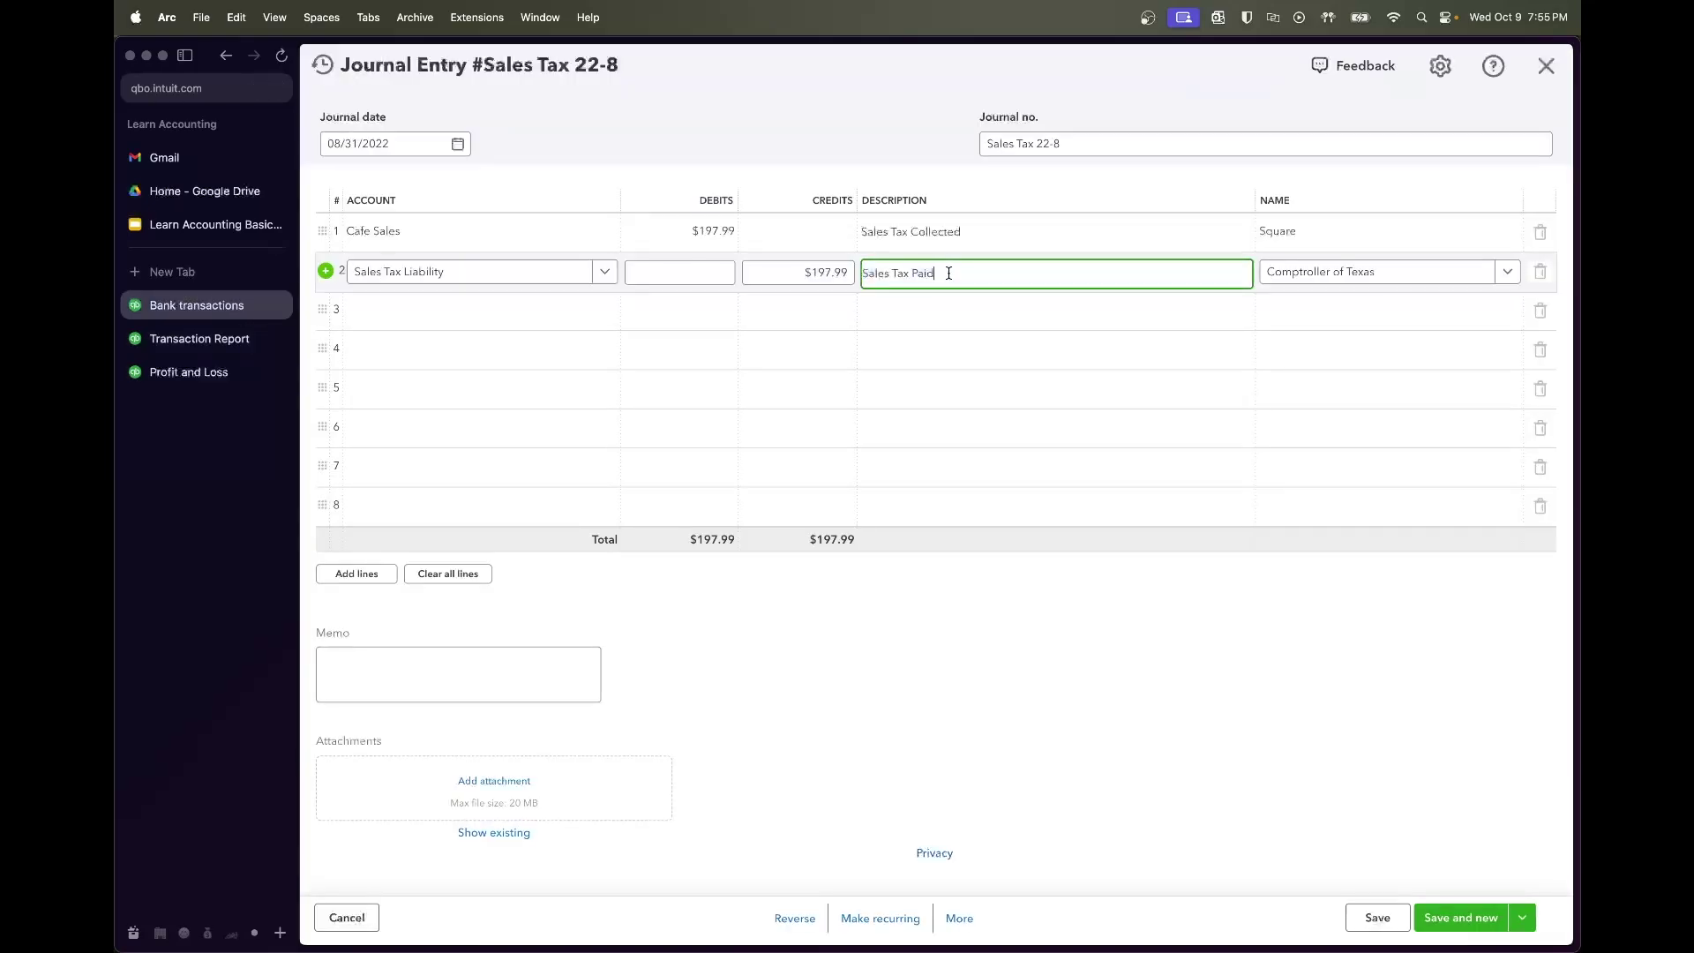
{"action": "left_click_drag", "start_coordinate": [924, 273], "coordinate": [912, 274]}
{"action": "key", "text": "BackSpace"}
{"action": "left_click", "coordinate": [1011, 579]}
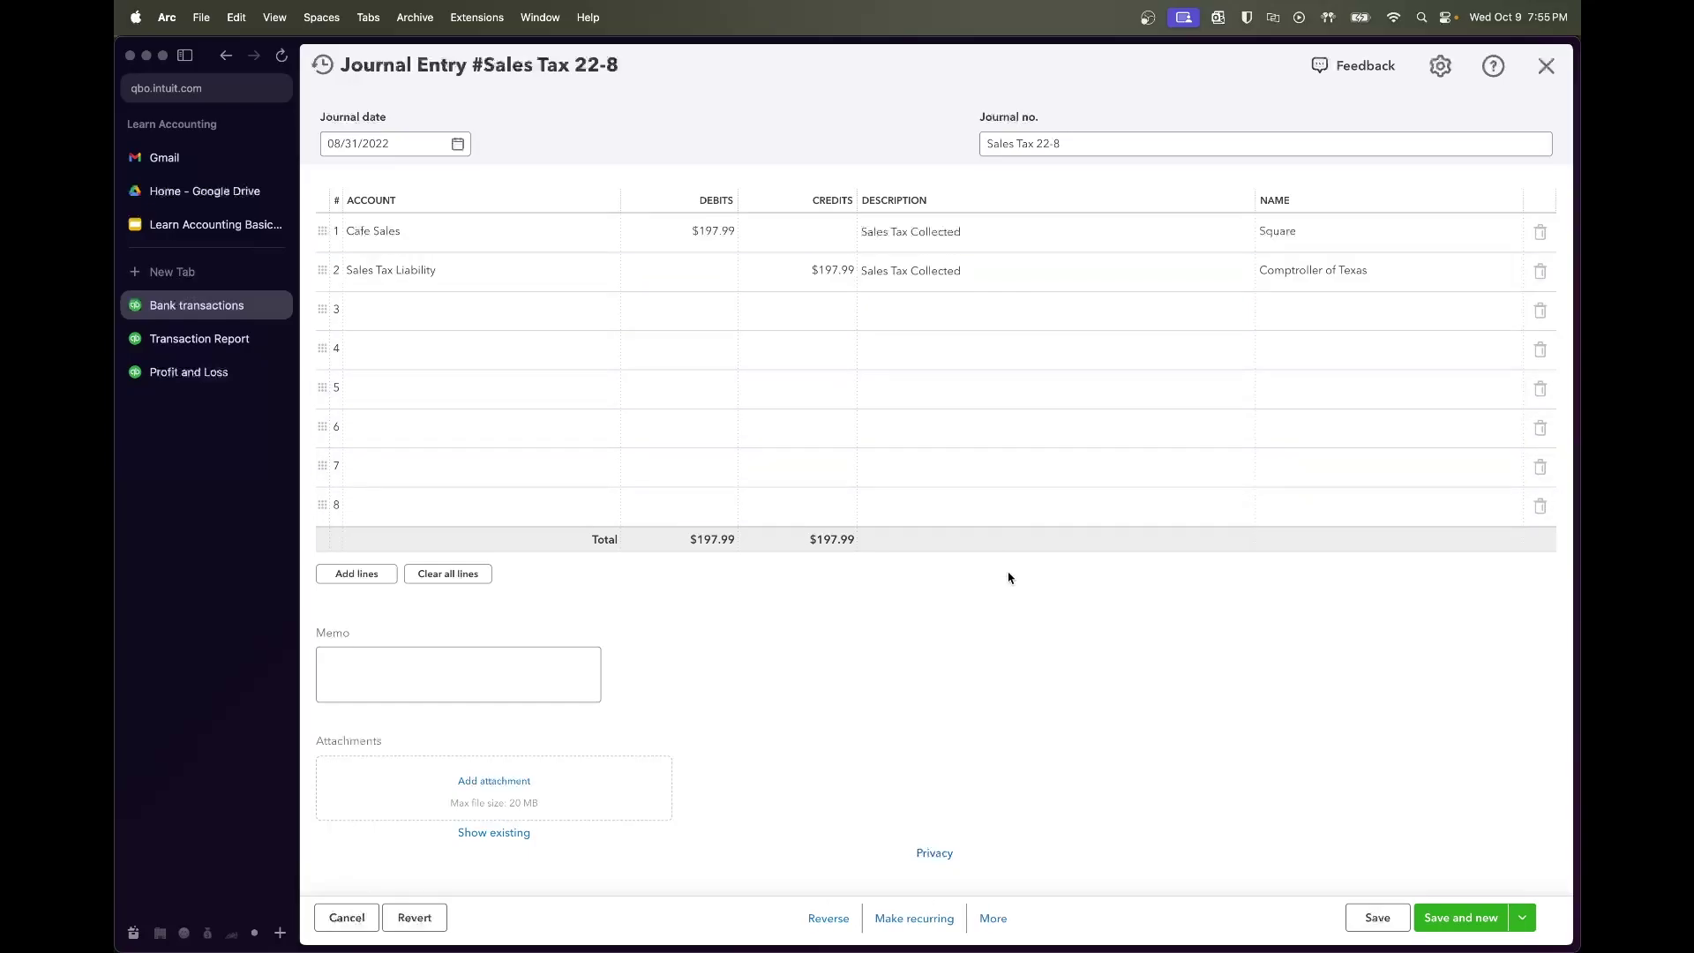
{"action": "left_click", "coordinate": [1379, 923]}
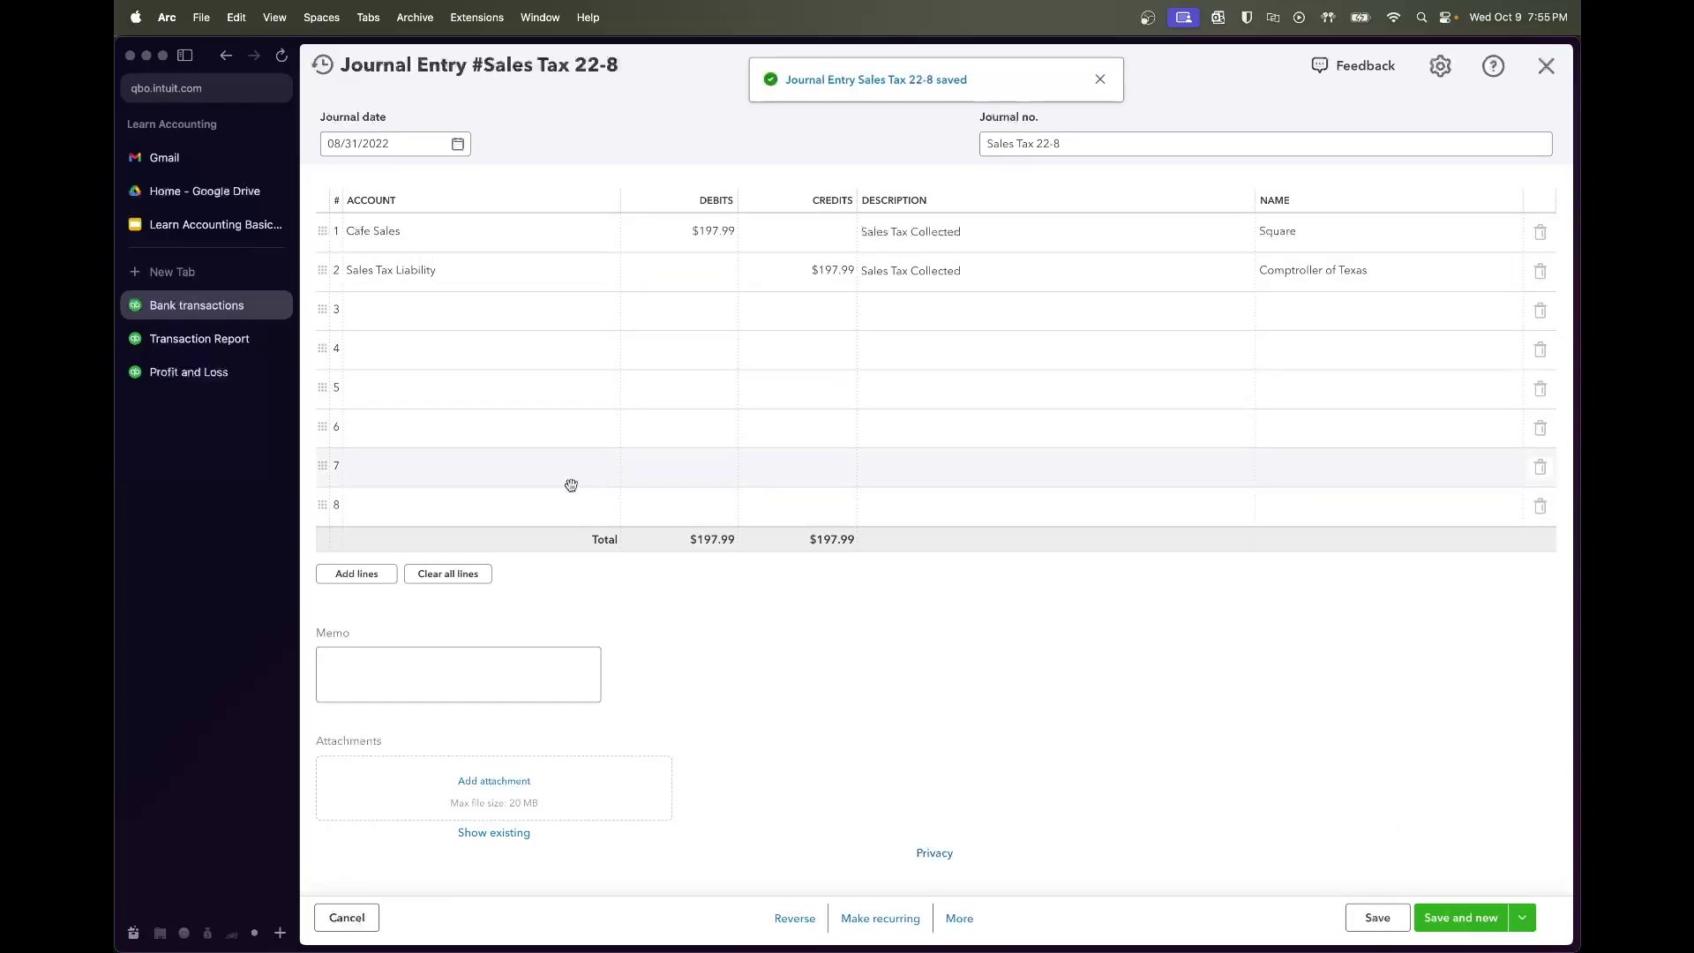
Refresh the transaction report again and check the journal entry's revised description against the September payment
{"action": "left_click", "coordinate": [200, 339]}
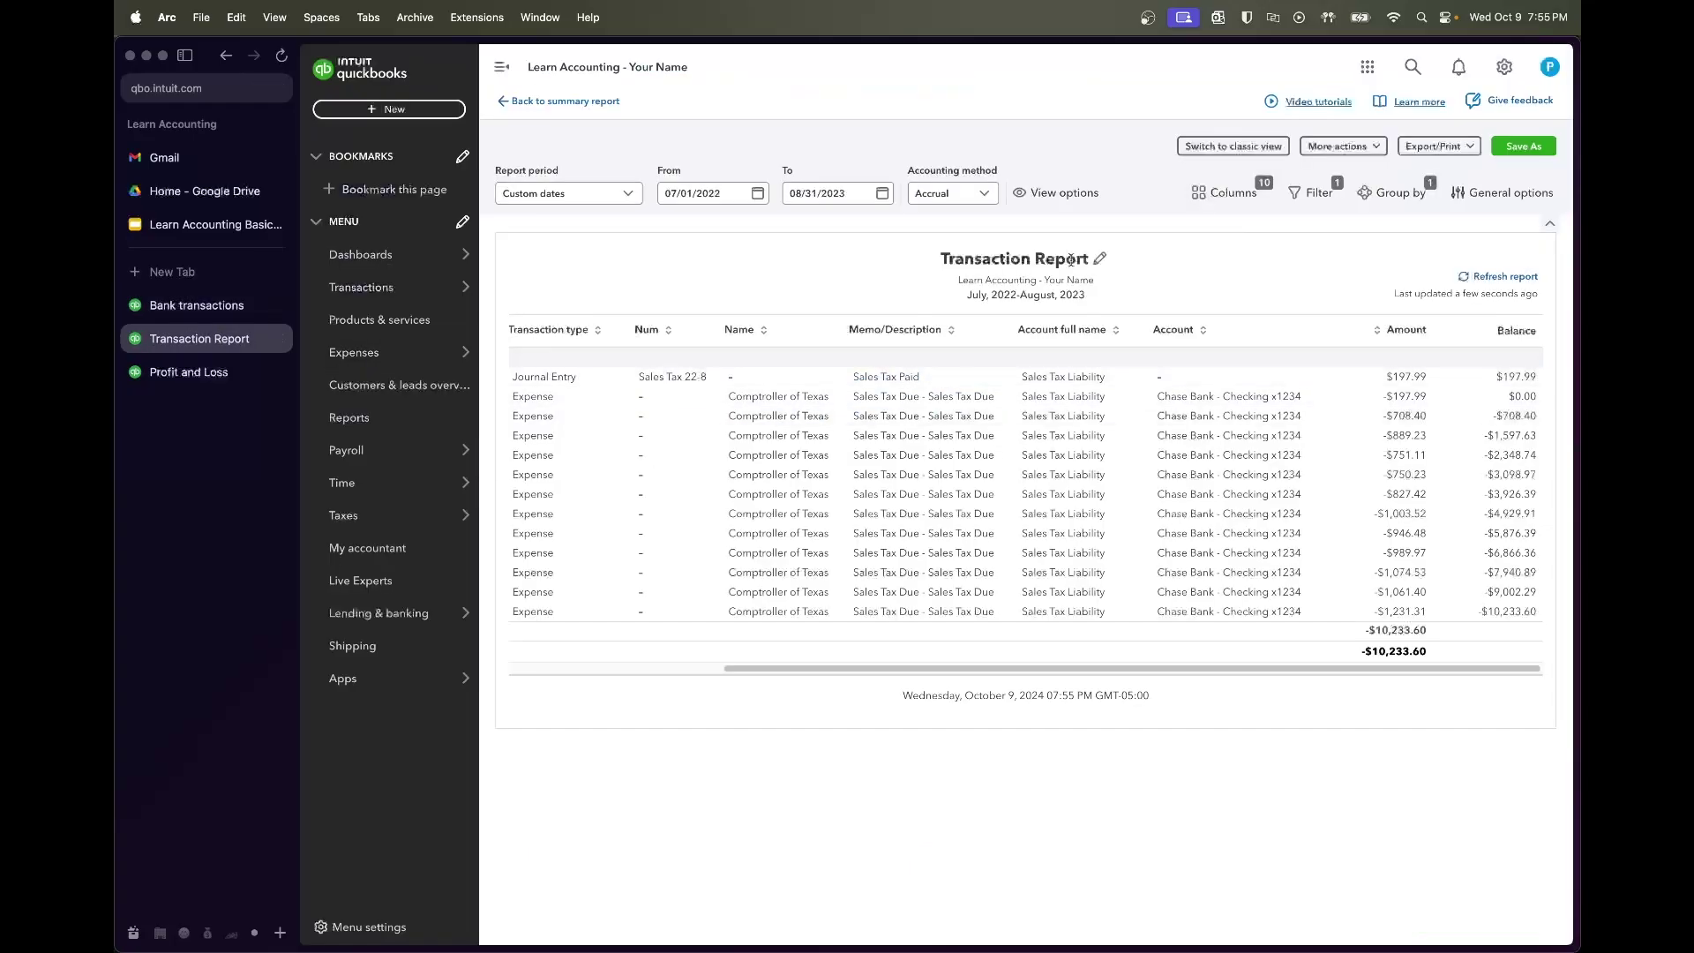
{"action": "left_click", "coordinate": [1464, 277]}
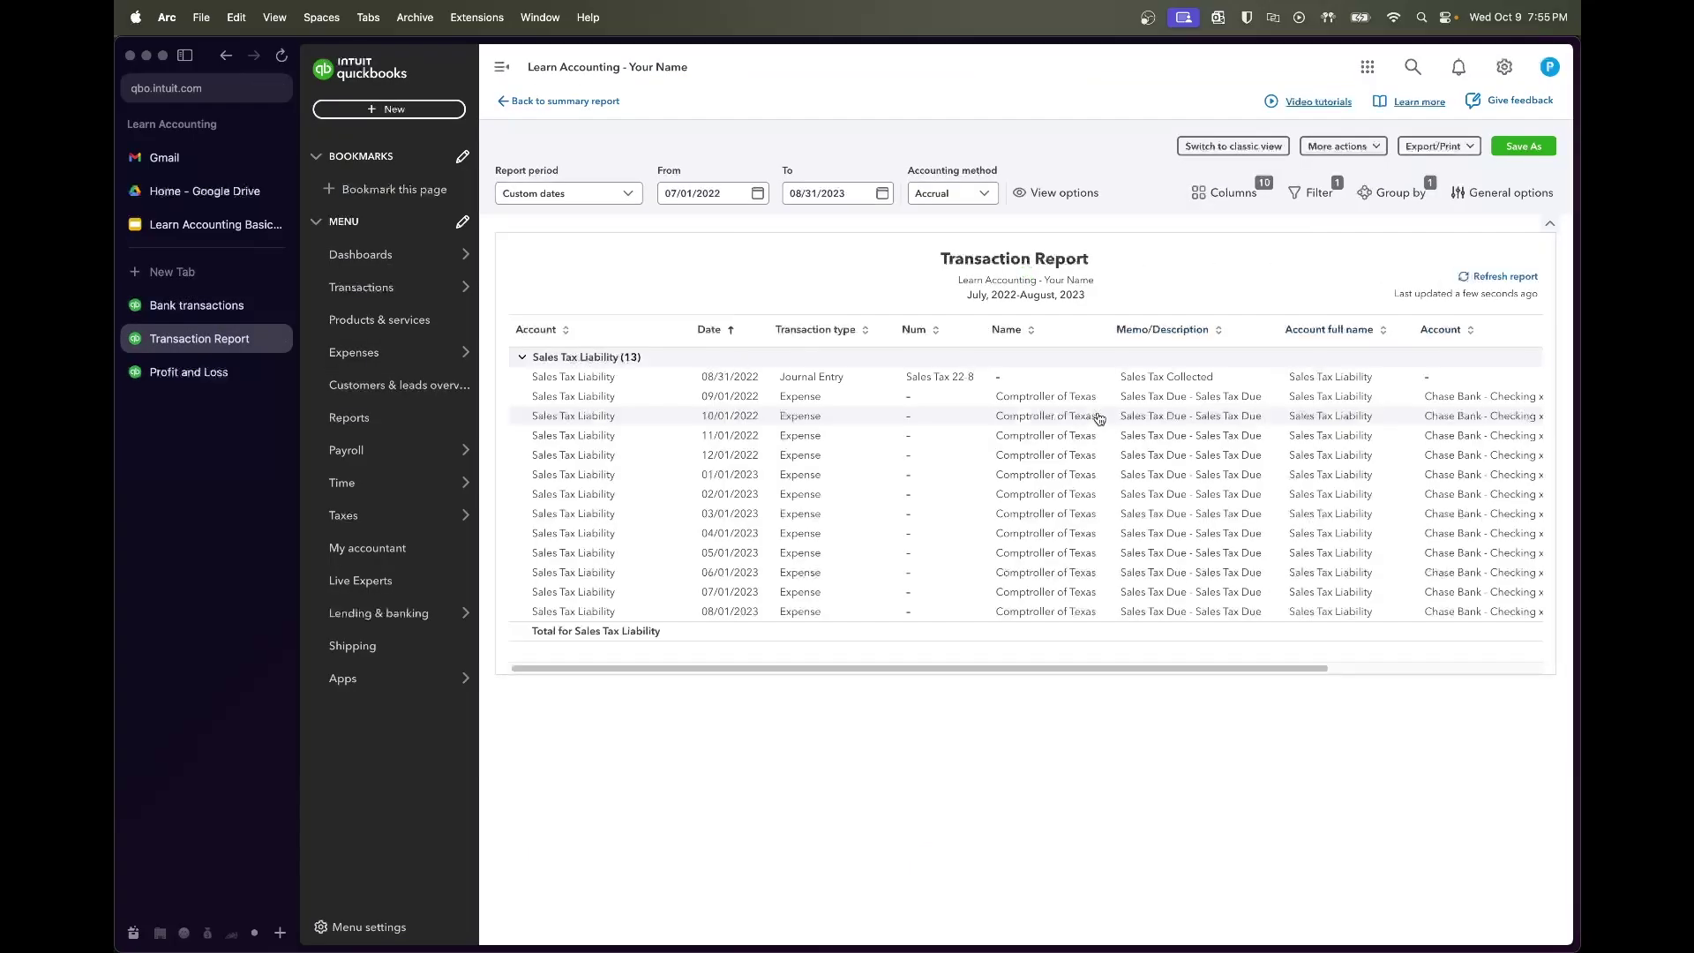
{"action": "scroll", "coordinate": [970, 433], "scroll_direction": "right", "scroll_amount": 1}
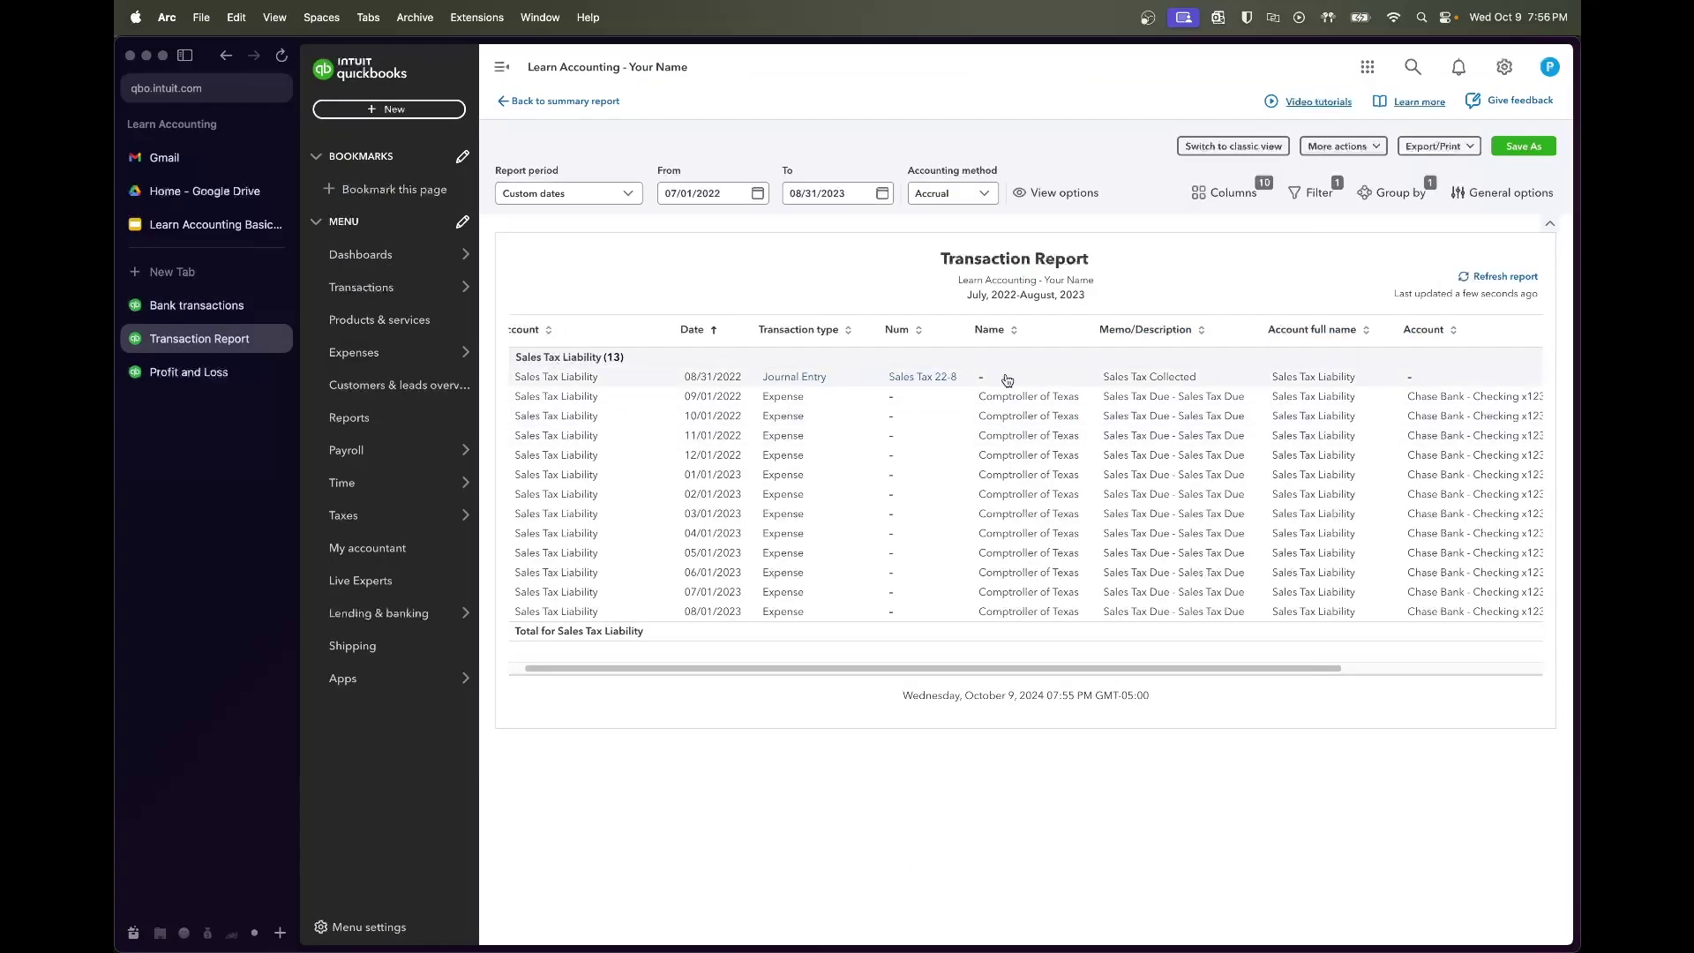
{"action": "scroll", "coordinate": [1007, 381], "scroll_direction": "right", "scroll_amount": 10}
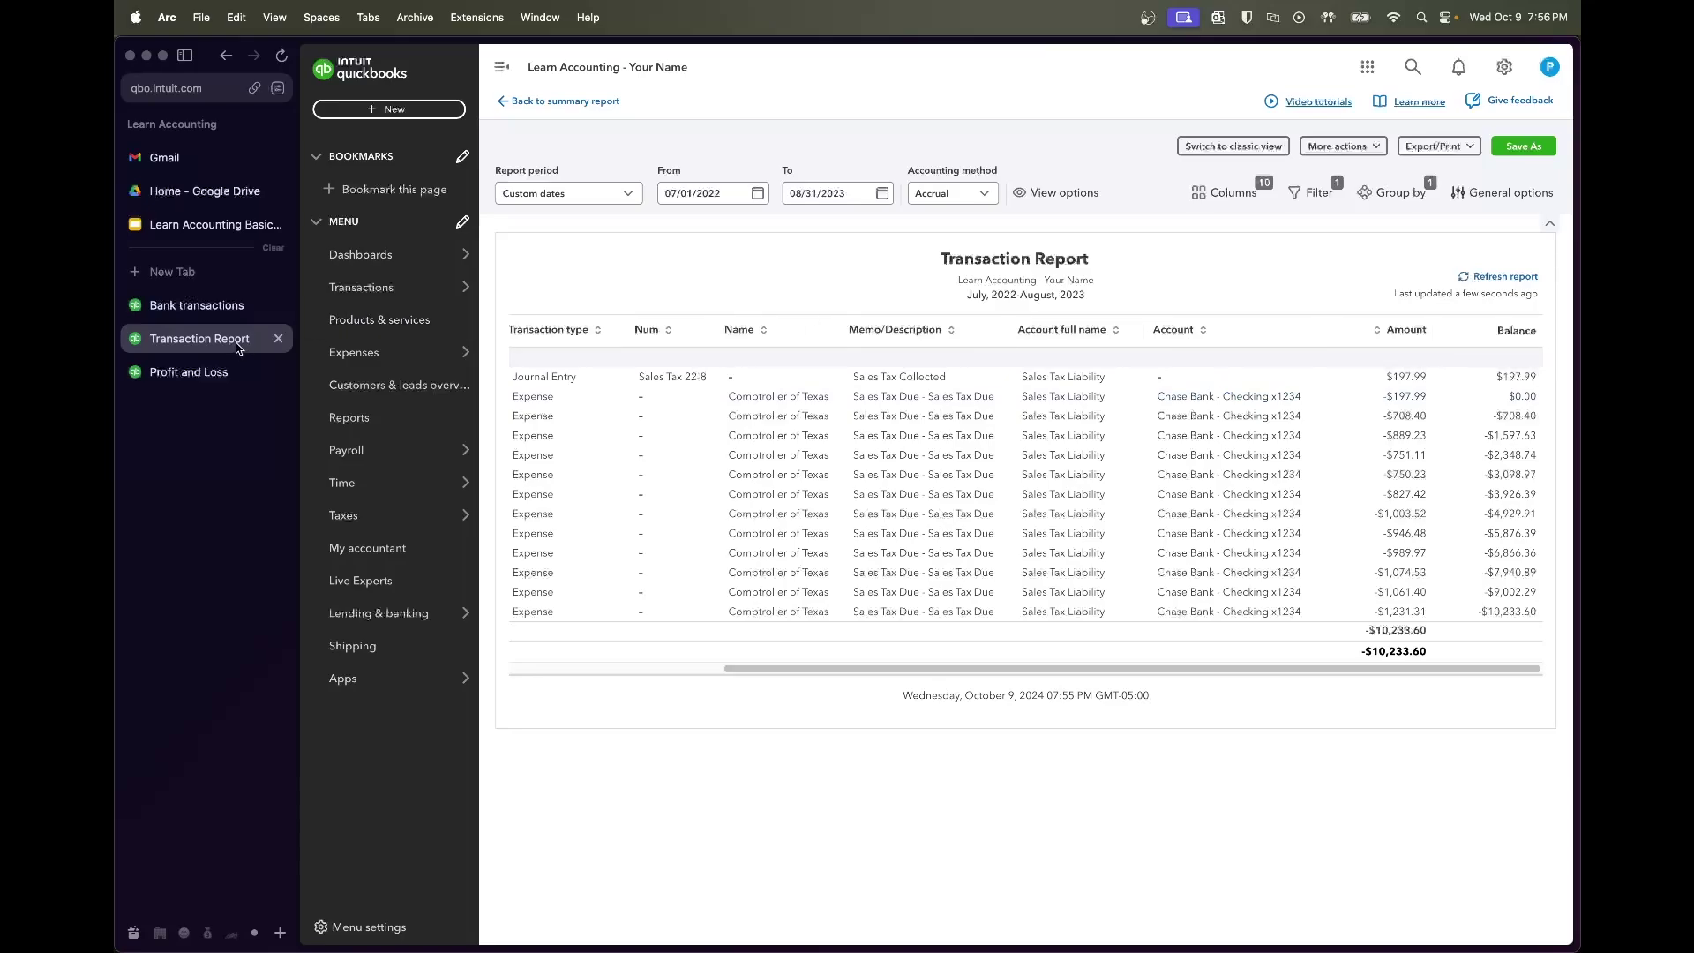
Open the report list in a separate browser tab and bring up the Balance Sheet
{"action": "right_click", "coordinate": [349, 418]}
{"action": "left_click", "coordinate": [385, 427]}
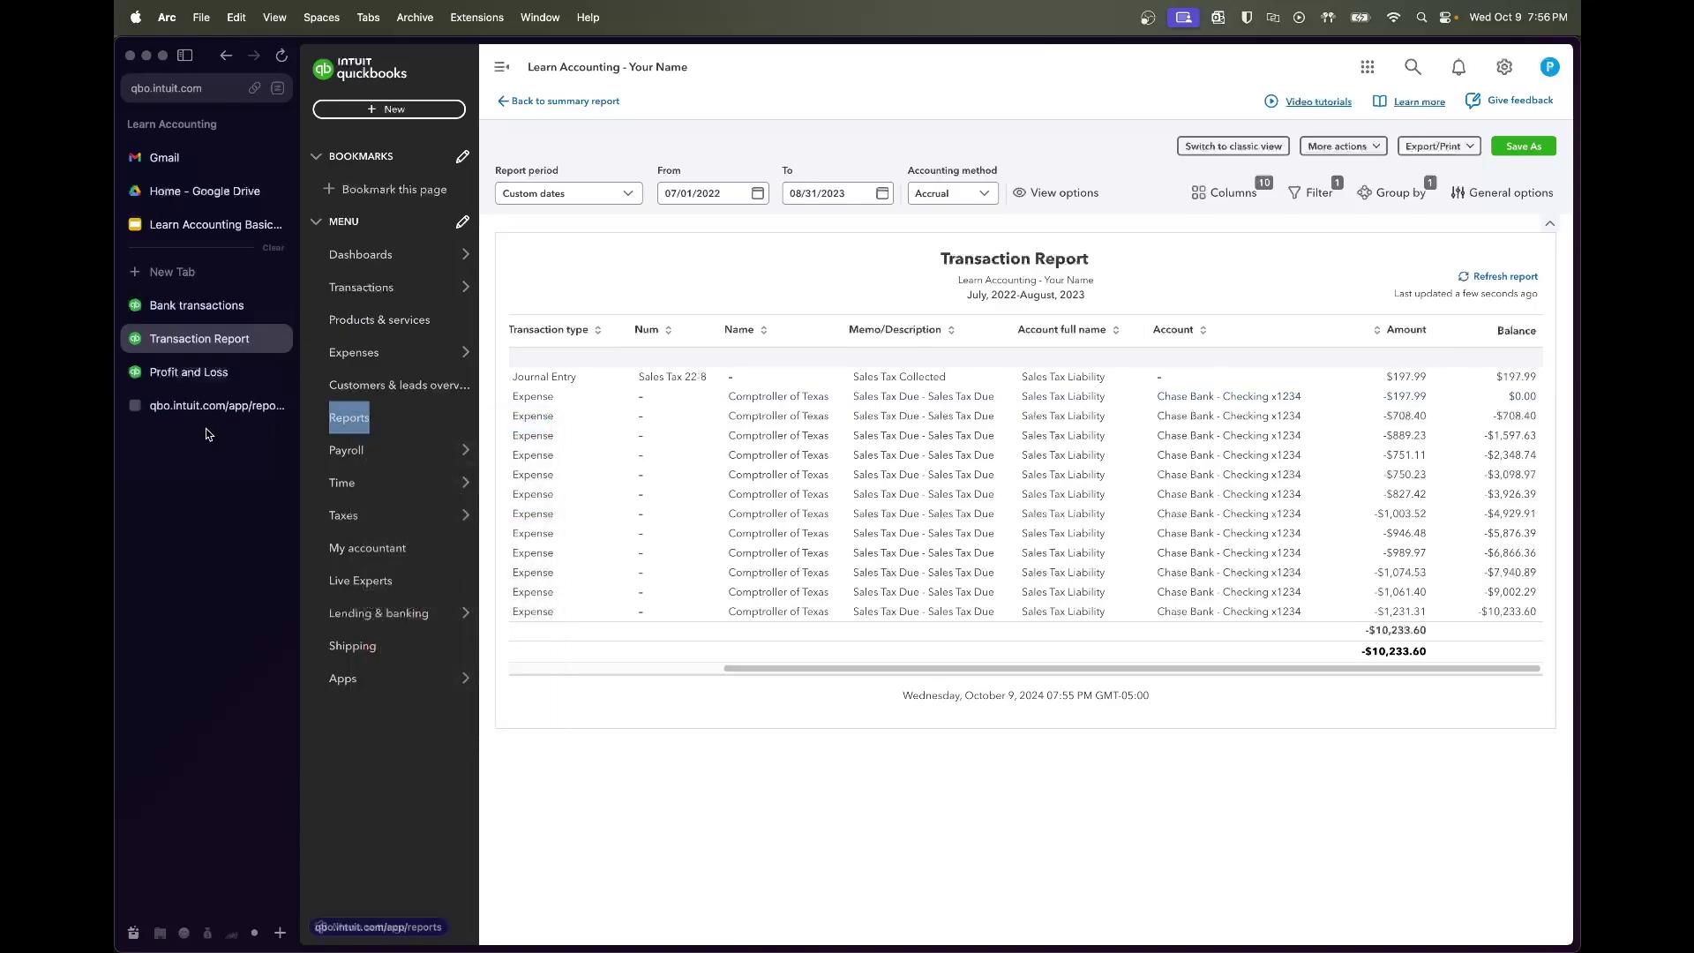
{"action": "left_click", "coordinate": [204, 409]}
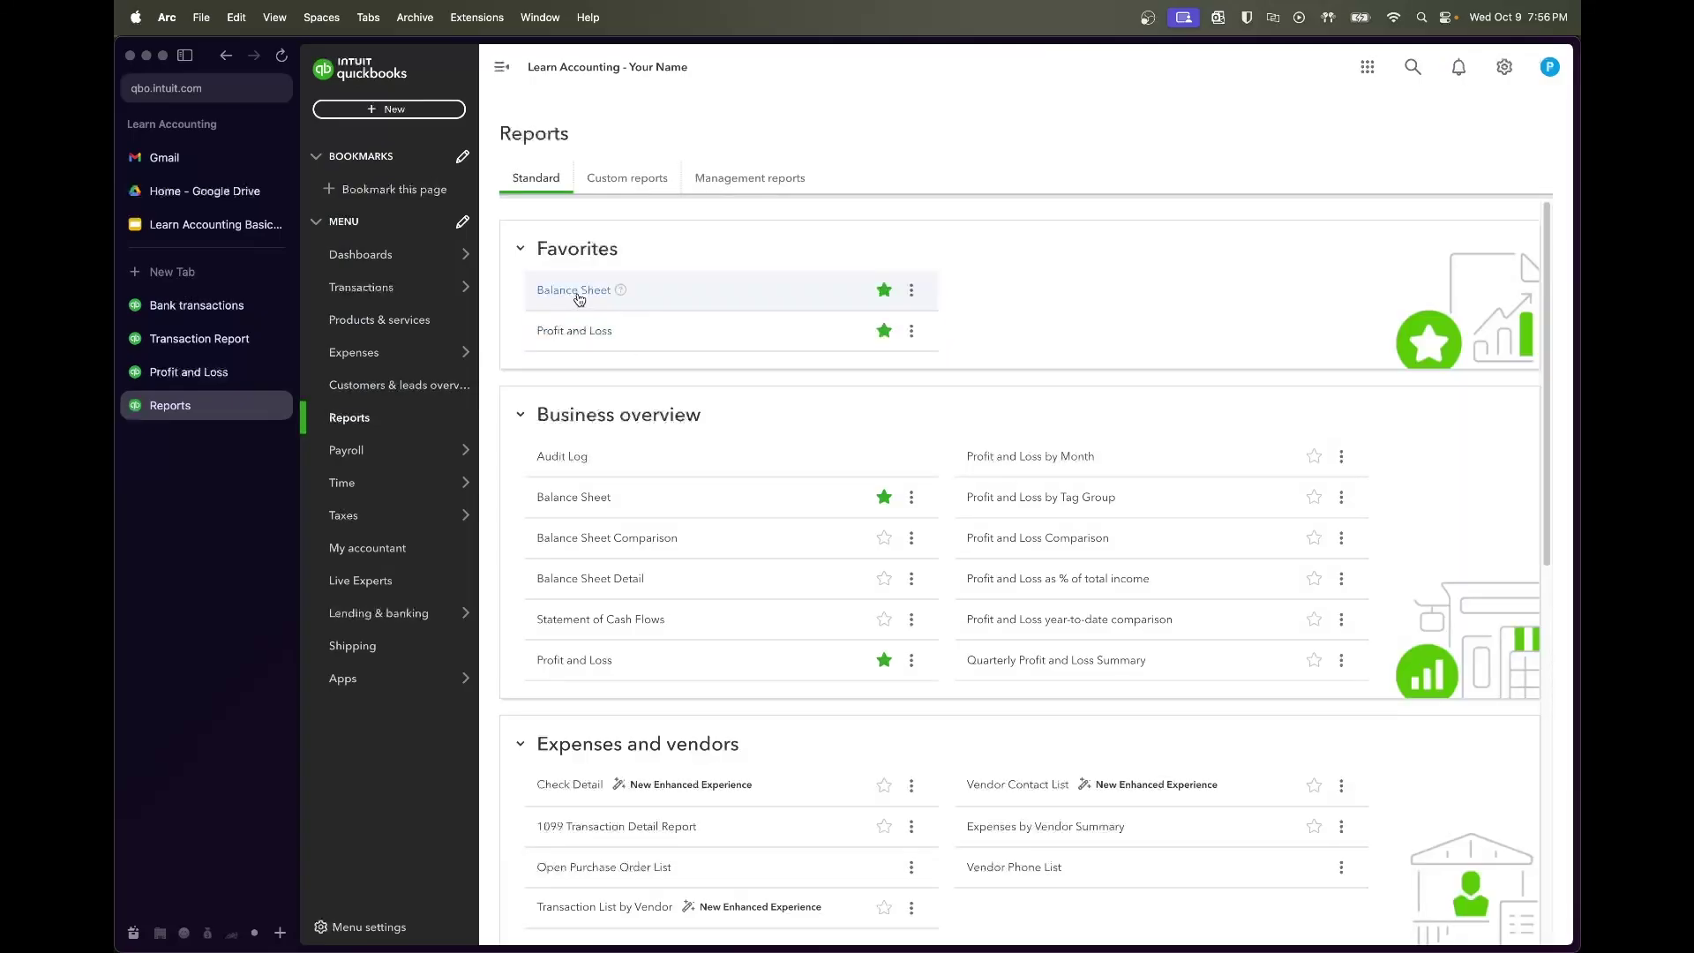
{"action": "left_click", "coordinate": [578, 296]}
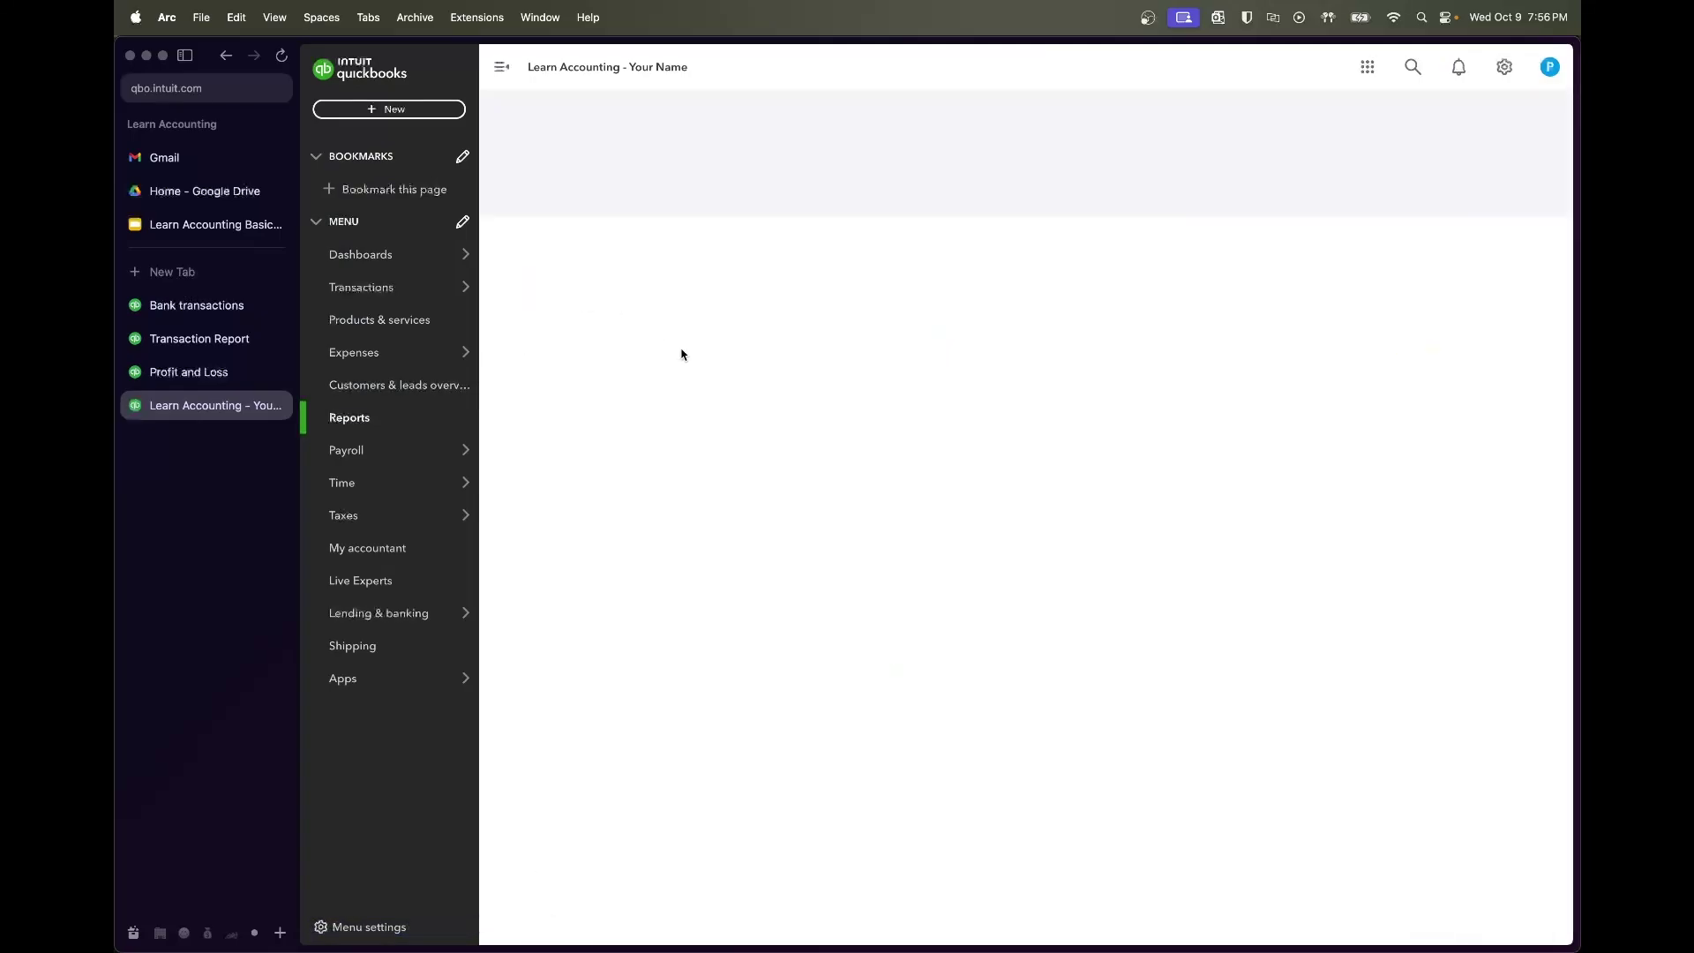
Run the Balance Sheet for 07/01/2022 to 09/30/2022 and check the Sales Tax Liability balance
{"action": "left_click", "coordinate": [752, 190]}
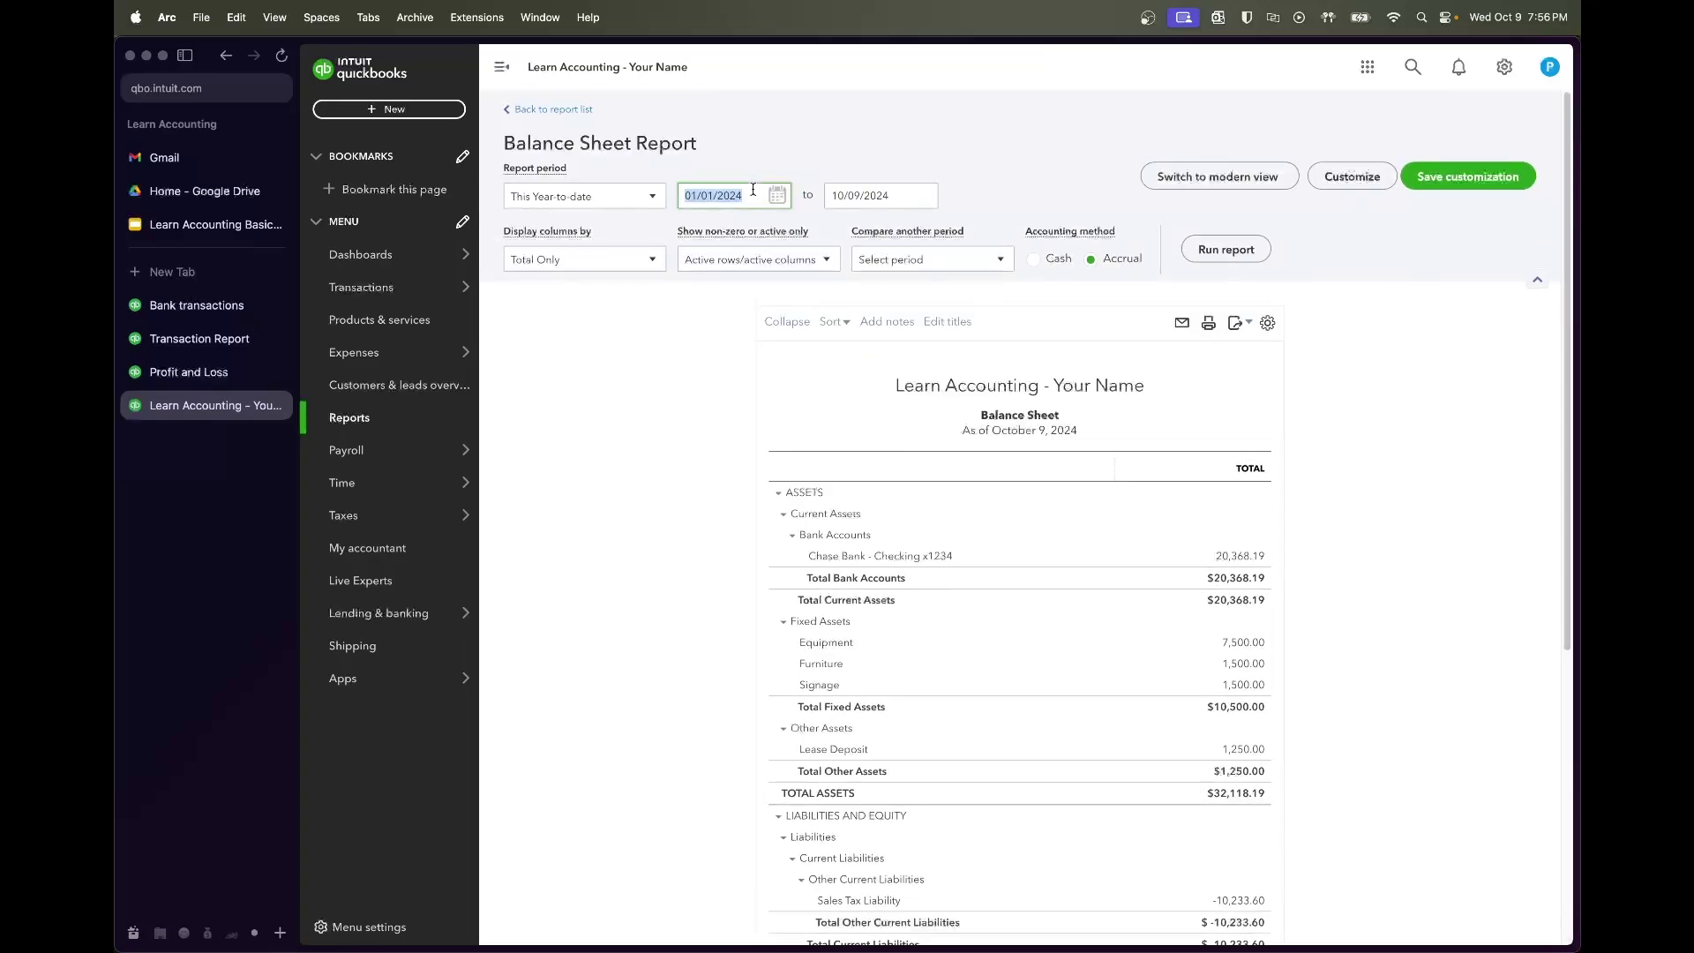
{"action": "type", "text": "7/"}
{"action": "key", "text": "Tab"}
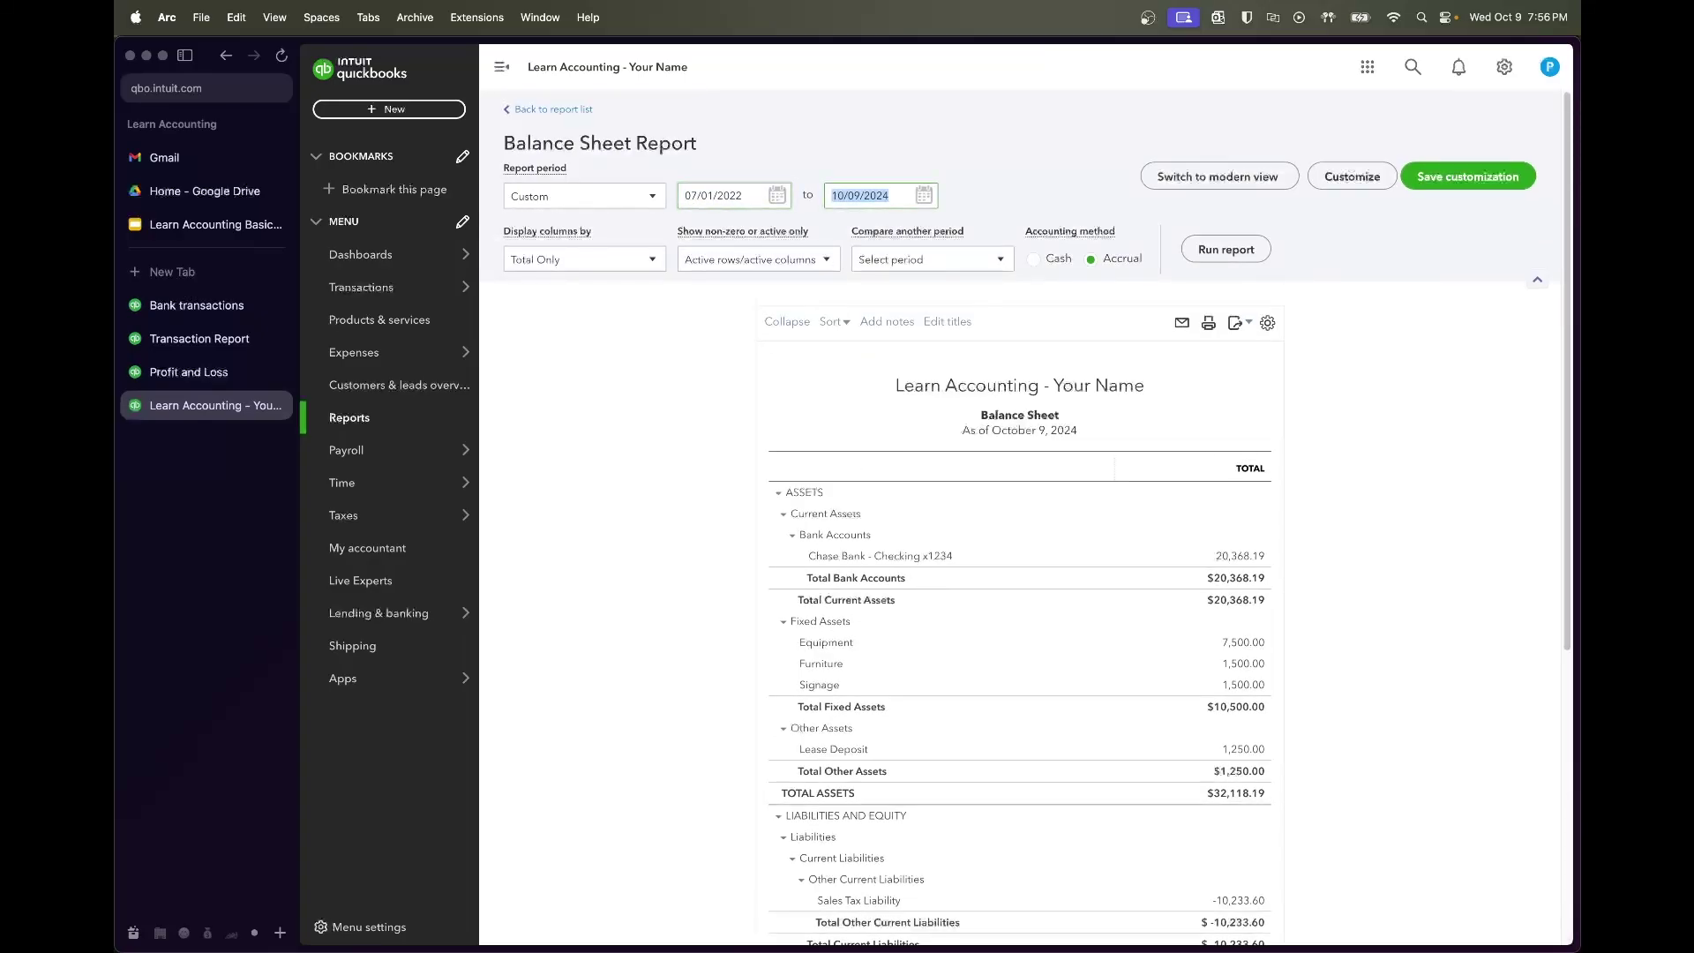
{"action": "type", "text": "9/30/22"}
{"action": "key", "text": "Tab"}
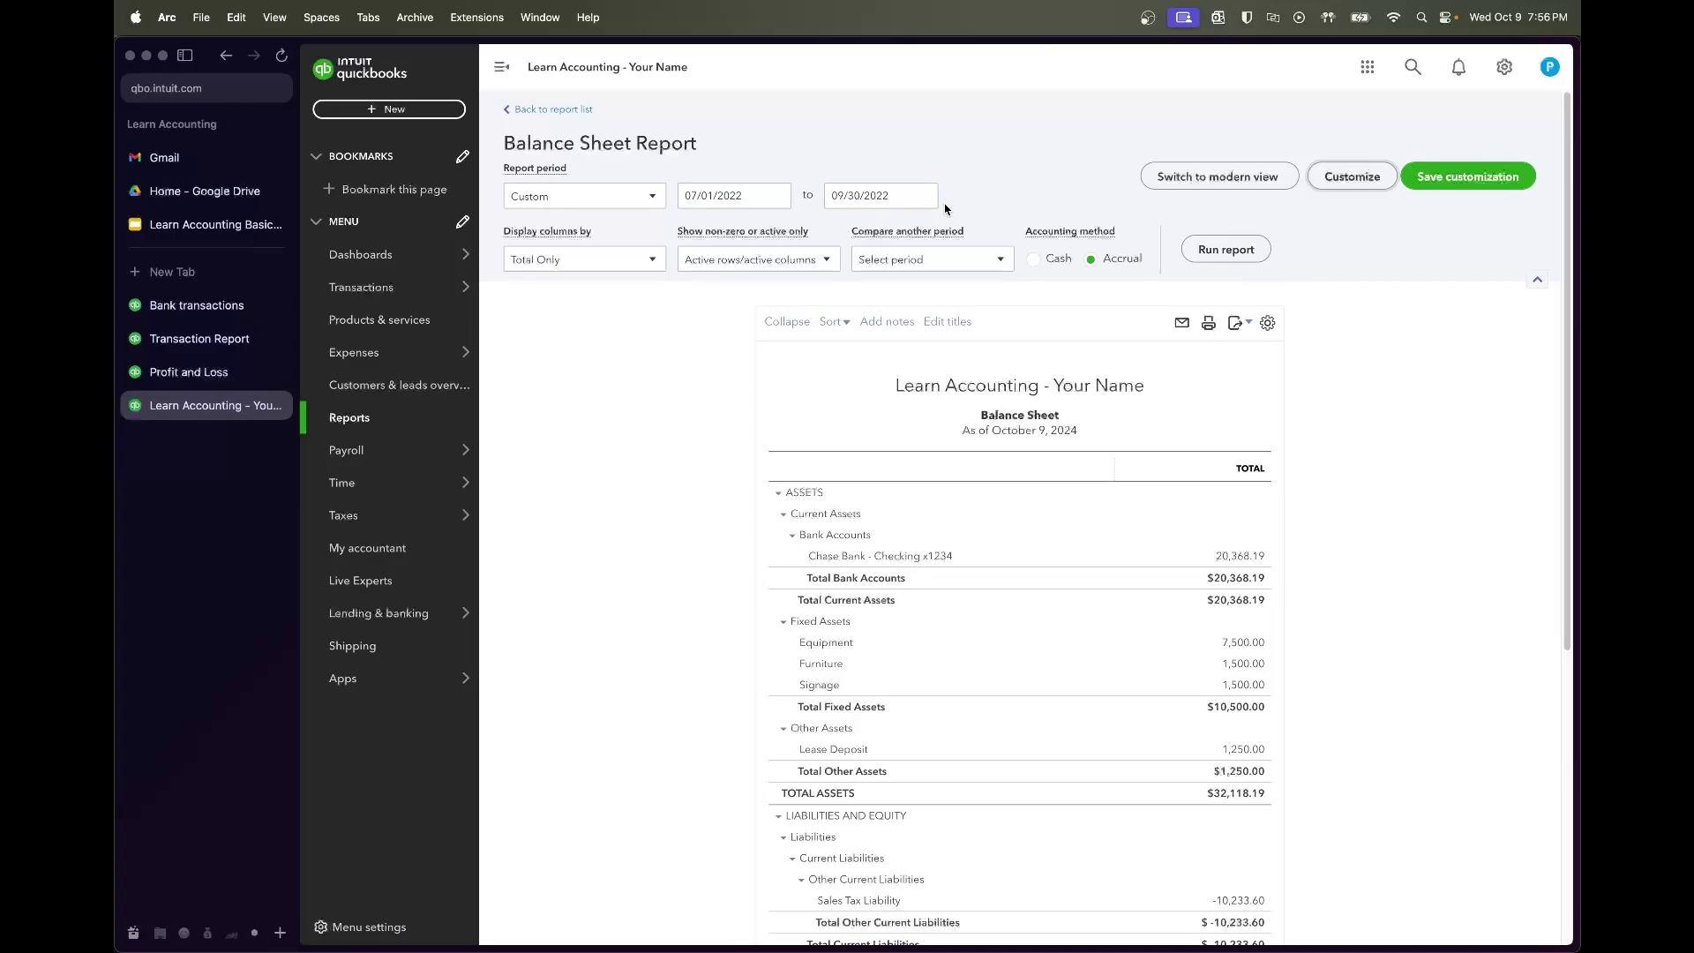
{"action": "left_click", "coordinate": [1225, 249]}
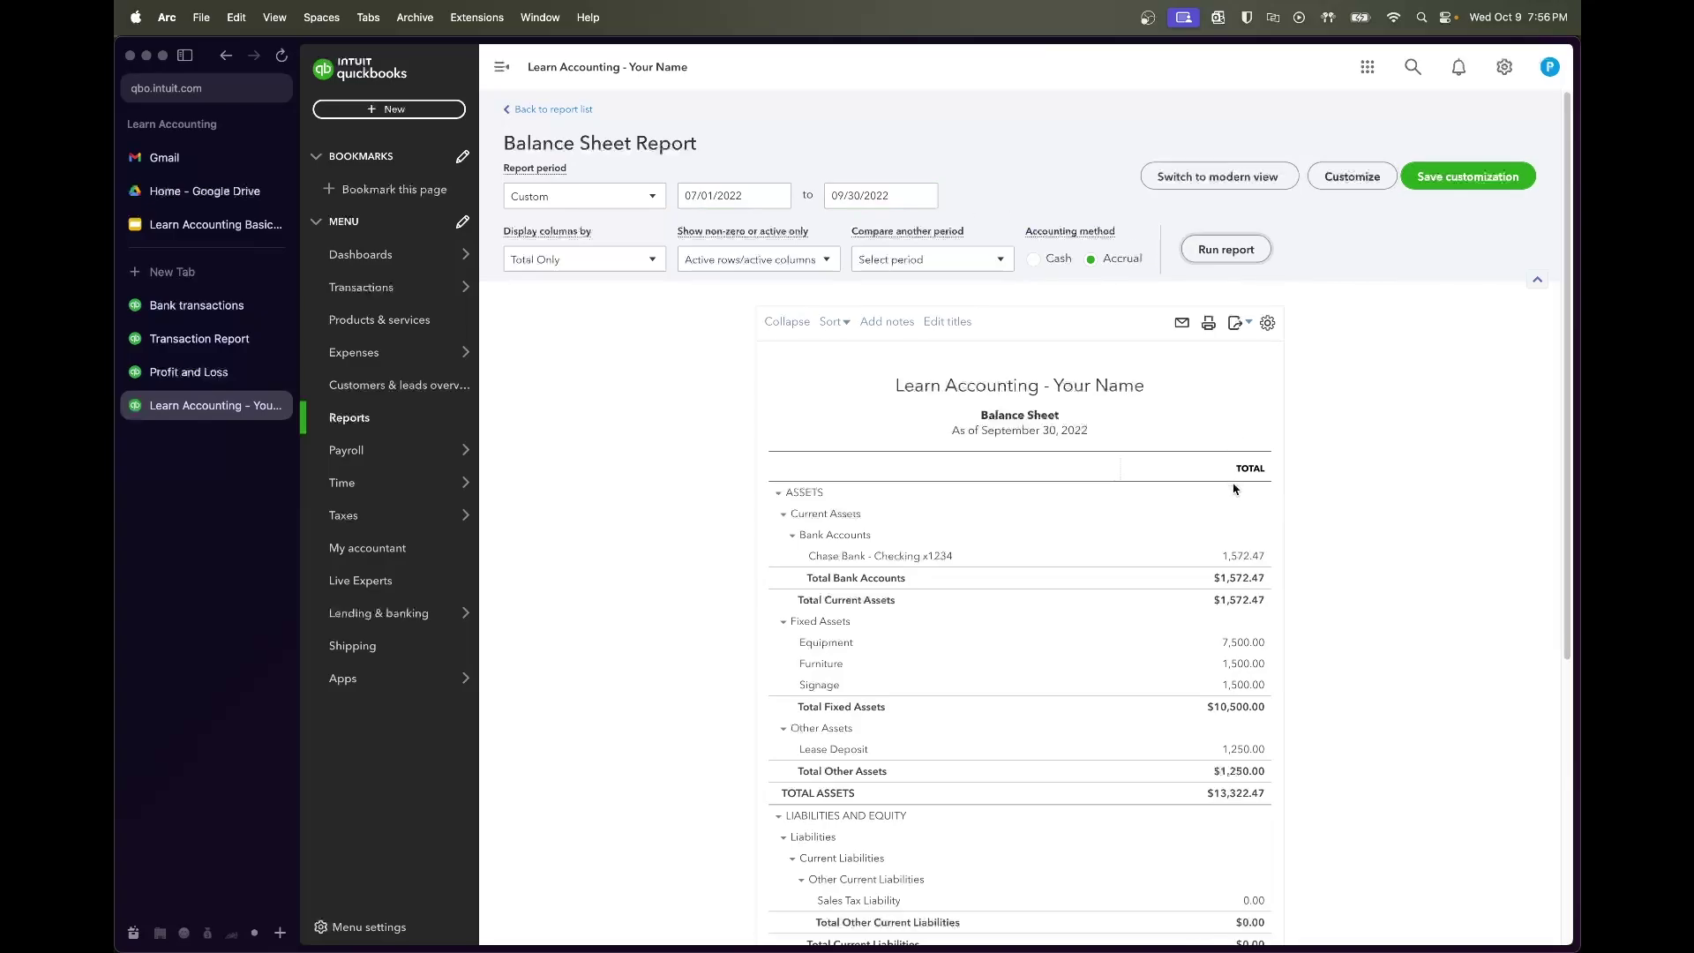
{"action": "scroll", "coordinate": [1452, 576], "scroll_direction": "down", "scroll_amount": 5}
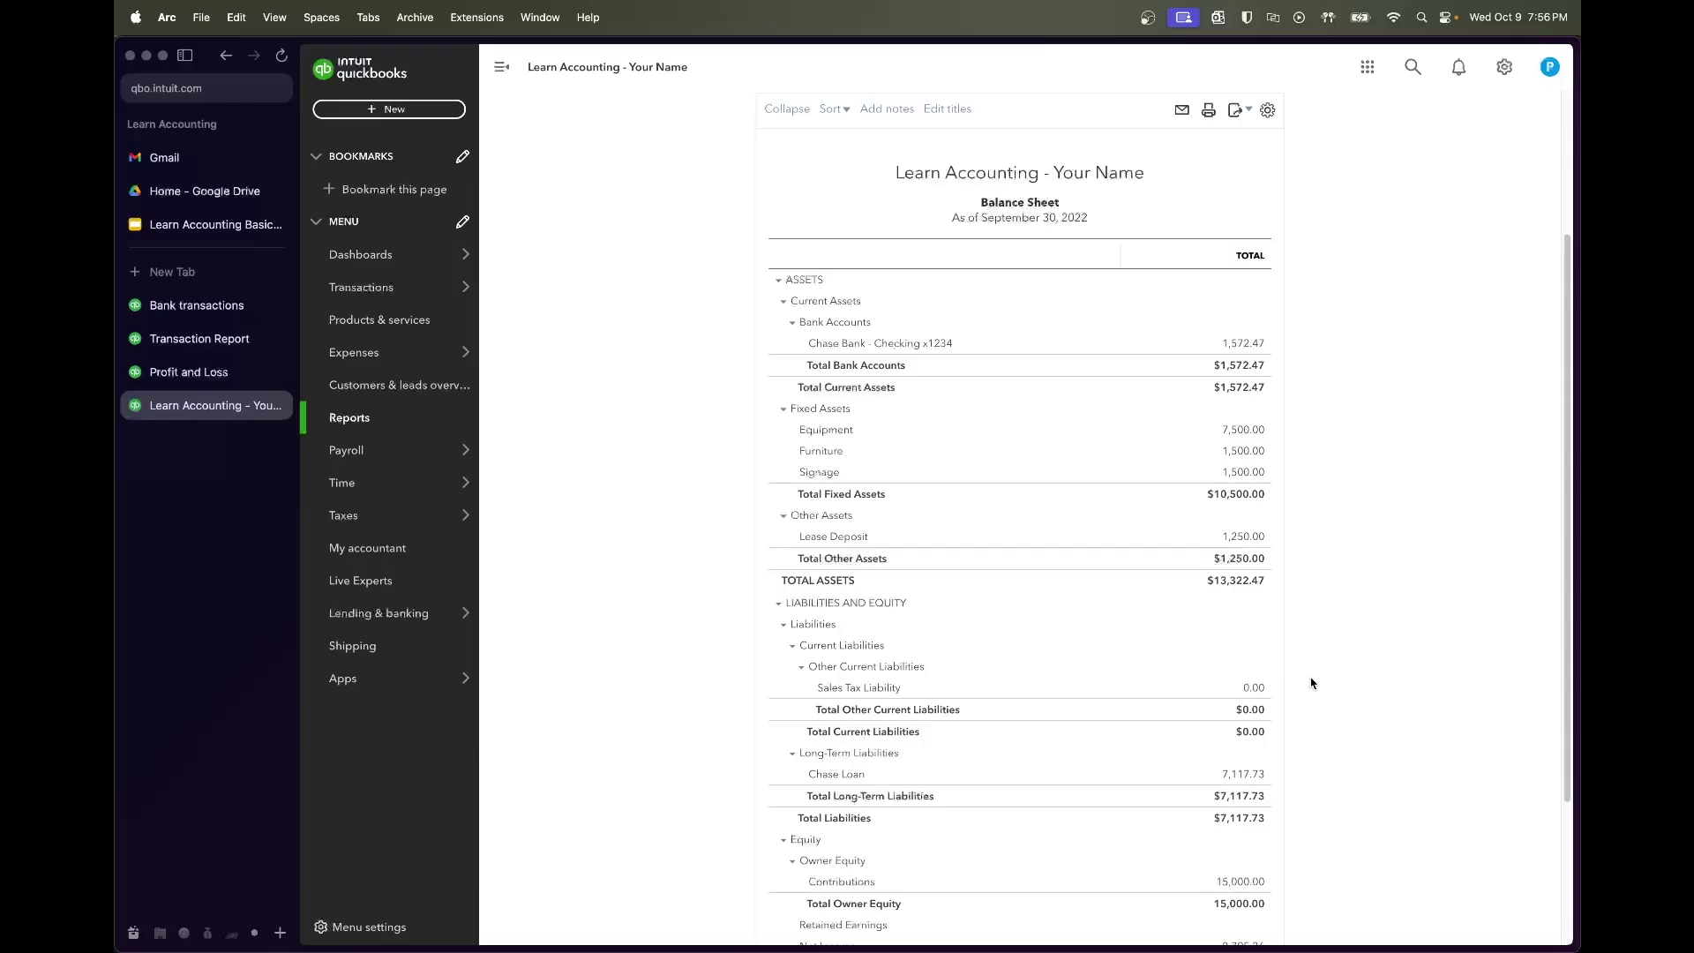
Rerun the monthly Profit and Loss report and check how the journal entry affects August 2022 Cafe Sales
{"action": "left_click", "coordinate": [226, 333]}
{"action": "left_click", "coordinate": [226, 307]}
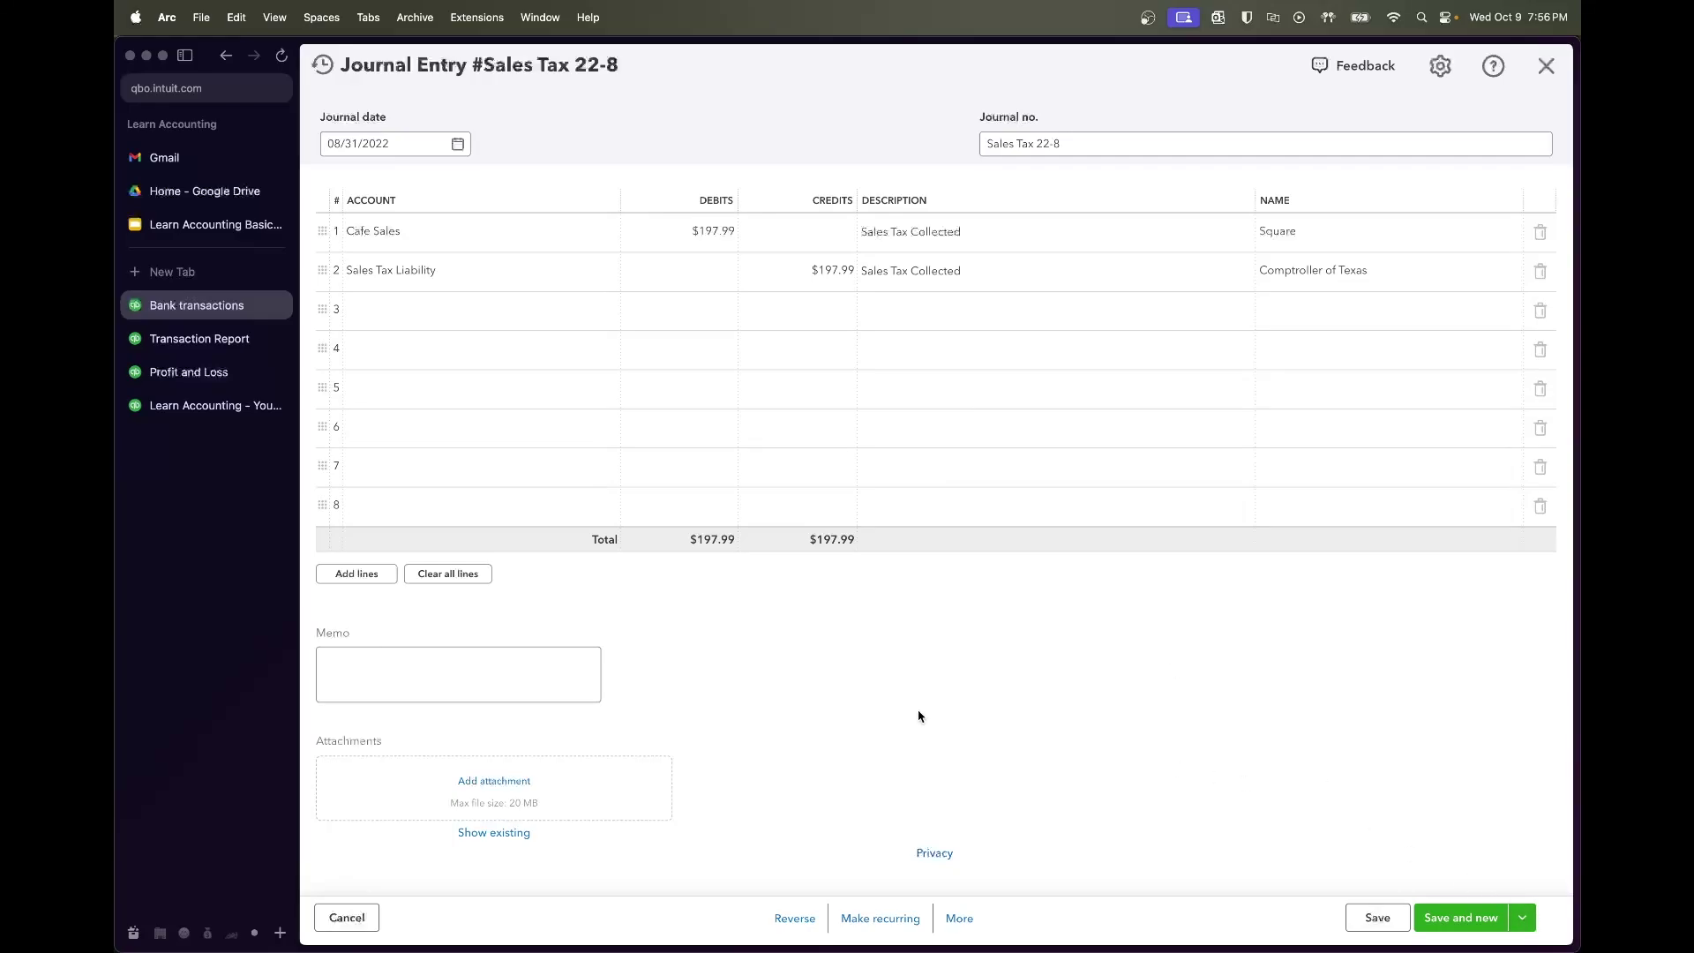
{"action": "left_click", "coordinate": [217, 371]}
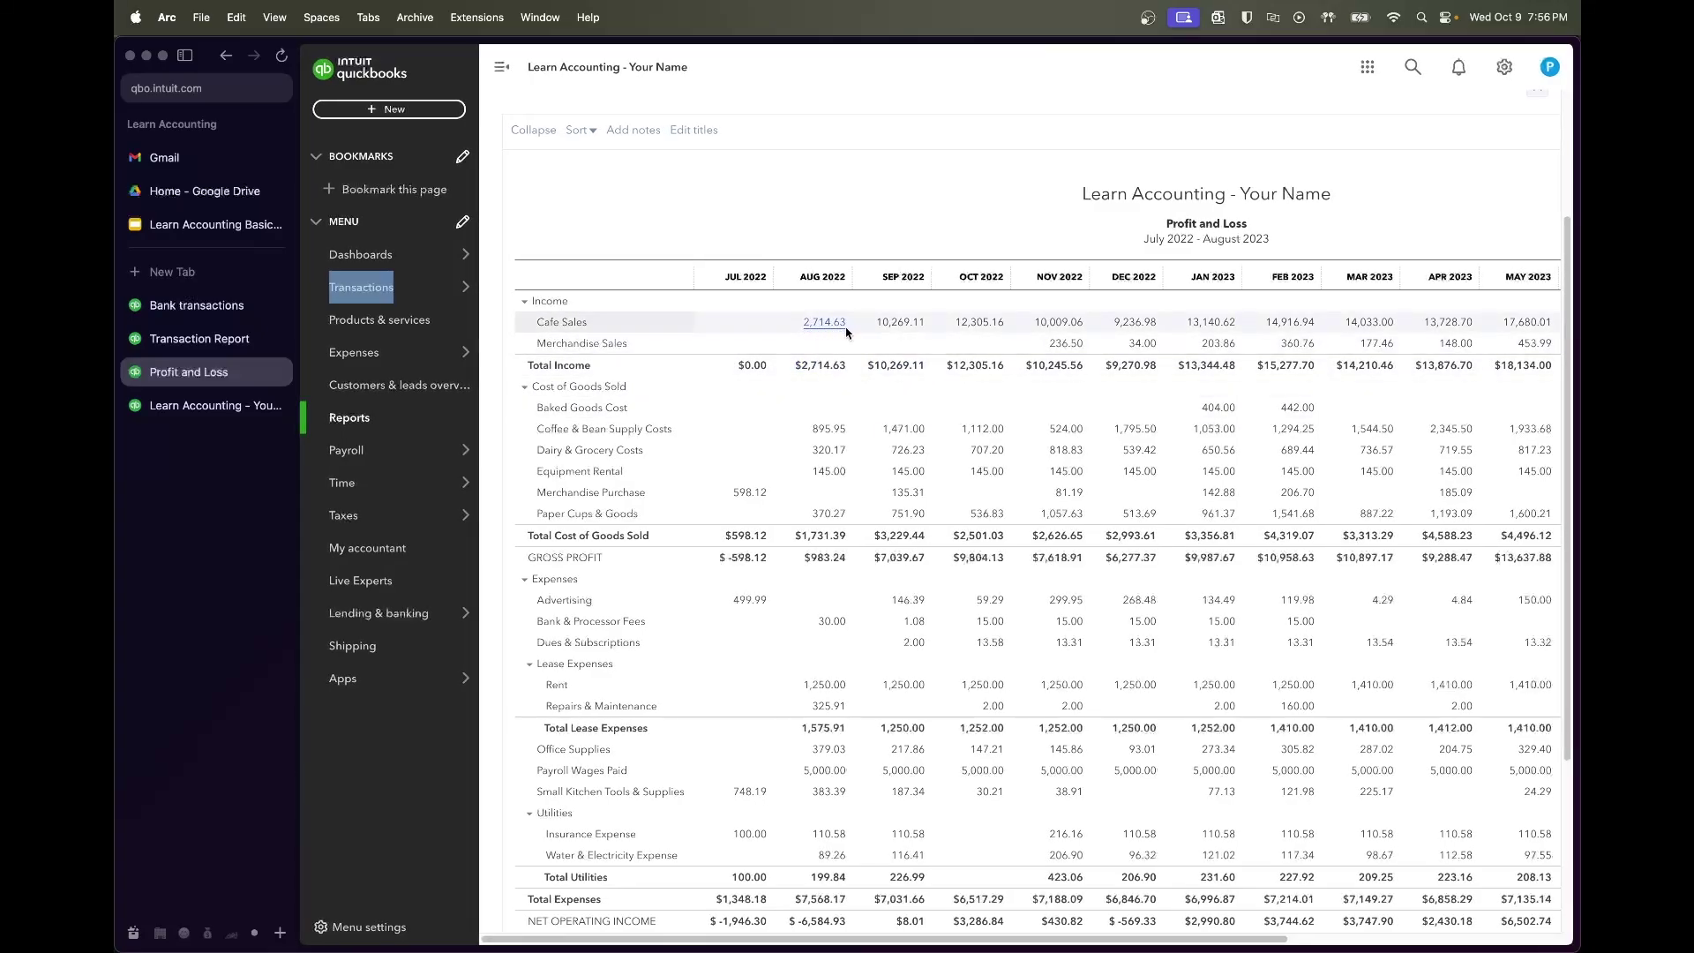
{"action": "scroll", "coordinate": [1047, 419], "scroll_direction": "right", "scroll_amount": 4}
{"action": "scroll", "coordinate": [1047, 419], "scroll_direction": "right", "scroll_amount": 3}
{"action": "scroll", "coordinate": [1048, 419], "scroll_direction": "up", "scroll_amount": 3}
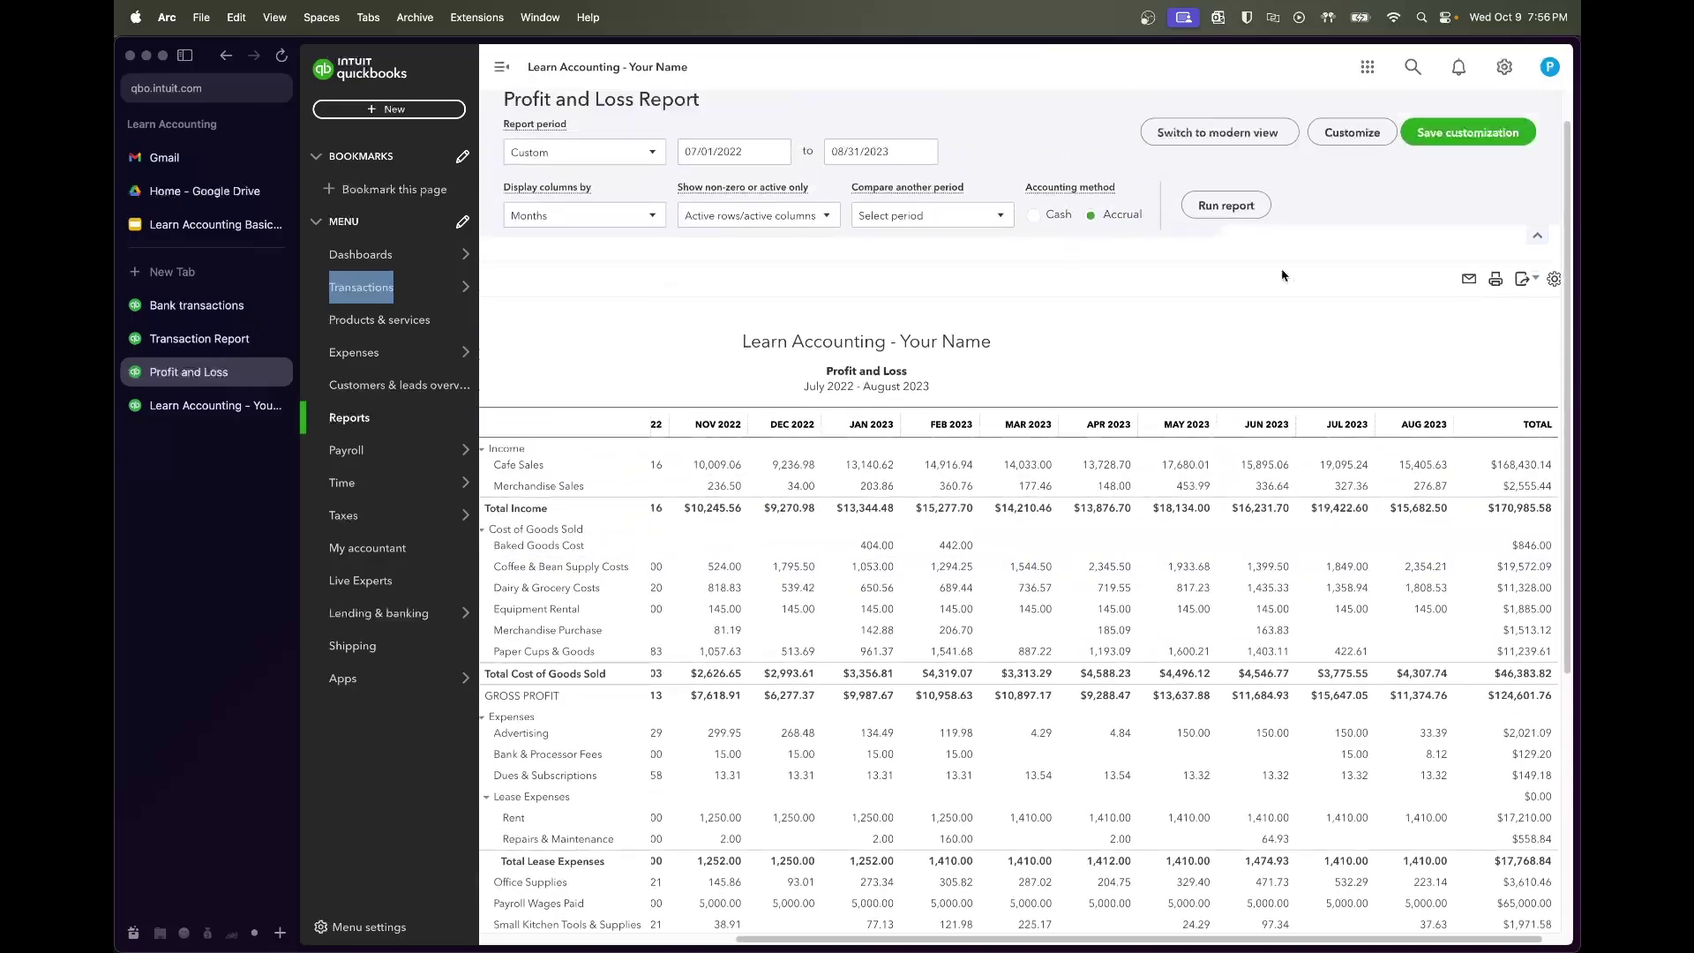
{"action": "left_click", "coordinate": [1238, 254]}
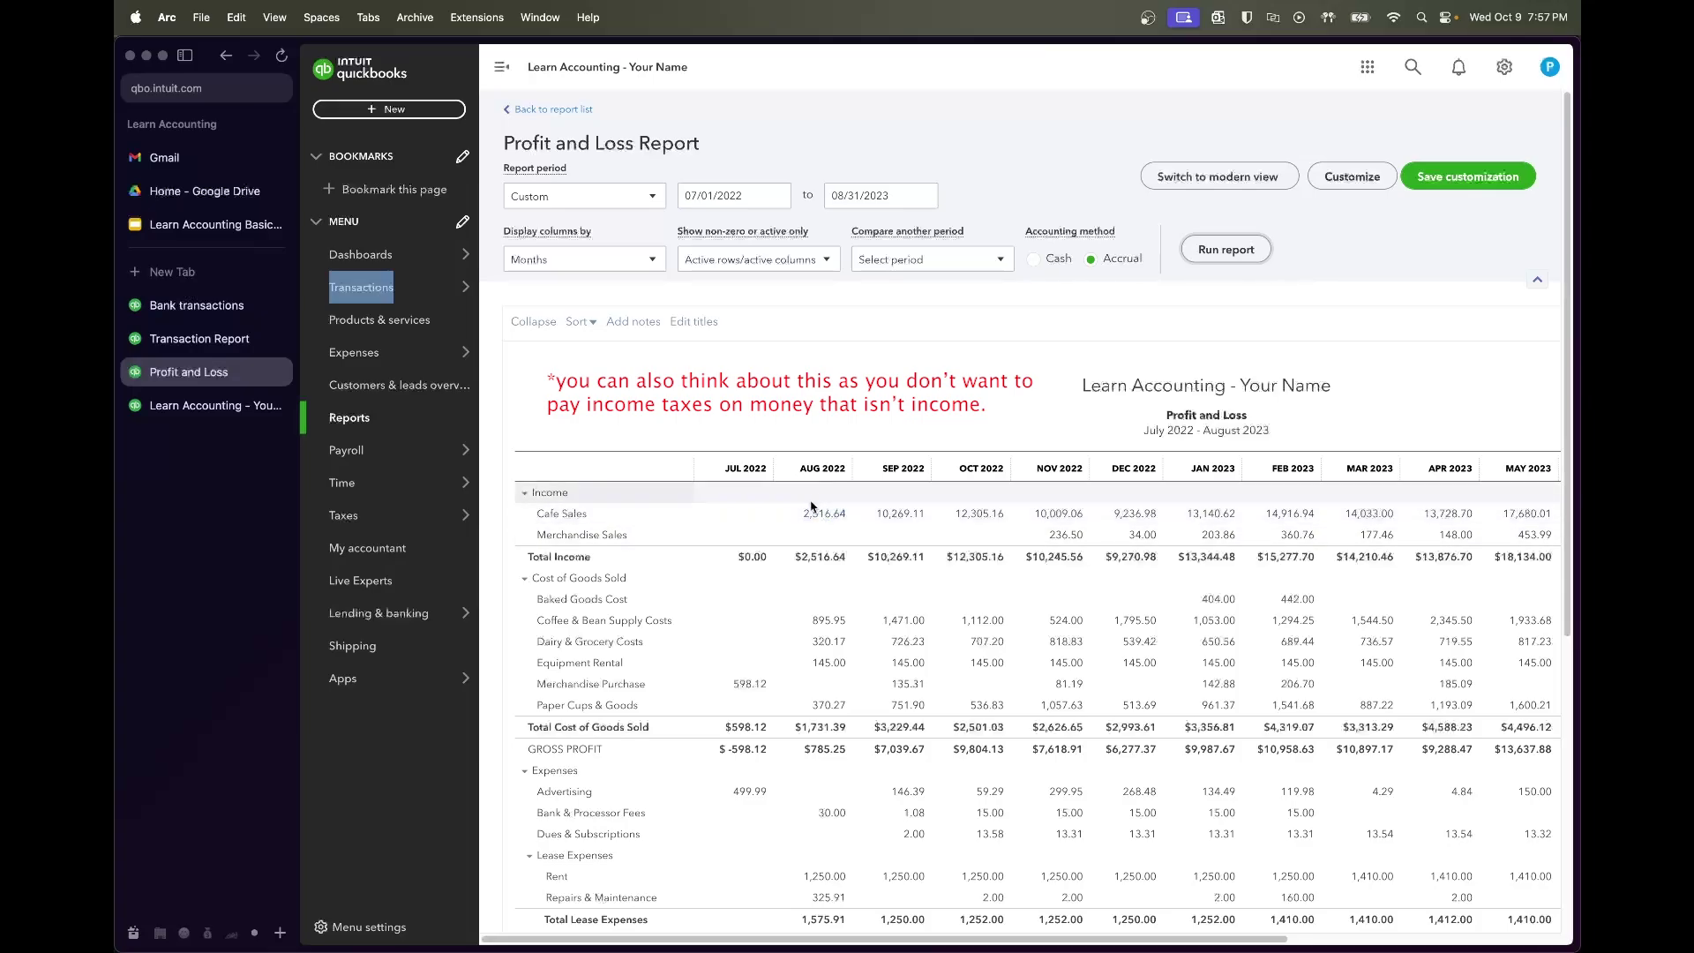
Examine the transaction report's dates, amounts and balances to identify the next sales tax payment needing a journal entry
{"action": "left_click", "coordinate": [234, 339]}
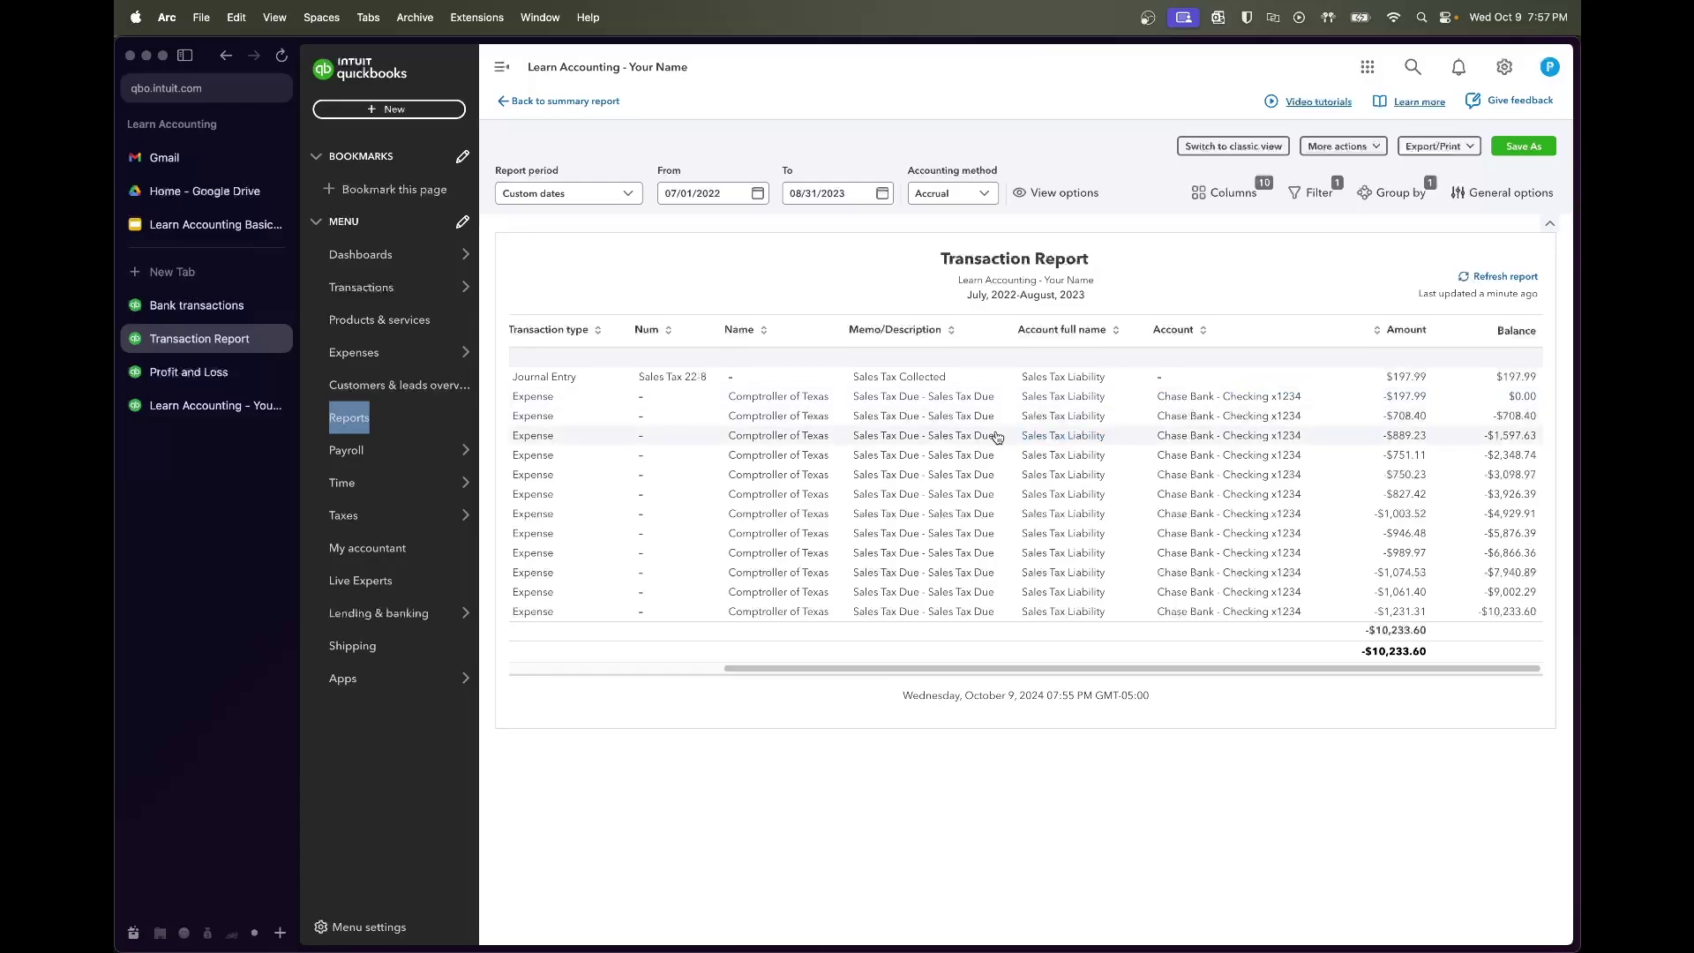
{"action": "scroll", "coordinate": [996, 437], "scroll_direction": "left", "scroll_amount": 3}
{"action": "scroll", "coordinate": [996, 438], "scroll_direction": "right", "scroll_amount": 3}
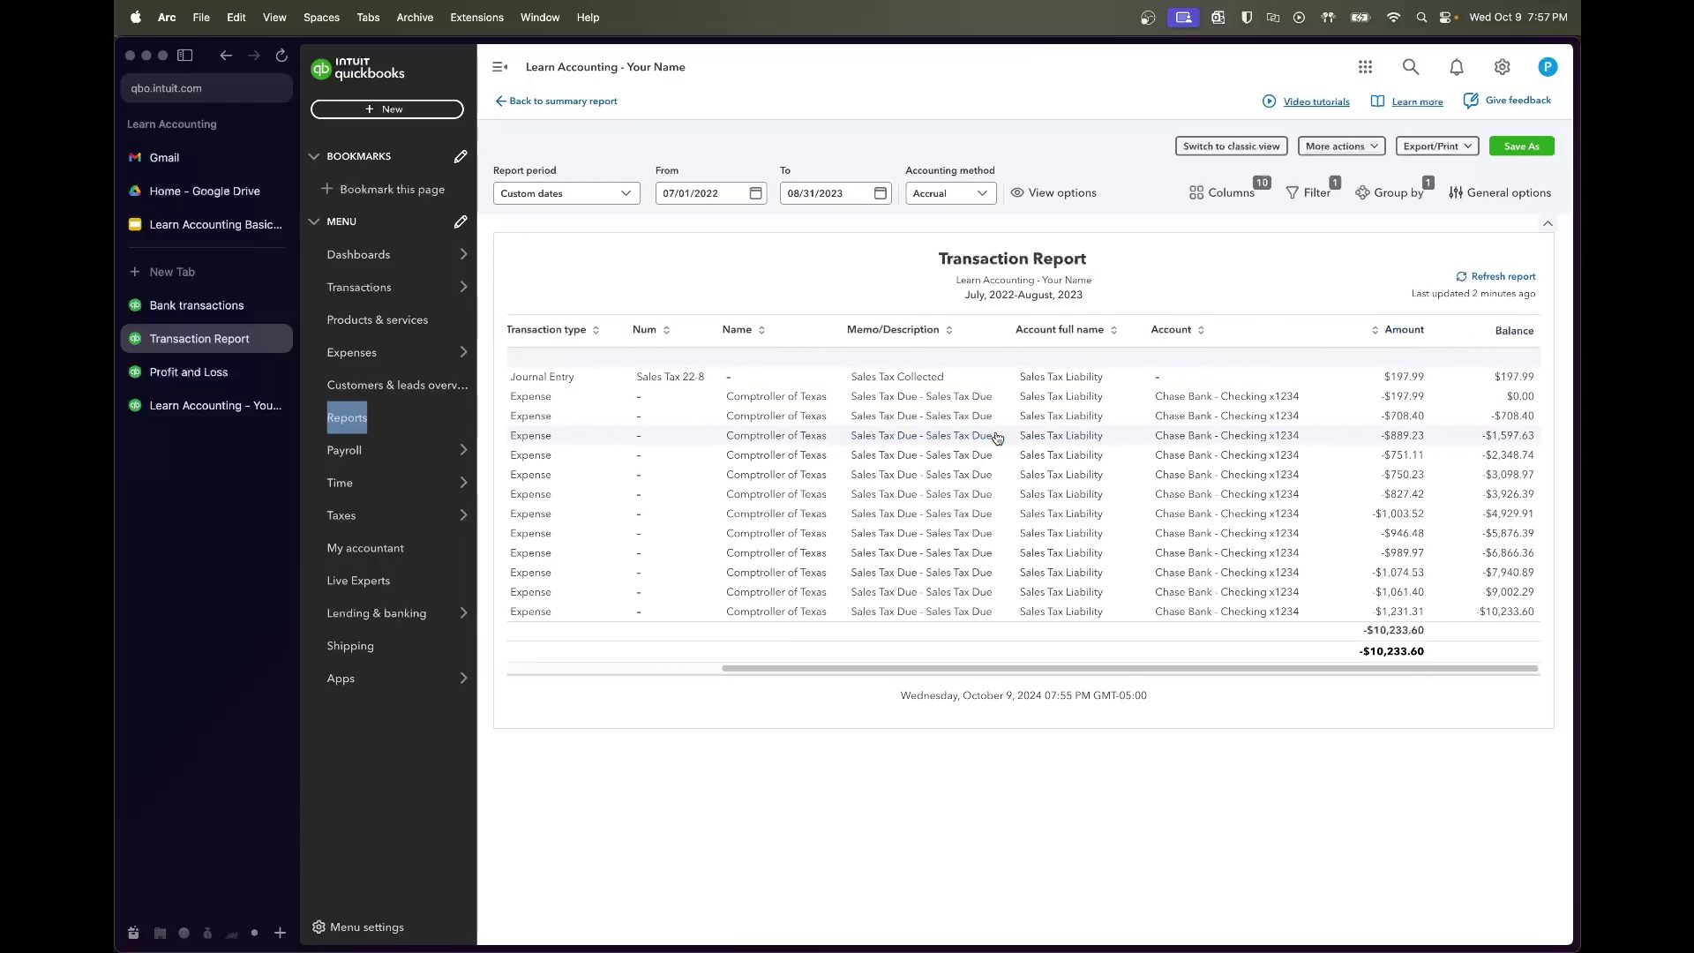
{"action": "scroll", "coordinate": [996, 437], "scroll_direction": "left", "scroll_amount": 5}
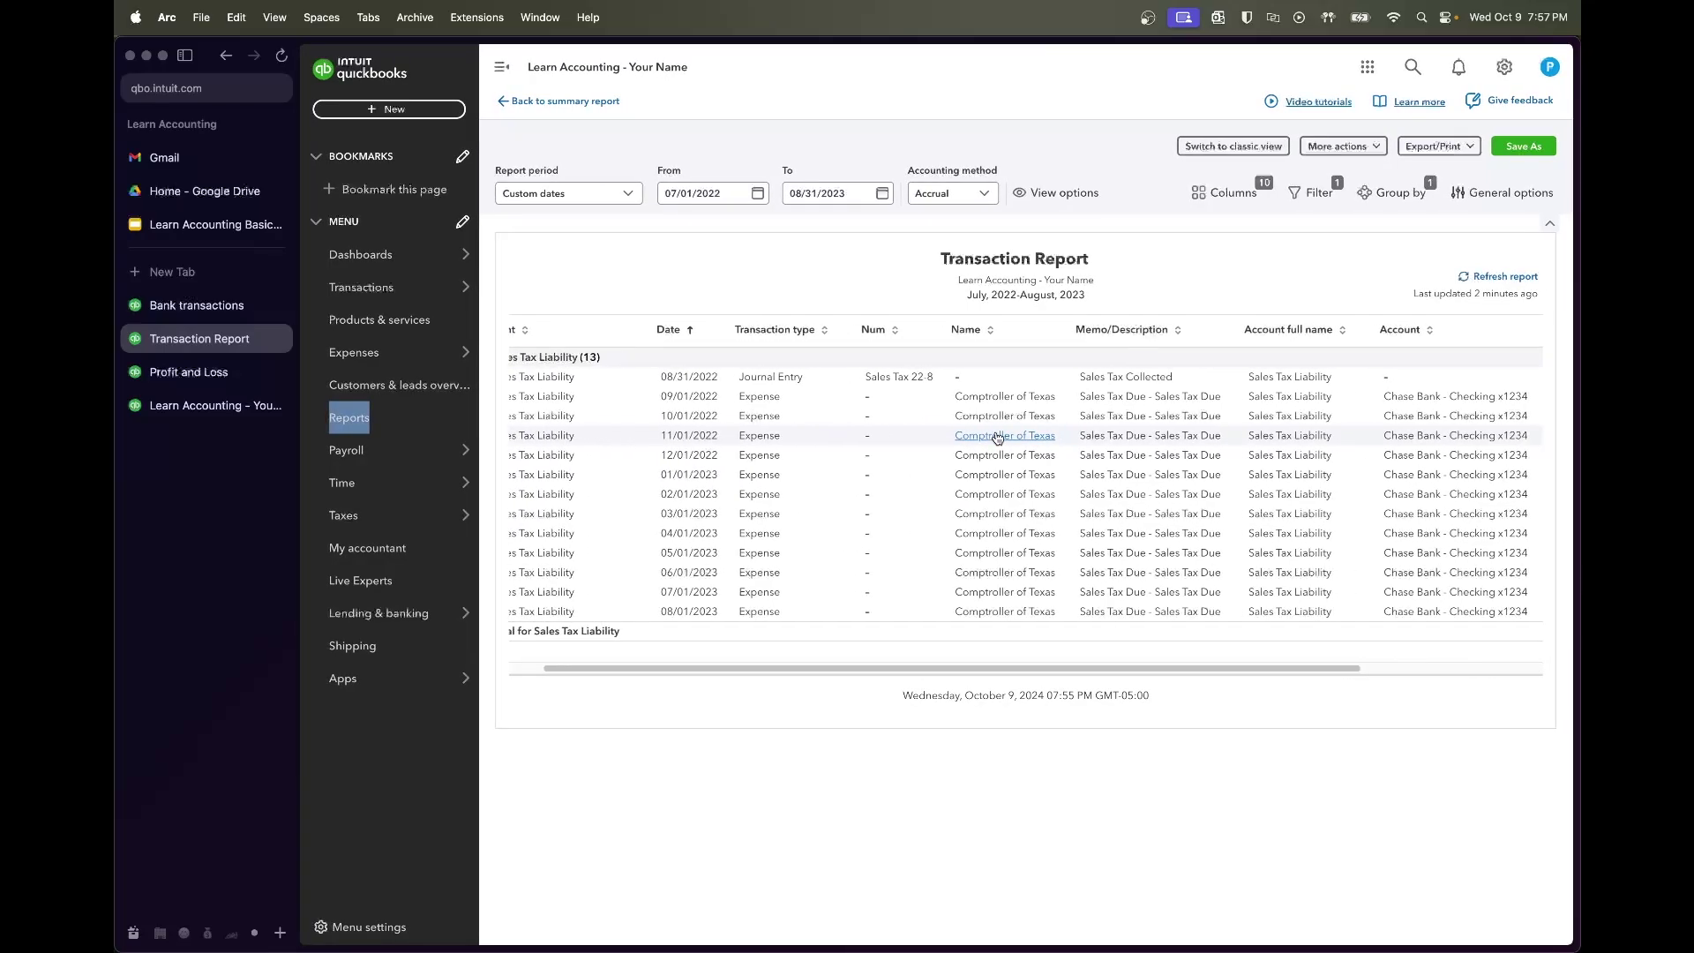
{"action": "scroll", "coordinate": [996, 438], "scroll_direction": "right", "scroll_amount": 5}
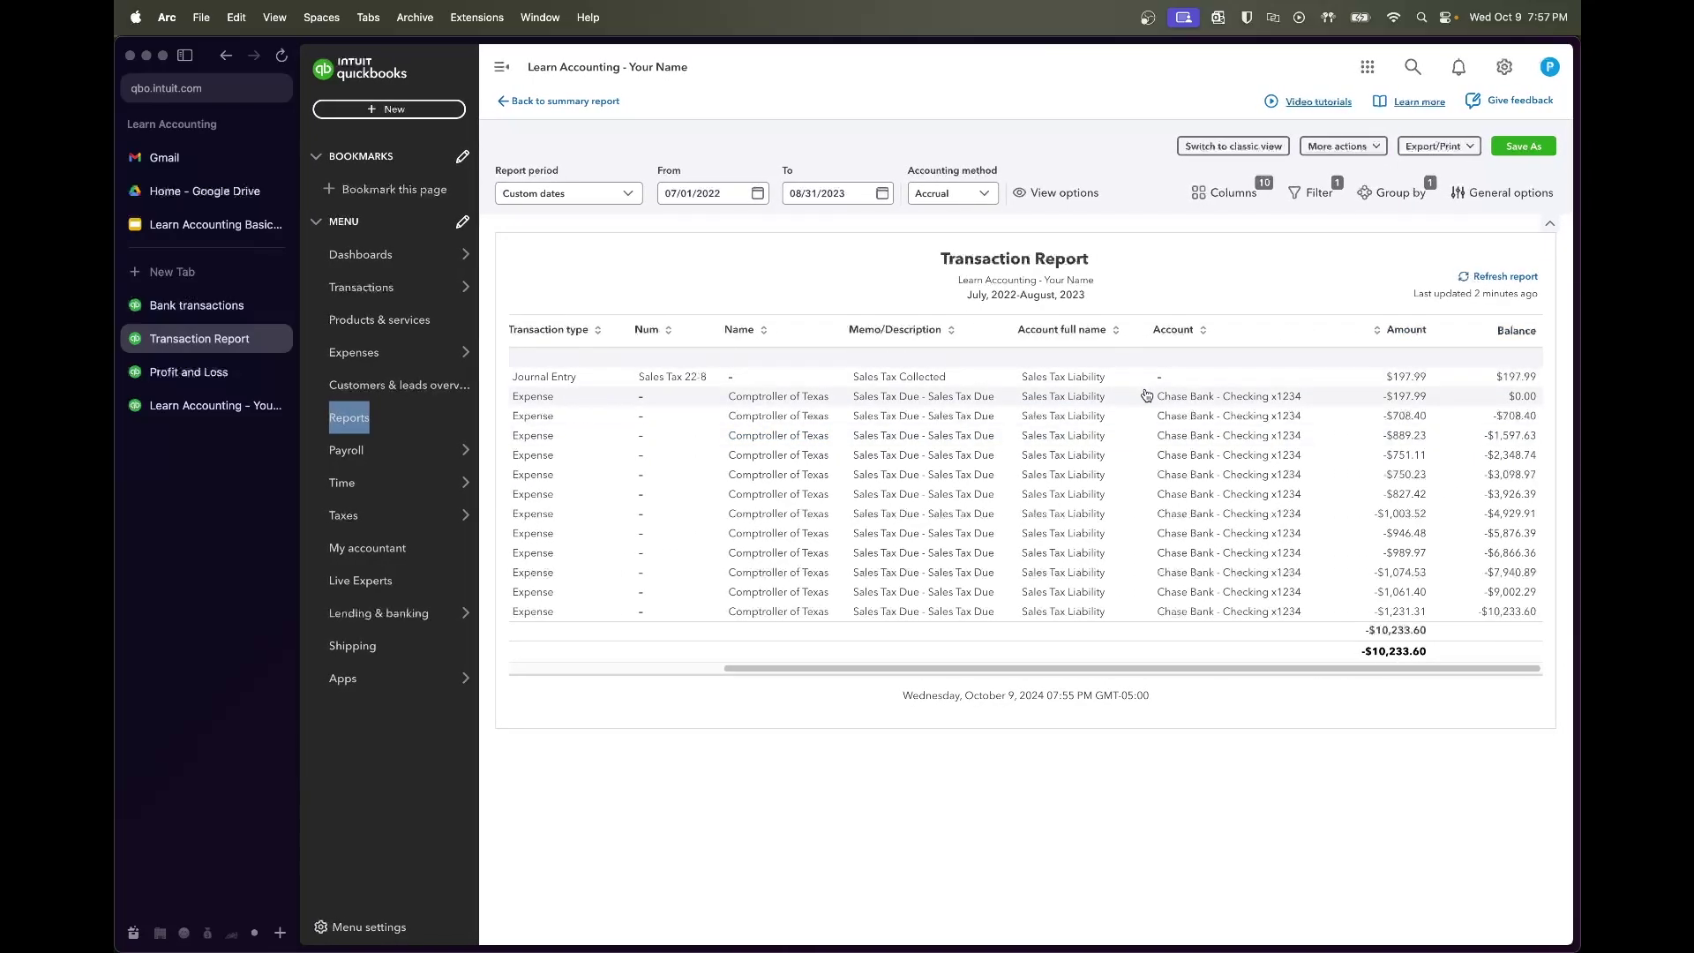
{"action": "scroll", "coordinate": [645, 427], "scroll_direction": "left", "scroll_amount": 5}
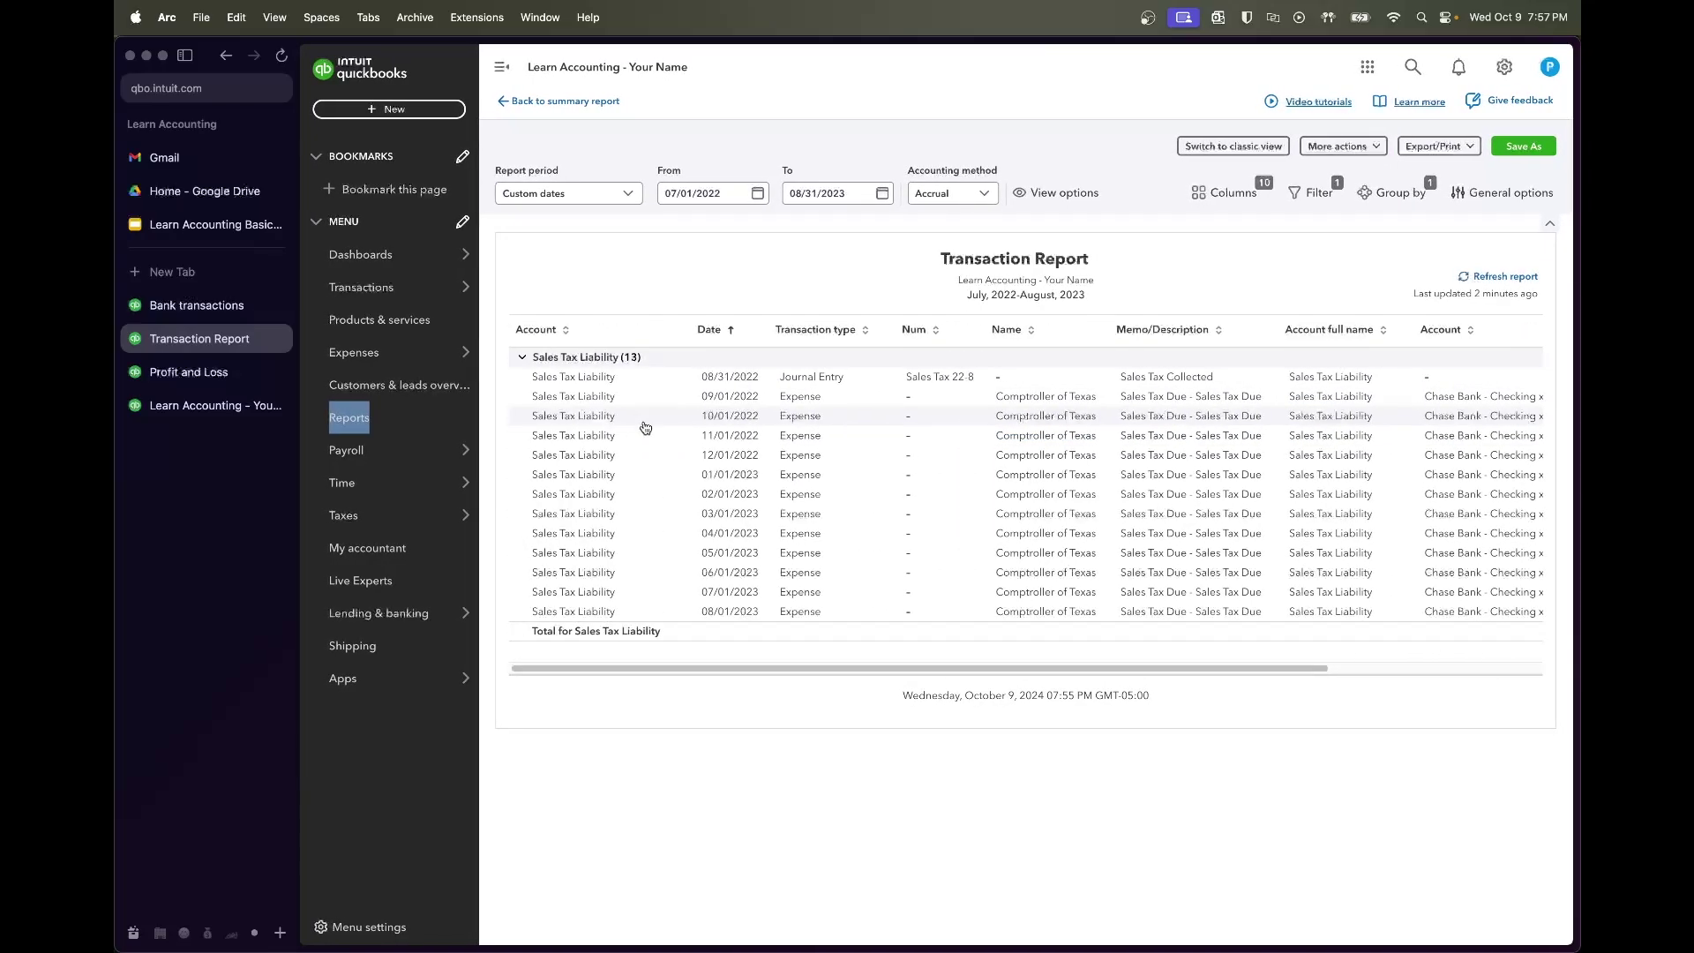
{"action": "scroll", "coordinate": [809, 420], "scroll_direction": "right", "scroll_amount": 5}
{"action": "scroll", "coordinate": [809, 420], "scroll_direction": "right", "scroll_amount": 3}
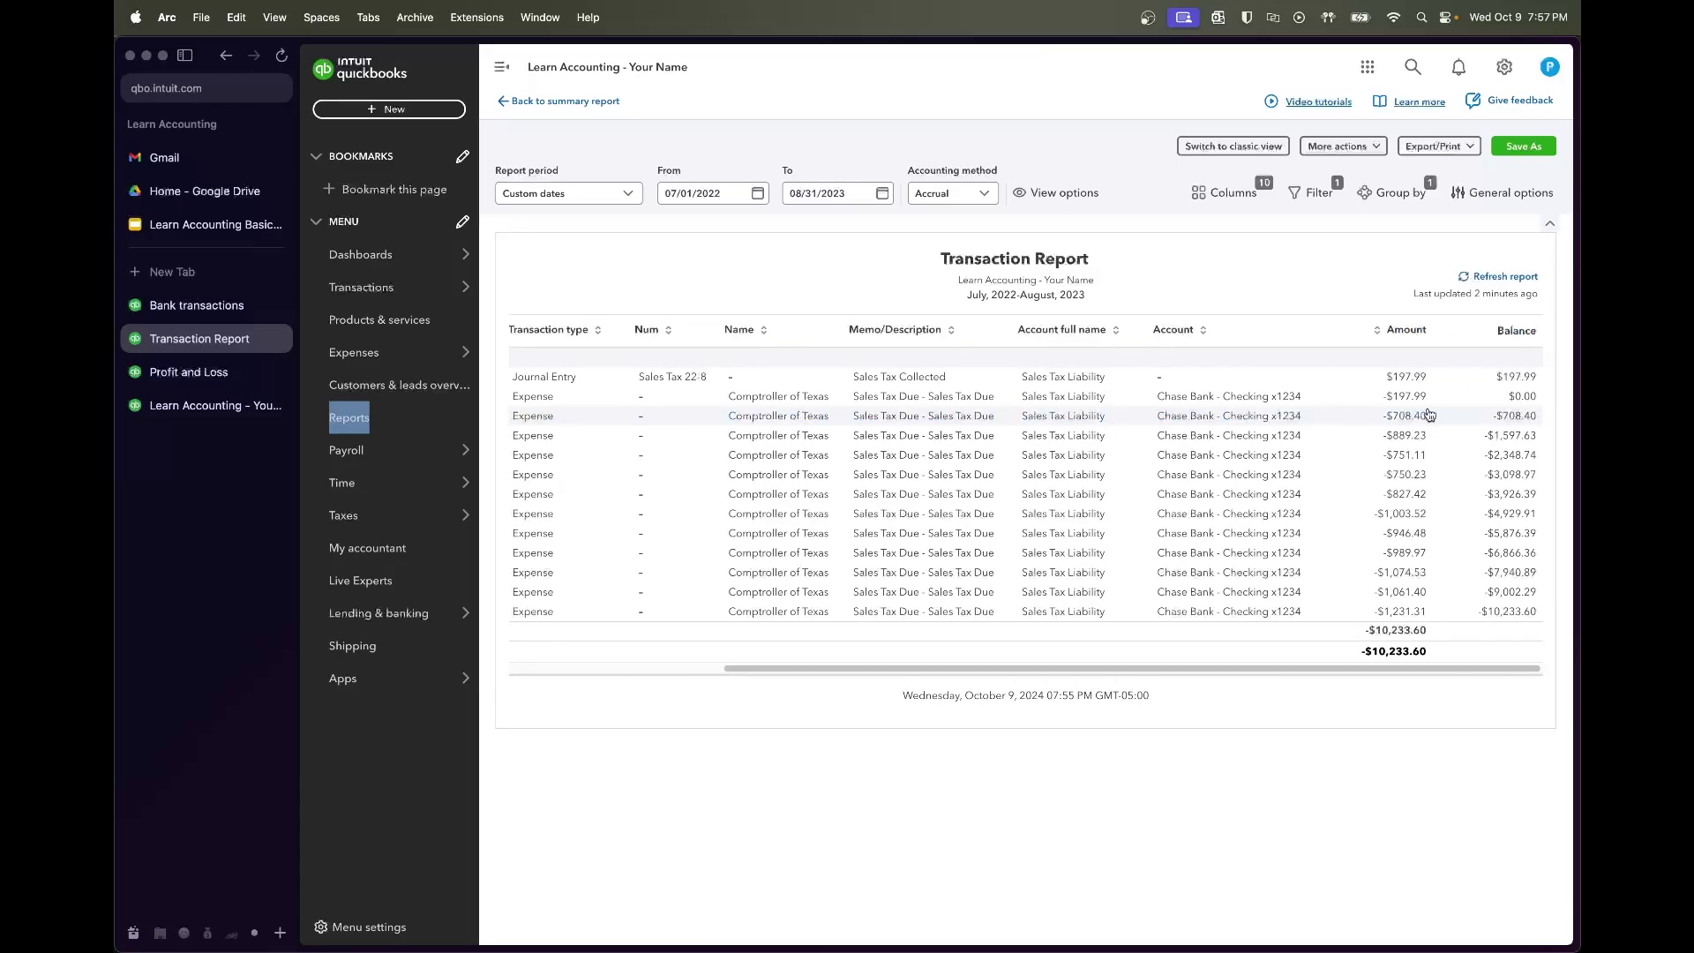
{"action": "mouse_move", "coordinate": [445, 295]}
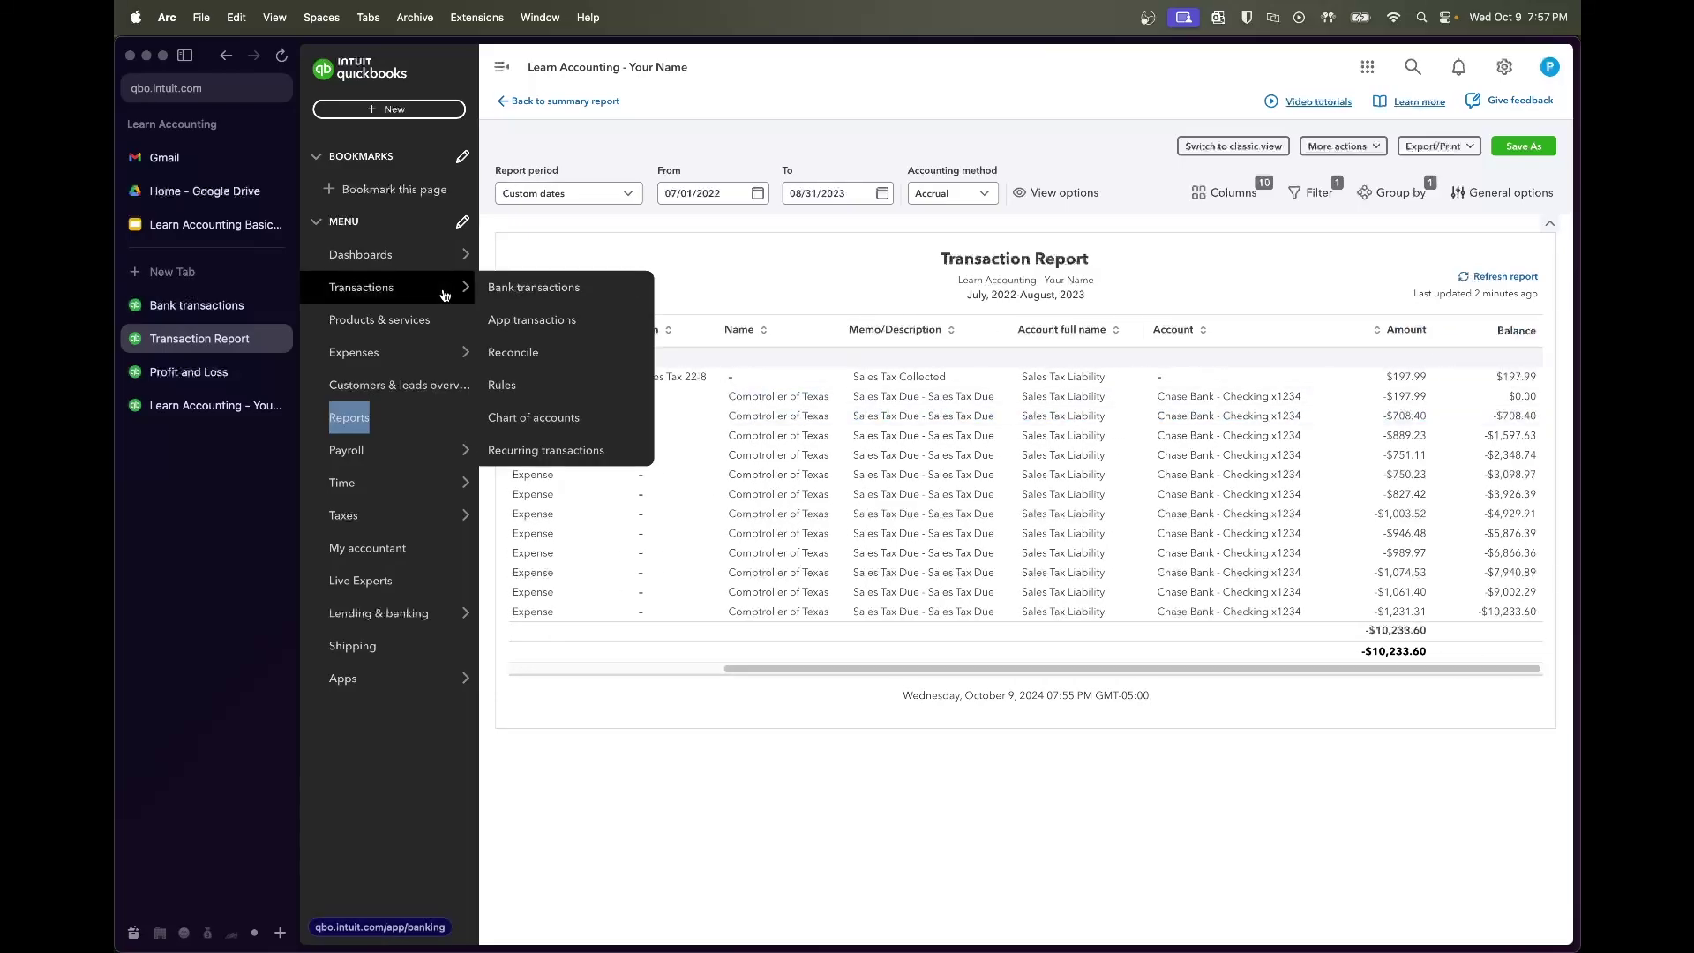
Make a copy of journal entry Sales Tax 22-8 and check the copy's journal number
{"action": "left_click", "coordinate": [223, 307]}
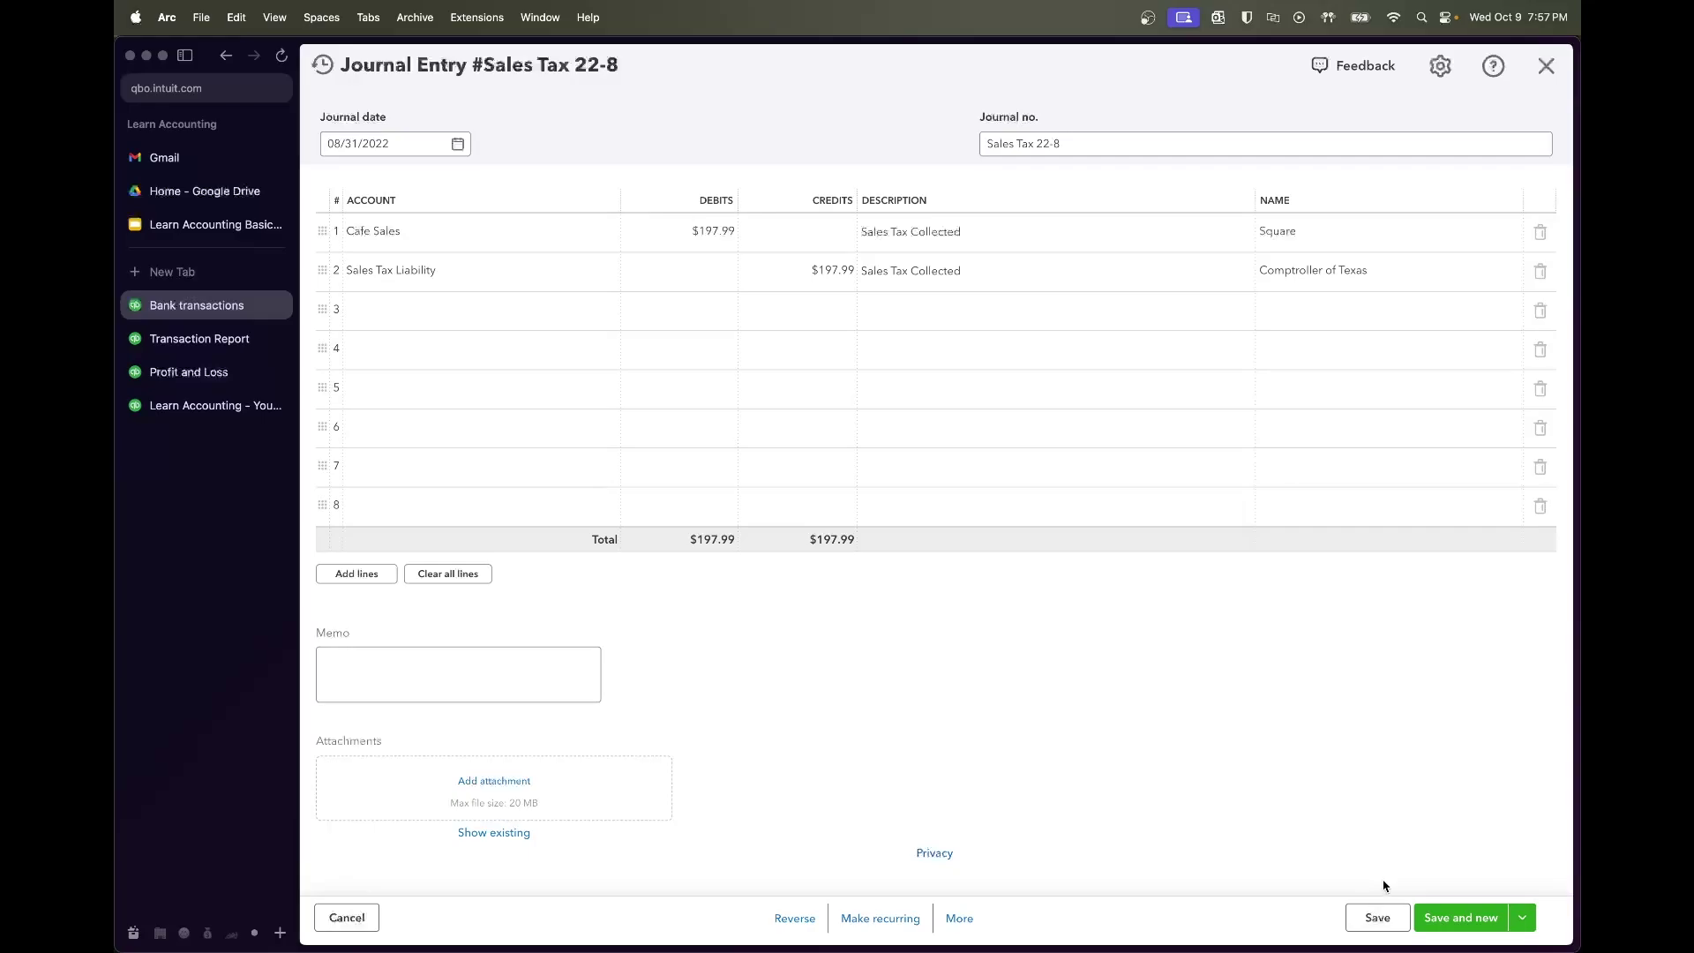
{"action": "left_click", "coordinate": [961, 918]}
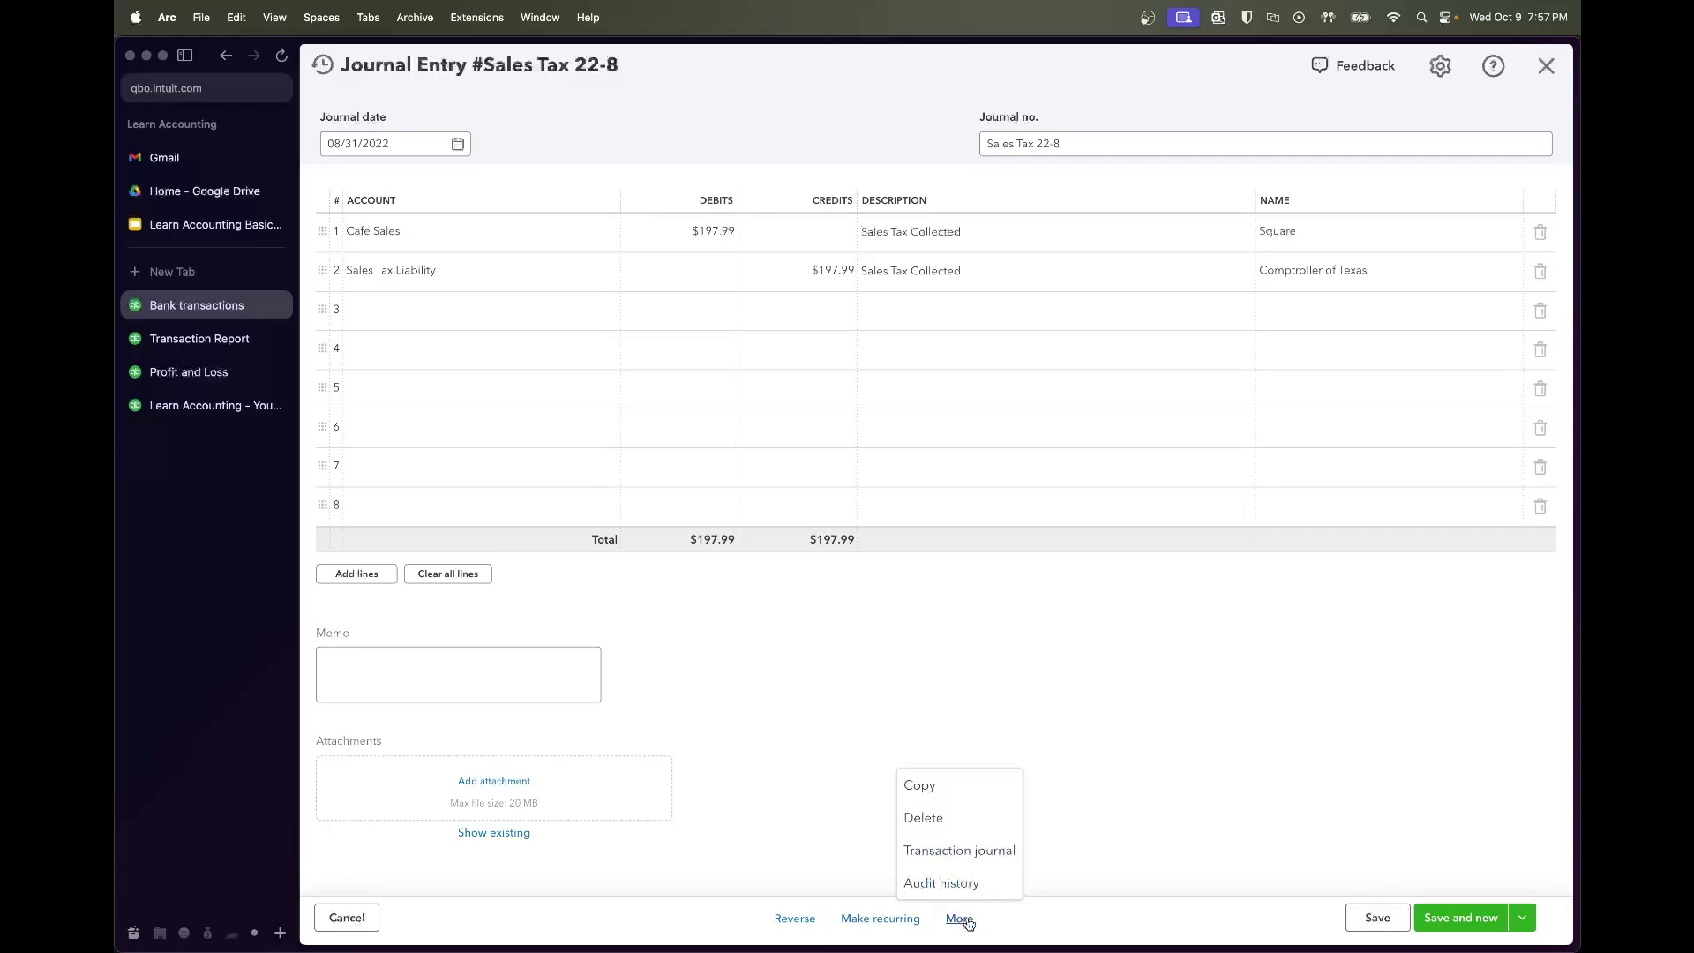
{"action": "left_click", "coordinate": [952, 785]}
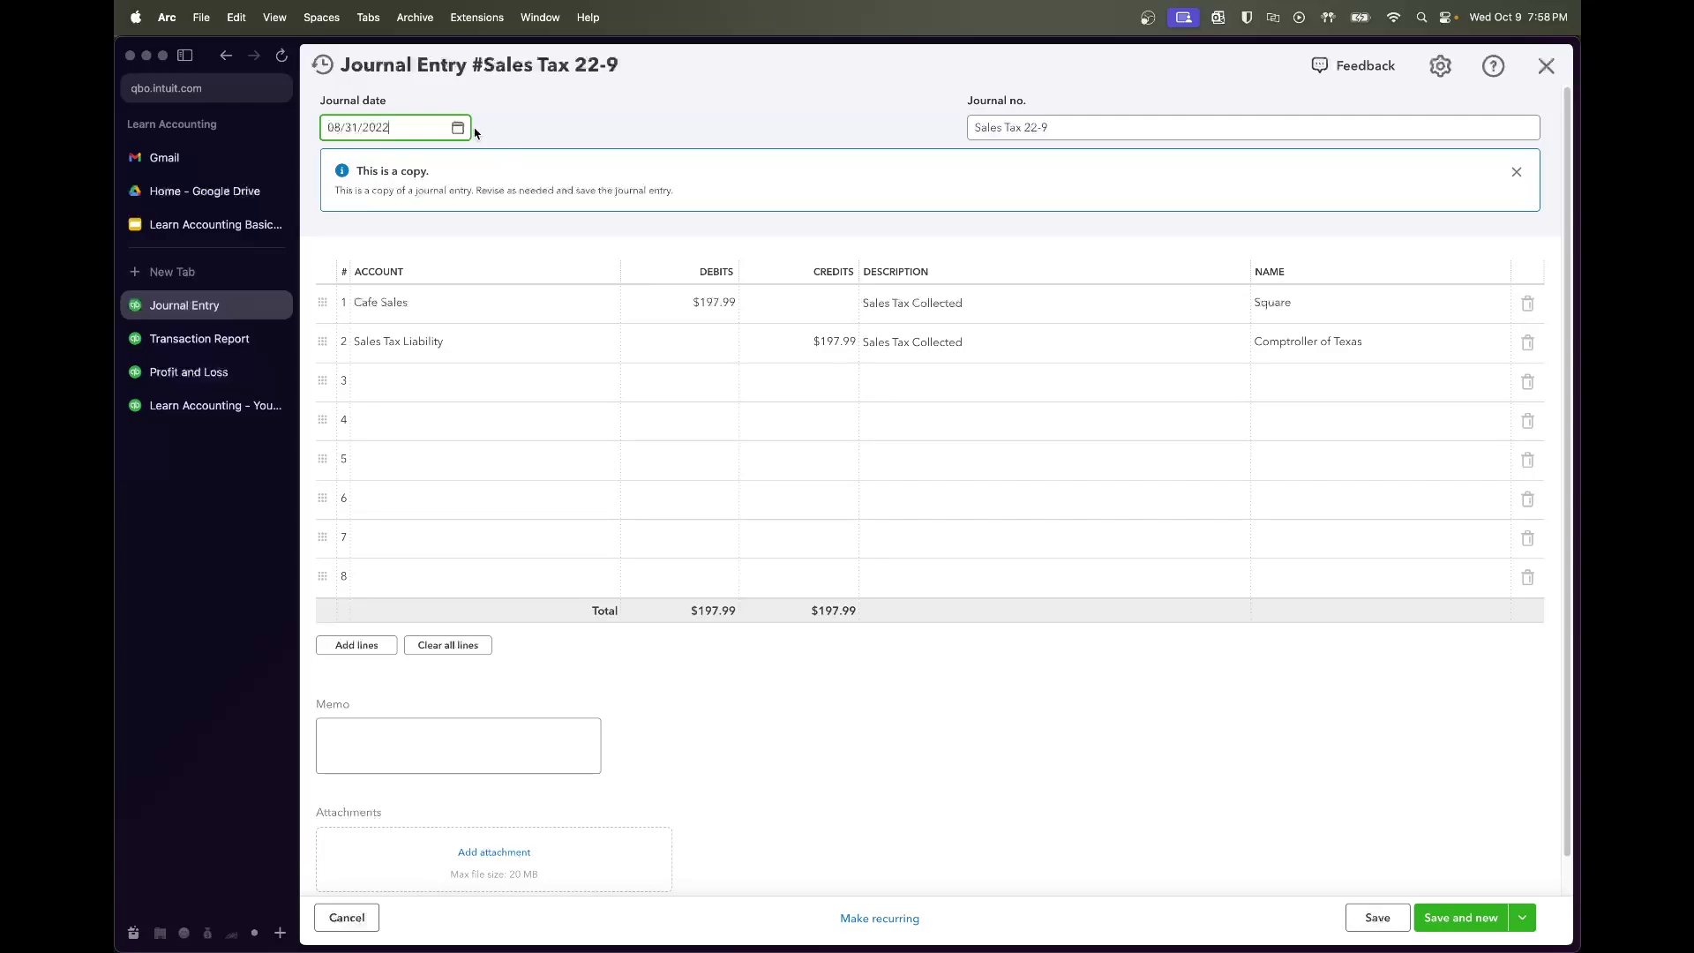
{"action": "left_click", "coordinate": [980, 132]}
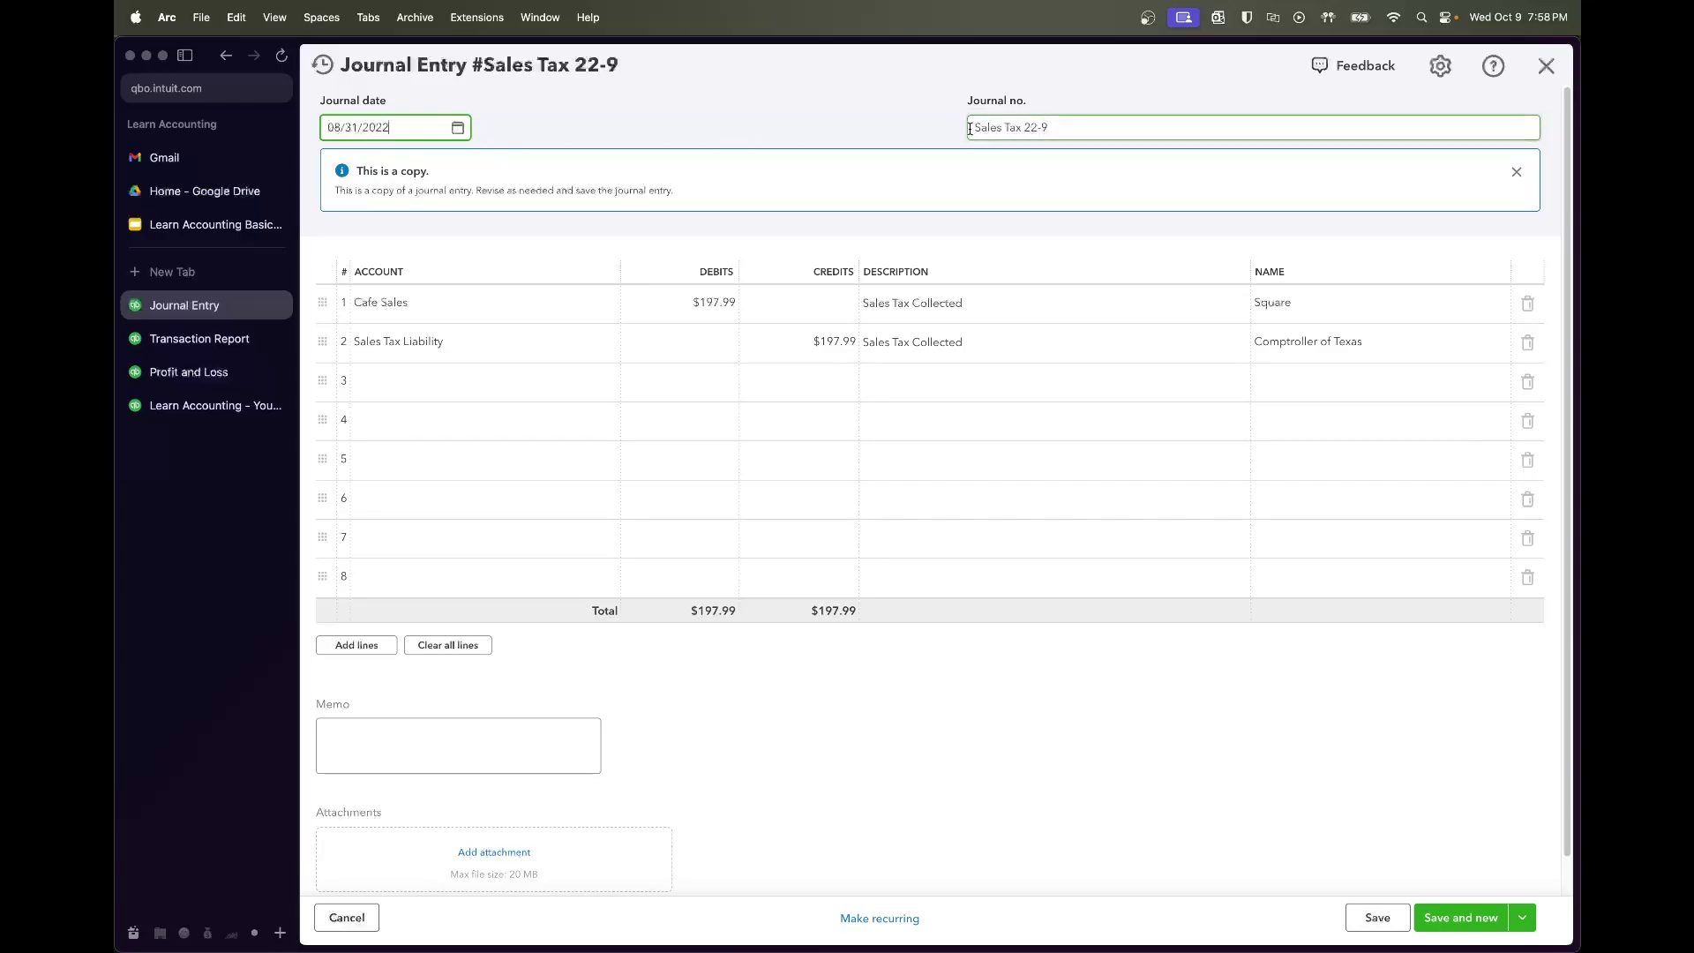
{"action": "left_click_drag", "start_coordinate": [970, 129], "coordinate": [1058, 129]}
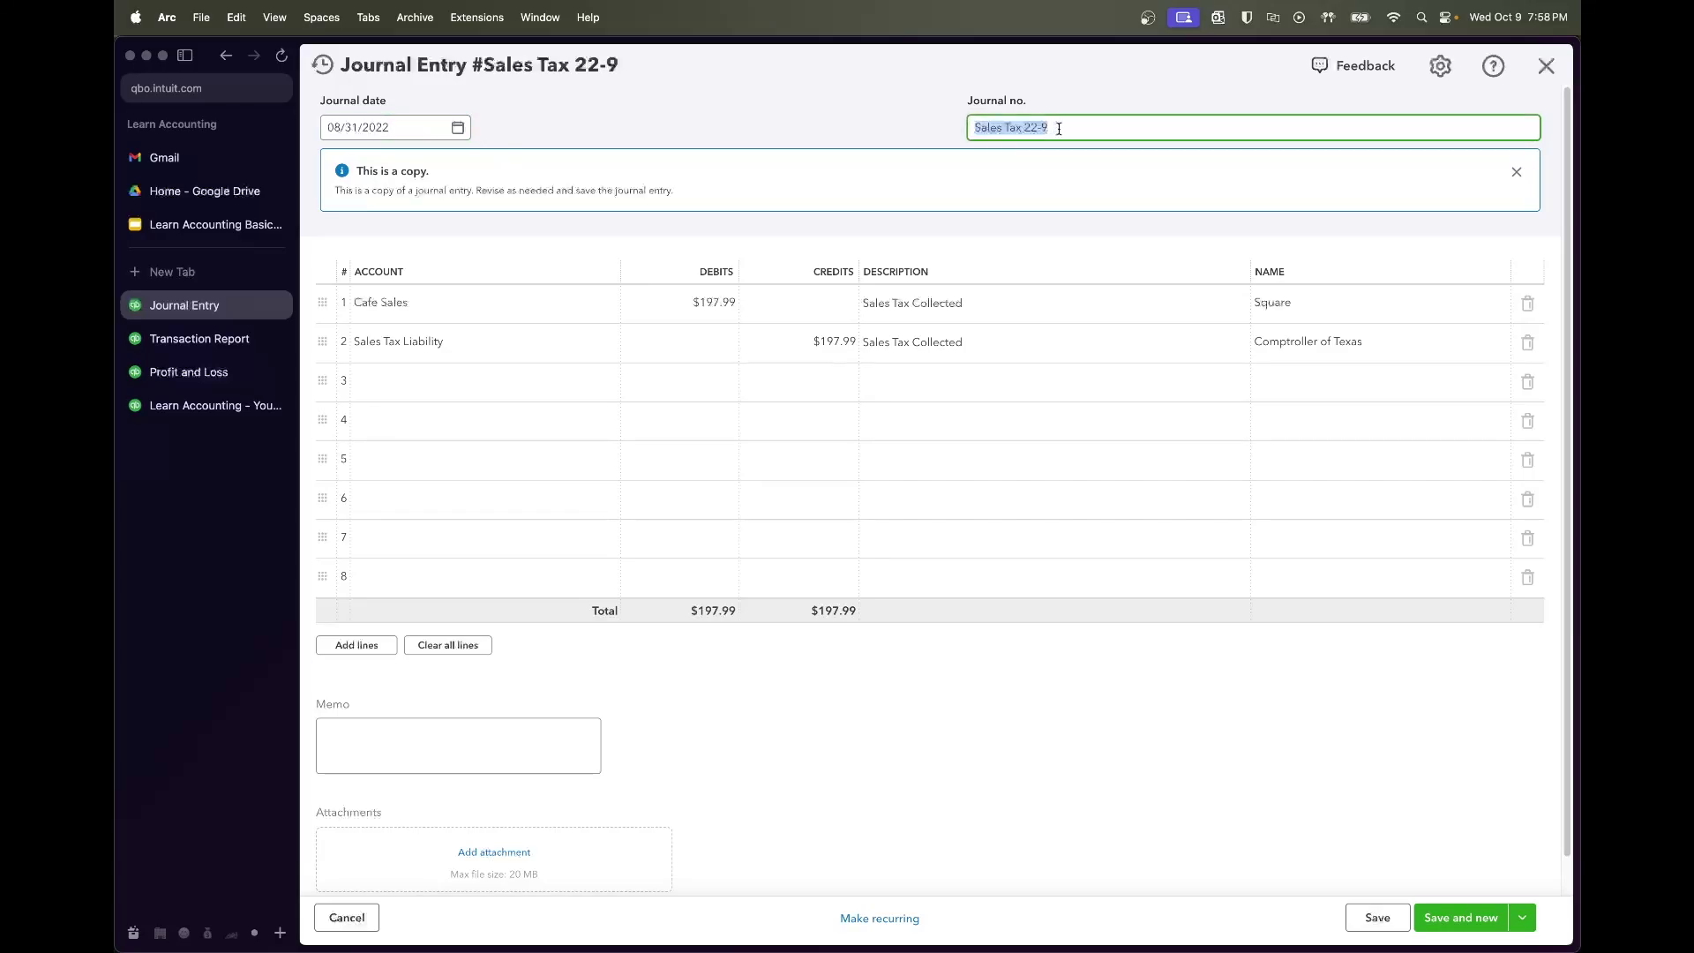
{"action": "left_click", "coordinate": [1058, 129]}
Set the copied journal entry's date to 09/30/2022
{"action": "left_click", "coordinate": [458, 128]}
{"action": "left_click", "coordinate": [500, 173]}
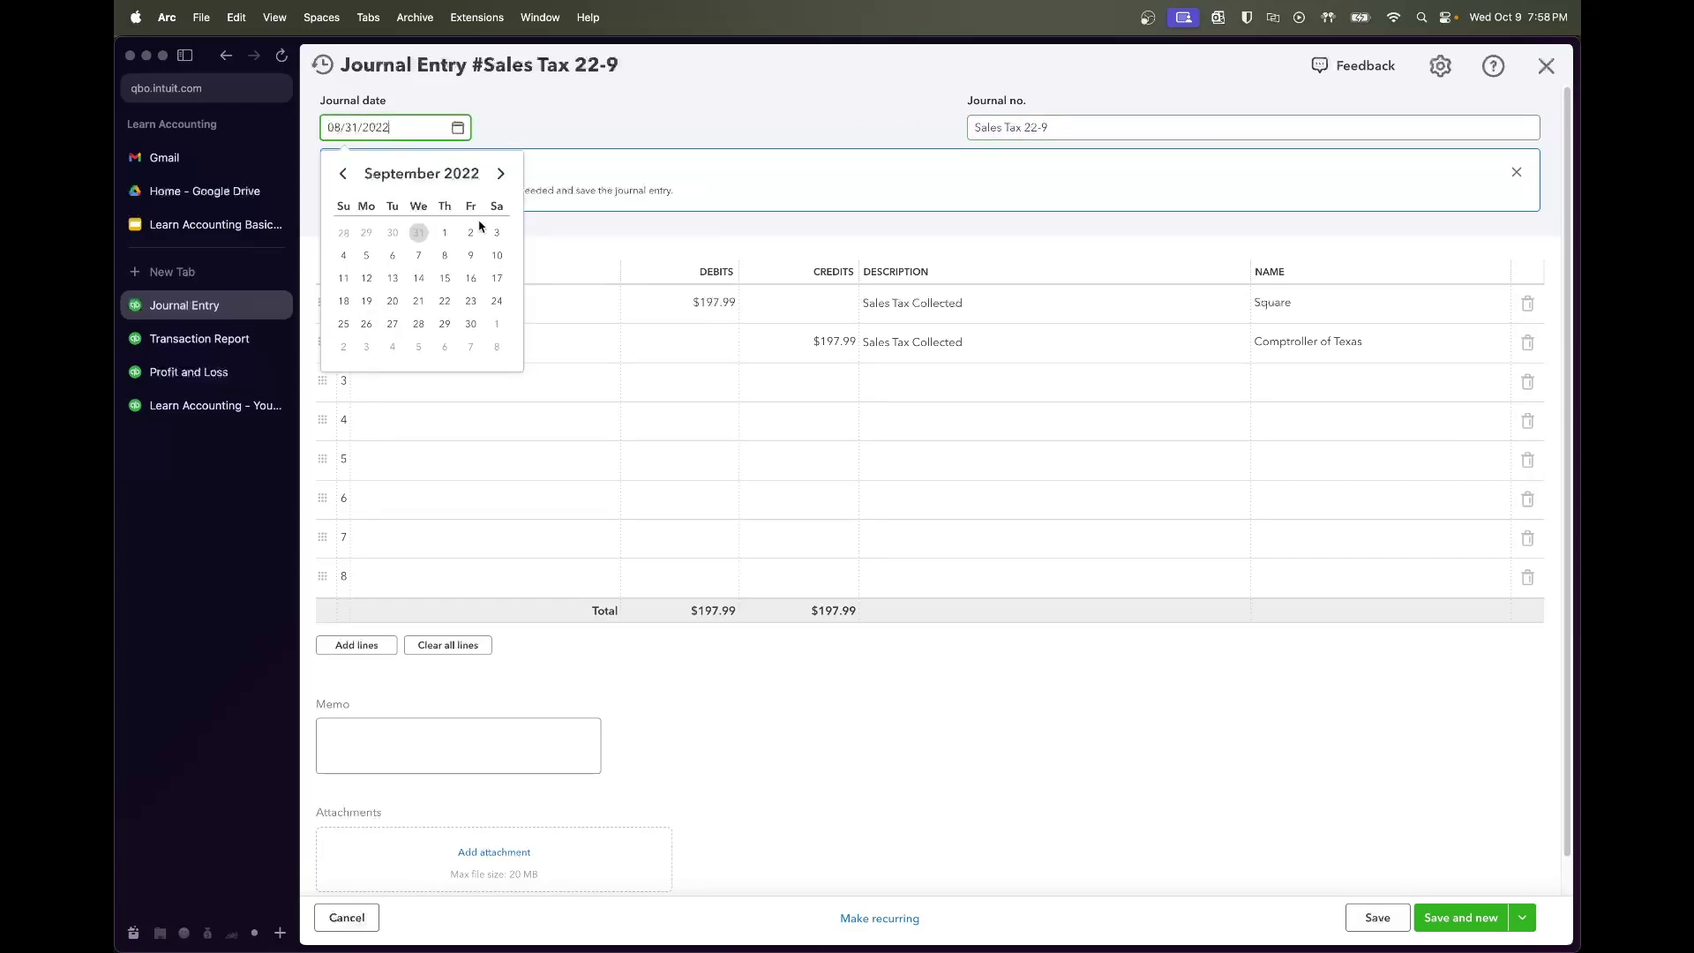
{"action": "left_click", "coordinate": [470, 324]}
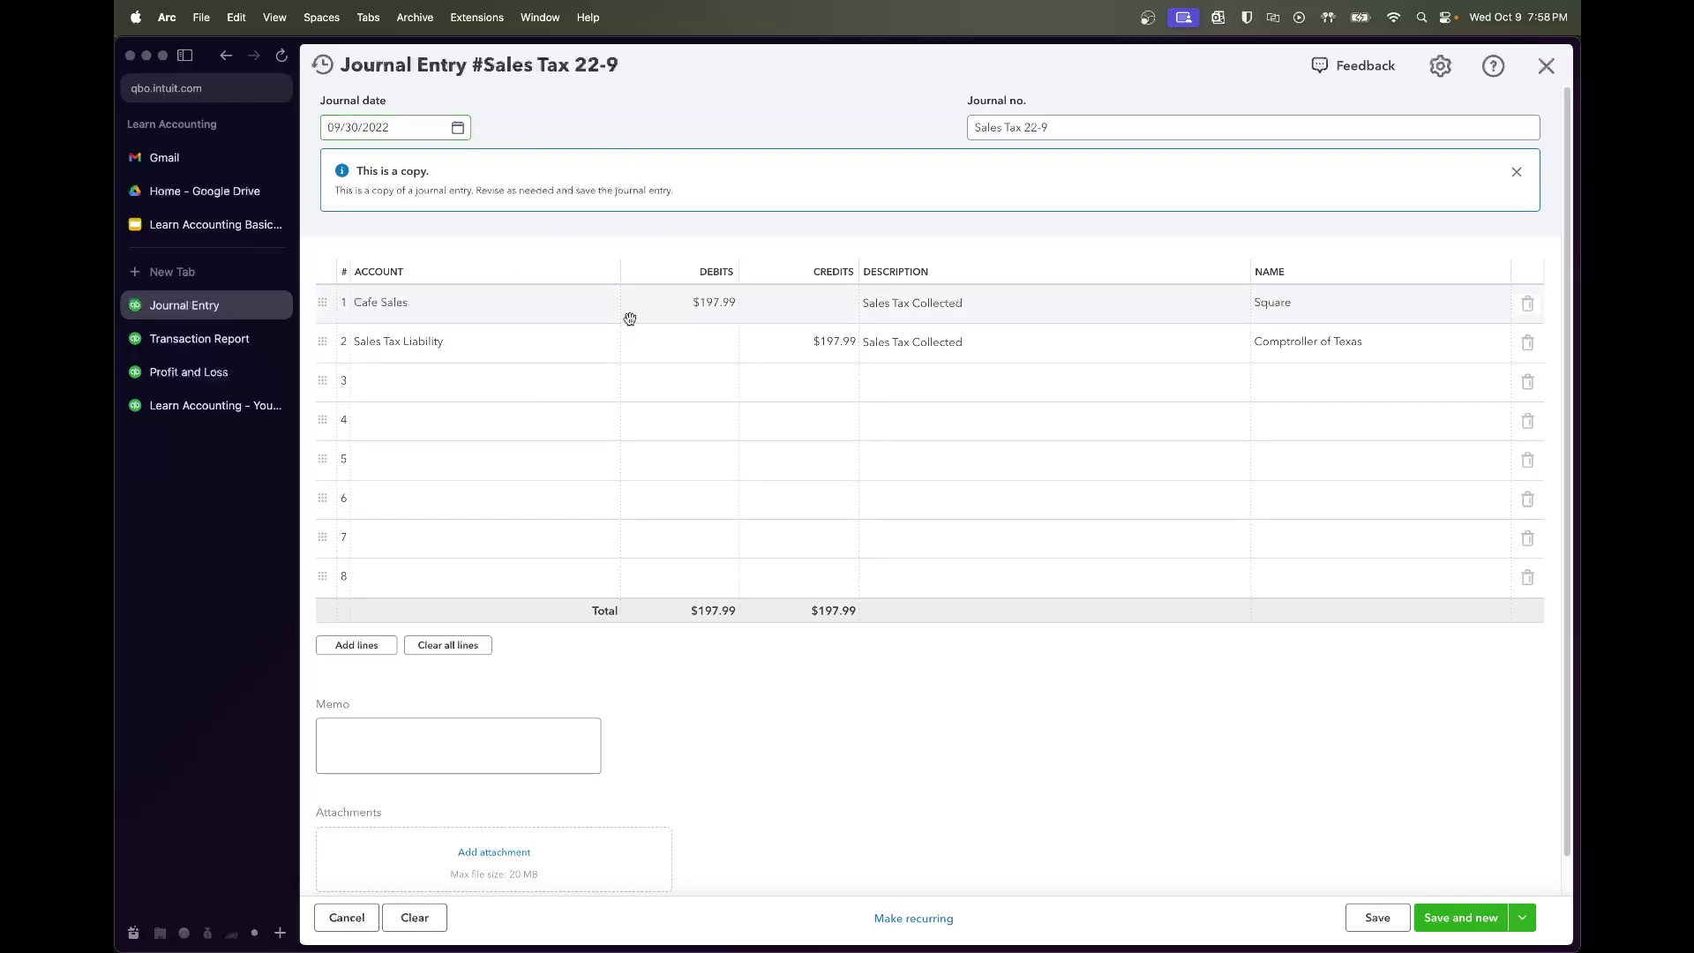
Look up the next sales tax payment in the Transaction Report and enter 708.40 as the Cafe Sales debit and Sales Tax Liability credit
{"action": "left_click", "coordinate": [212, 339]}
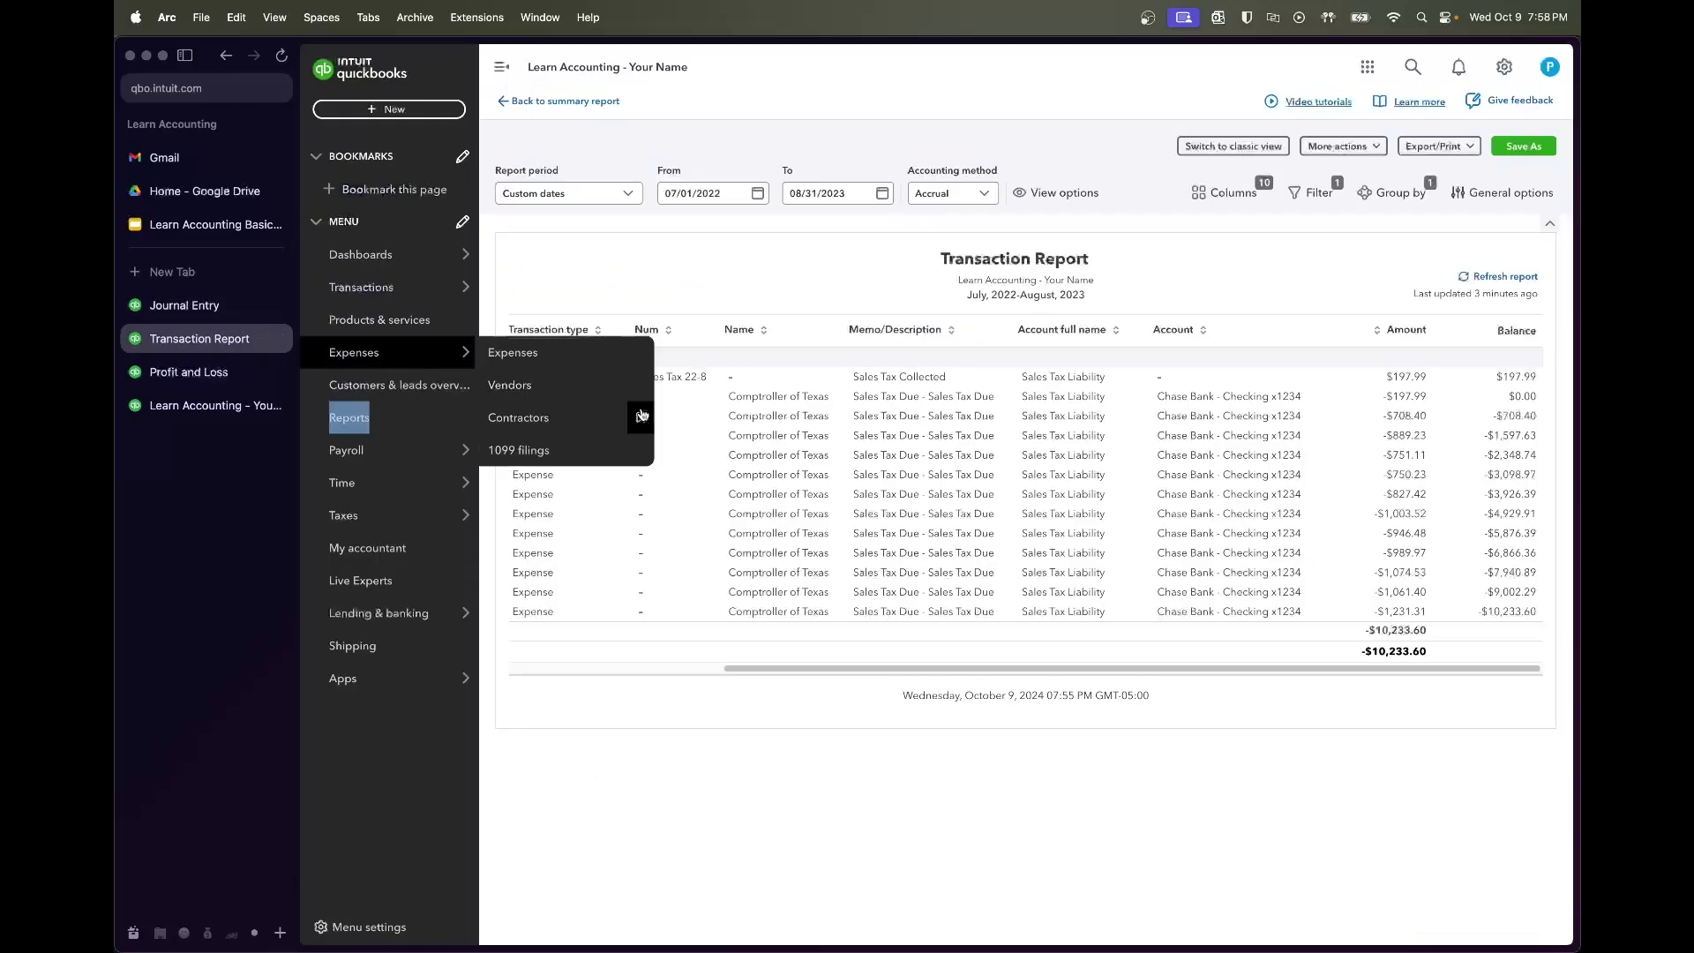
{"action": "left_click", "coordinate": [176, 306]}
{"action": "left_click", "coordinate": [697, 308]}
{"action": "type", "text": "70"}
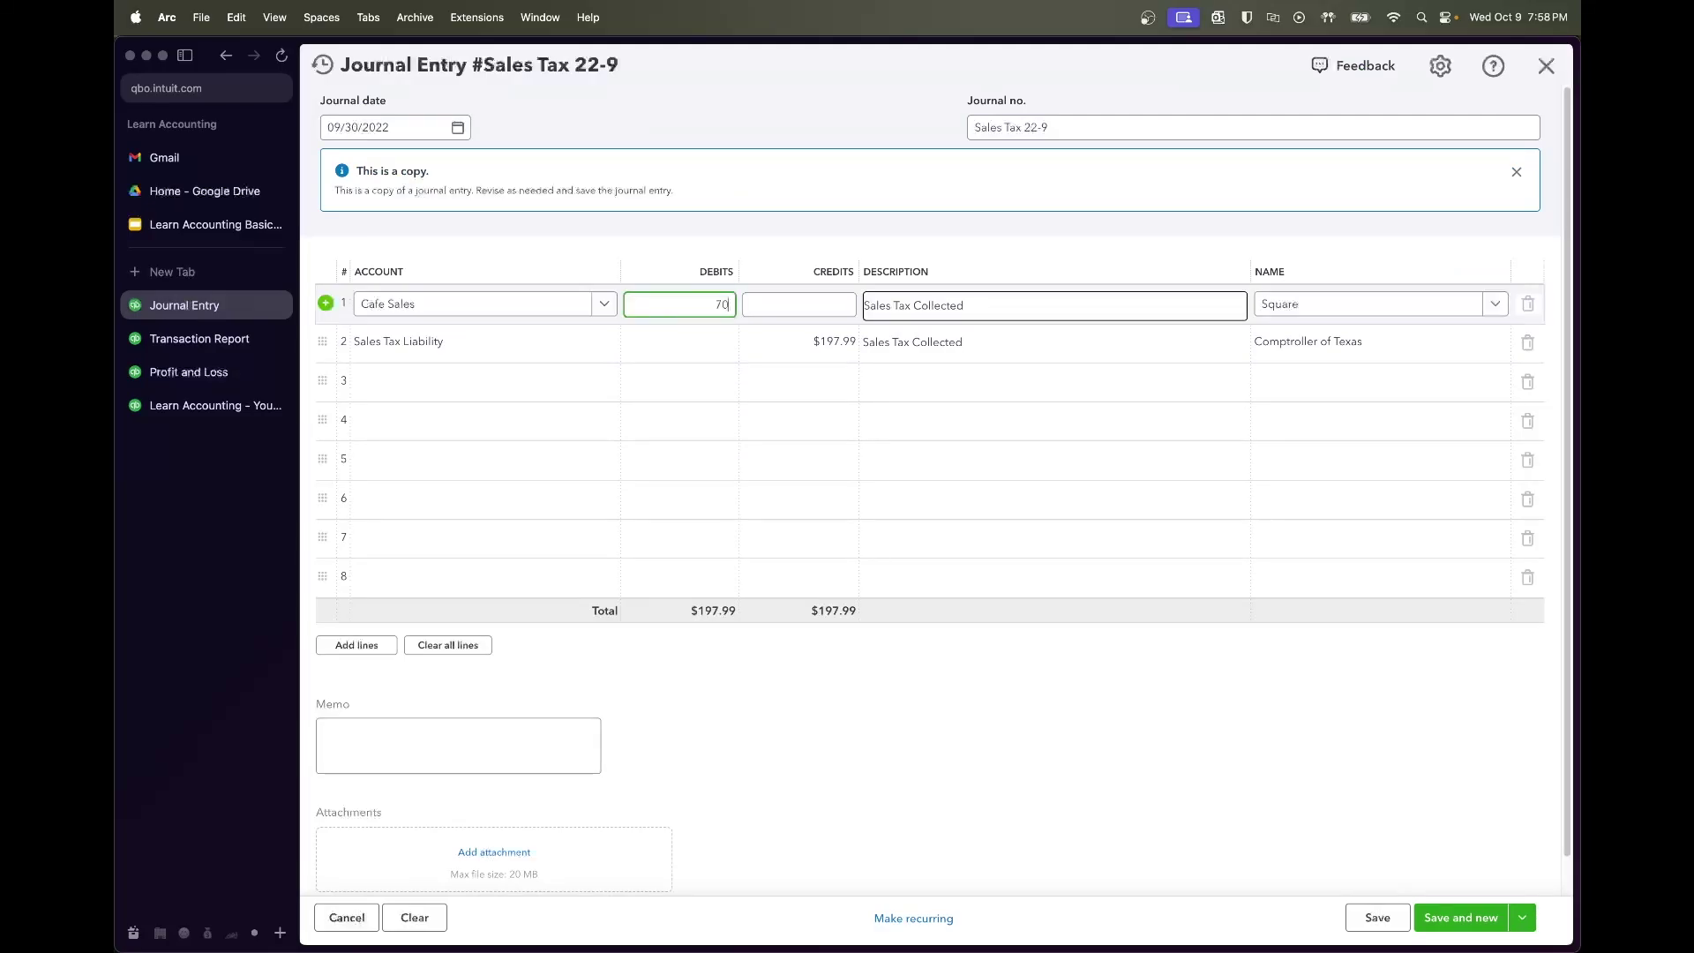
{"action": "type", "text": "8.4"}
{"action": "left_click", "coordinate": [805, 351]}
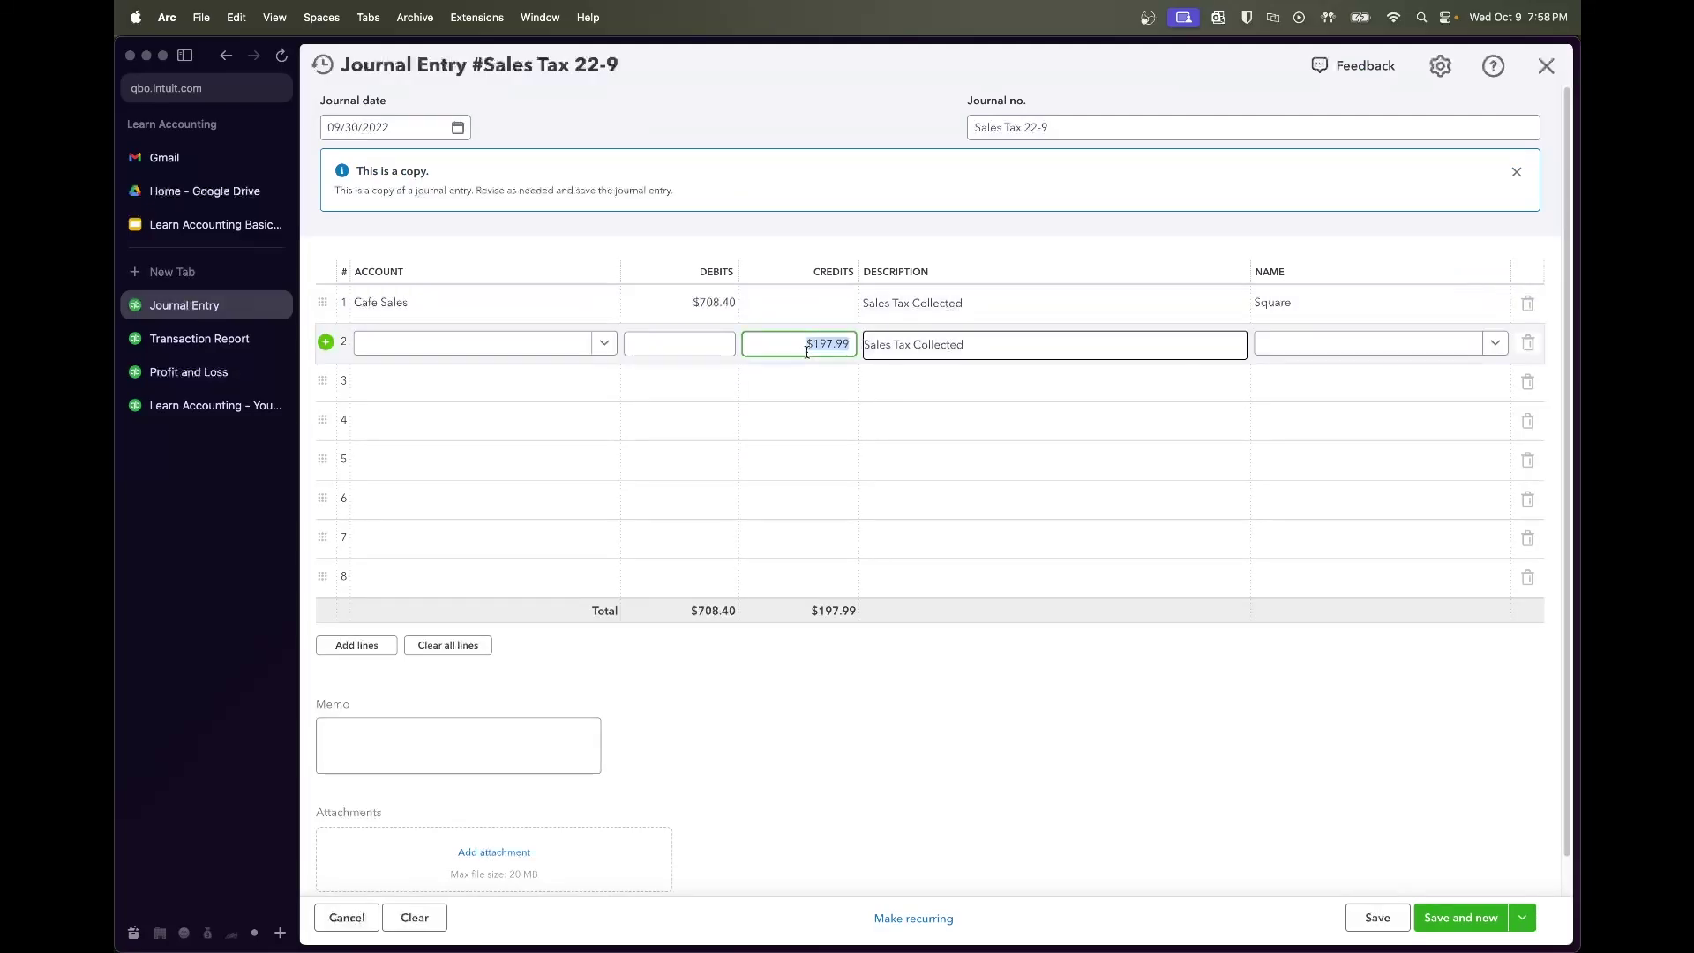
{"action": "type", "text": "708.4"}
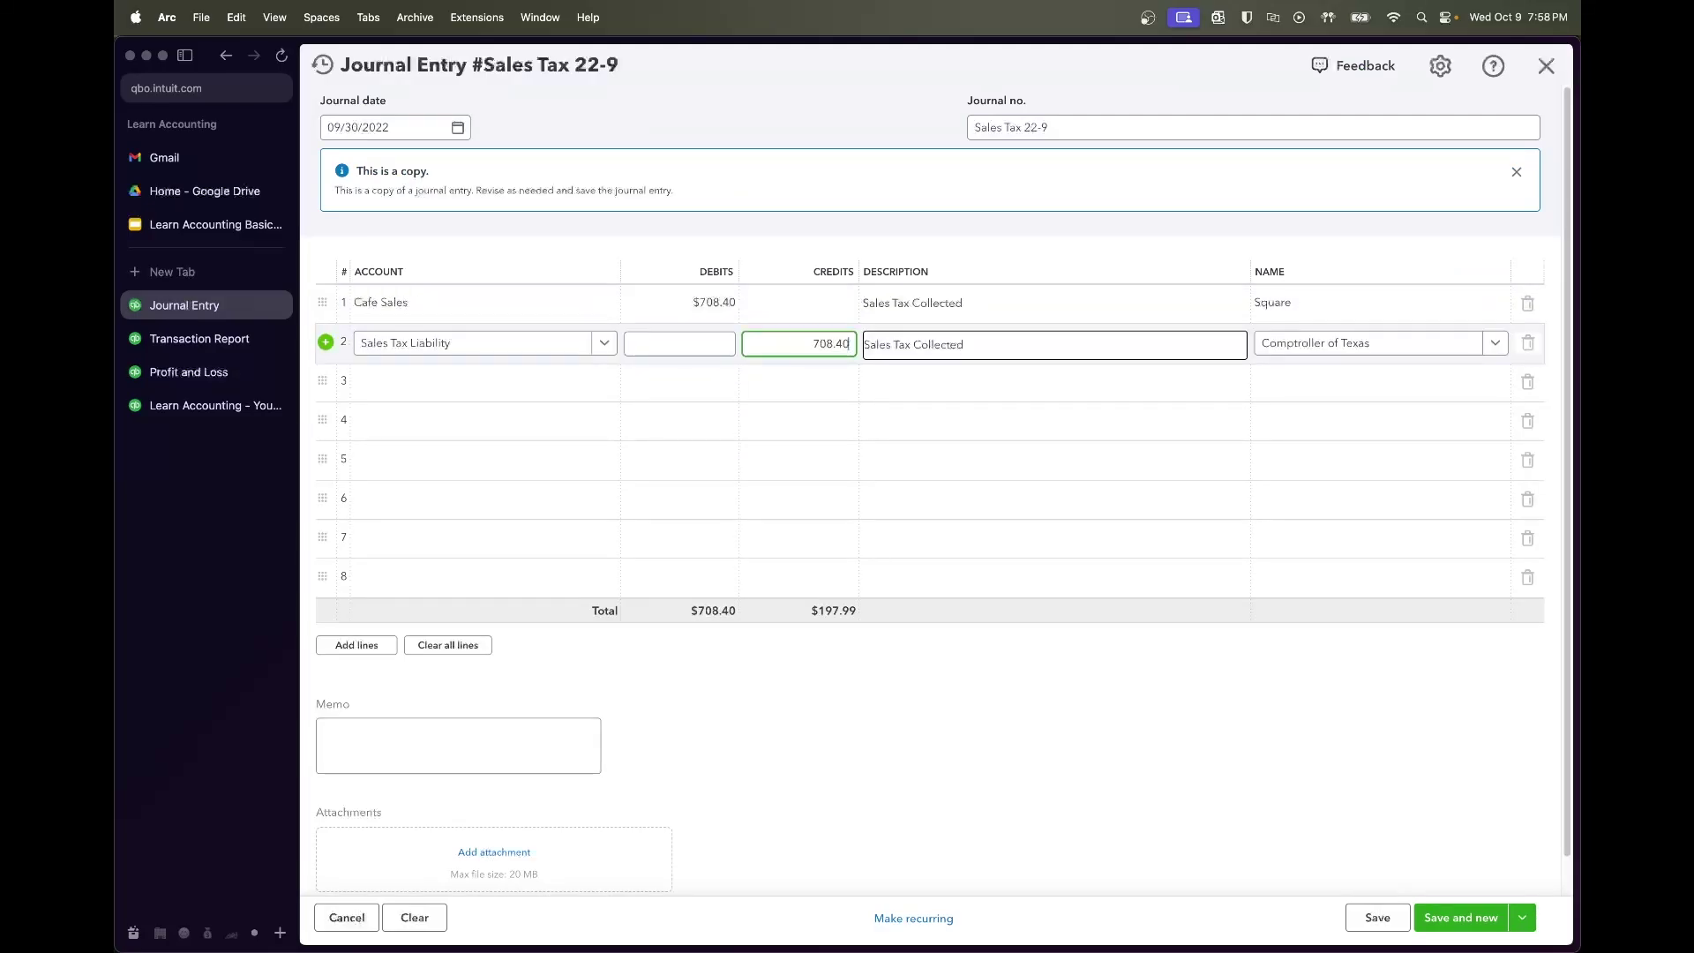
{"action": "key", "text": "Tab"}
{"action": "left_click", "coordinate": [992, 738]}
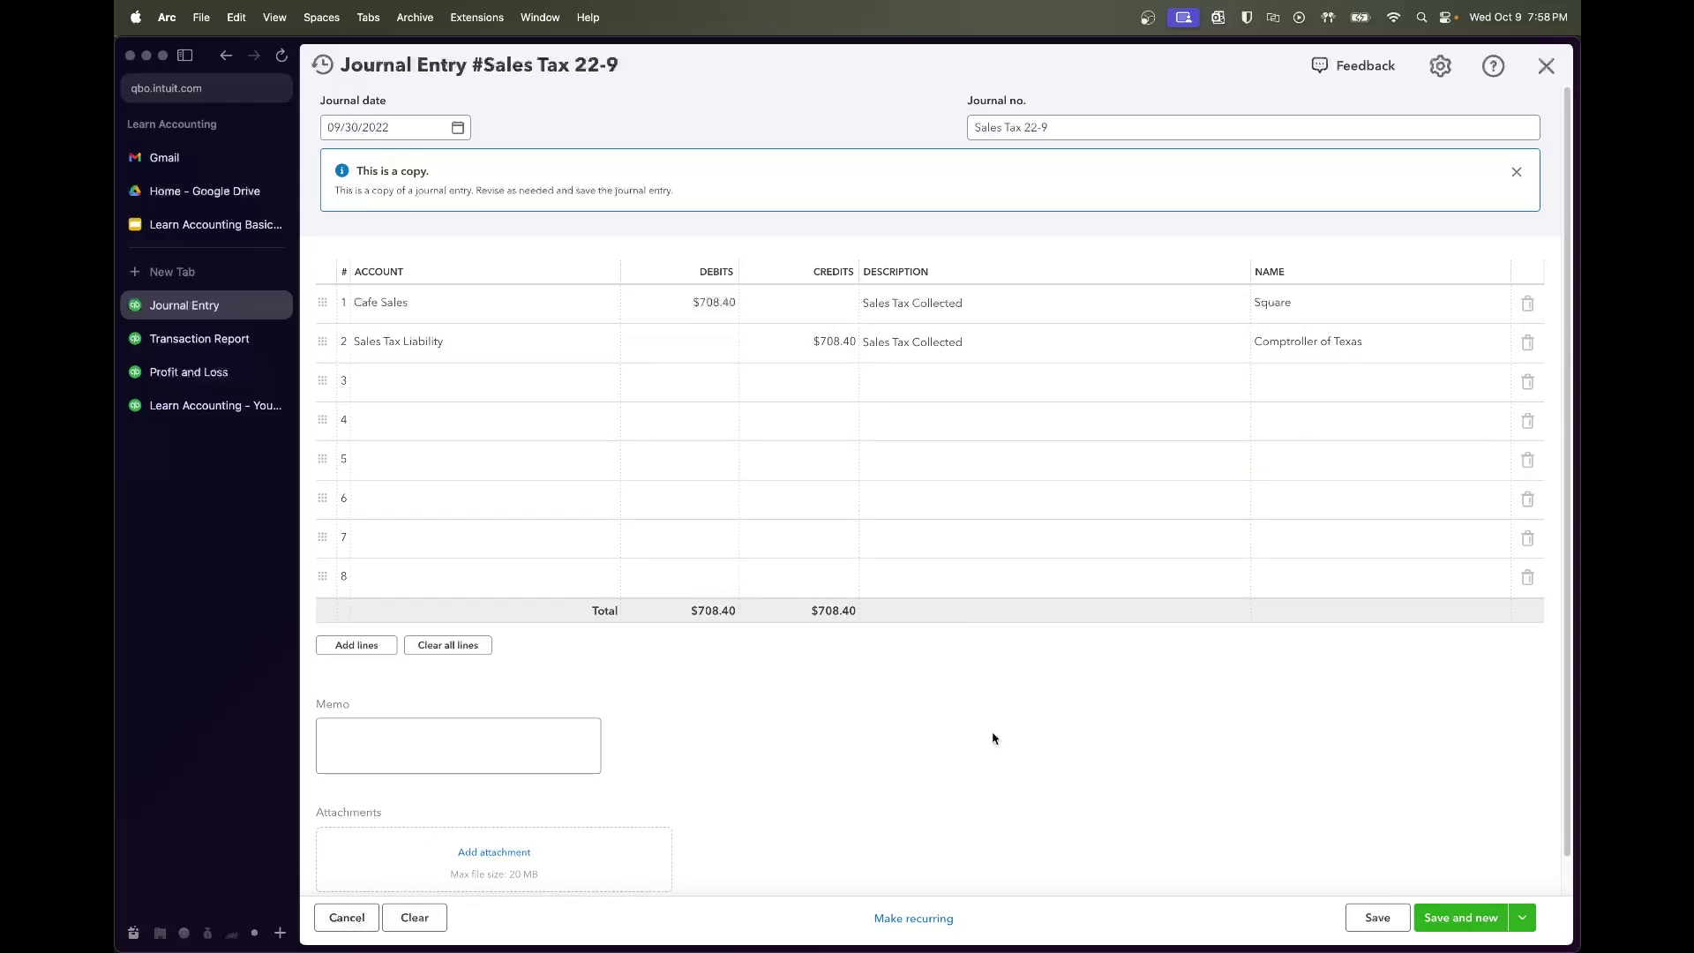
Try to save the entry with a 708.40 credit to Cafe Sales and a 709.40 debit to Sales Tax Liability
{"action": "left_click", "coordinate": [781, 304]}
{"action": "type", "text": "708"}
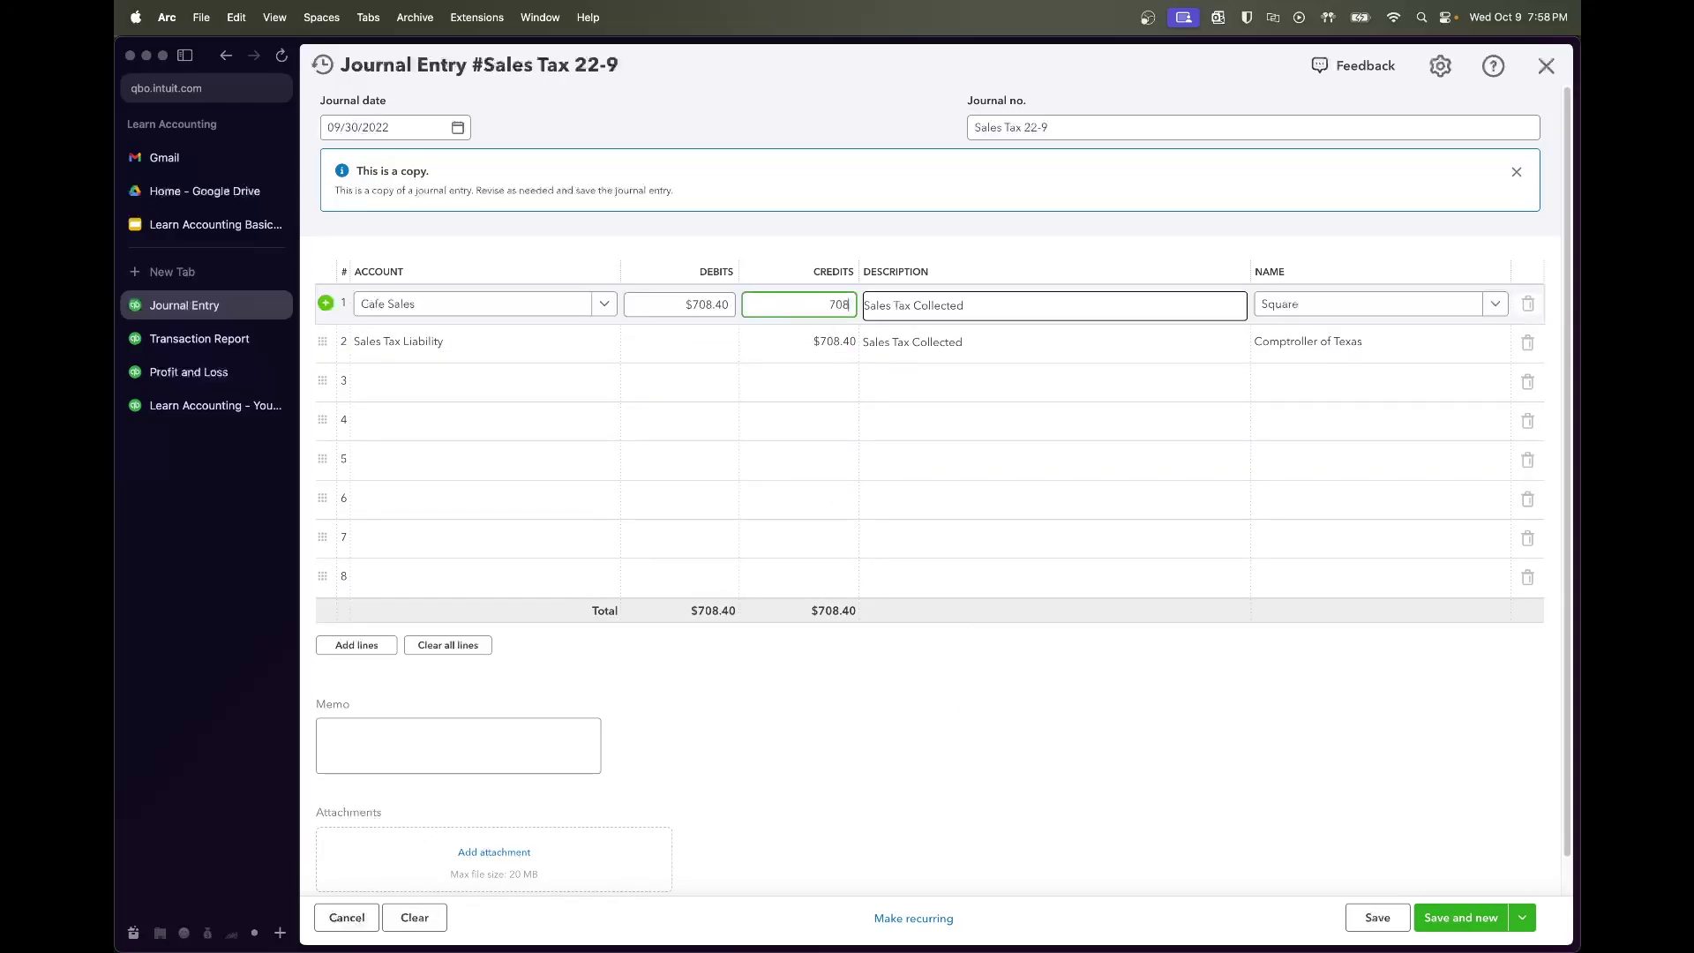
{"action": "type", "text": ".4"}
{"action": "left_click", "coordinate": [706, 342]}
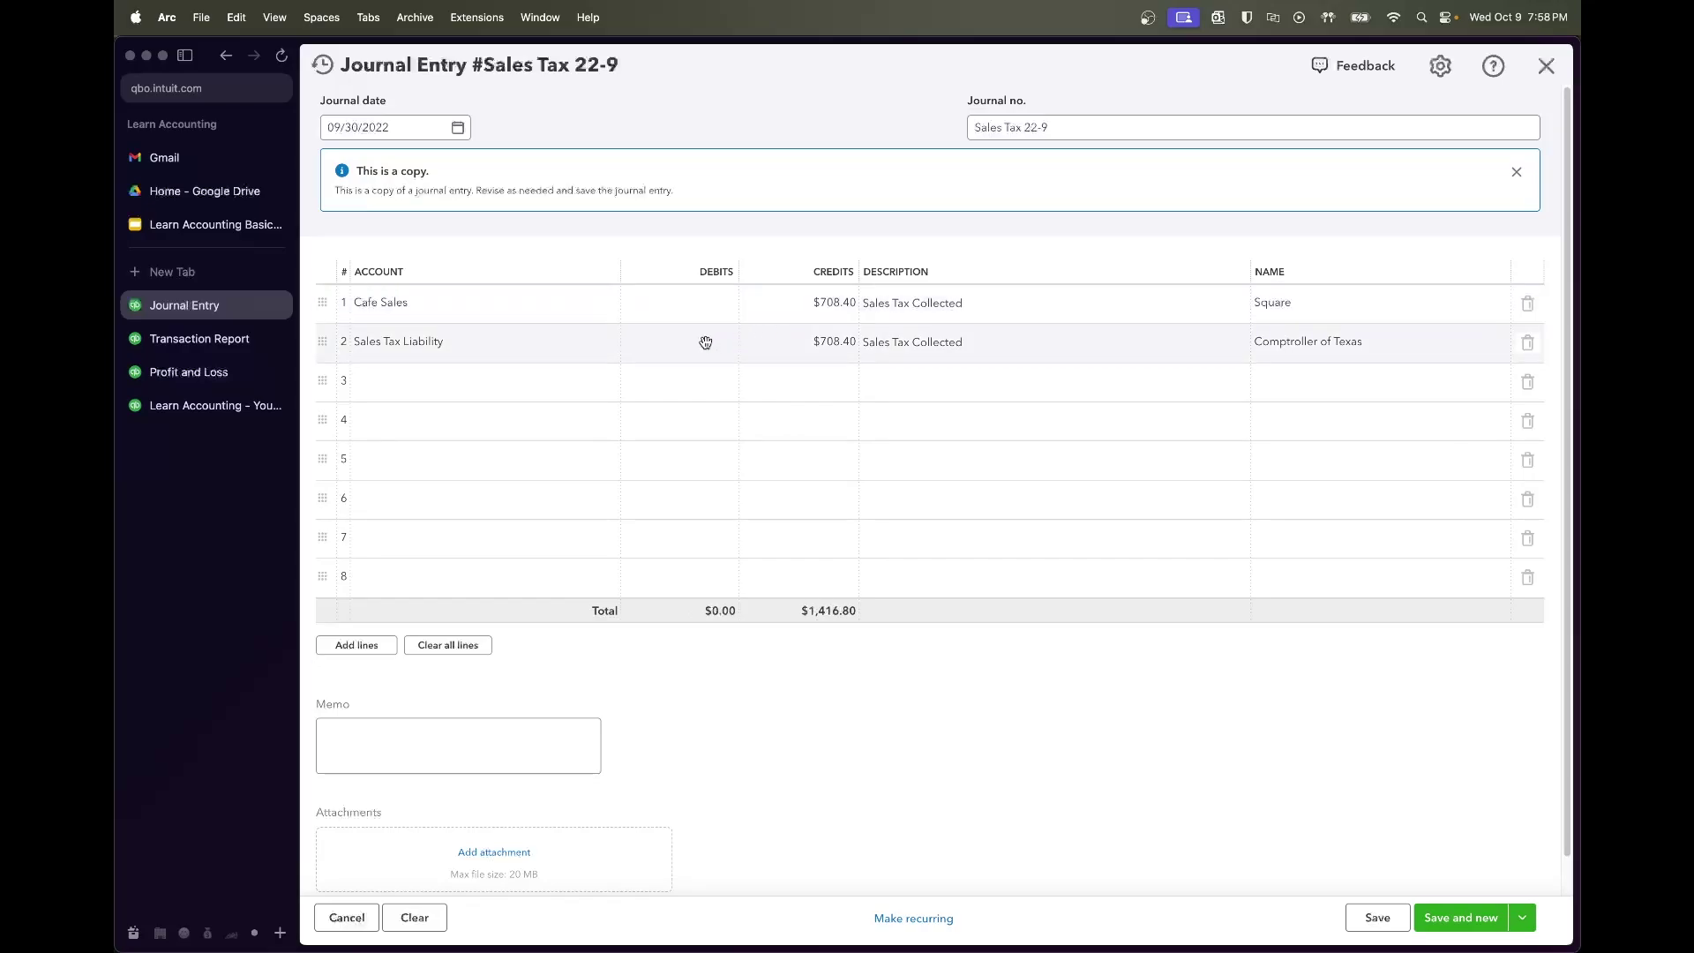
{"action": "type", "text": "709.4"}
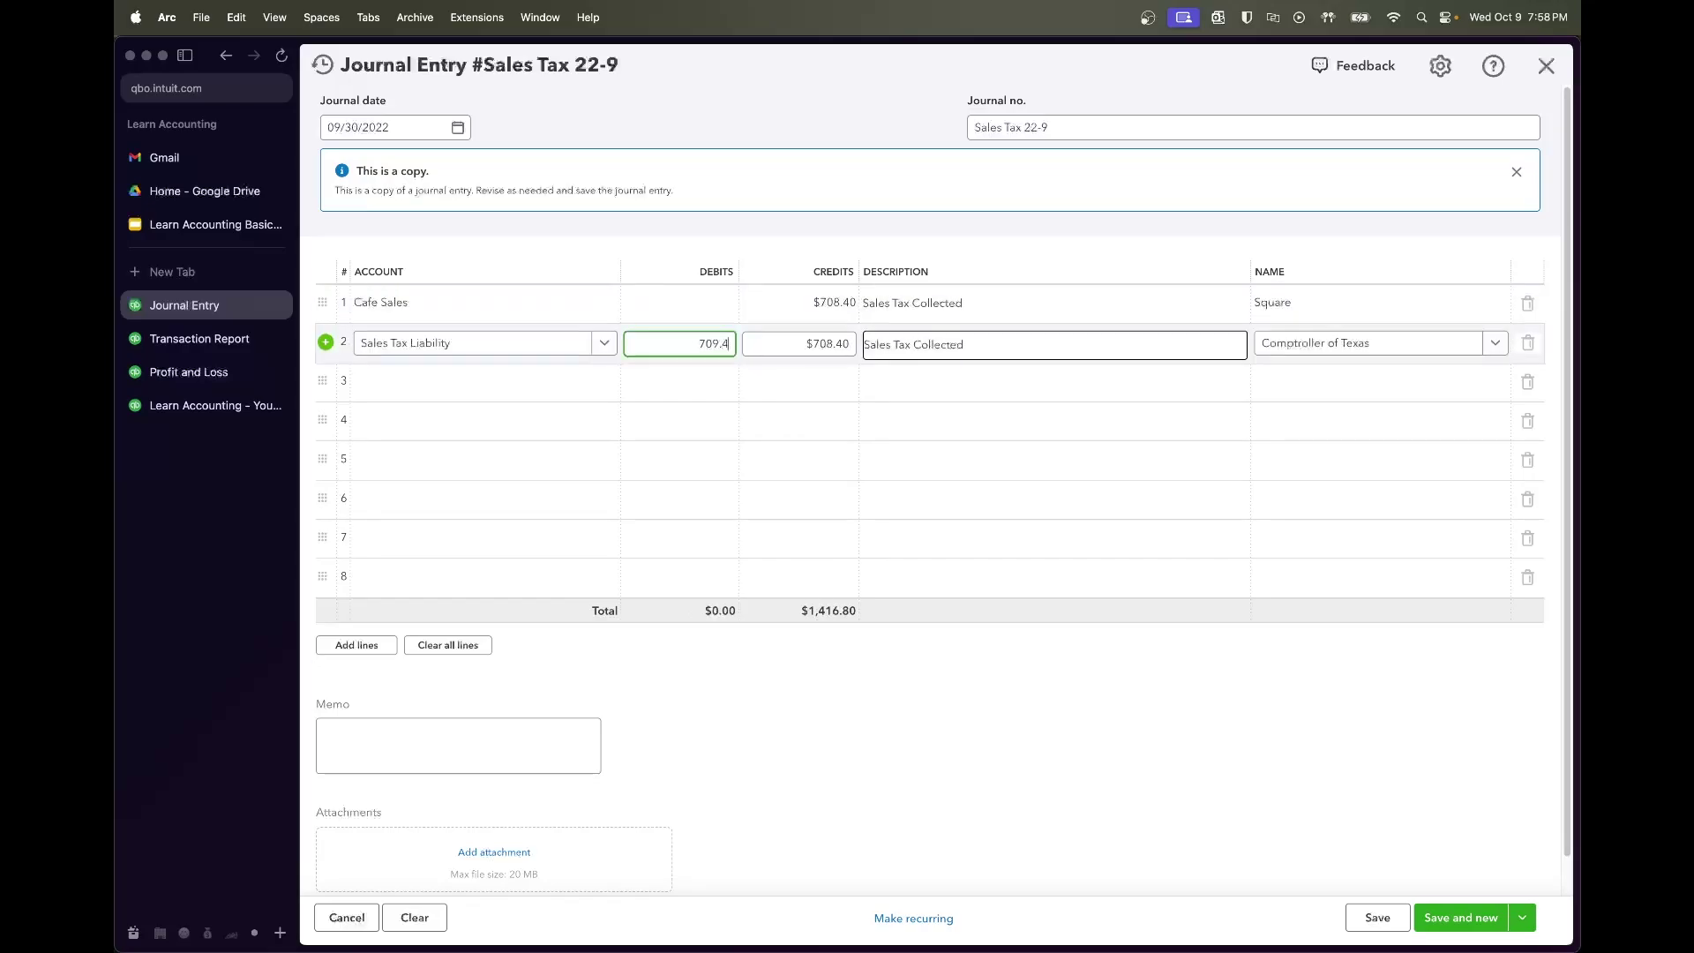
{"action": "key", "text": "Tab"}
{"action": "left_click", "coordinate": [777, 657]}
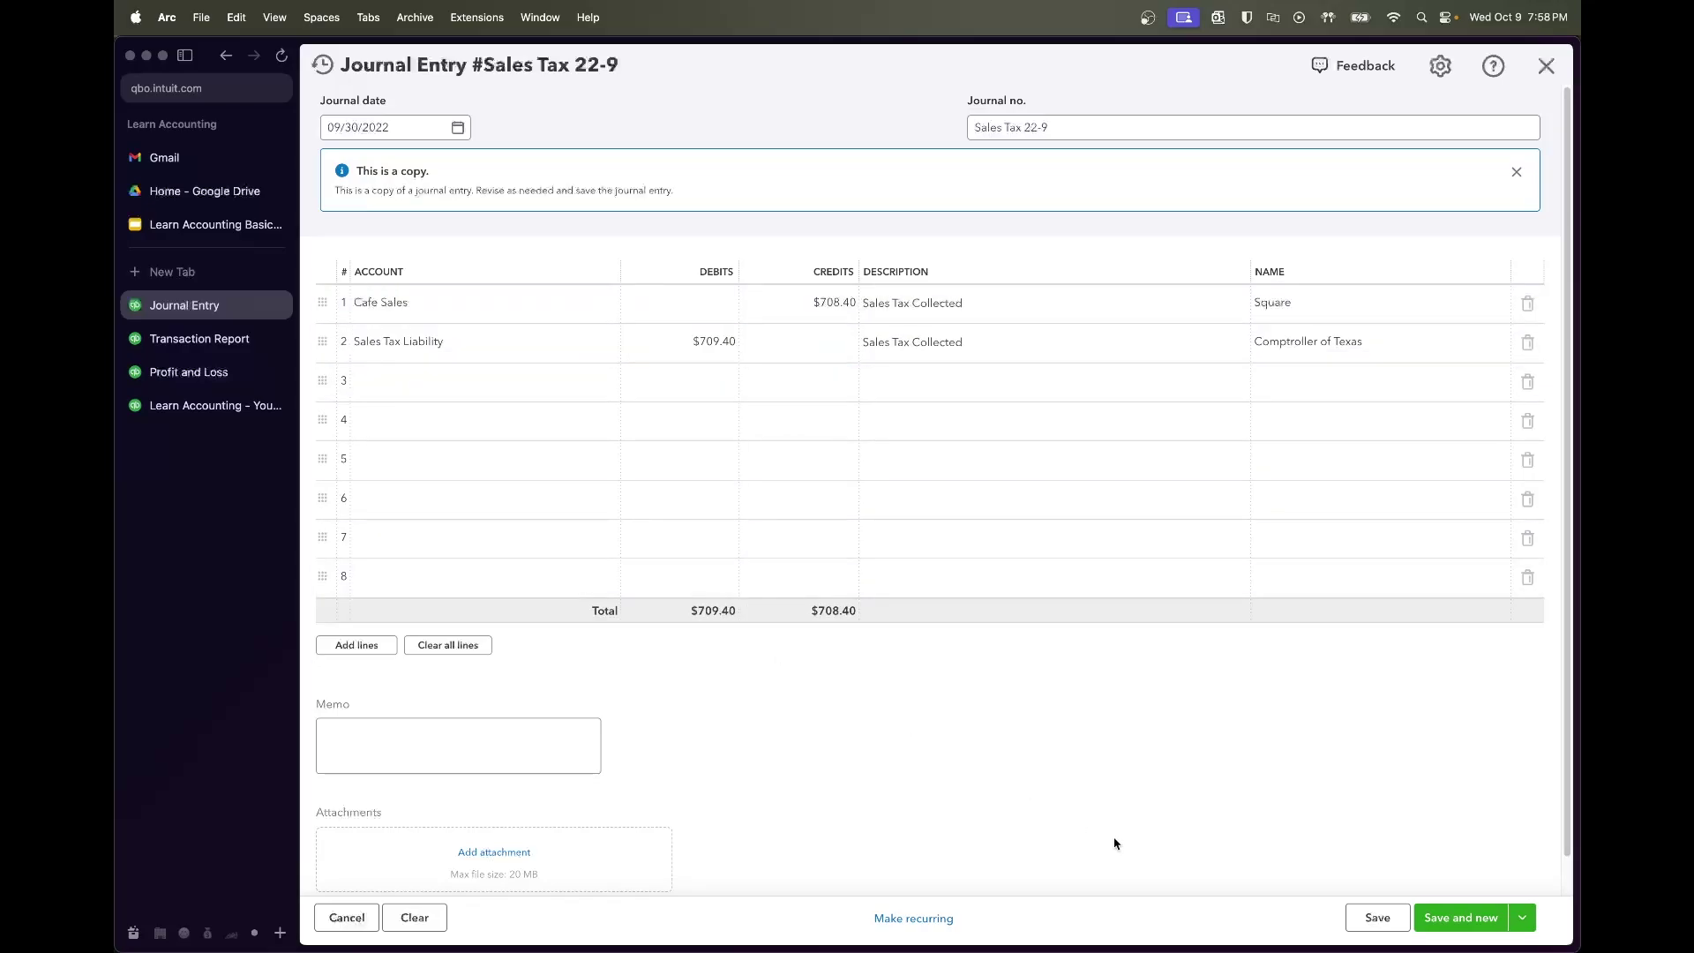
{"action": "left_click", "coordinate": [1354, 915]}
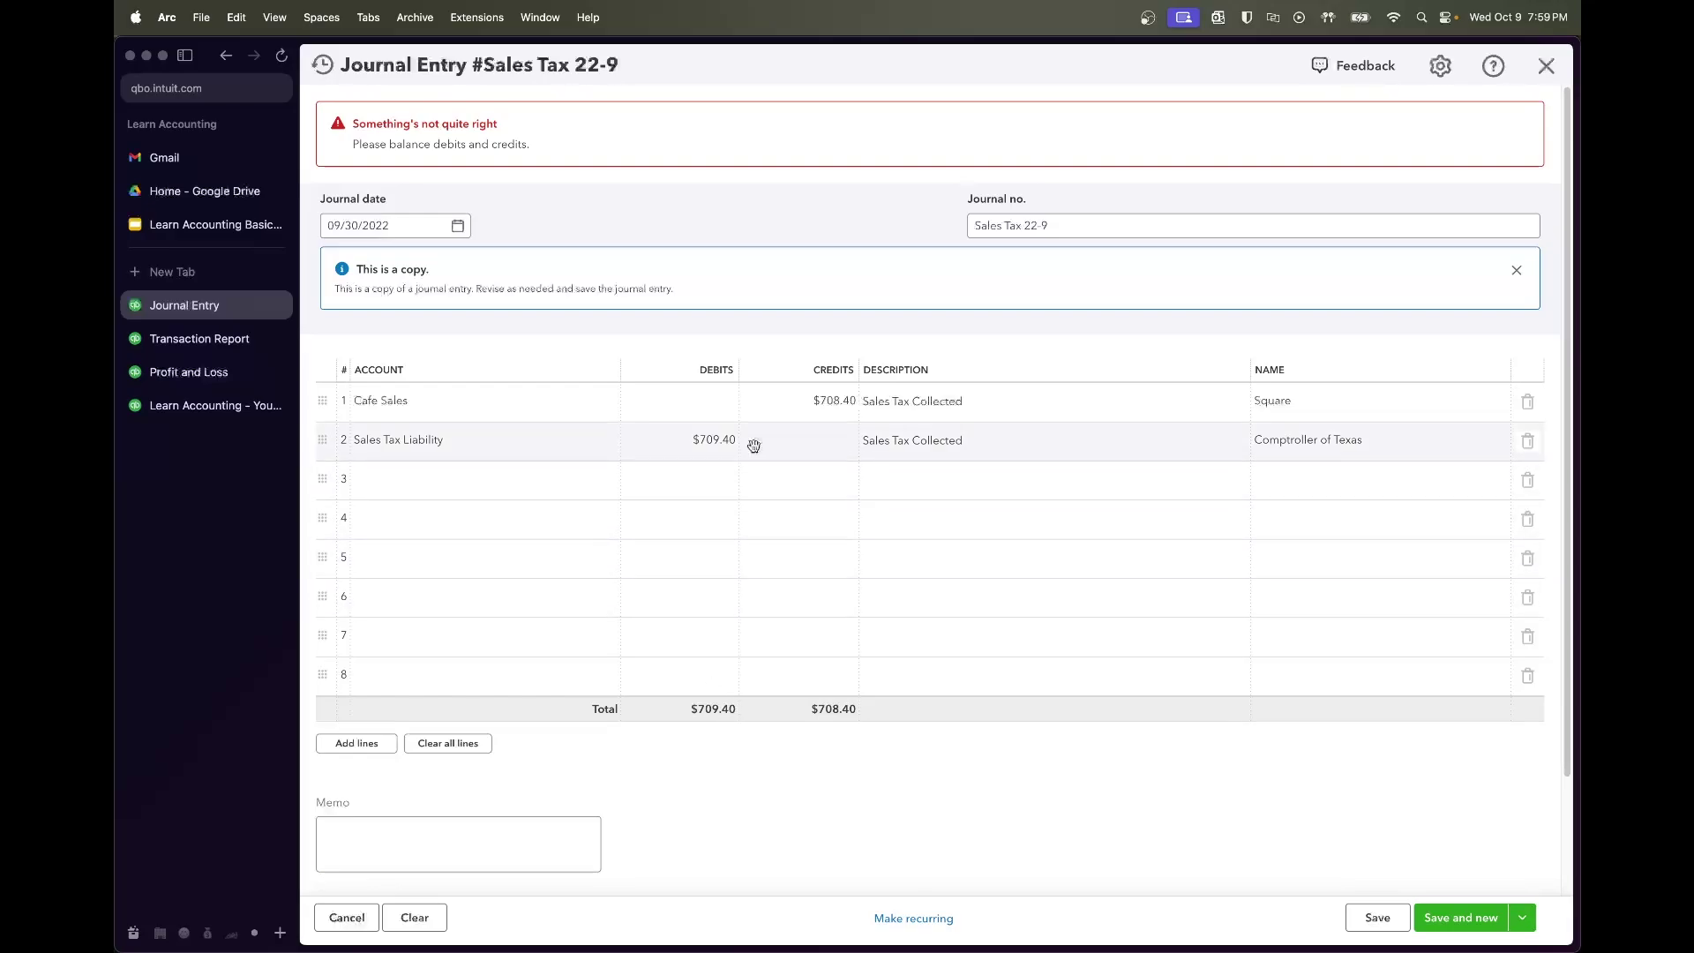
Correct the Sales Tax Liability debit to 708.40 and save journal entry Sales Tax 22-9
{"action": "left_click", "coordinate": [695, 446]}
{"action": "type", "text": "70"}
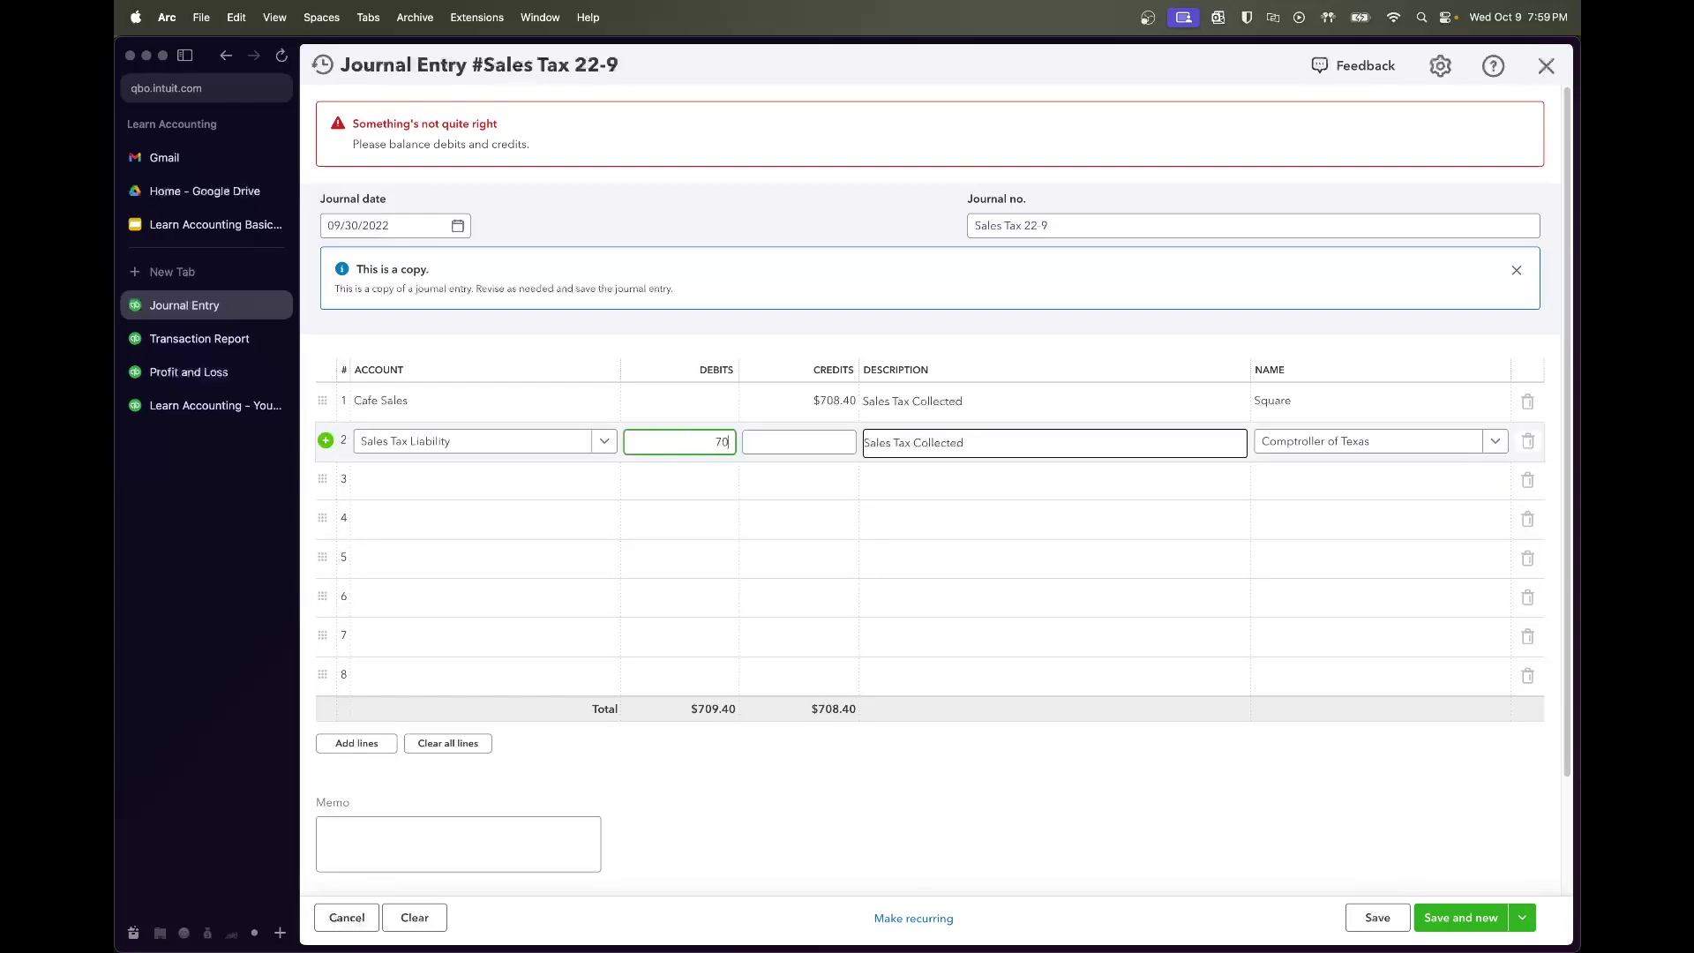
{"action": "type", "text": "8.40"}
{"action": "key", "text": "Tab"}
{"action": "left_click", "coordinate": [746, 712]}
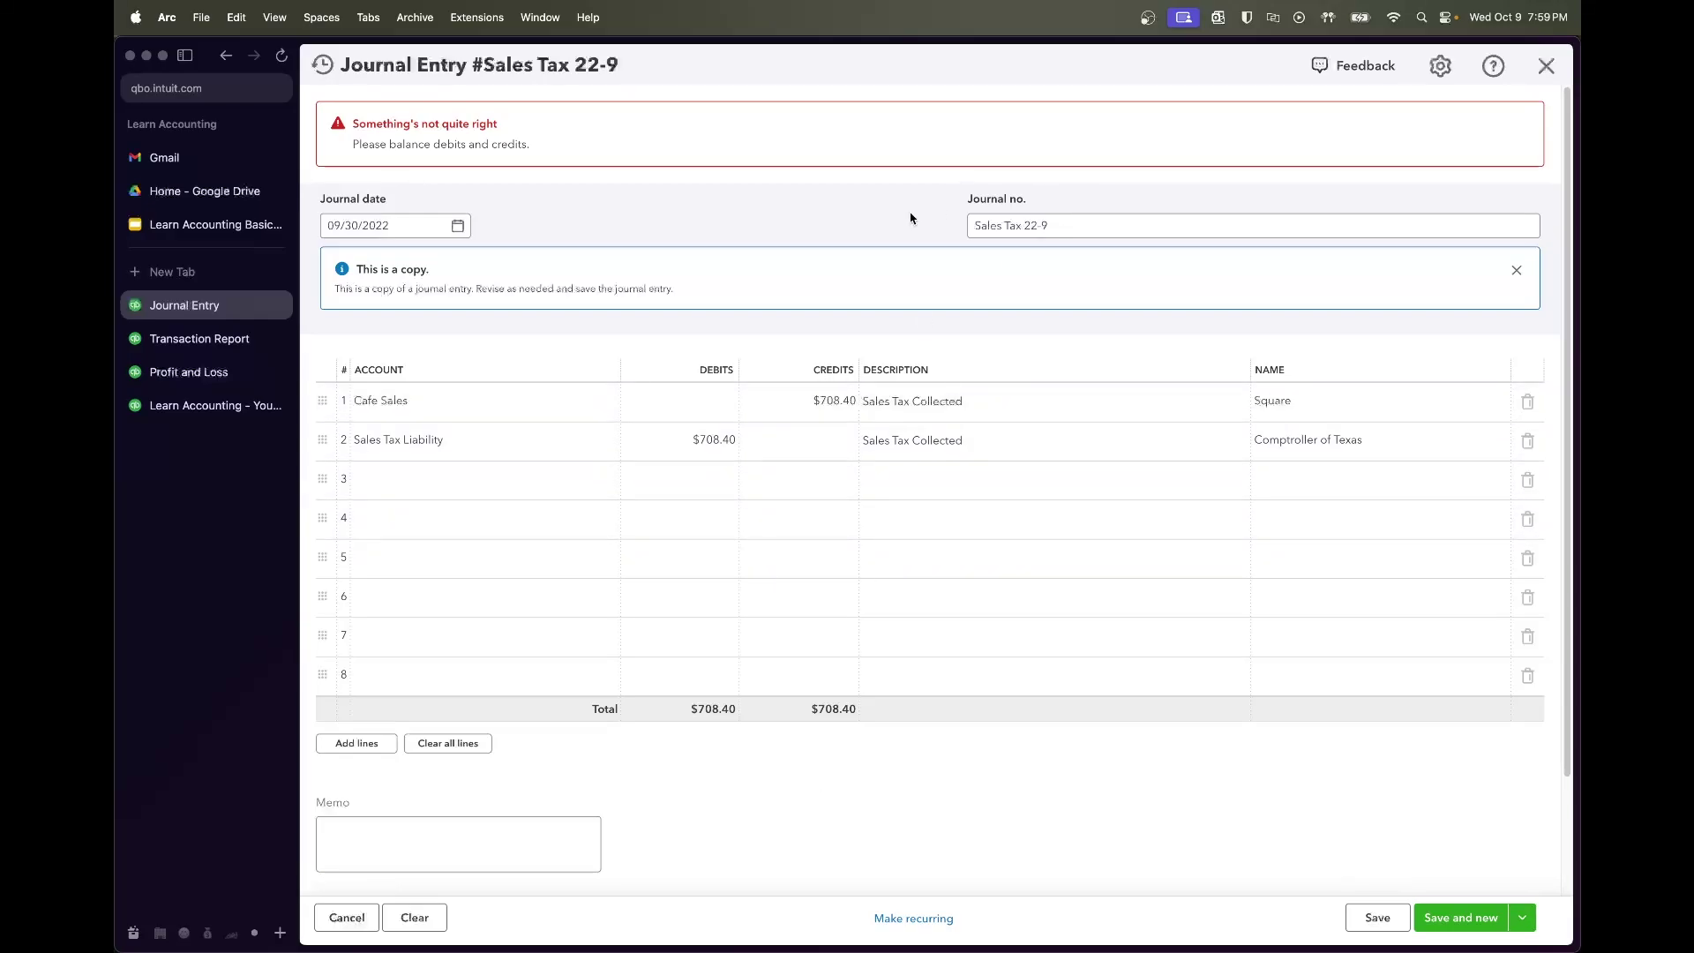
{"action": "scroll", "coordinate": [704, 277], "scroll_direction": "down", "scroll_amount": 2}
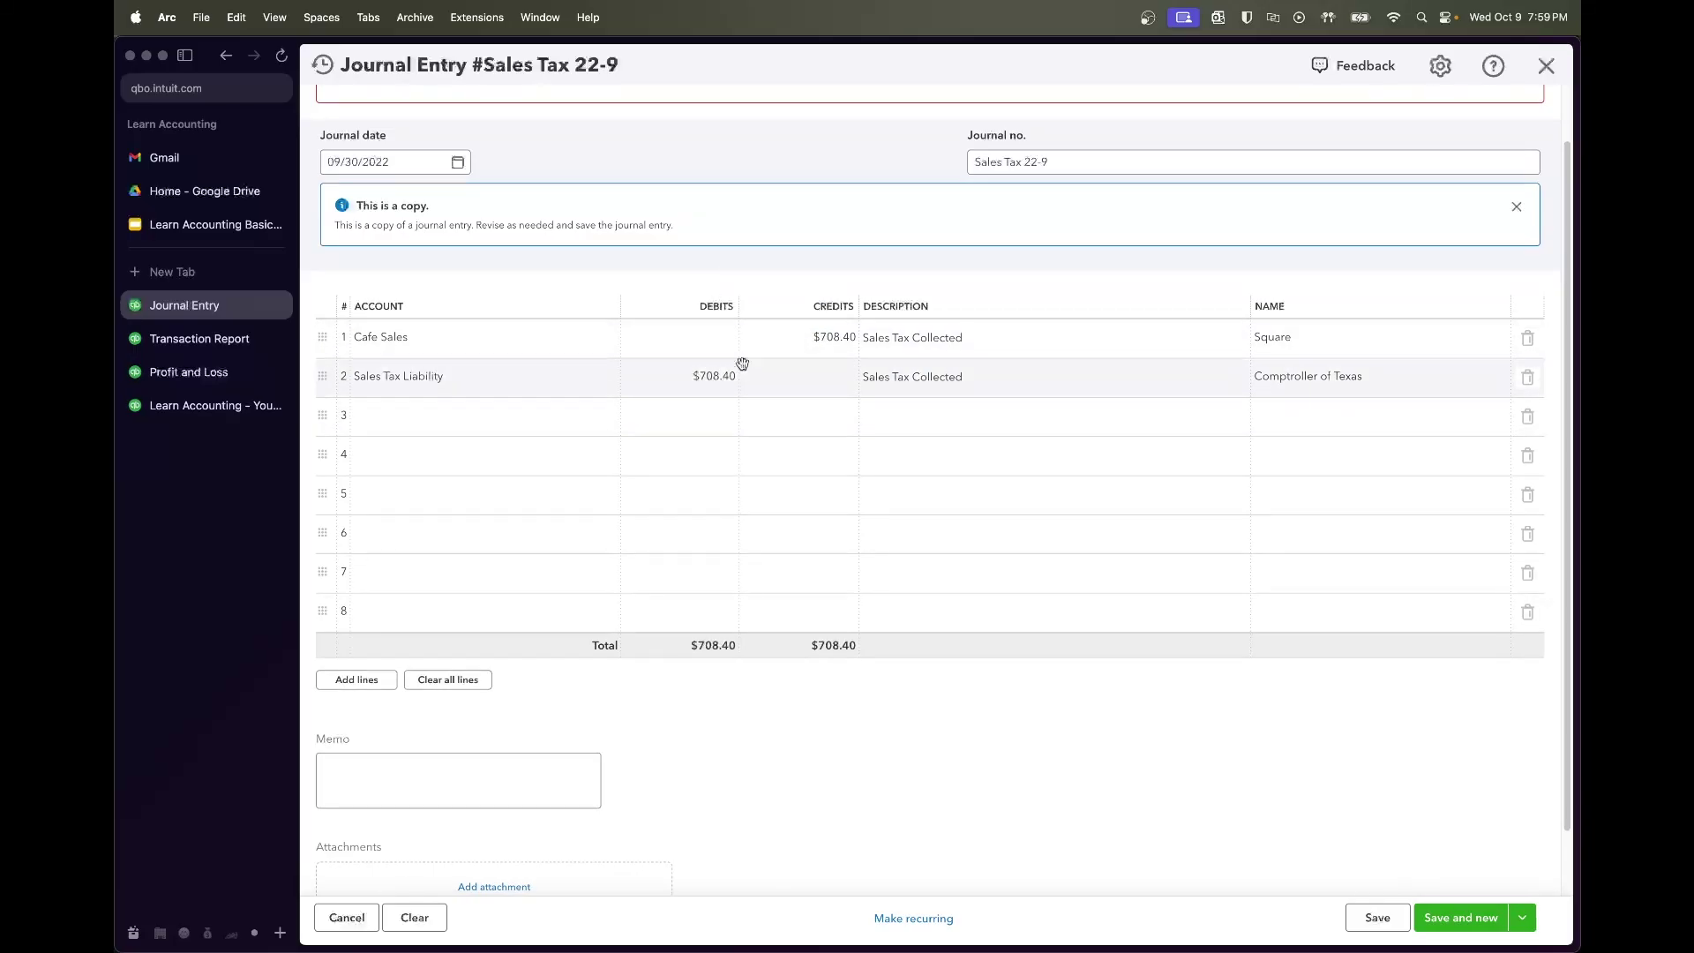
{"action": "left_click", "coordinate": [1382, 922]}
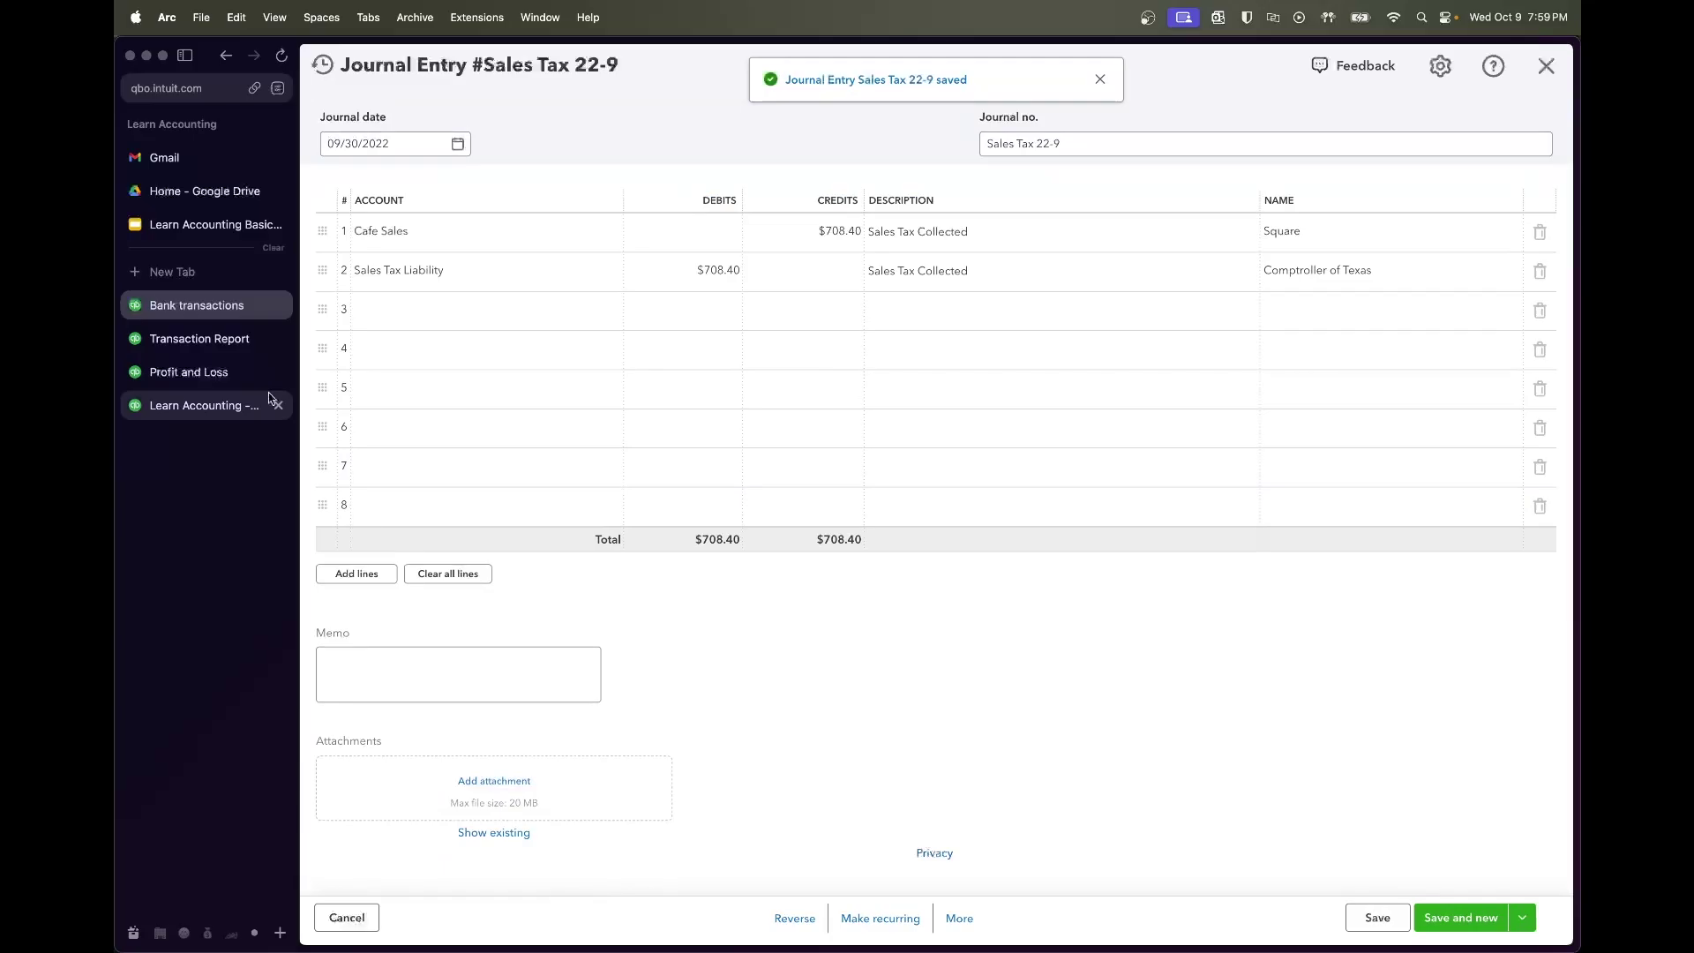
Refresh the Transaction Report and rerun the Profit and Loss to check how the reversed entry affects Sales Tax Liability and September Cafe Sales
{"action": "left_click", "coordinate": [225, 346]}
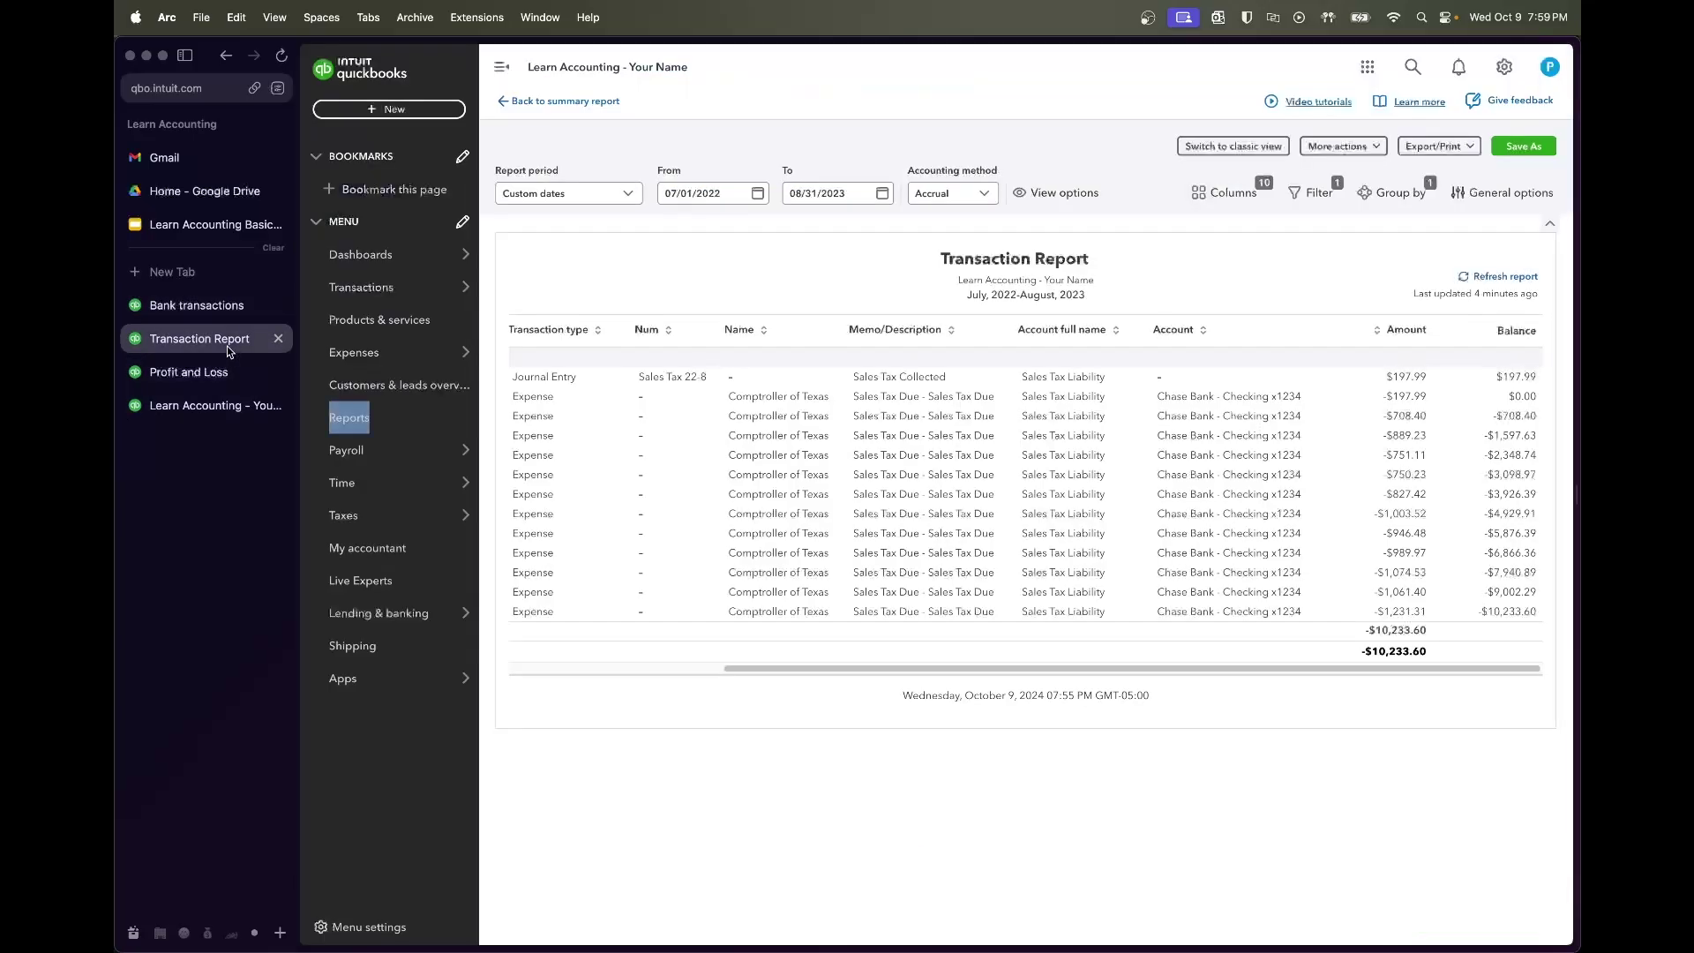
{"action": "left_click", "coordinate": [1500, 276]}
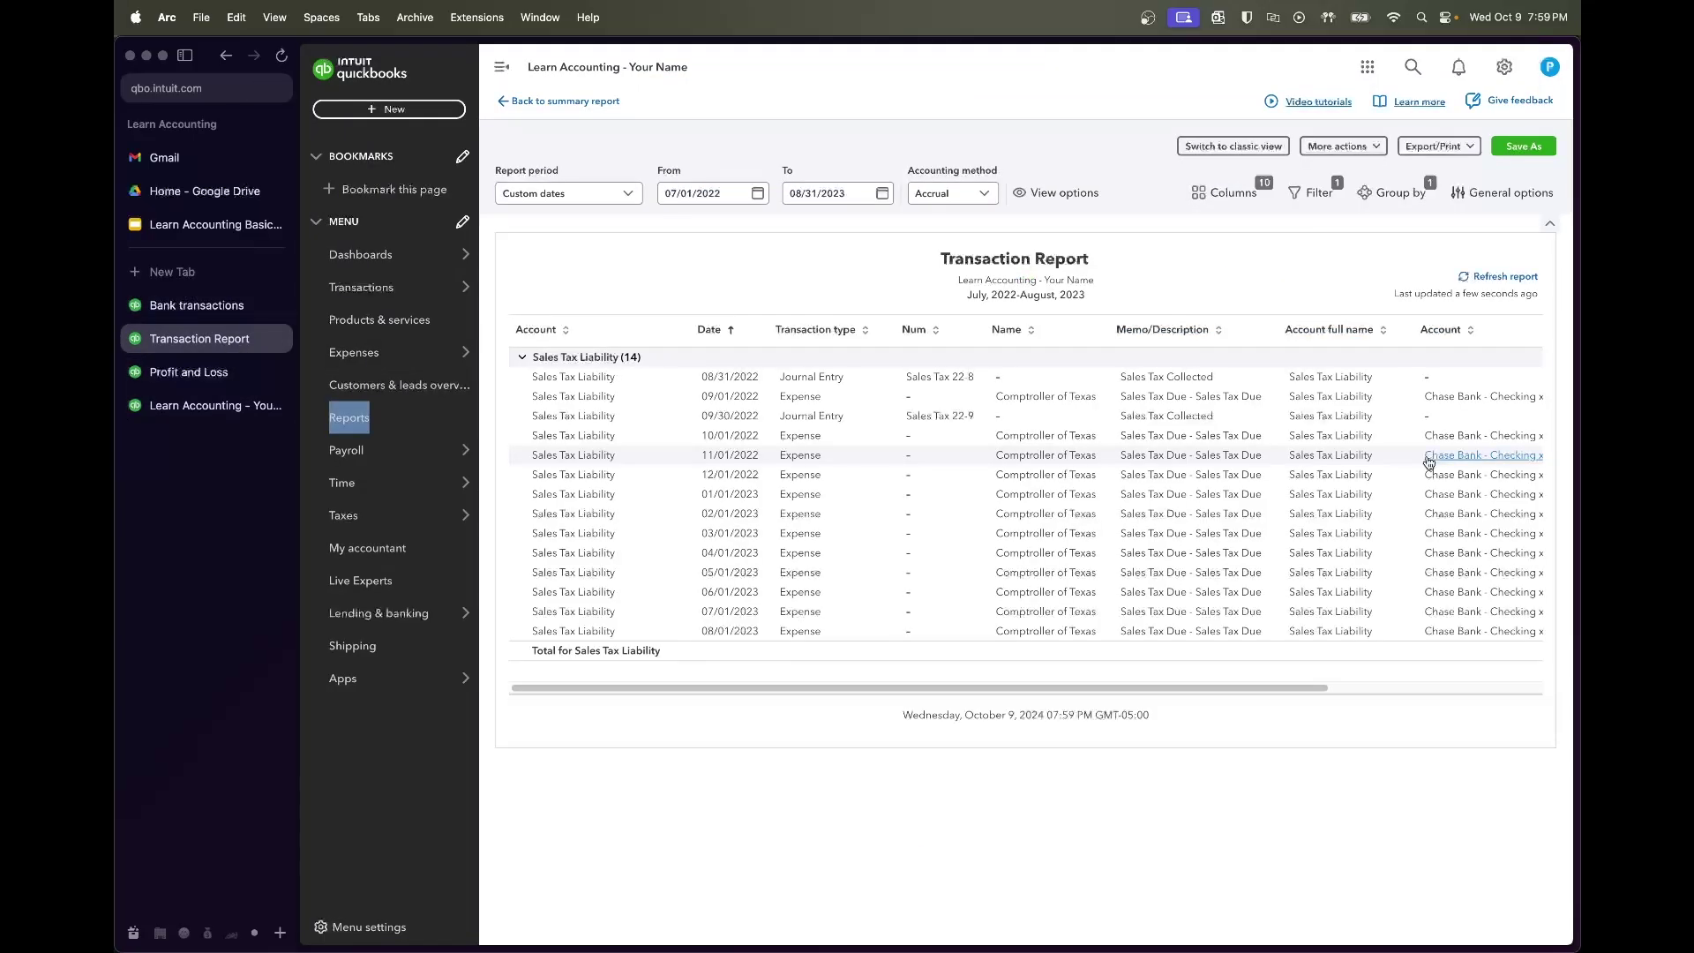
{"action": "scroll", "coordinate": [1403, 424], "scroll_direction": "right", "scroll_amount": 5}
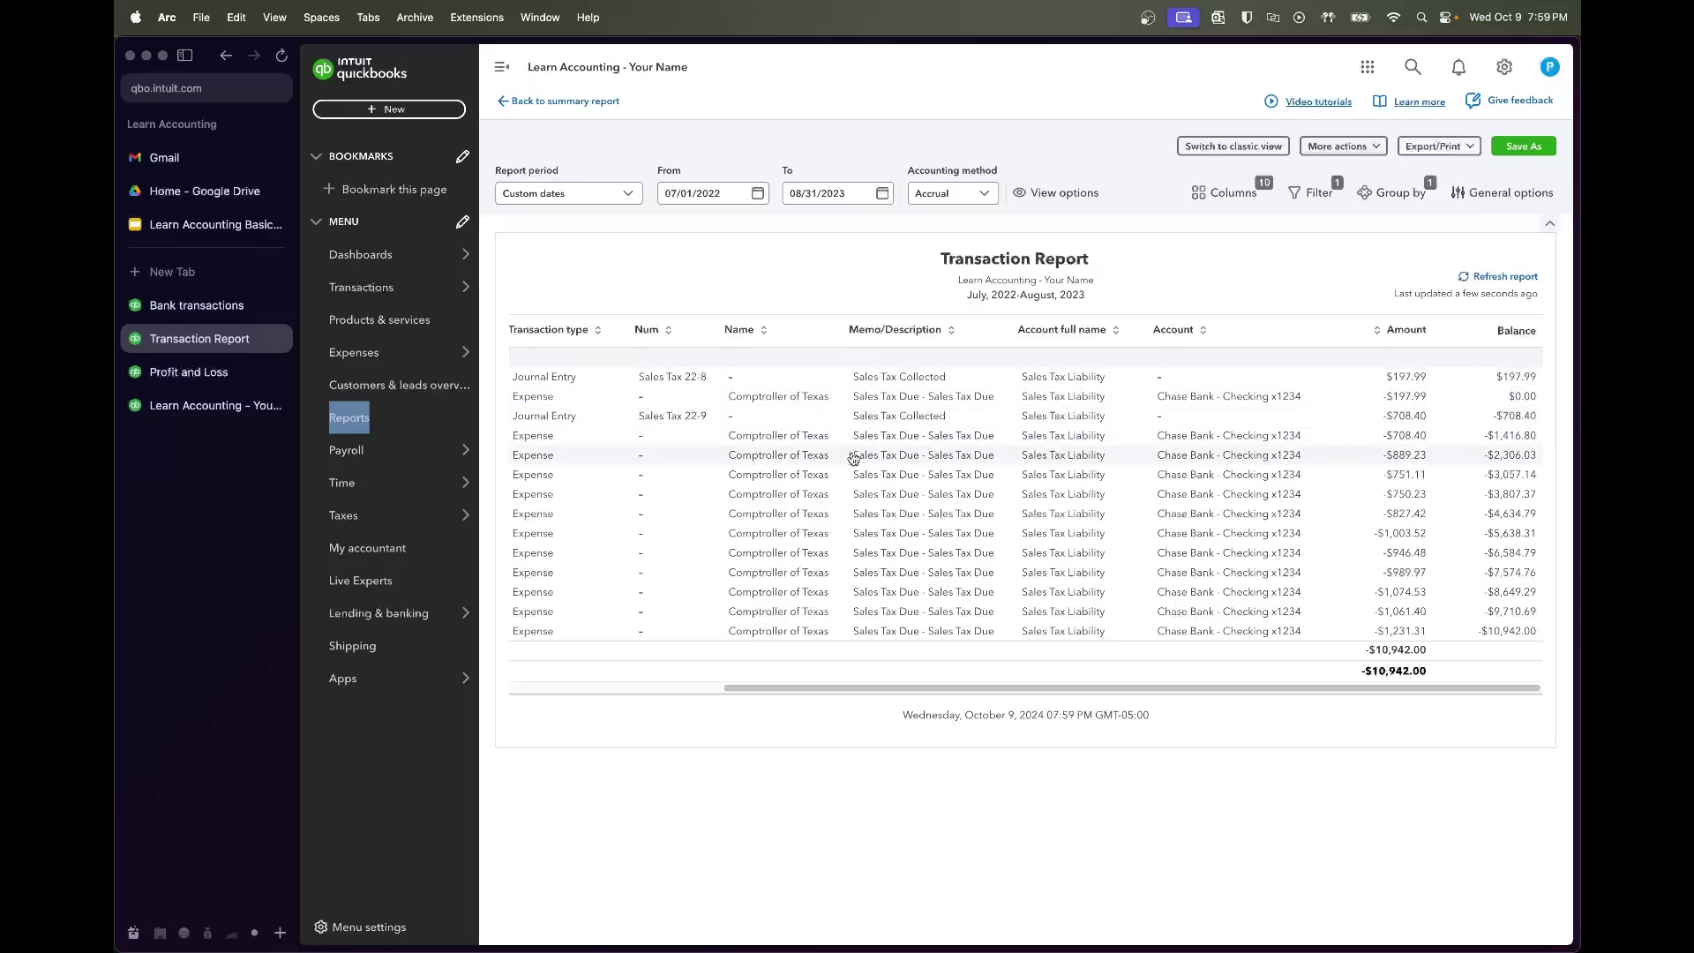
{"action": "left_click", "coordinate": [188, 371]}
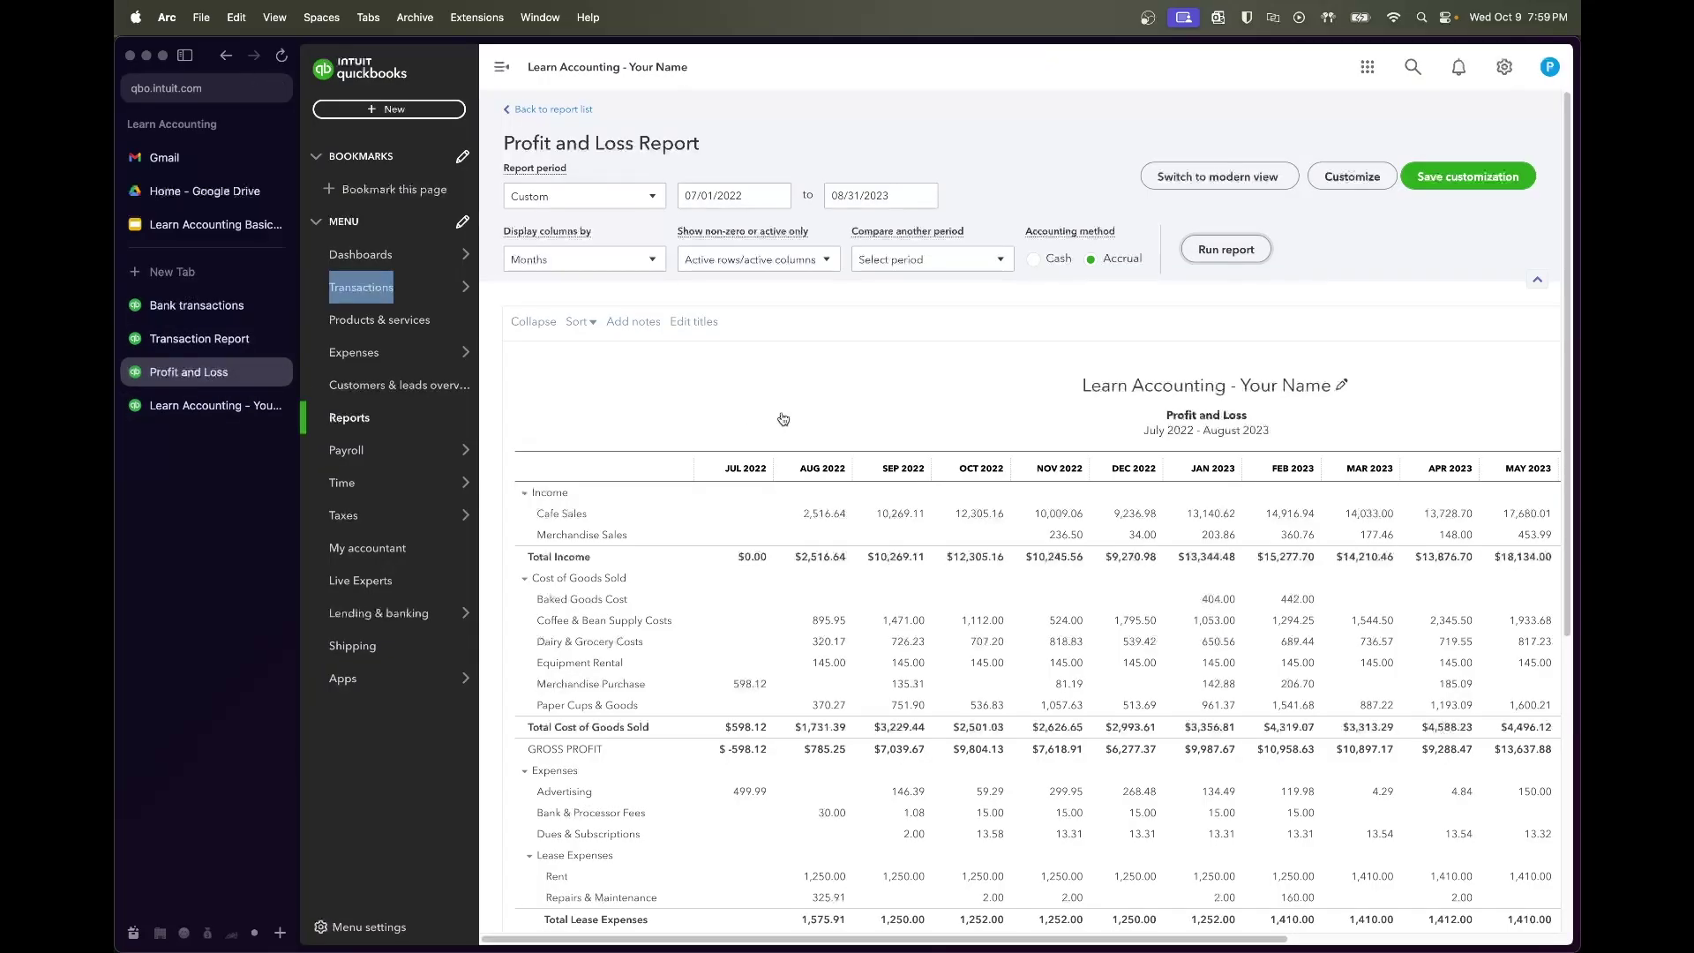
{"action": "left_click", "coordinate": [1225, 248]}
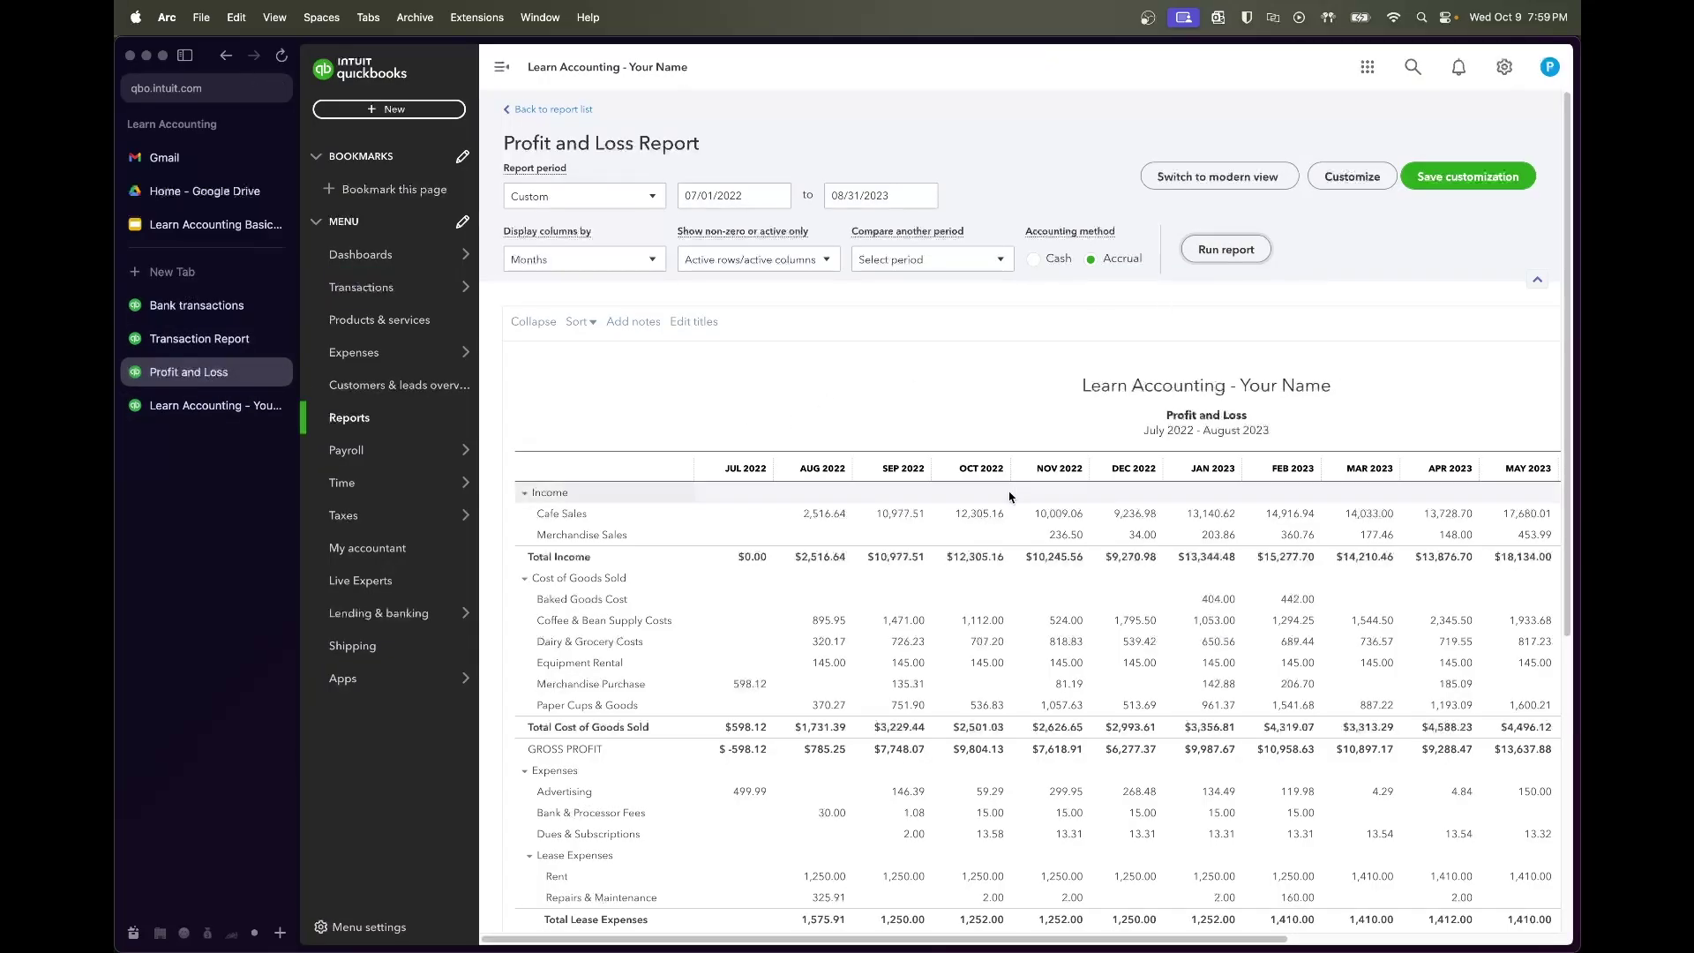
{"action": "scroll", "coordinate": [953, 485], "scroll_direction": "down", "scroll_amount": 1}
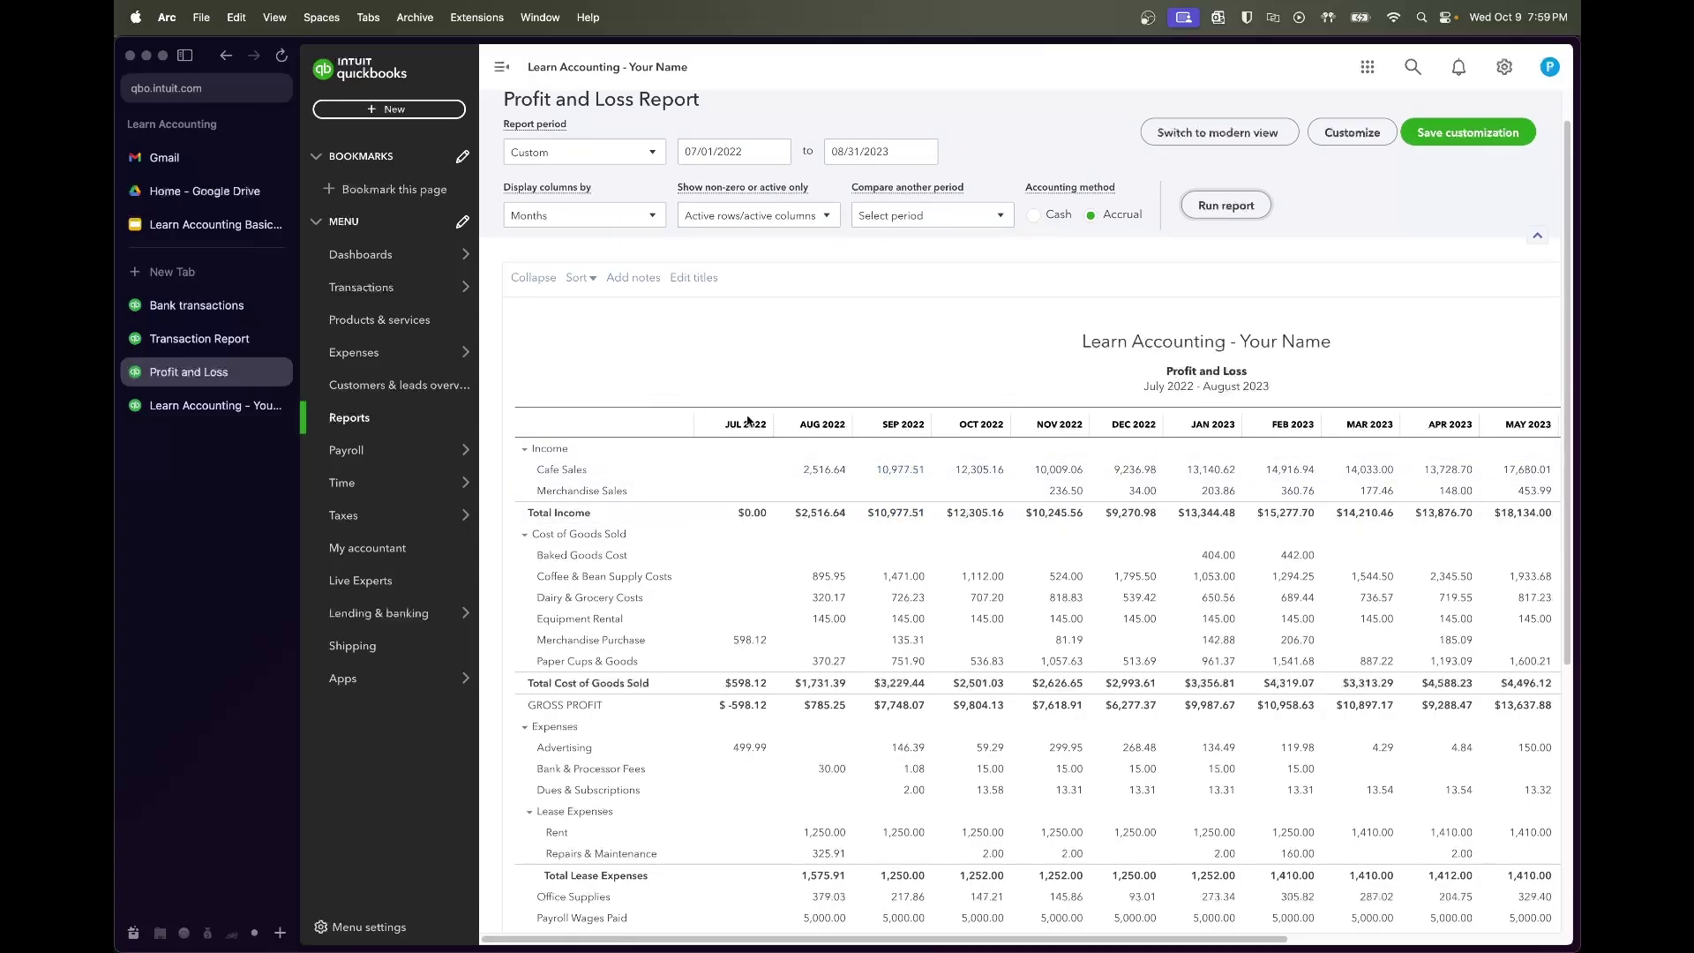
Close the saved entry and reopen Sales Tax 22-9, dated 09/30/2022, from the recent entries list of a new journal entry
{"action": "left_click", "coordinate": [184, 308]}
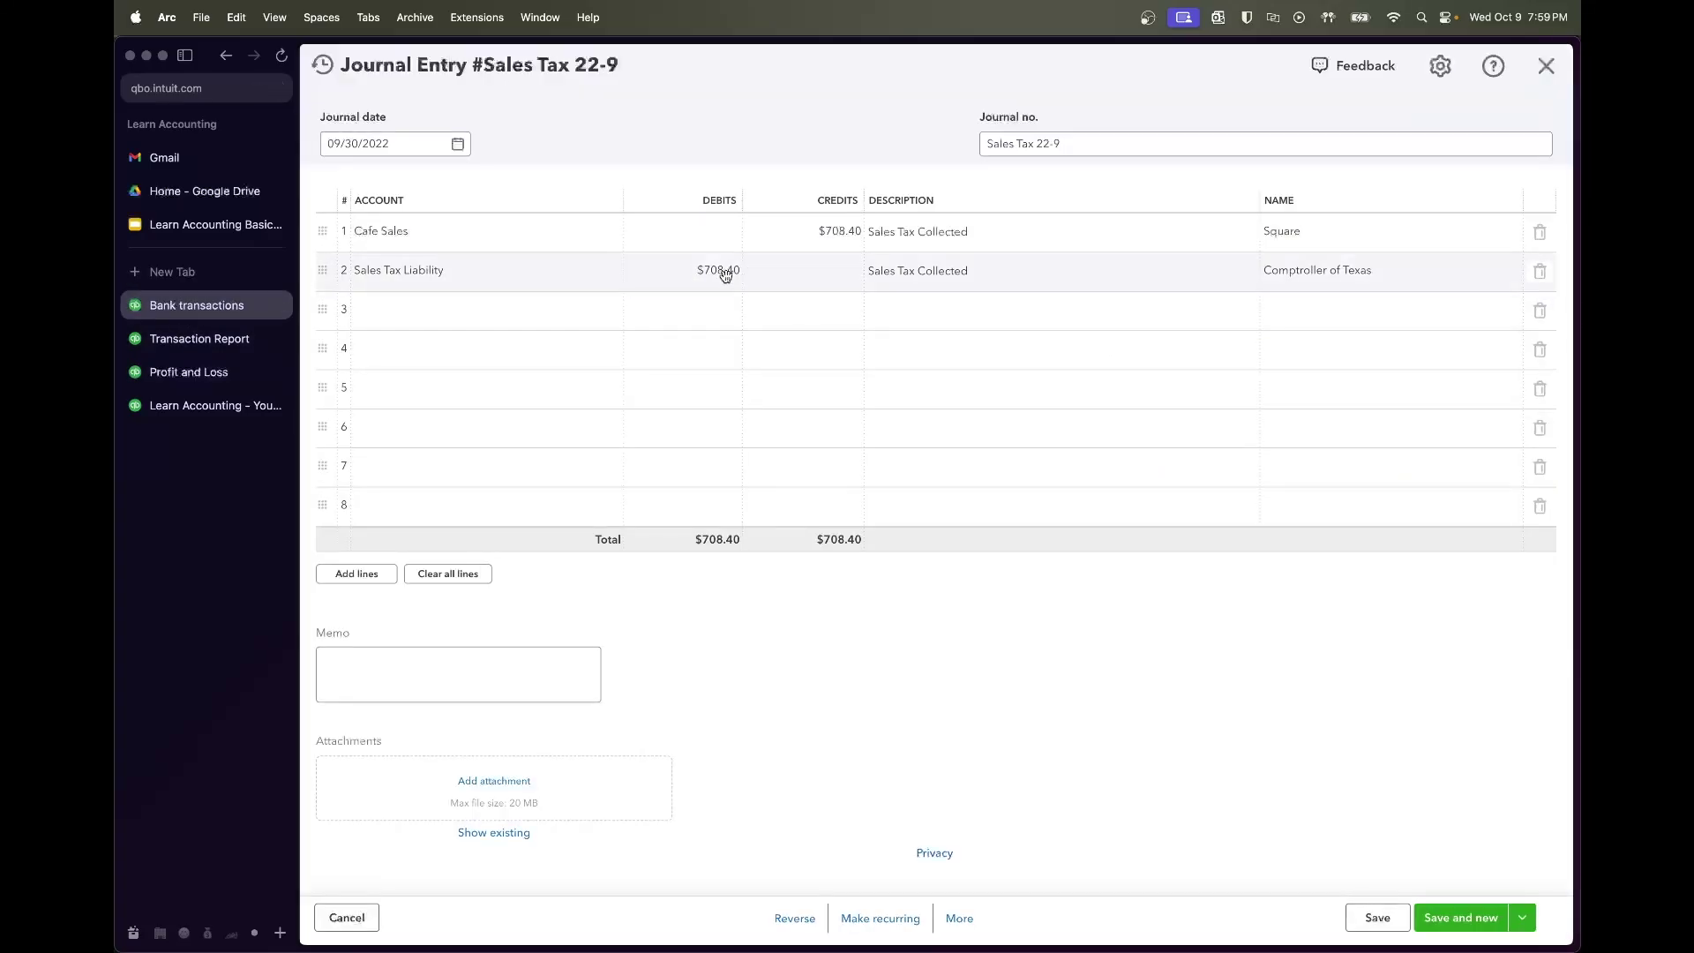
{"action": "left_click", "coordinate": [1545, 65]}
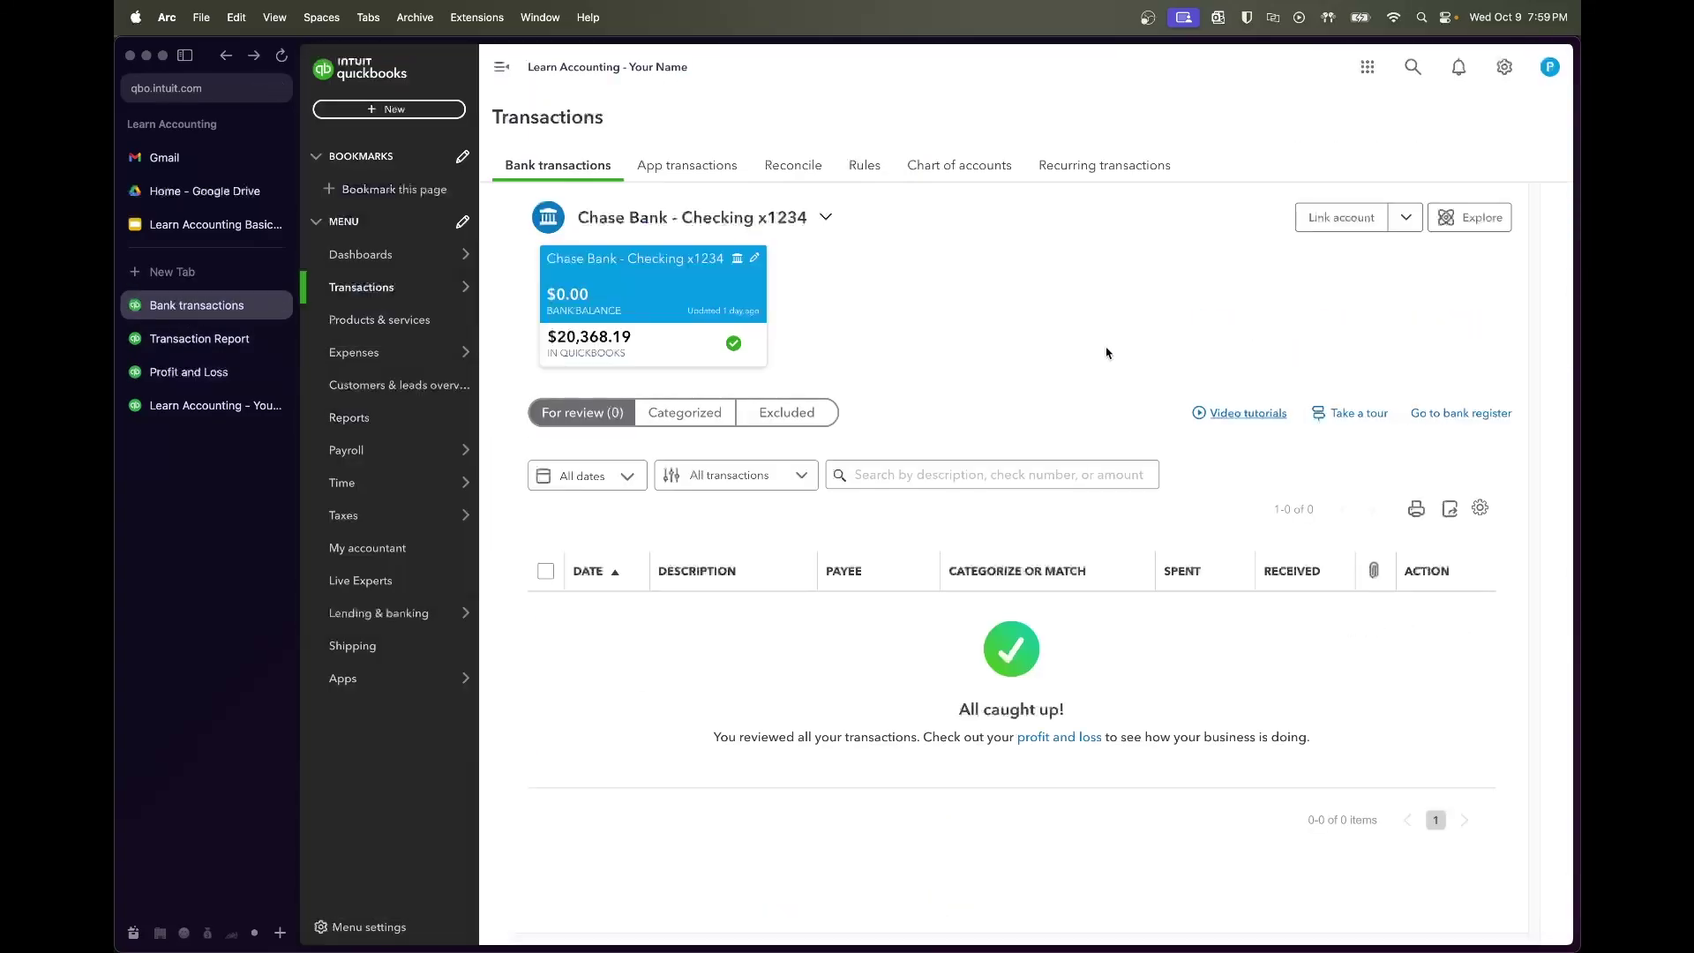
{"action": "left_click", "coordinate": [413, 110]}
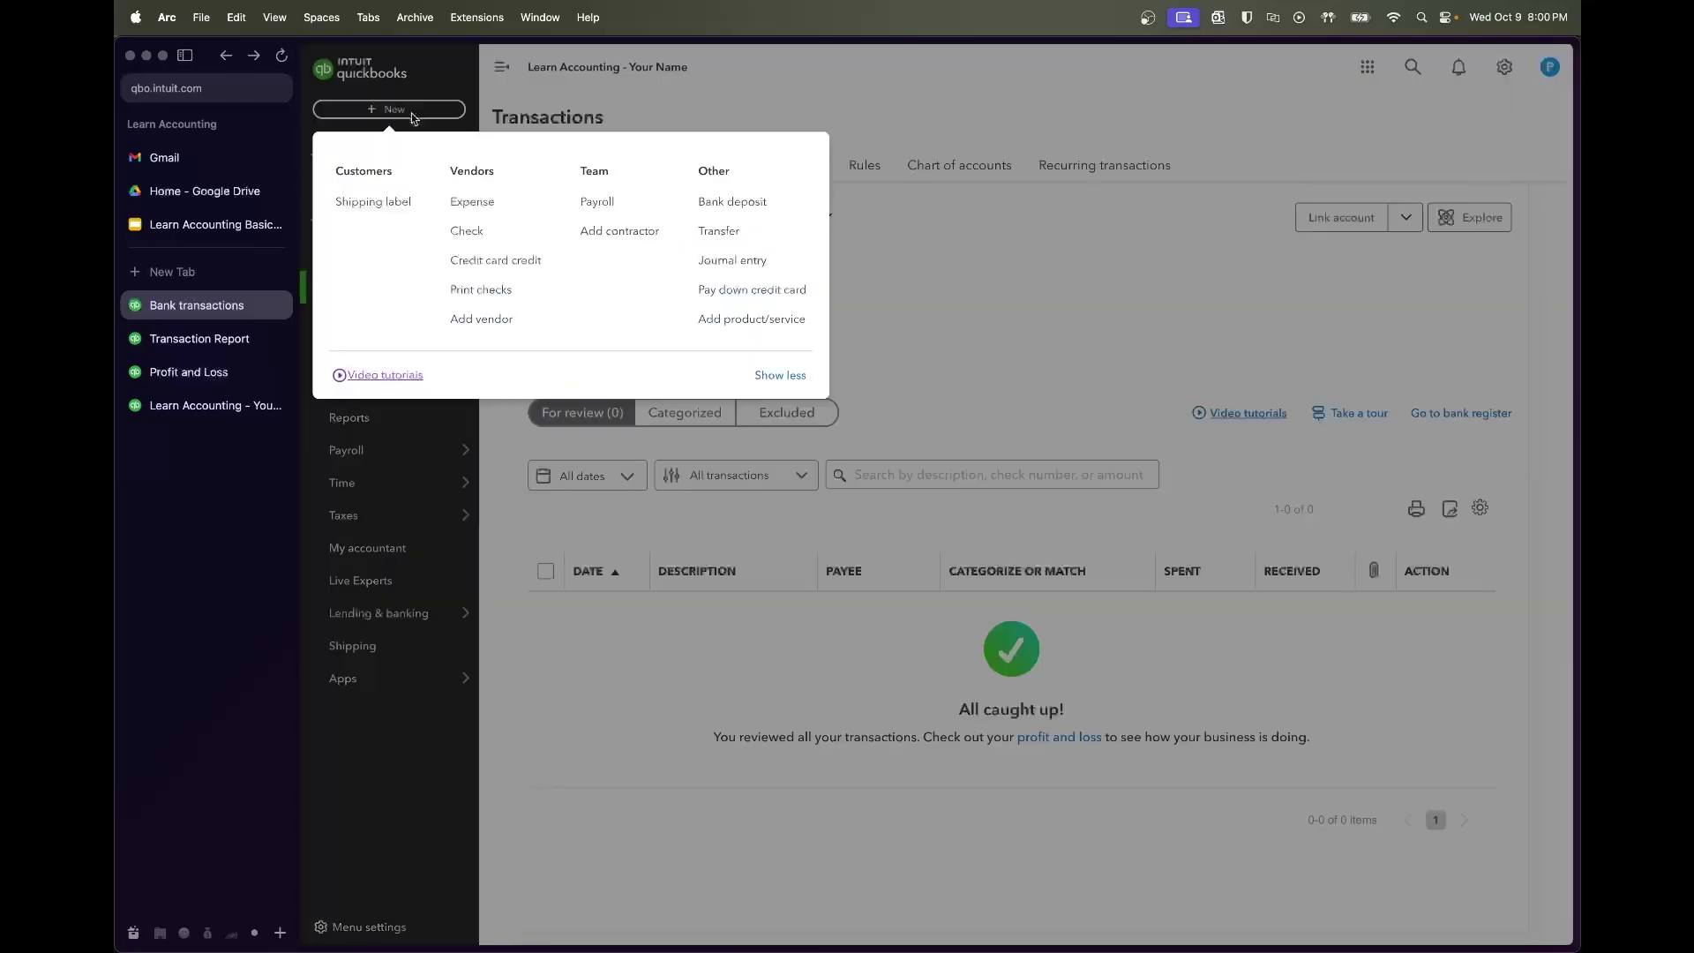
{"action": "left_click", "coordinate": [737, 259]}
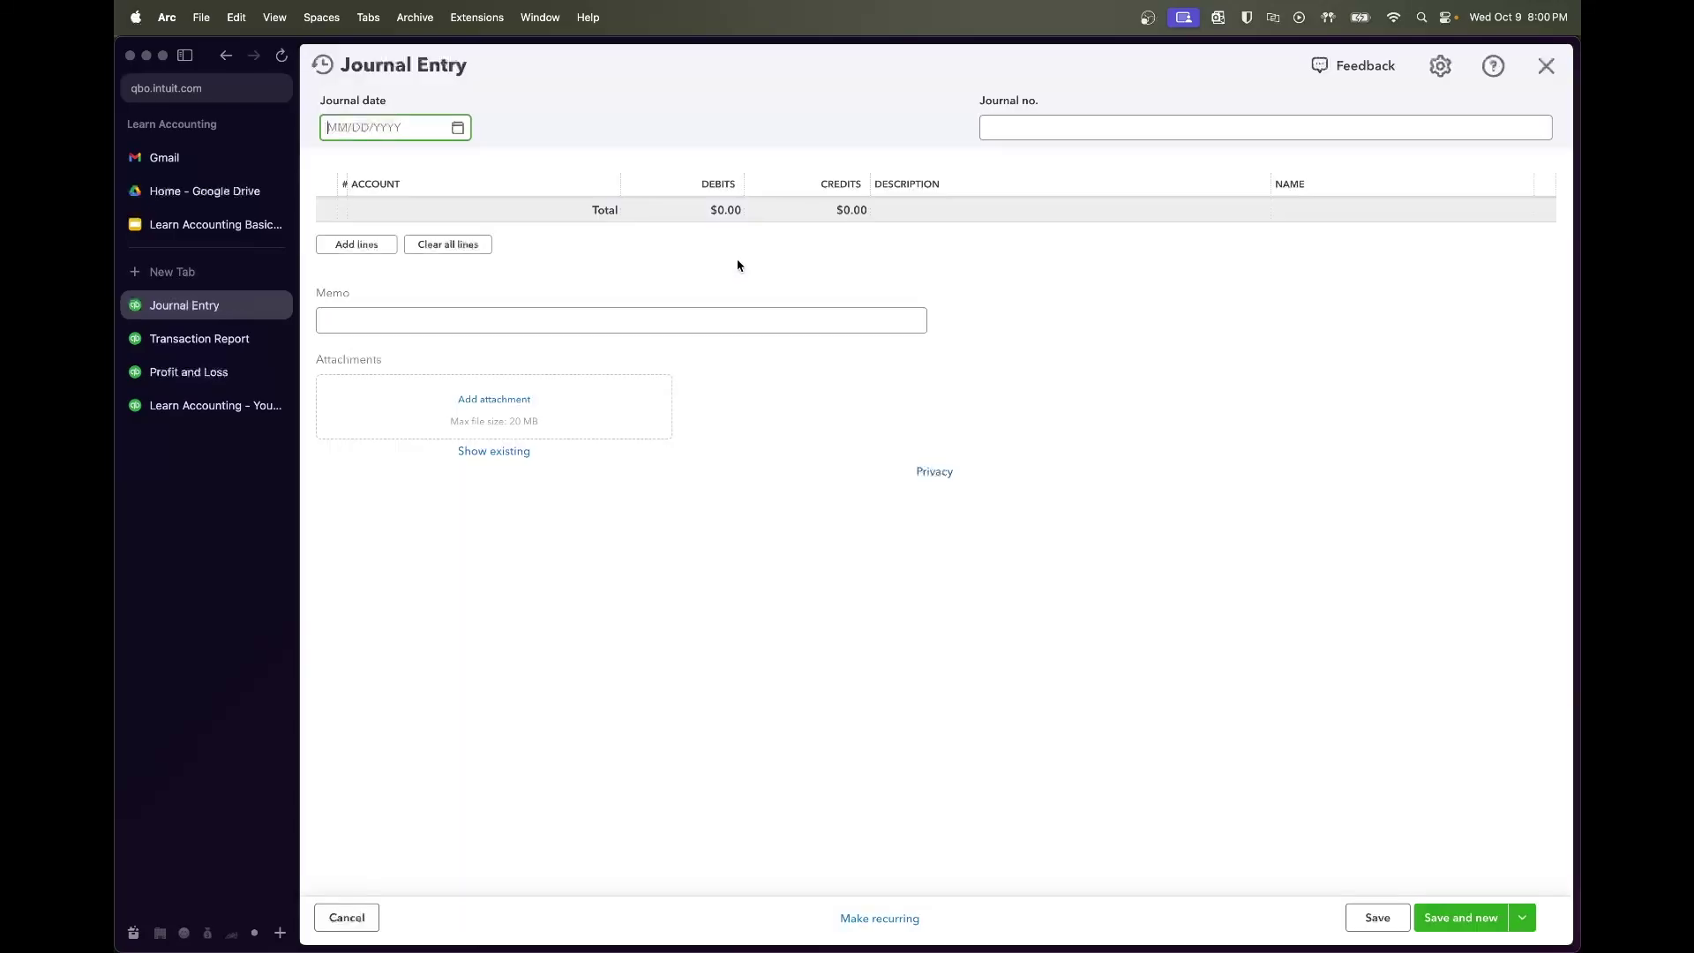
{"action": "left_click", "coordinate": [323, 64]}
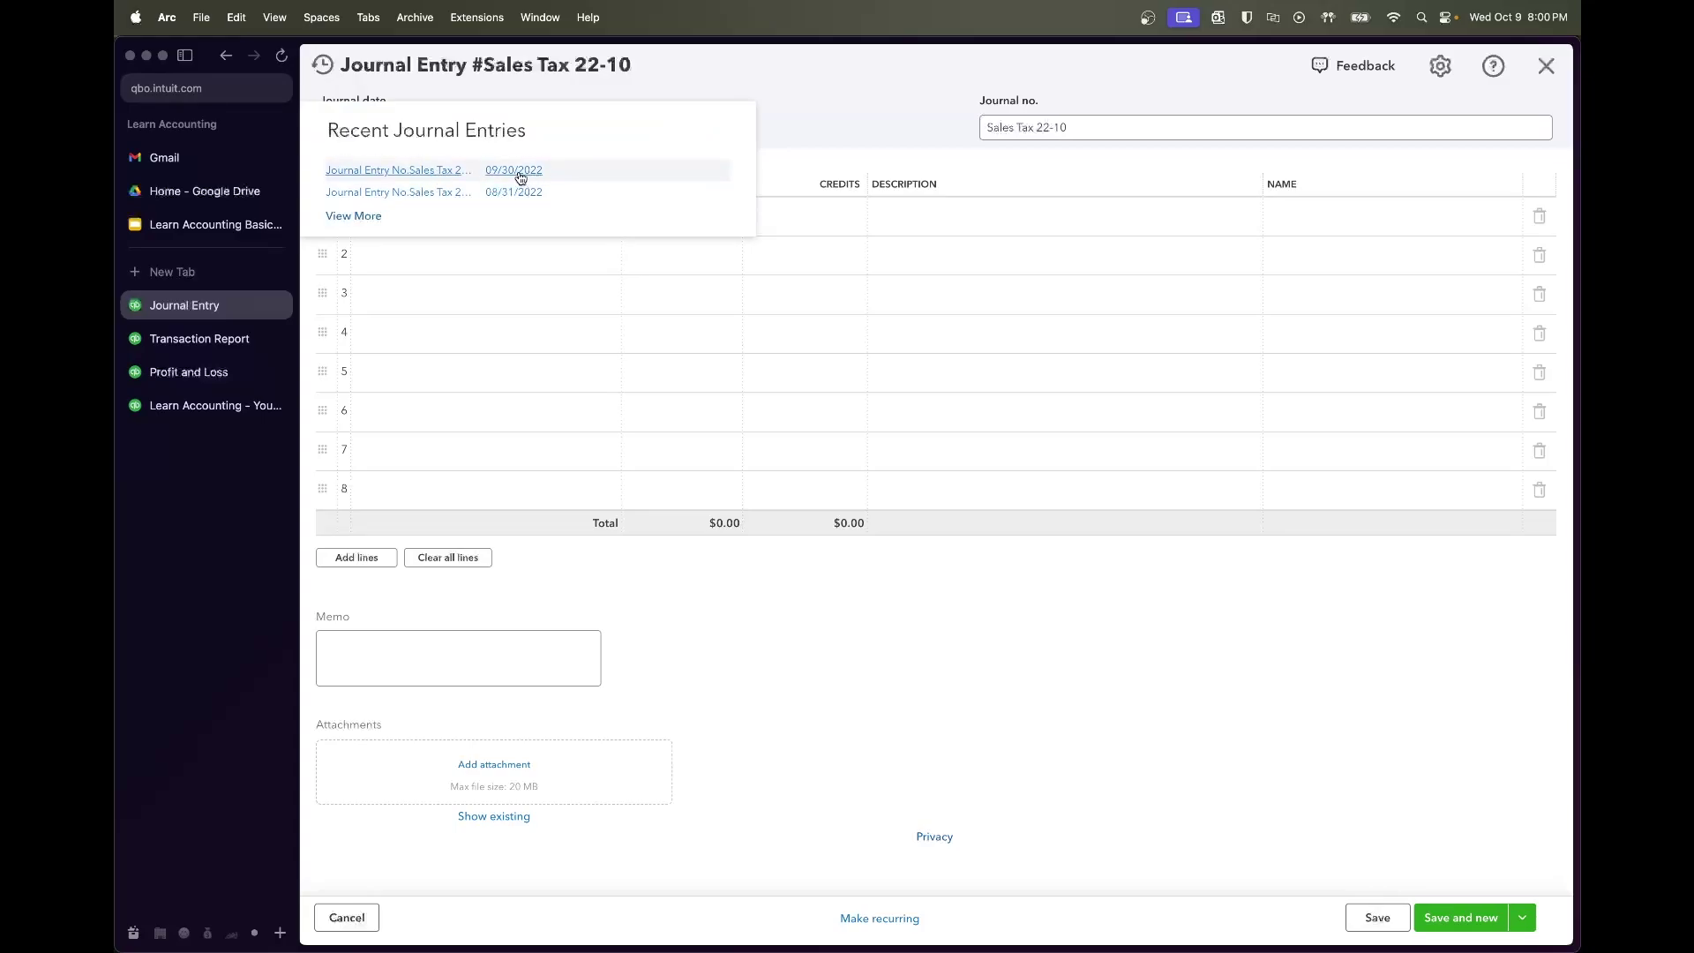
{"action": "left_click", "coordinate": [424, 172]}
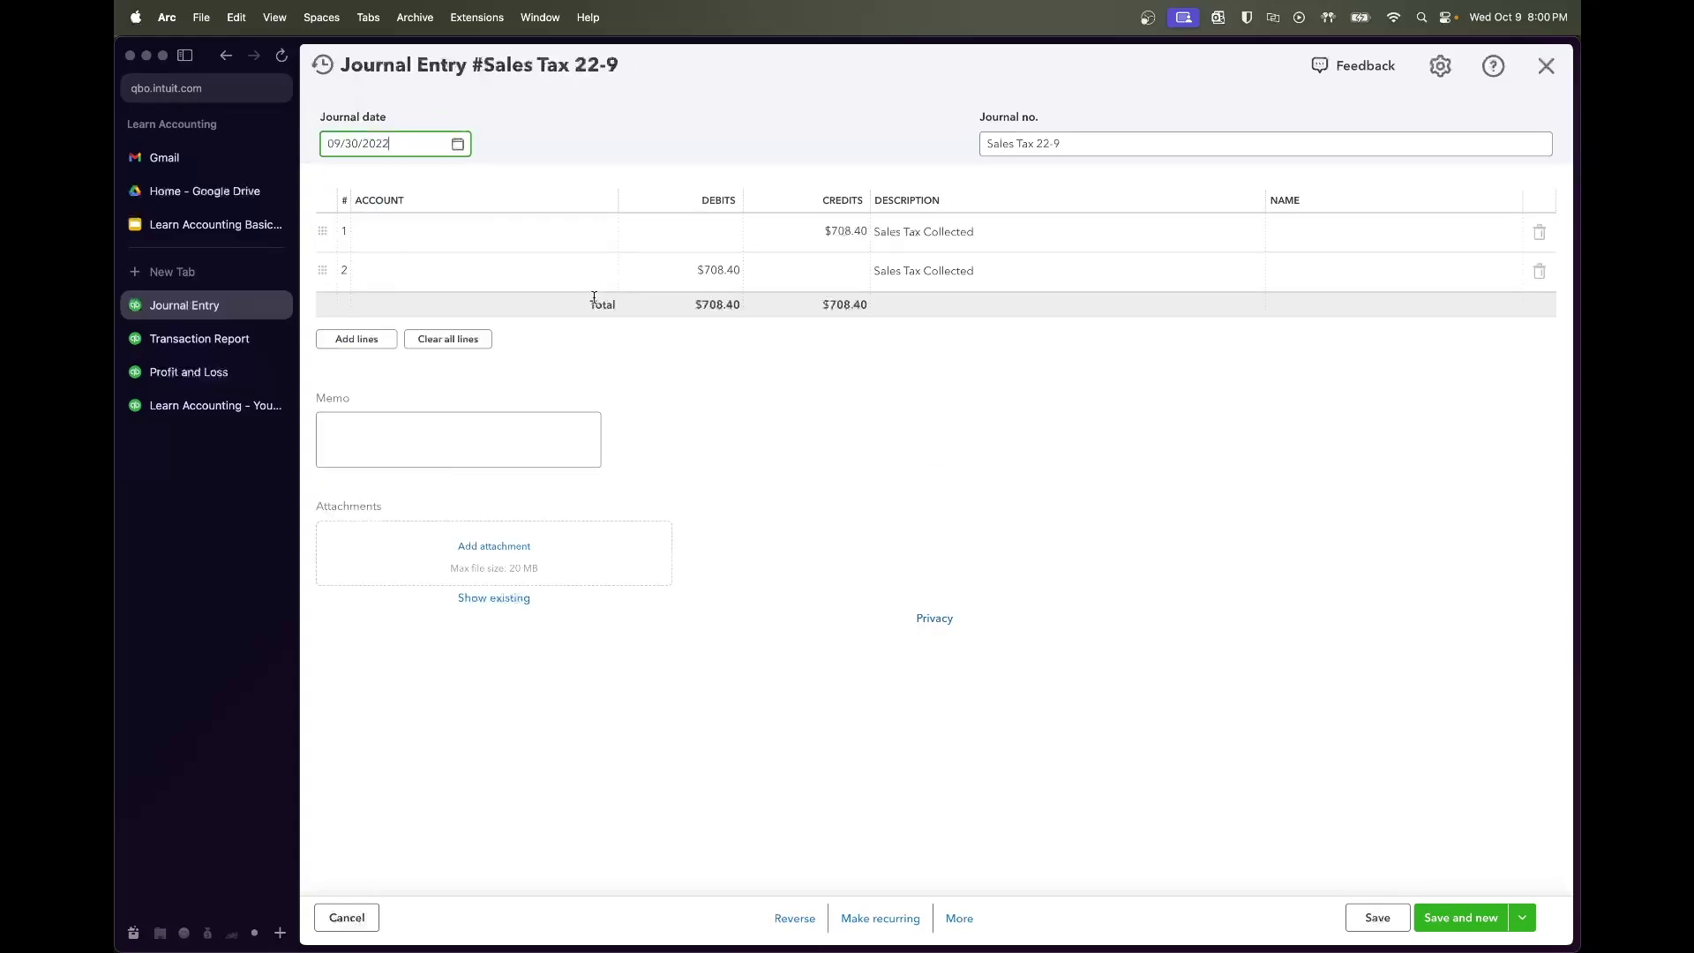
Move the 708.40 to the Cafe Sales debit and the Sales Tax Liability credit, and save Sales Tax 22-9
{"action": "left_click", "coordinate": [706, 231]}
{"action": "double_click", "coordinate": [819, 227]}
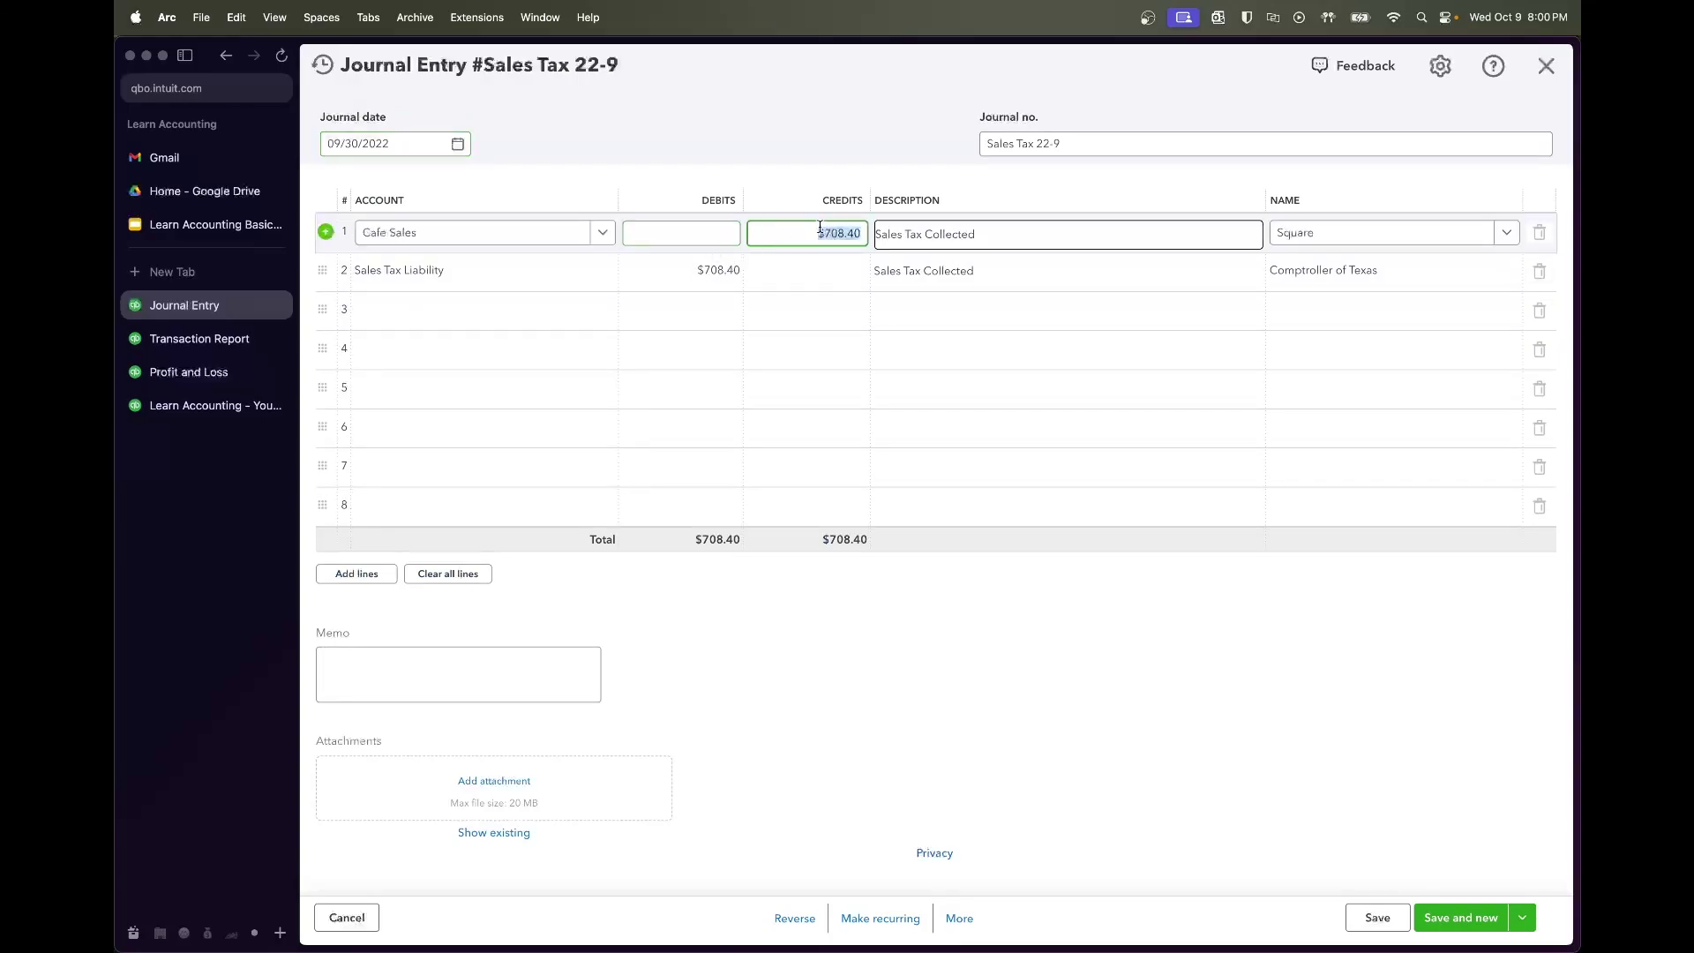
{"action": "key", "text": "super+x"}
{"action": "left_click", "coordinate": [707, 234]}
{"action": "key", "text": "super+v"}
{"action": "left_click", "coordinate": [788, 272]}
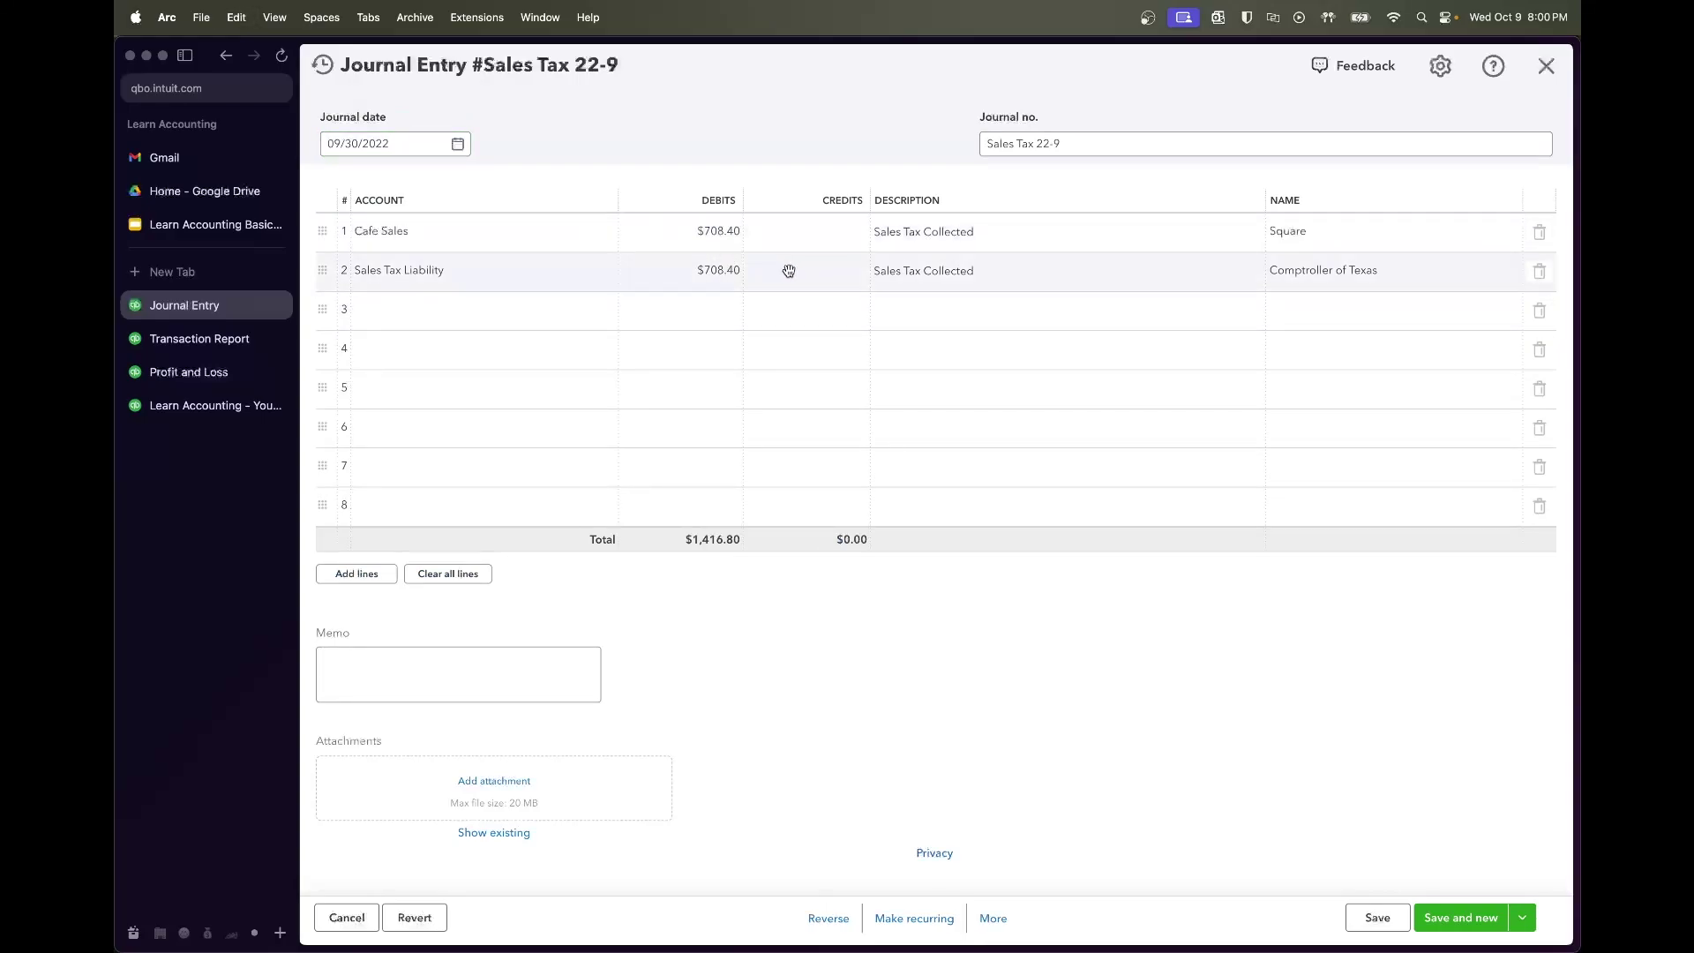
{"action": "key", "text": "super+v"}
{"action": "left_click", "coordinate": [981, 586]}
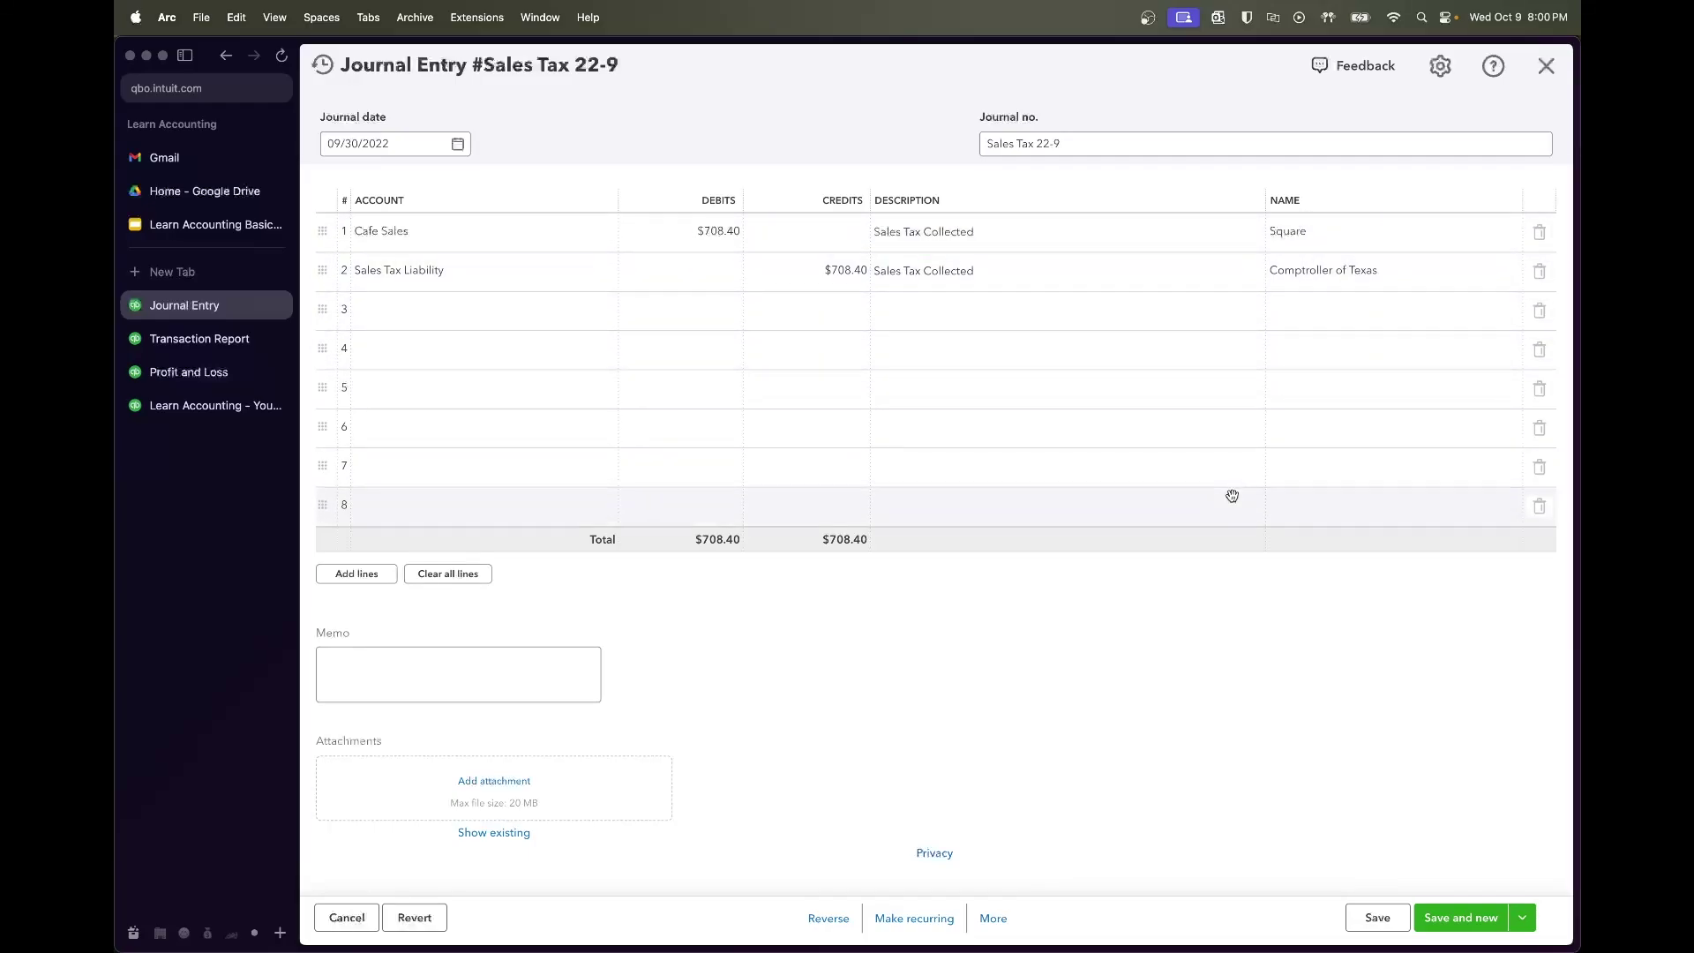
{"action": "left_click", "coordinate": [1374, 917]}
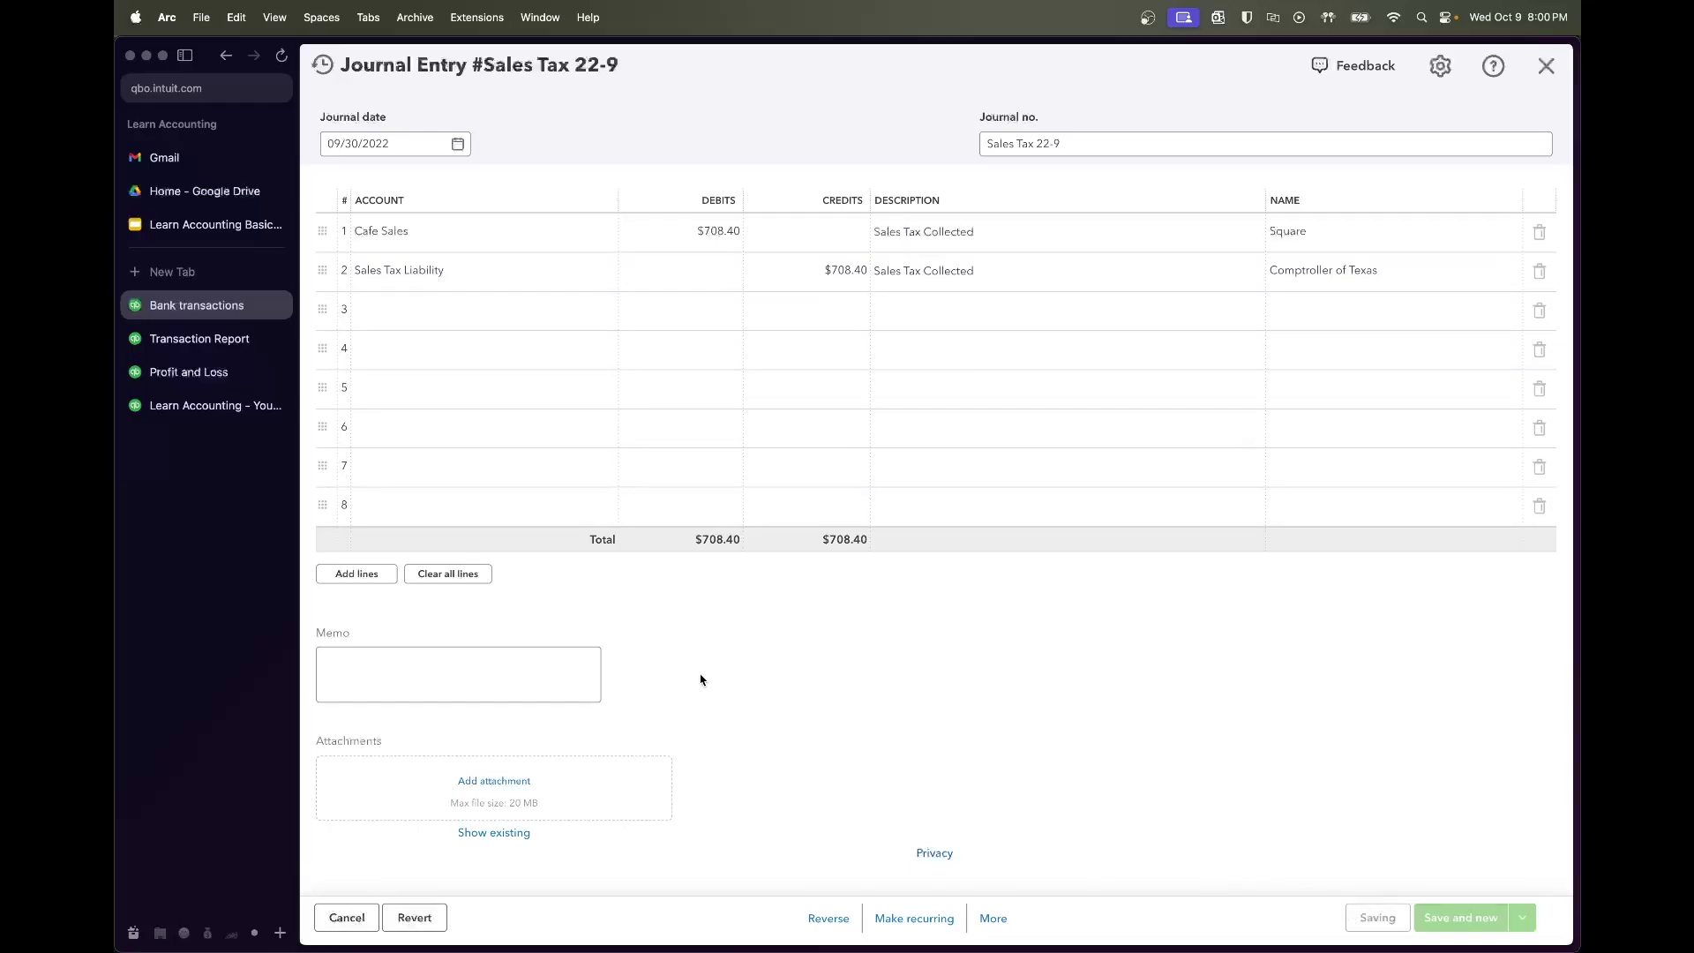
Refresh the Transaction Report and check the liability balance after the corrected entry, along with September 2022 Cafe Sales in the Profit and Loss
{"action": "left_click", "coordinate": [209, 345]}
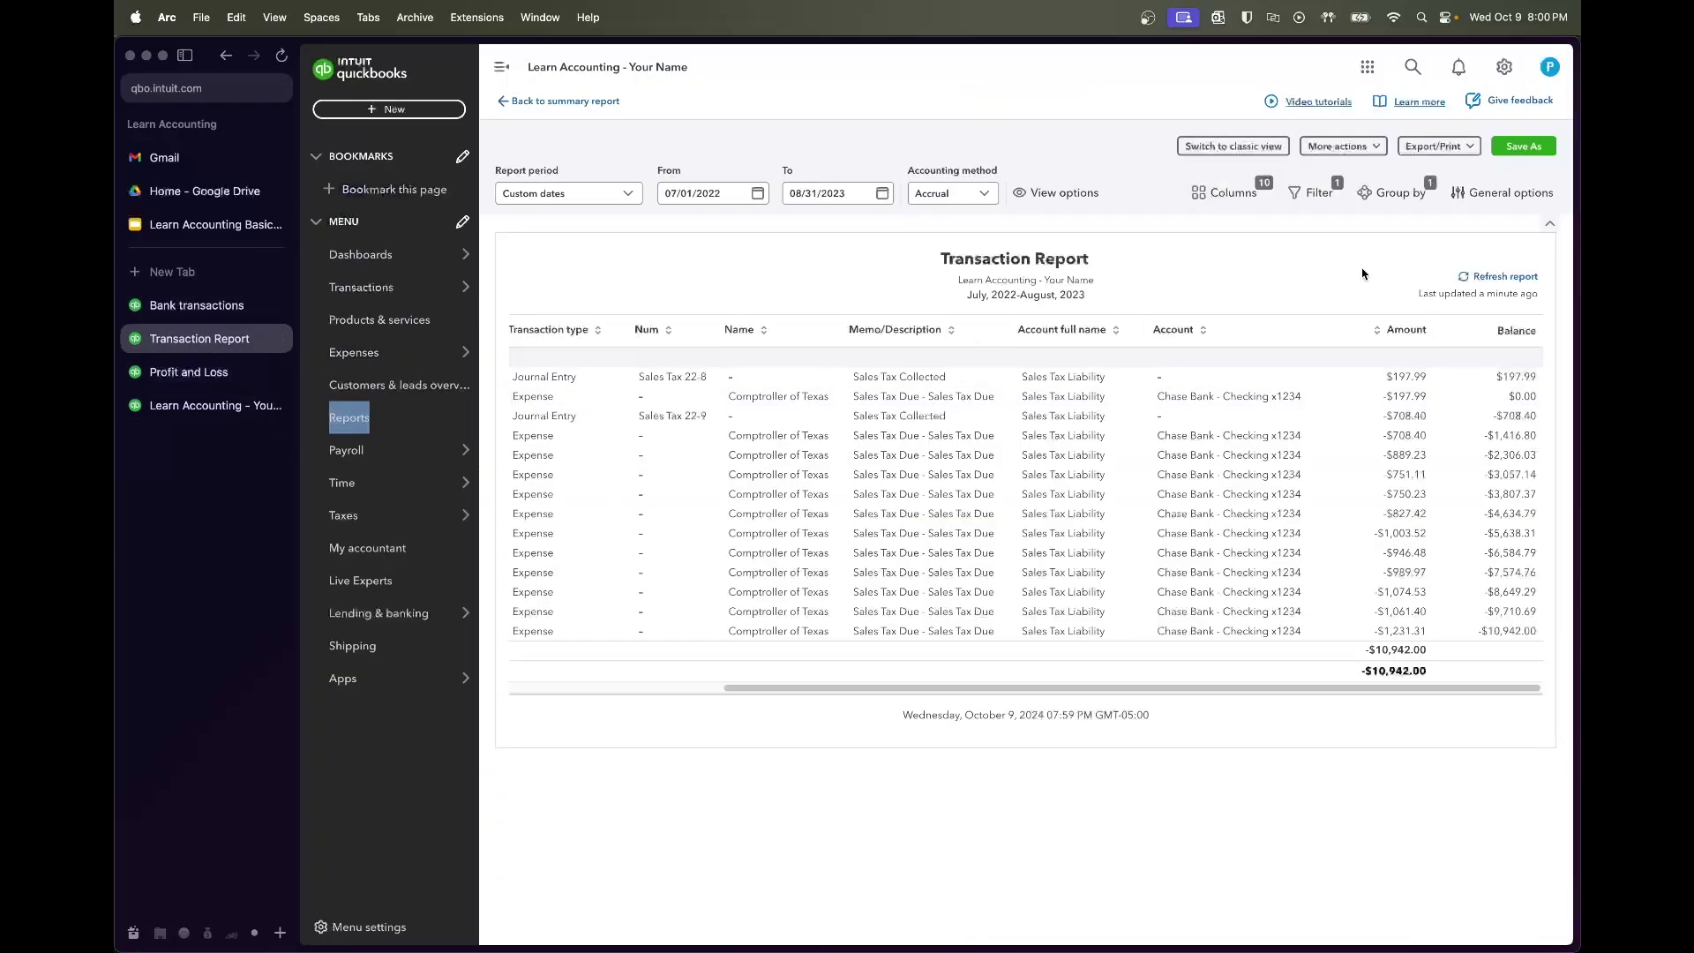
{"action": "left_click", "coordinate": [1499, 276]}
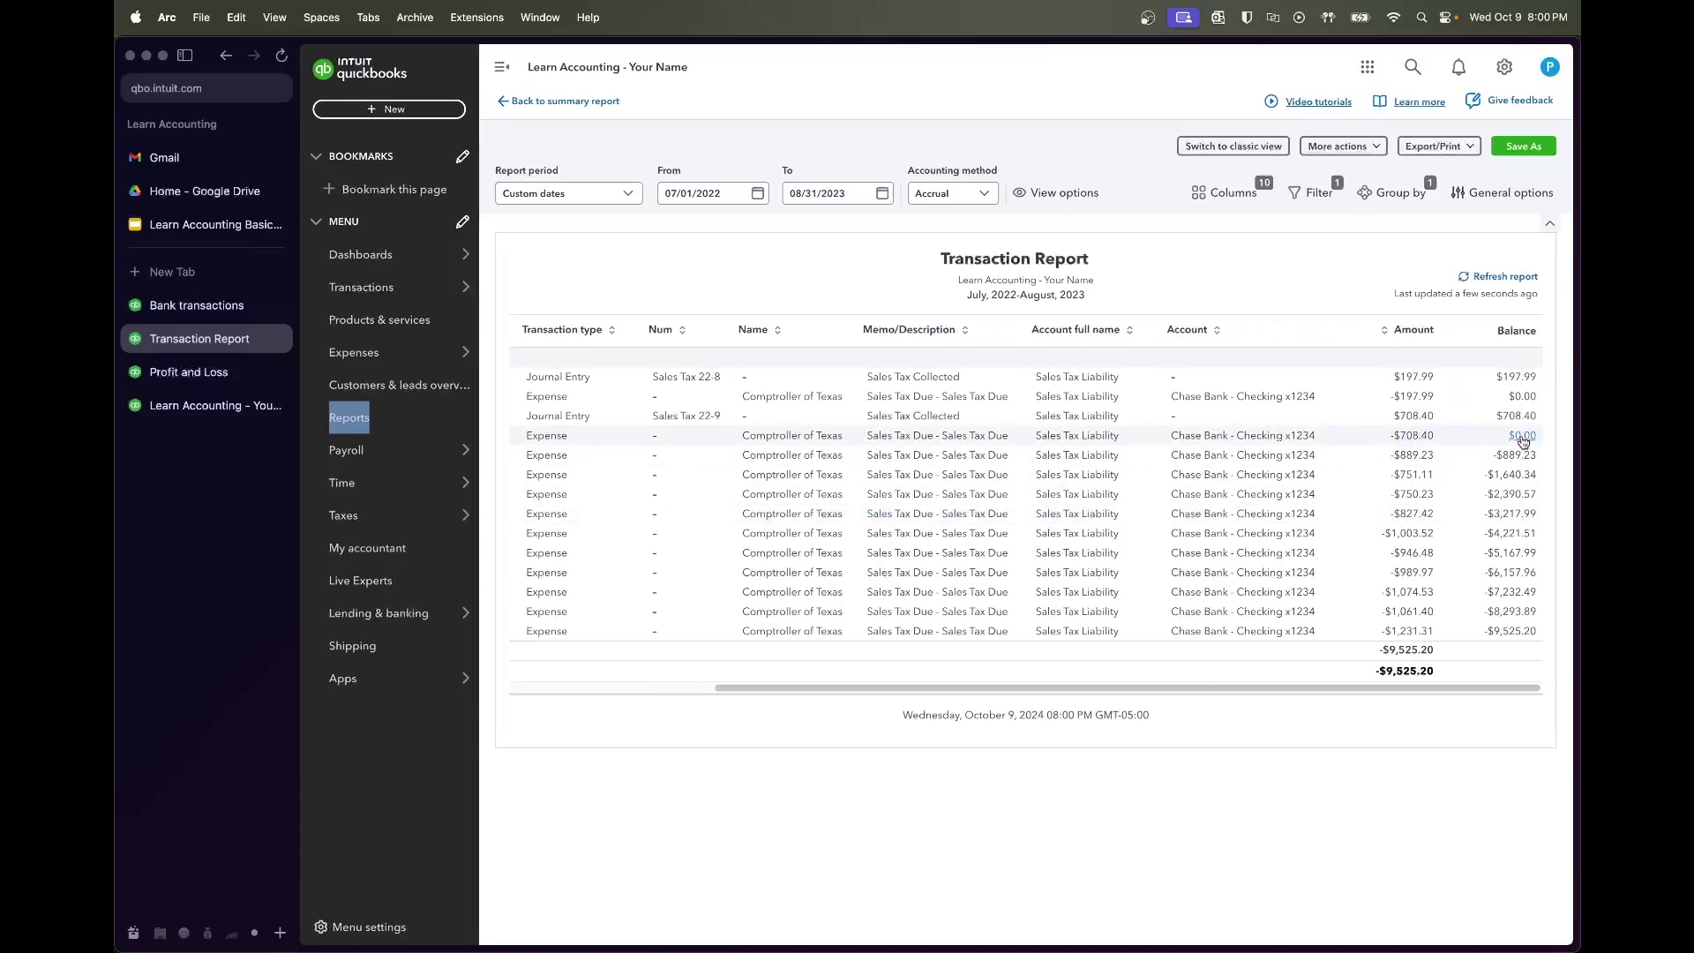
{"action": "left_click", "coordinate": [189, 372]}
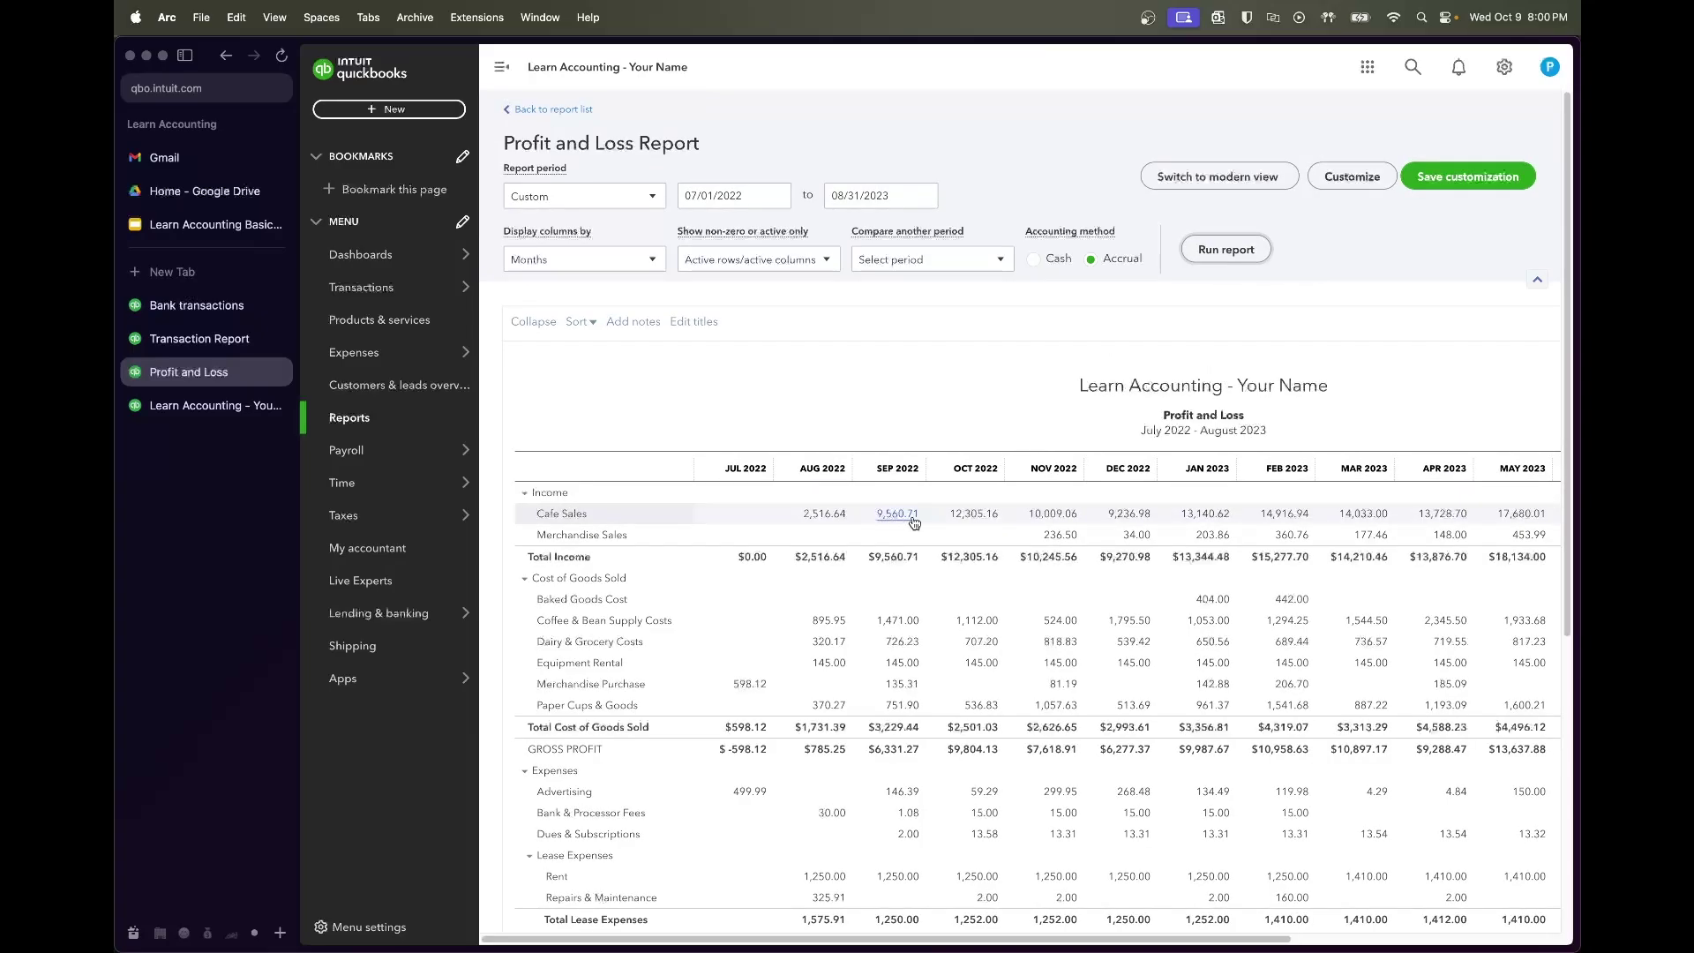
Return to the Sales Tax 22-9 journal entry, save it again and make a copy of it
{"action": "left_click", "coordinate": [196, 312]}
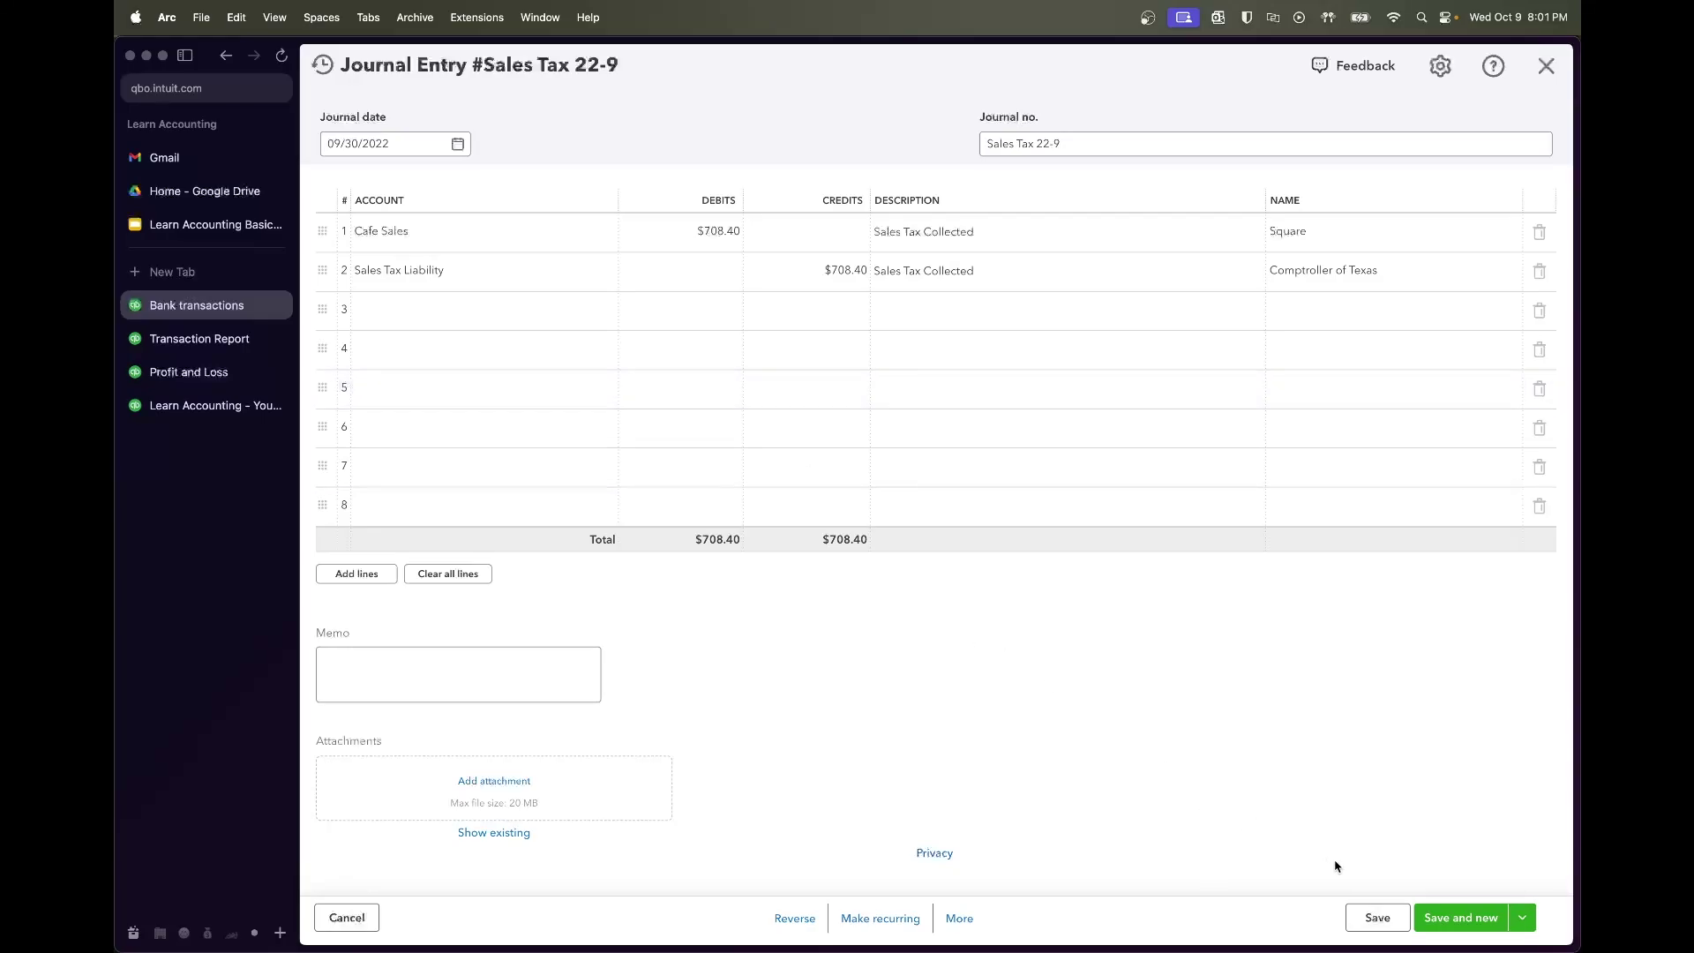
{"action": "left_click", "coordinate": [1385, 916]}
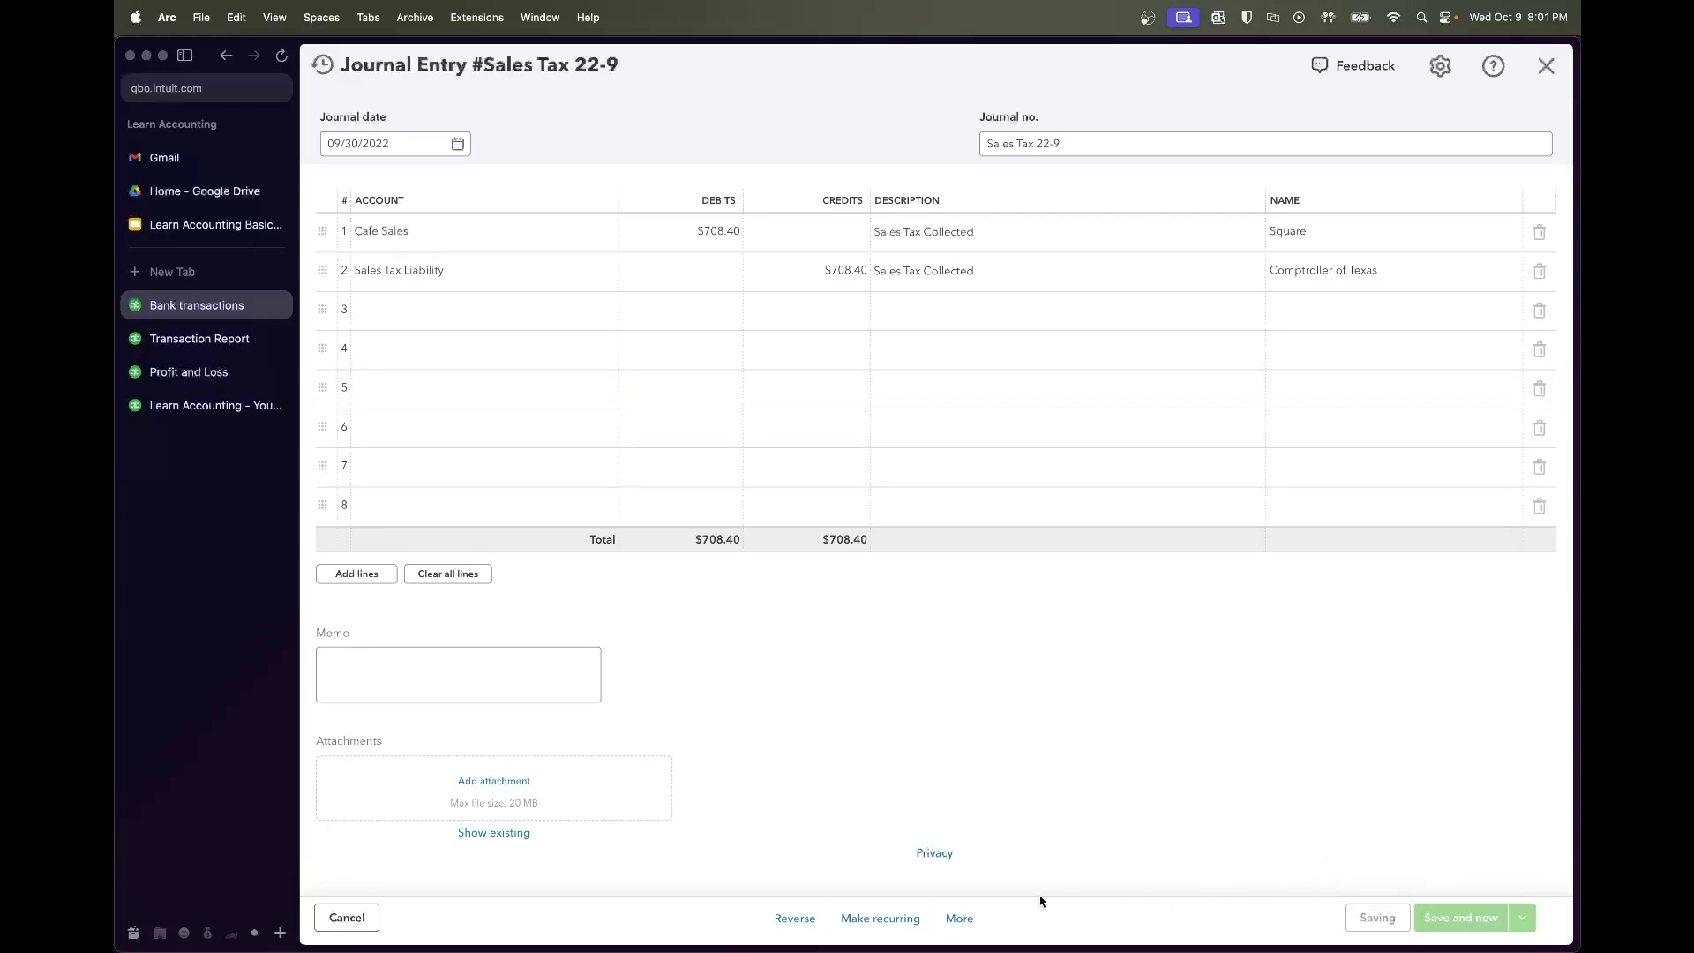
{"action": "left_click", "coordinate": [959, 918]}
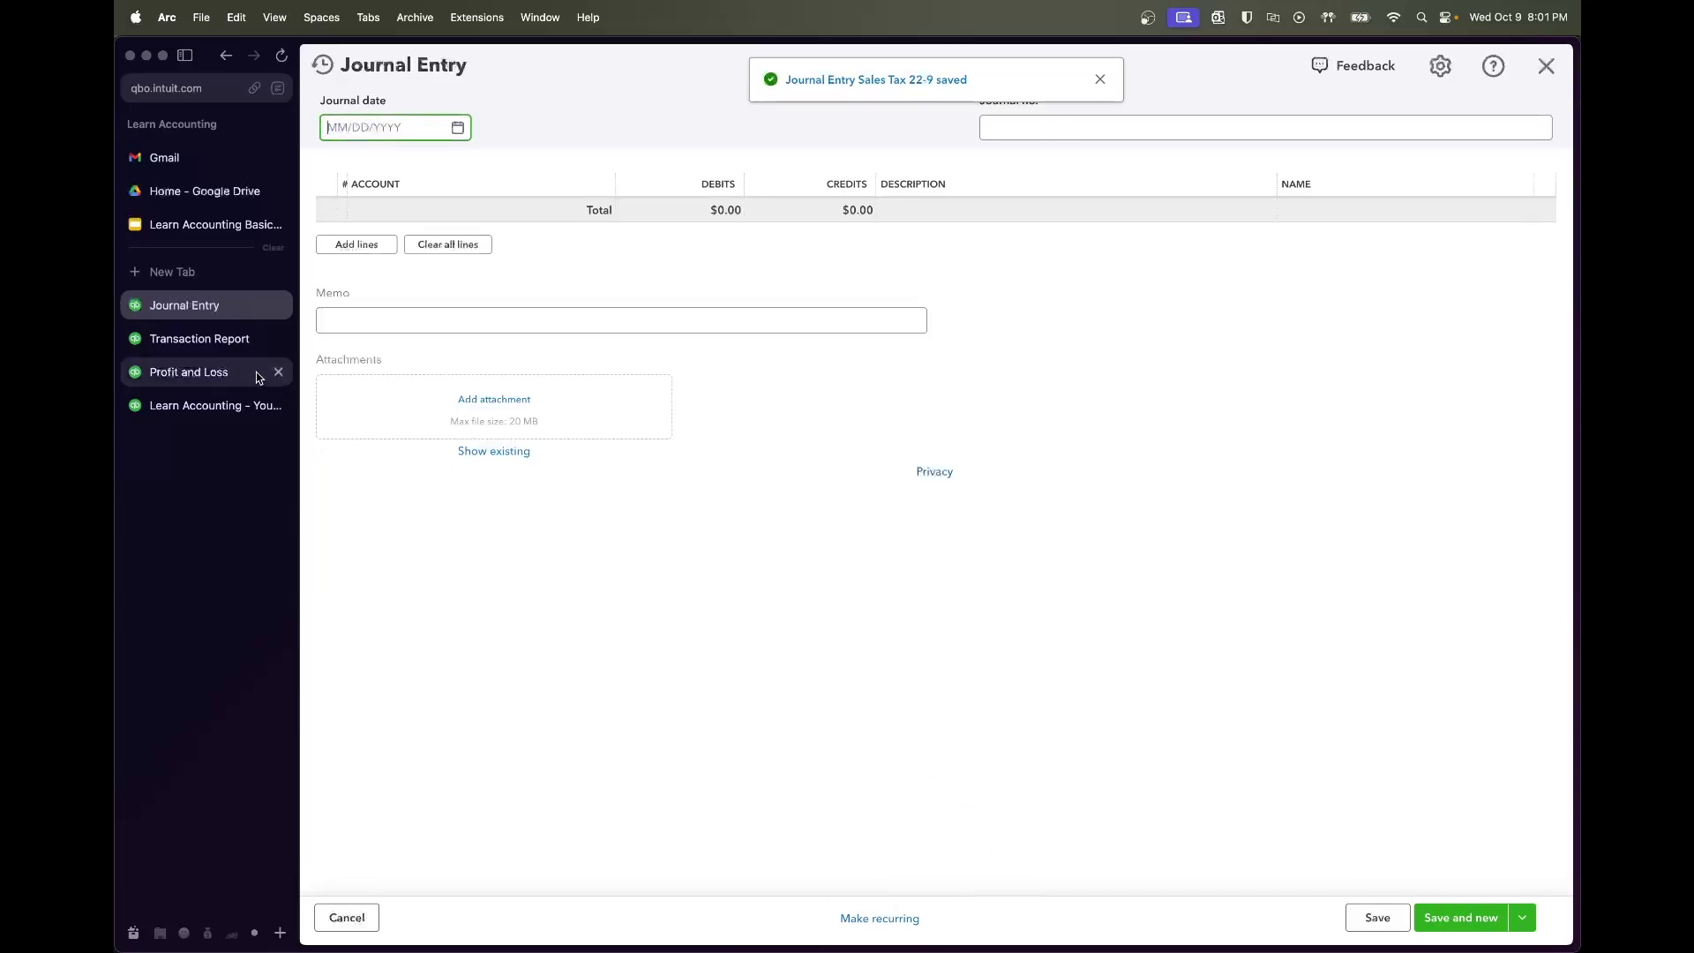
Look up the 11/01/2022 payment in the Transaction Report and set the copy's Cafe Sales debit and Sales Tax Liability credit to 889.23
{"action": "left_click", "coordinate": [228, 340]}
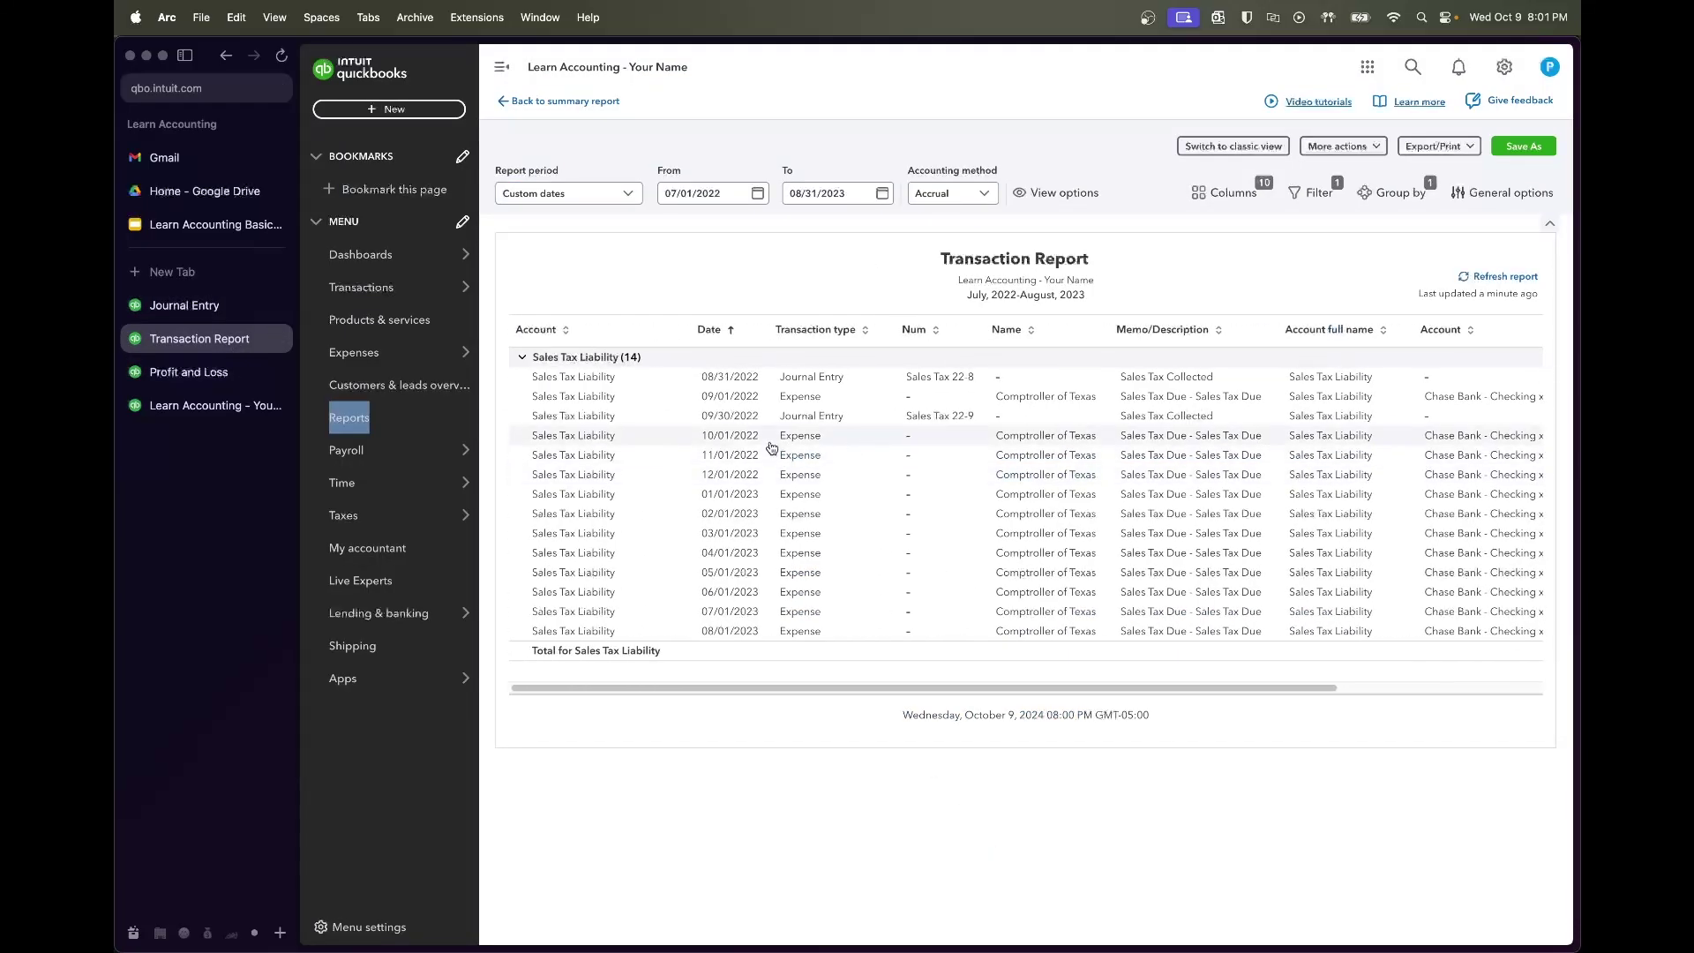
{"action": "scroll", "coordinate": [772, 455], "scroll_direction": "right", "scroll_amount": 10}
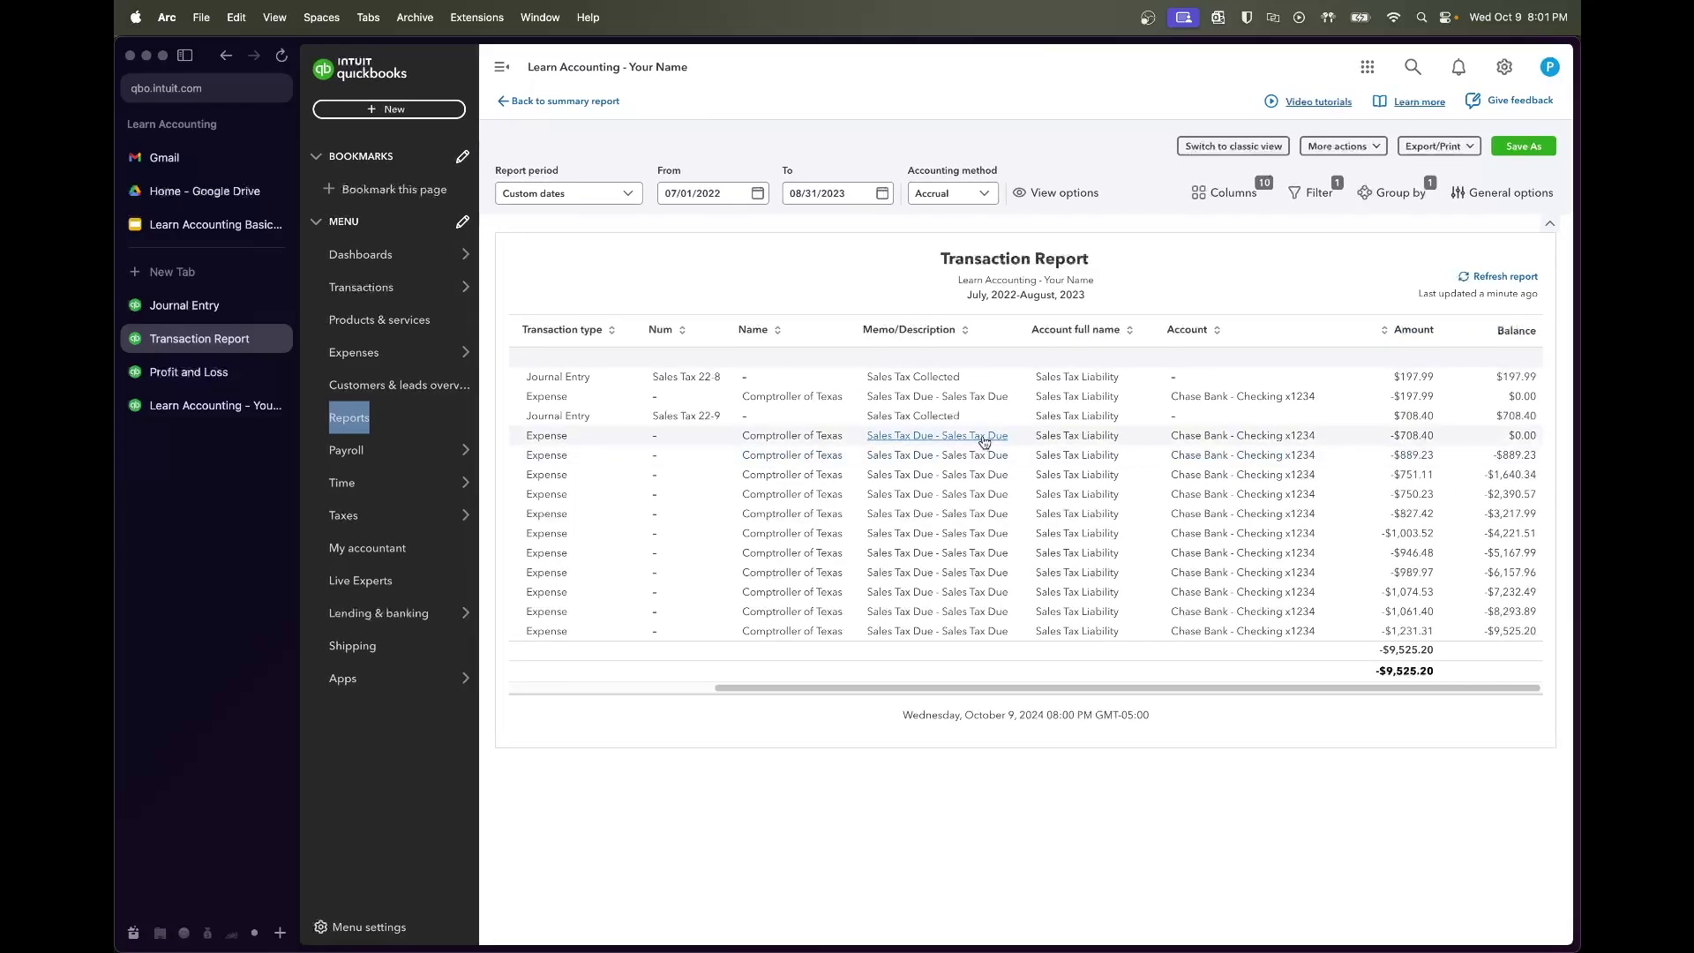
{"action": "left_click", "coordinate": [185, 305]}
{"action": "left_click", "coordinate": [732, 305]}
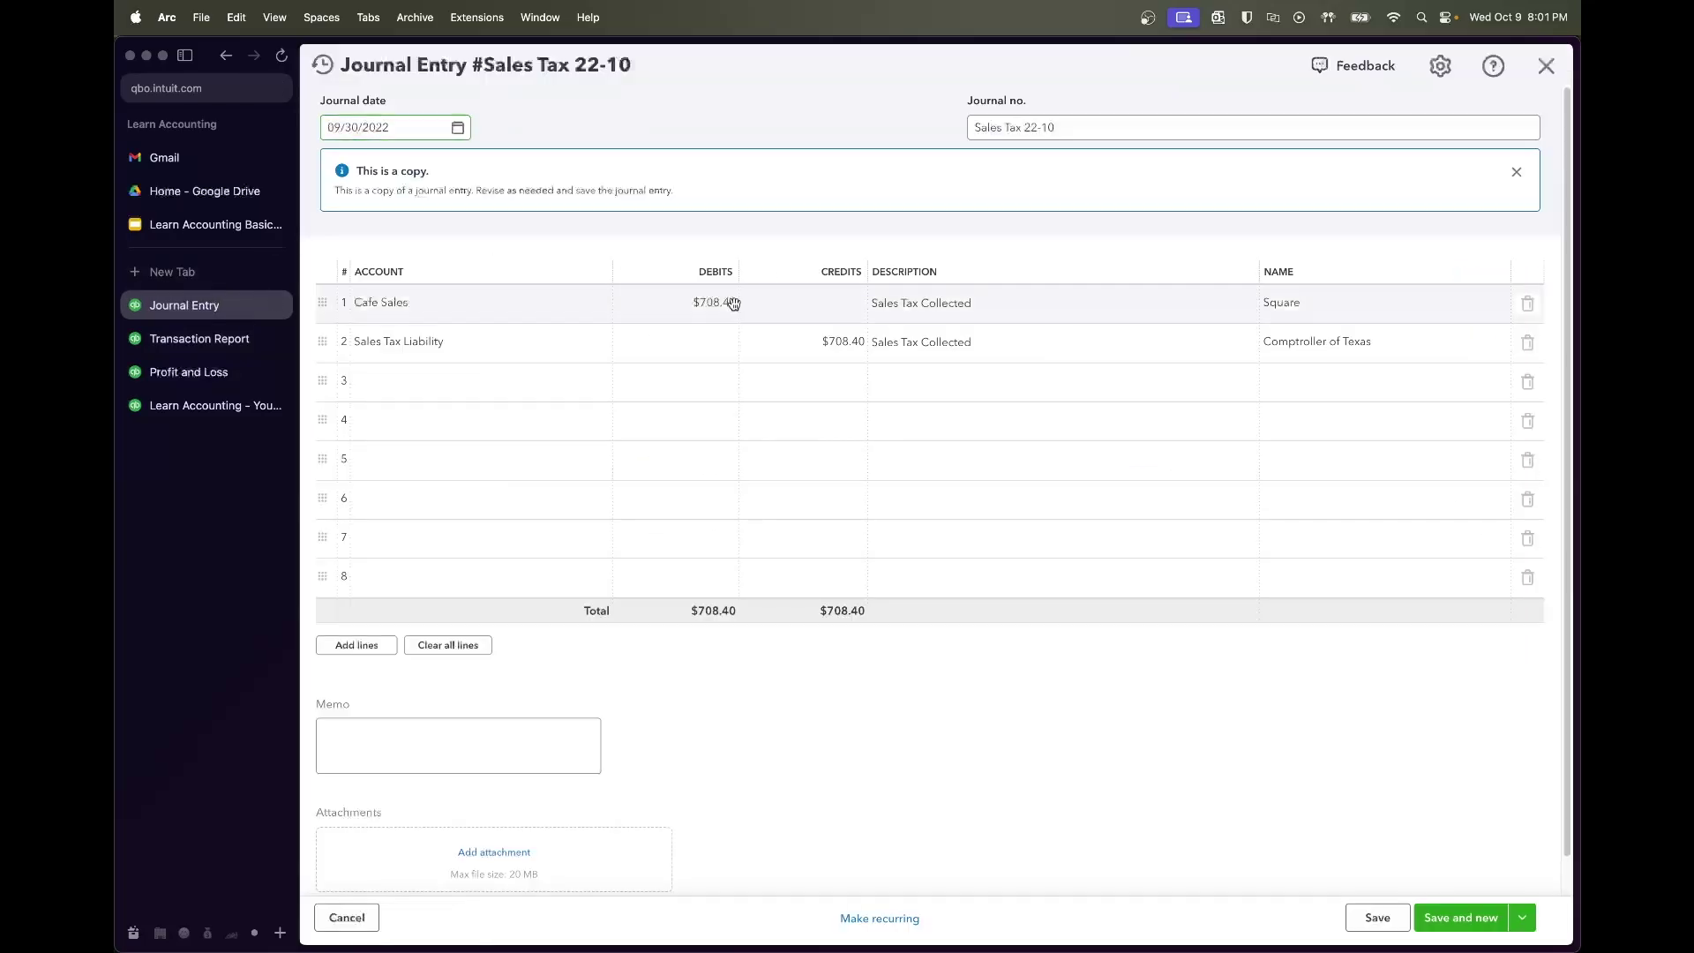
{"action": "type", "text": "889"}
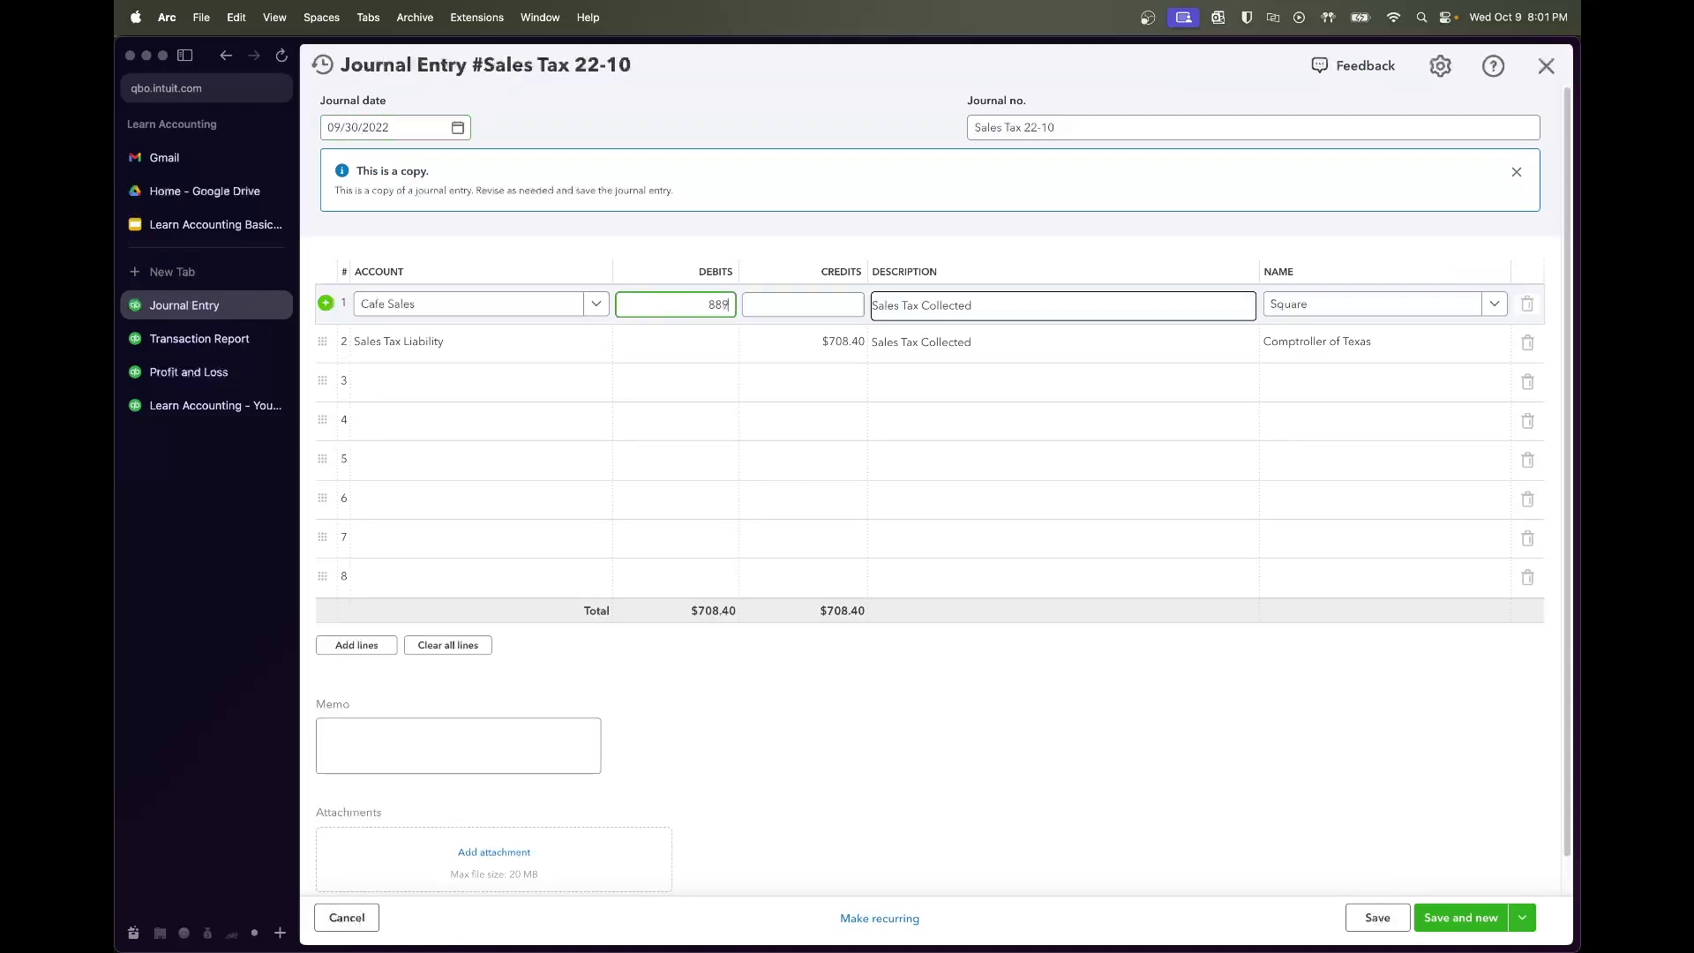
{"action": "type", "text": ".23"}
{"action": "left_click", "coordinate": [779, 339]}
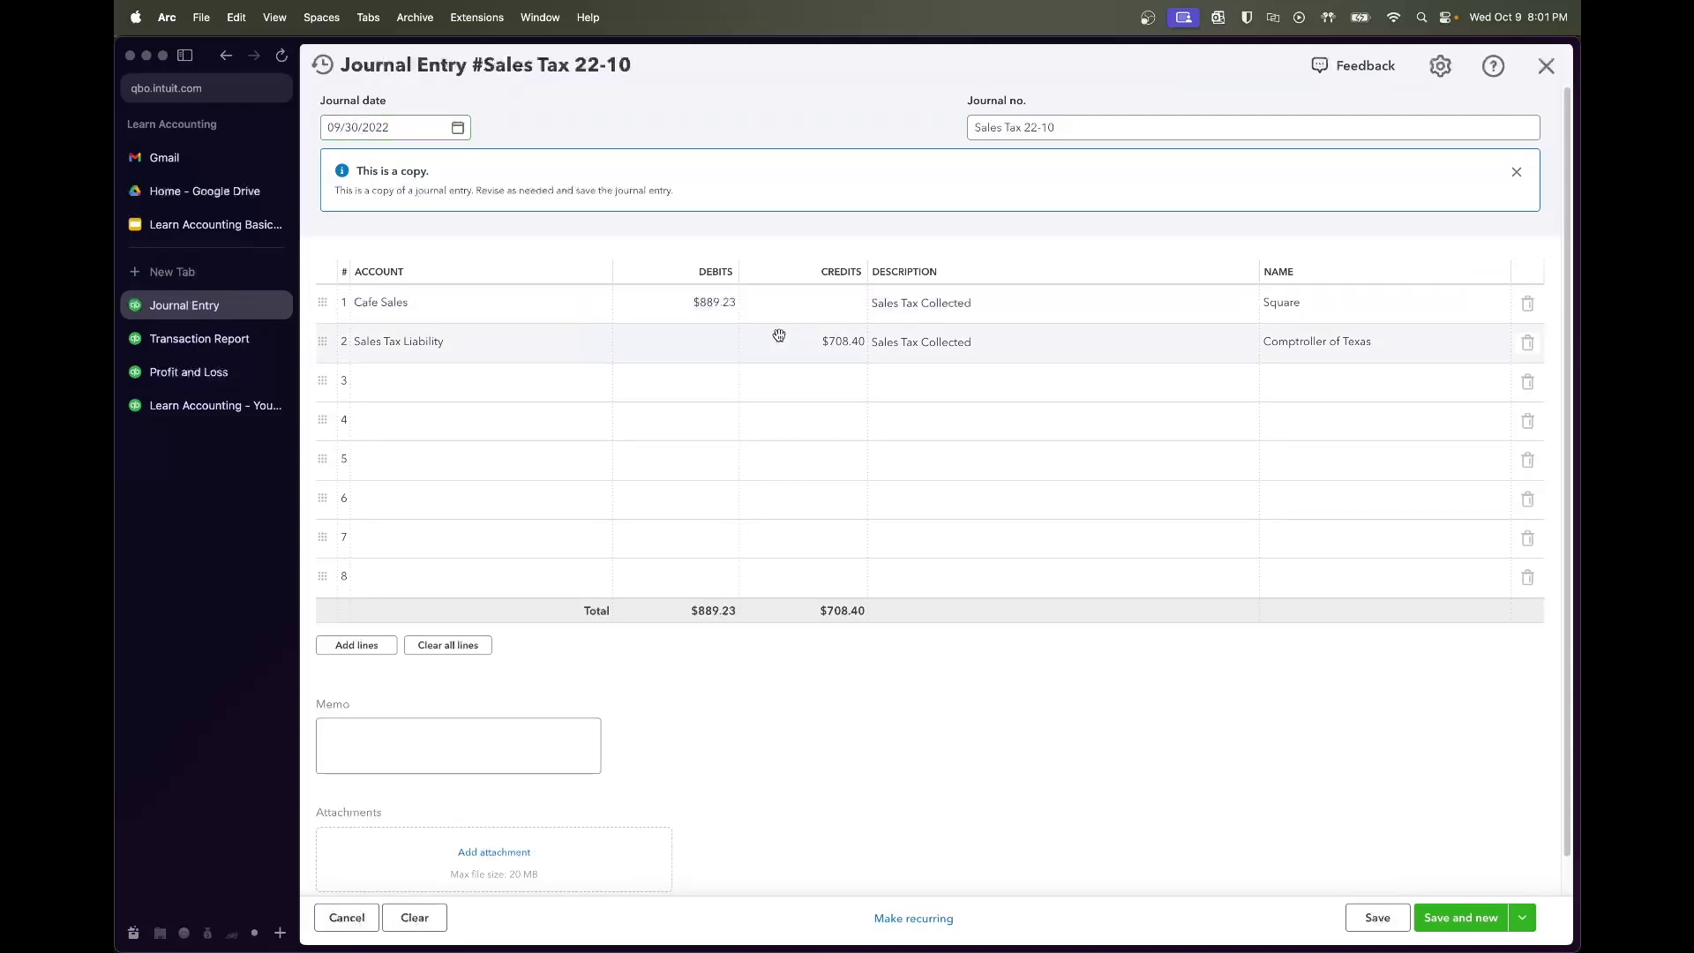
{"action": "left_click", "coordinate": [1115, 745]}
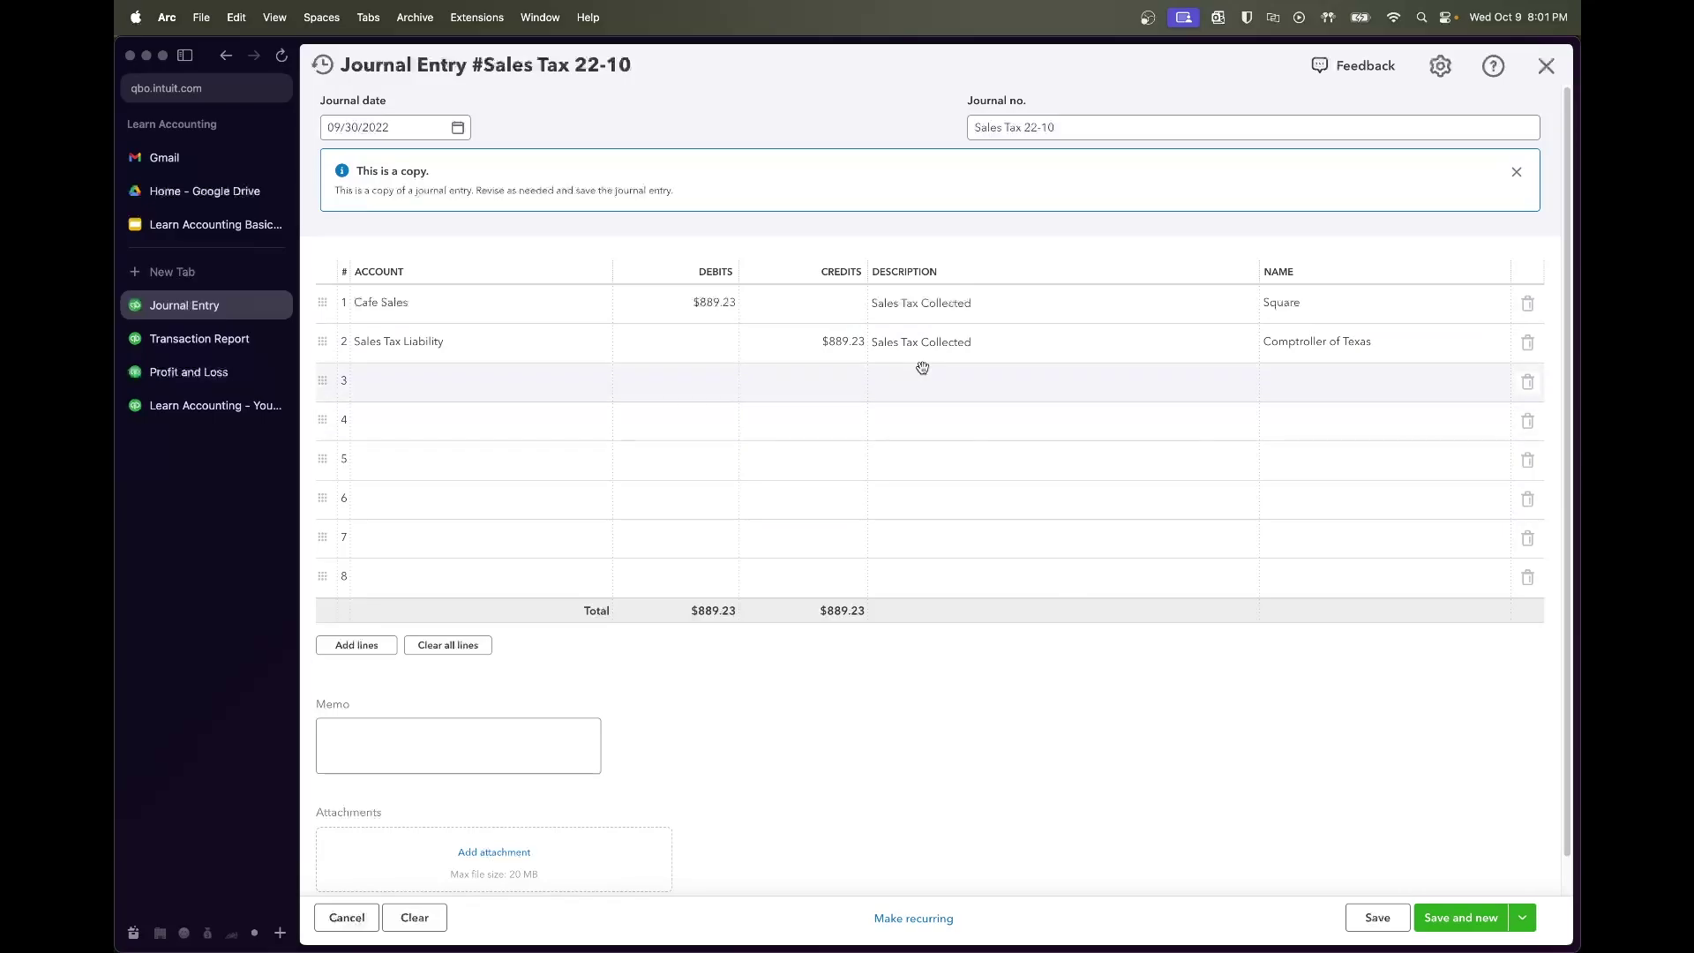
Set the copied entry's journal date to 10/31/2022 and save it as Sales Tax 22-10
{"action": "left_click", "coordinate": [1068, 127]}
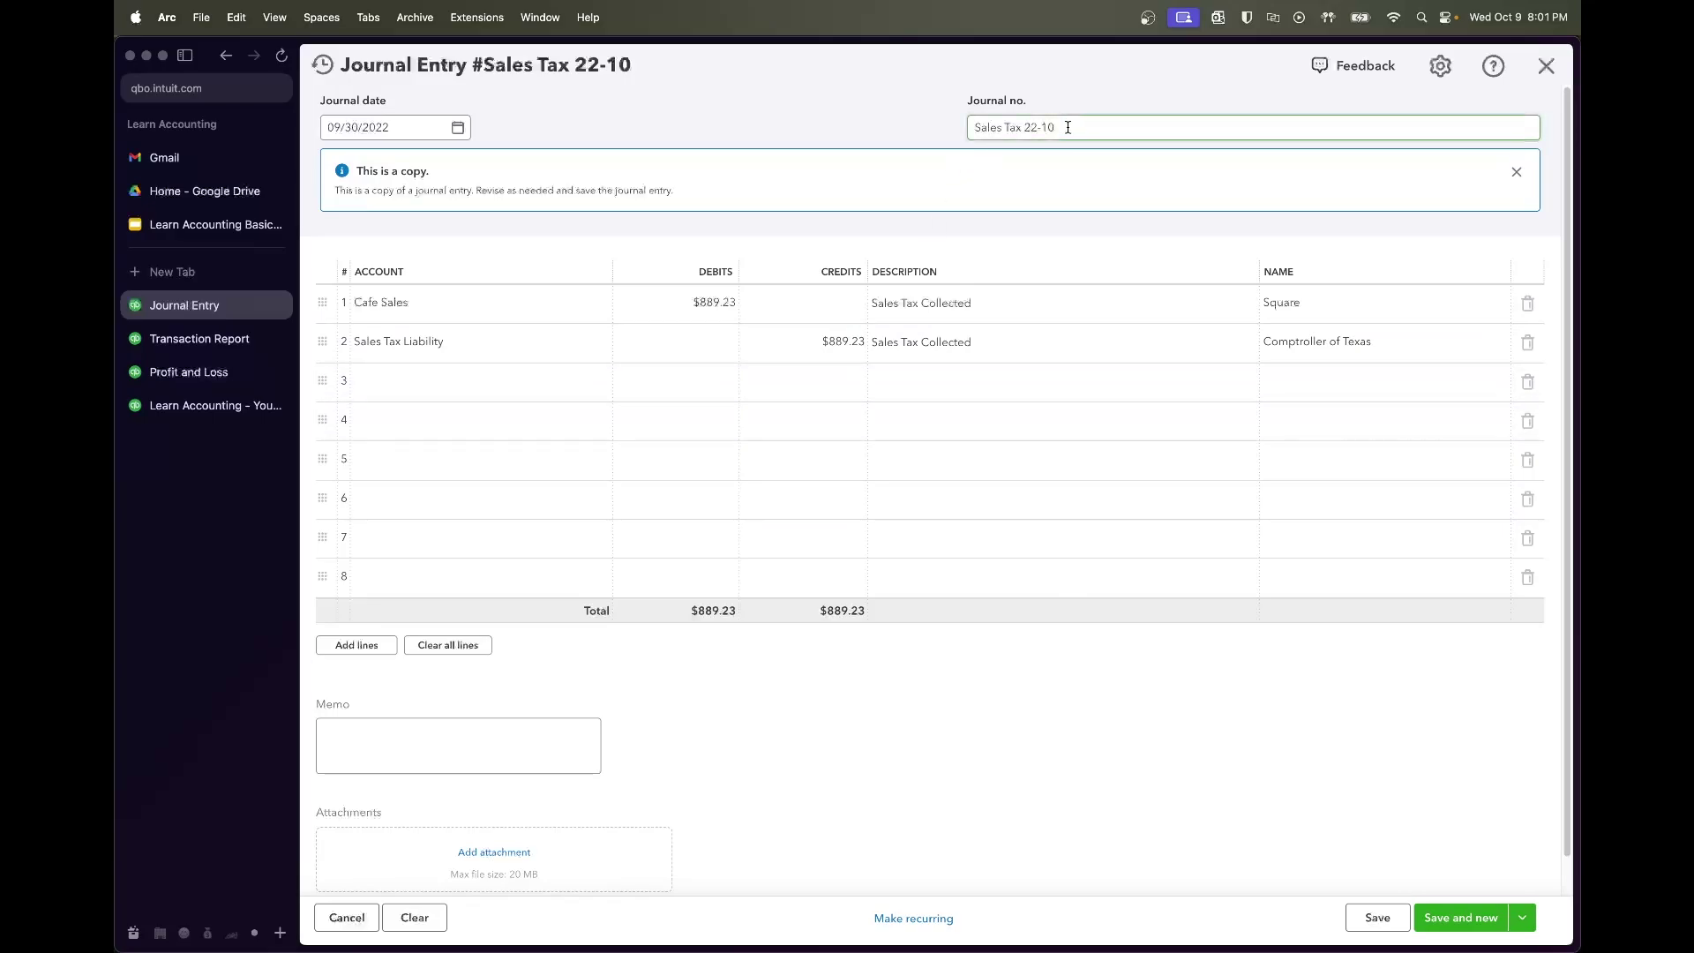
{"action": "left_click", "coordinate": [458, 129]}
{"action": "left_click", "coordinate": [500, 173]}
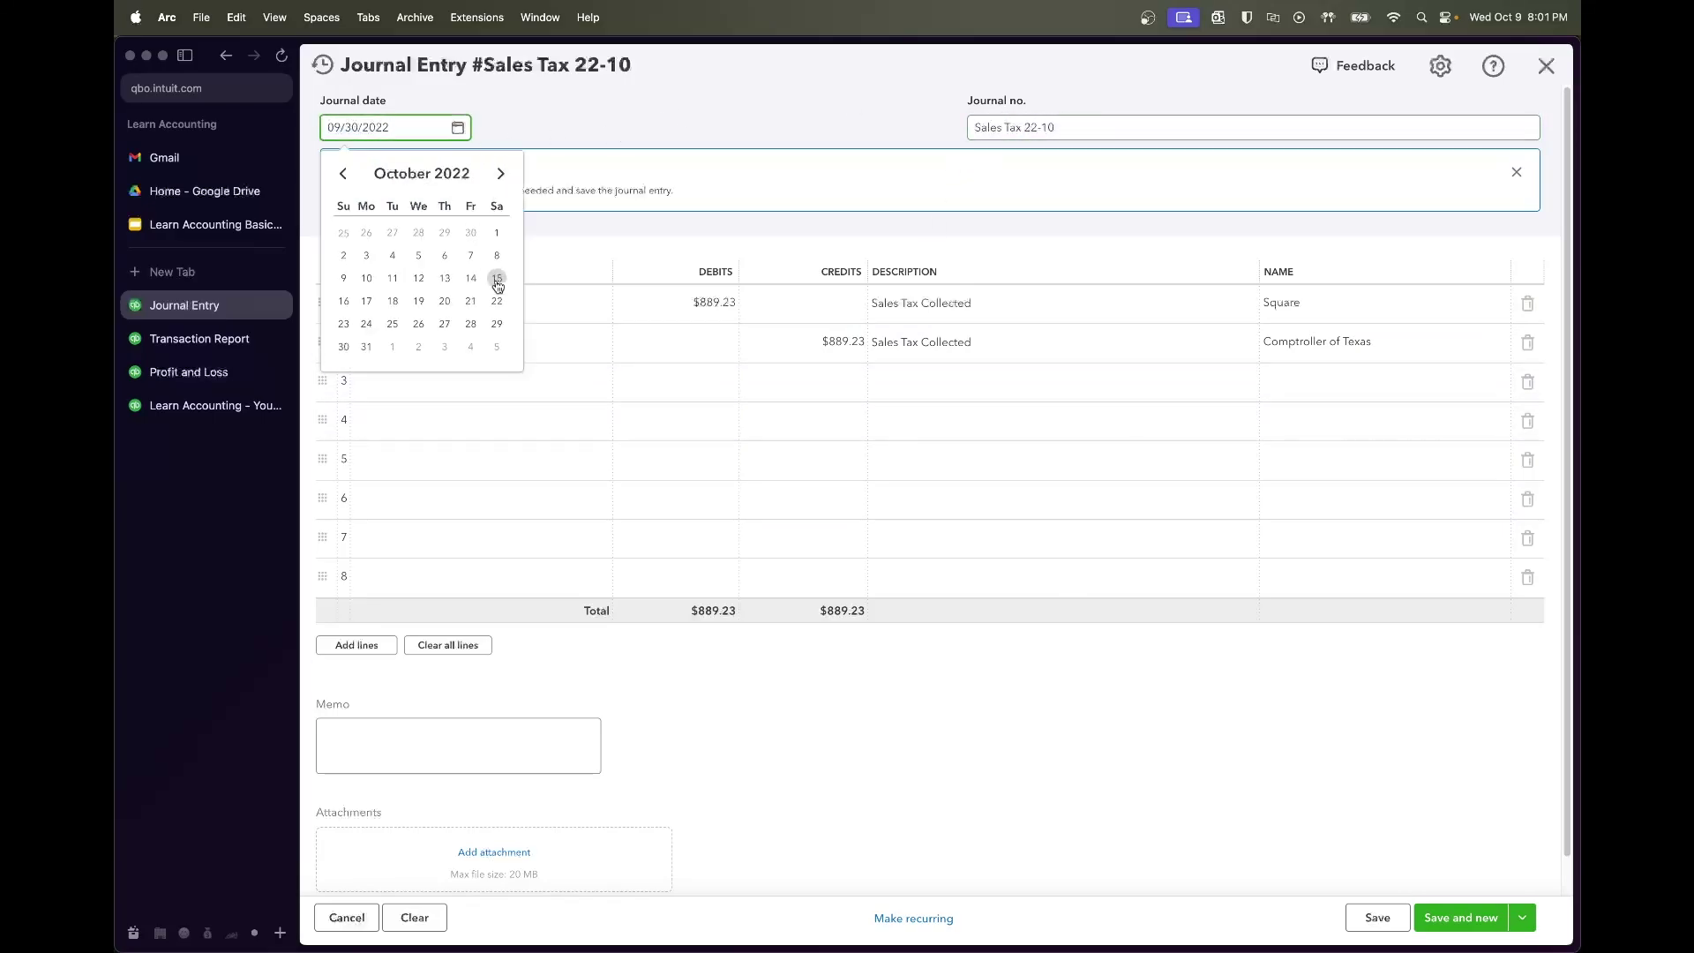
{"action": "left_click", "coordinate": [366, 346]}
{"action": "left_click", "coordinate": [1350, 920]}
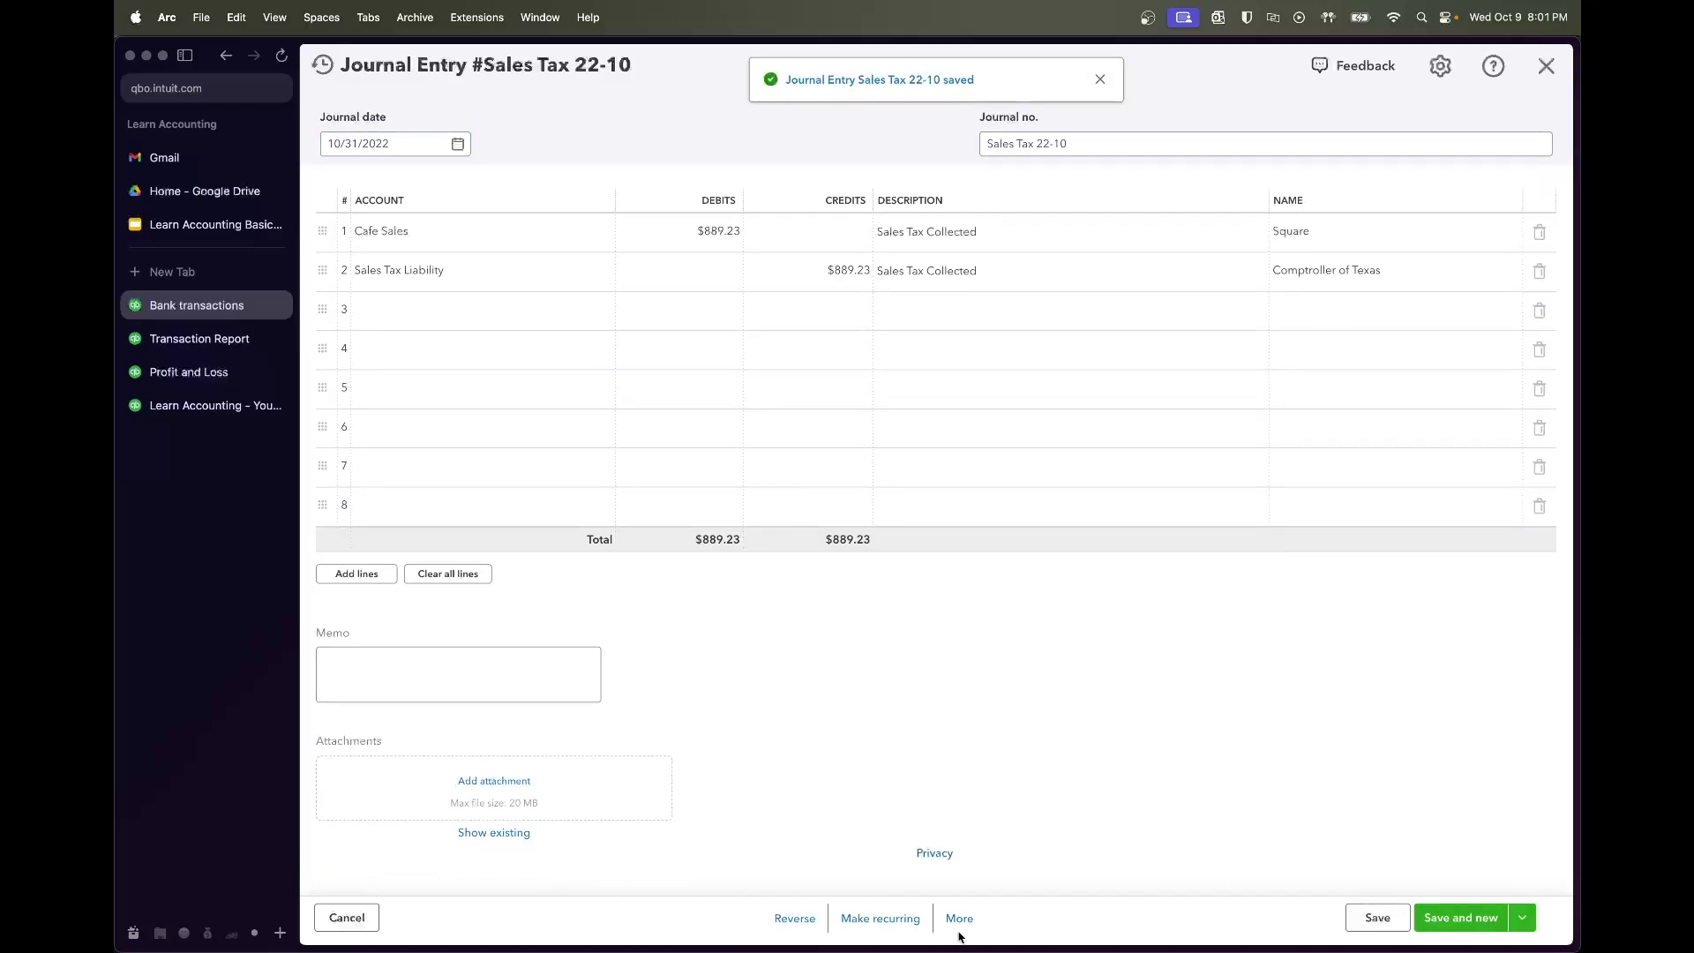
Copy Sales Tax 22-10 and set the Cafe Sales debit and Sales Tax Liability credit to 751.11, the 12/01/2022 payment in the Transaction Report
{"action": "left_click", "coordinate": [959, 923]}
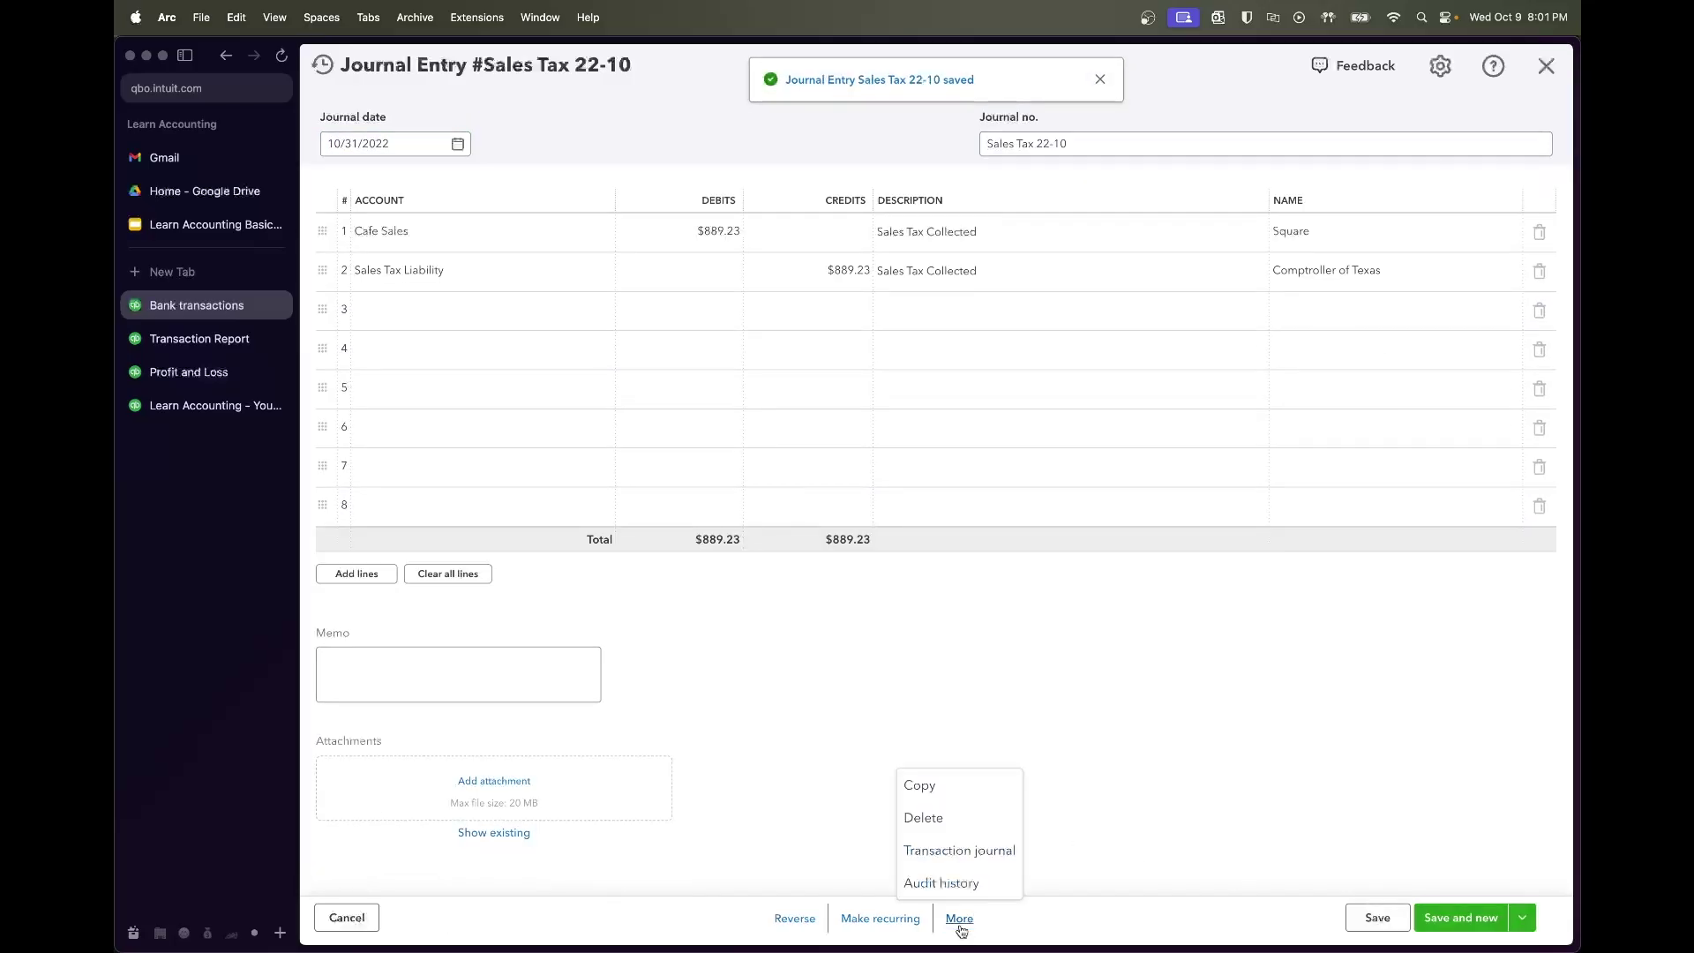
{"action": "left_click", "coordinate": [959, 790]}
{"action": "key", "text": "ctrl+Tab"}
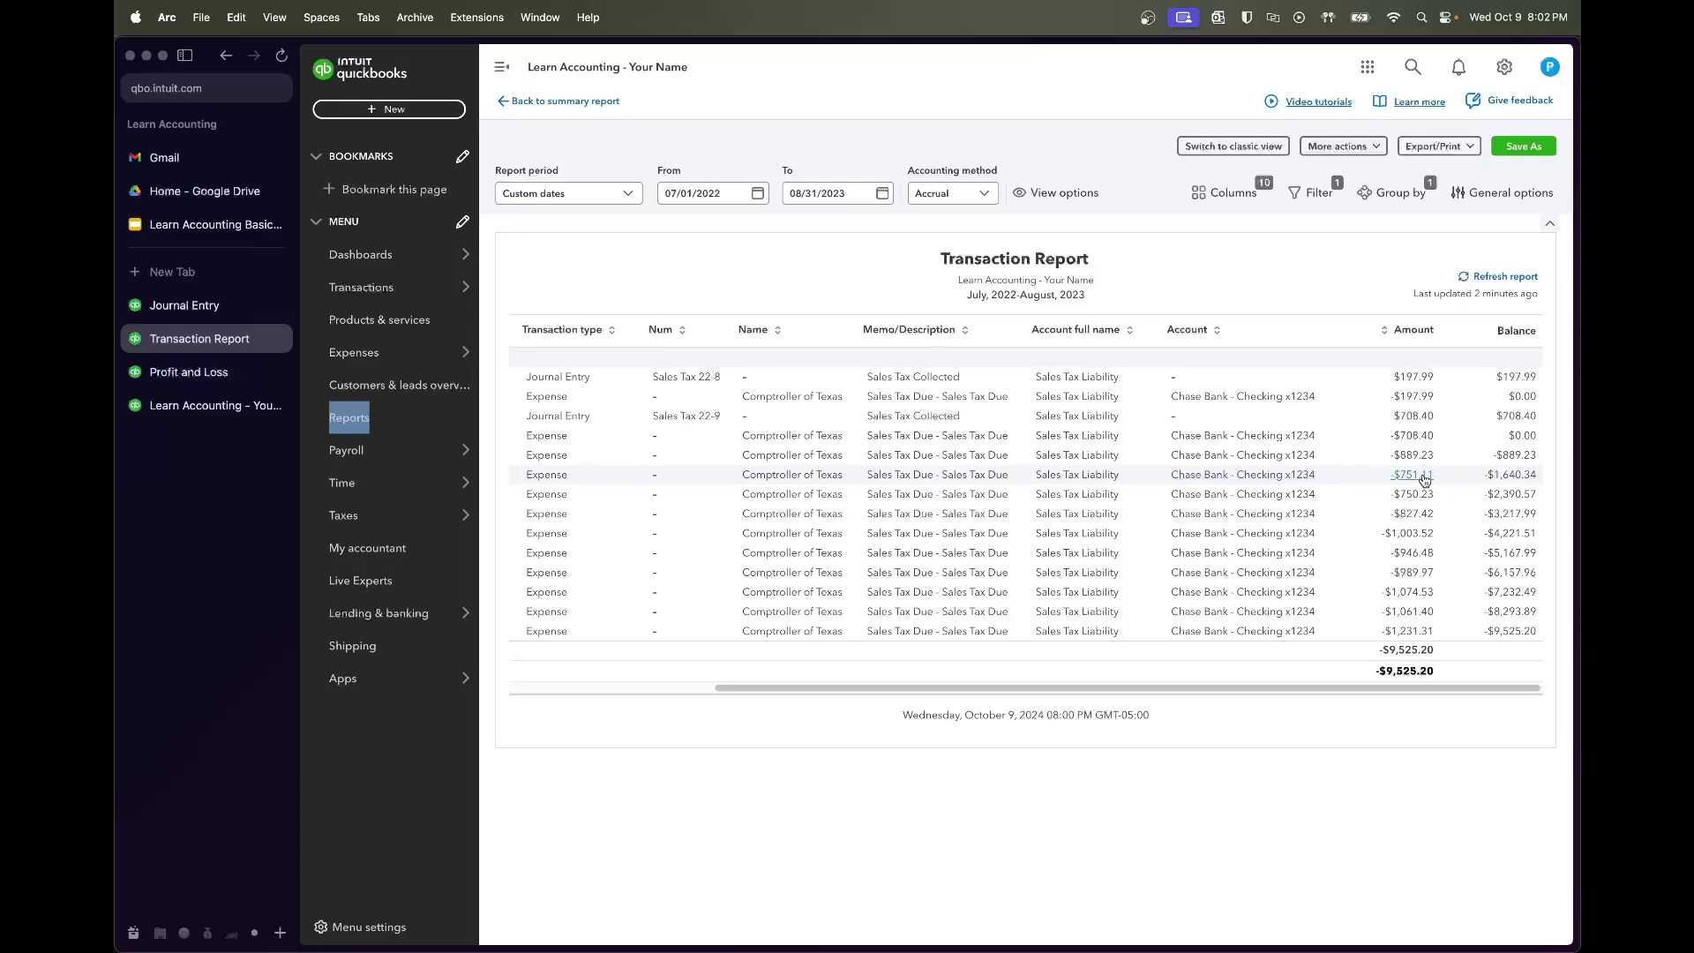
{"action": "left_click", "coordinate": [184, 305]}
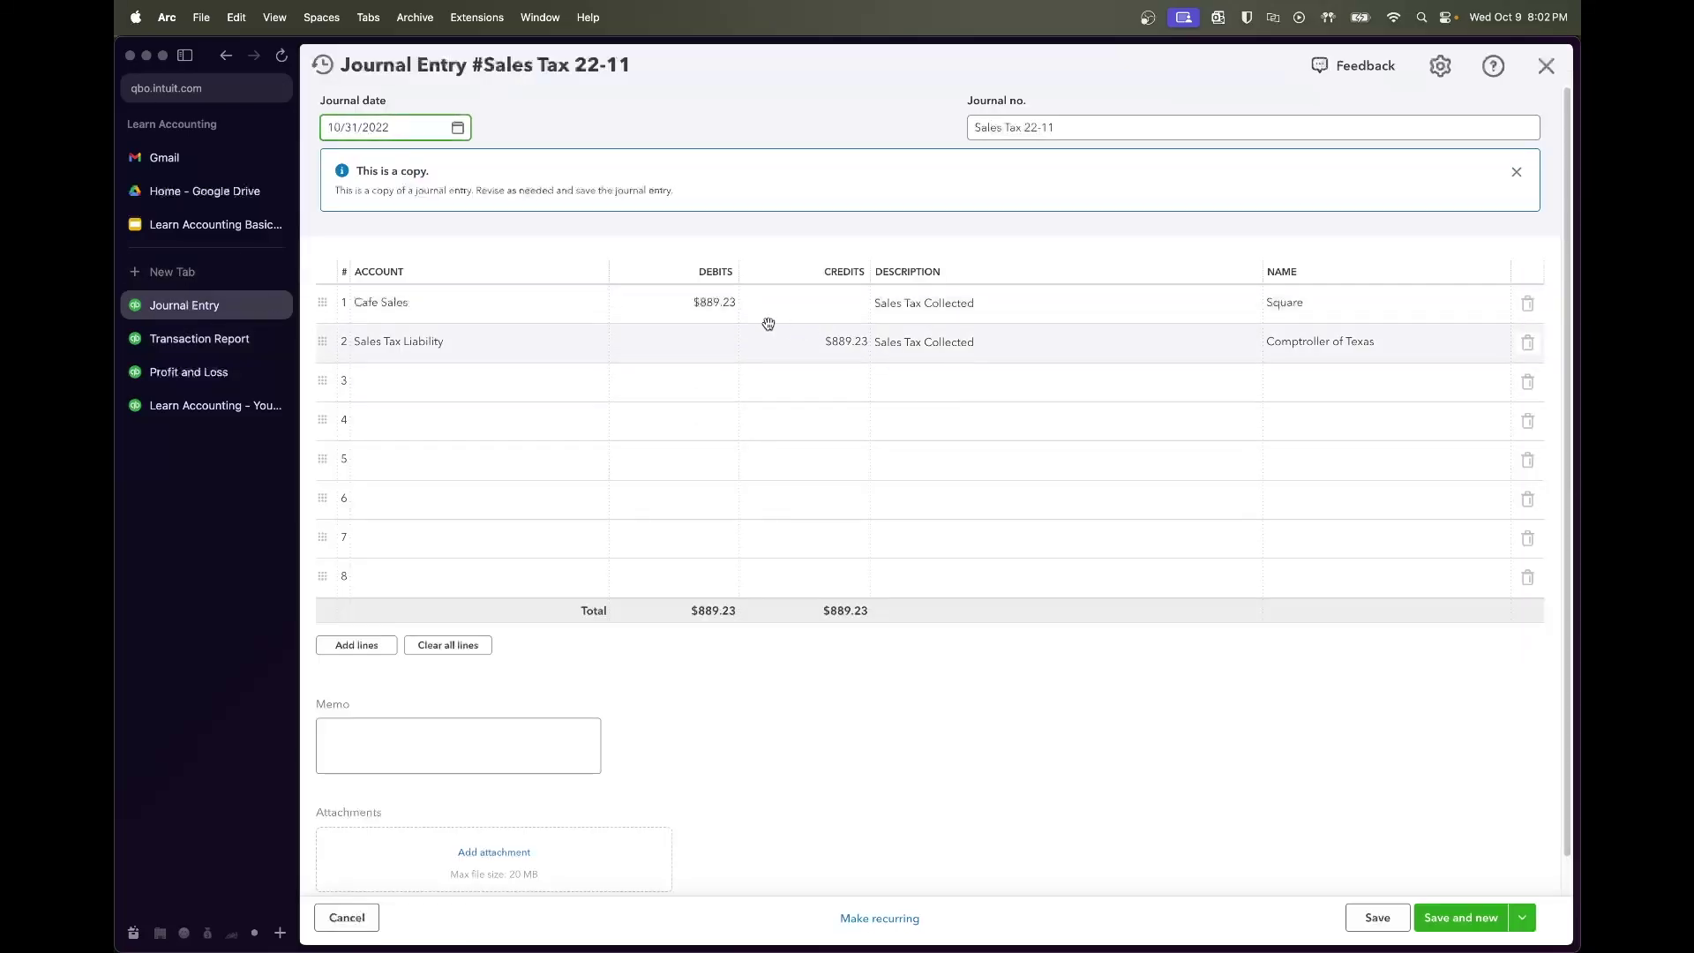
{"action": "left_click", "coordinate": [725, 307]}
{"action": "type", "text": "751.11"}
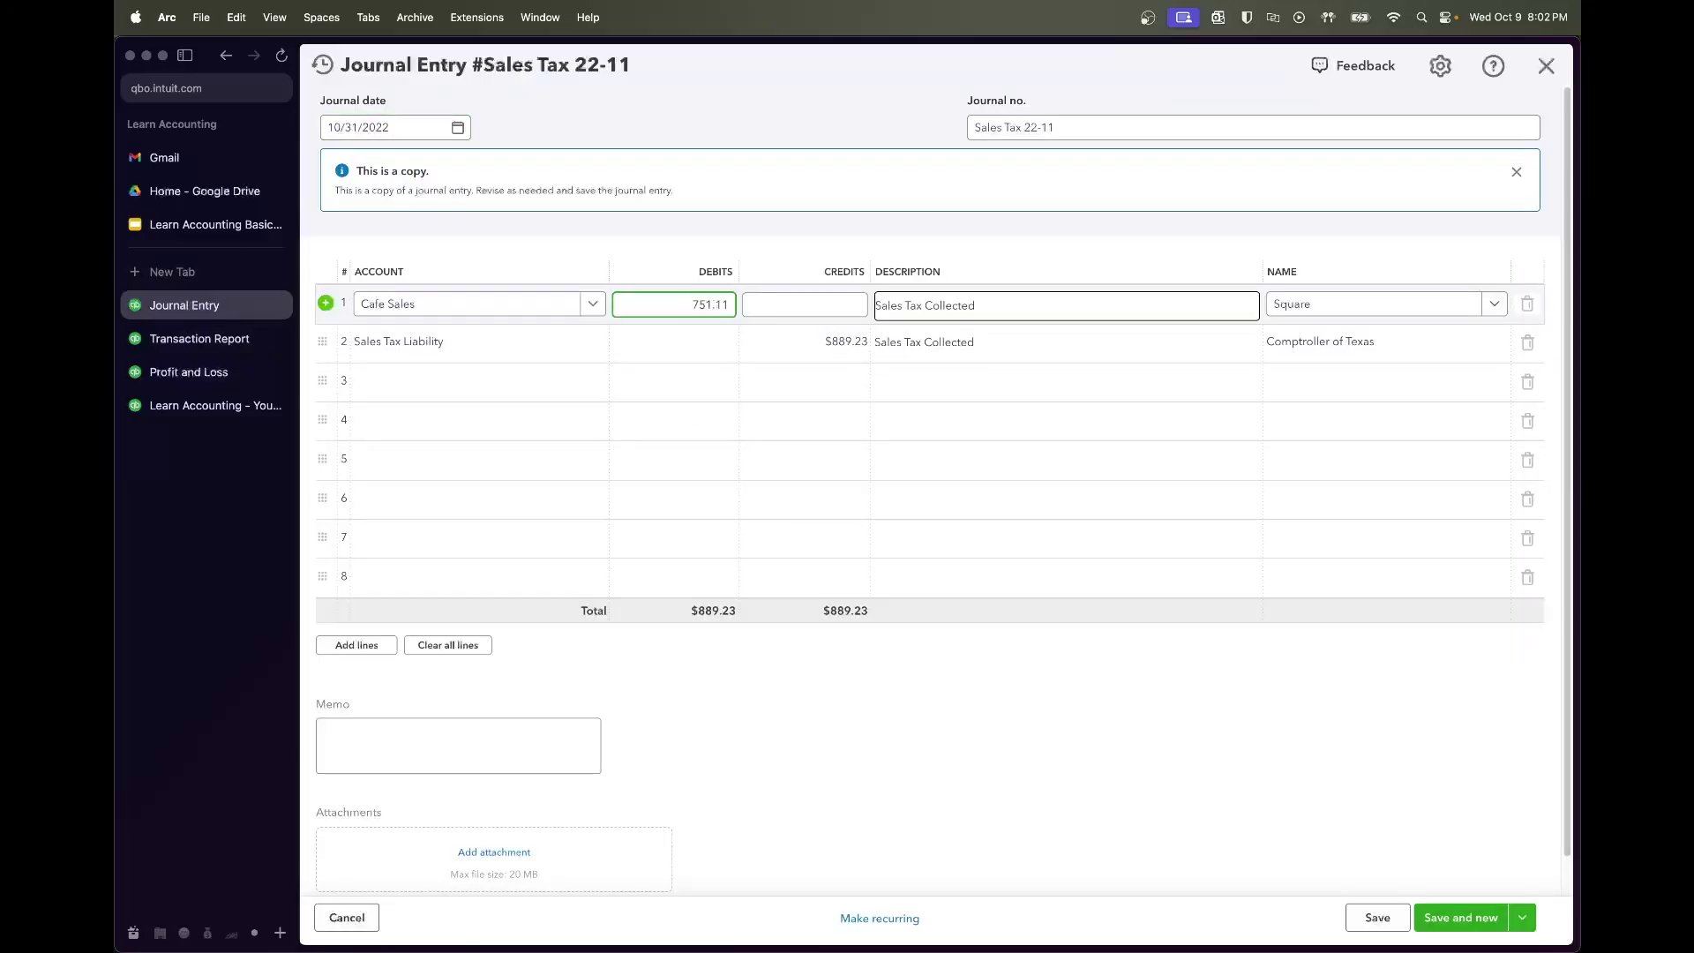
{"action": "left_click", "coordinate": [767, 340]}
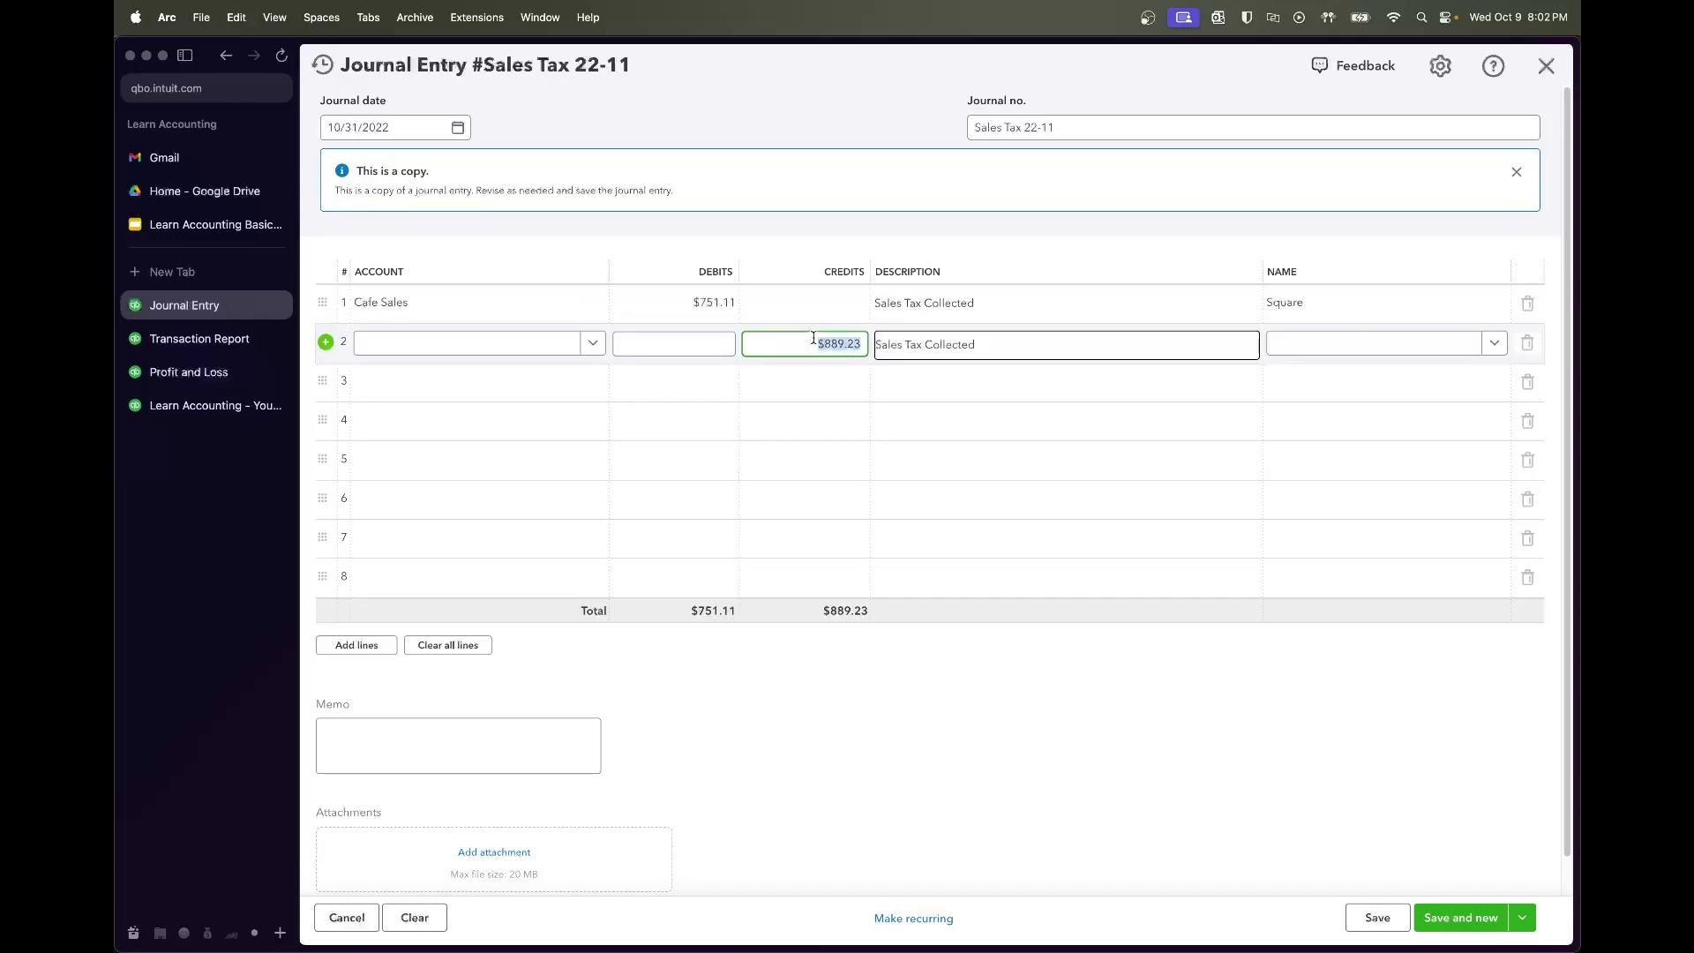
{"action": "type", "text": "751.11"}
{"action": "key", "text": "Tab"}
{"action": "left_click", "coordinate": [962, 806]}
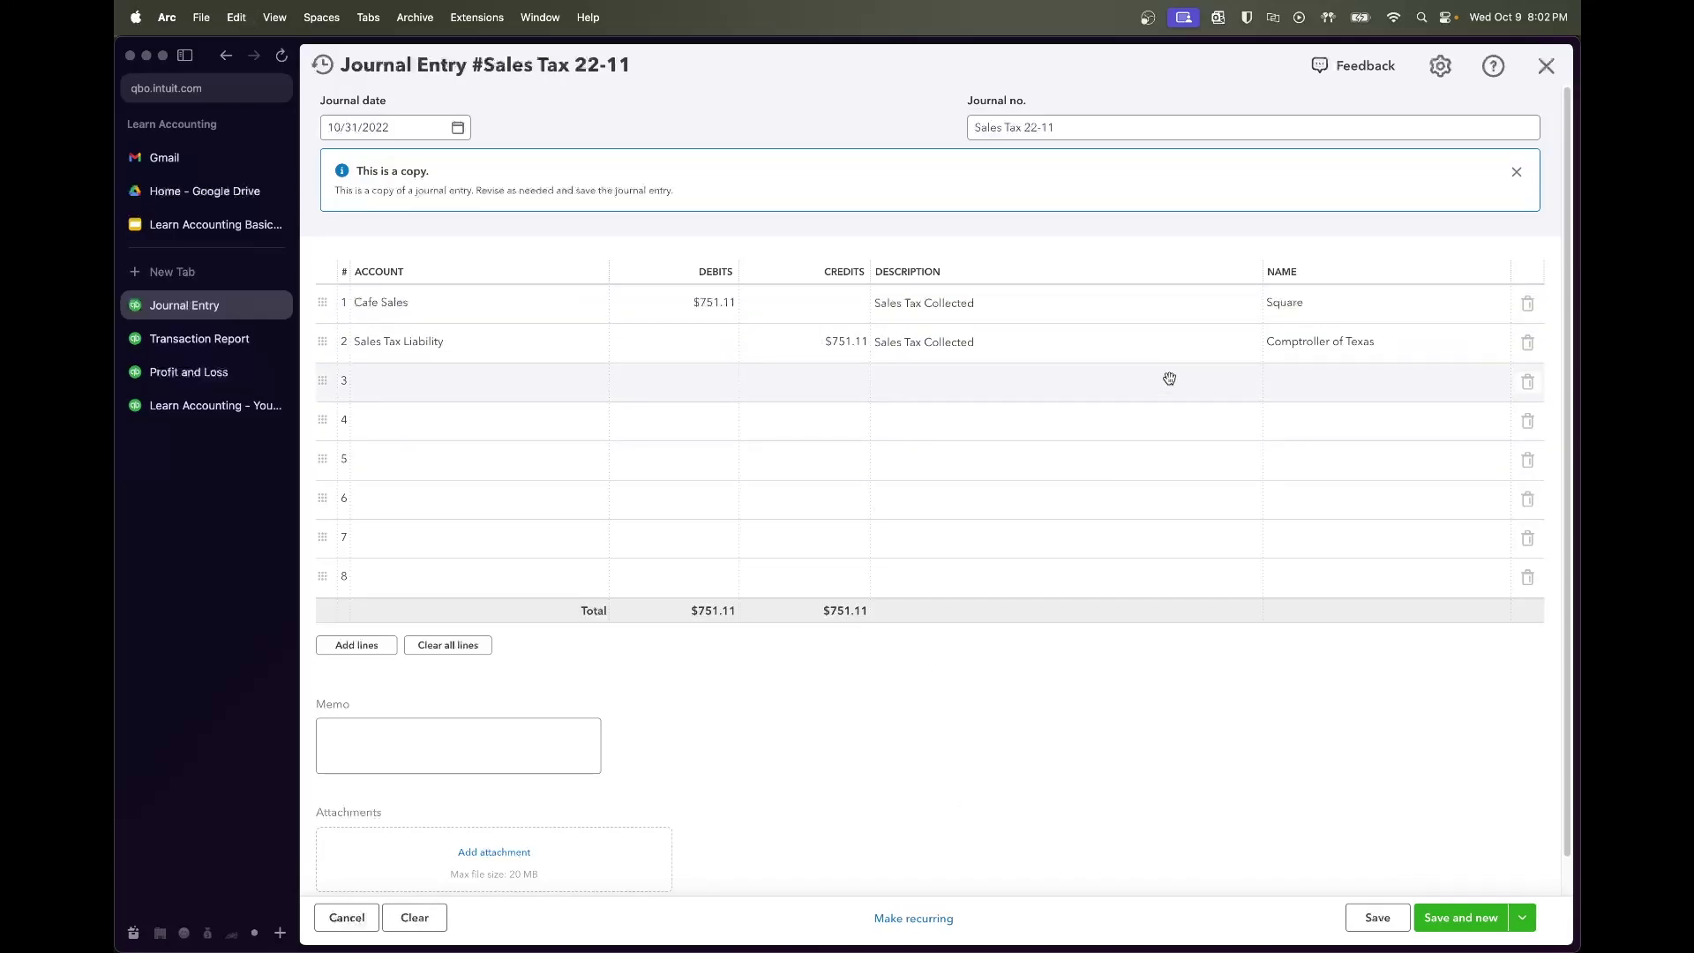
Set the new entry's journal date to 11/30/2022 and save it as Sales Tax 22-11
{"action": "left_click", "coordinate": [1122, 130]}
{"action": "left_click", "coordinate": [463, 126]}
{"action": "left_click", "coordinate": [500, 168]}
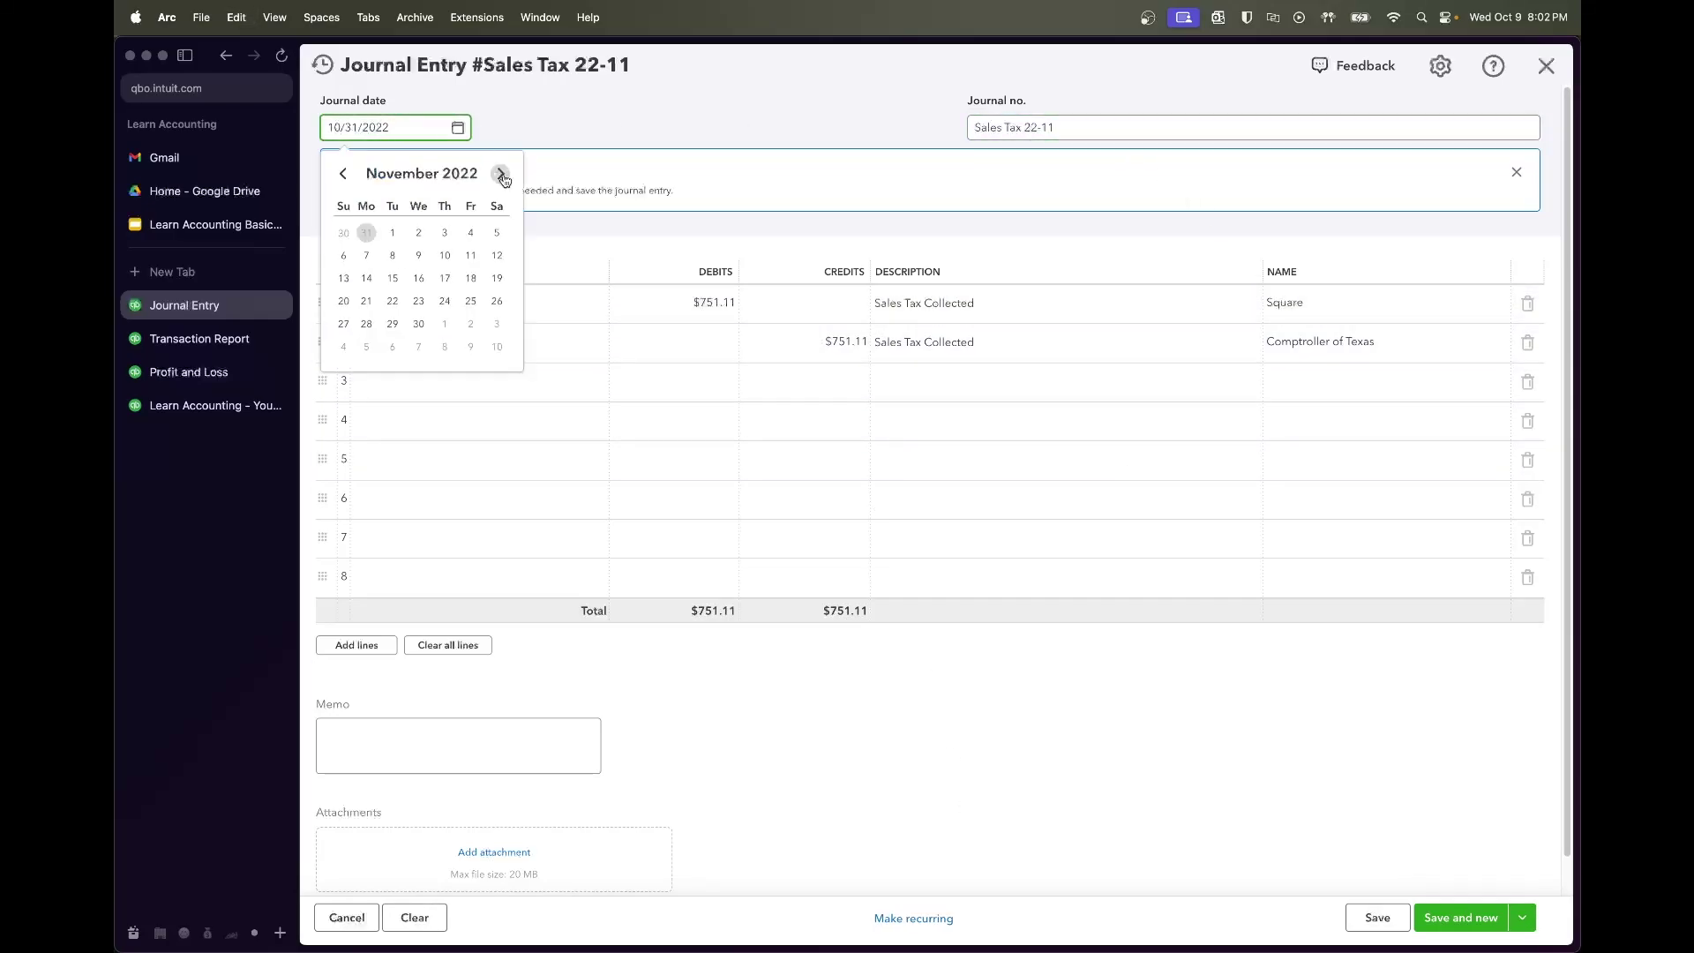
{"action": "left_click", "coordinate": [442, 323]}
{"action": "left_click", "coordinate": [778, 762]}
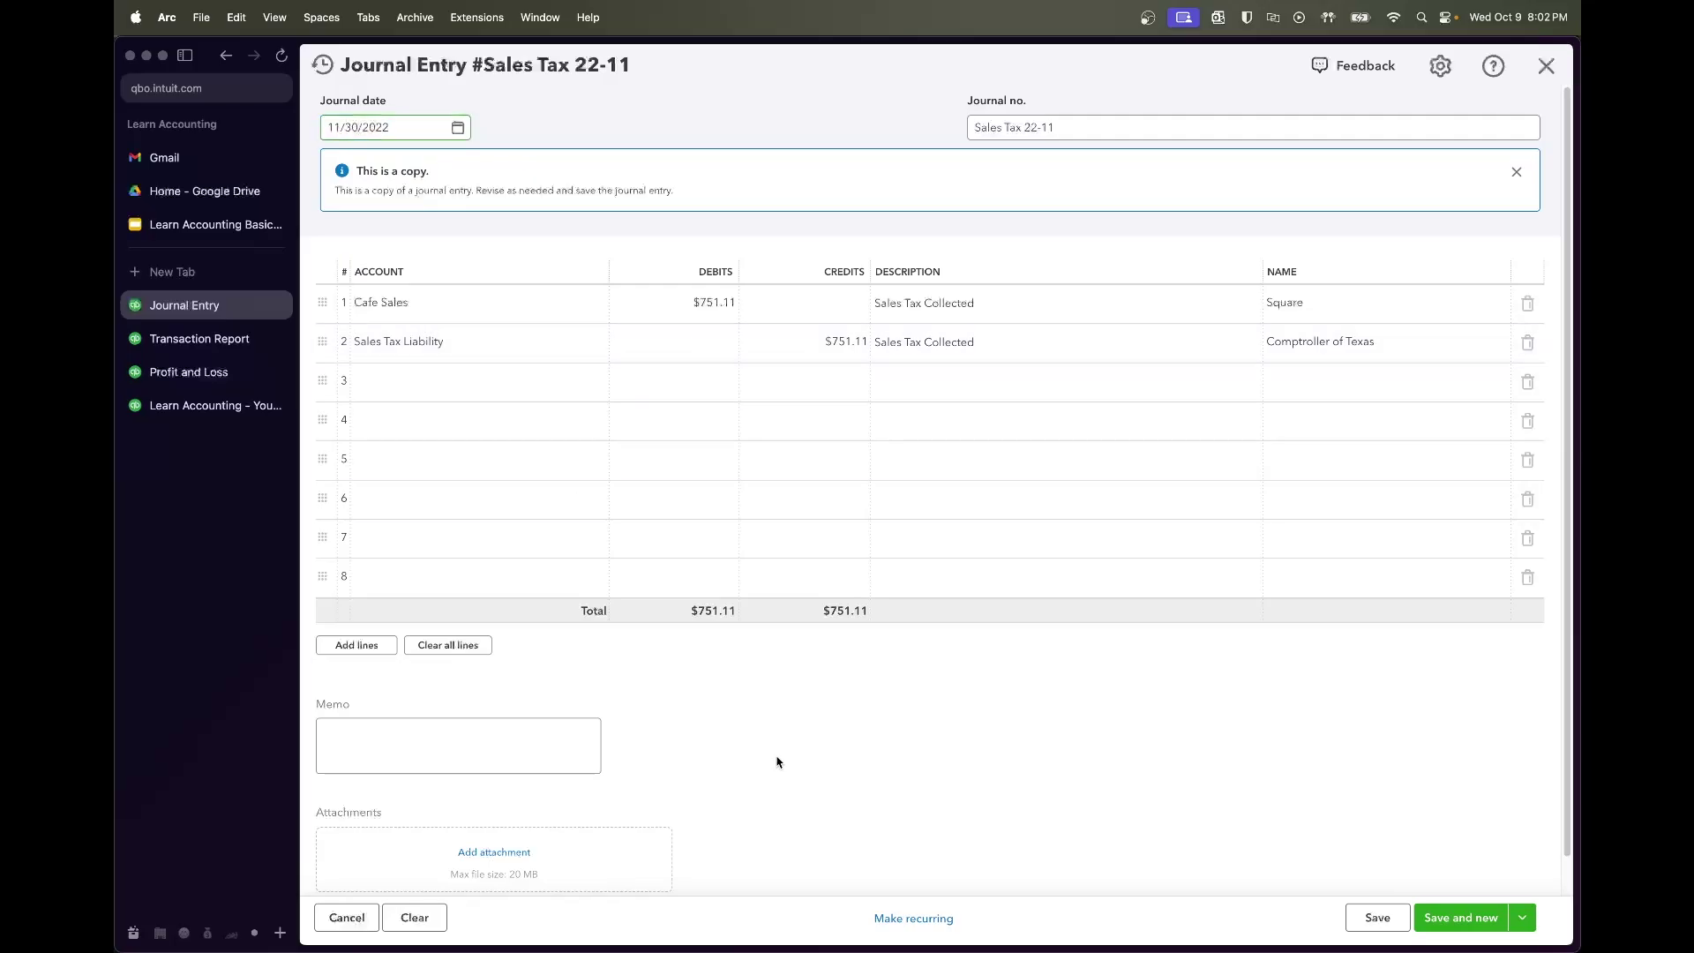
{"action": "left_click", "coordinate": [1377, 921]}
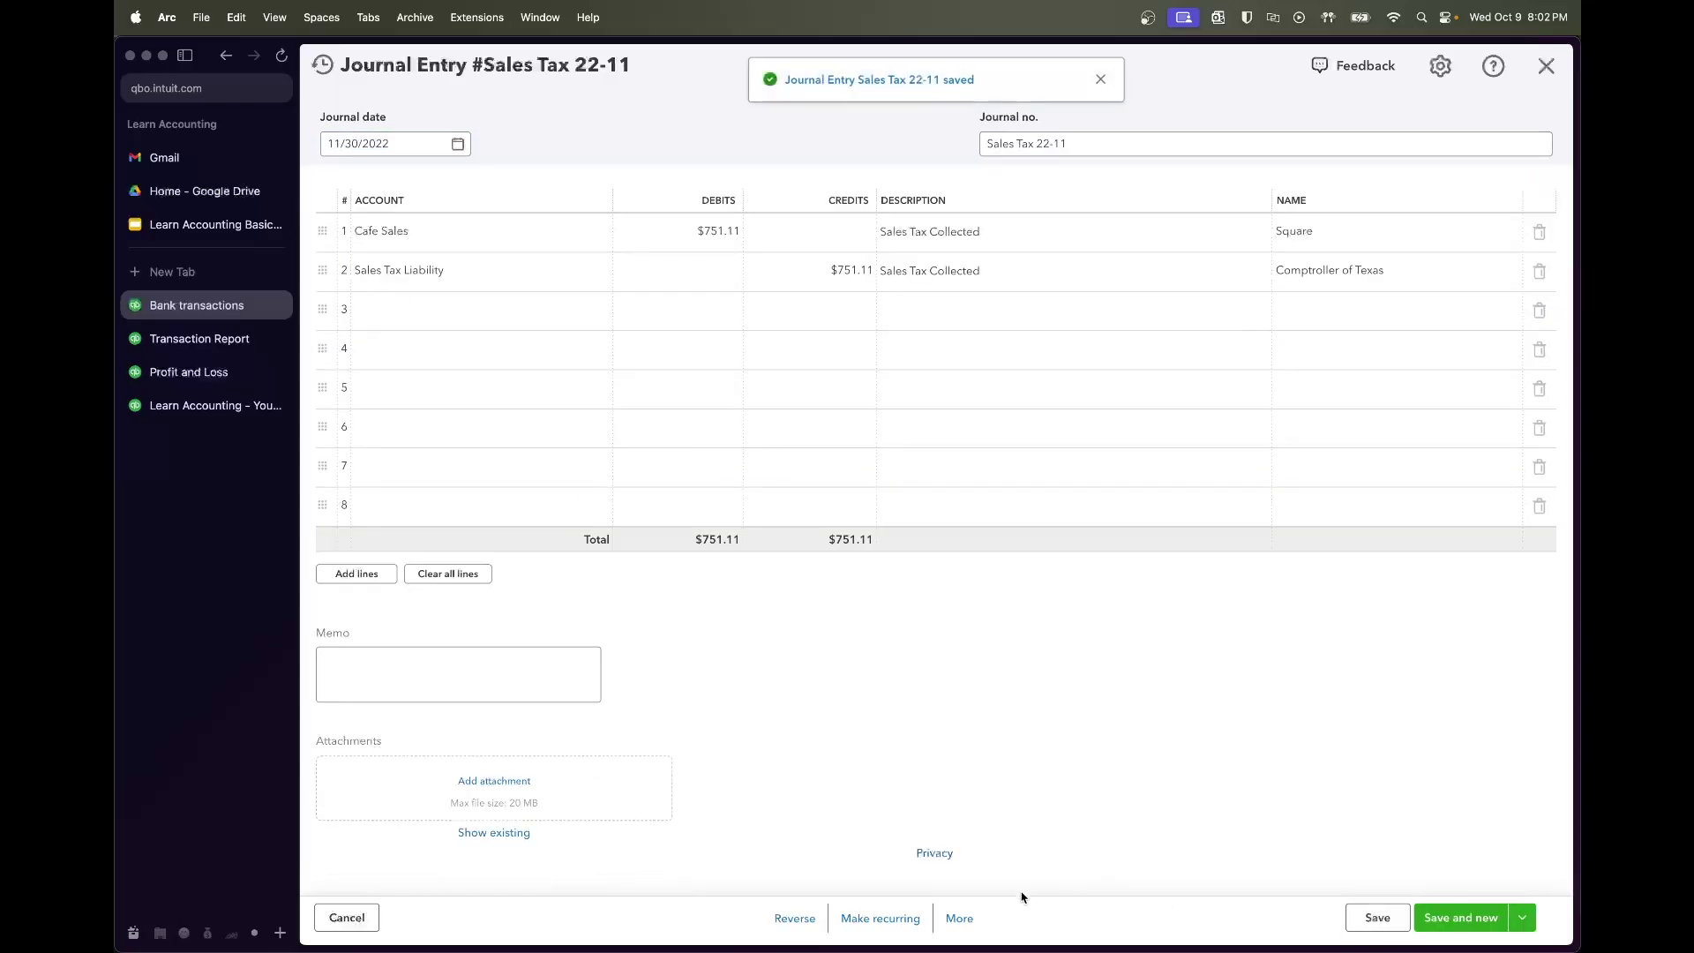
Copy Sales Tax 22-11 and set the Cafe Sales debit and Sales Tax Liability credit to 750.23, the 01/01/2023 payment in the Transaction Report
{"action": "left_click", "coordinate": [959, 917]}
{"action": "left_click", "coordinate": [958, 785]}
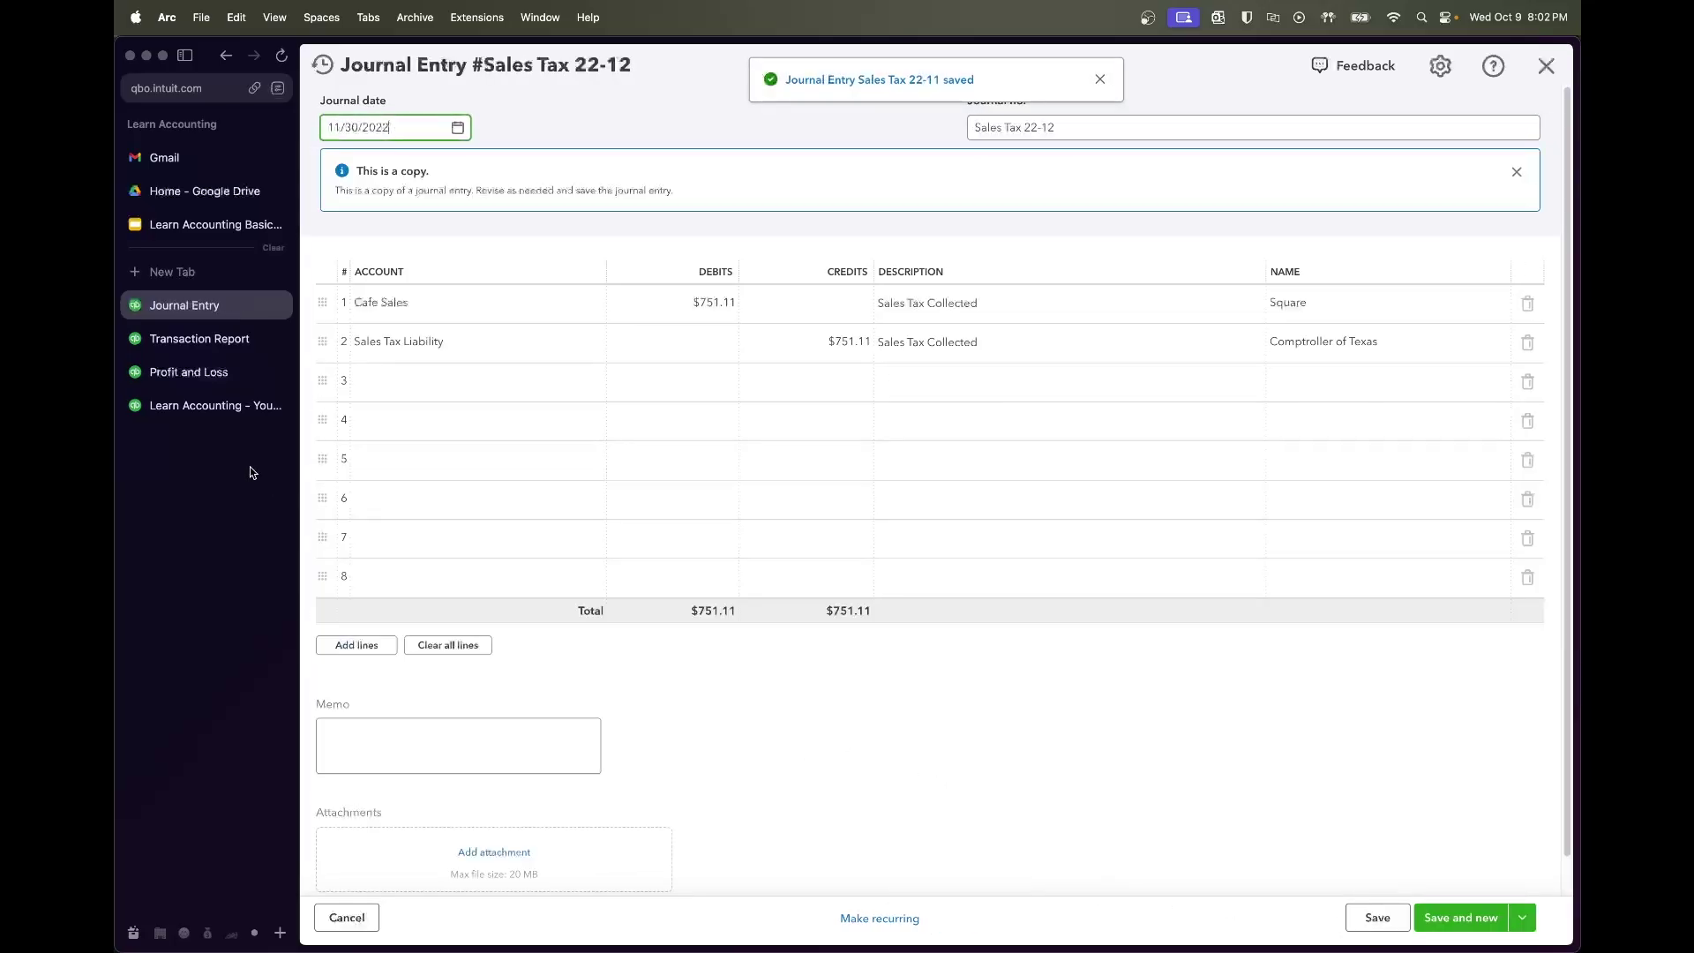
{"action": "left_click", "coordinate": [200, 338]}
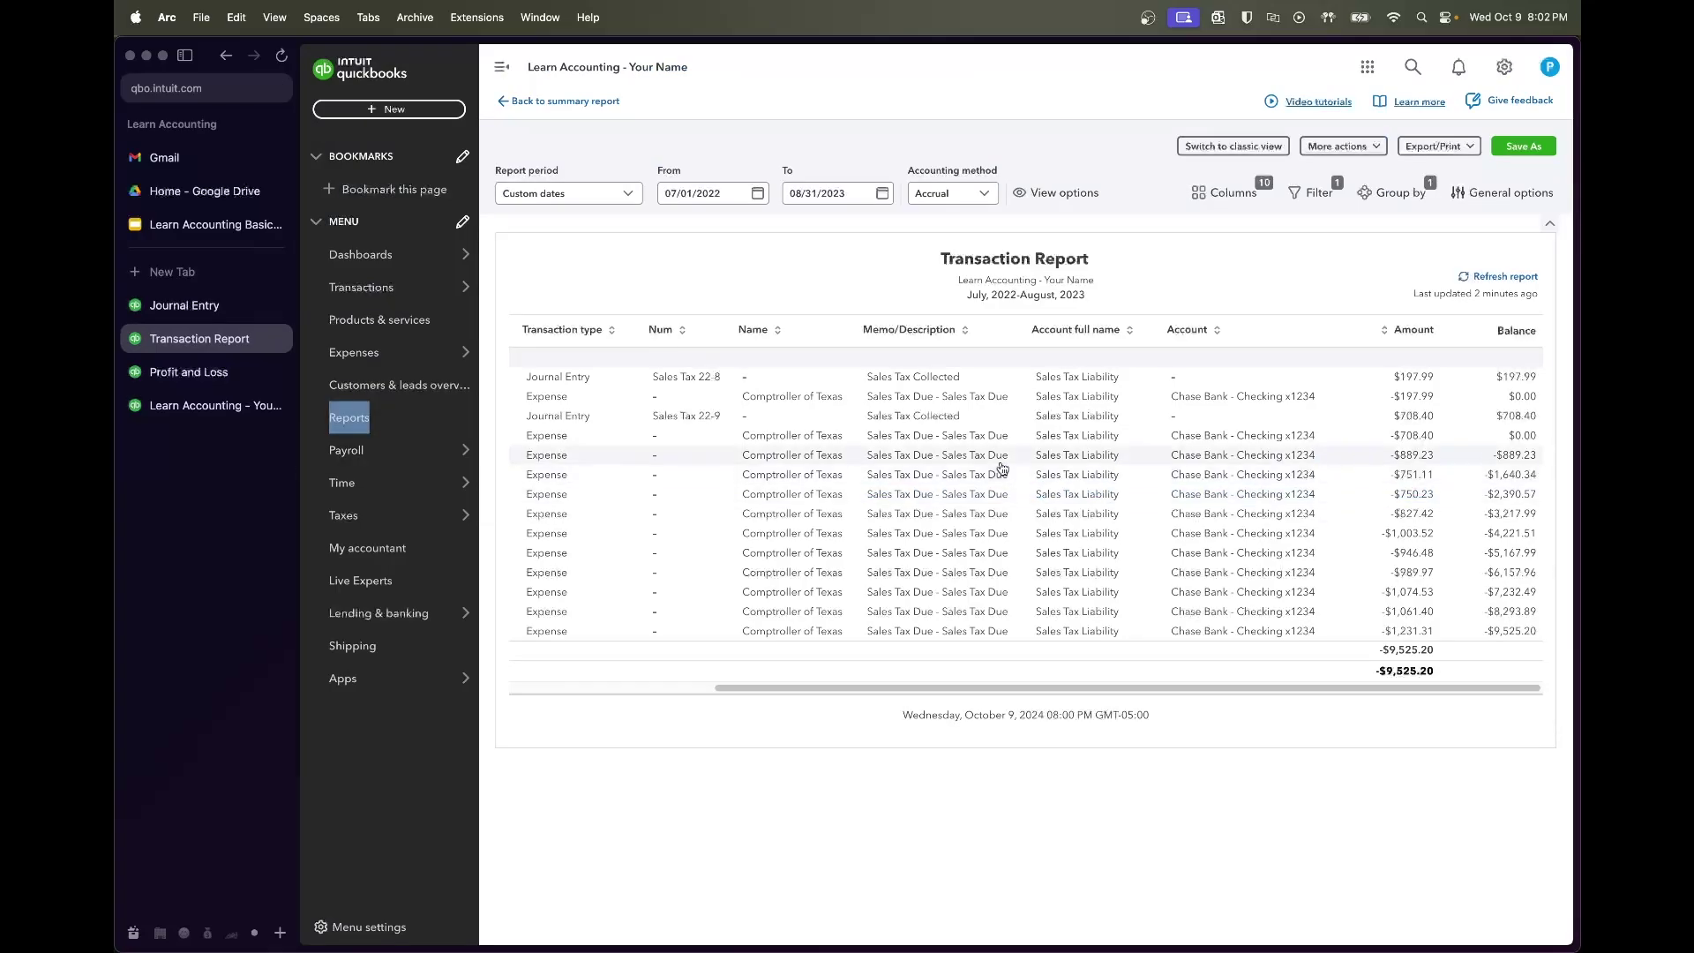
{"action": "scroll", "coordinate": [972, 501], "scroll_direction": "right", "scroll_amount": 5}
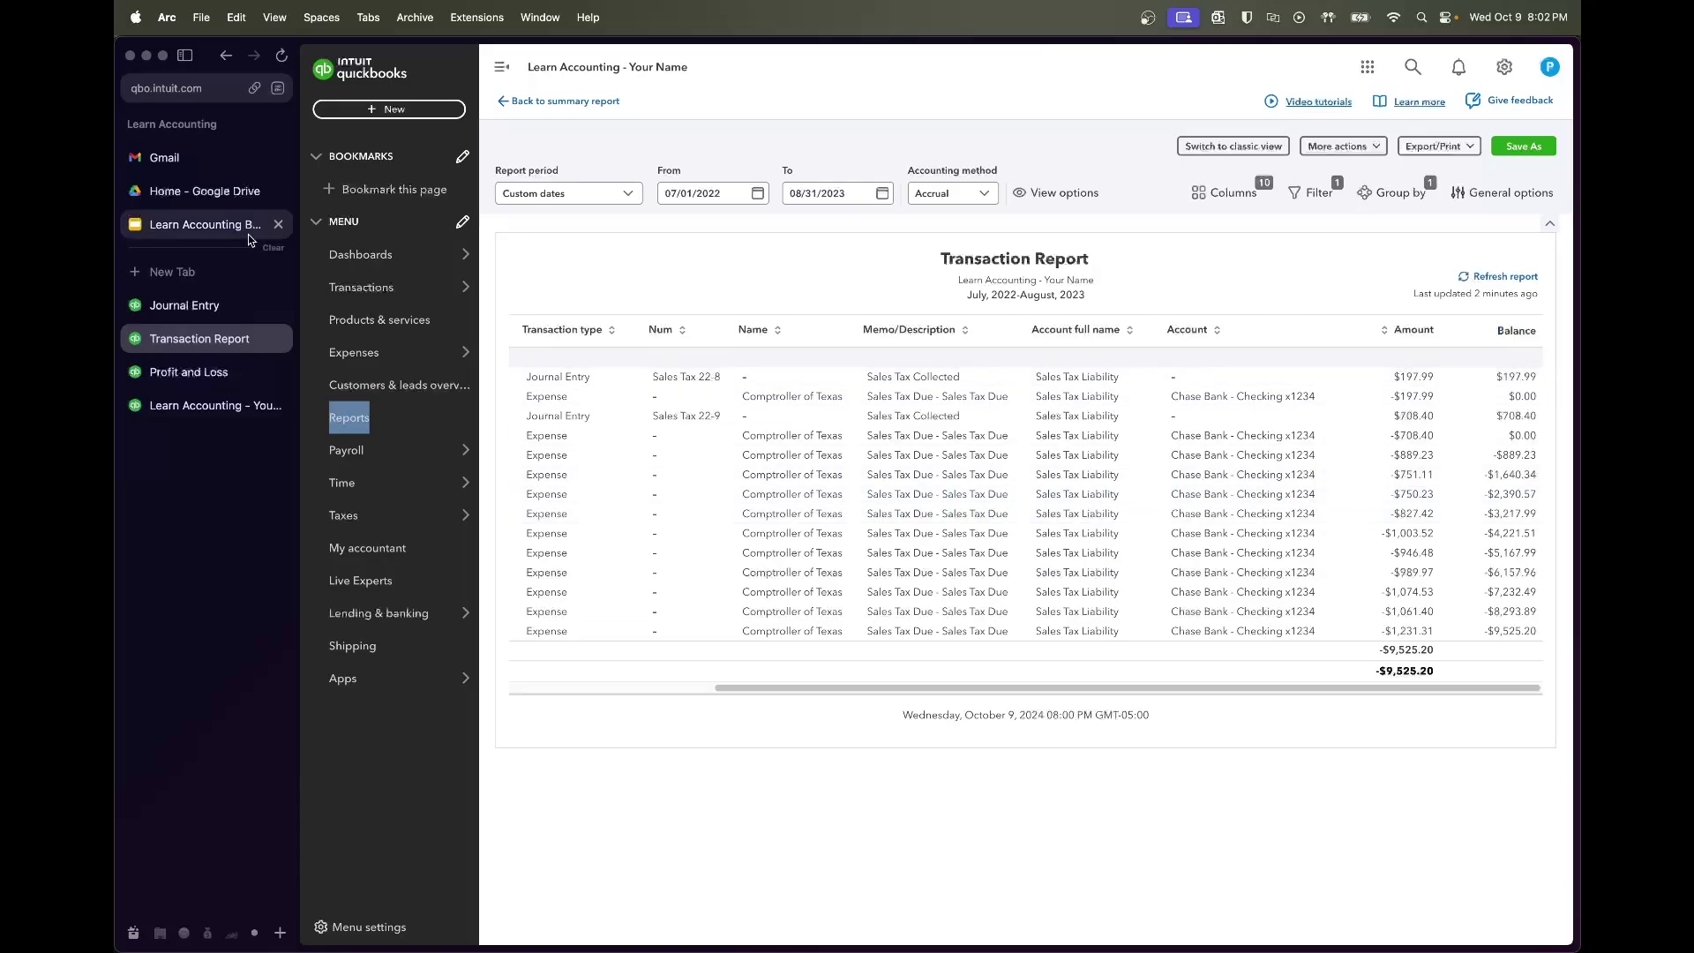
{"action": "left_click", "coordinate": [184, 304]}
{"action": "left_click", "coordinate": [666, 301]}
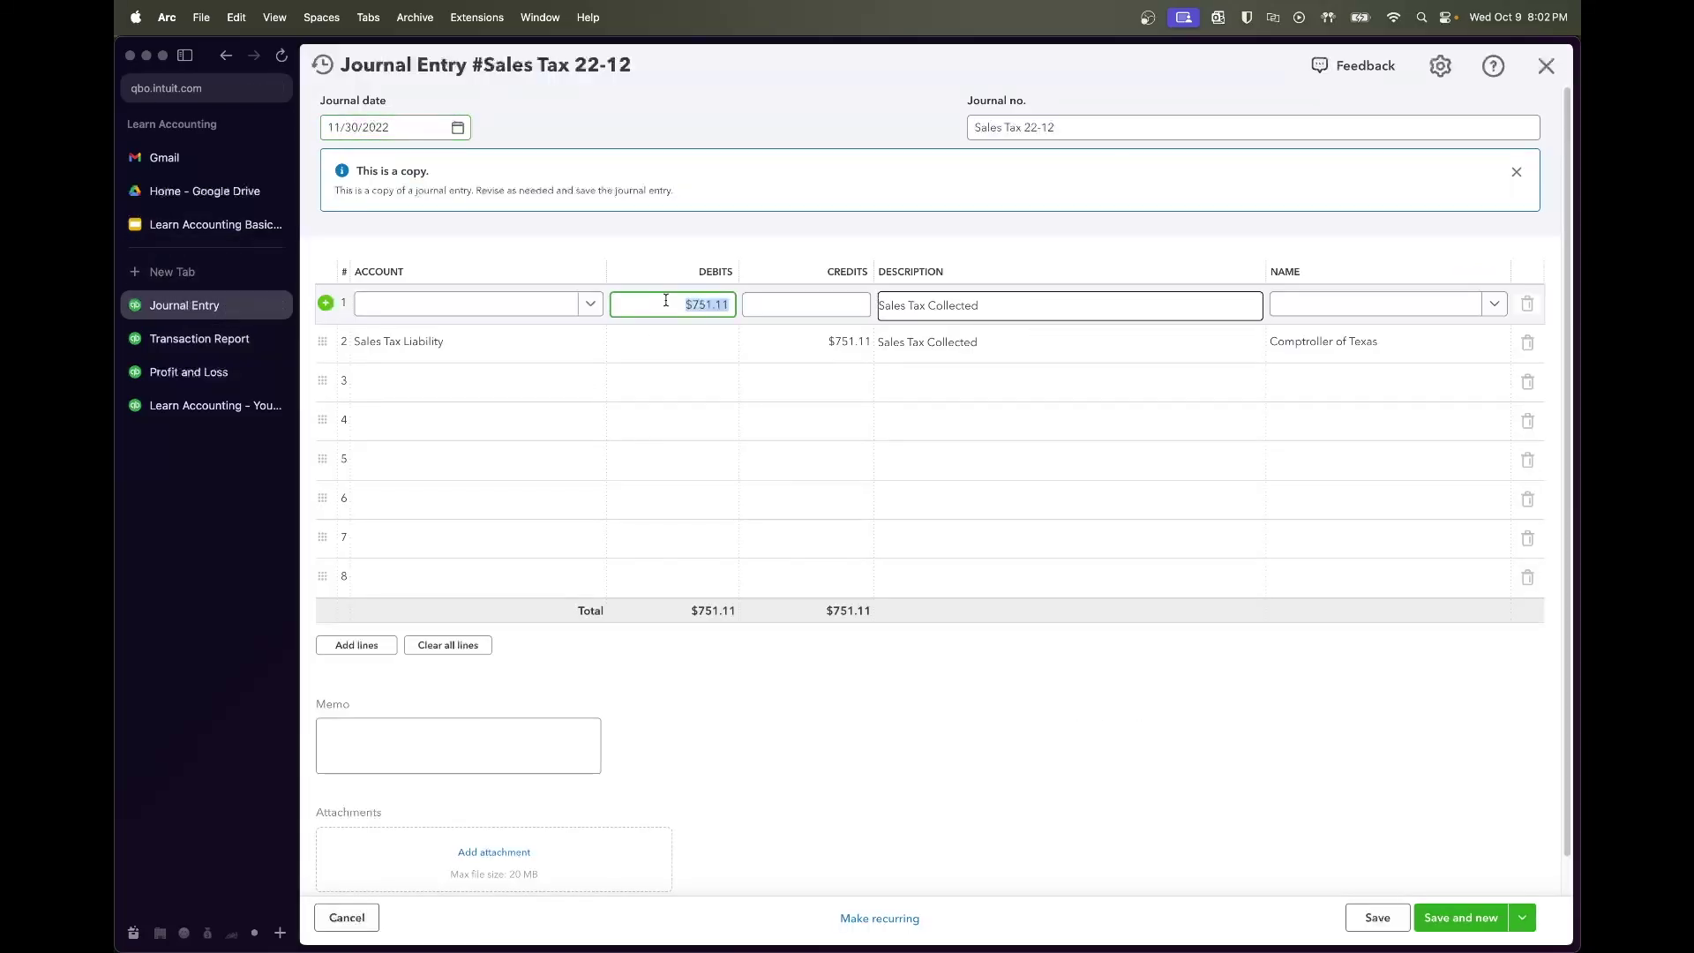
{"action": "type", "text": "750.23"}
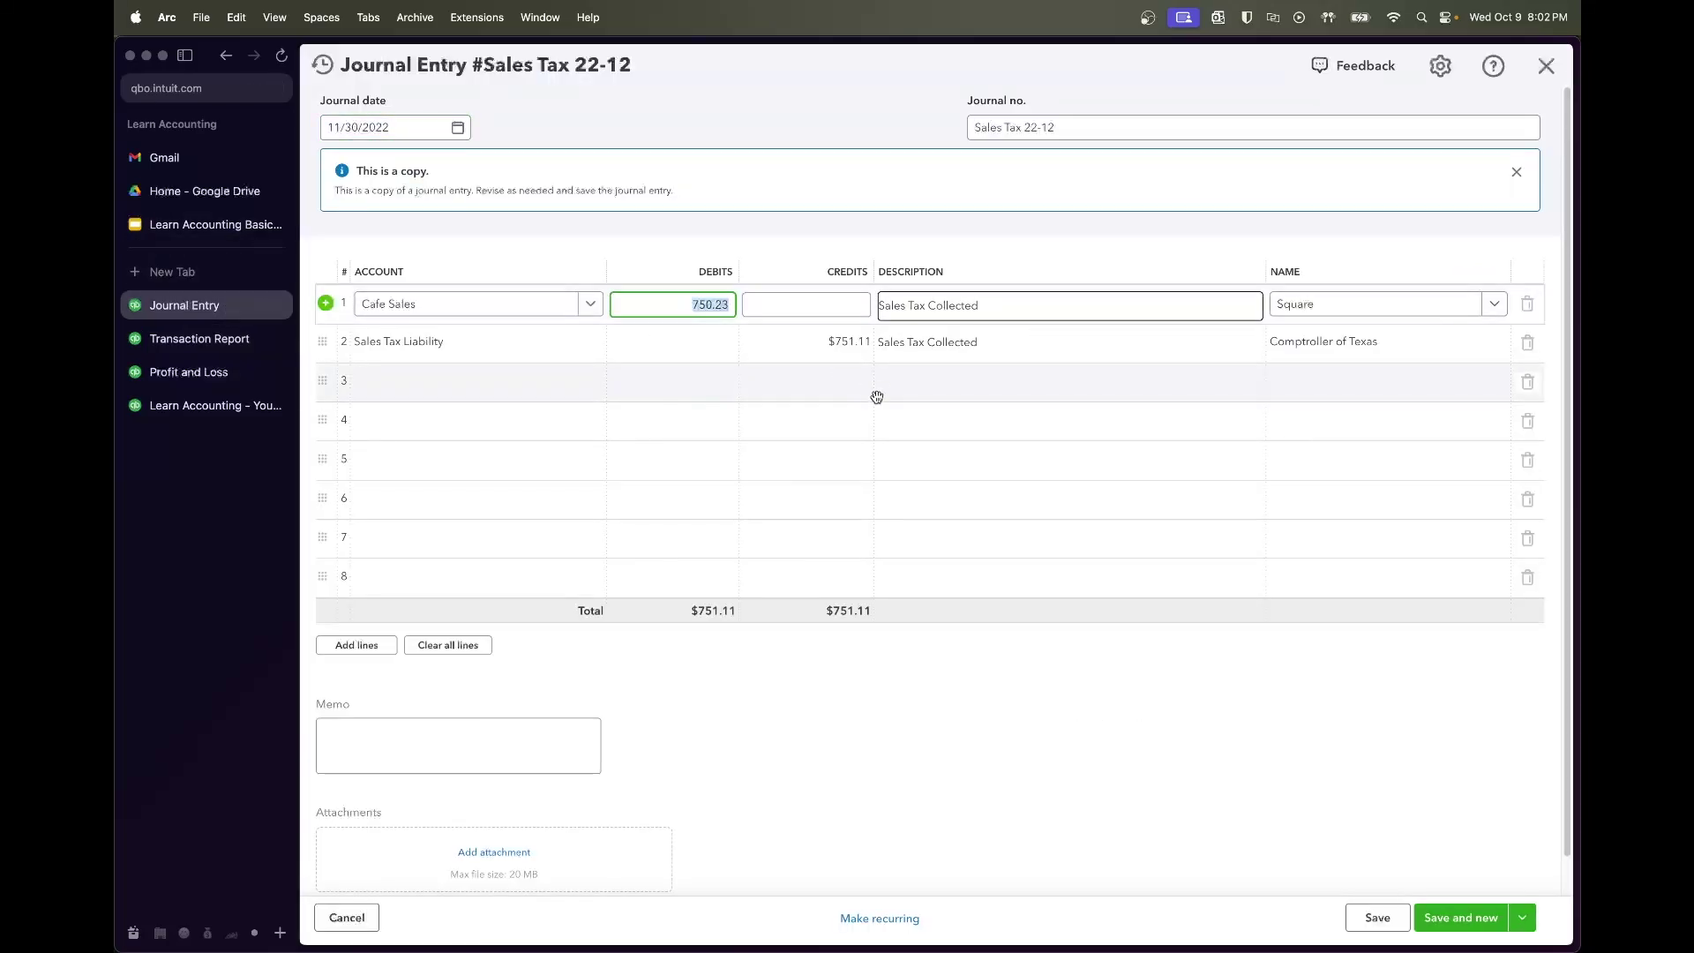
{"action": "left_click", "coordinate": [839, 354]}
{"action": "type", "text": "750.23"}
{"action": "left_click", "coordinate": [989, 700]}
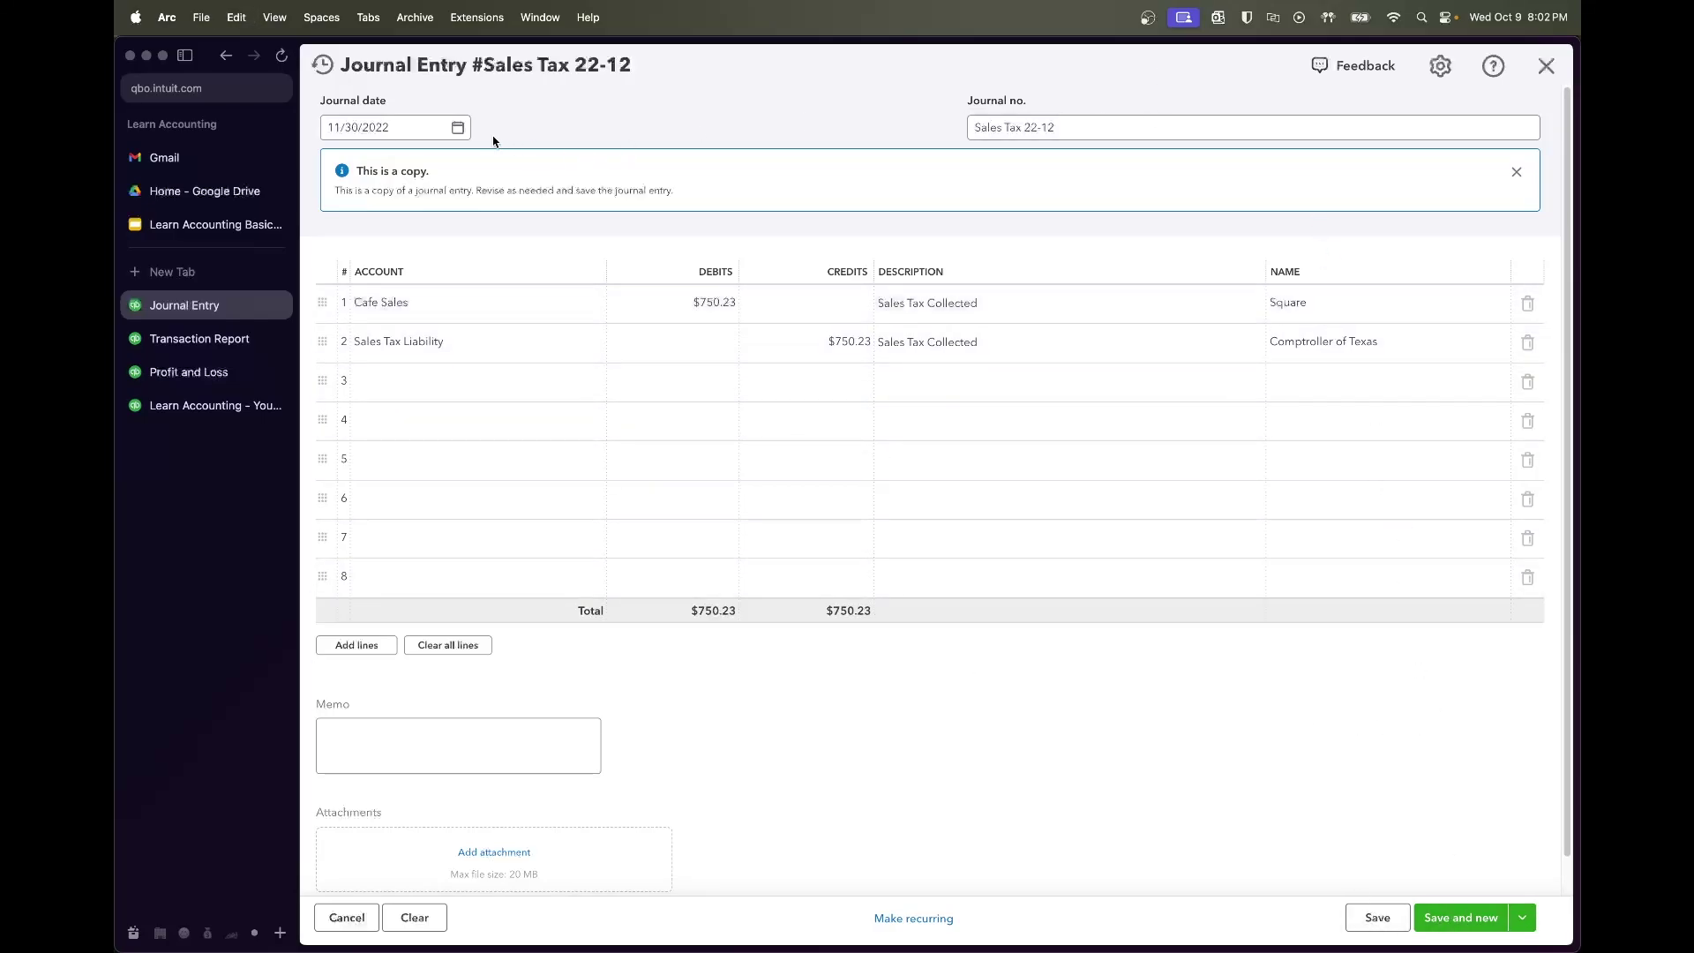
Set the copied entry's journal date to 12/31/2022 and save it as Sales Tax 22-12
{"action": "left_click", "coordinate": [458, 128]}
{"action": "left_click", "coordinate": [495, 171]}
{"action": "left_click", "coordinate": [475, 306]}
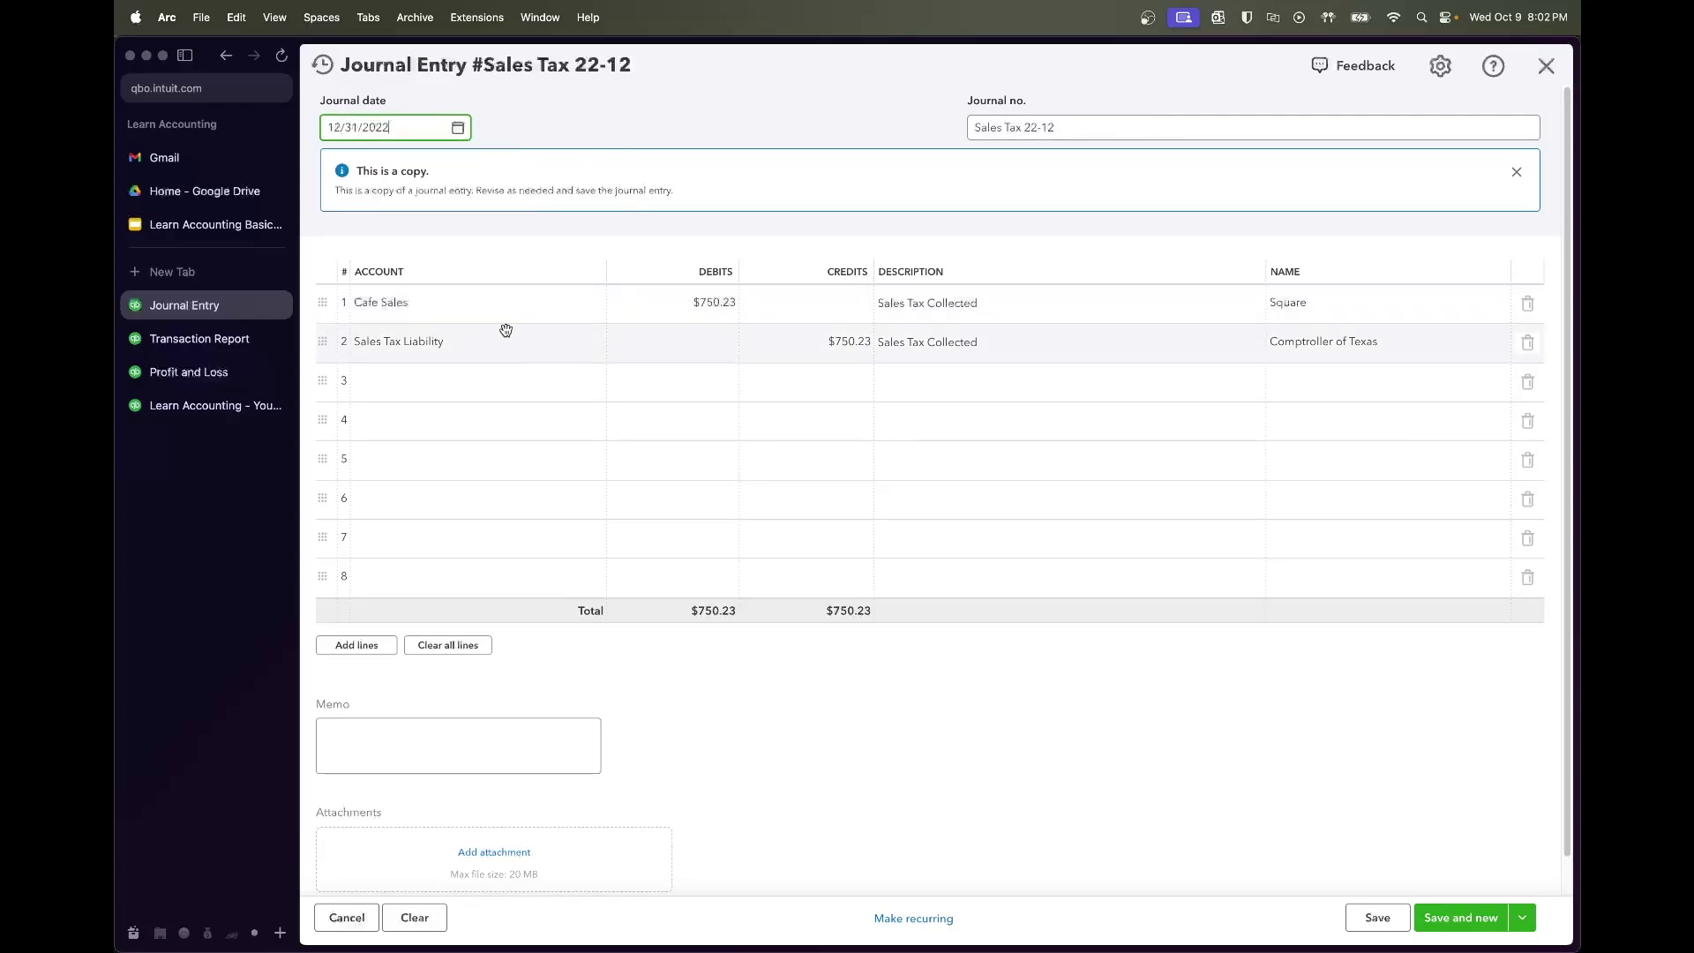
{"action": "right_click", "coordinate": [795, 763]}
{"action": "left_click", "coordinate": [1118, 868]}
{"action": "left_click", "coordinate": [1350, 916]}
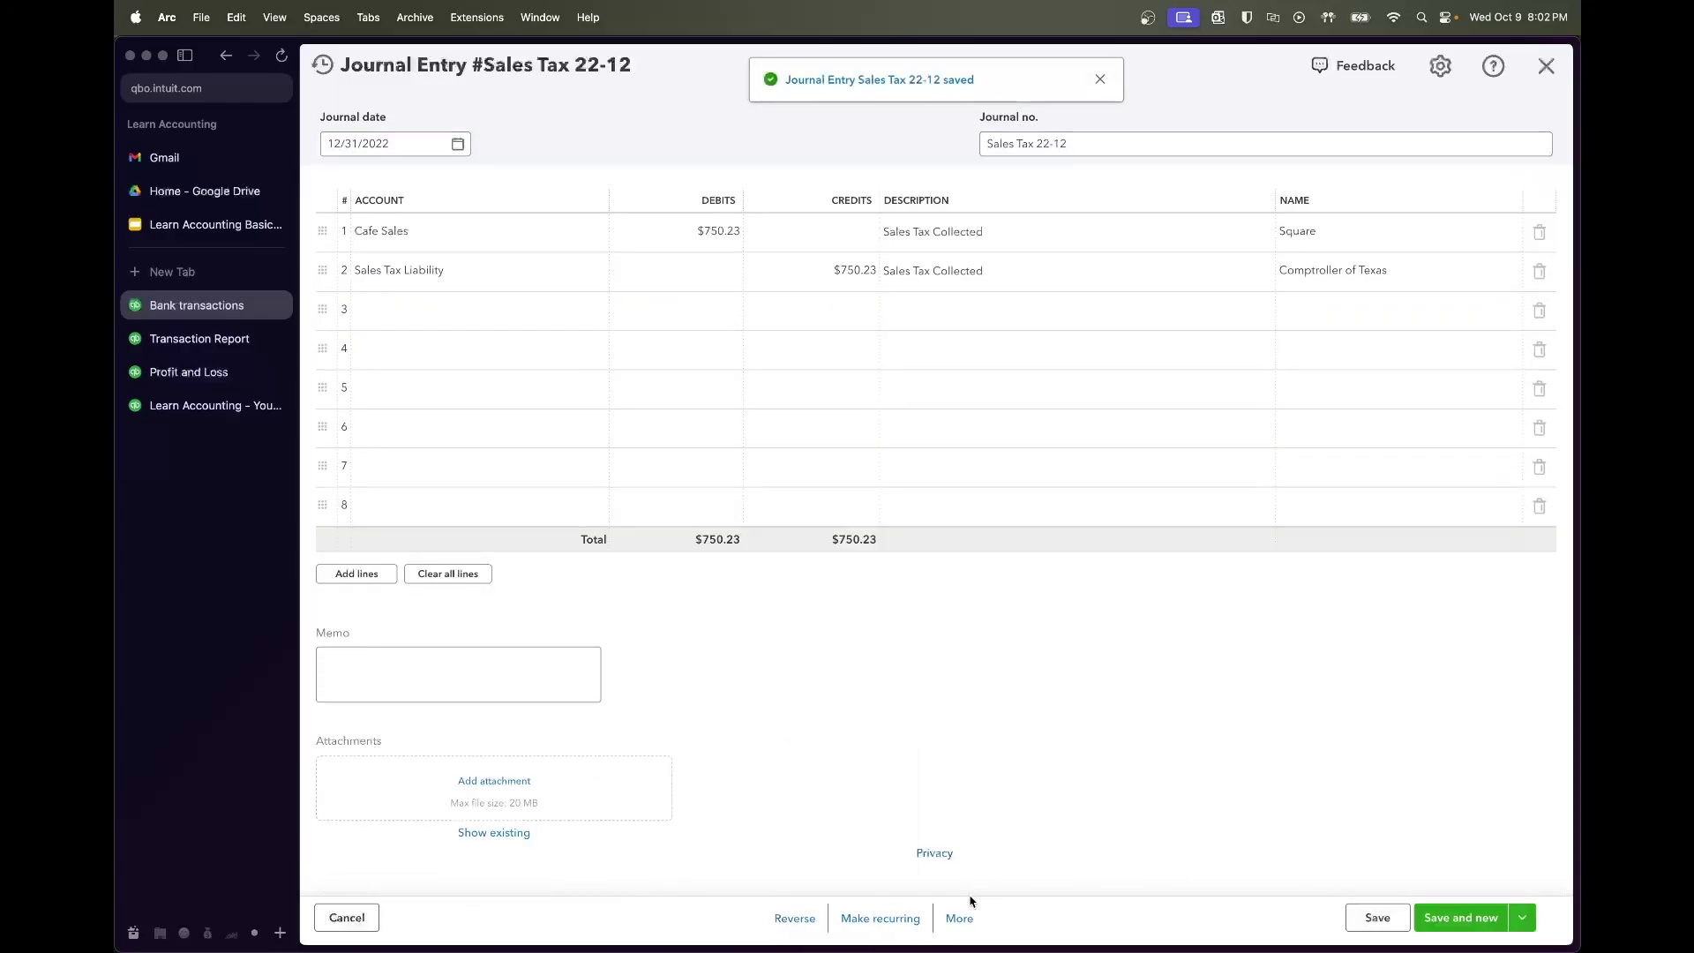
Copy Sales Tax 22-12 and look up the amount of the 02/01/2023 sales tax payment in the Transaction Report
{"action": "left_click", "coordinate": [959, 917]}
{"action": "left_click", "coordinate": [924, 782]}
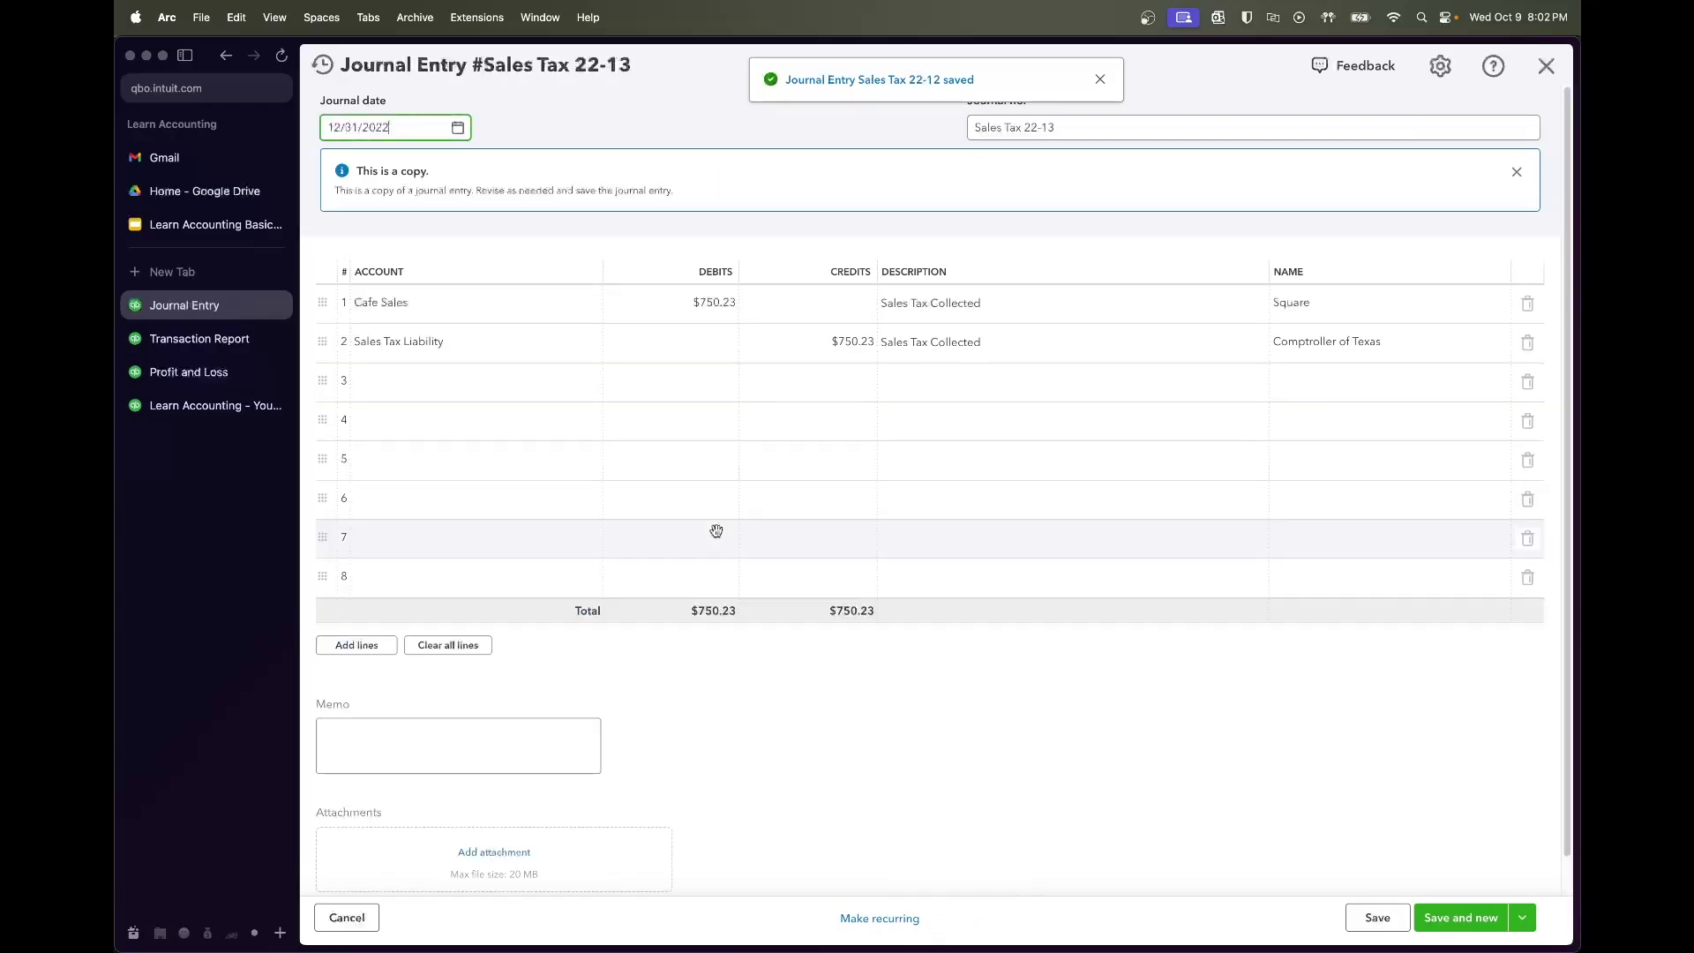
{"action": "left_click", "coordinate": [173, 344]}
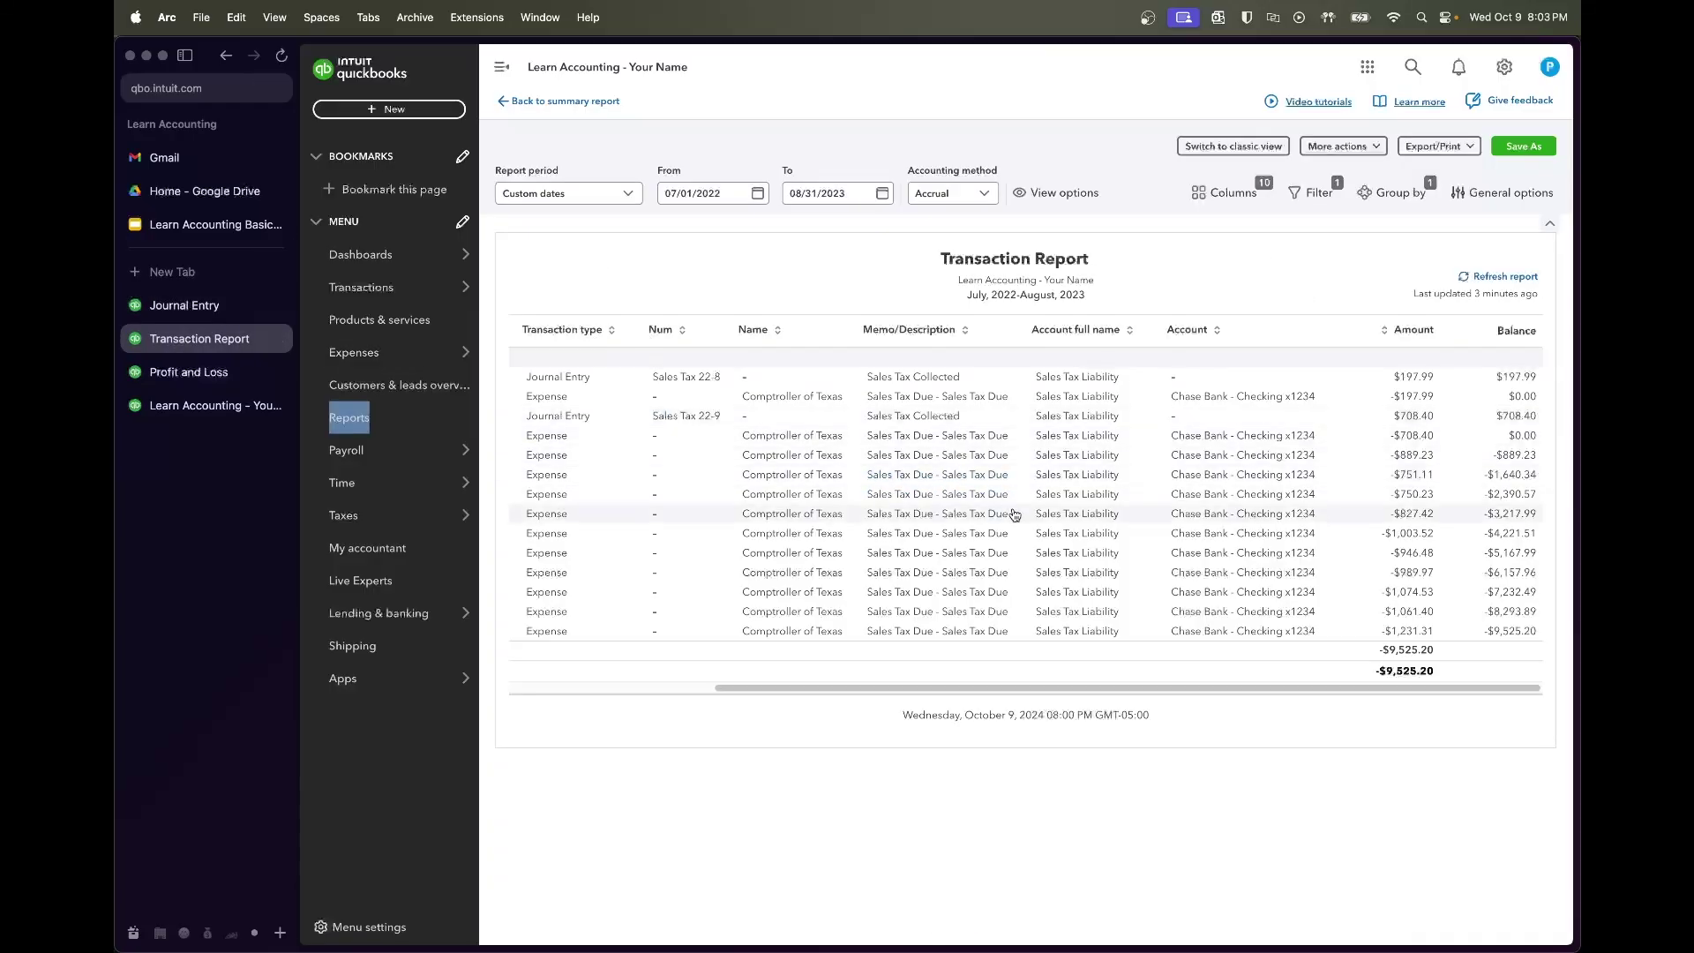
{"action": "scroll", "coordinate": [1014, 514], "scroll_direction": "left", "scroll_amount": 10}
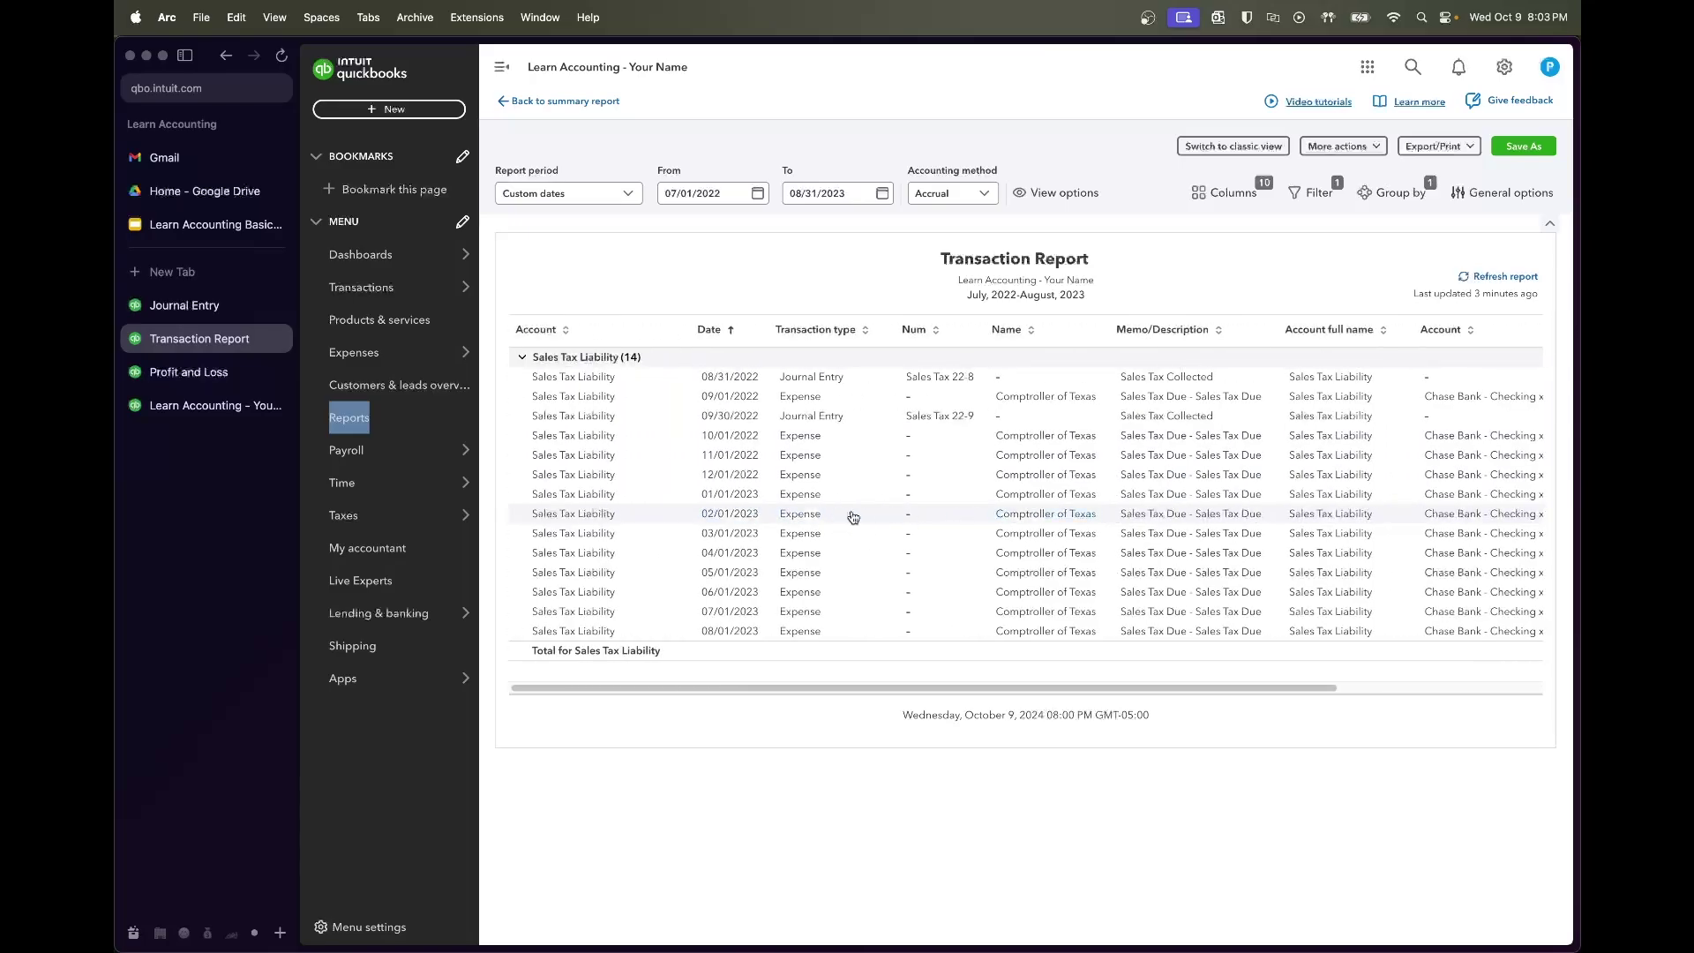
{"action": "scroll", "coordinate": [860, 518], "scroll_direction": "right", "scroll_amount": 10}
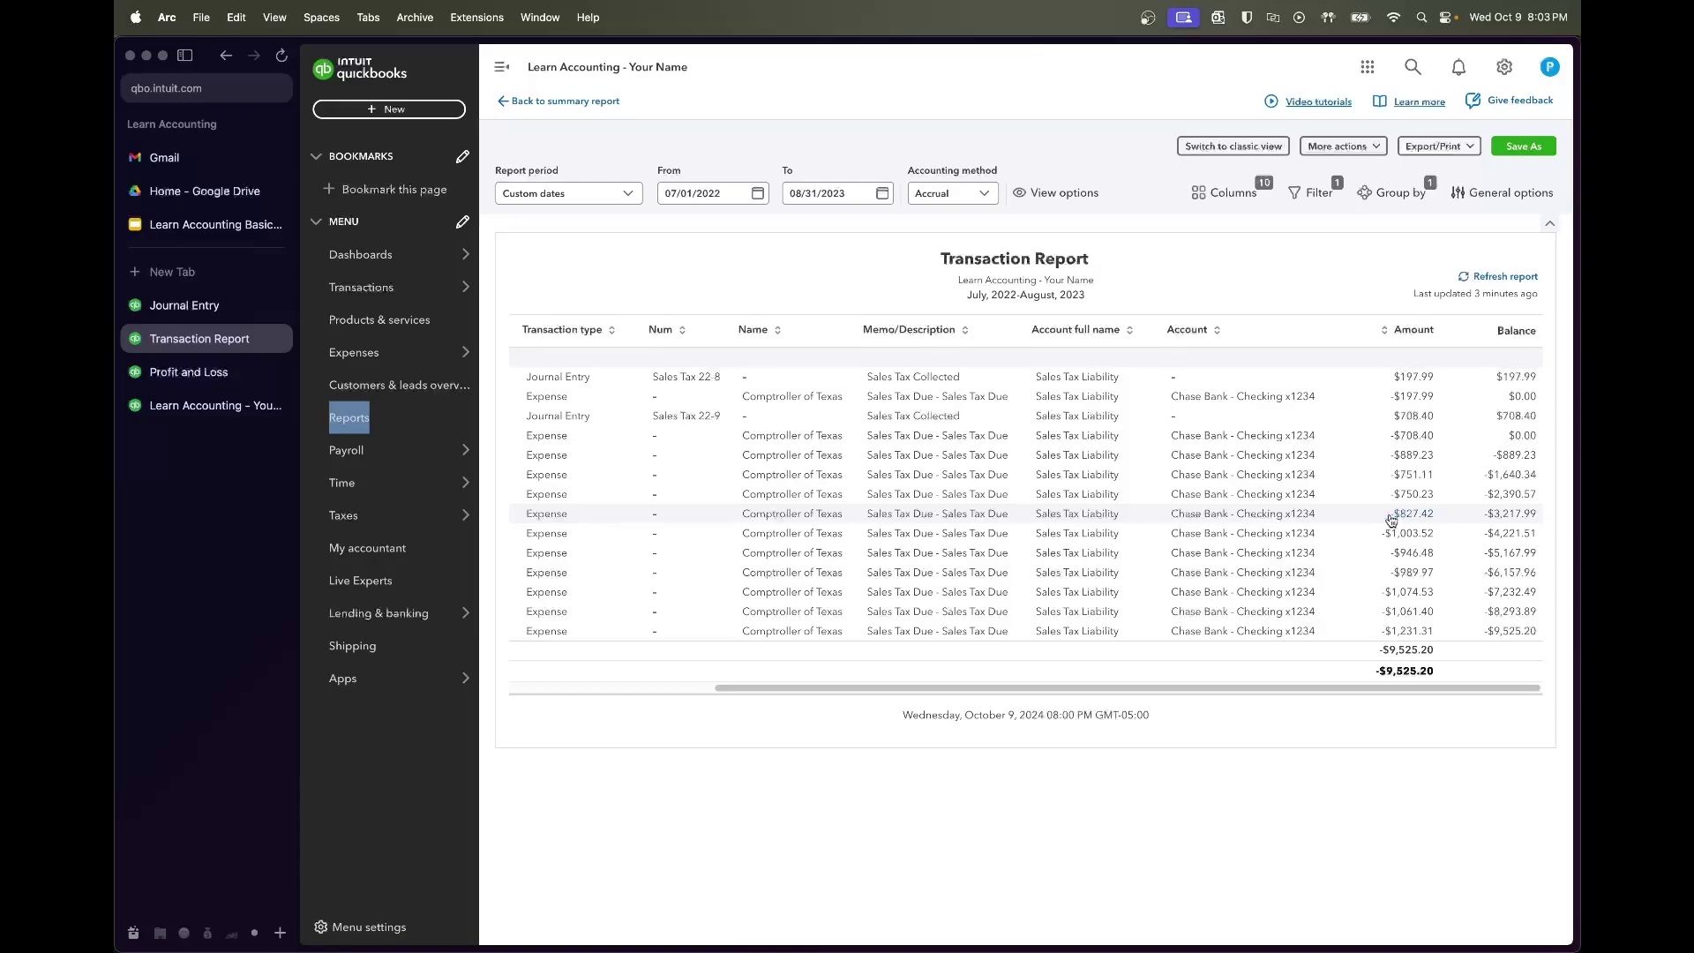
{"action": "scroll", "coordinate": [1391, 518], "scroll_direction": "left", "scroll_amount": 10}
{"action": "scroll", "coordinate": [1391, 518], "scroll_direction": "right", "scroll_amount": 10}
Set the copied entry's Cafe Sales debit and Sales Tax Liability credit to 827.42
{"action": "left_click", "coordinate": [184, 306]}
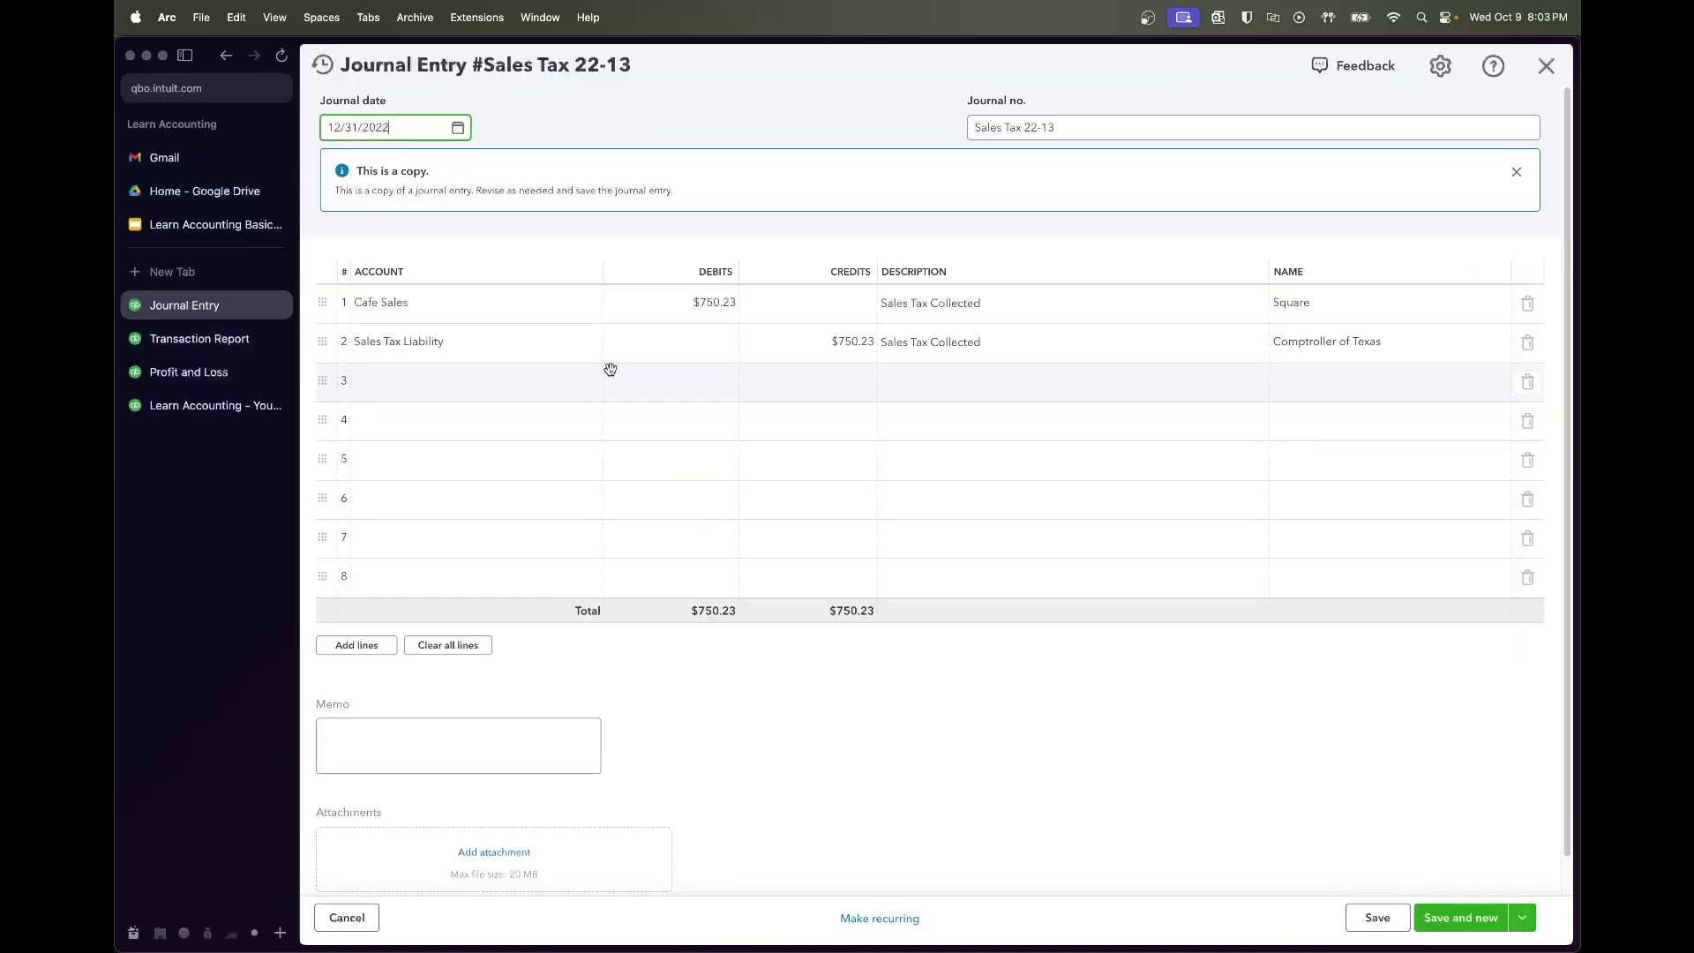
{"action": "left_click", "coordinate": [692, 305]}
{"action": "type", "text": "82"}
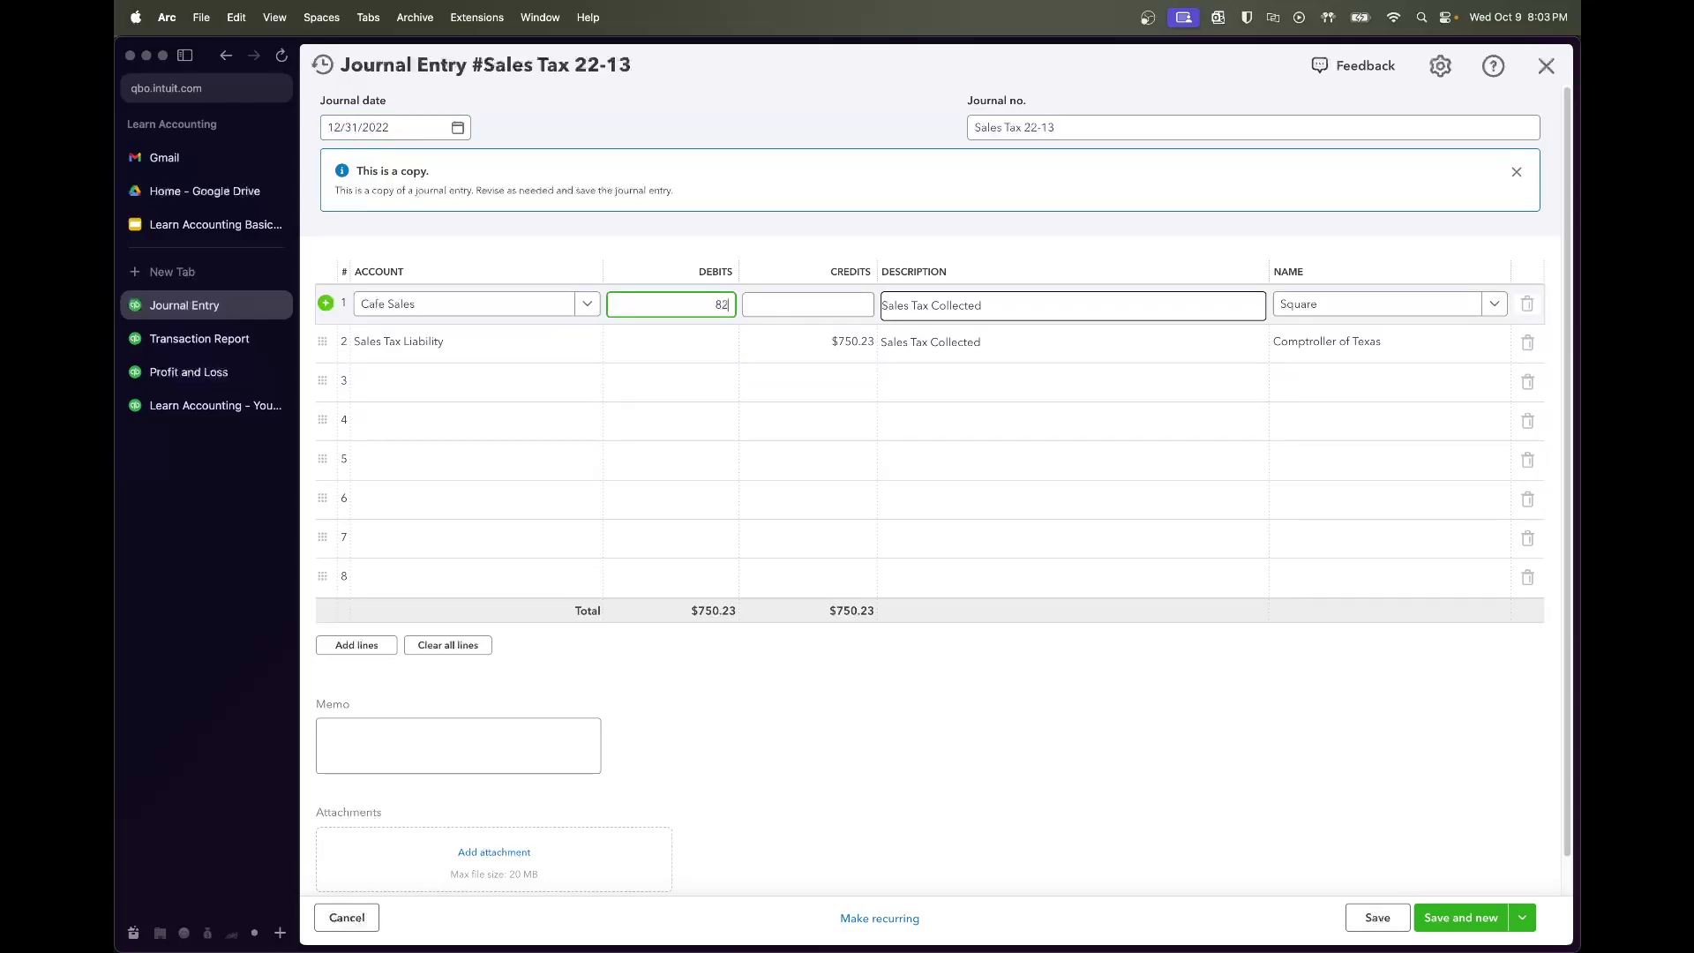
{"action": "type", "text": "7.42"}
{"action": "key", "text": "Tab"}
{"action": "left_click", "coordinate": [721, 307]}
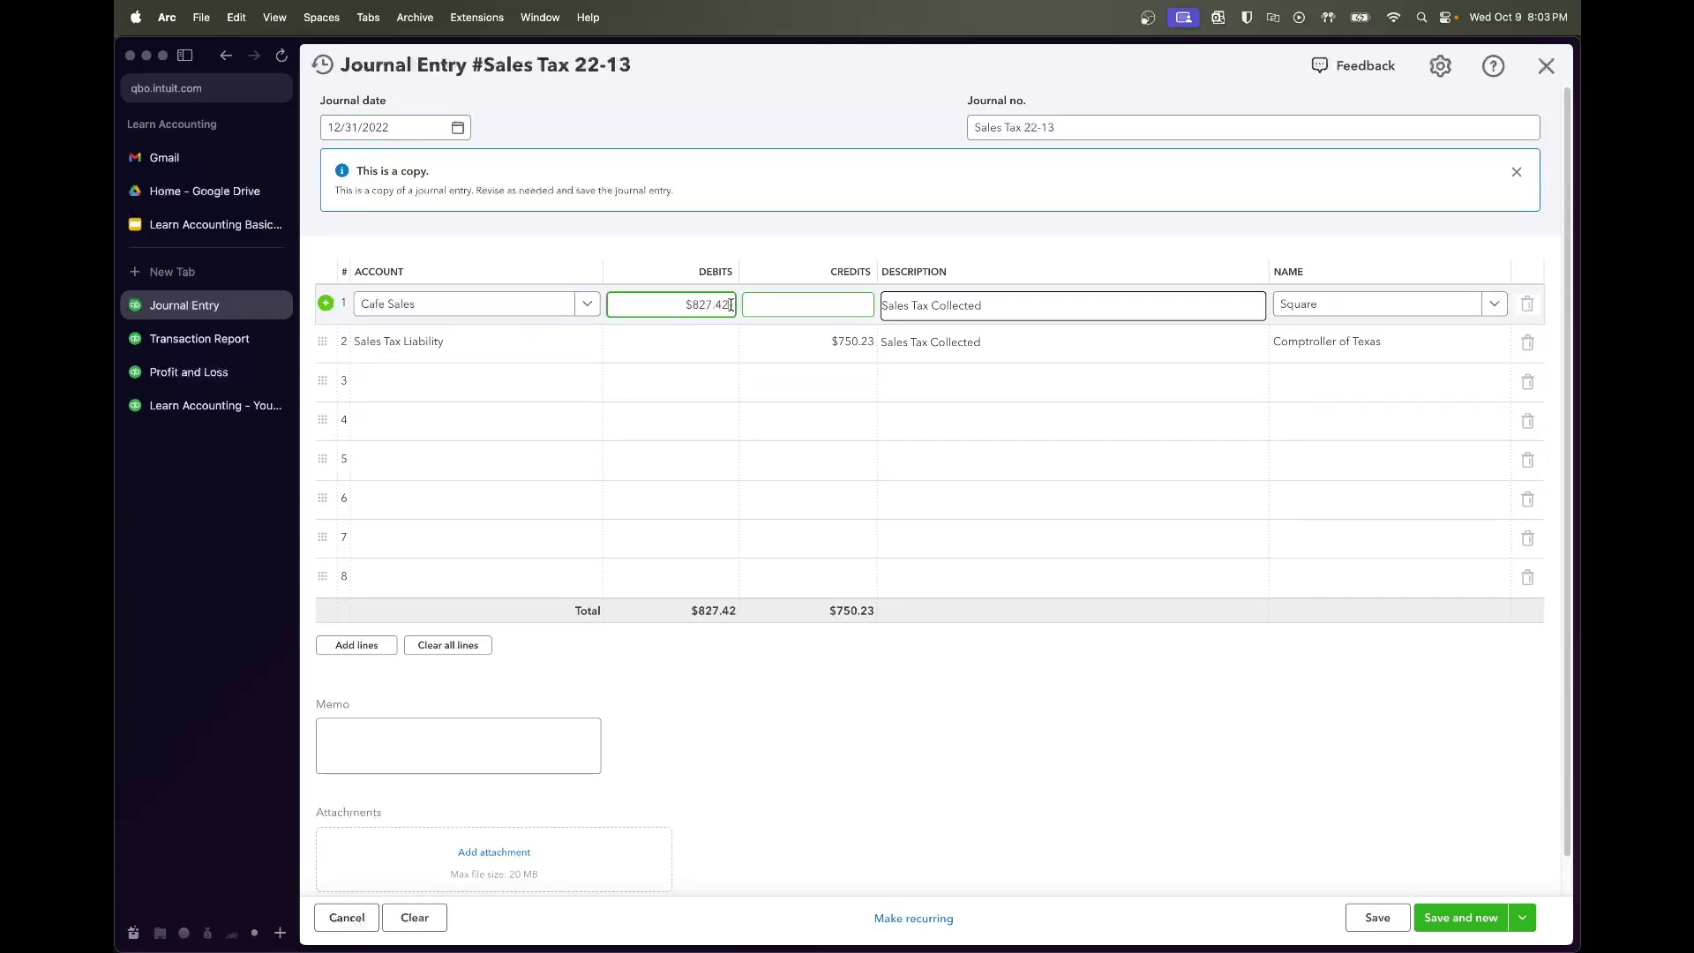
{"action": "key", "text": "super+c"}
{"action": "left_click", "coordinate": [813, 341]}
{"action": "key", "text": "super+v"}
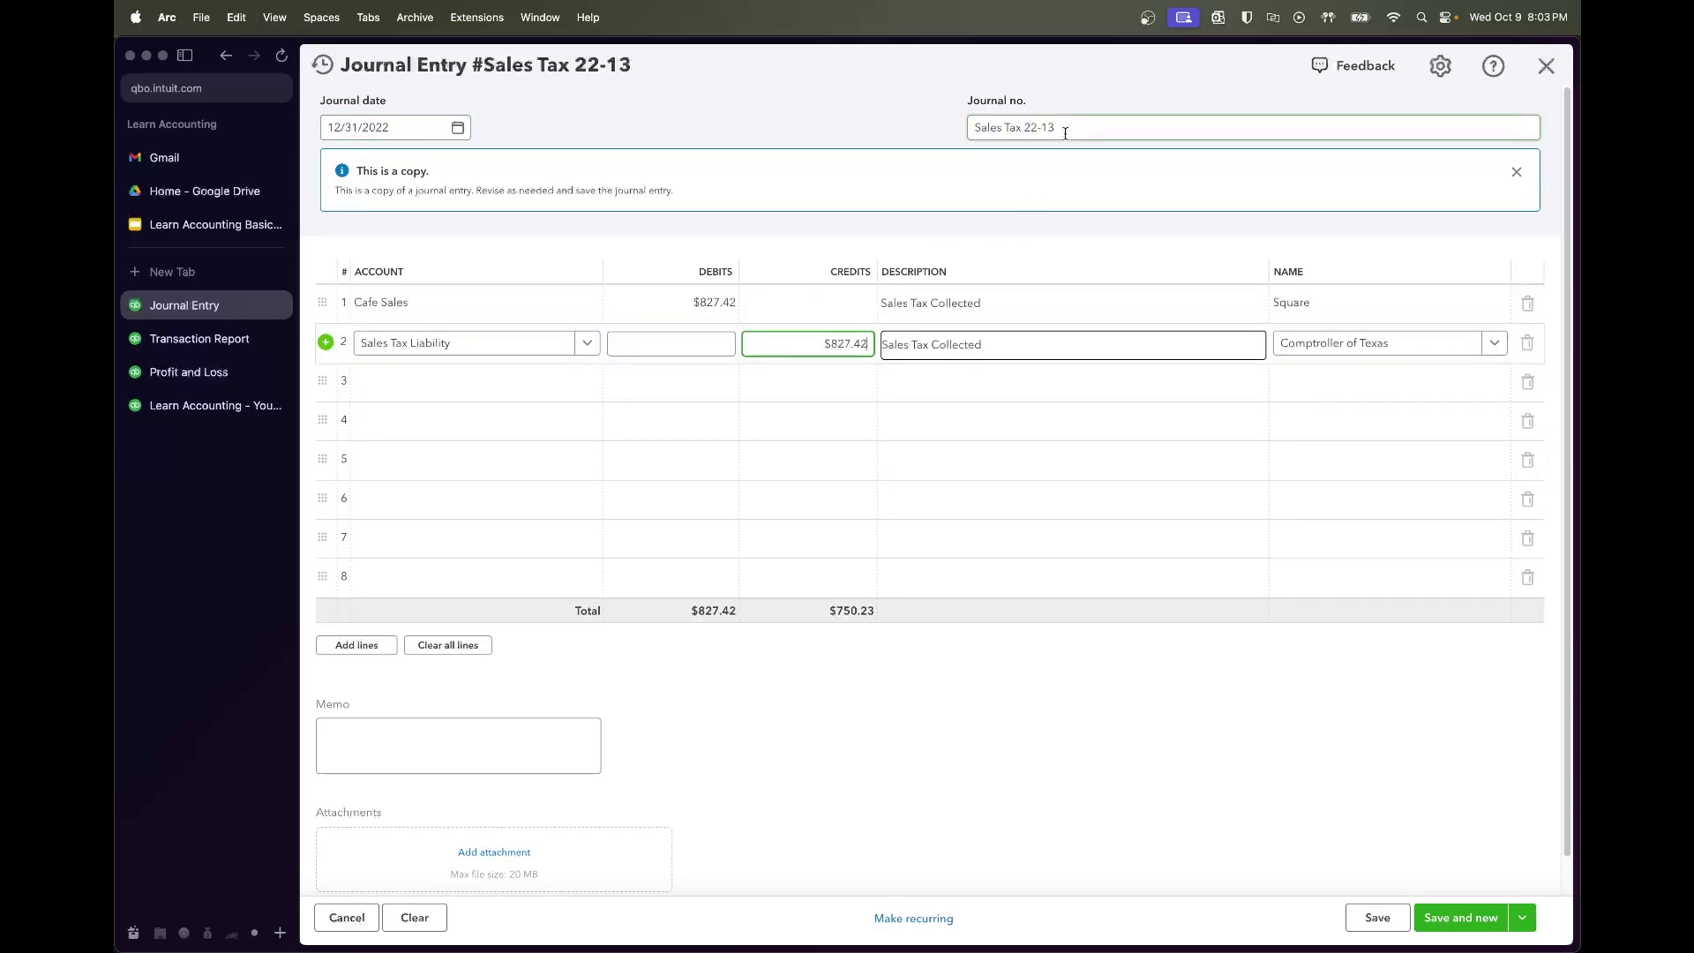
Change the journal number to Sales Tax 23-1, set the journal date to 01/31/2023, and save the entry
{"action": "left_click", "coordinate": [1063, 128]}
{"action": "left_click", "coordinate": [1065, 128]}
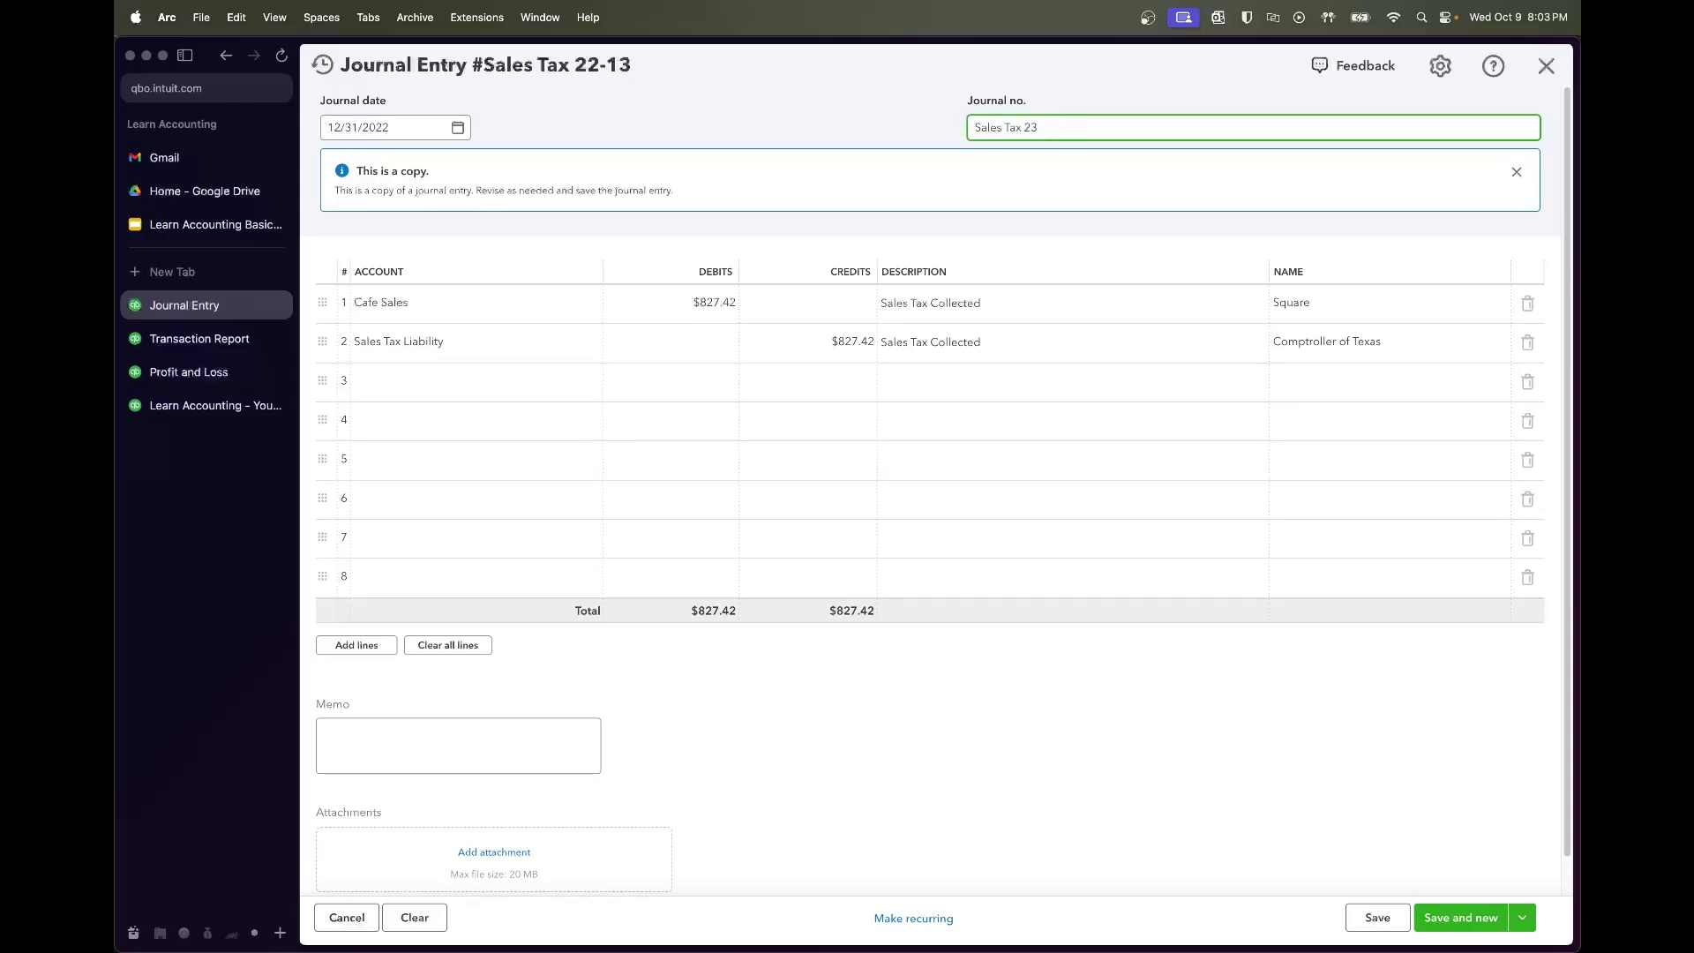
{"action": "left_click", "coordinate": [457, 128]}
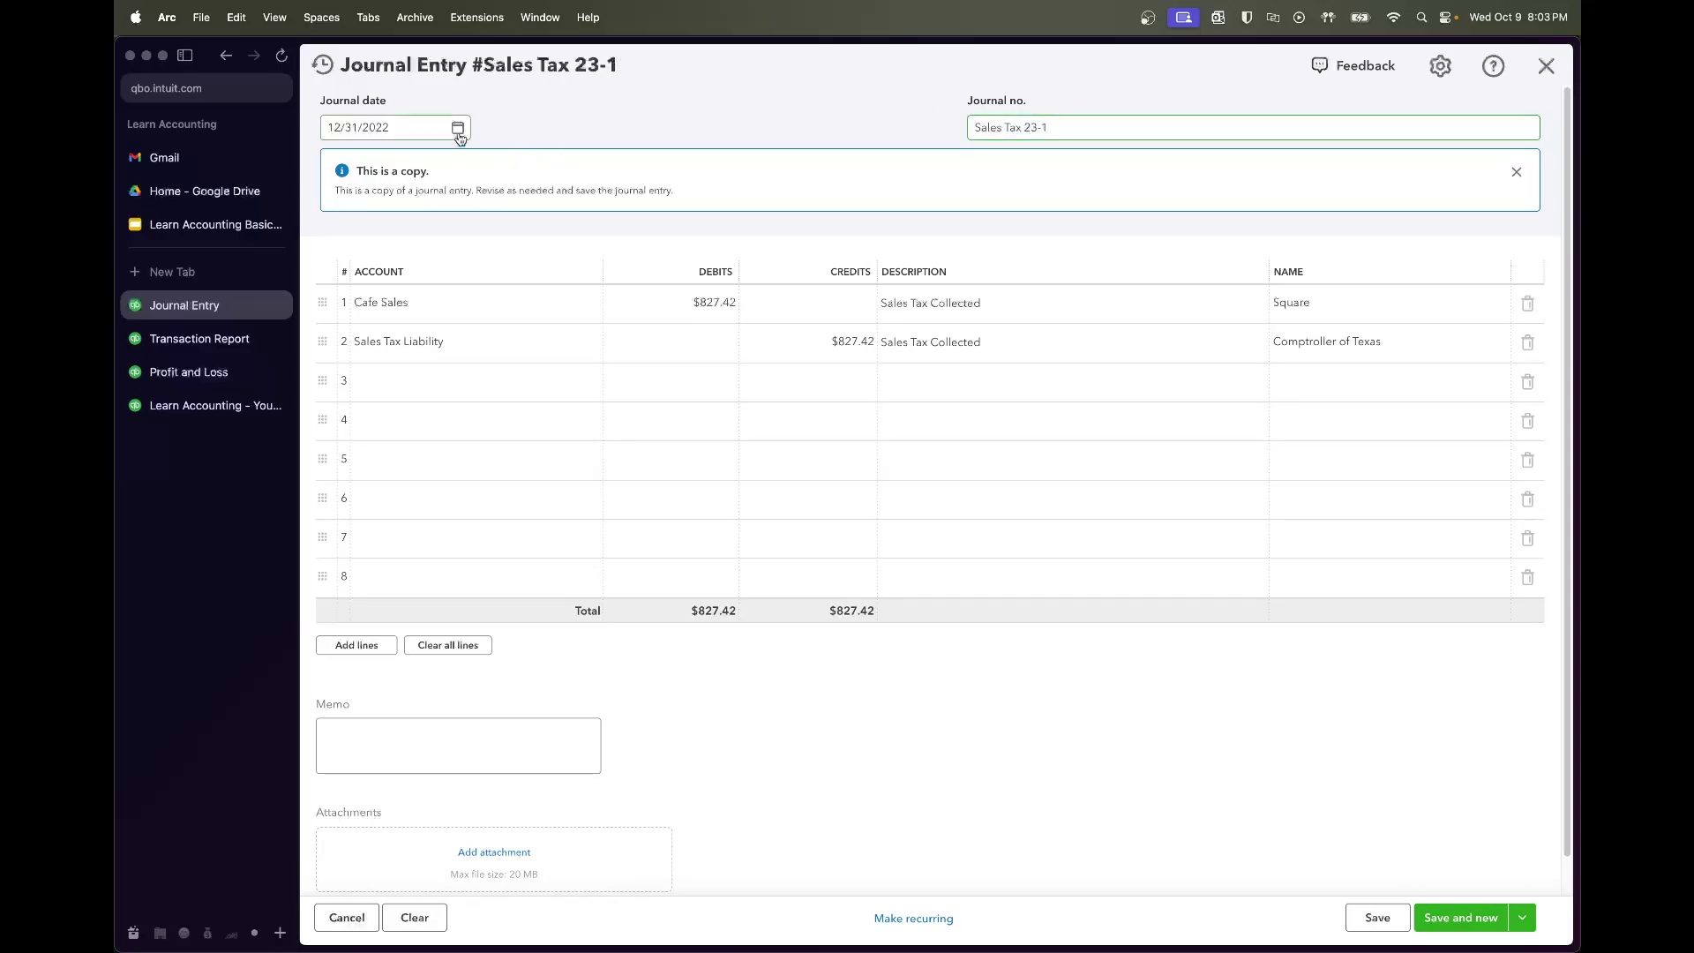
{"action": "left_click", "coordinate": [500, 173]}
{"action": "left_click", "coordinate": [392, 346]}
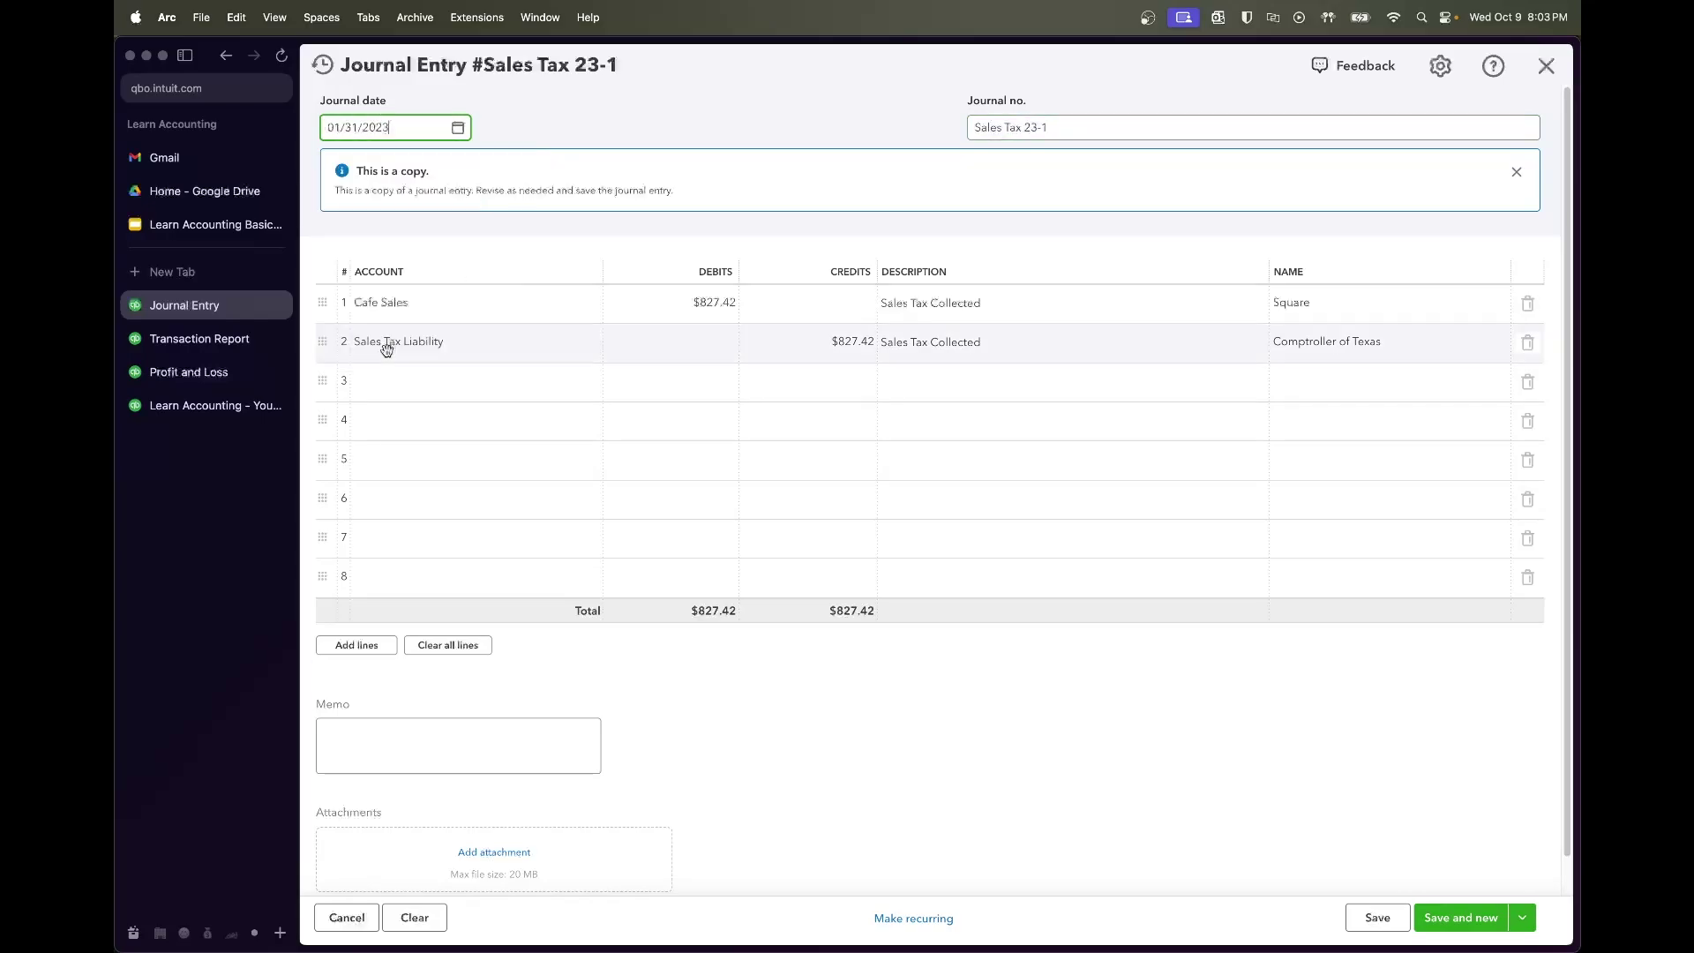
{"action": "left_click", "coordinate": [1377, 917]}
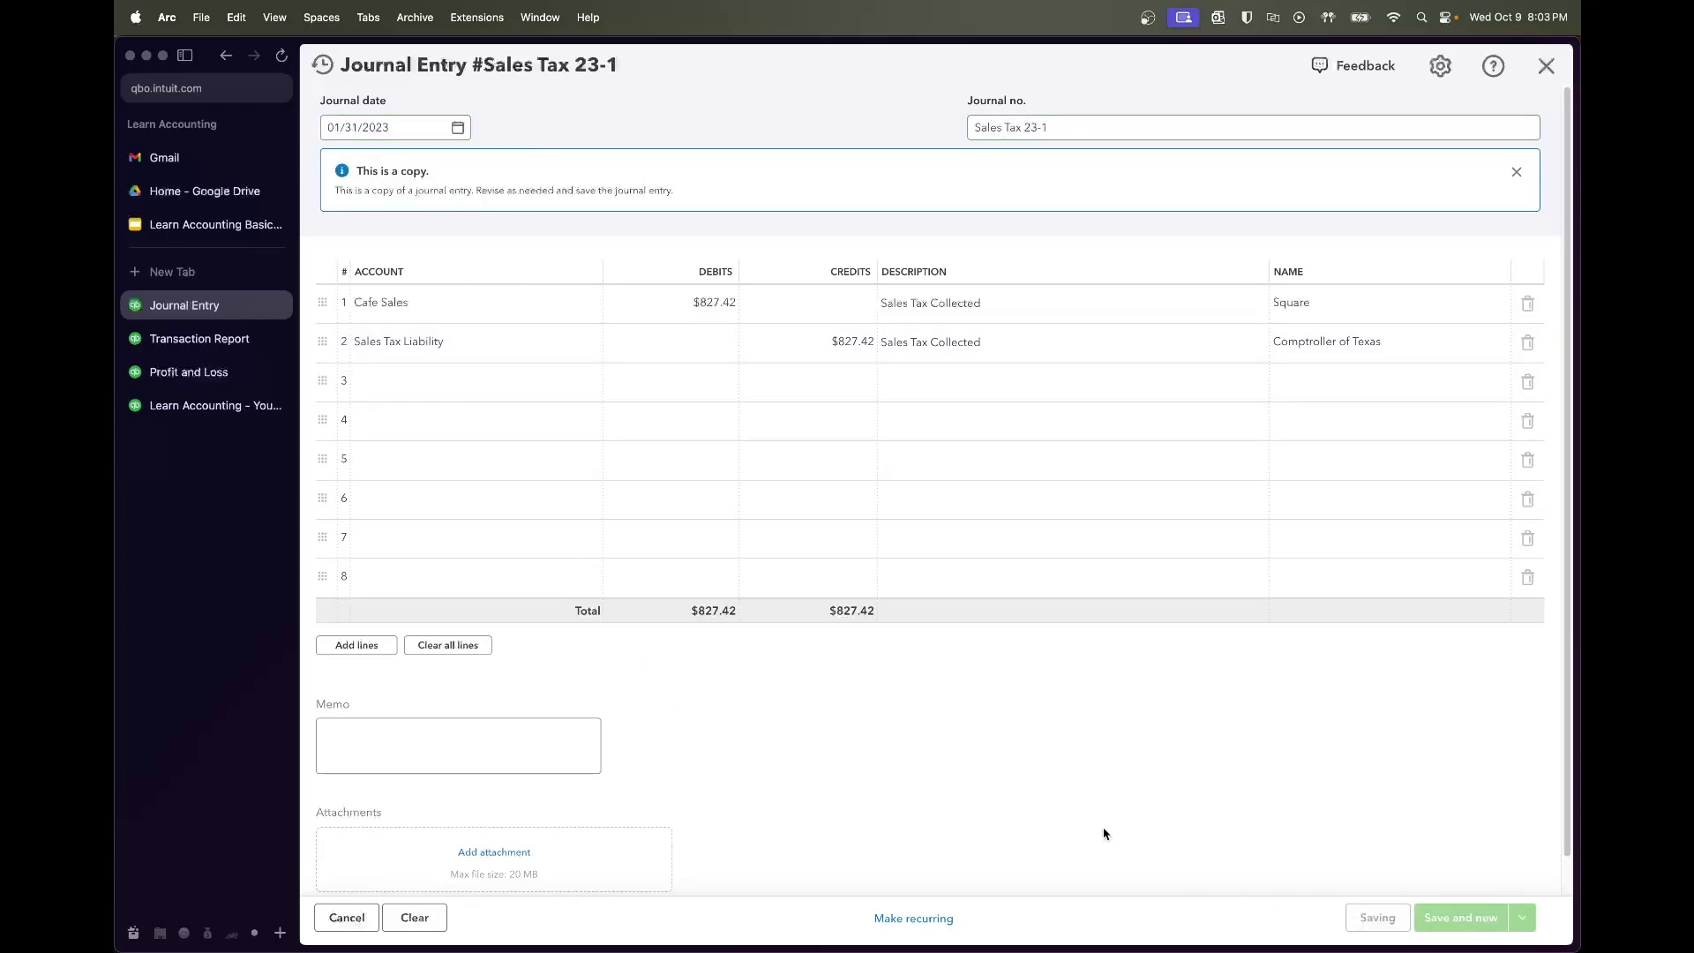
Copy Sales Tax 23-1 and look up the amount of the 03/01/2023 sales tax payment in the Transaction Report
{"action": "left_click", "coordinate": [961, 917]}
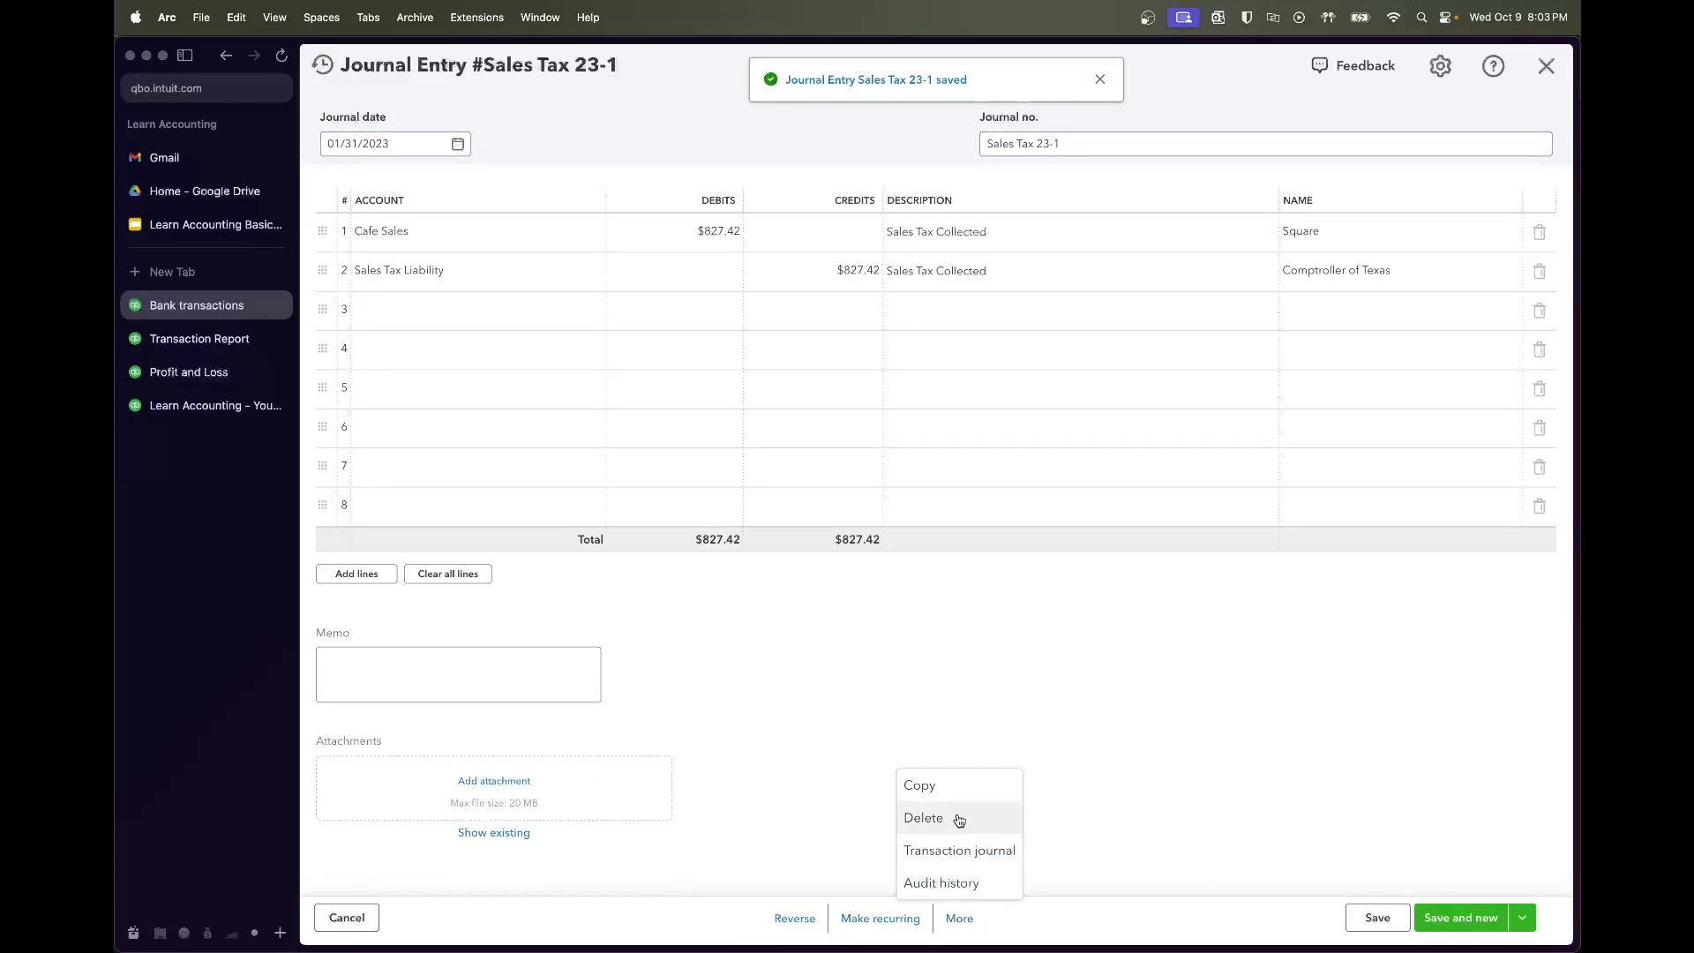
{"action": "left_click", "coordinate": [956, 787]}
{"action": "left_click", "coordinate": [237, 346]}
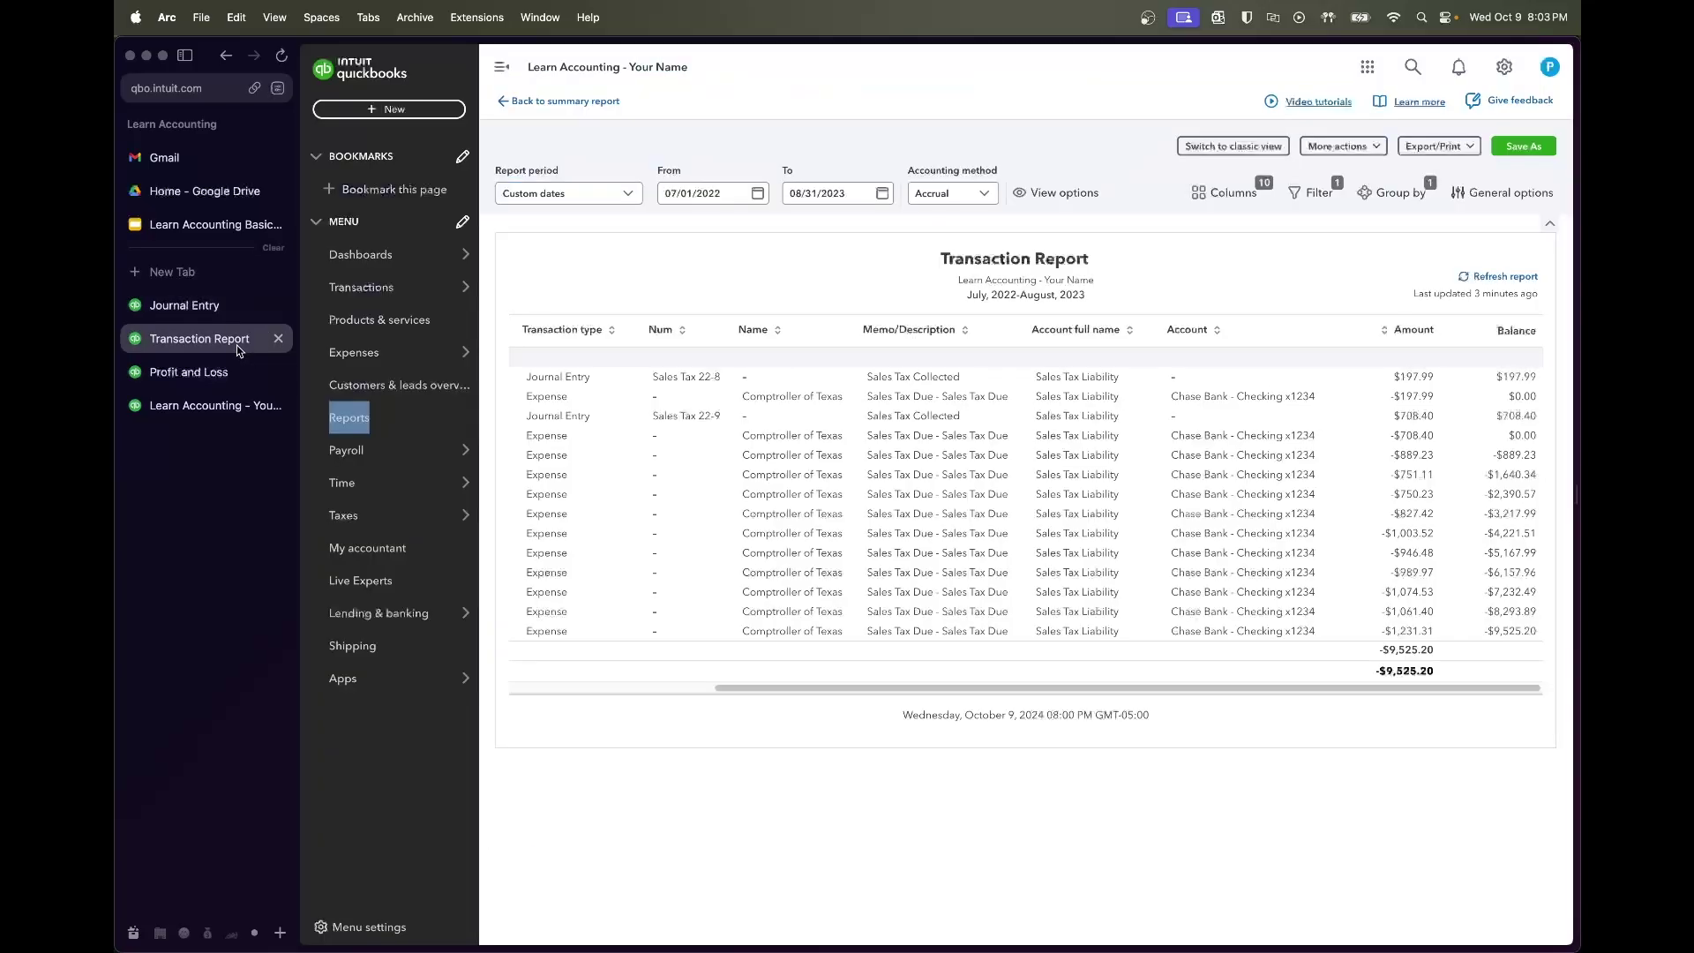
{"action": "scroll", "coordinate": [648, 534], "scroll_direction": "right", "scroll_amount": 5}
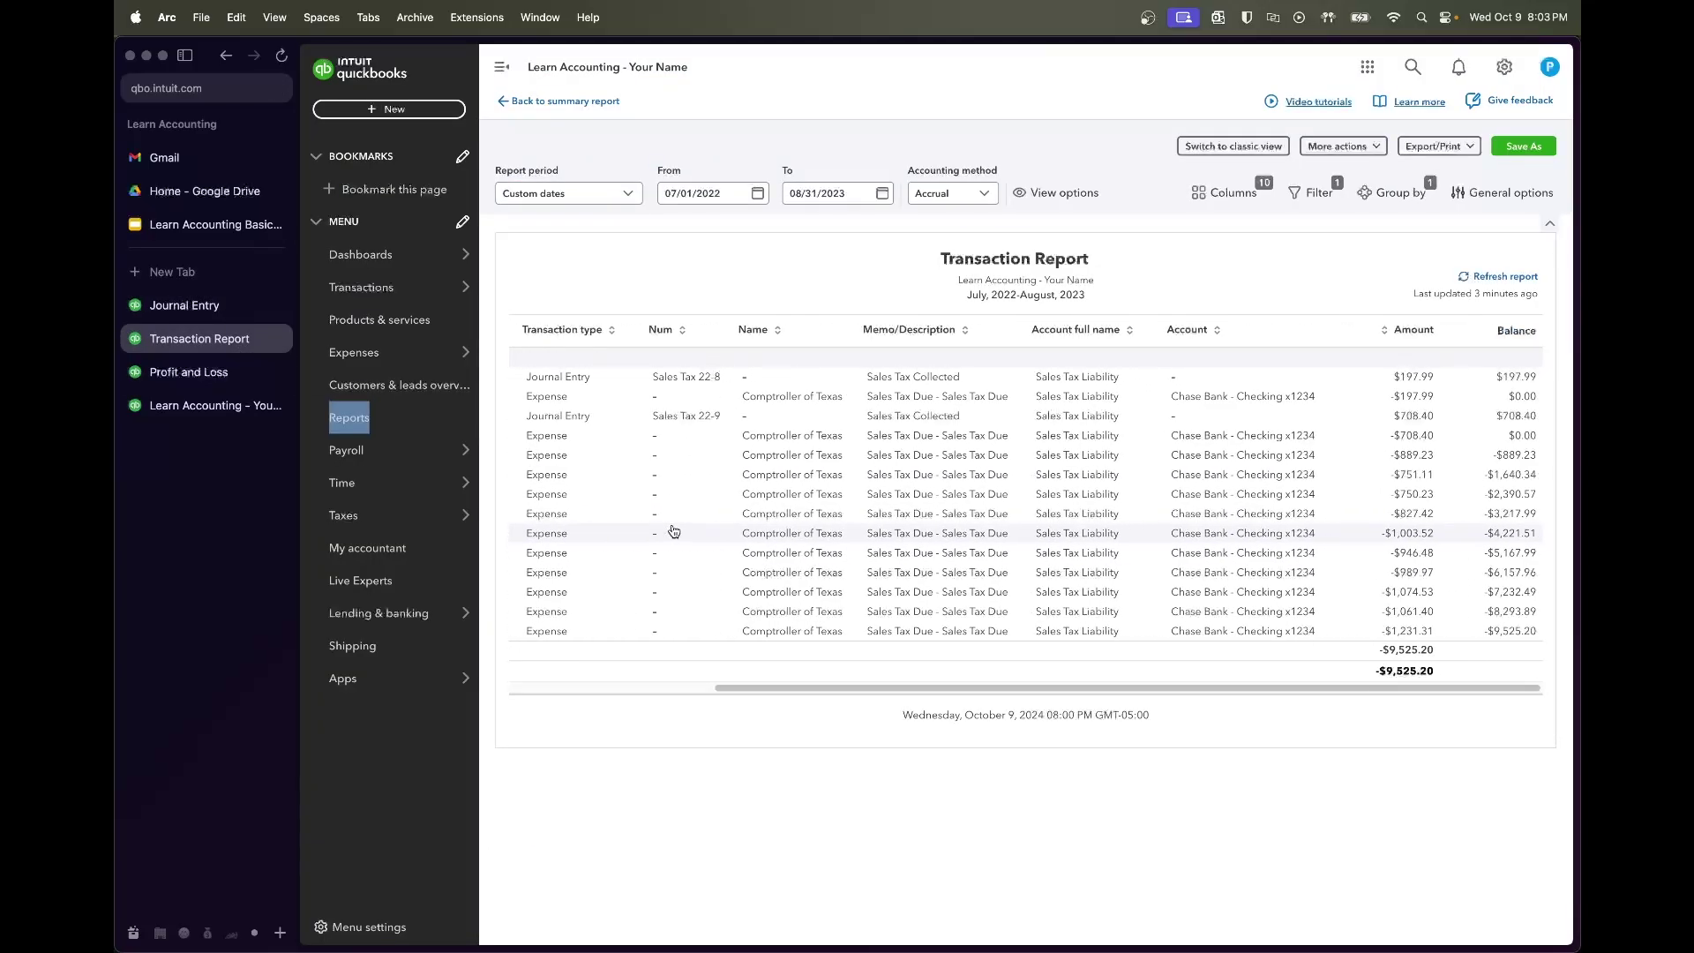
Set the Cafe Sales debit and Sales Tax Liability credit of the Sales Tax 23-2 copy to 1,003.52
{"action": "left_click", "coordinate": [184, 304]}
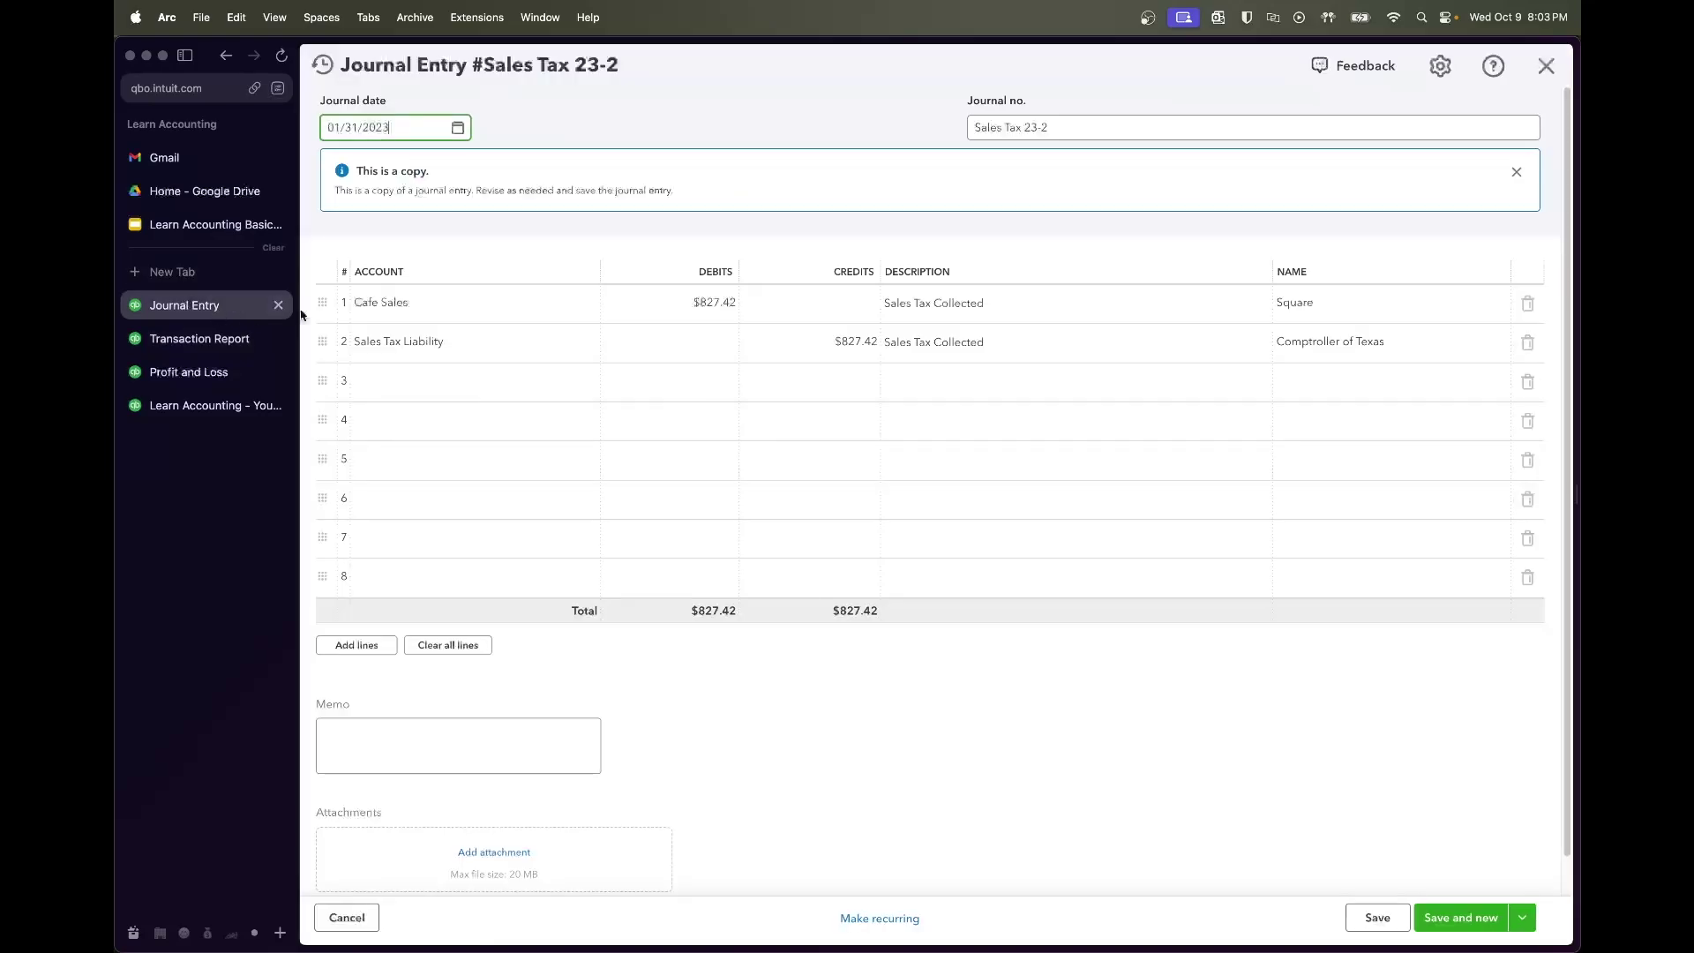
{"action": "left_click", "coordinate": [725, 315]}
{"action": "type", "text": "1,003"}
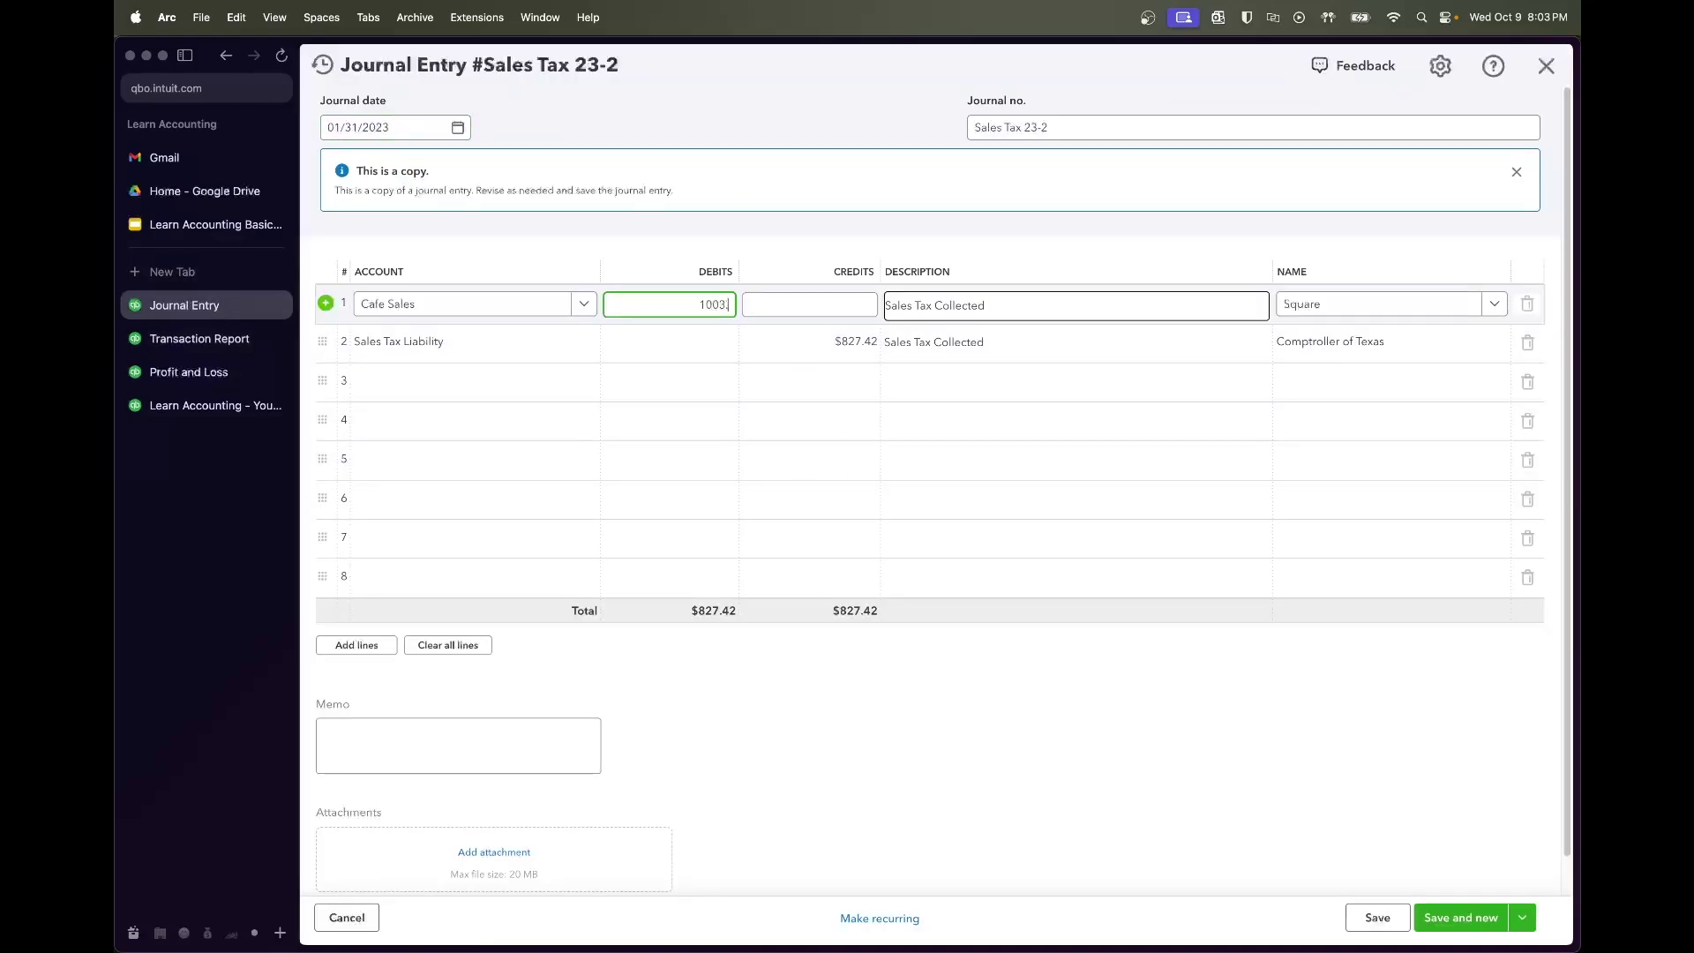
{"action": "type", "text": ".52"}
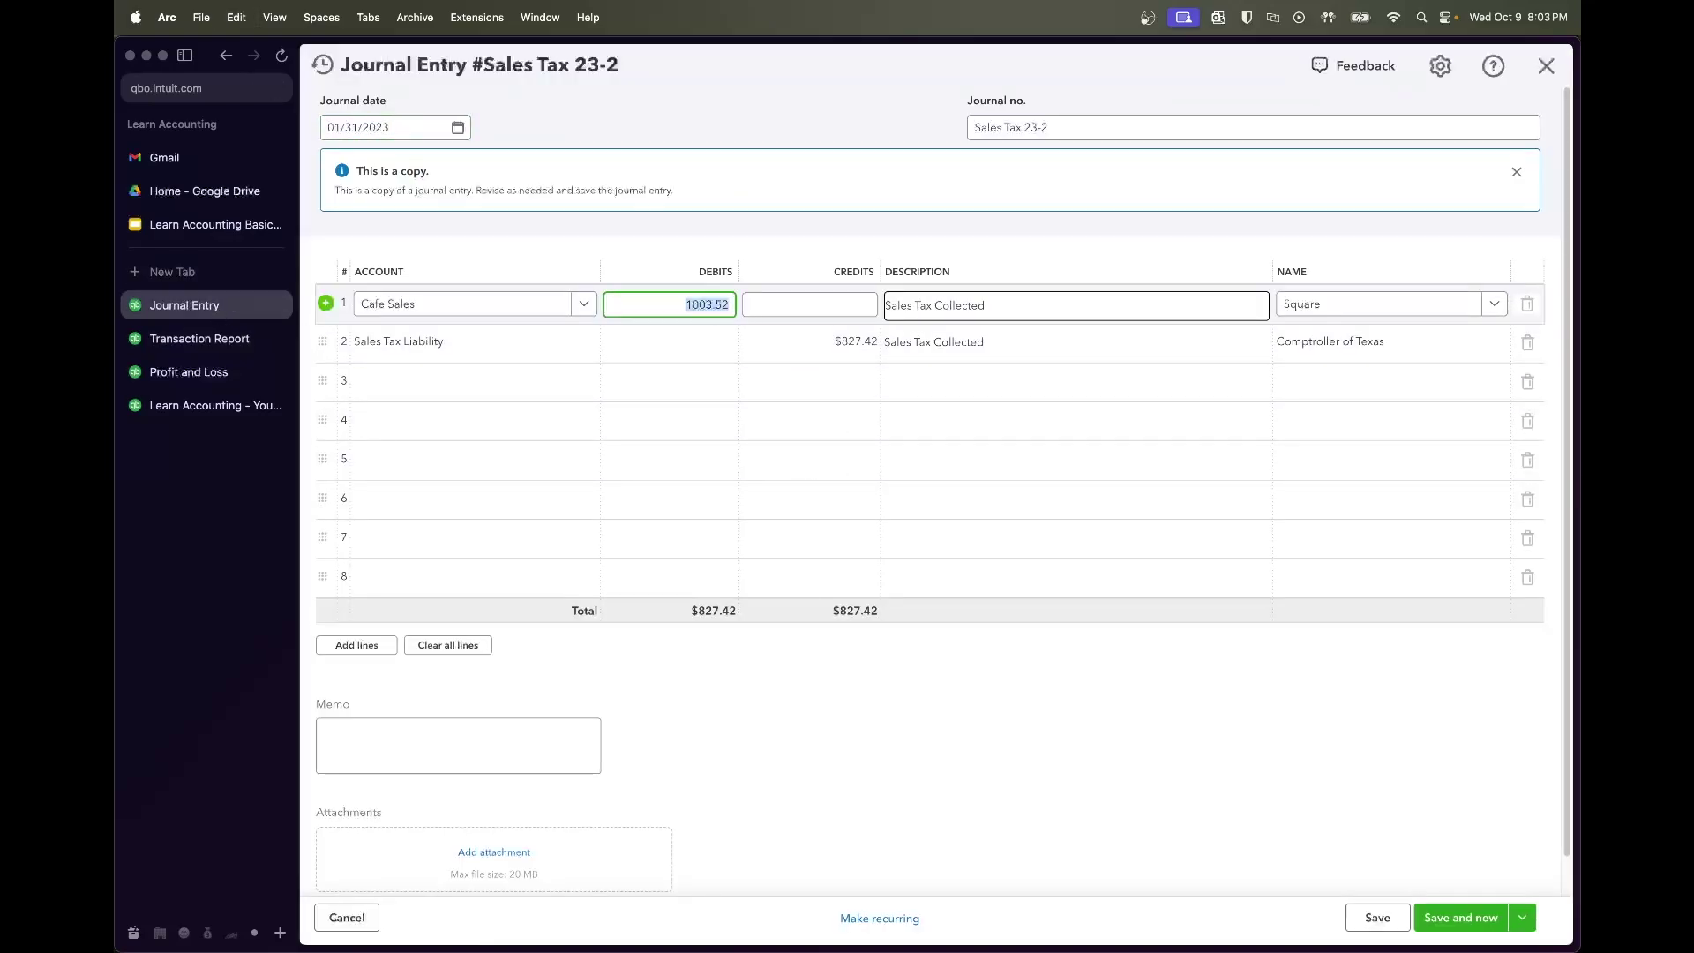
{"action": "left_click", "coordinate": [786, 341]}
{"action": "left_click", "coordinate": [942, 685]}
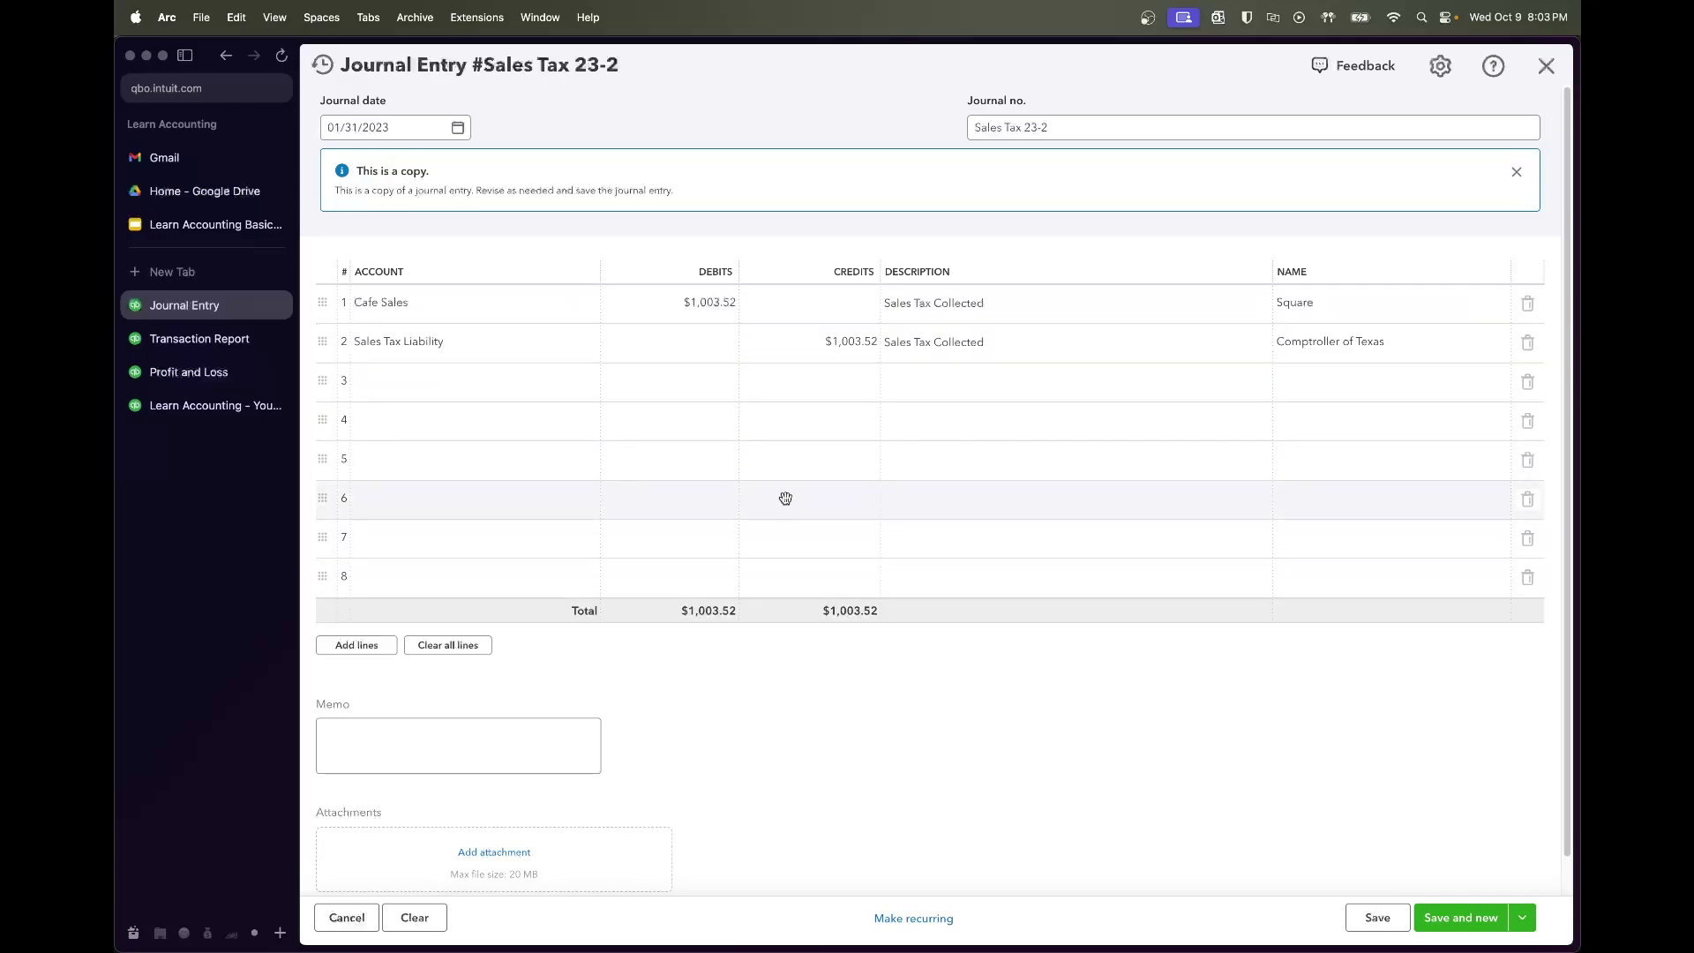
Set the copied entry's journal date to 02/28/2023 and save it as Sales Tax 23-2
{"action": "left_click", "coordinate": [450, 137]}
{"action": "left_click", "coordinate": [458, 128]}
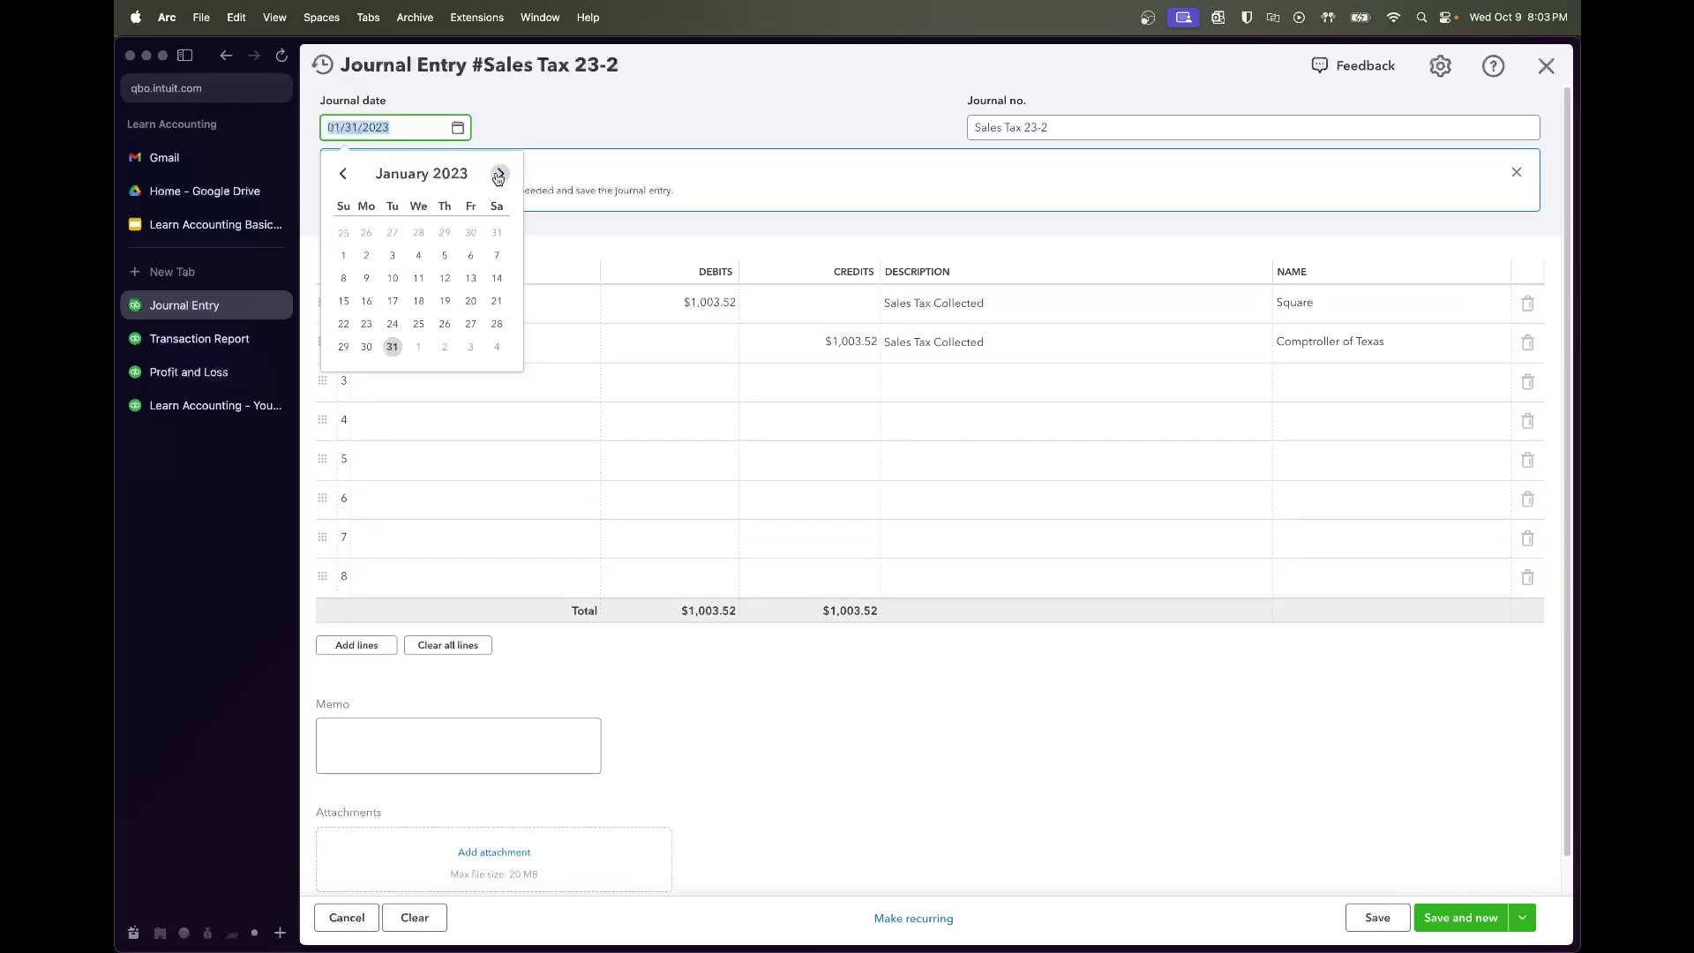
{"action": "left_click", "coordinate": [500, 173]}
{"action": "left_click", "coordinate": [392, 324]}
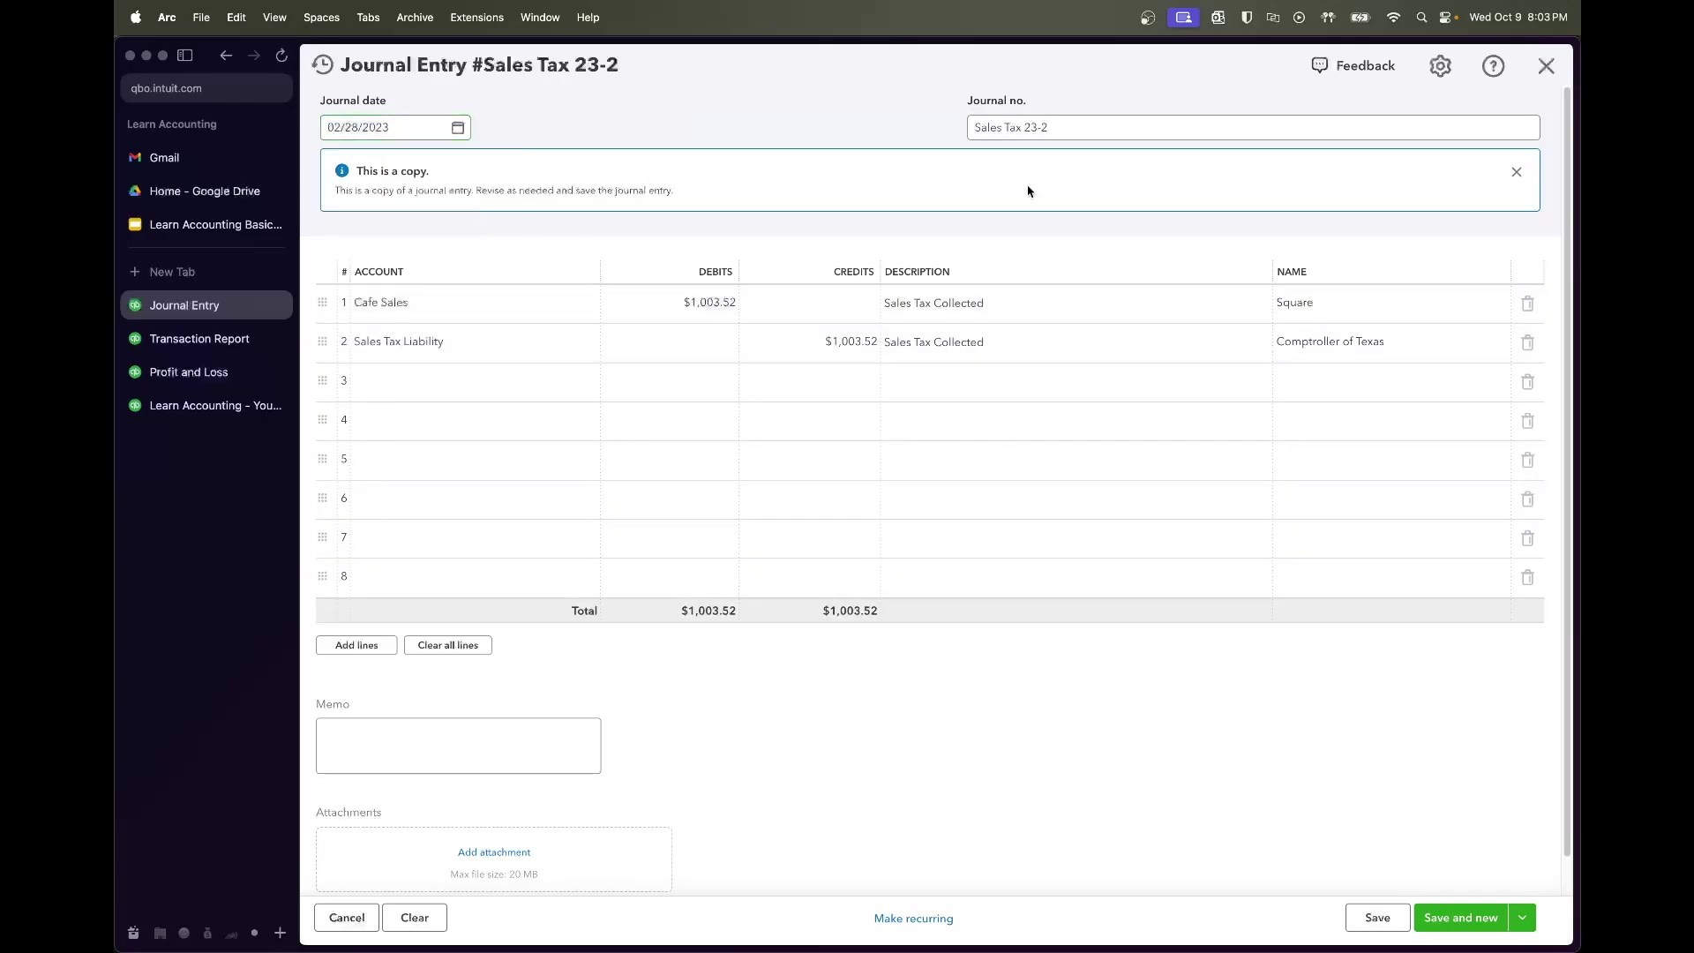
{"action": "left_click", "coordinate": [1117, 132]}
{"action": "left_click", "coordinate": [878, 131]}
{"action": "mouse_move", "coordinate": [1370, 923]}
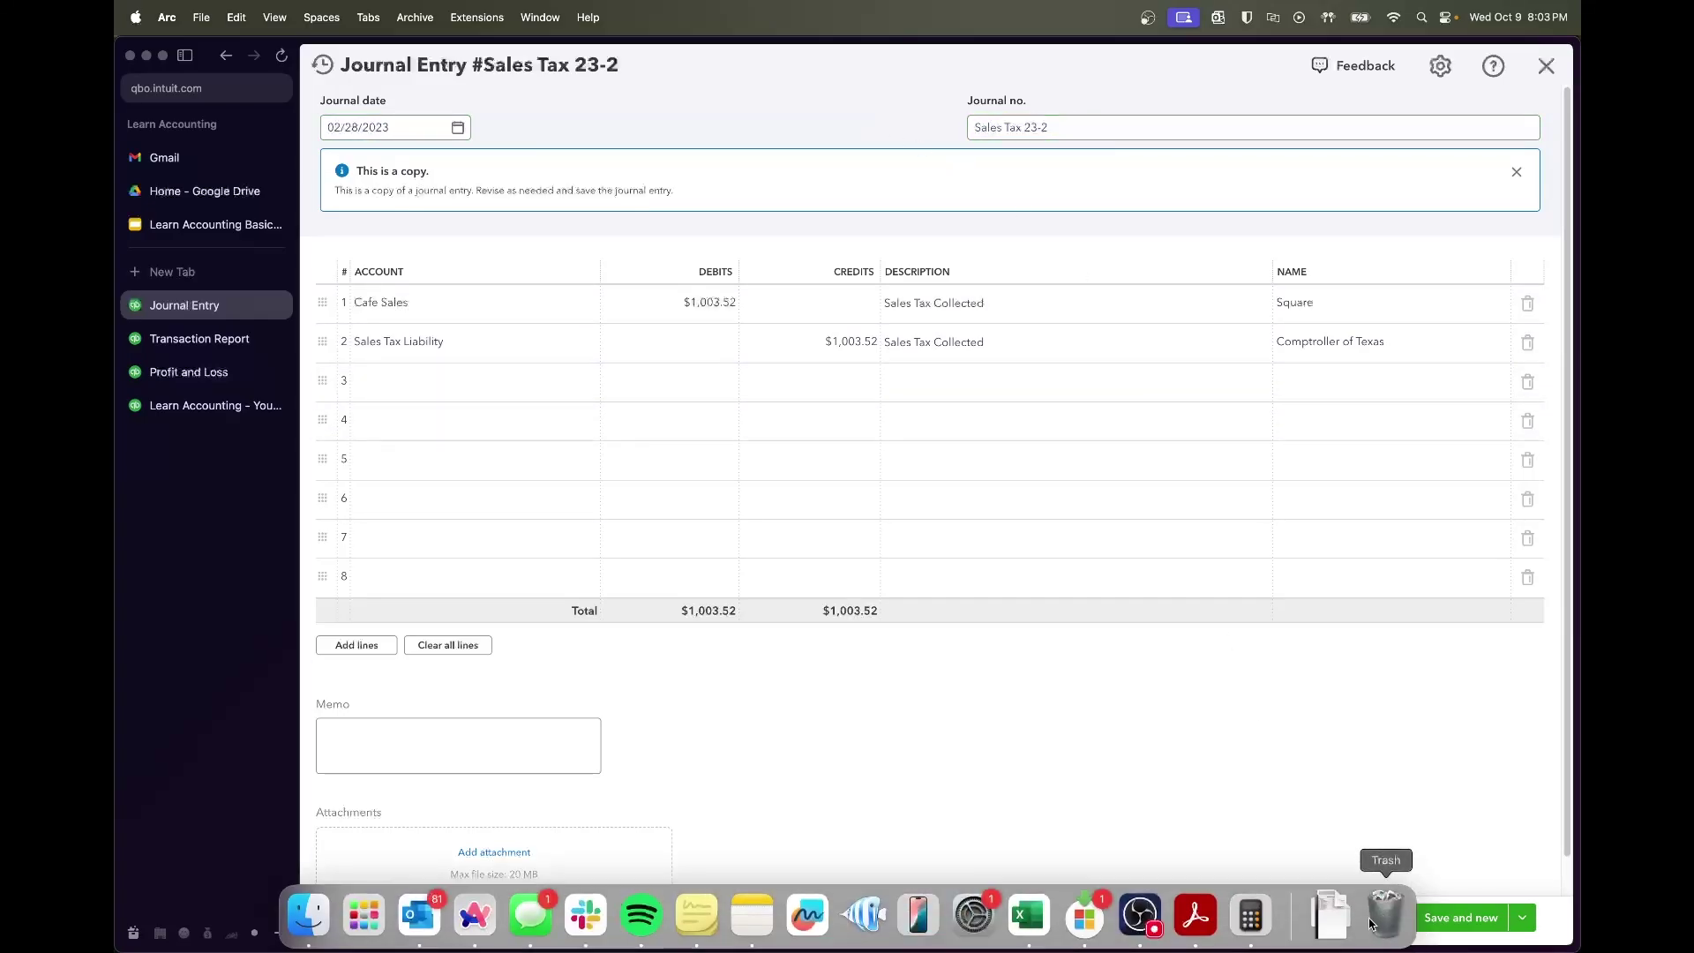
{"action": "left_click", "coordinate": [1390, 922]}
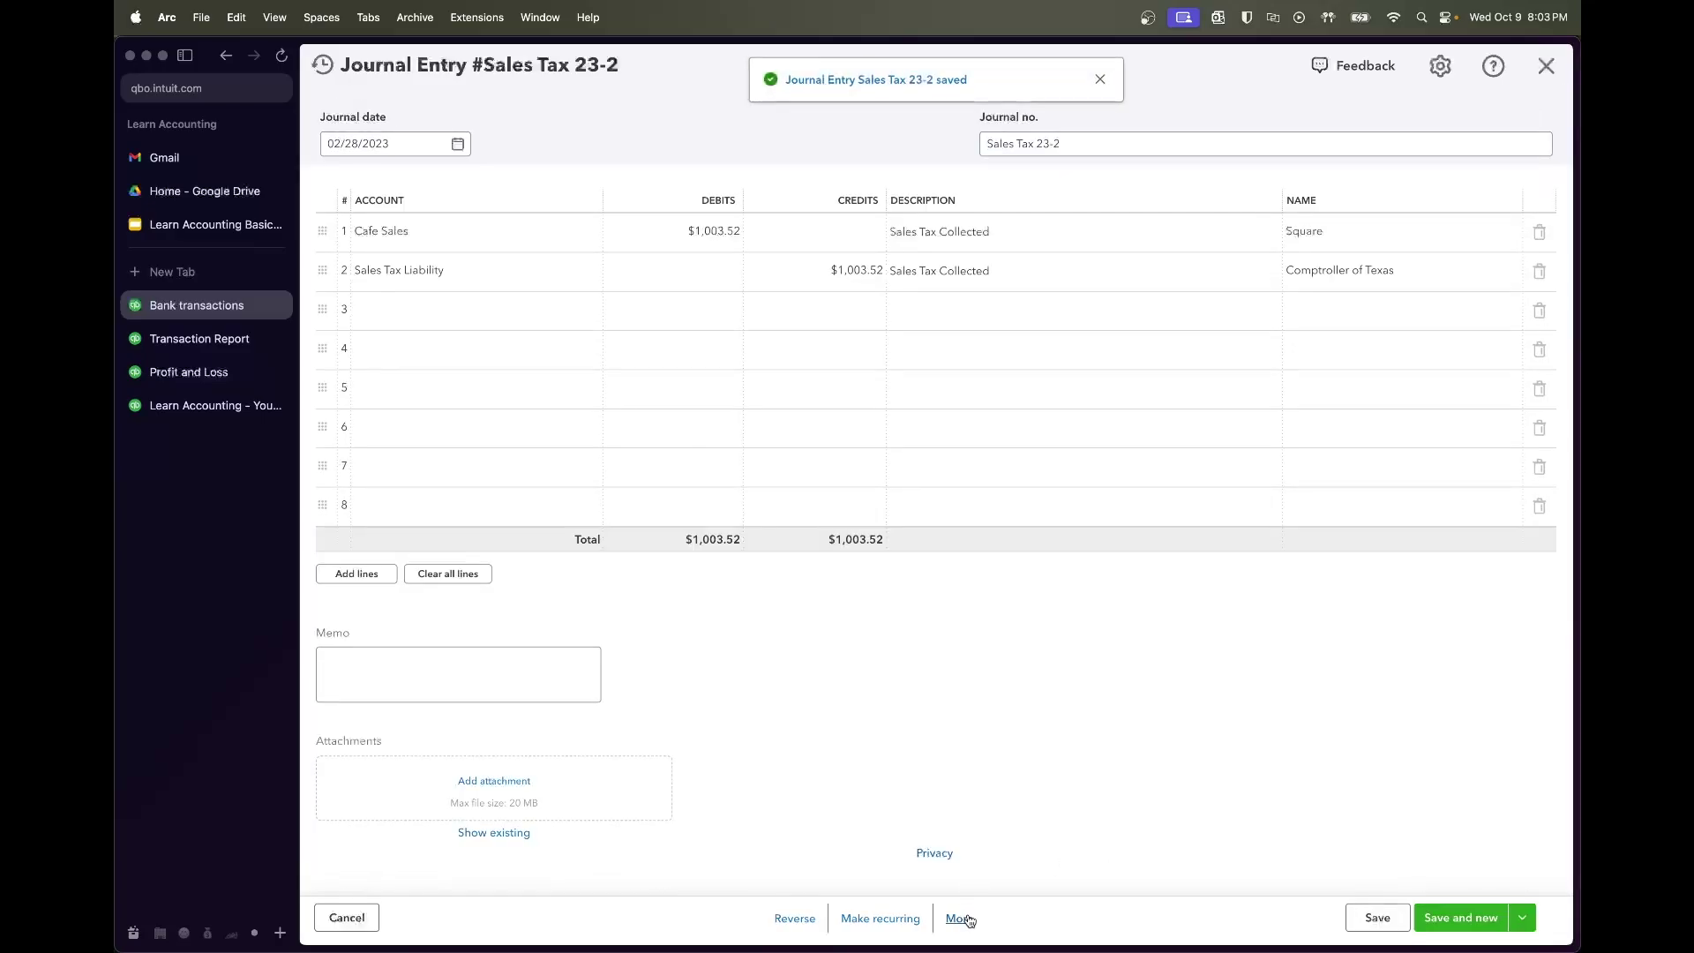
Copy Sales Tax 23-2 and look up the amount of the 04/01/2023 sales tax payment in the Transaction Report
{"action": "left_click", "coordinate": [966, 919]}
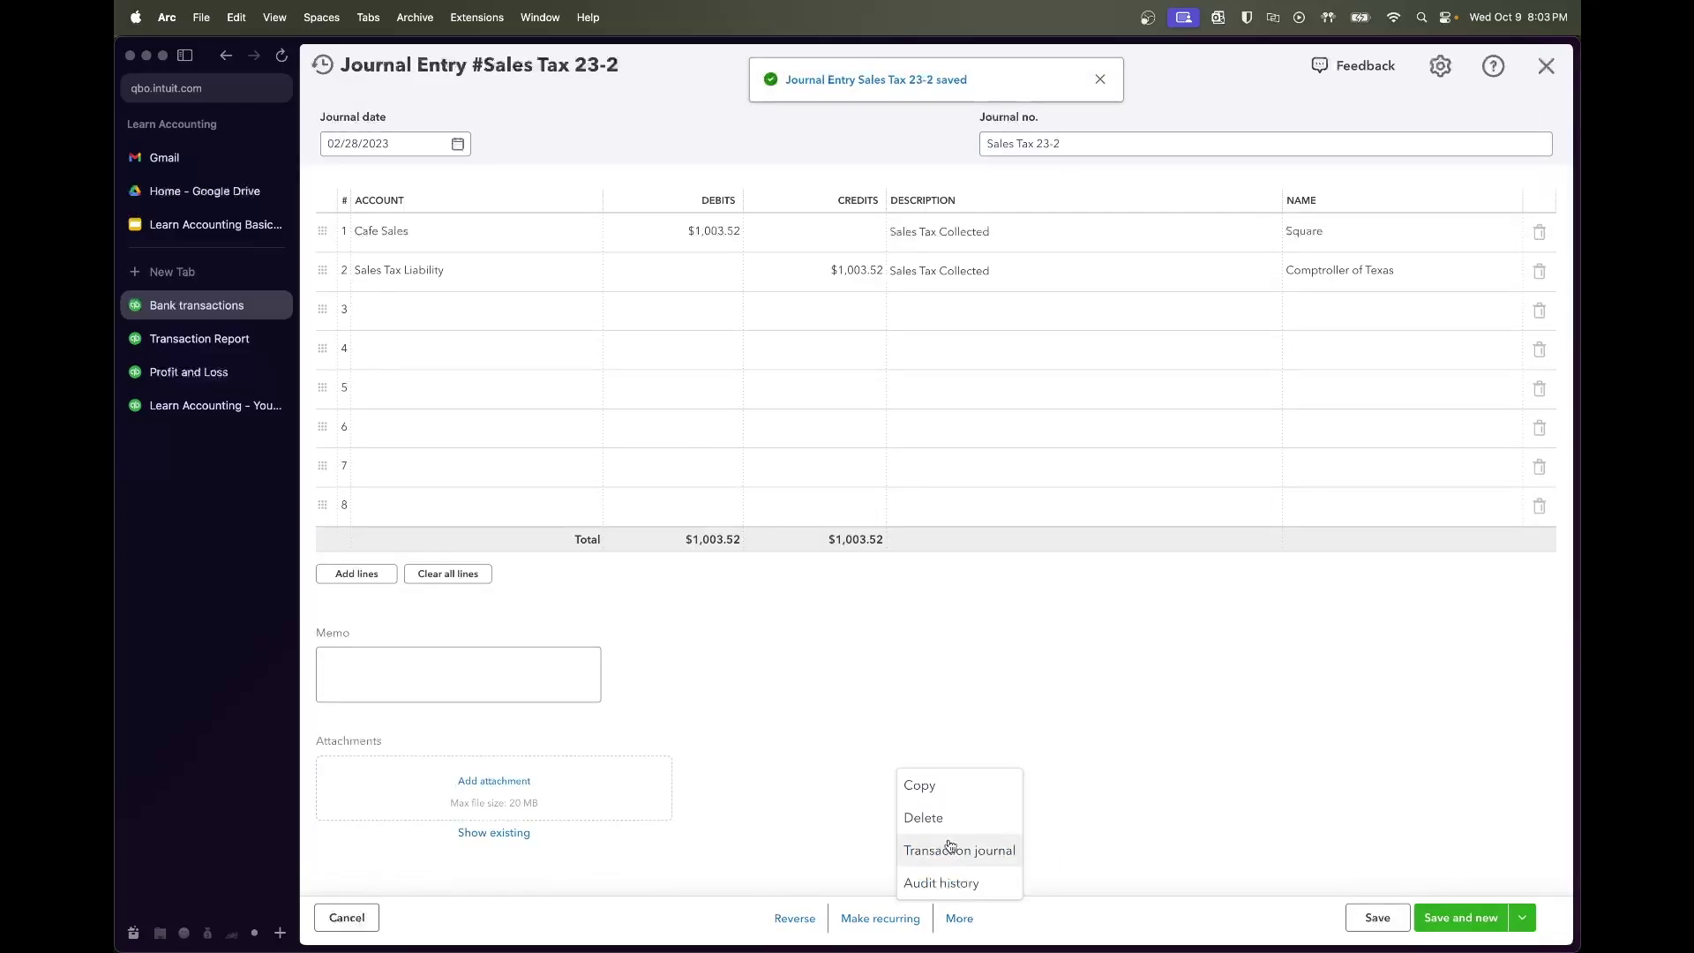
{"action": "left_click", "coordinate": [930, 800]}
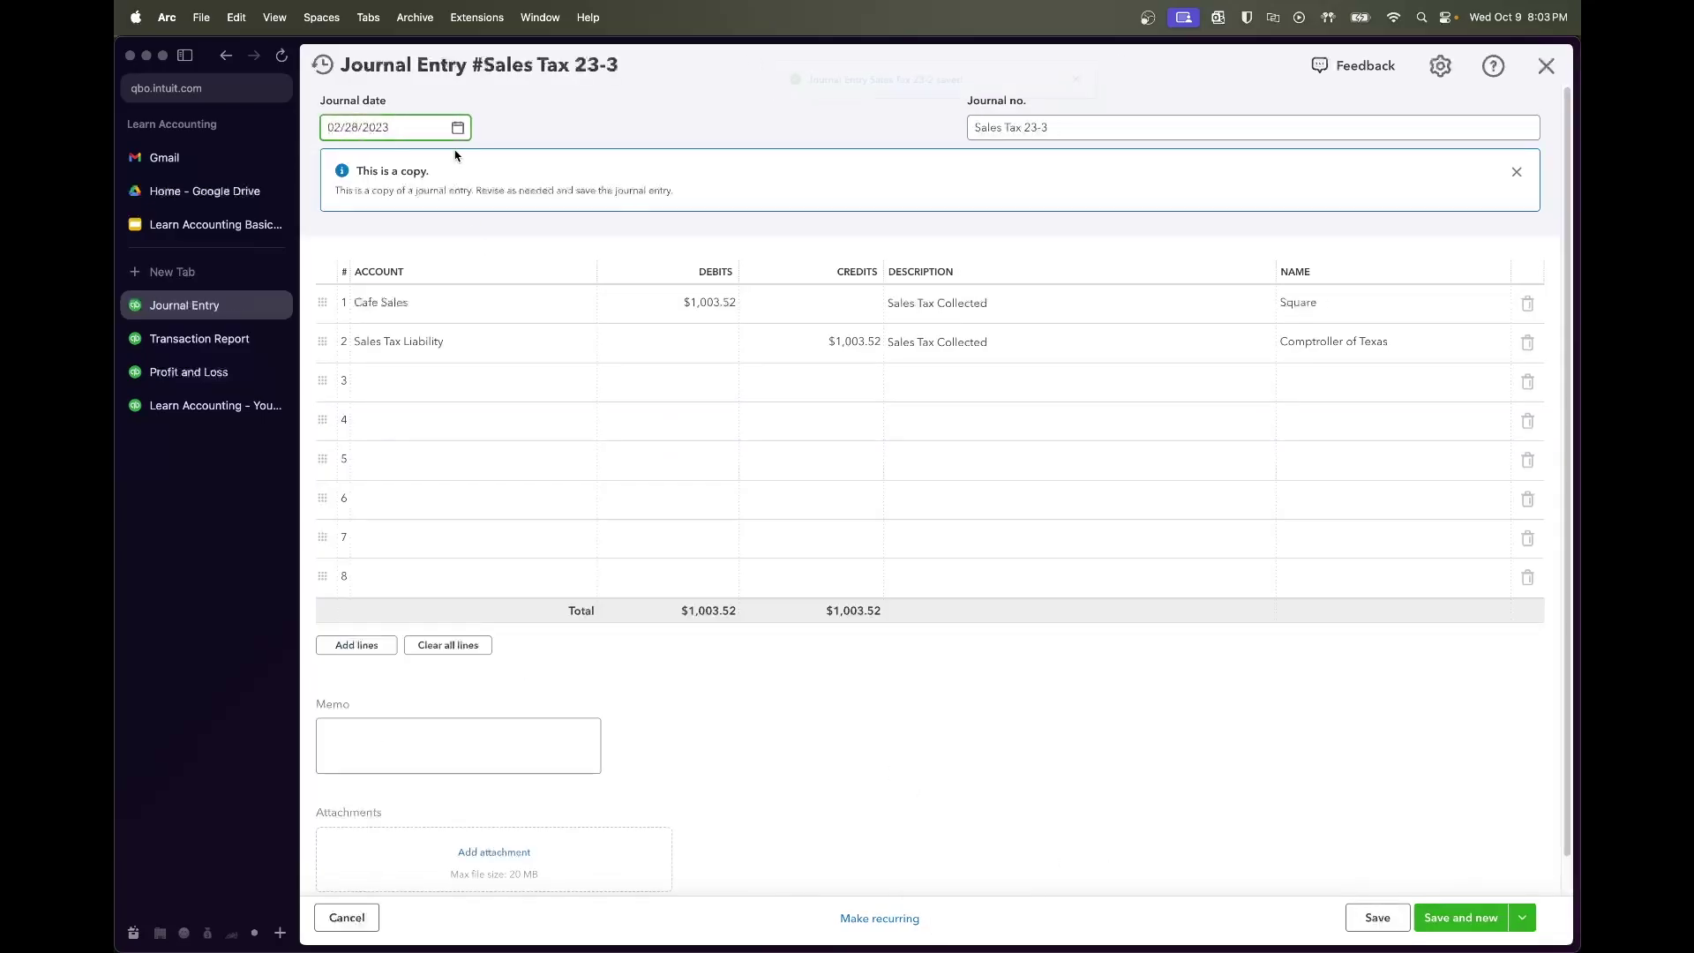
{"action": "left_click", "coordinate": [211, 338]}
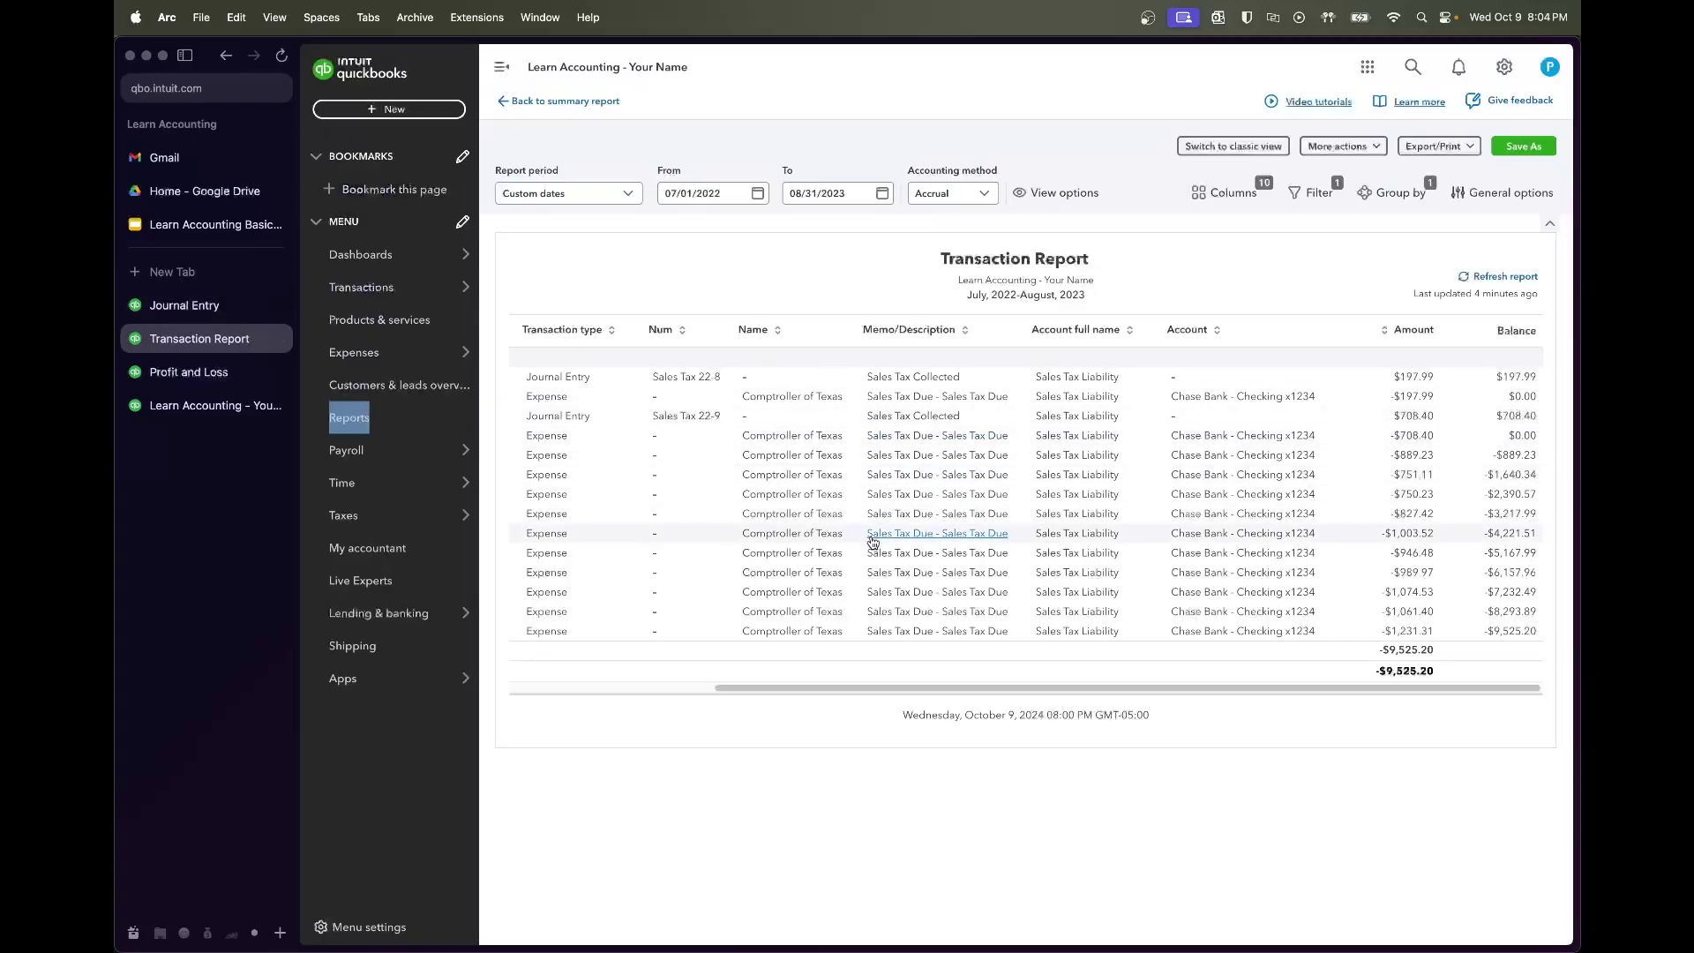
{"action": "scroll", "coordinate": [865, 552], "scroll_direction": "right", "scroll_amount": 5}
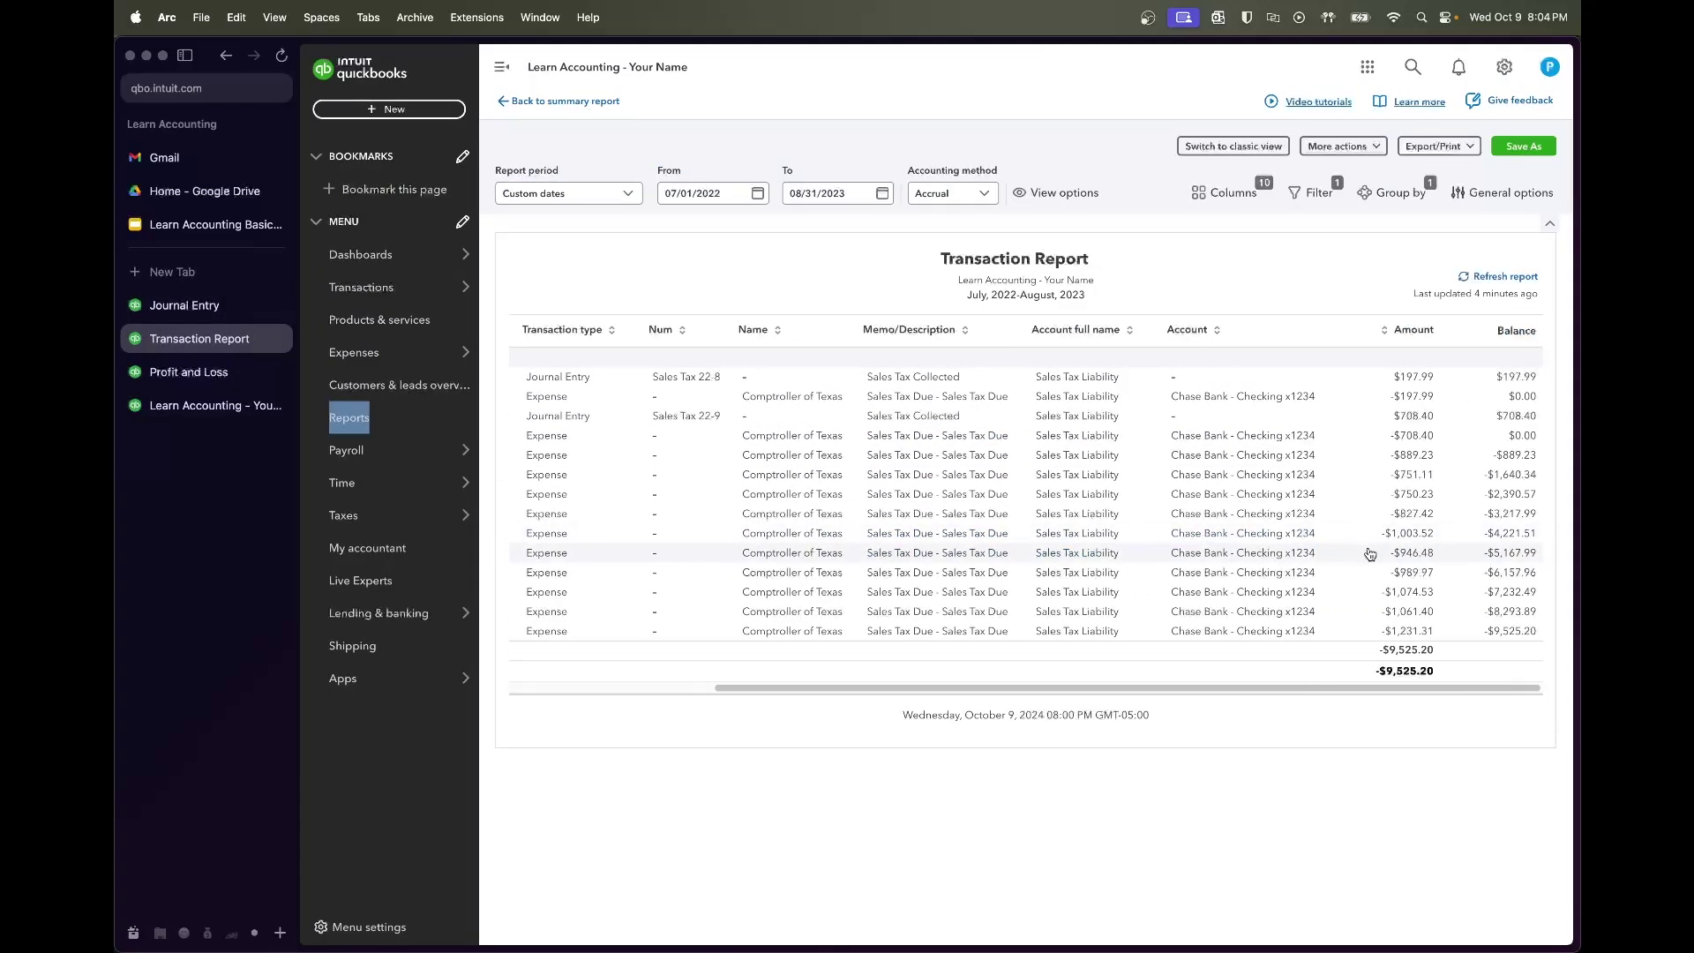
{"action": "mouse_move", "coordinate": [418, 299]}
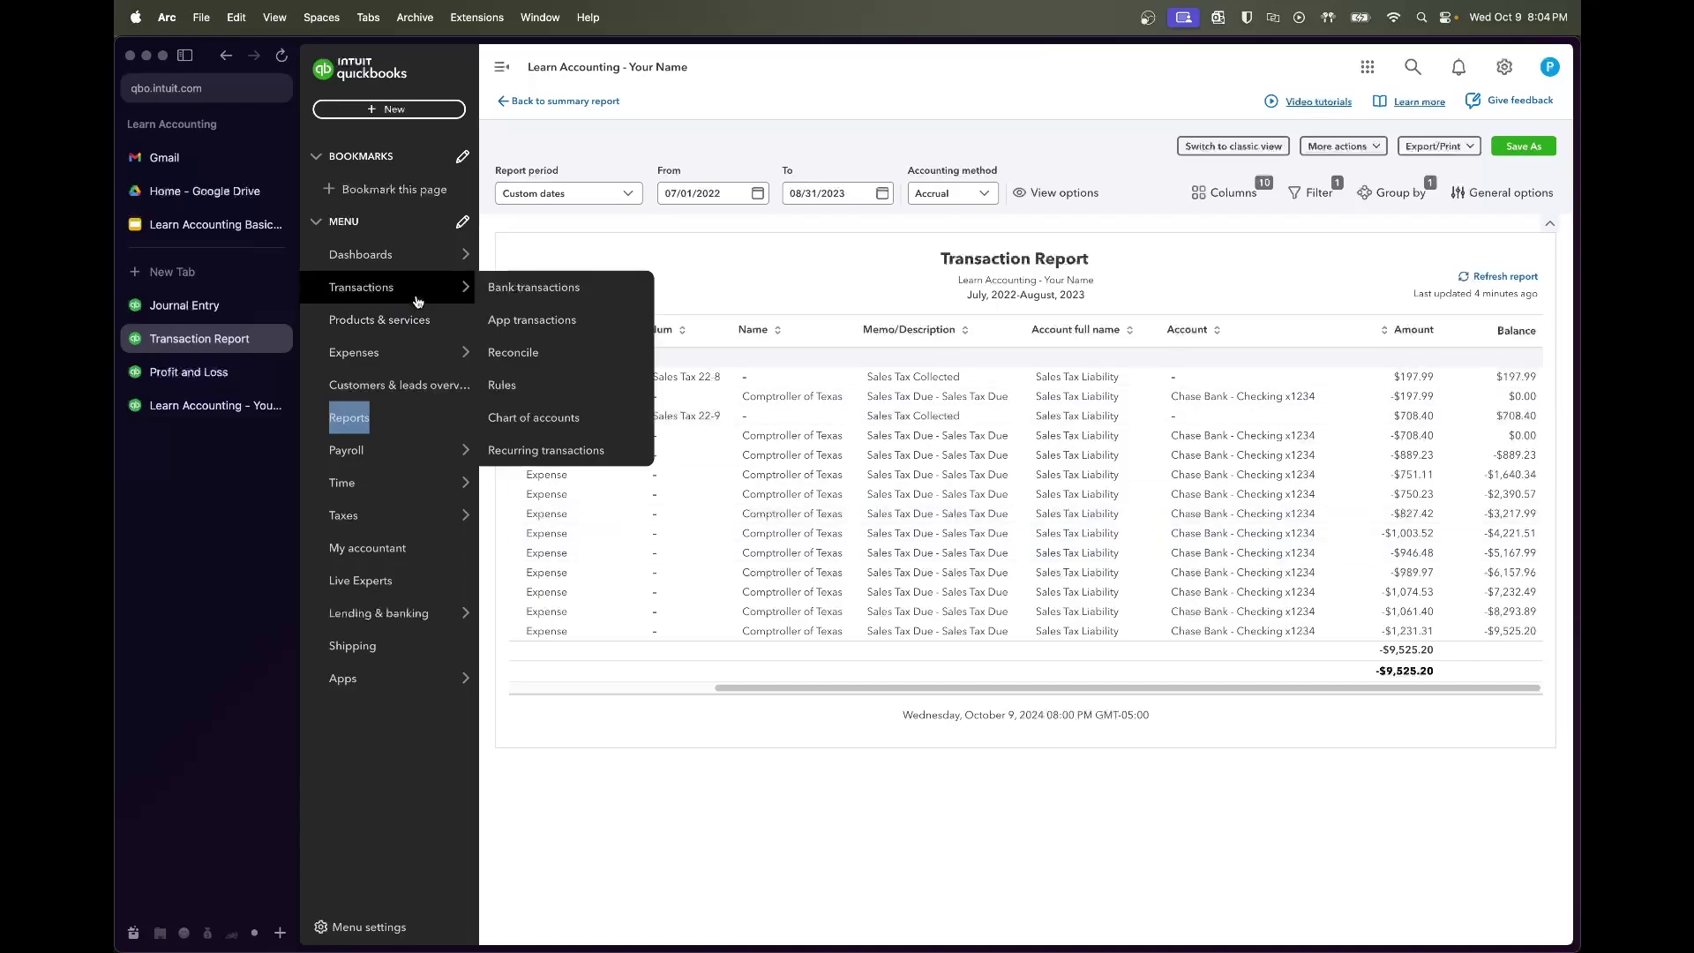
Set the Cafe Sales debit and Sales Tax Liability credit of the Sales Tax 23-3 copy to 946.48
{"action": "left_click", "coordinate": [185, 305]}
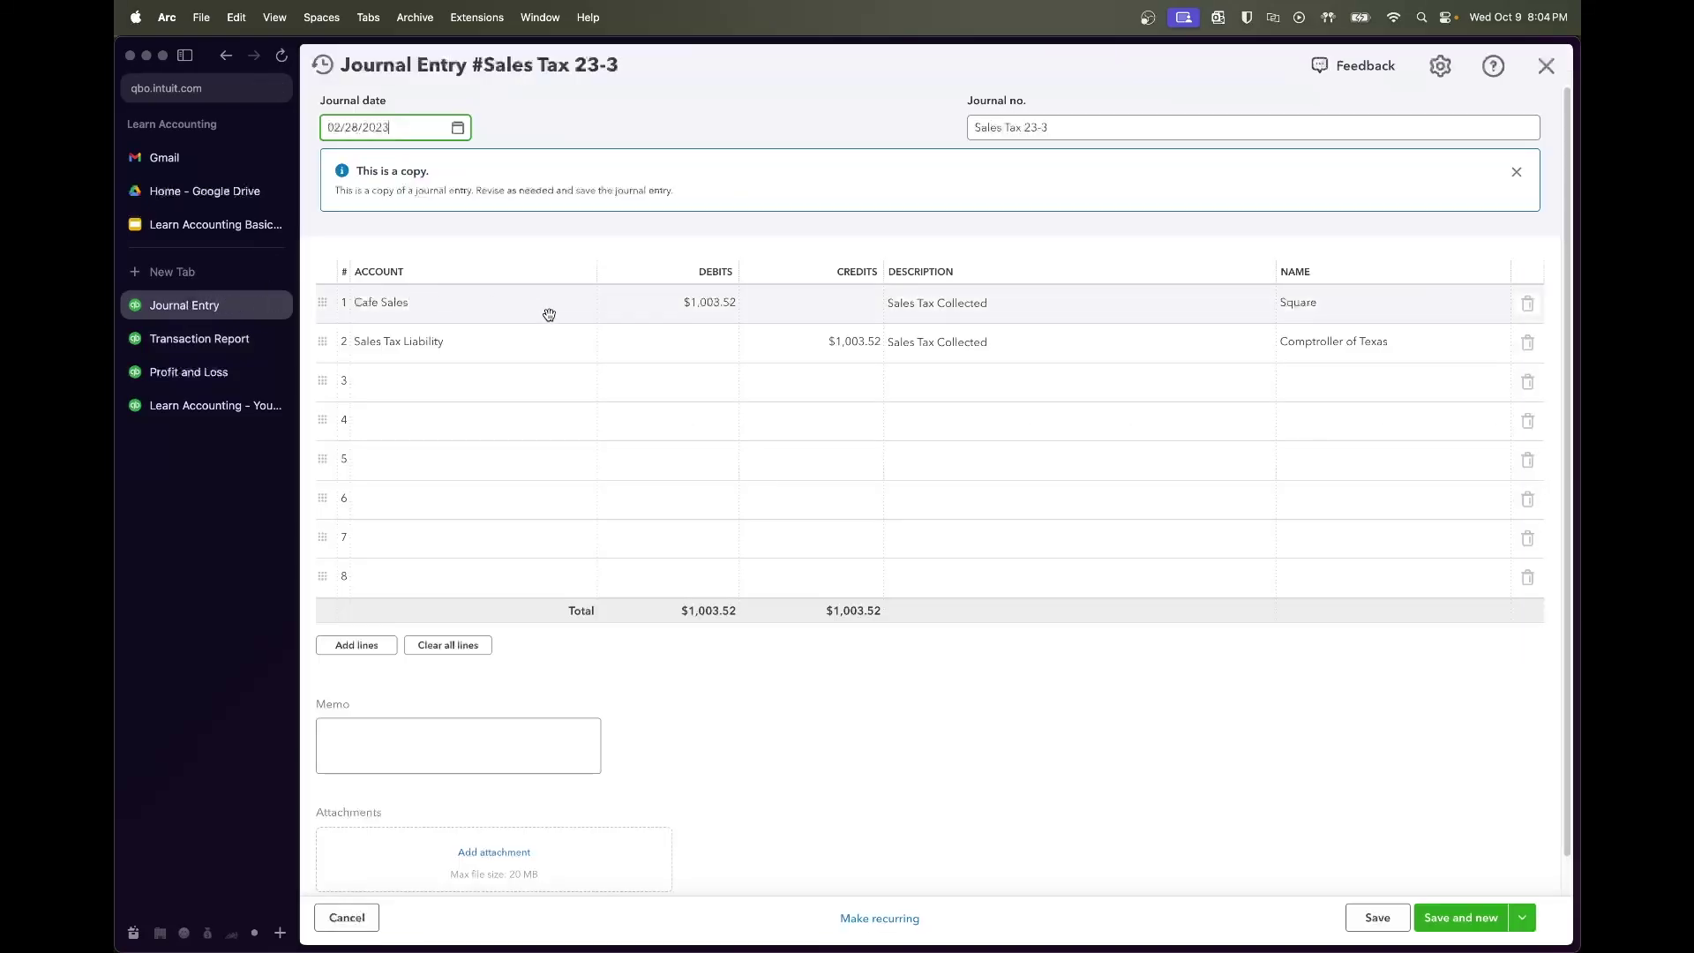
{"action": "left_click", "coordinate": [657, 306]}
{"action": "type", "text": "946"}
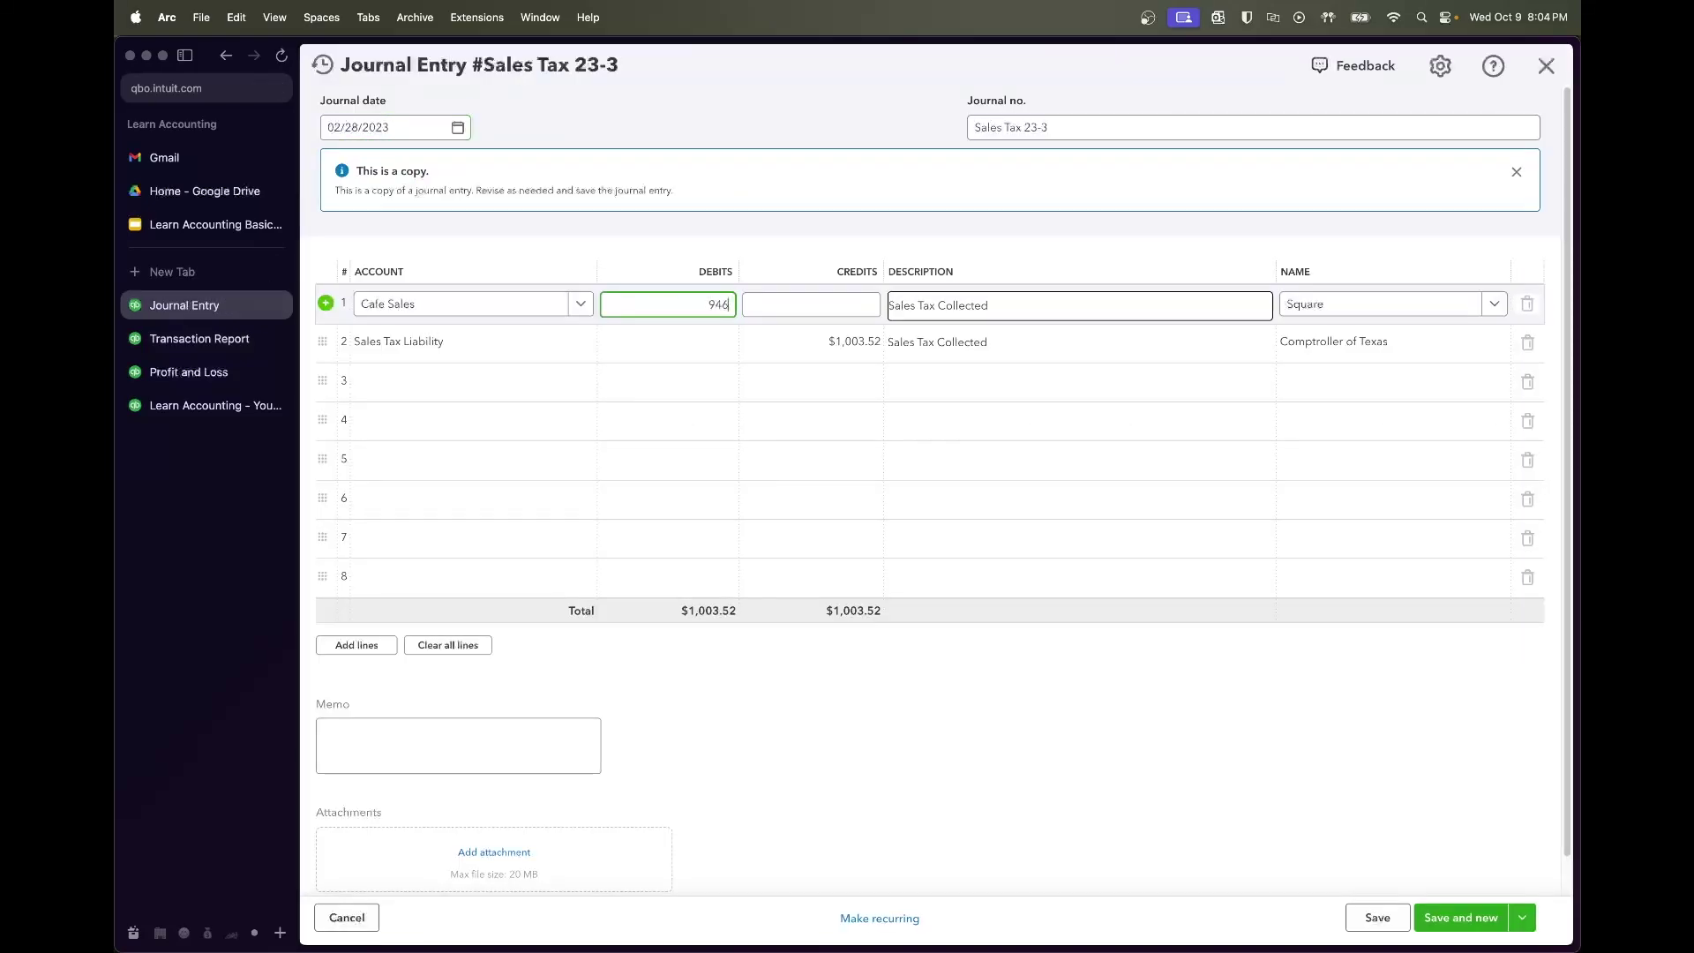
{"action": "type", "text": ".48"}
{"action": "key", "text": "Tab"}
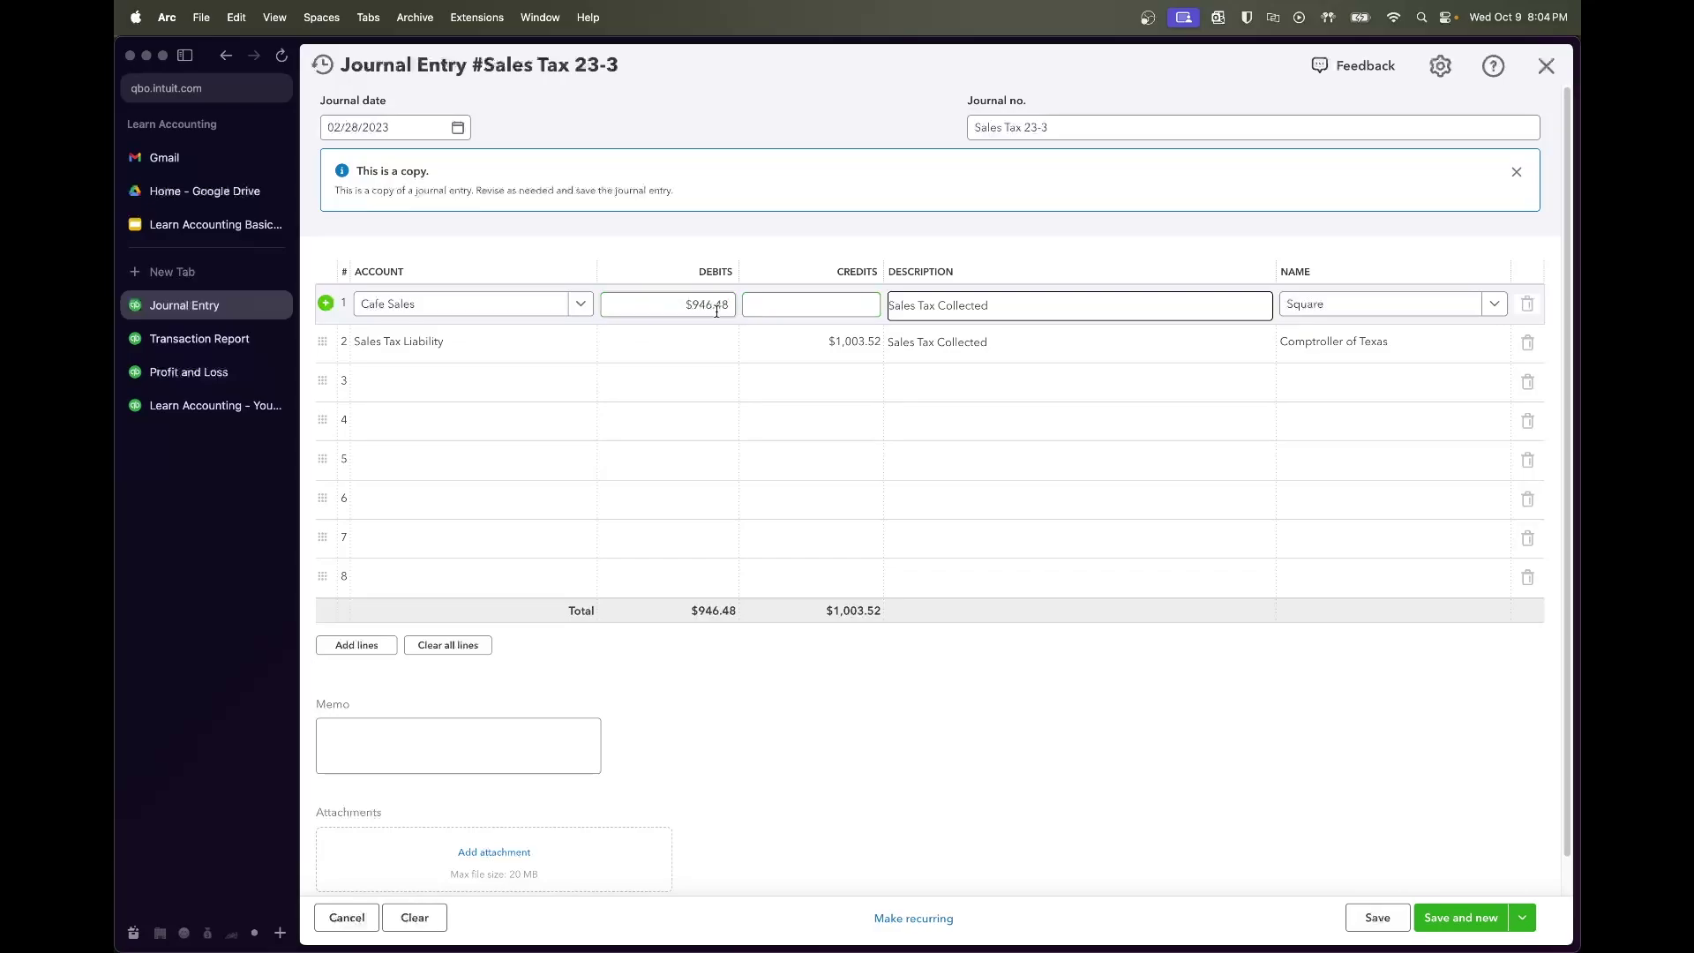
{"action": "left_click", "coordinate": [714, 307]}
{"action": "key", "text": "super+c"}
{"action": "left_click", "coordinate": [811, 343]}
{"action": "key", "text": "super+v"}
{"action": "key", "text": "Tab"}
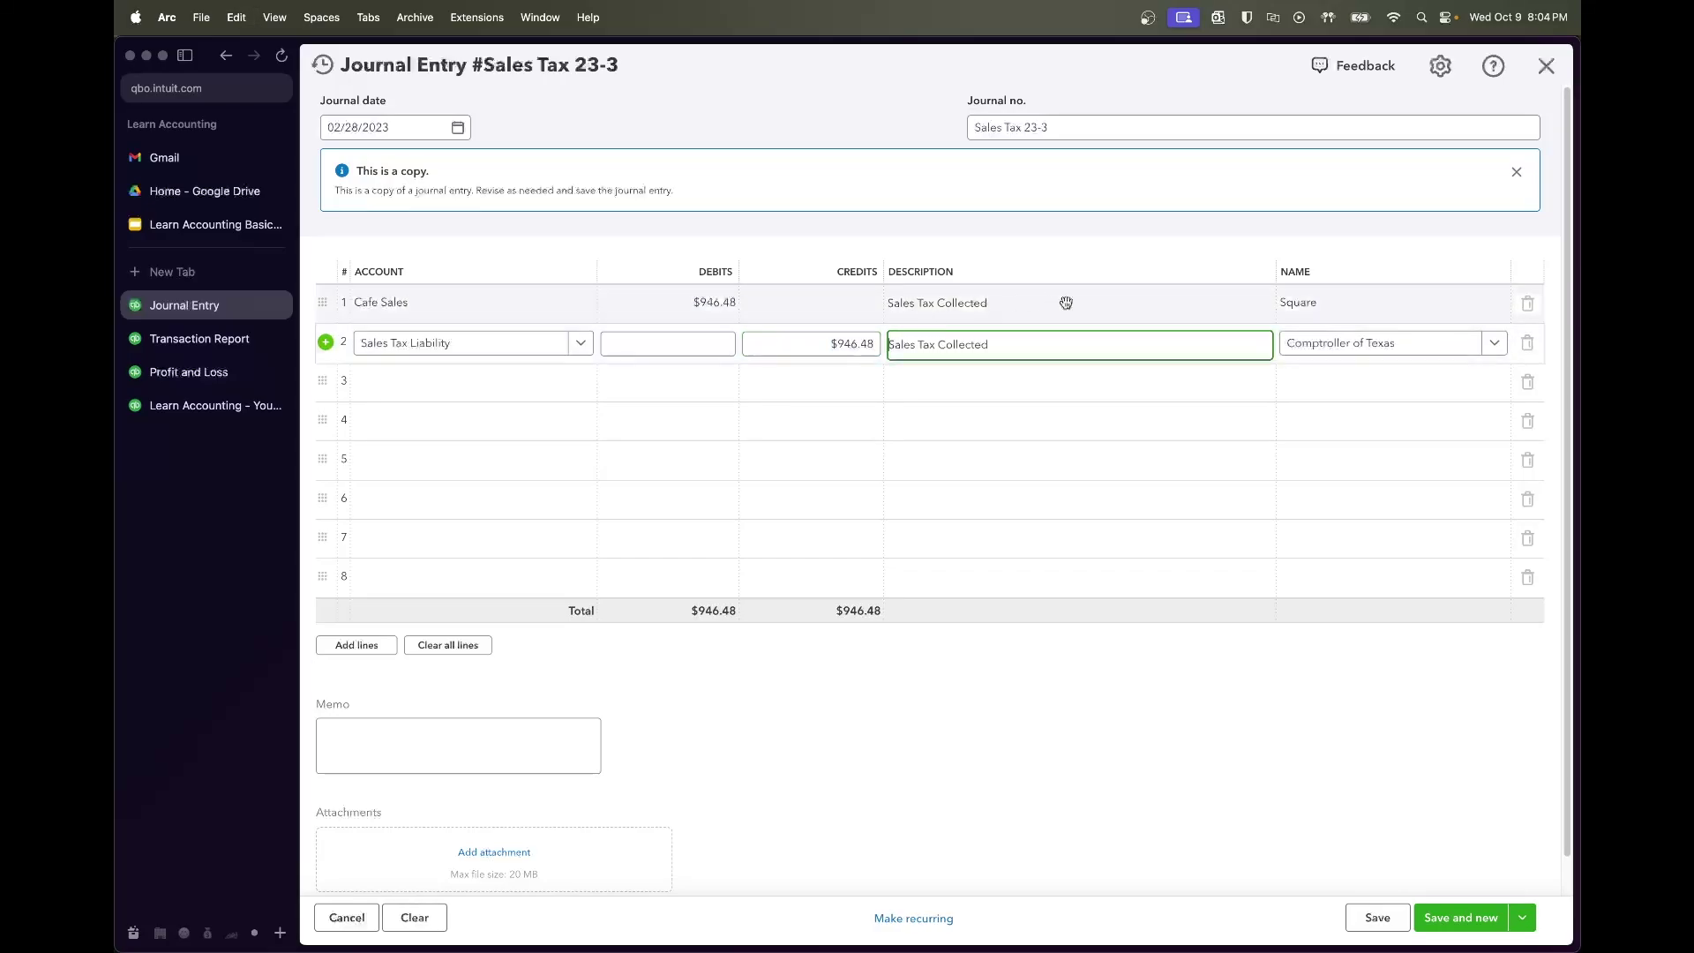
Set the copied entry's journal date to 03/31/2023 and save it as Sales Tax 23-3
{"action": "left_click", "coordinate": [459, 128]}
{"action": "left_click", "coordinate": [501, 174]}
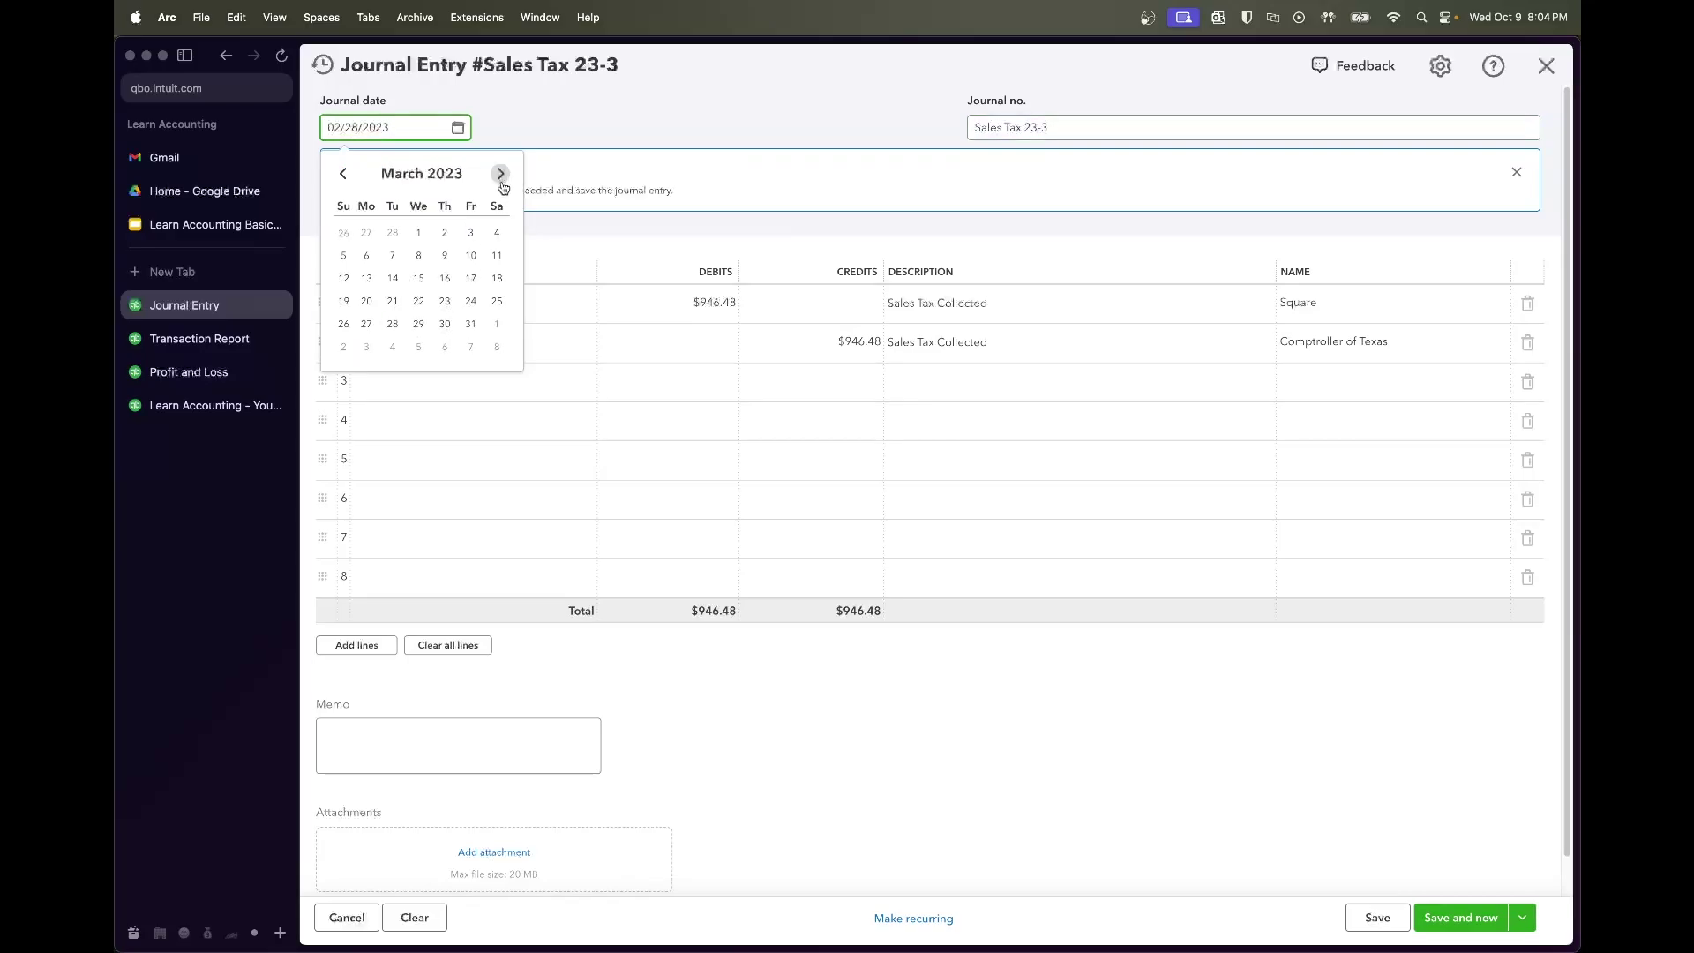
{"action": "left_click", "coordinate": [470, 323]}
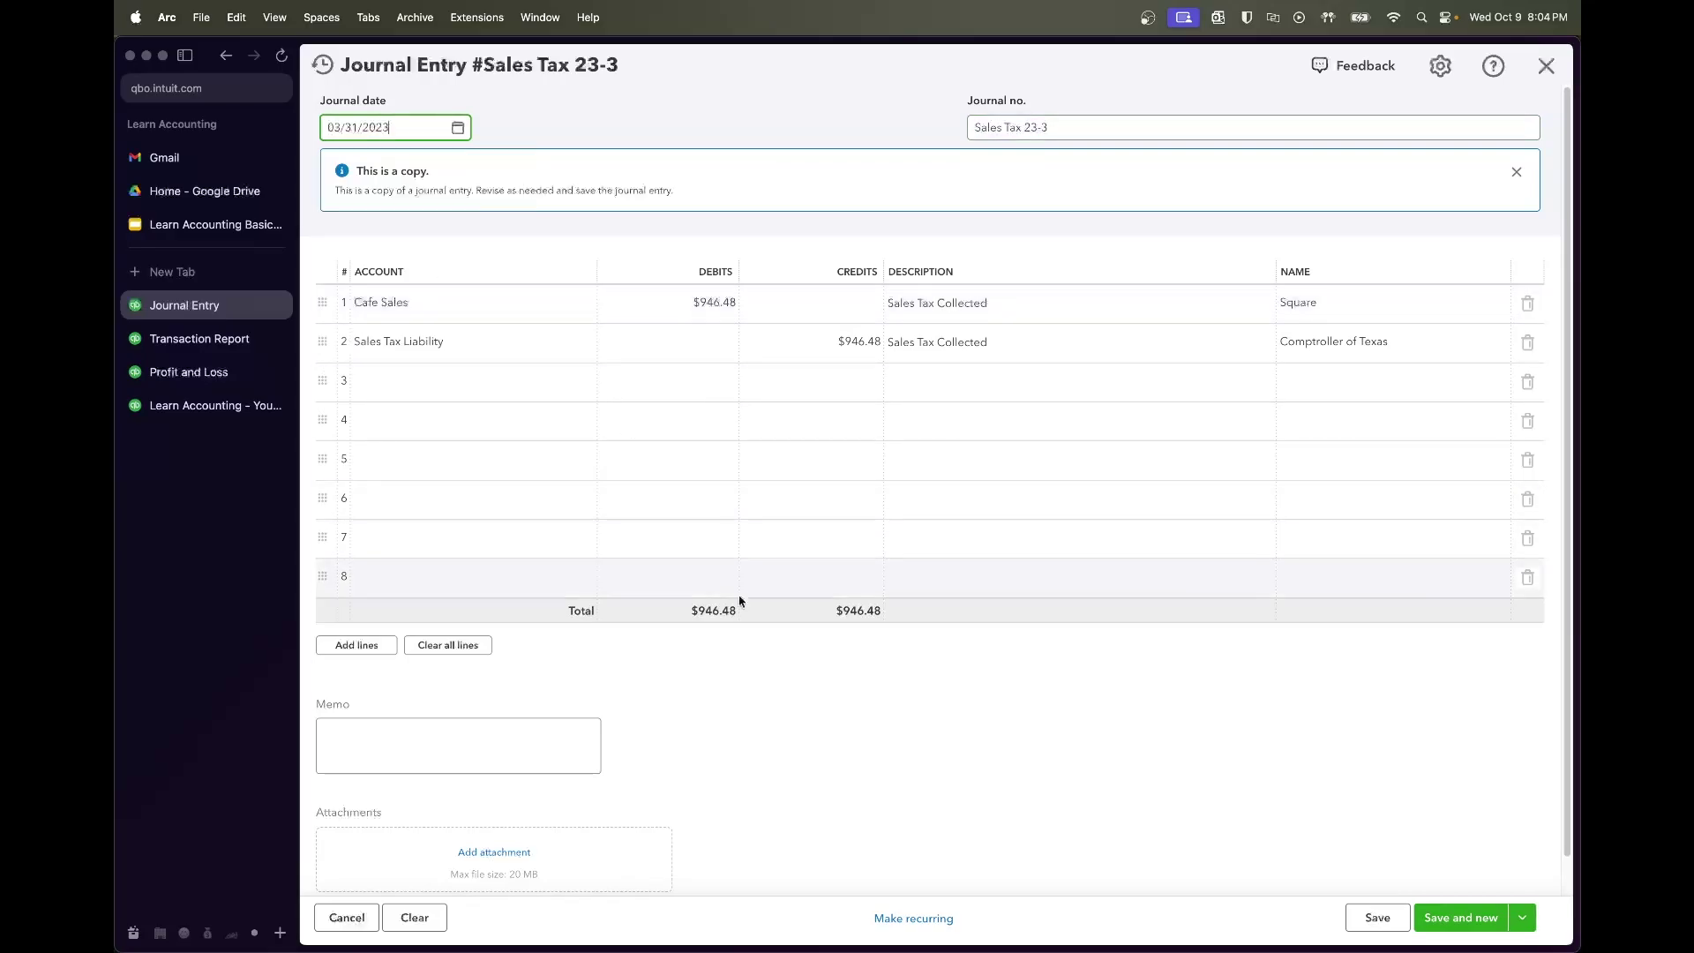
{"action": "left_click", "coordinate": [1377, 917]}
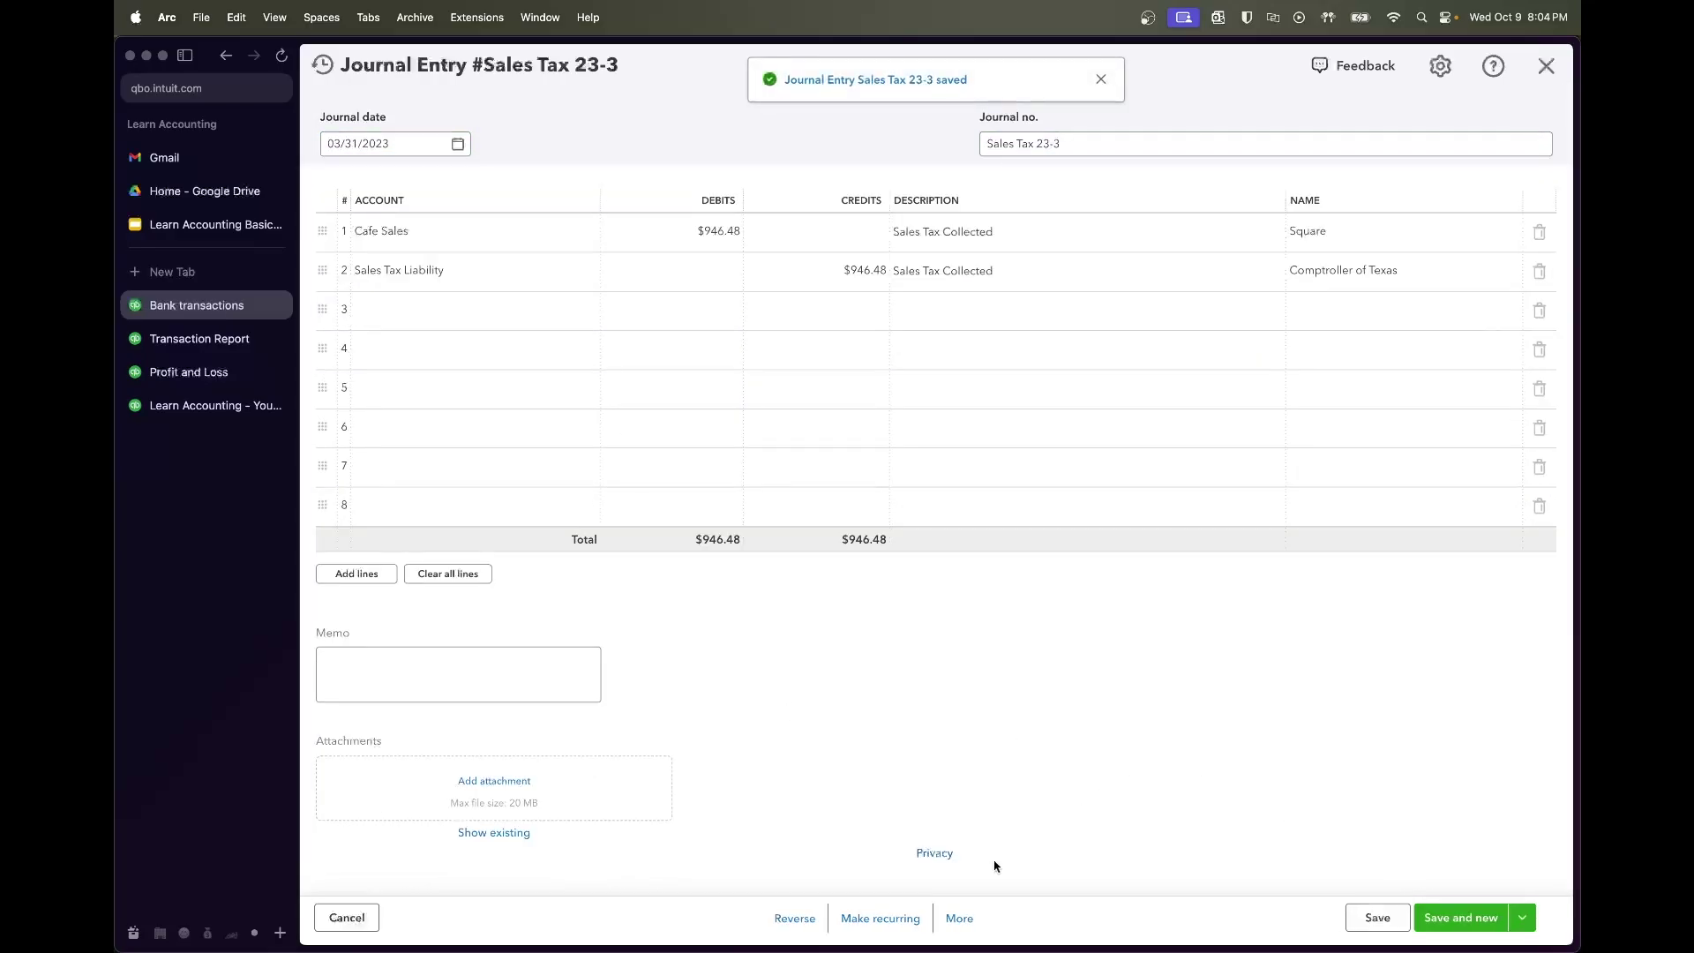
Copy Sales Tax 23-3, look up the amount of the 05/01/2023 sales tax payment in the Transaction Report, and return to the copied entry
{"action": "left_click", "coordinate": [959, 917]}
{"action": "left_click", "coordinate": [945, 788]}
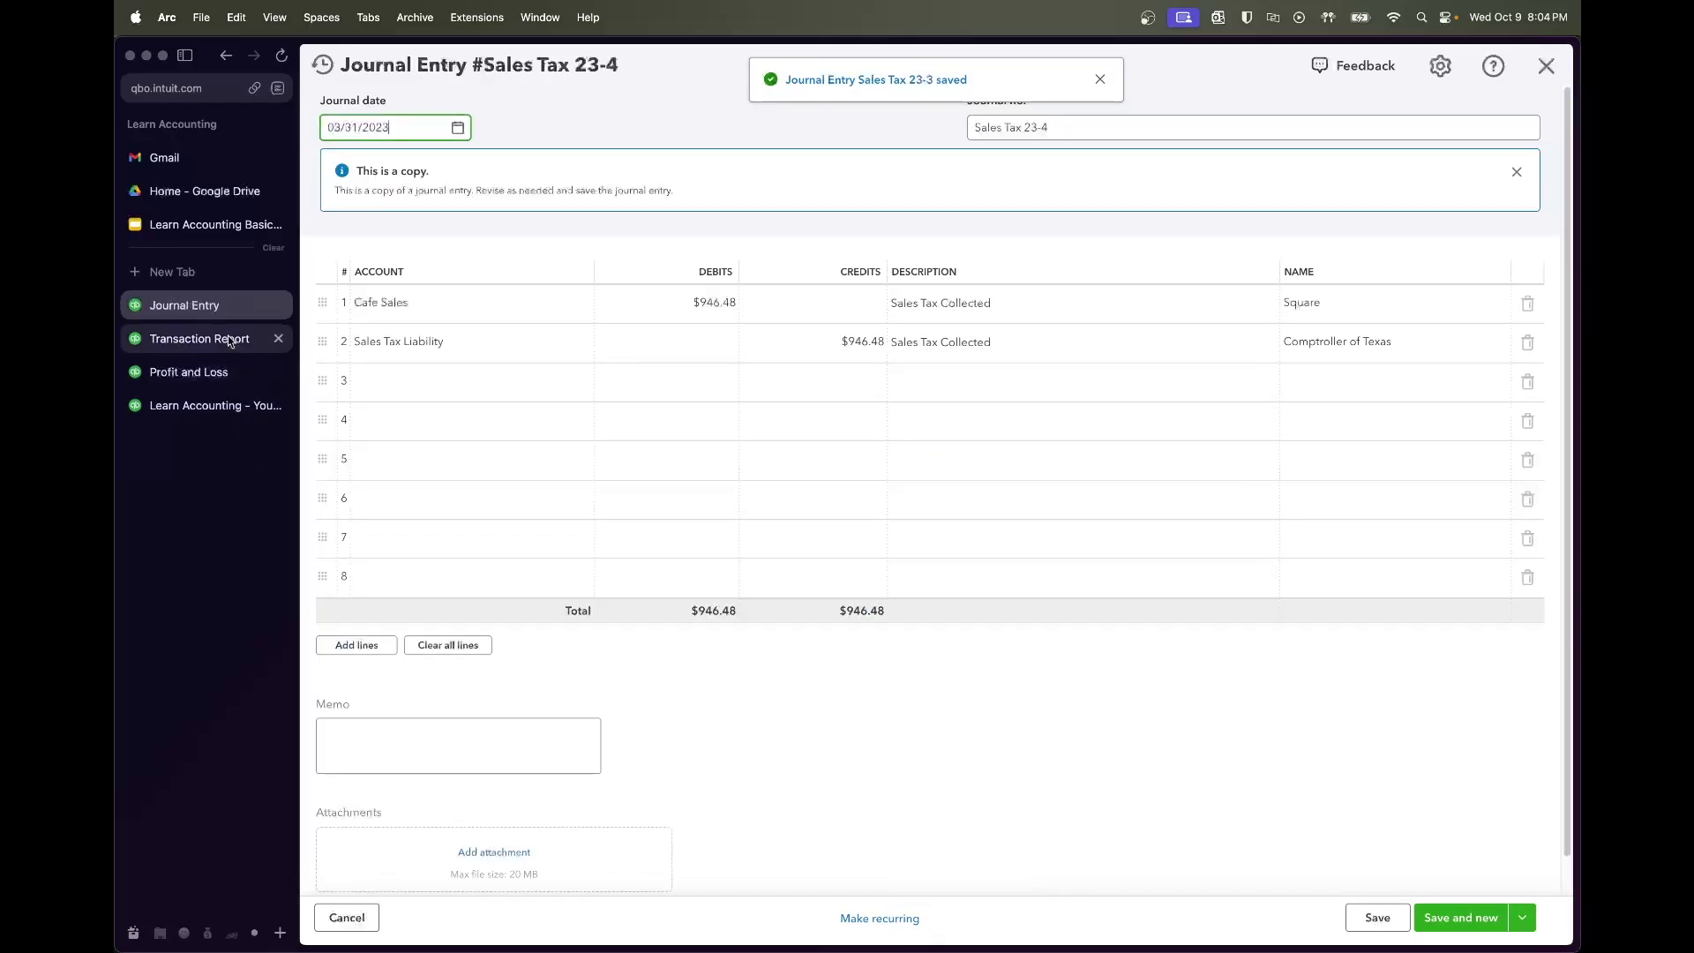
{"action": "left_click", "coordinate": [199, 339]}
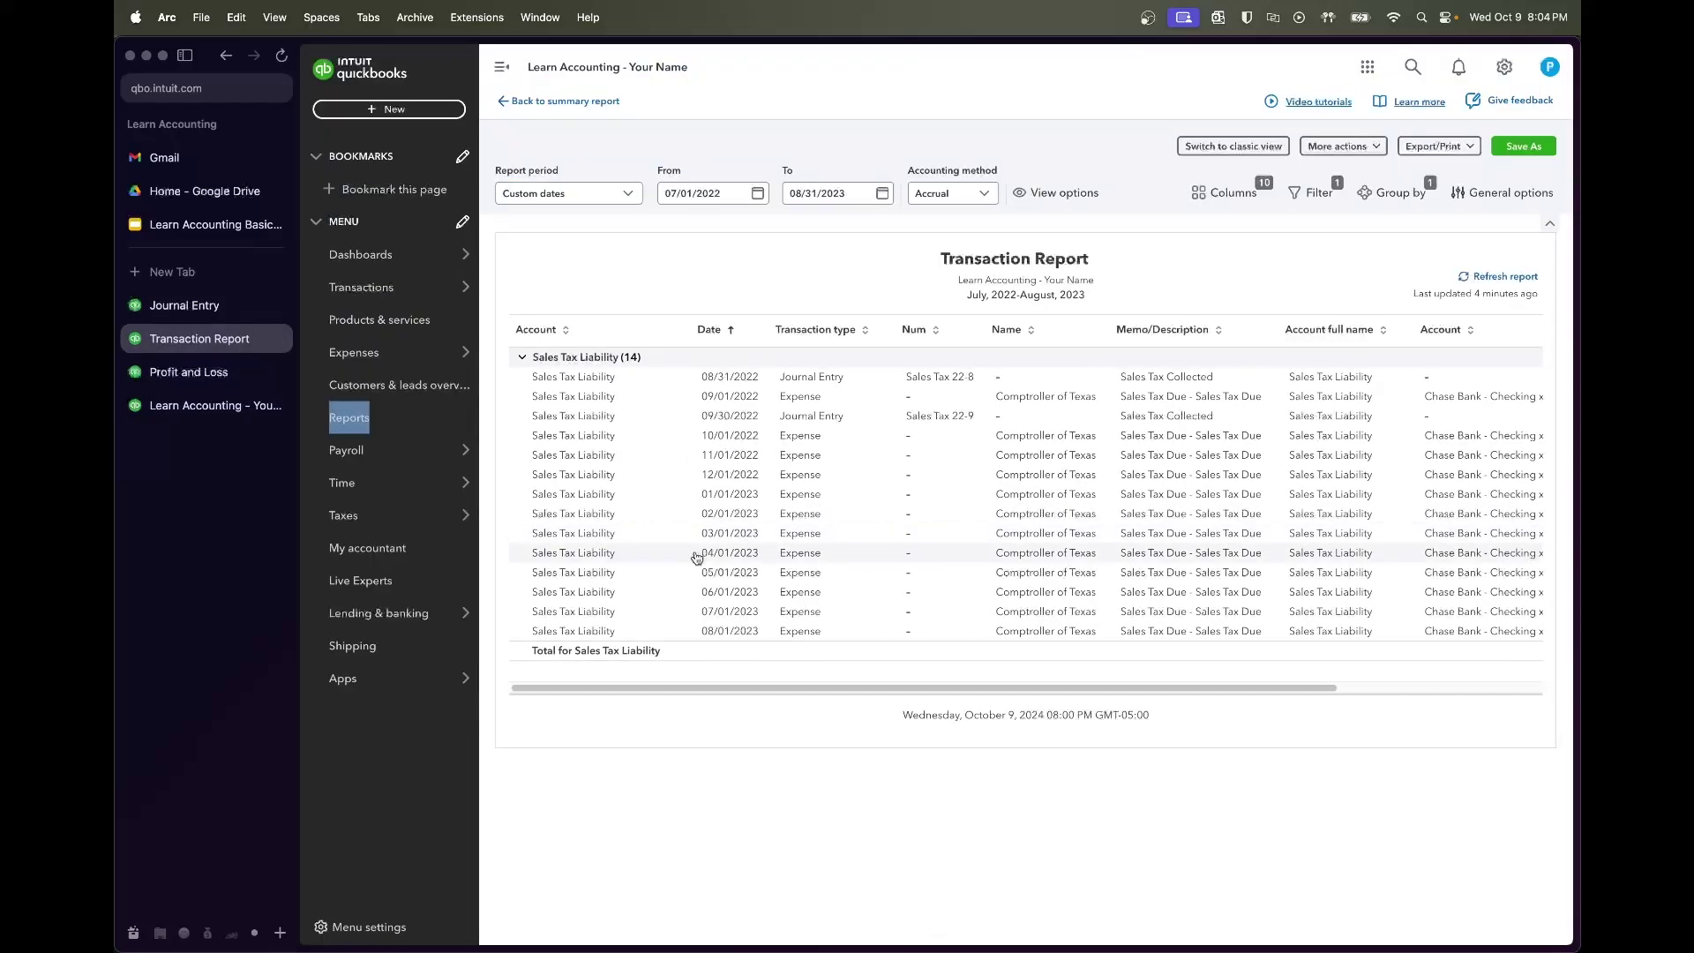
{"action": "scroll", "coordinate": [710, 572], "scroll_direction": "right", "scroll_amount": 6}
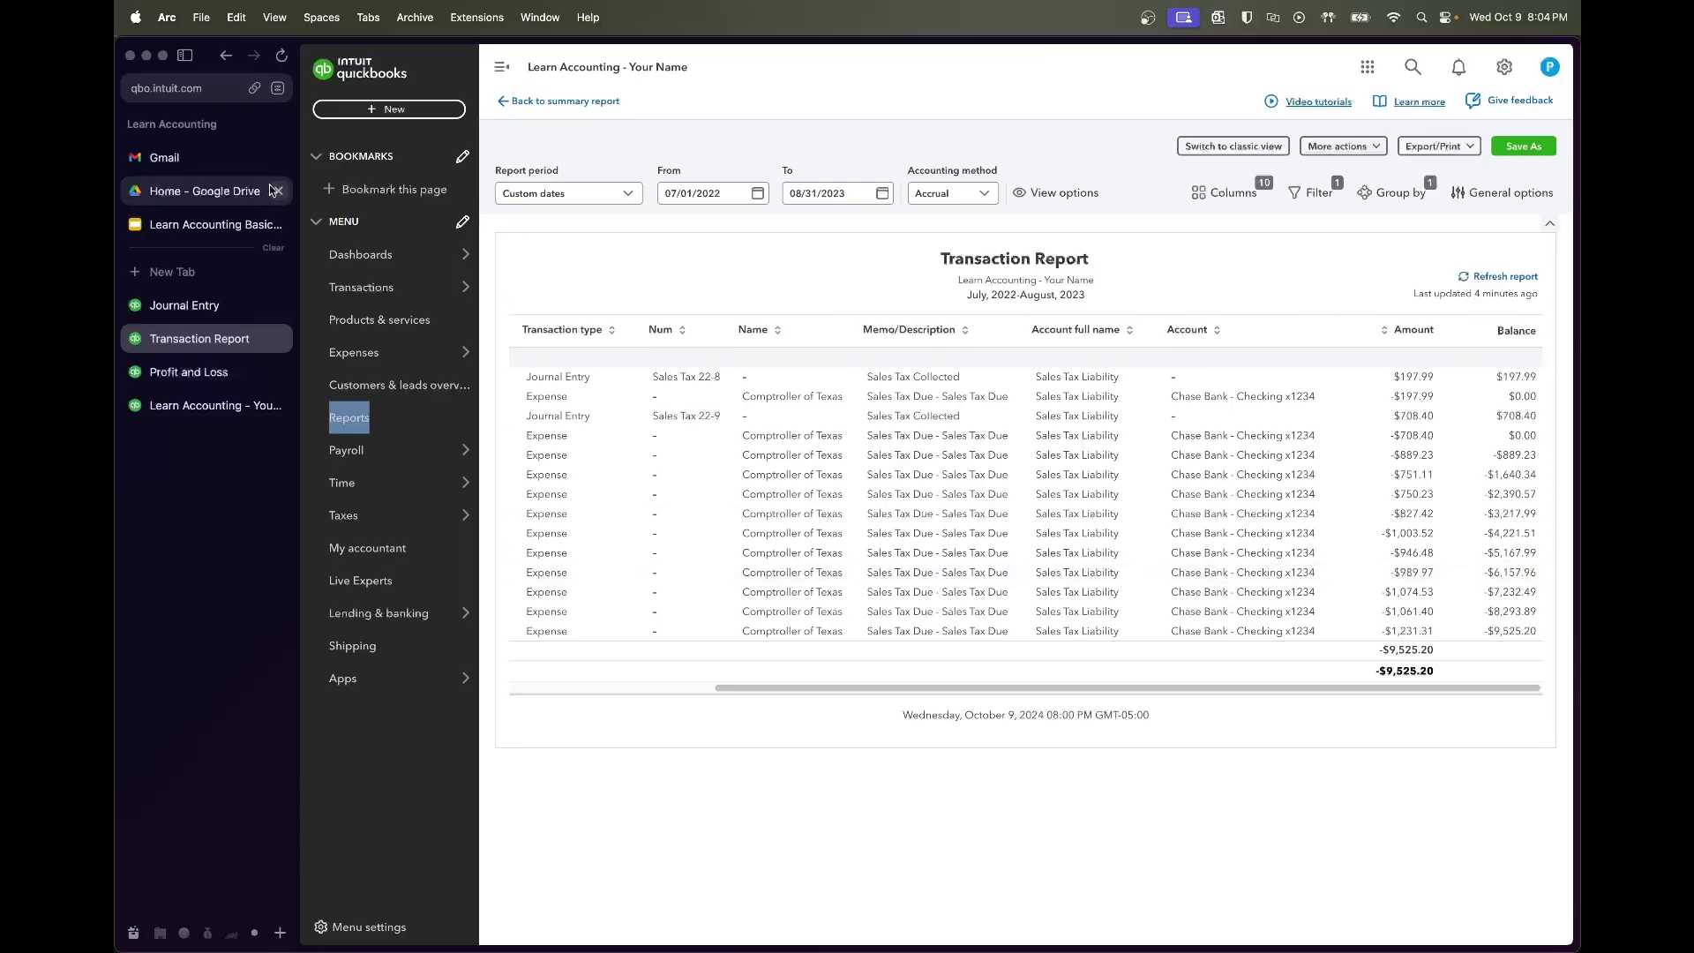
{"action": "left_click", "coordinate": [184, 305]}
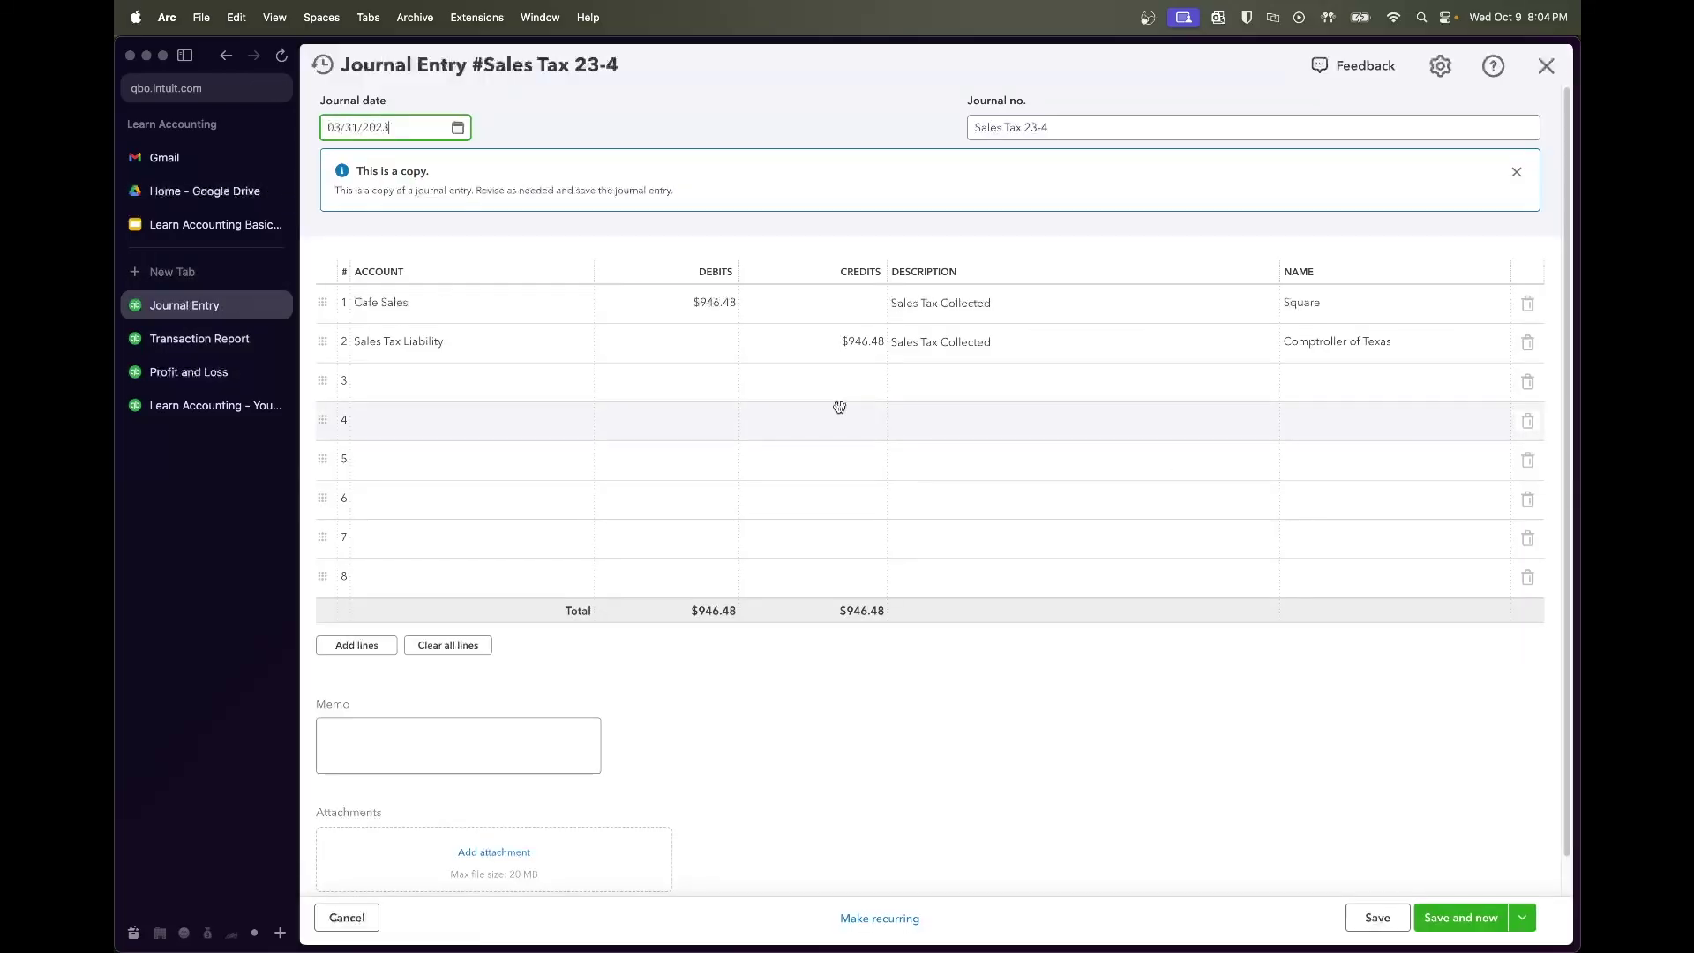
Set the Cafe Sales debit and Sales Tax Liability credit of the Sales Tax 23-4 copy to 989.97
{"action": "left_click", "coordinate": [725, 304]}
{"action": "type", "text": "989.97"}
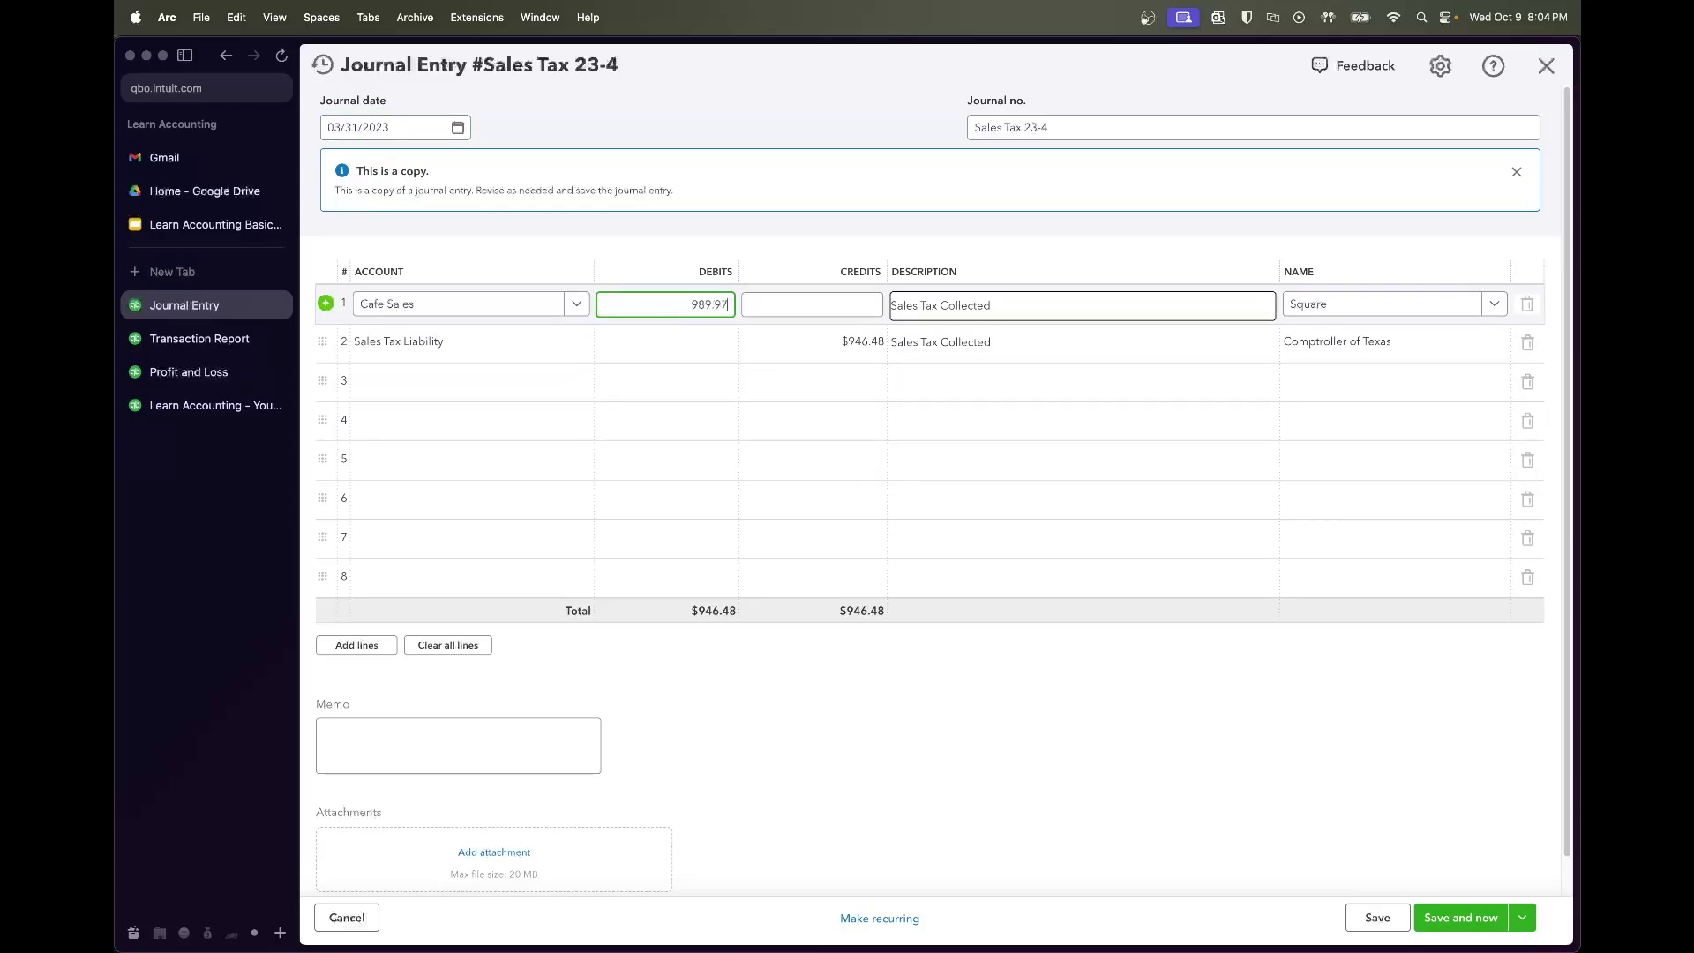
{"action": "key", "text": "super+a"}
{"action": "key", "text": "super+c"}
{"action": "left_click", "coordinate": [788, 351]}
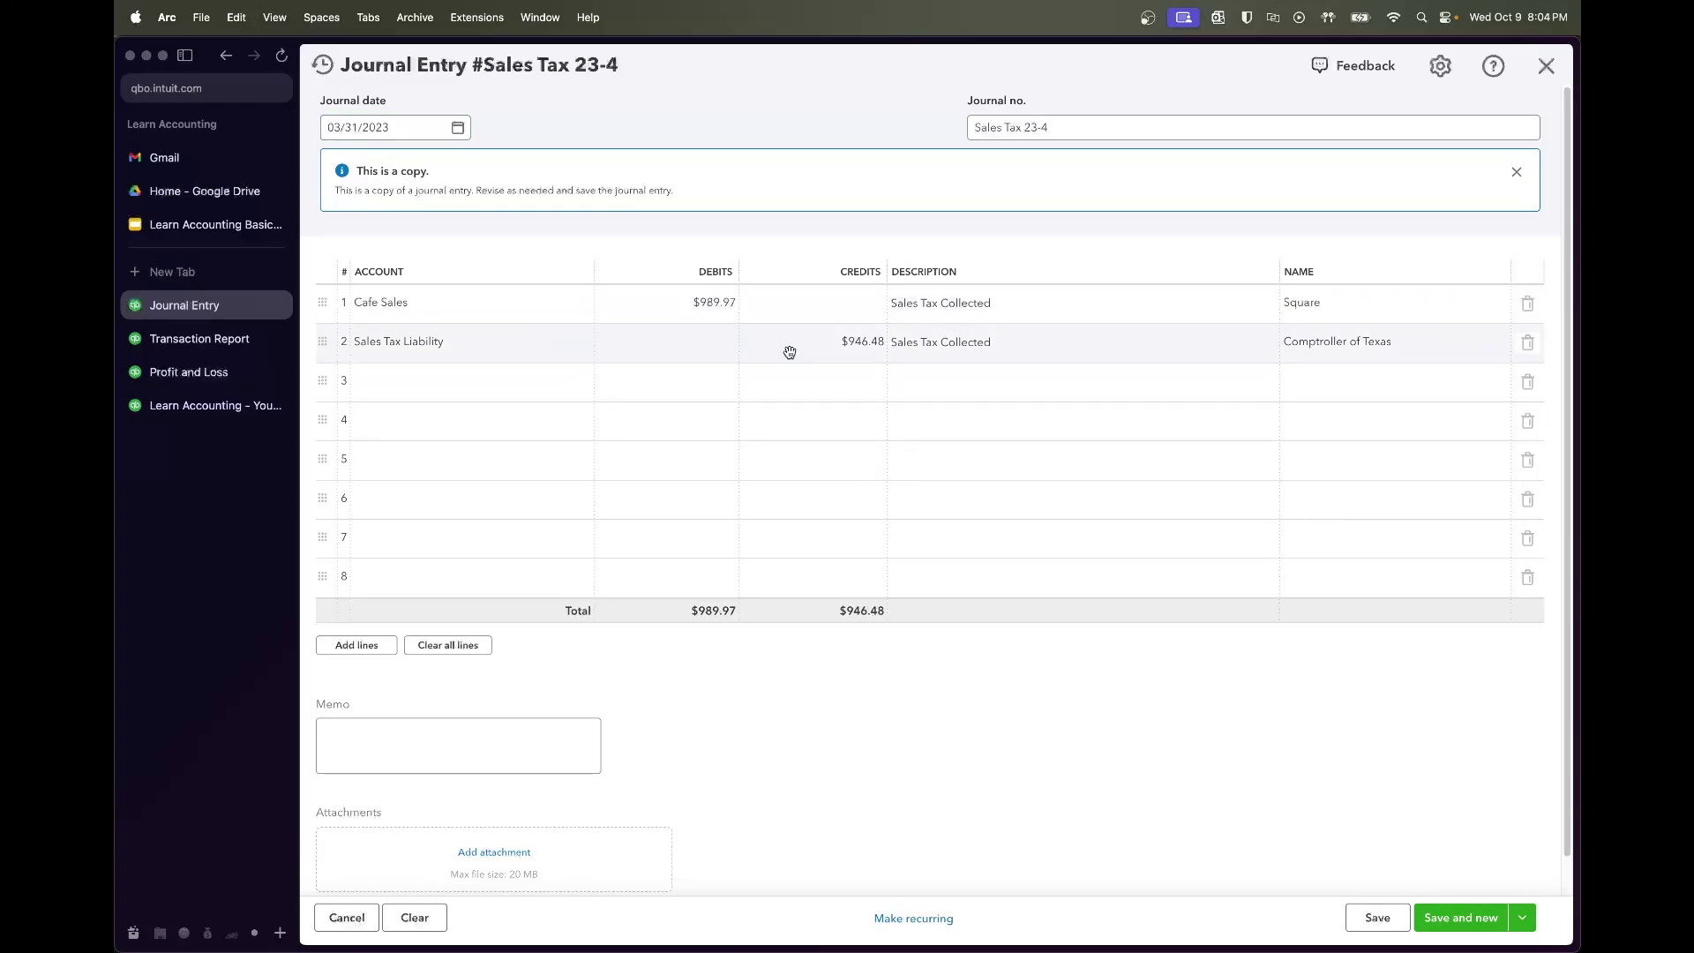
{"action": "key", "text": "super+v"}
{"action": "key", "text": "Tab"}
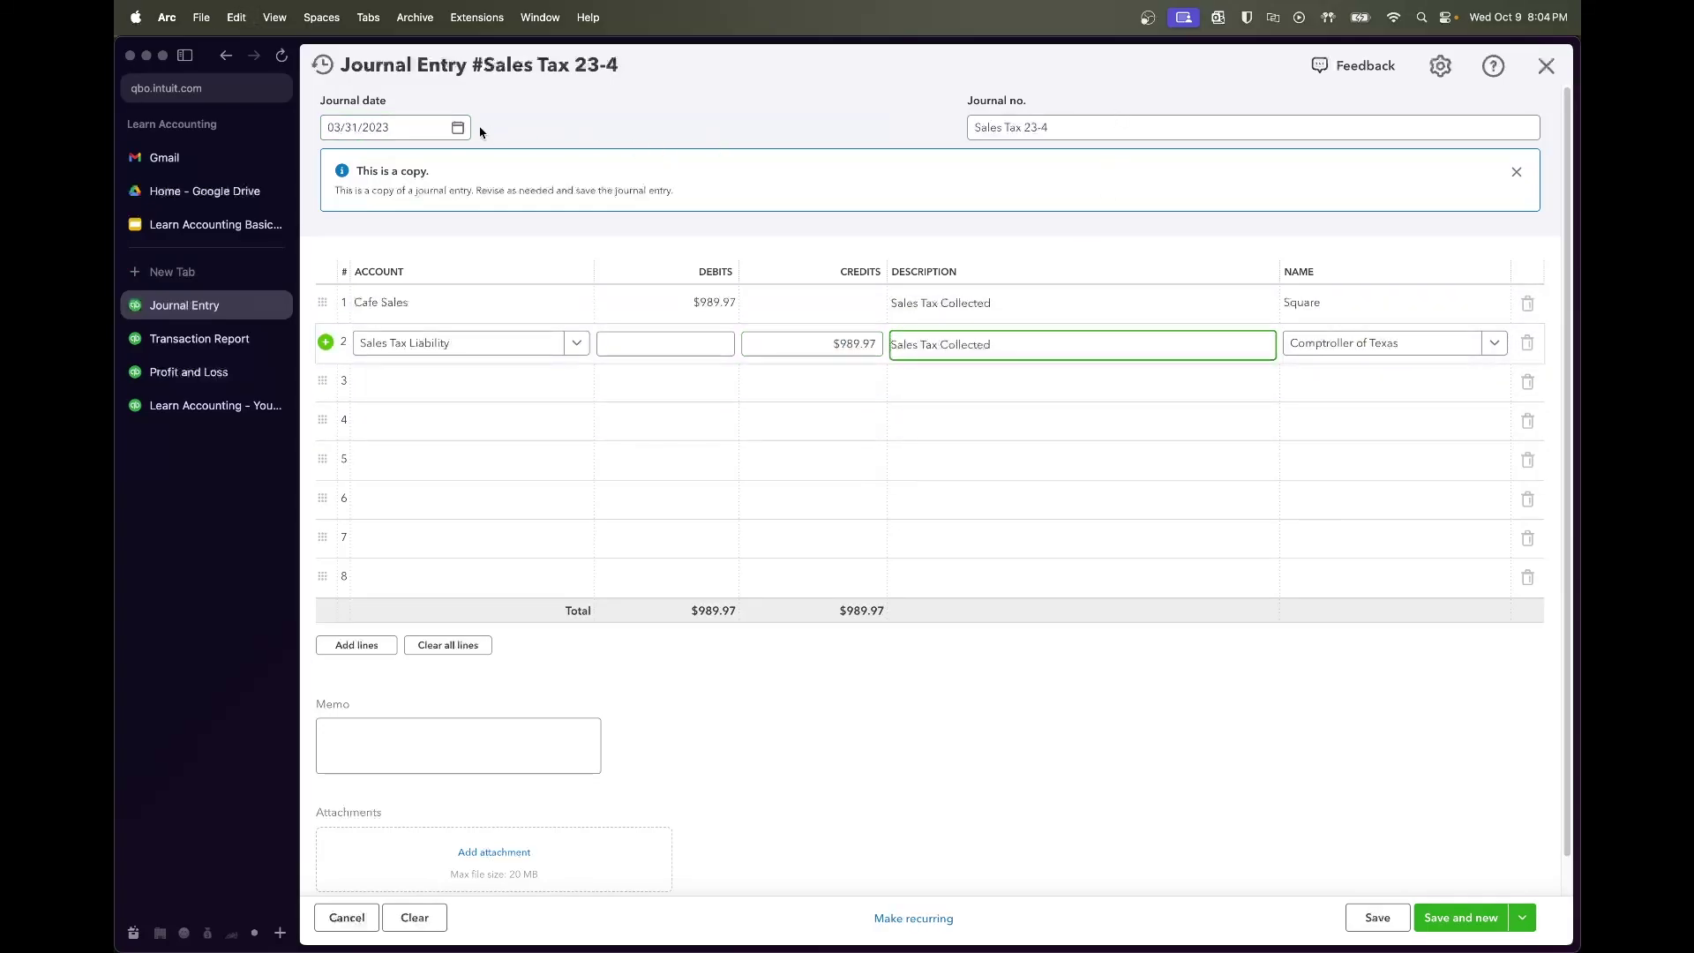
Set the copied entry's journal date to 04/30/2023 and save it as Sales Tax 23-4
{"action": "left_click", "coordinate": [457, 128]}
{"action": "left_click", "coordinate": [500, 173]}
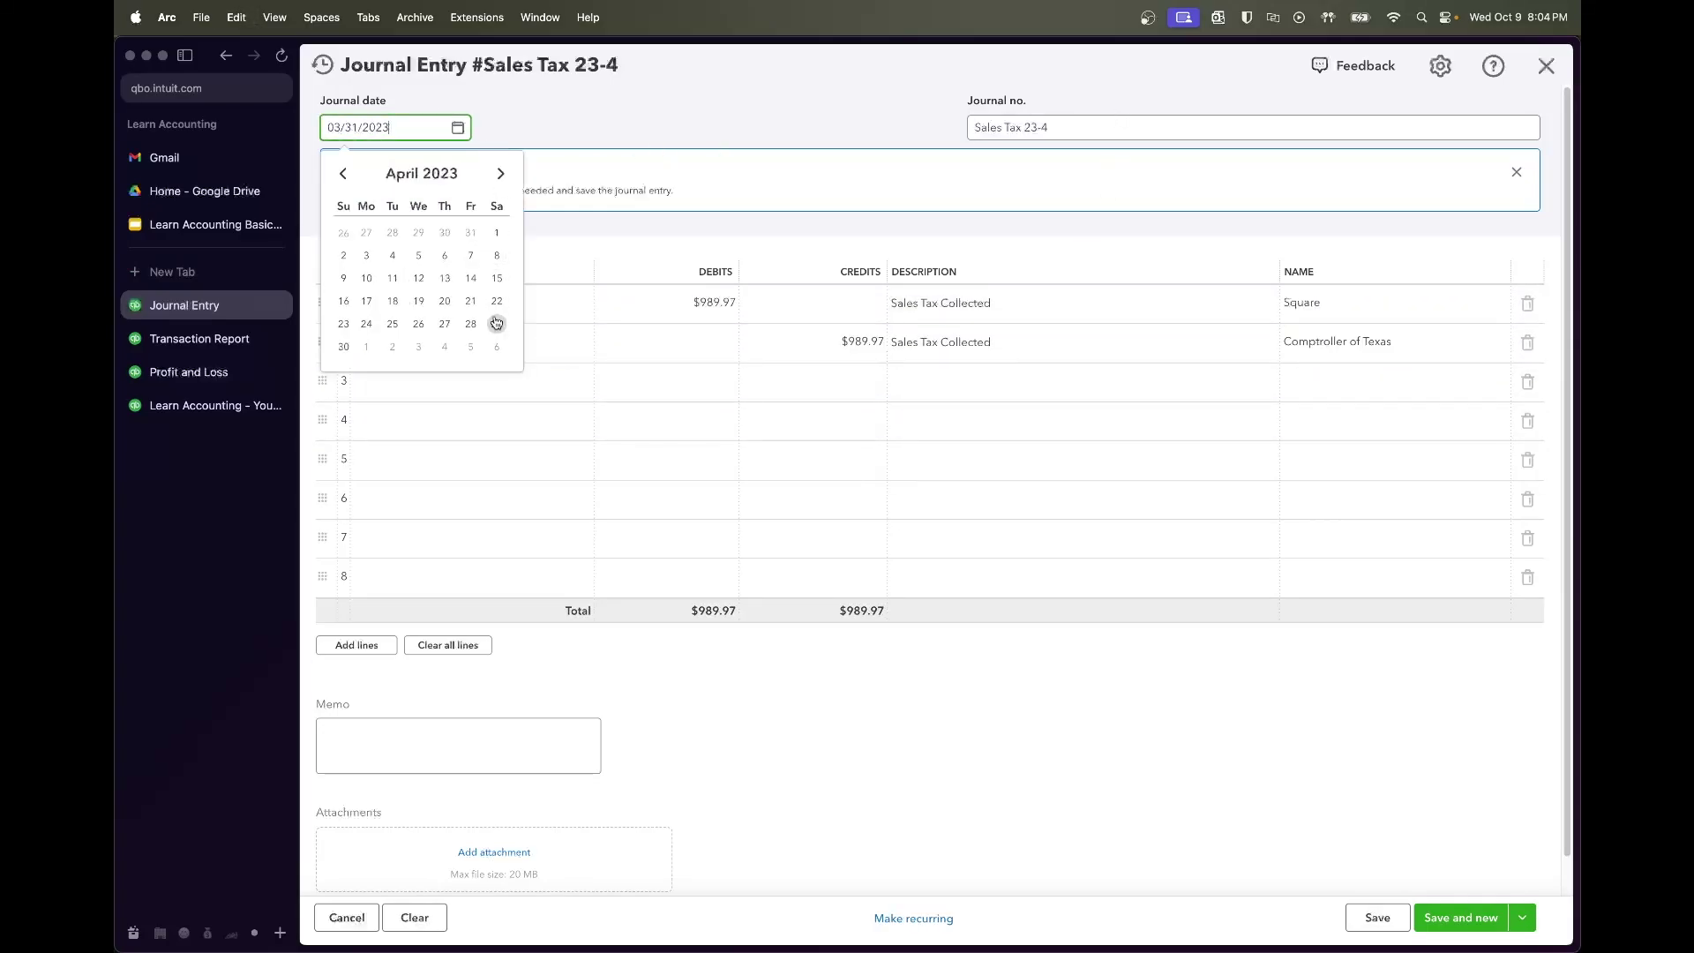
{"action": "left_click", "coordinate": [344, 348]}
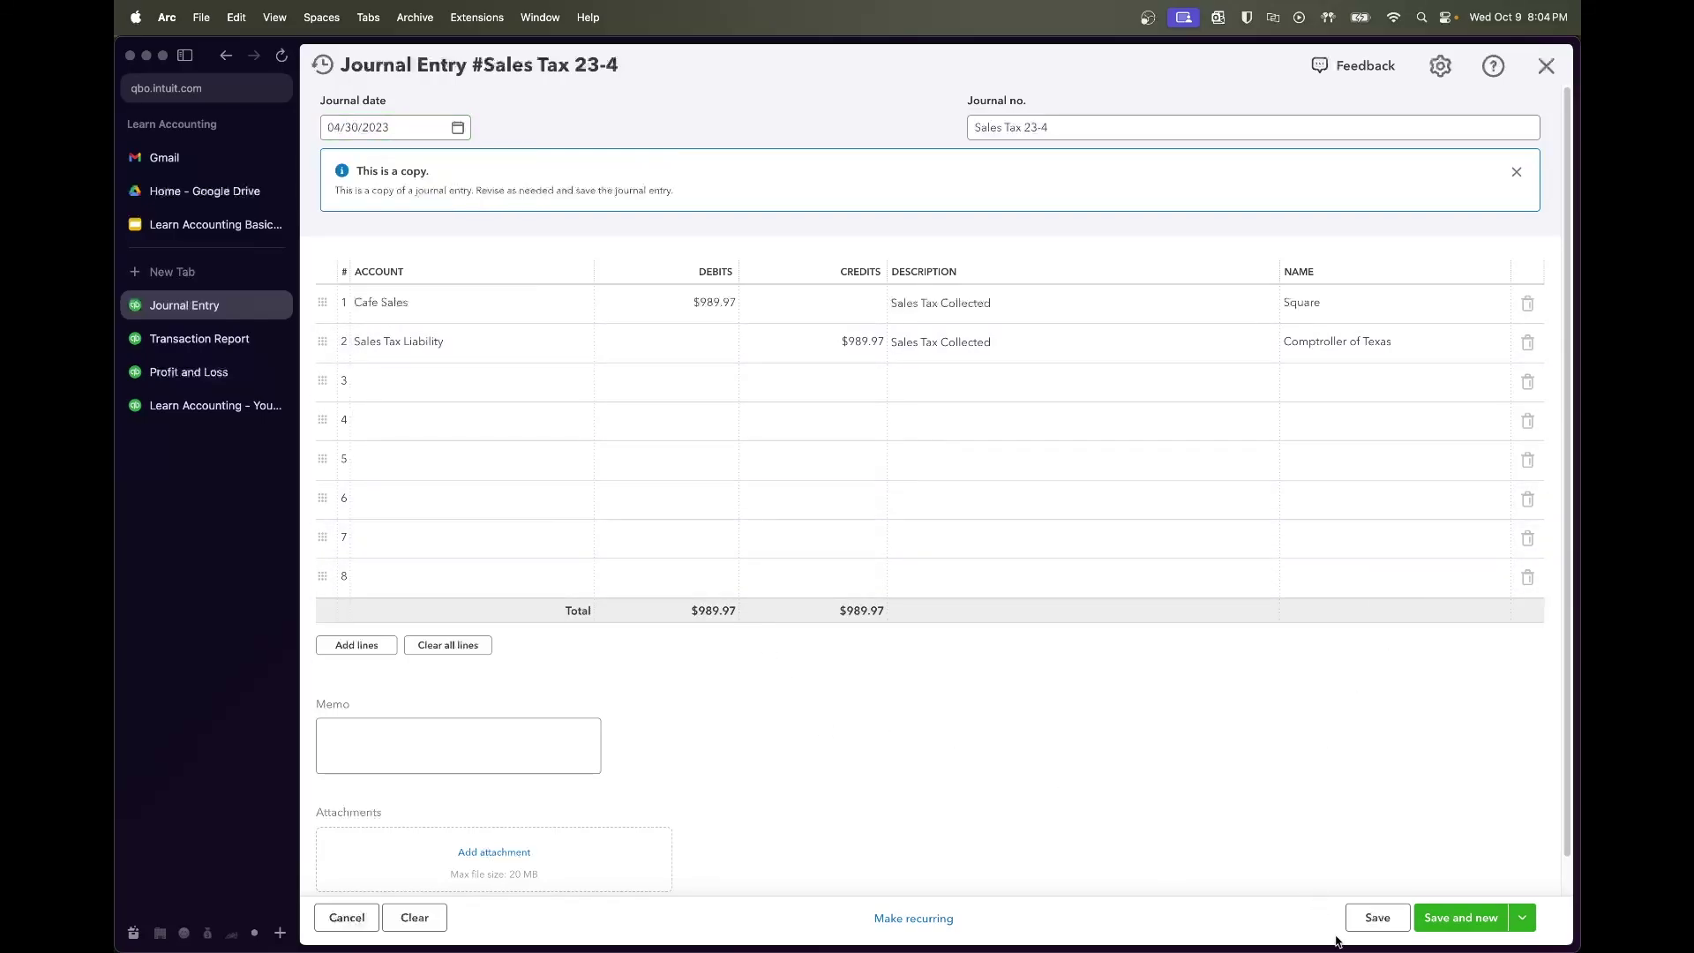
{"action": "left_click", "coordinate": [1361, 919]}
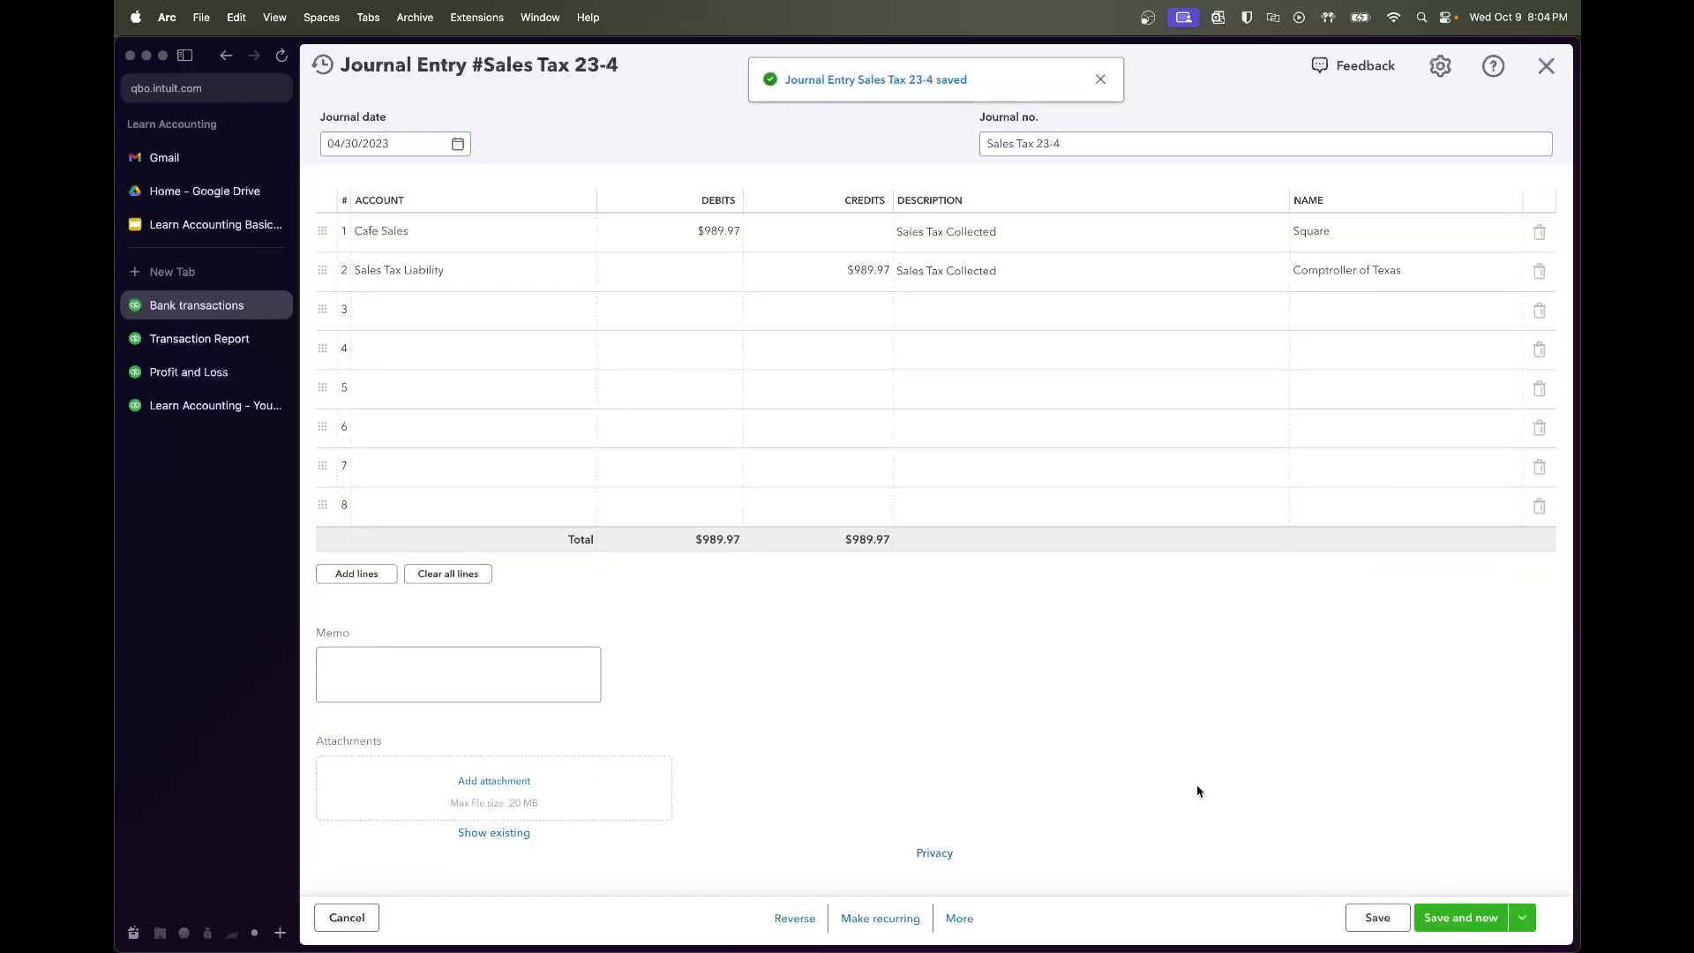
Look up the amount of the 06/01/2023 sales tax payment in the Transaction Report and return to the journal entry
{"action": "left_click", "coordinate": [199, 339]}
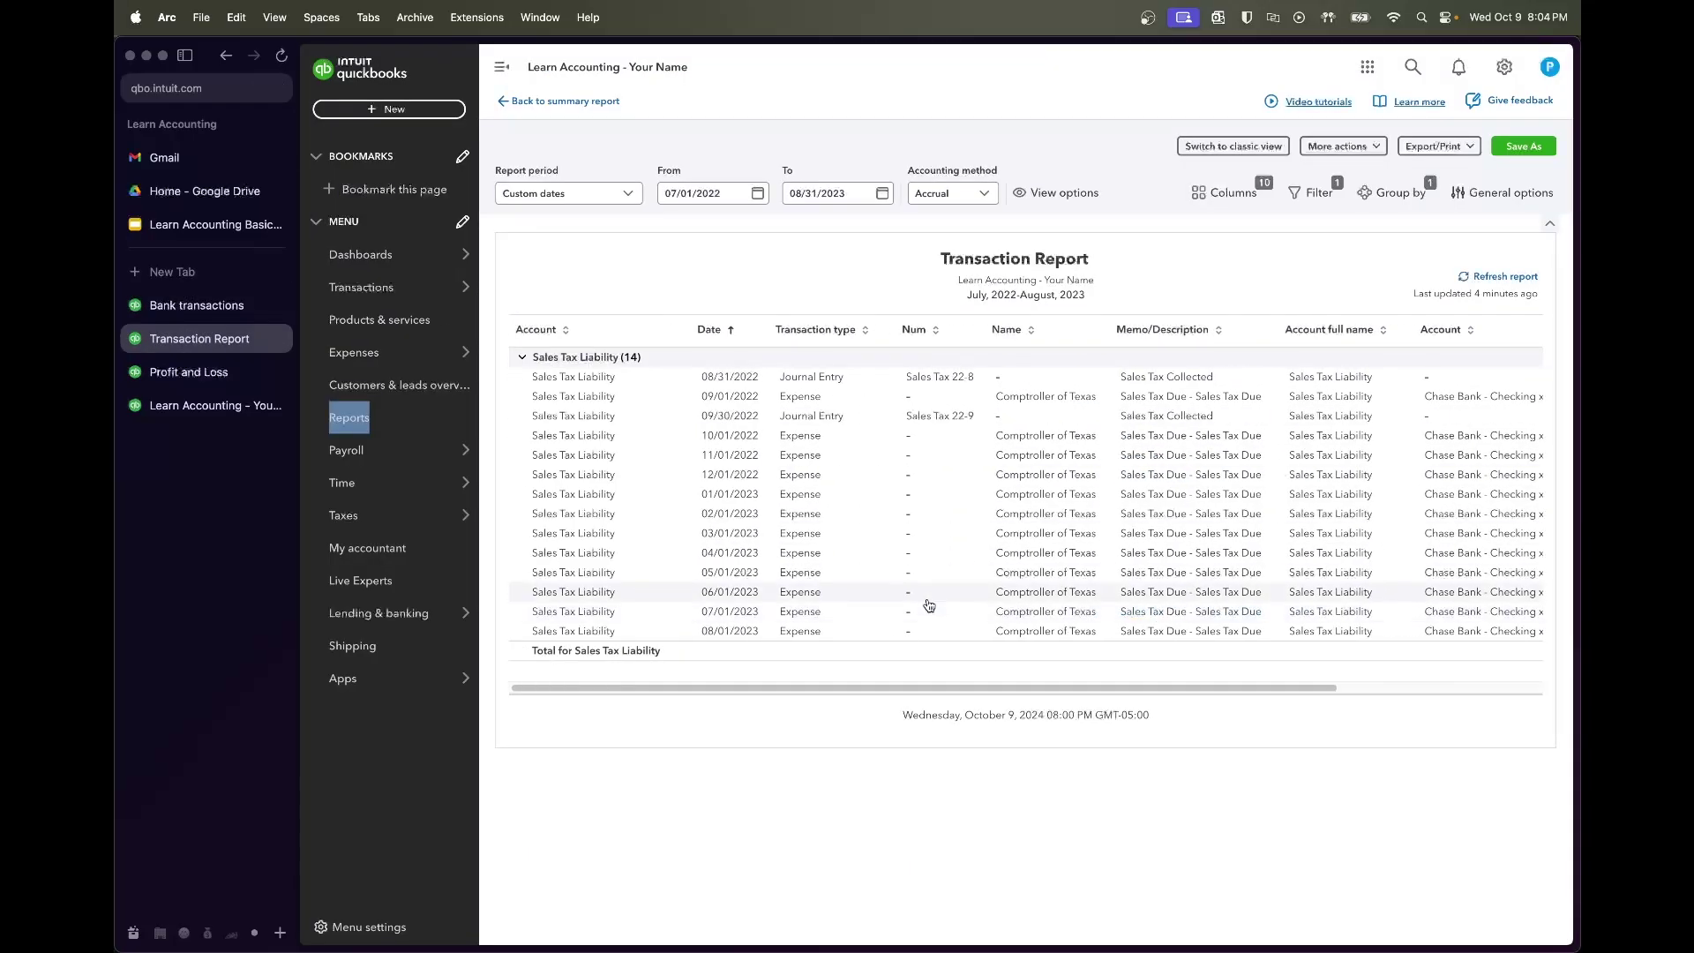
{"action": "scroll", "coordinate": [890, 602], "scroll_direction": "right", "scroll_amount": 5}
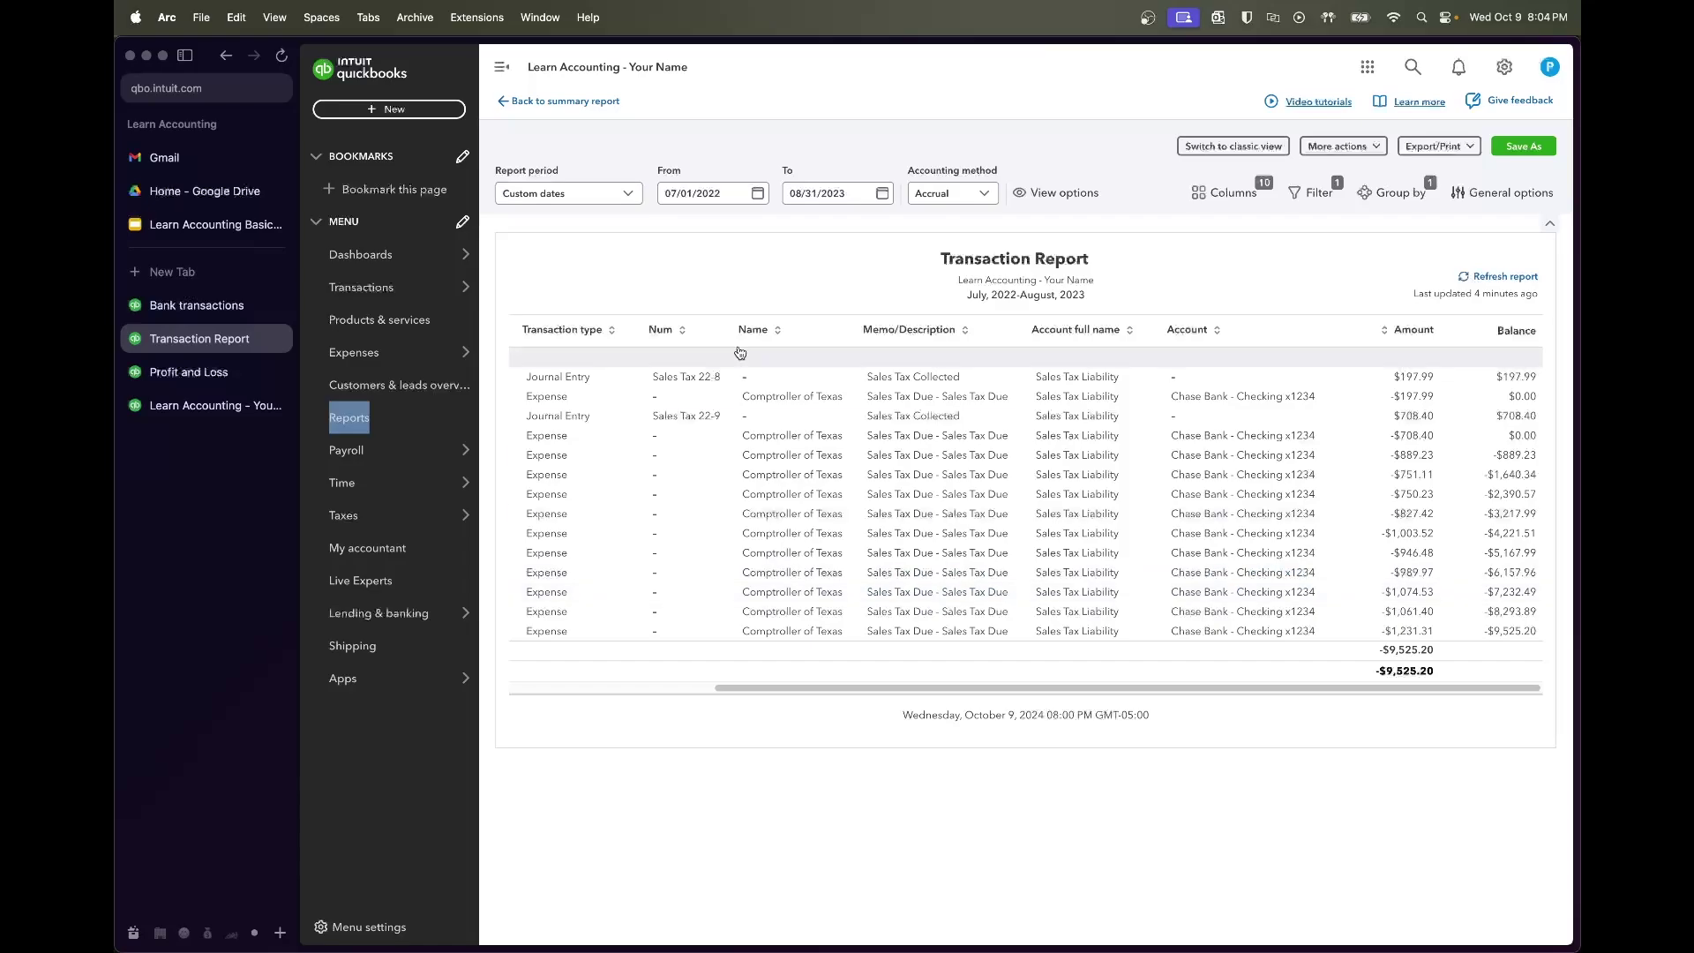
{"action": "left_click", "coordinate": [201, 305]}
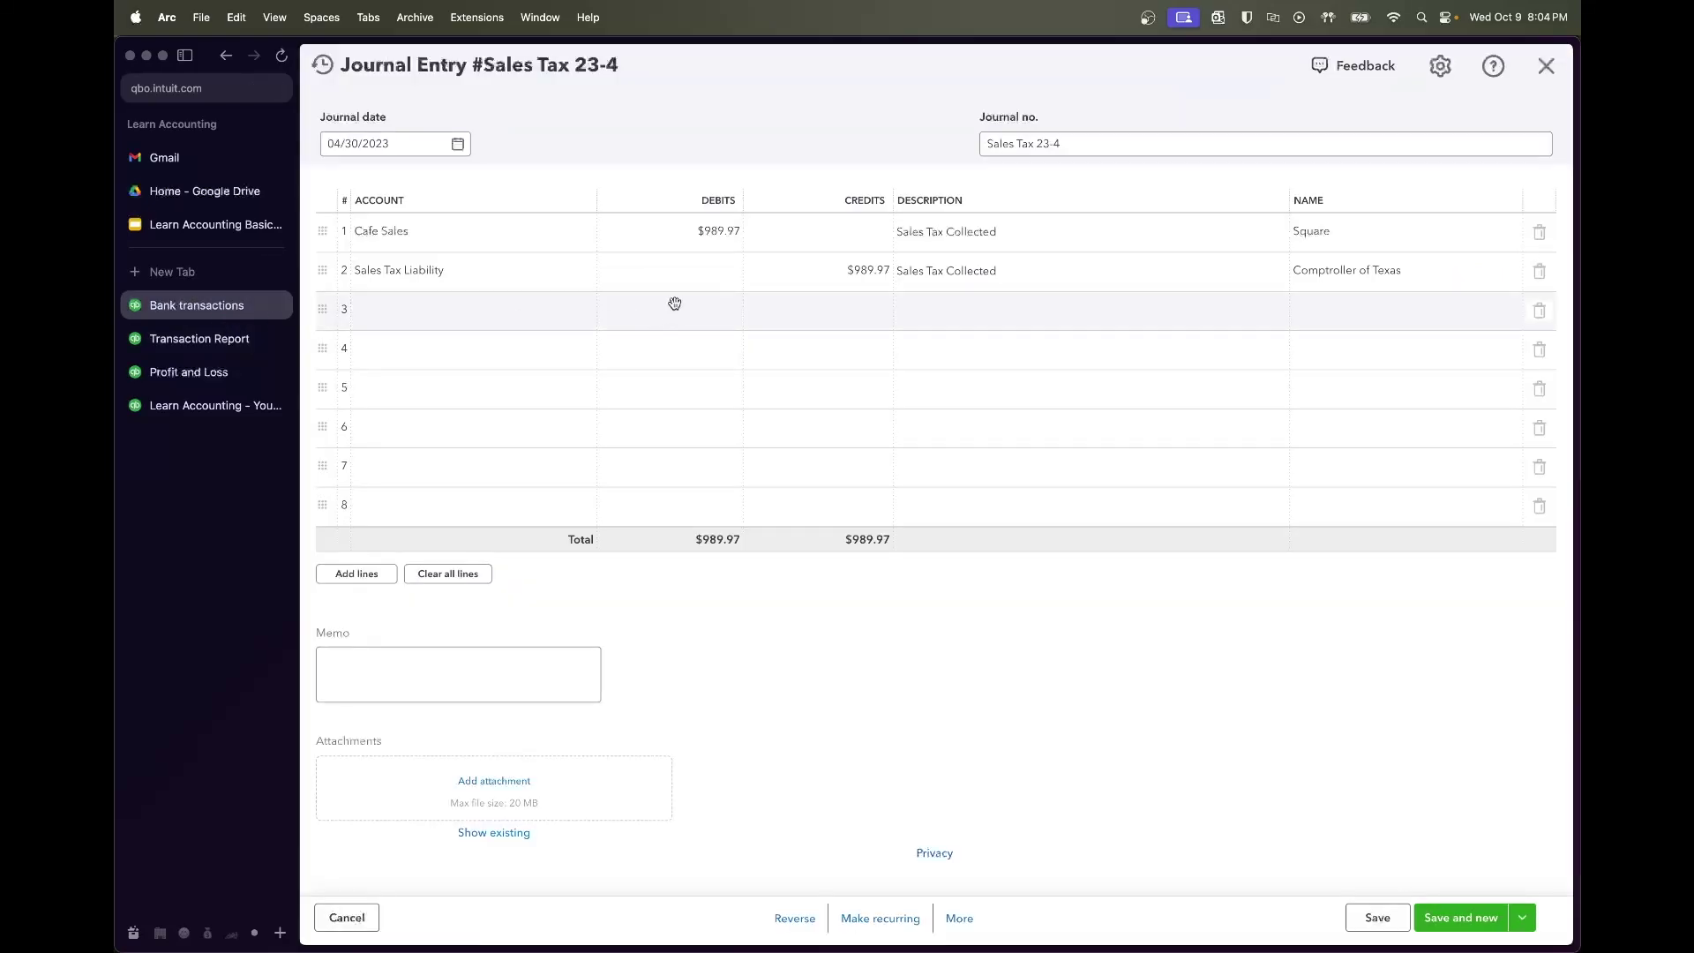
{"action": "left_click", "coordinate": [706, 230]}
{"action": "type", "text": "1074.53"}
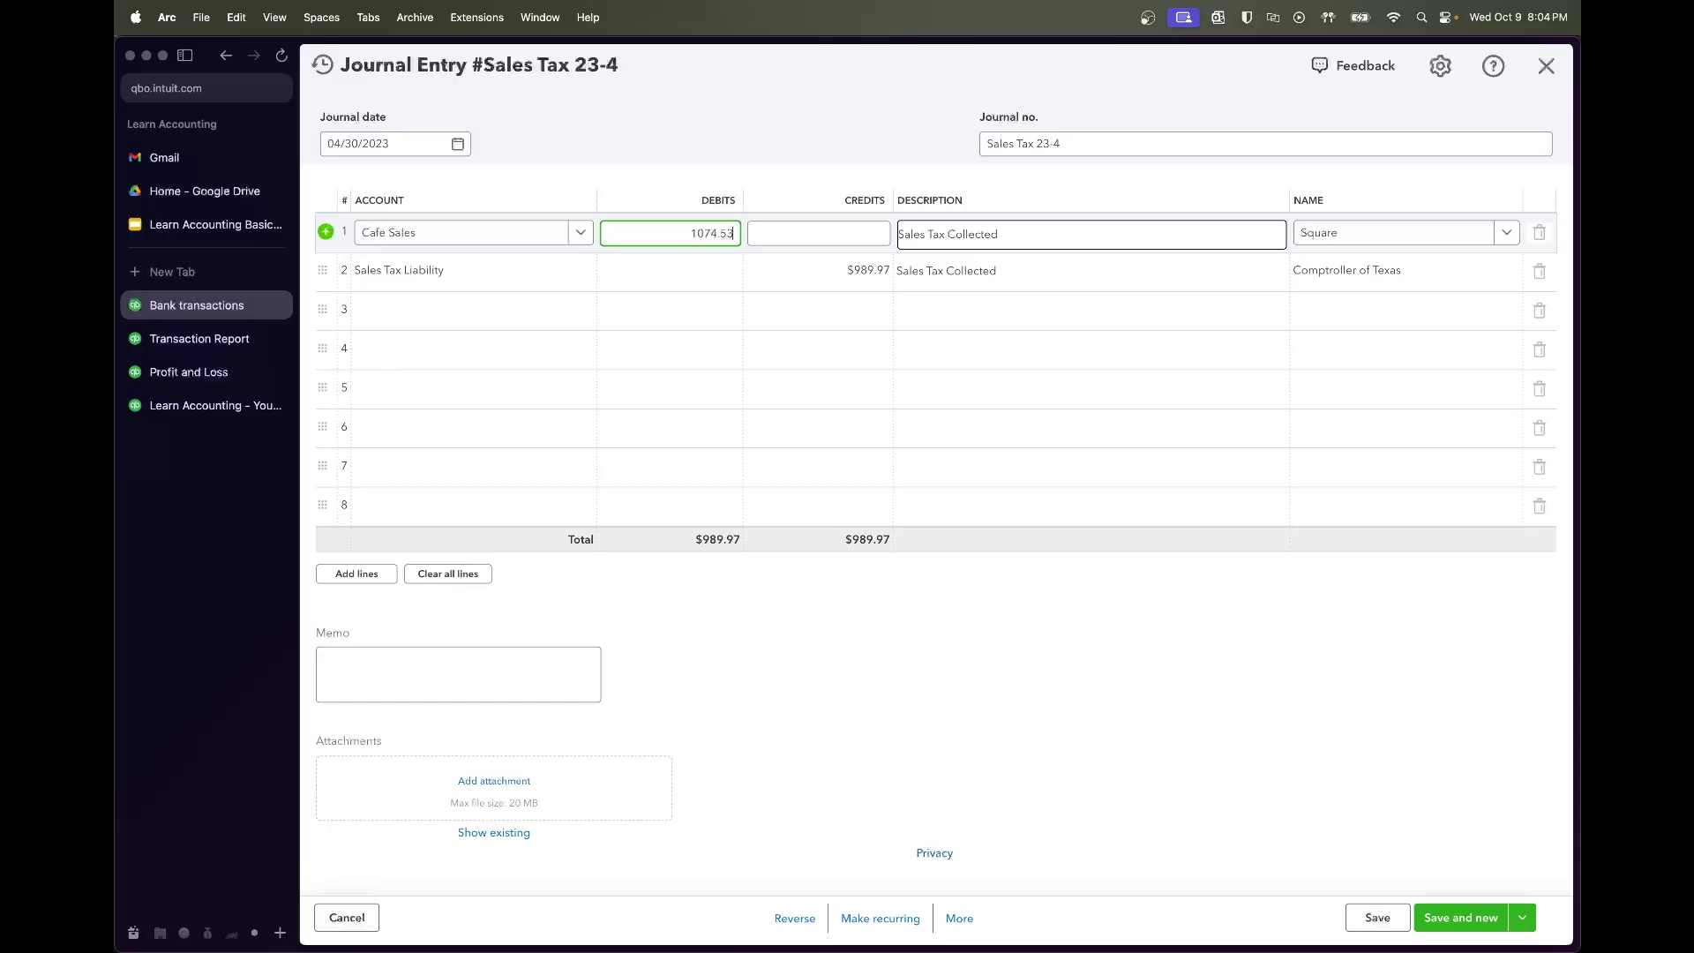
{"action": "key", "text": "super+a"}
{"action": "key", "text": "super+c"}
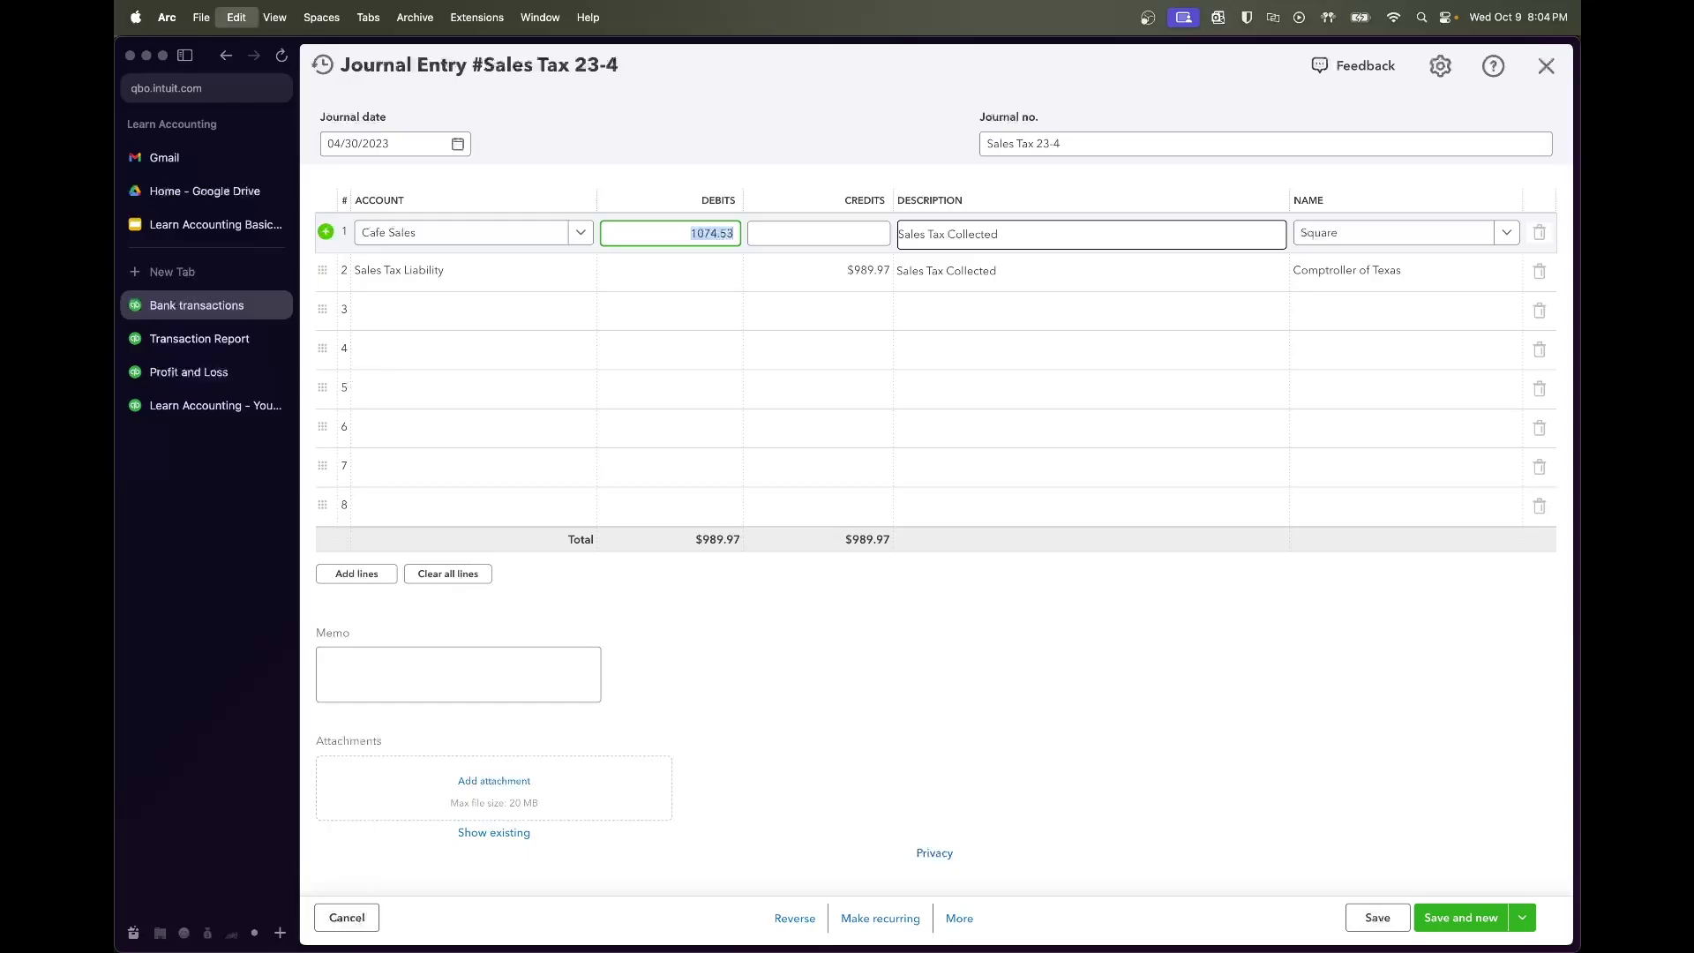
{"action": "left_click", "coordinate": [862, 273]}
{"action": "key", "text": "super+v"}
{"action": "key", "text": "Tab"}
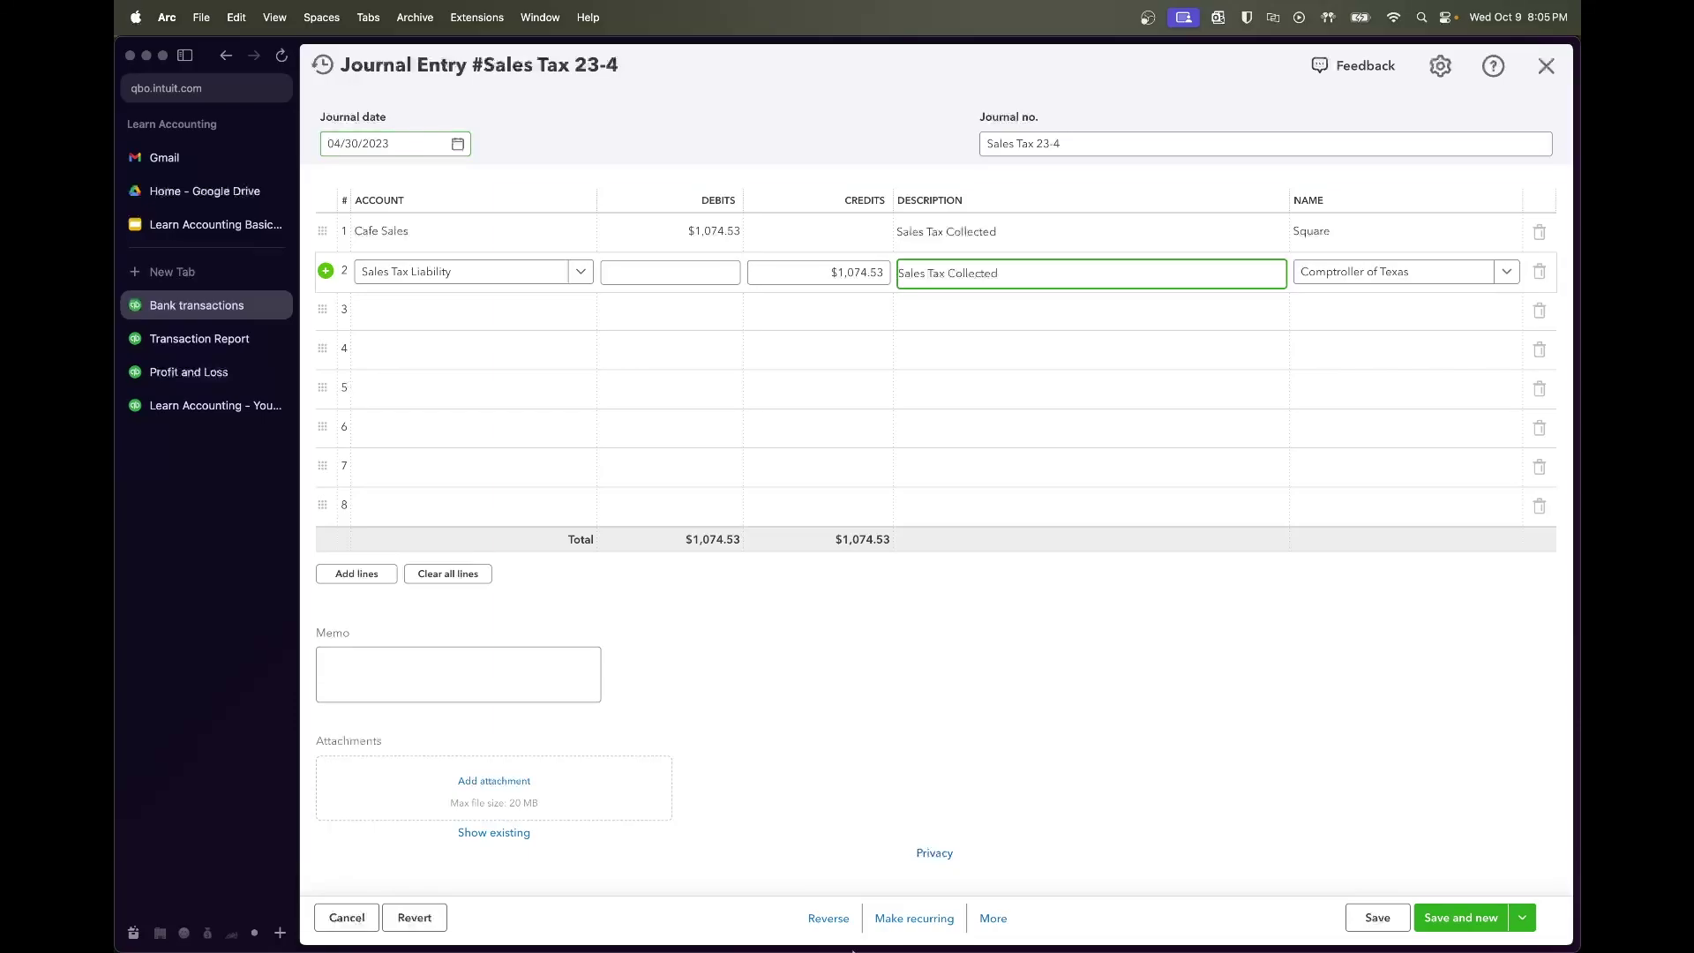
{"action": "left_click", "coordinate": [1012, 766]}
Copy Sales Tax 23-4, leaving its edited amounts unsaved, and set the copy's journal date to 05/31/2023
{"action": "left_click", "coordinate": [991, 918]}
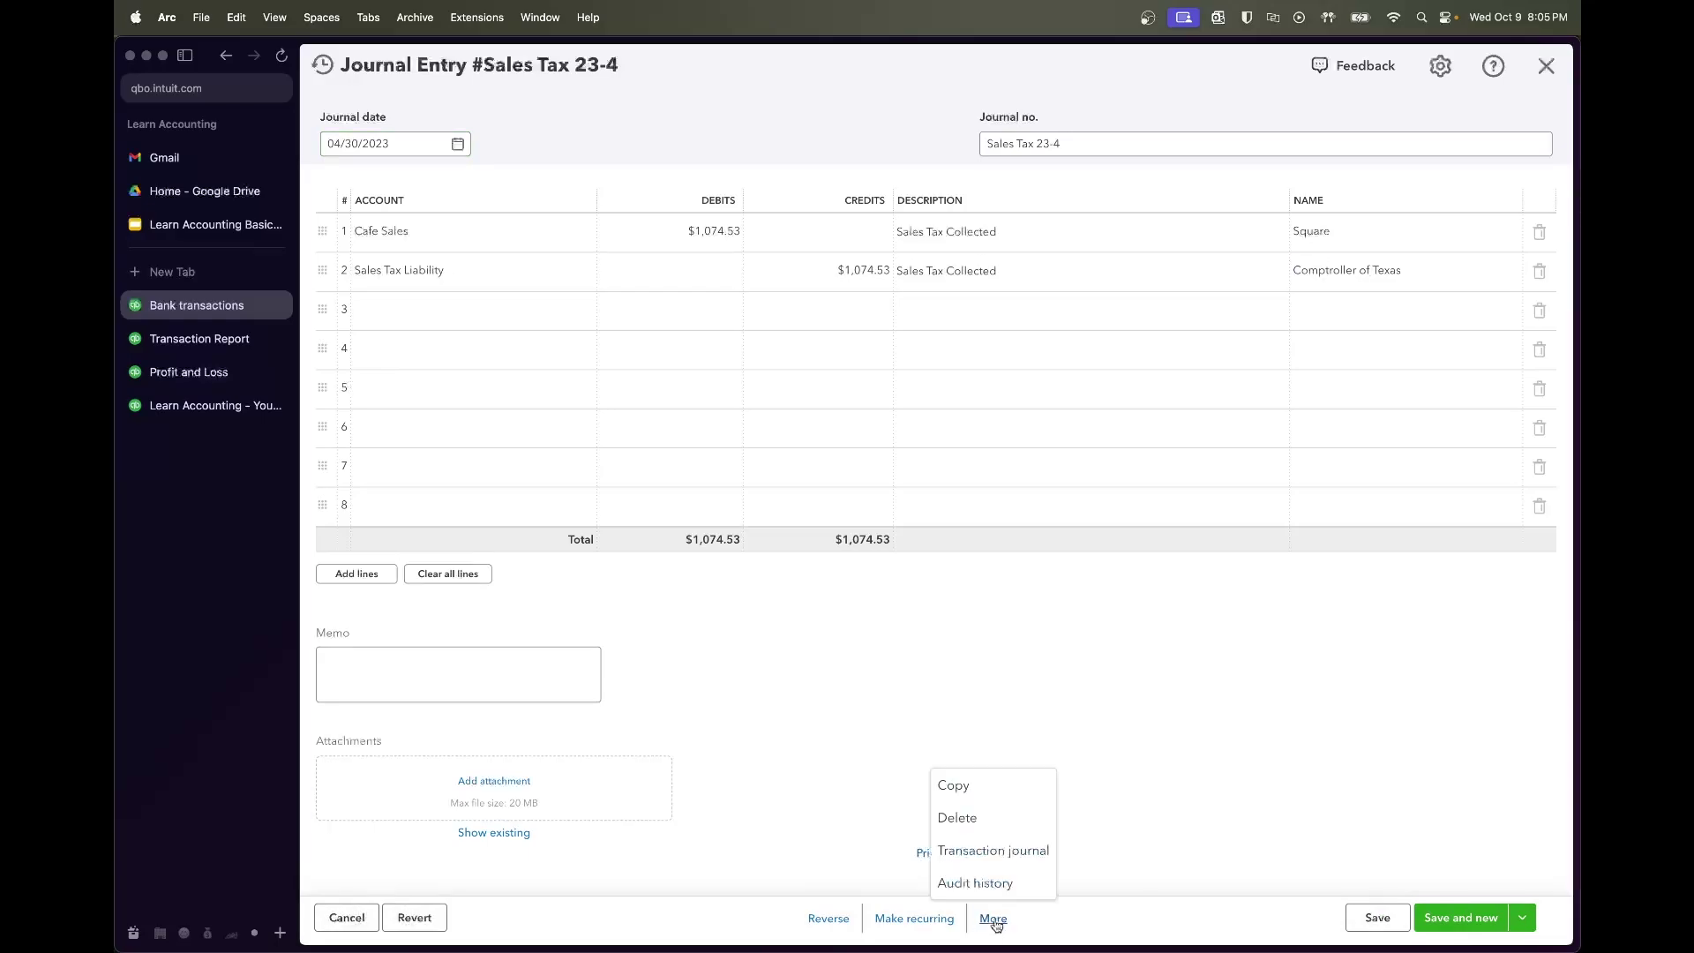
{"action": "left_click", "coordinate": [1008, 787]}
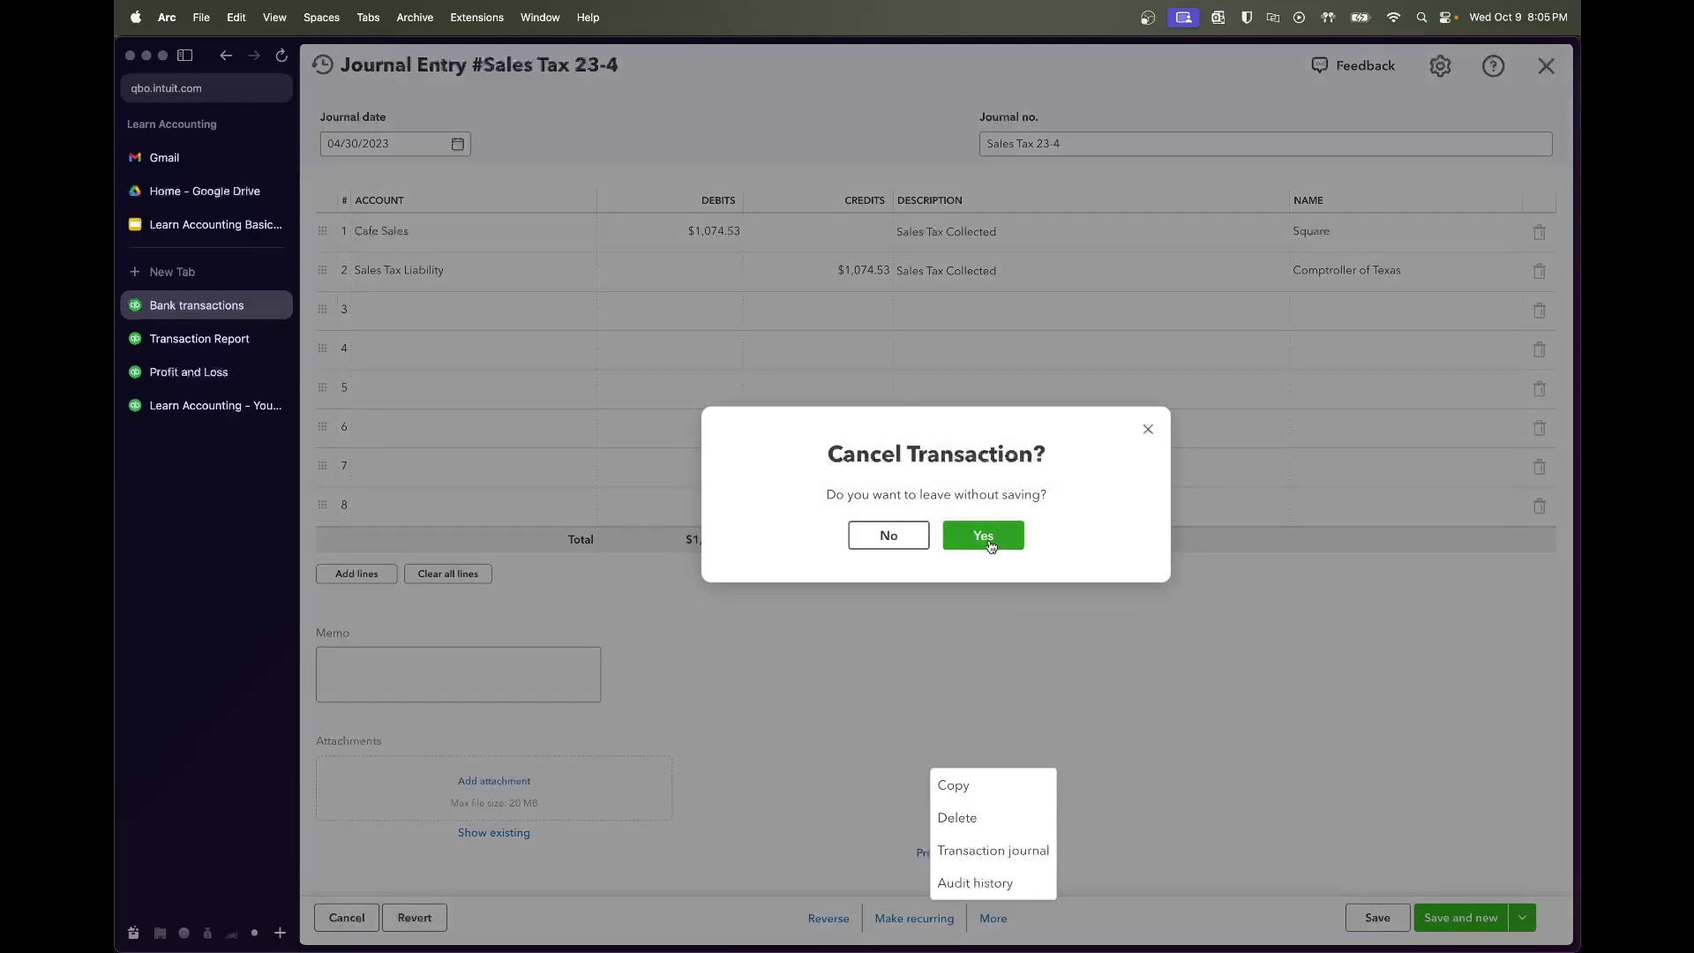
{"action": "left_click", "coordinate": [990, 545]}
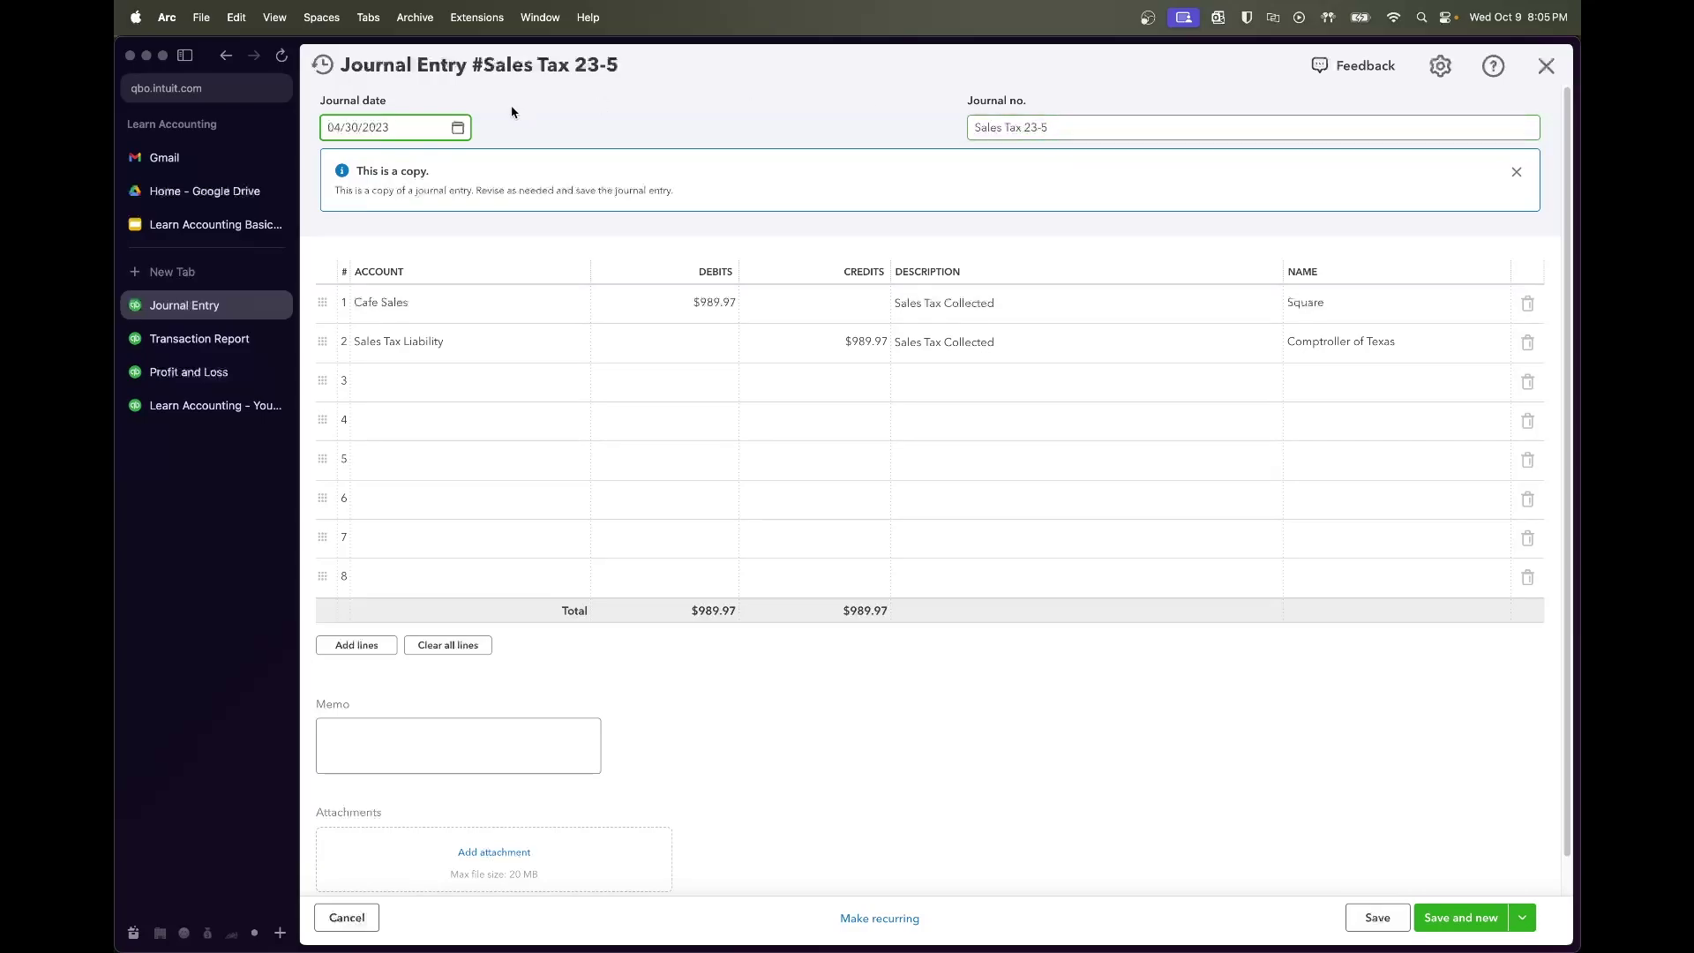
{"action": "left_click", "coordinate": [461, 129]}
{"action": "left_click", "coordinate": [500, 172]}
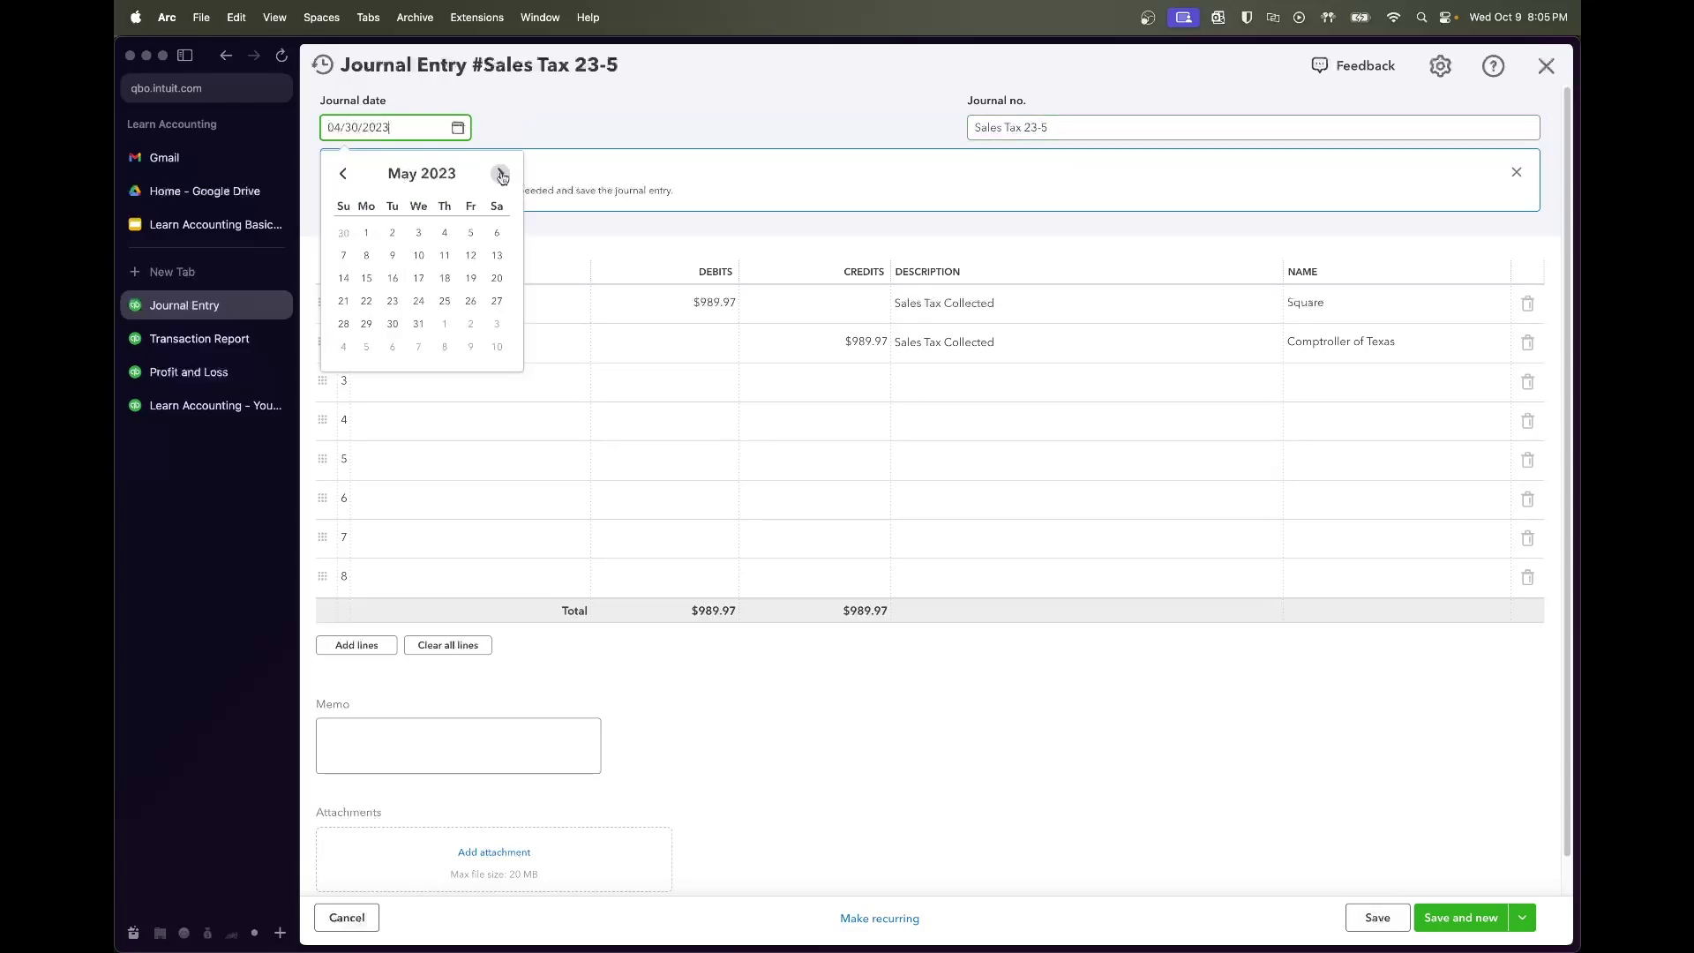
{"action": "left_click", "coordinate": [418, 323]}
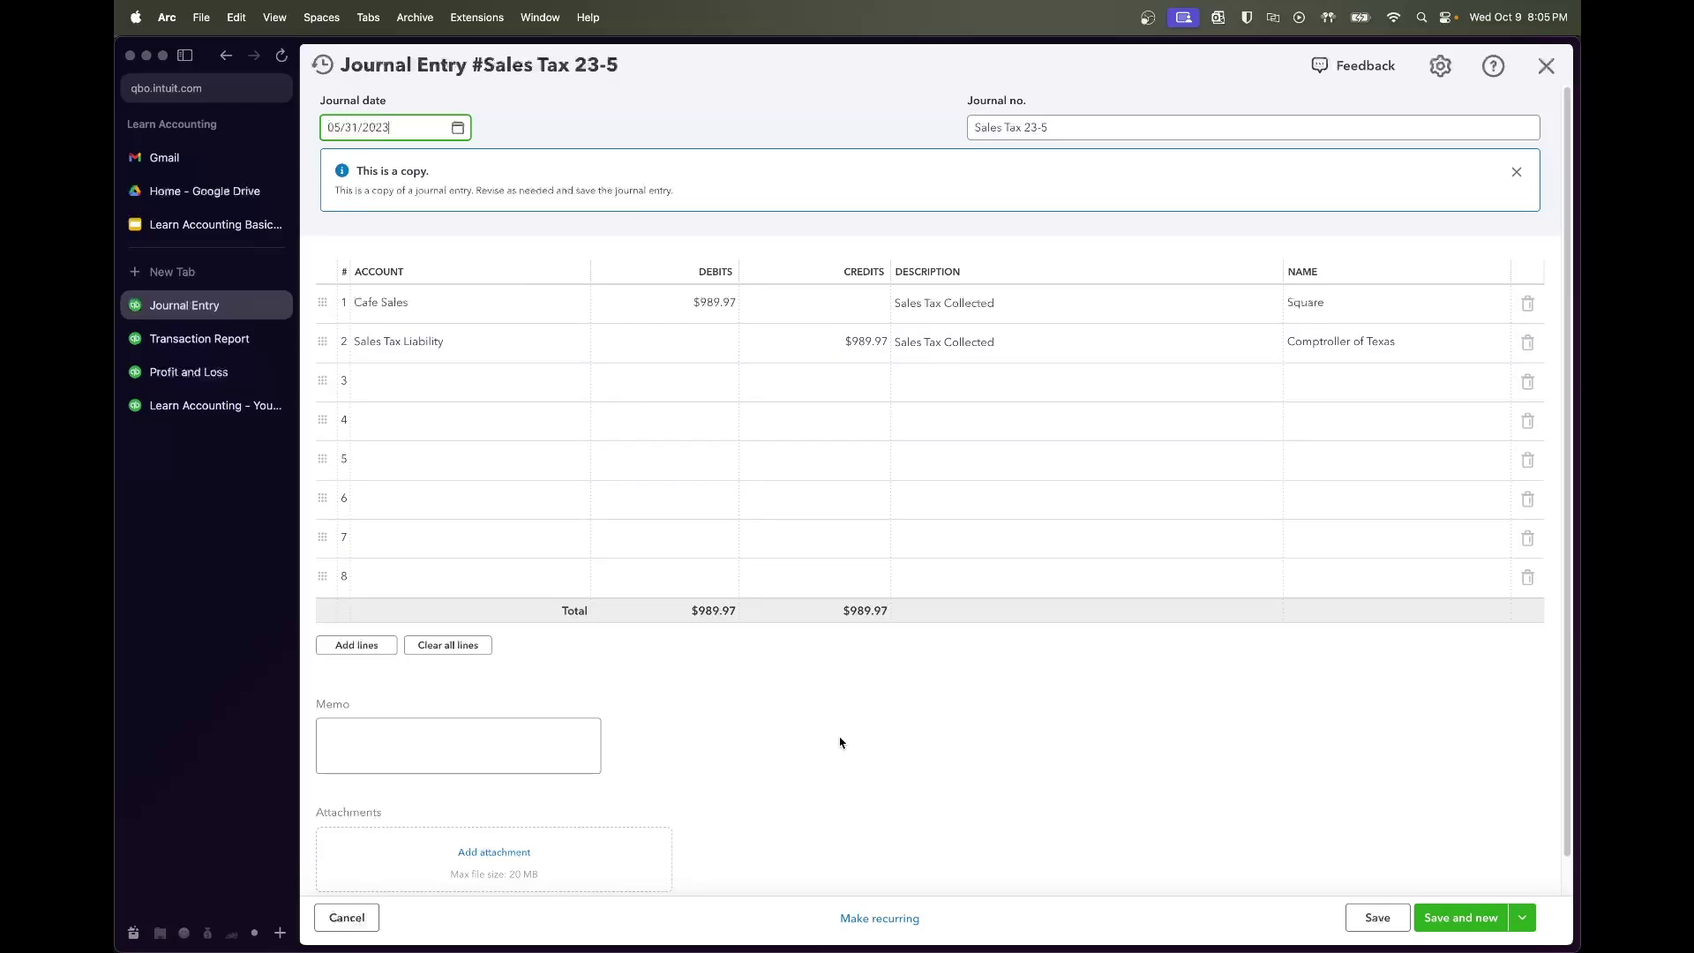
Check the 06/01/2023 sales tax payment amount in the Transaction Report for the Sales Tax 23-5 copy
{"action": "left_click", "coordinate": [219, 344]}
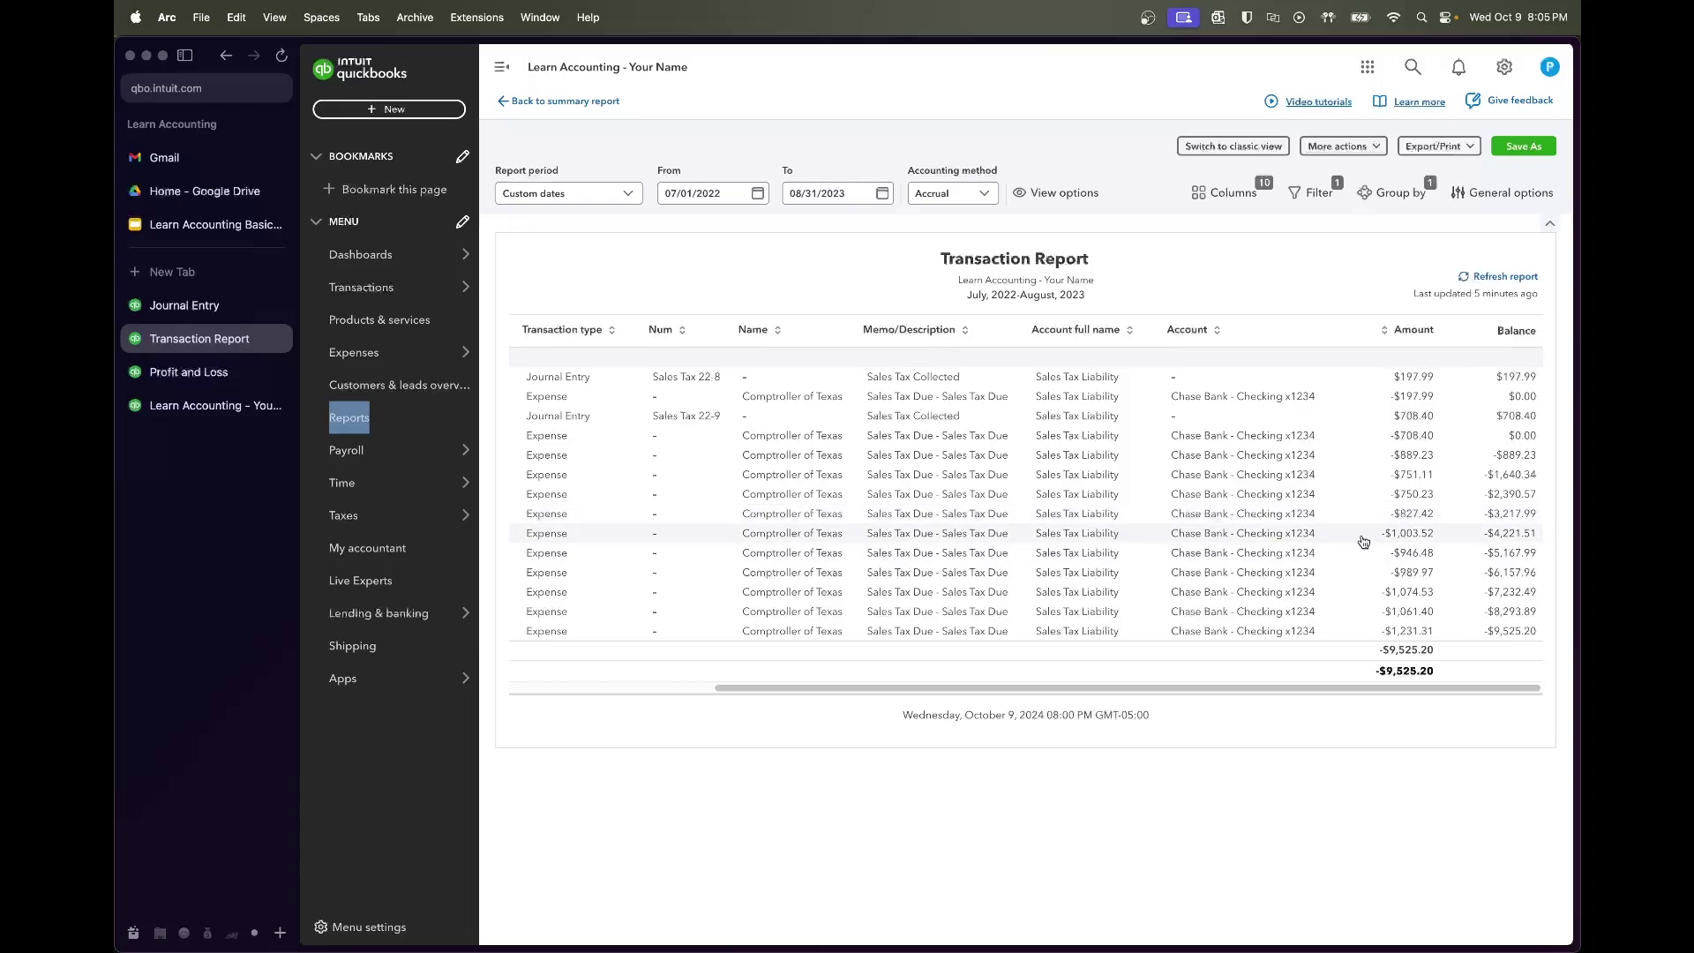
{"action": "left_click", "coordinate": [201, 303]}
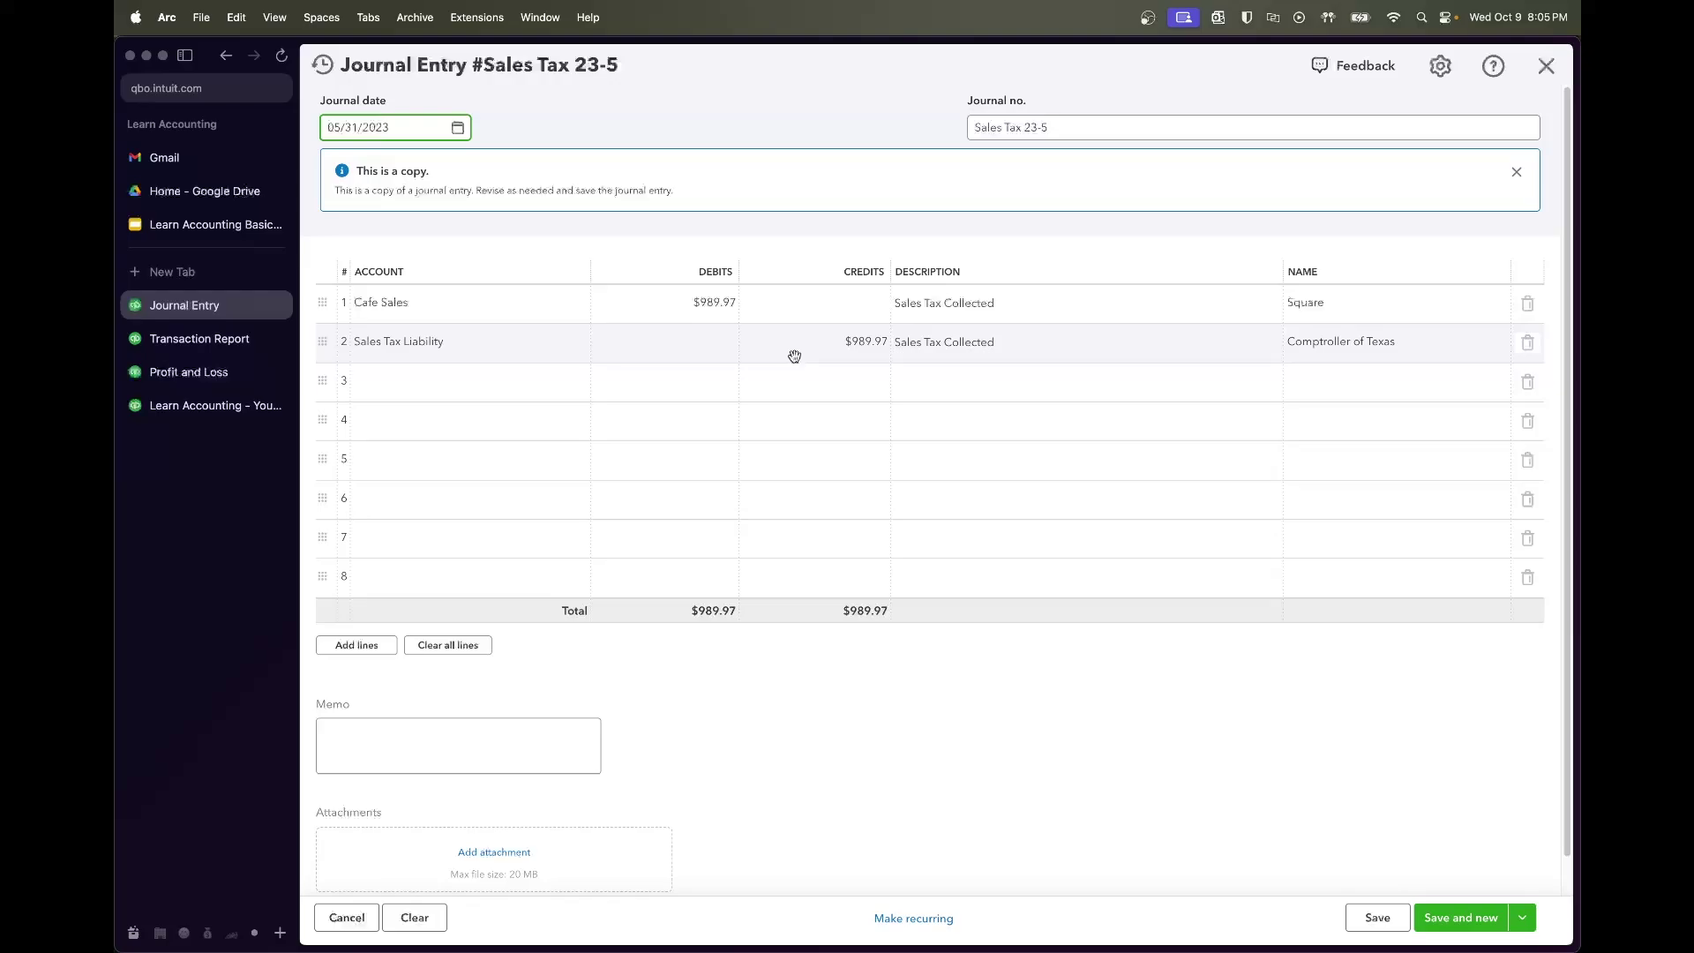
{"action": "left_click", "coordinate": [686, 307]}
{"action": "left_click", "coordinate": [200, 339]}
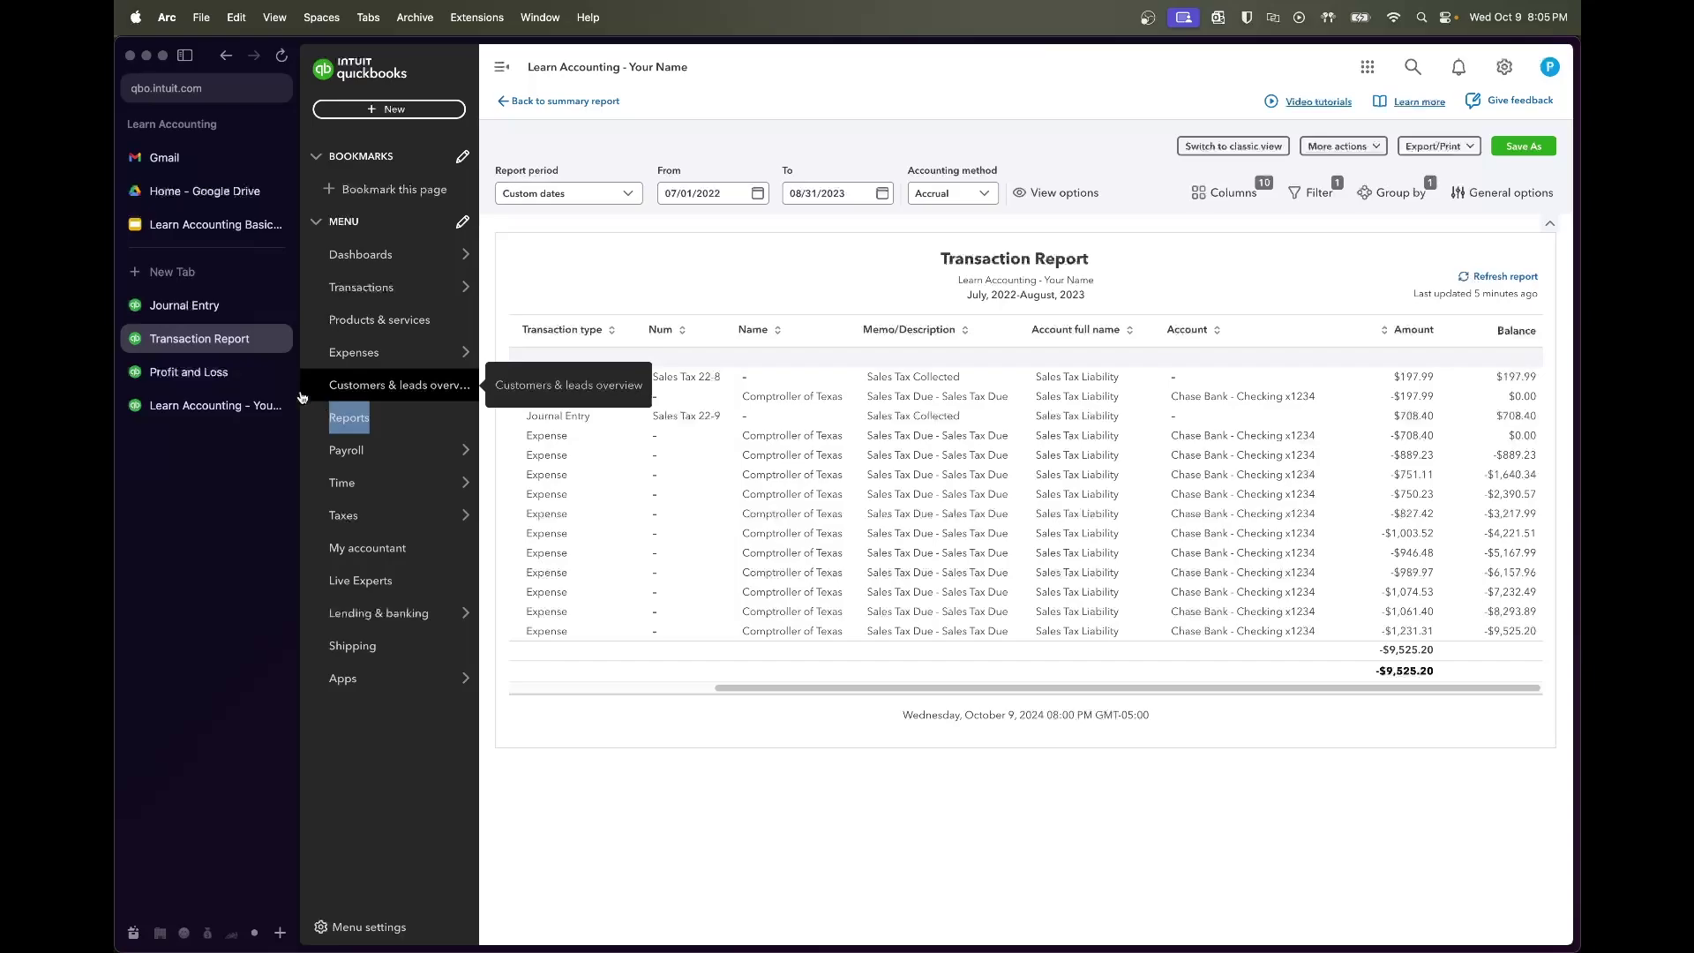
{"action": "key", "text": "ctrl+Tab"}
Set the Cafe Sales debit and Sales Tax Liability credit to 1,074.53 and save the entry as Sales Tax 23-5
{"action": "type", "text": "107"}
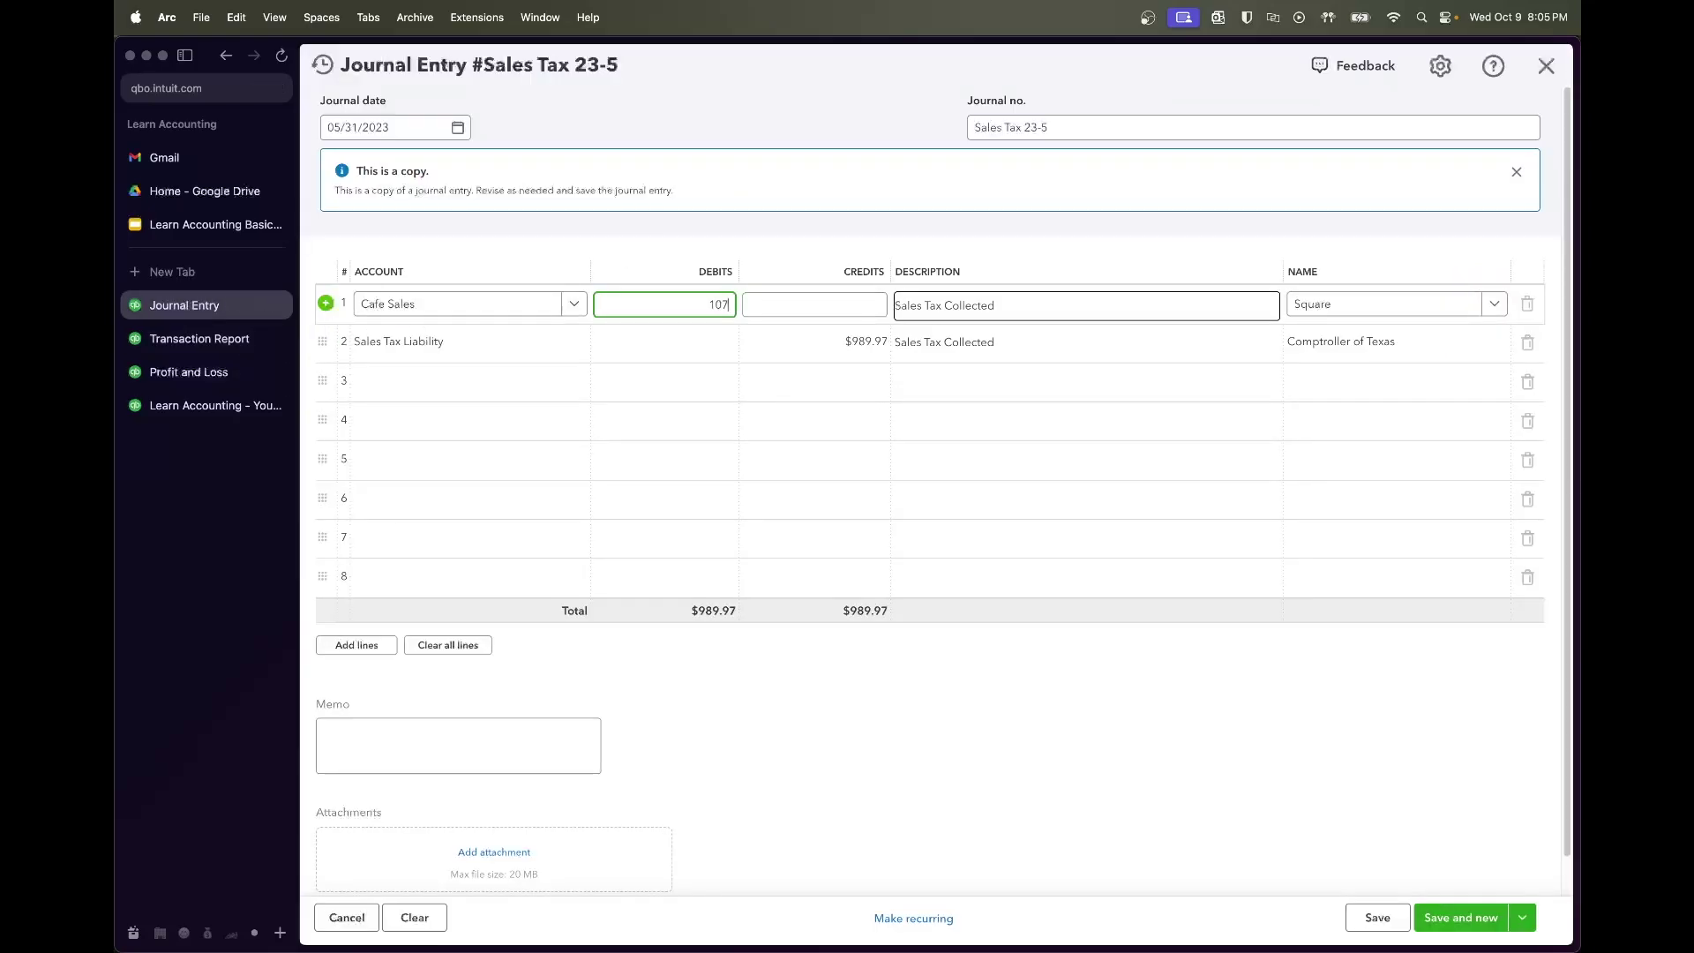
{"action": "key", "text": "Tab"}
{"action": "left_click", "coordinate": [673, 308]}
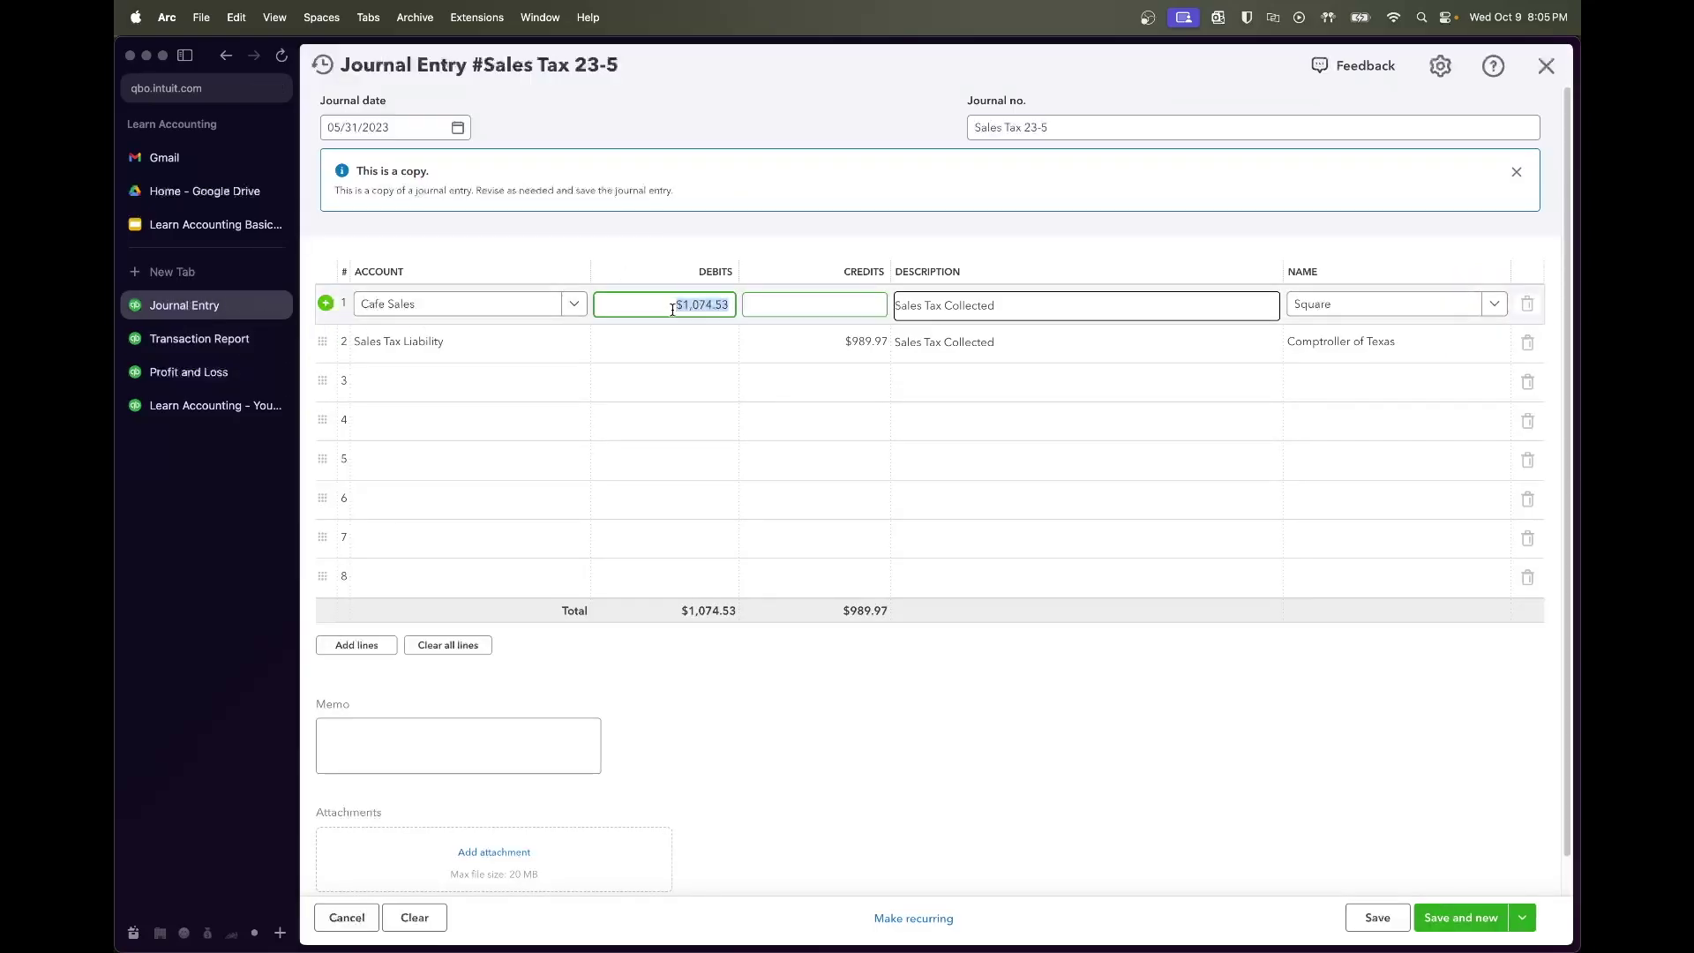
{"action": "key", "text": "super+c"}
{"action": "left_click", "coordinate": [798, 333]}
{"action": "key", "text": "super+v"}
{"action": "key", "text": "Tab"}
{"action": "left_click", "coordinate": [1040, 745]}
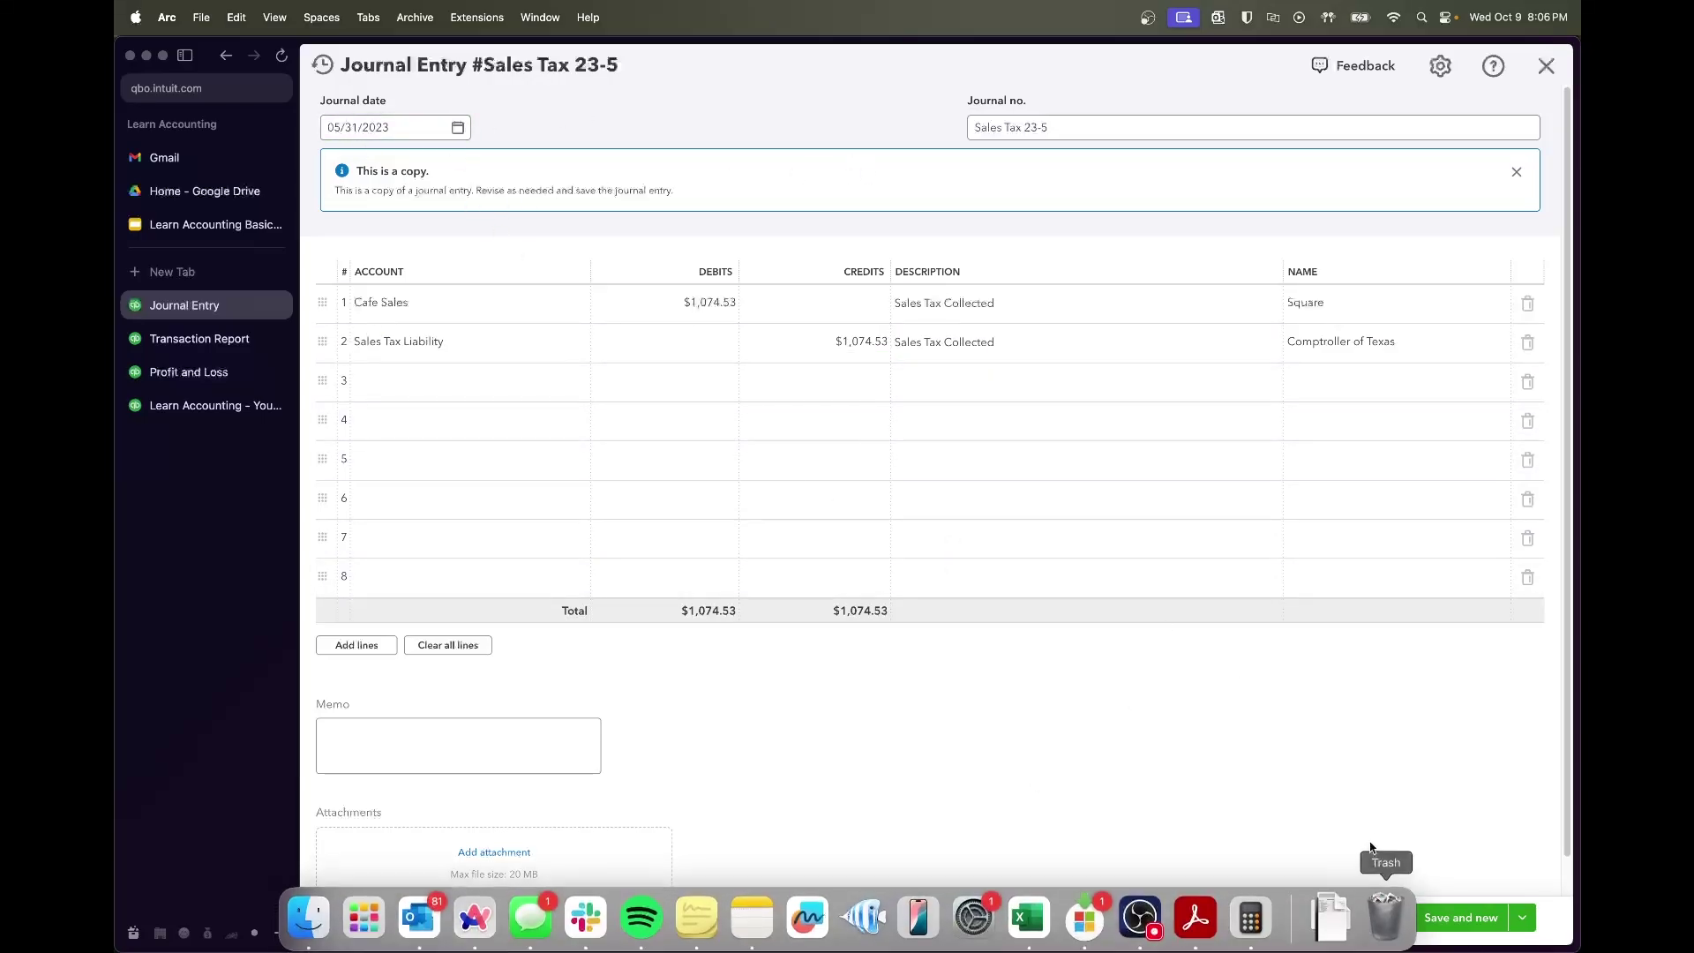
{"action": "left_click", "coordinate": [1376, 917]}
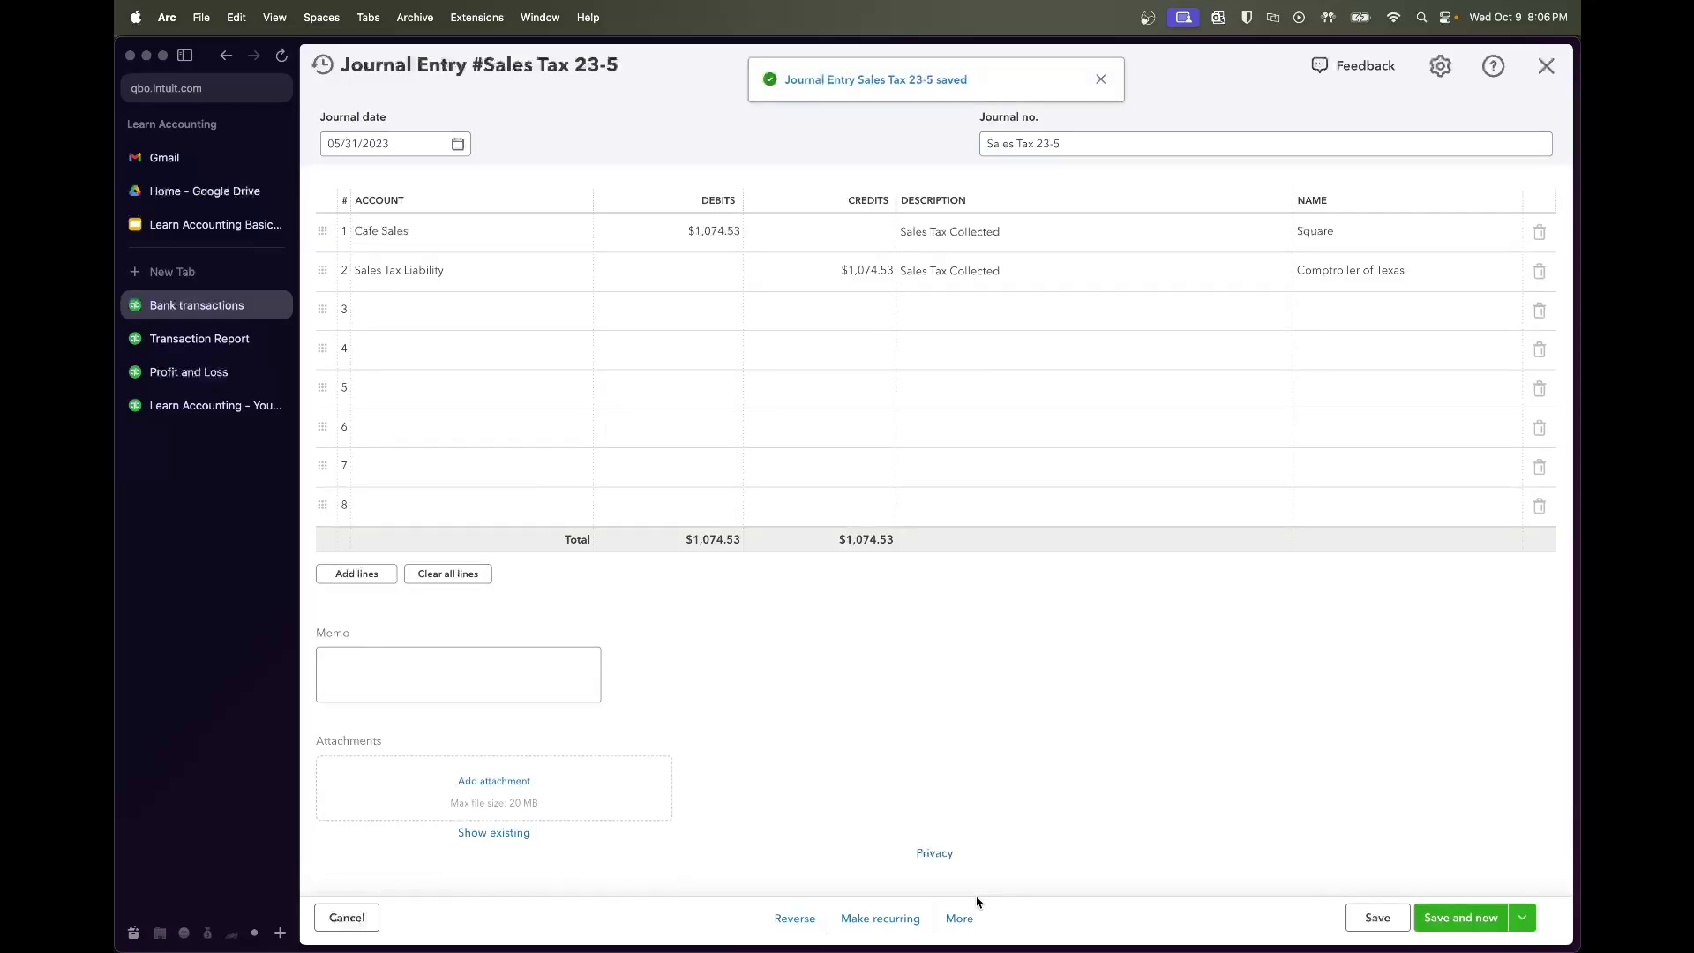
Copy Sales Tax 23-5, look up the amount of the 07/01/2023 sales tax payment in the Transaction Report, and return to the copied entry
{"action": "left_click", "coordinate": [958, 917]}
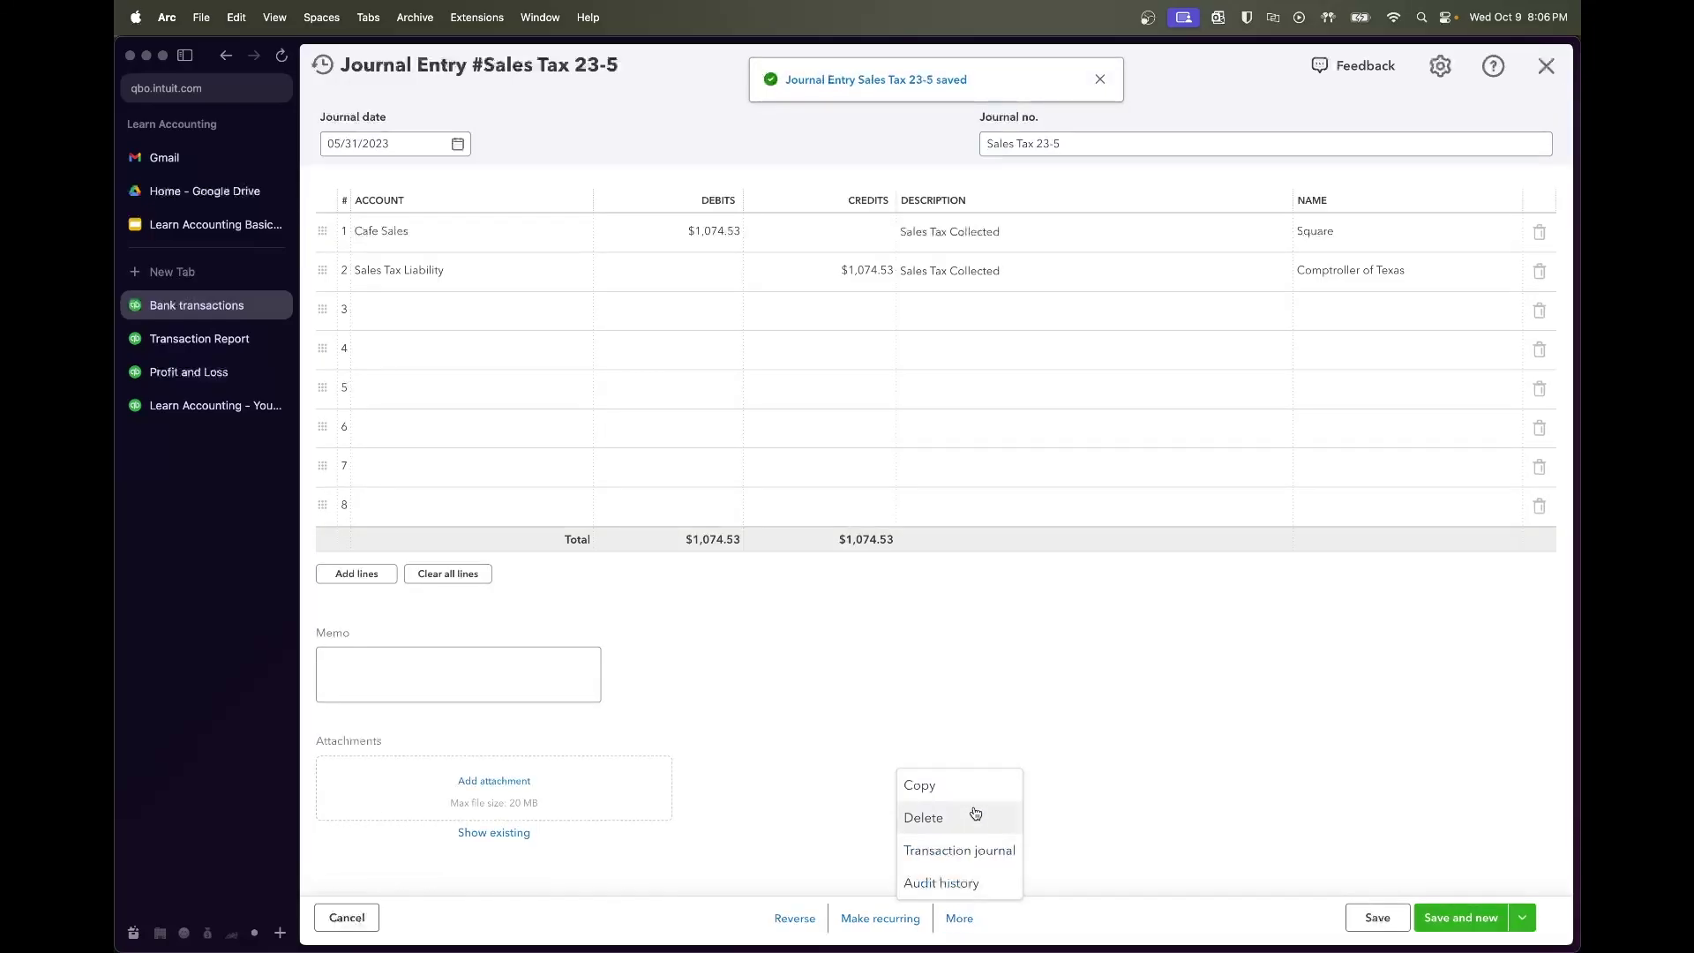
{"action": "left_click", "coordinate": [971, 789]}
{"action": "left_click", "coordinate": [231, 344]}
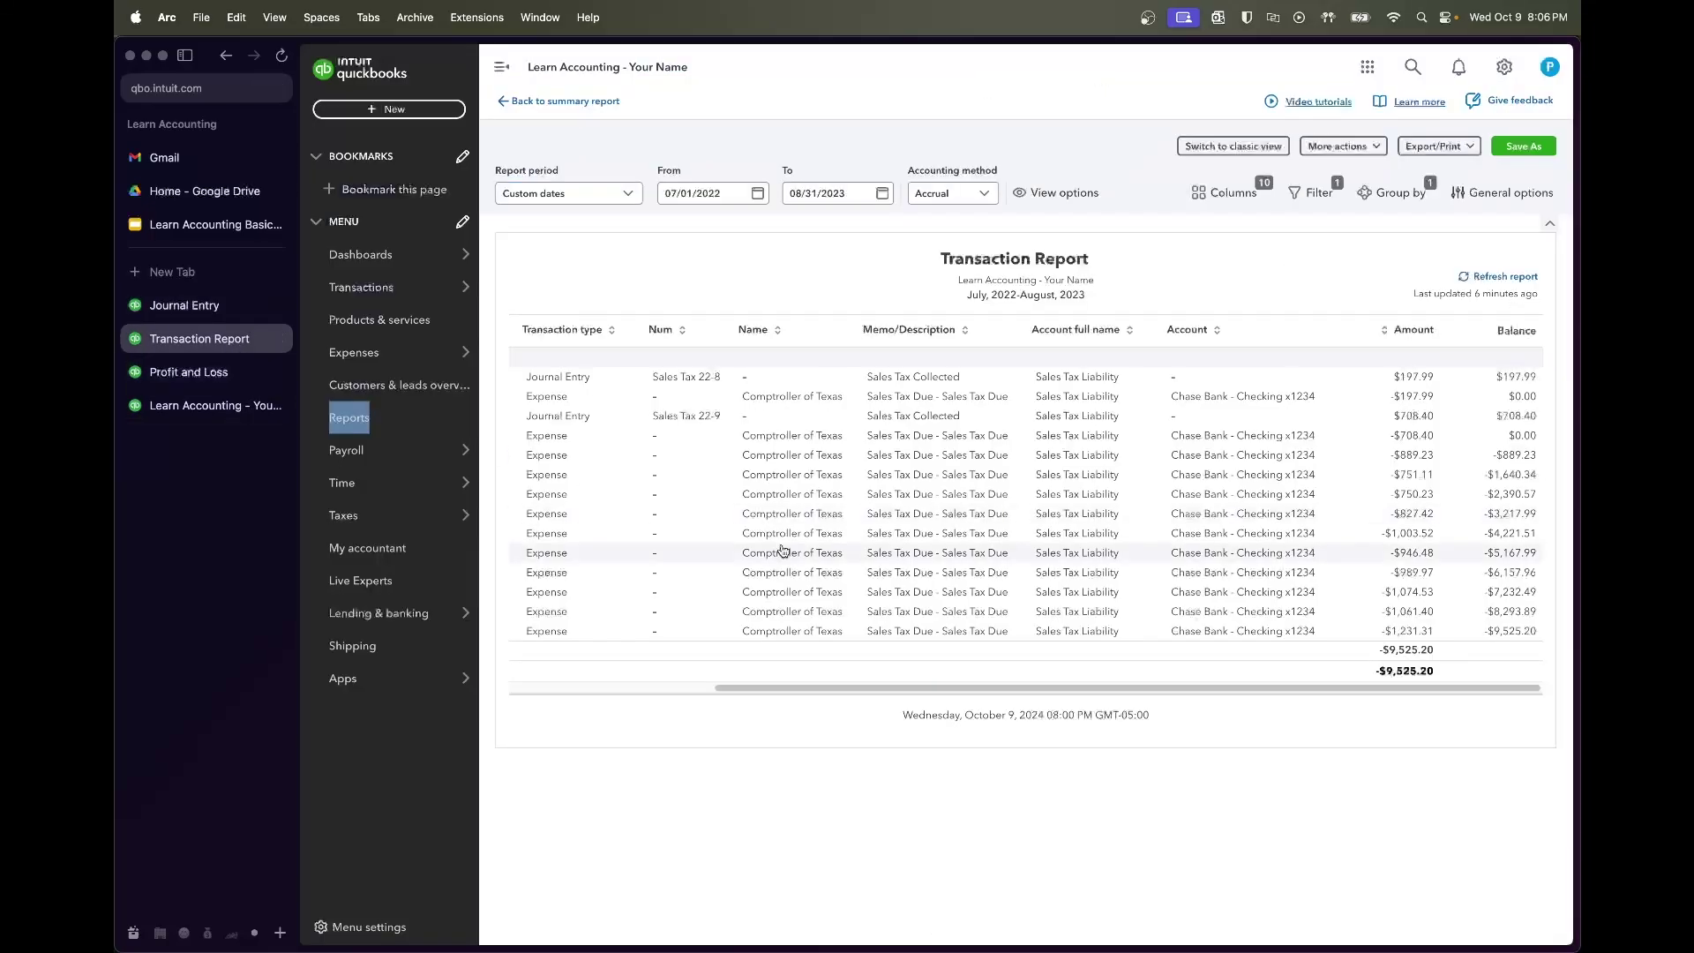
{"action": "left_click", "coordinate": [189, 305]}
Set the Cafe Sales debit and Sales Tax Liability credit of the Sales Tax 23-6 copy to 1,061.40
{"action": "left_click", "coordinate": [711, 293]}
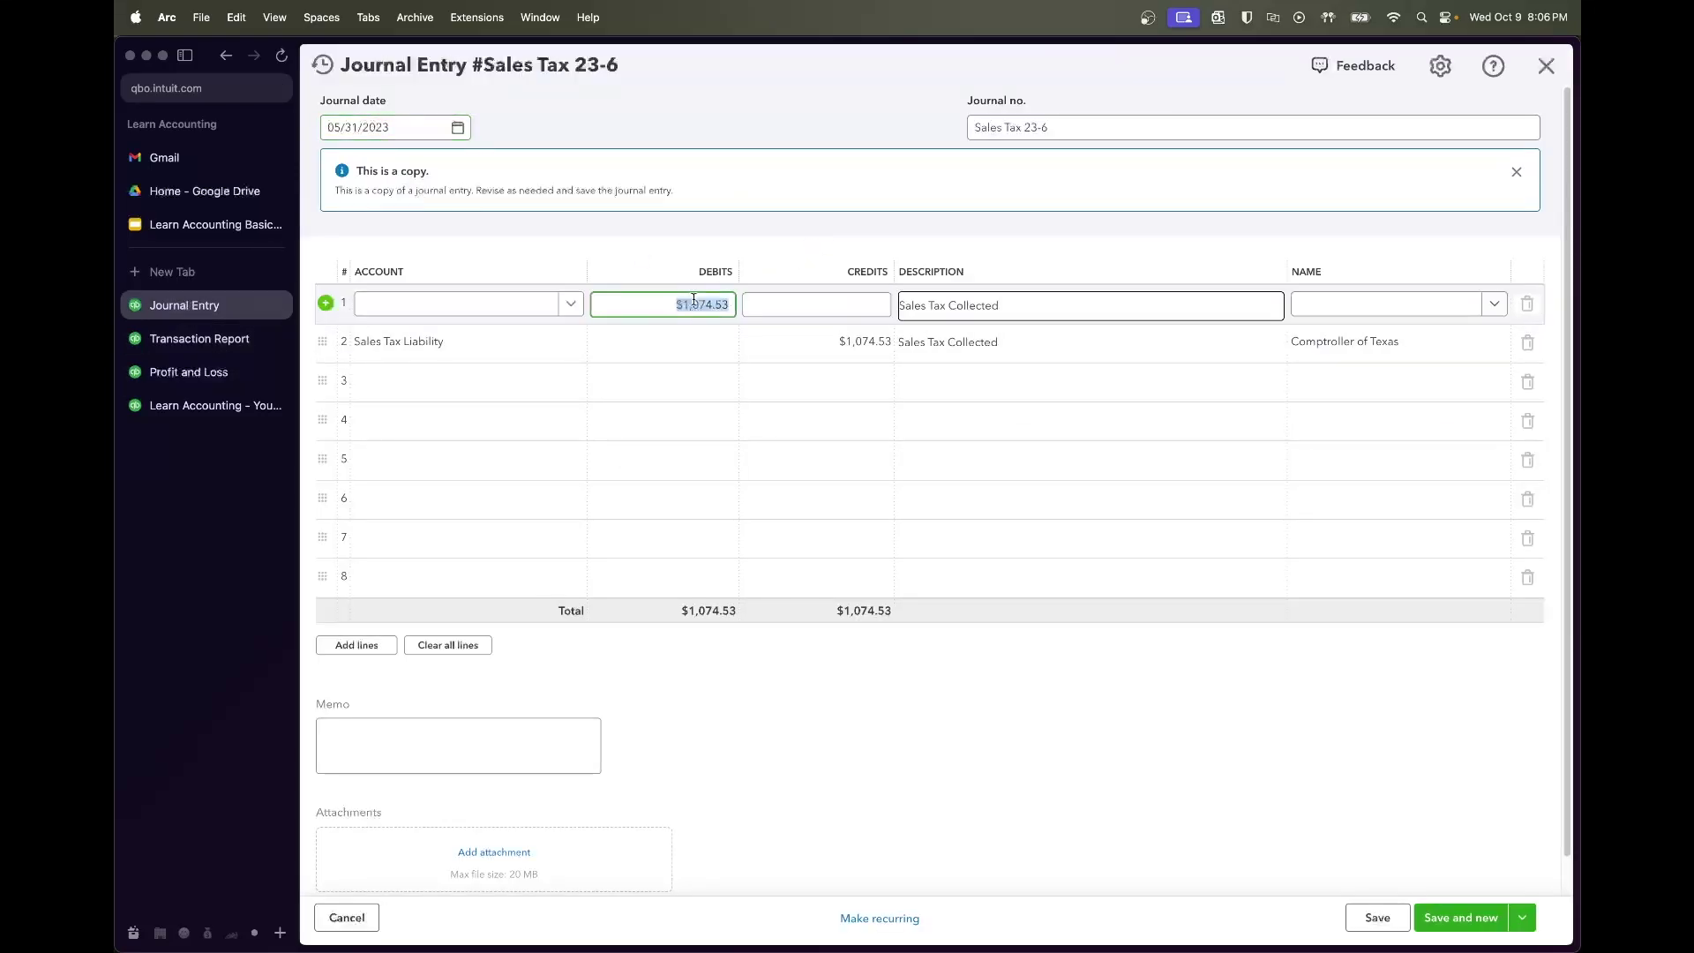
{"action": "type", "text": "1,06"}
{"action": "type", "text": "1.40"}
{"action": "double_click", "coordinate": [709, 304]}
{"action": "left_click", "coordinate": [824, 375]}
{"action": "left_click", "coordinate": [824, 343]}
{"action": "key", "text": "super+v"}
{"action": "left_click", "coordinate": [1029, 344]}
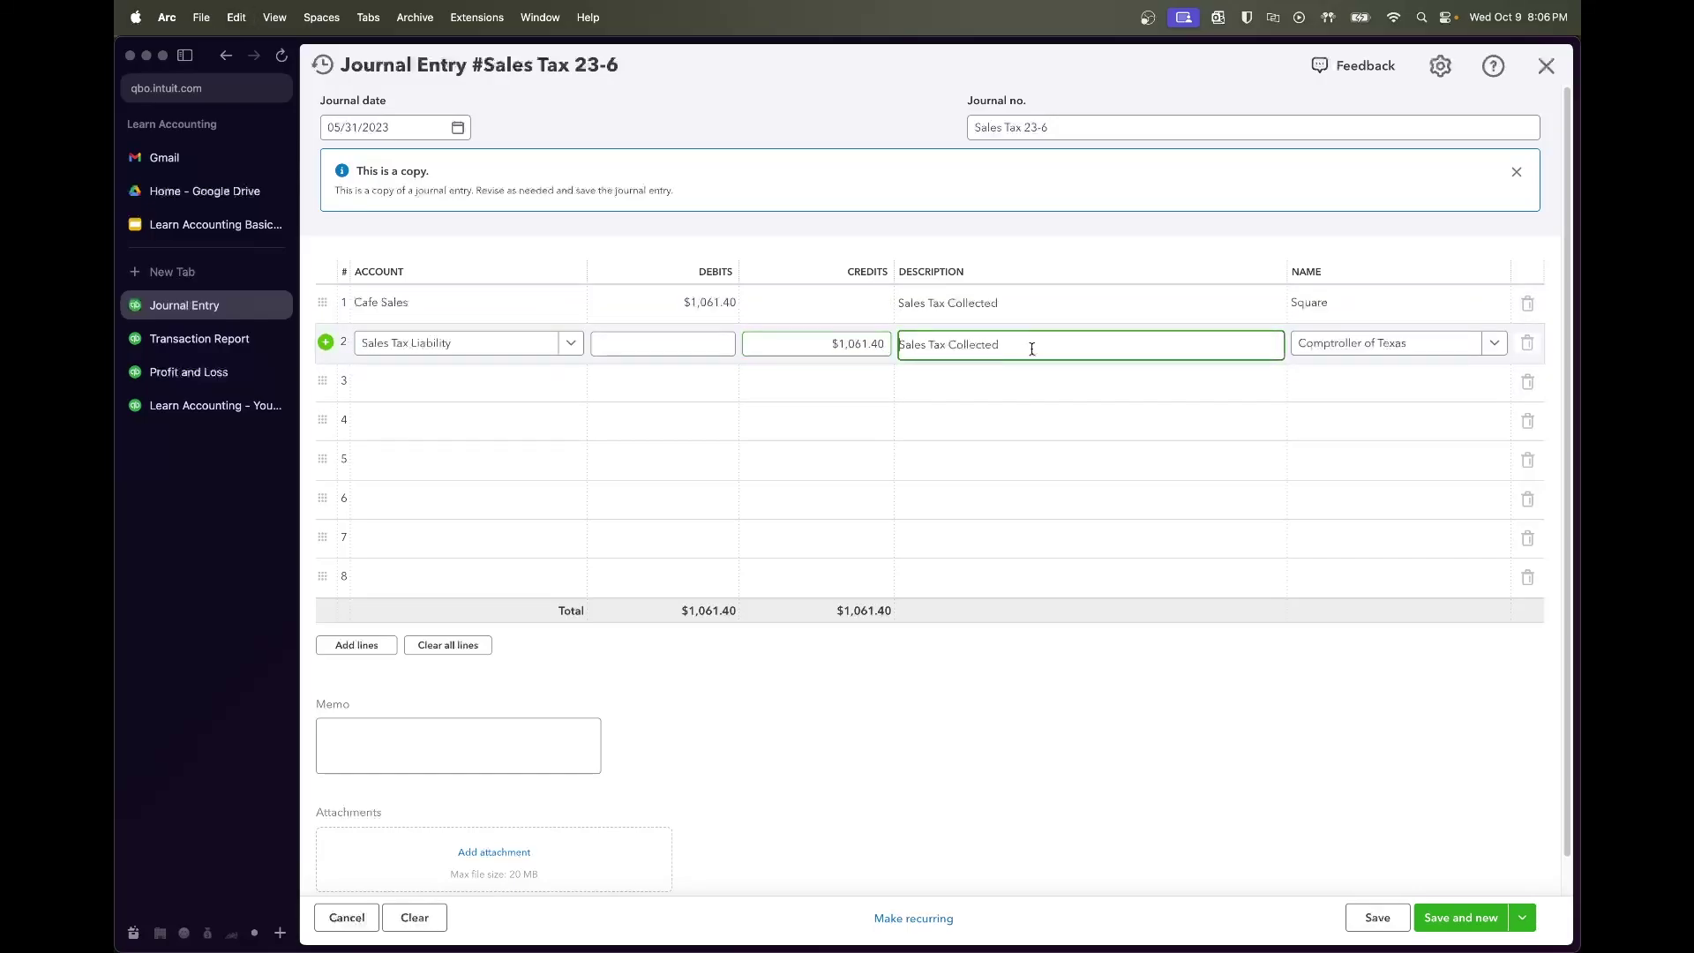
Set the copied entry's journal date to 06/30/2023 and save it as Sales Tax 23-6
{"action": "left_click", "coordinate": [500, 173]}
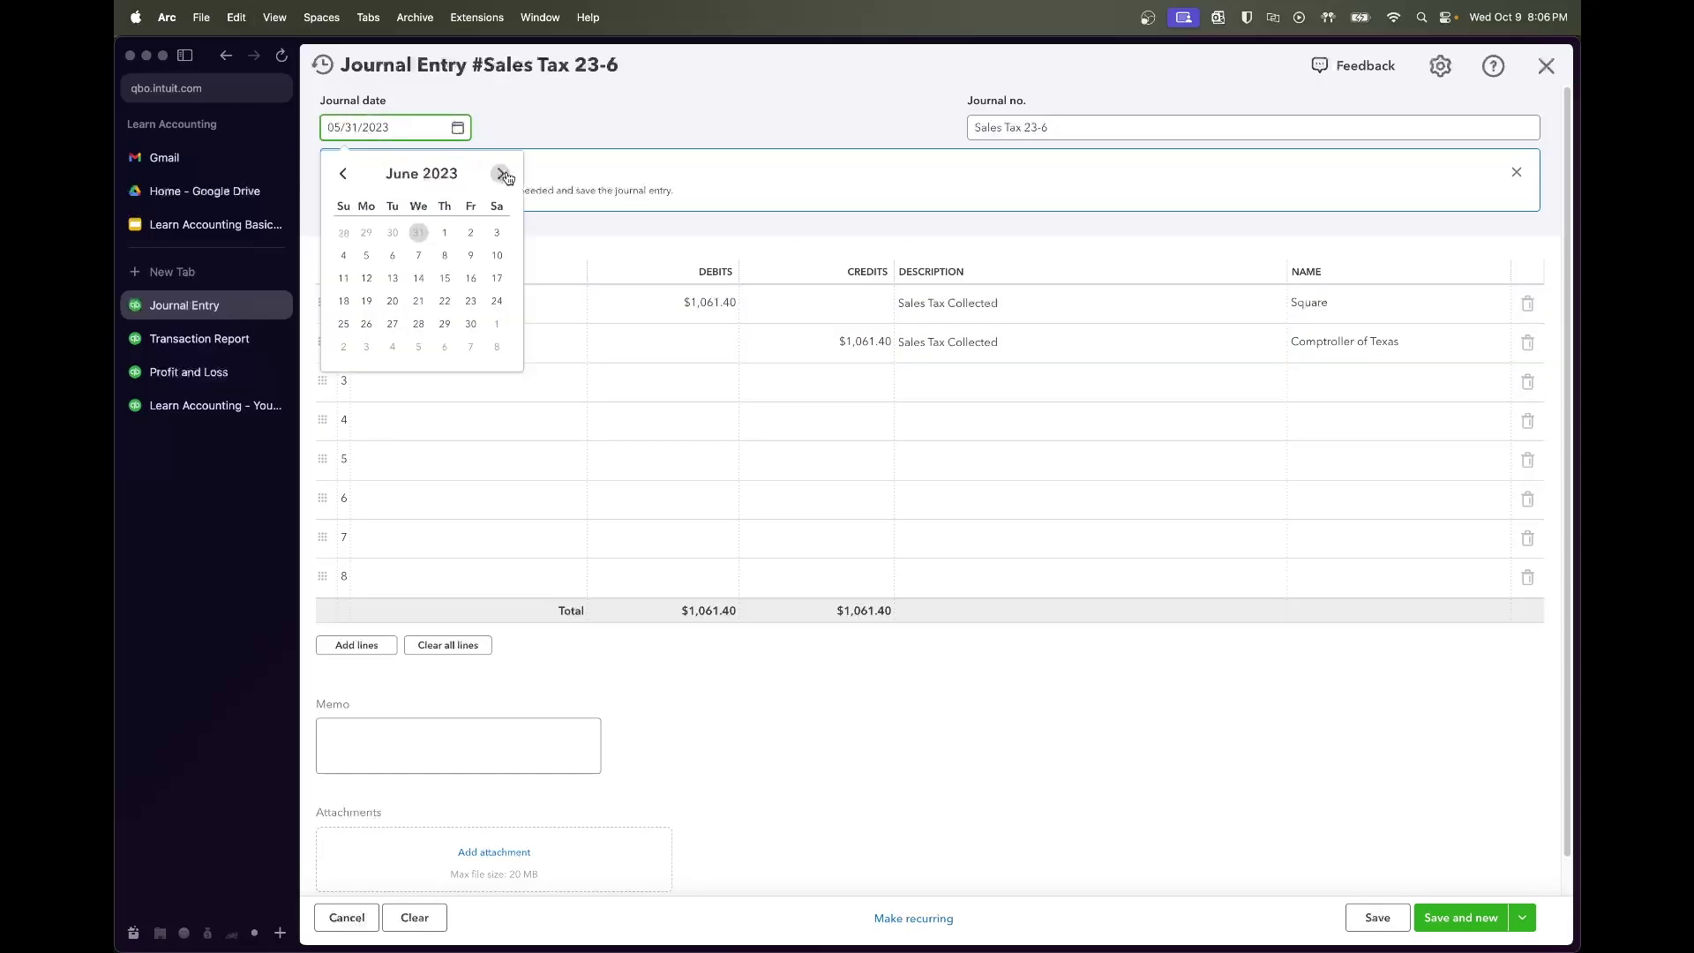
{"action": "left_click", "coordinate": [470, 324]}
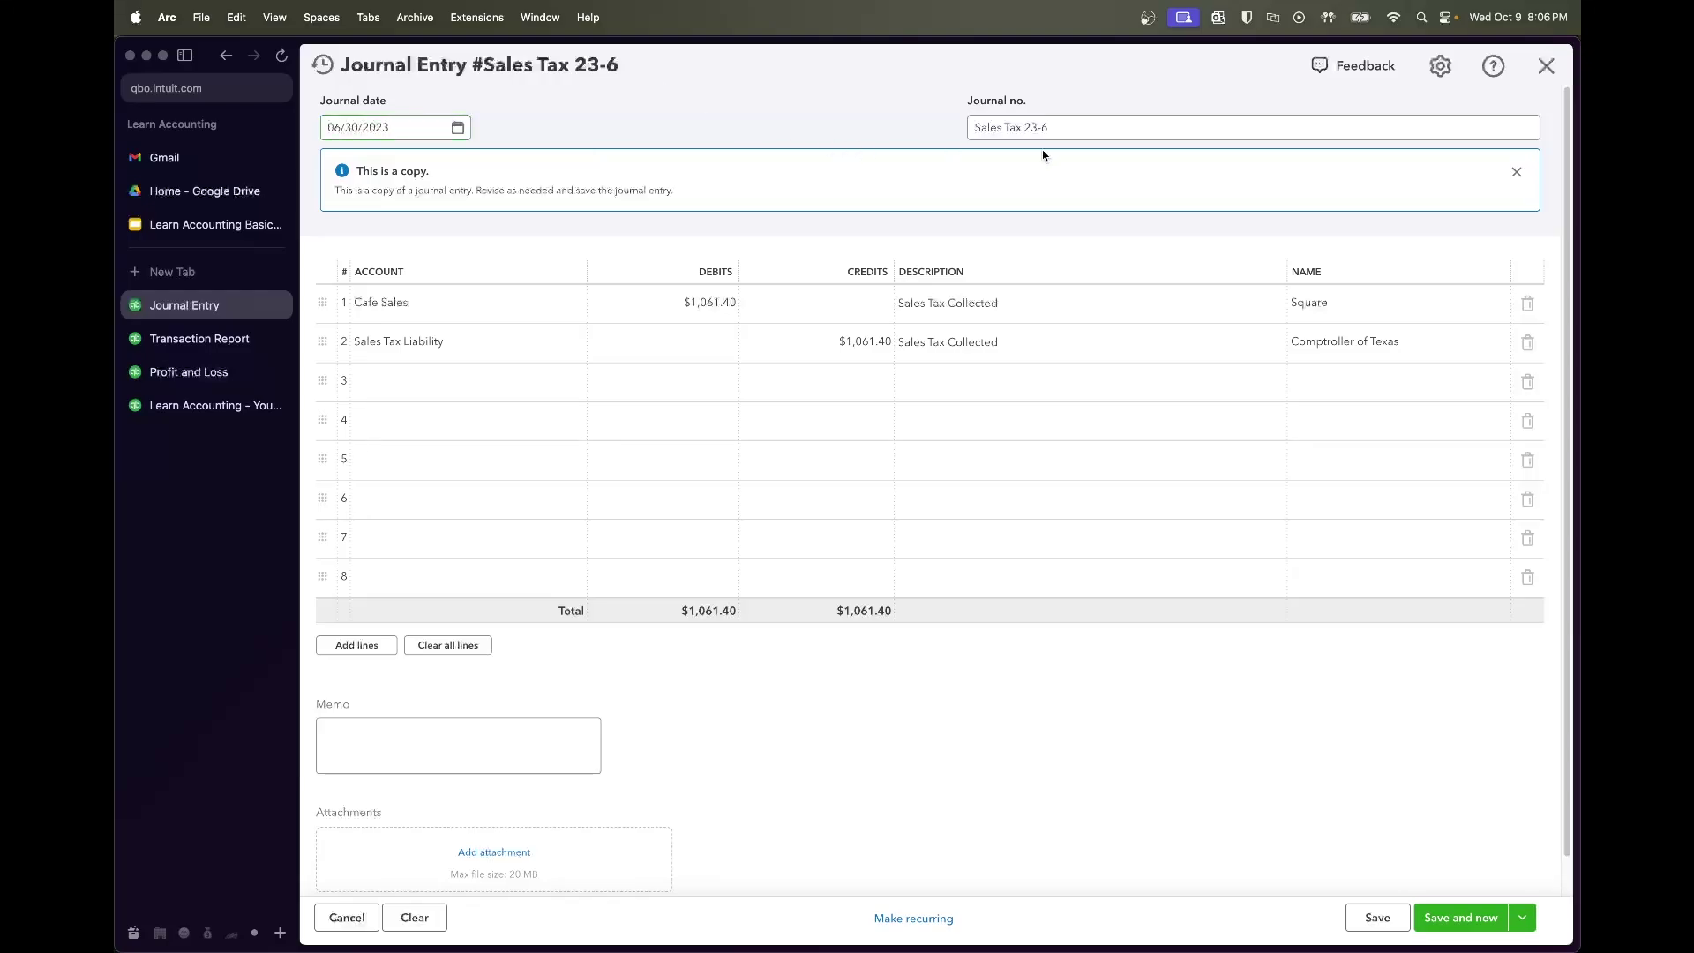
{"action": "left_click", "coordinate": [1377, 922]}
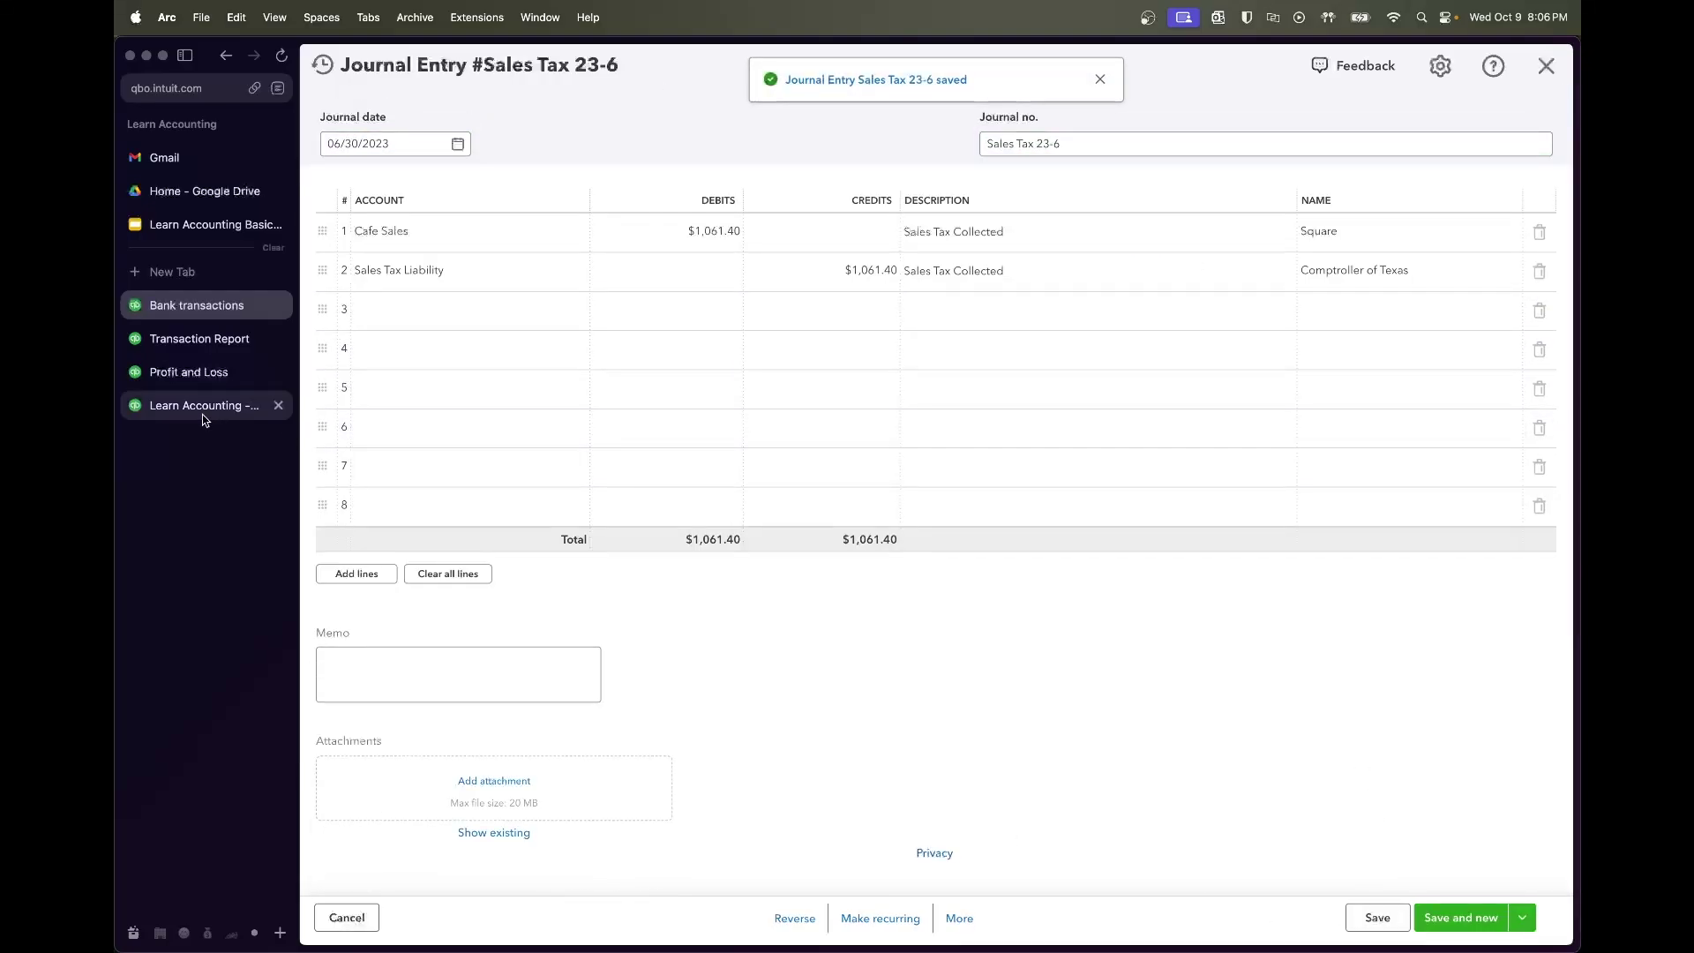
Copy Sales Tax 23-6, look up the amount of the 08/01/2023 sales tax payment in the Transaction Report, and return to the copied entry
{"action": "left_click", "coordinate": [200, 342]}
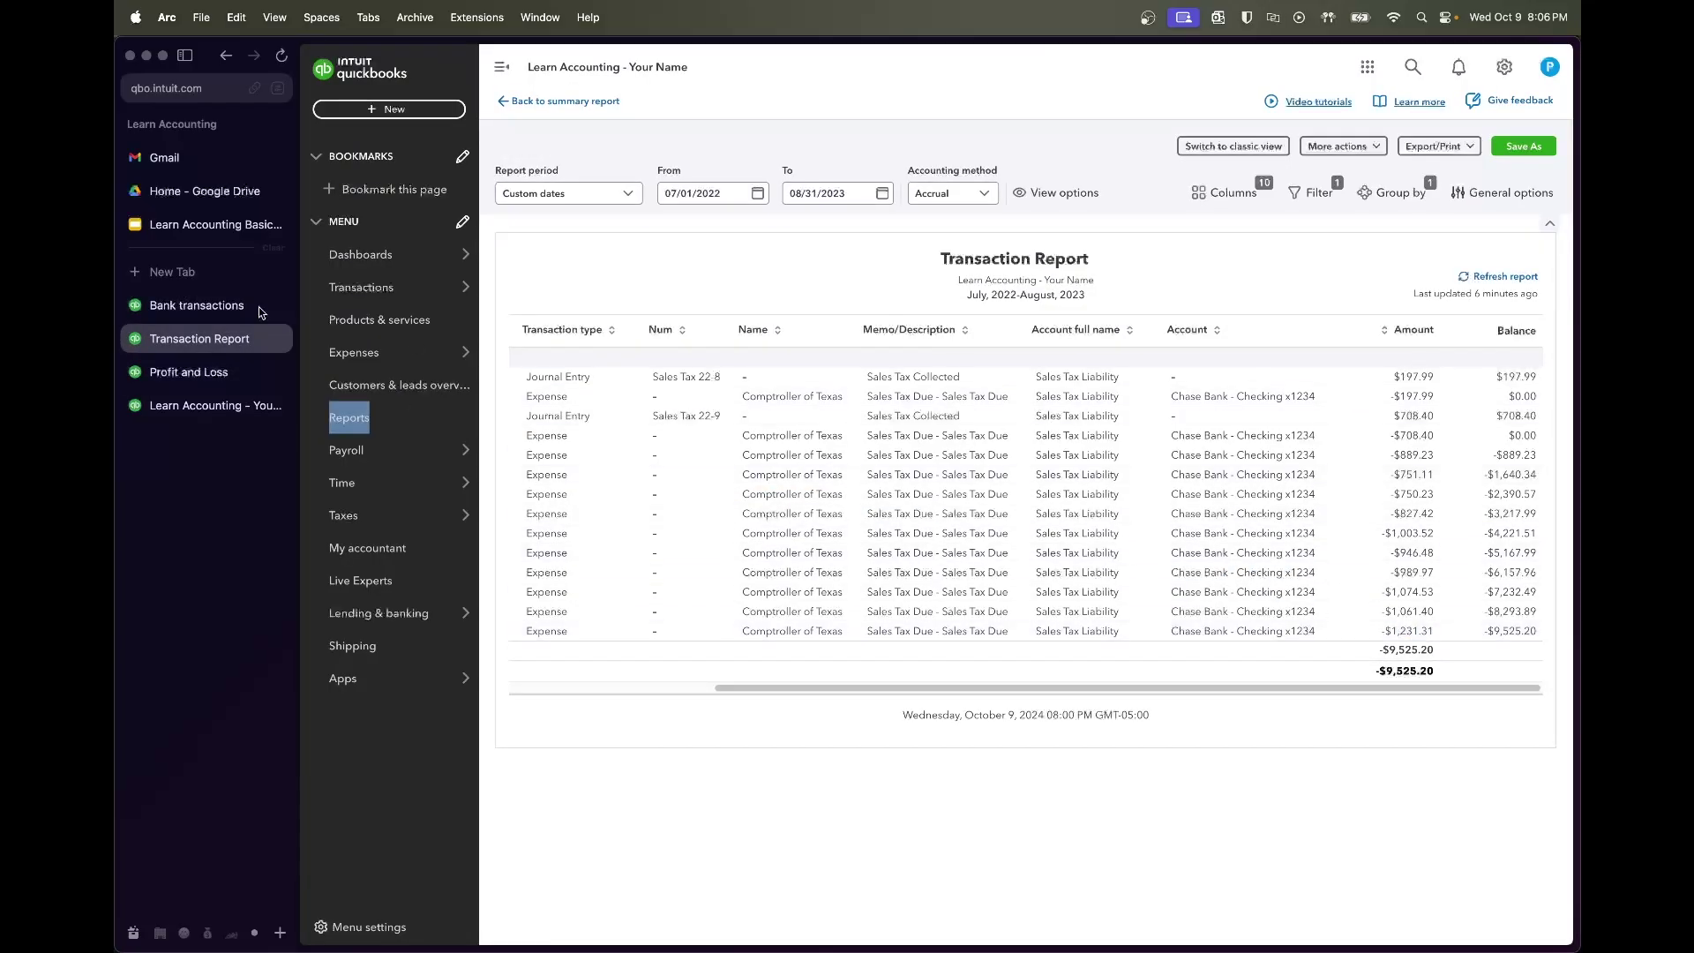
{"action": "key", "text": "ctrl+Tab"}
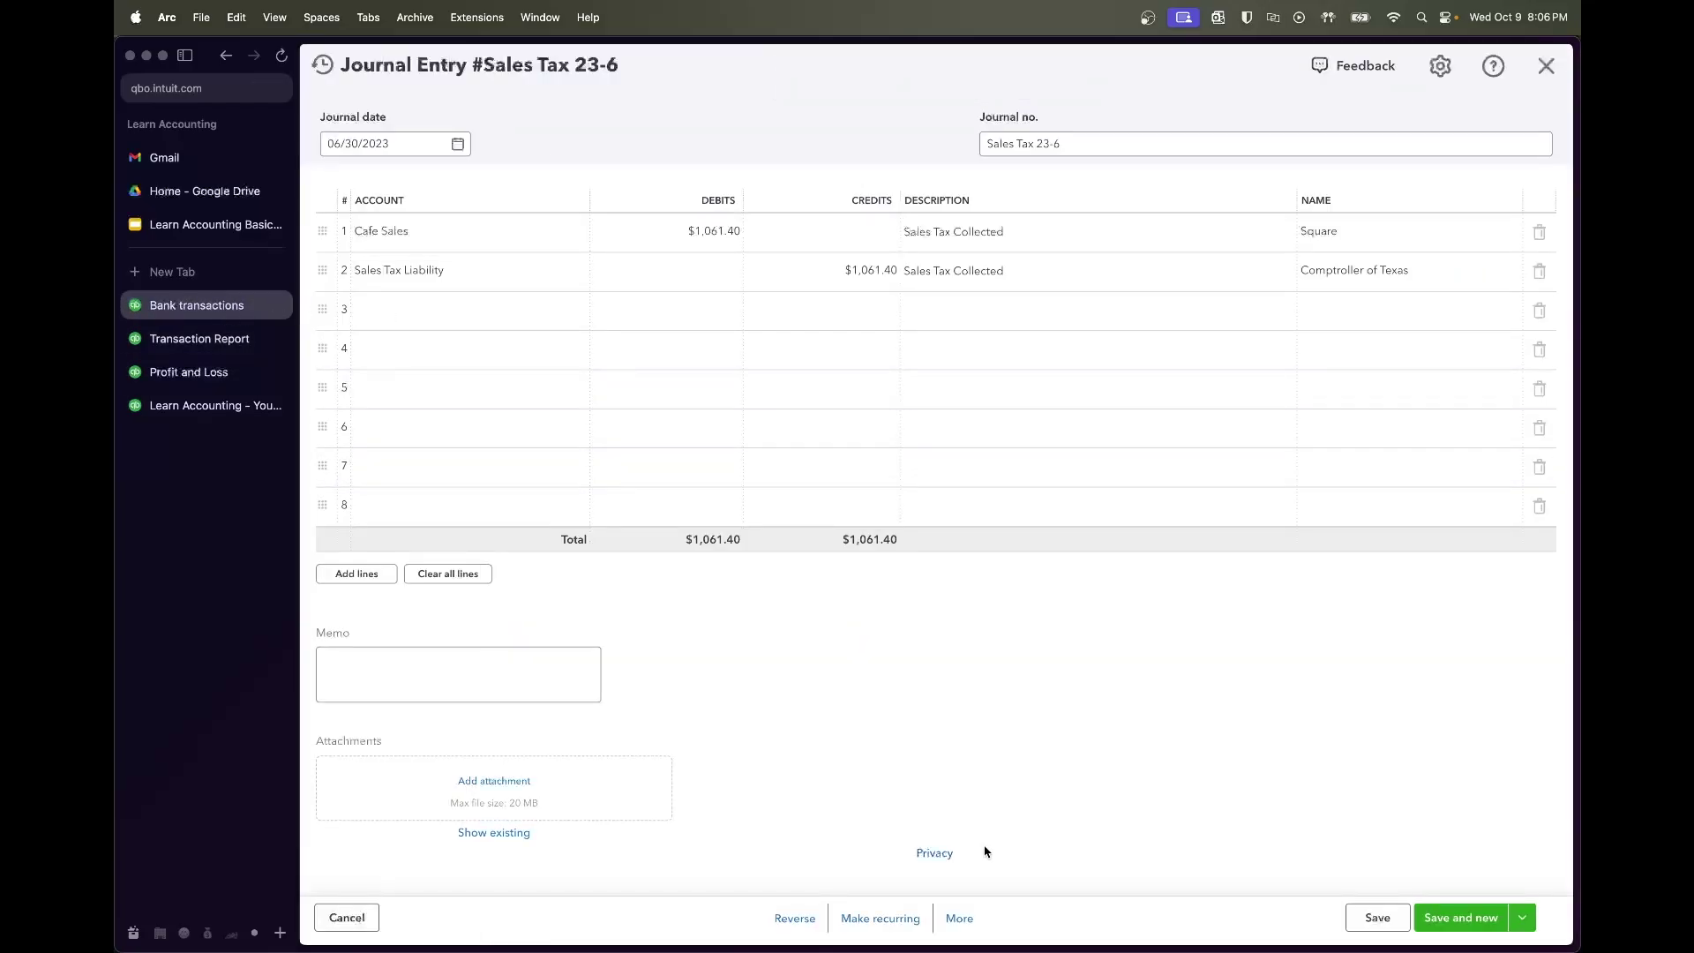
{"action": "left_click", "coordinate": [959, 918]}
{"action": "left_click", "coordinate": [952, 789]}
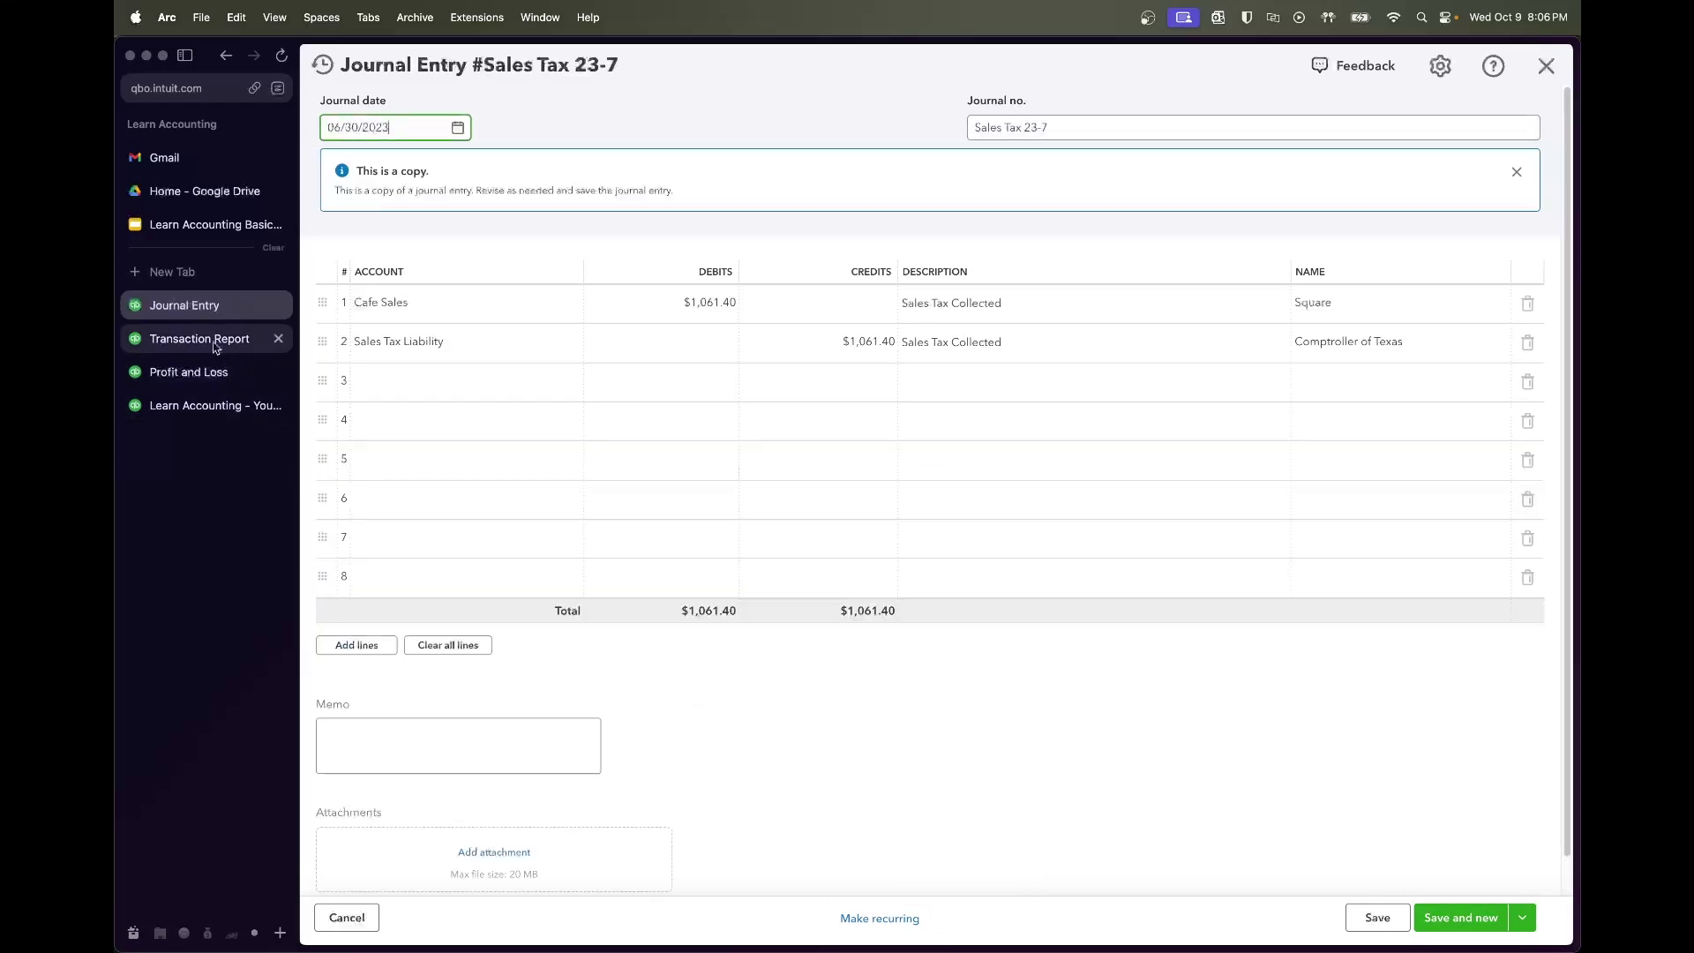
{"action": "left_click", "coordinate": [214, 347]}
{"action": "left_click", "coordinate": [206, 305]}
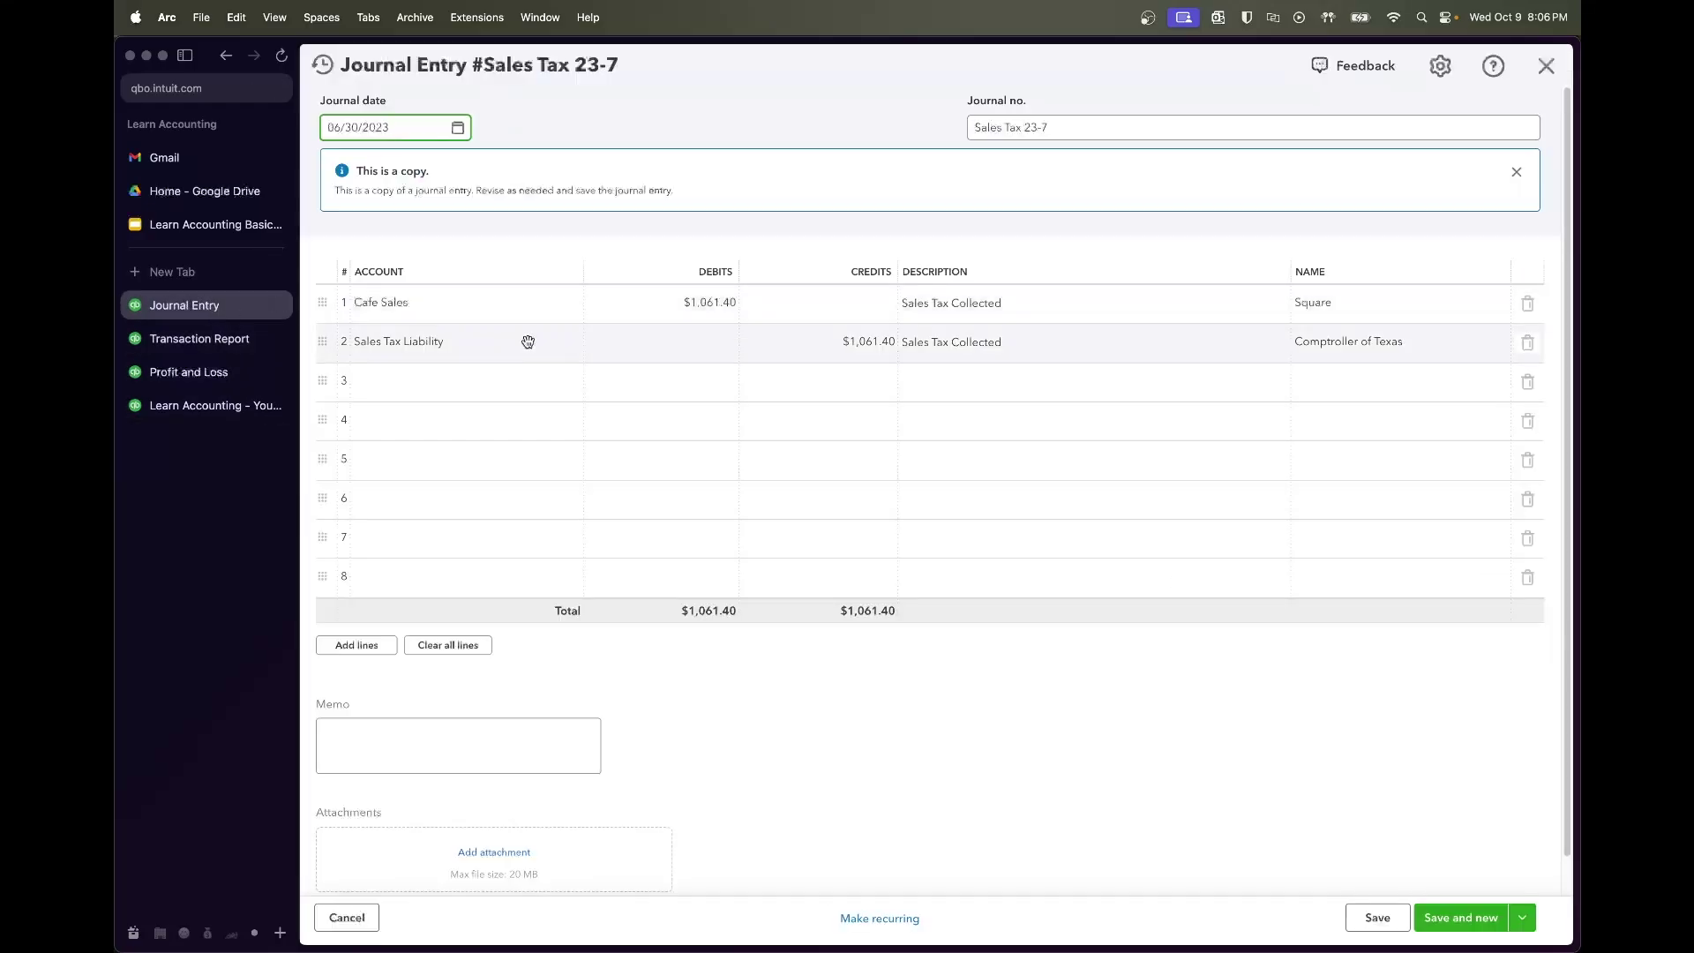
Set the Cafe Sales debit and Sales Tax Liability credit of the Sales Tax 23-7 copy to 1,231.31
{"action": "left_click", "coordinate": [676, 295]}
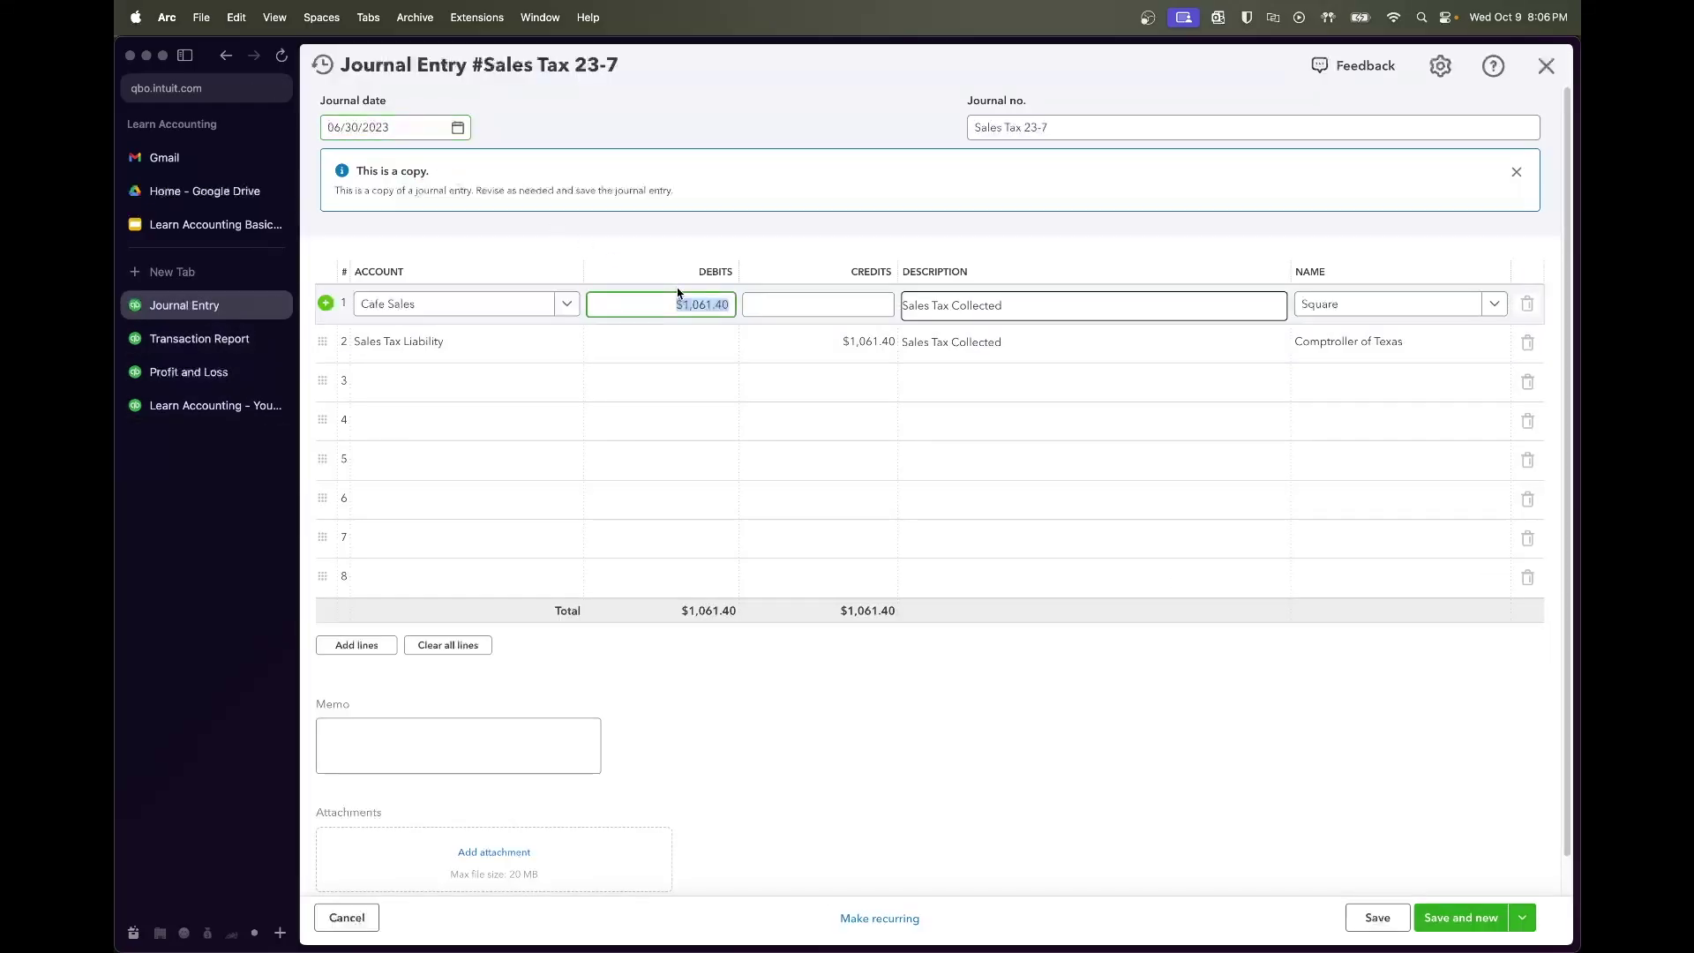
{"action": "type", "text": "1231.31a"}
{"action": "key", "text": "BackSpace"}
{"action": "key", "text": "super+a"}
{"action": "key", "text": "super+c"}
{"action": "left_click", "coordinate": [750, 342]}
{"action": "key", "text": "super+v"}
{"action": "key", "text": "Tab"}
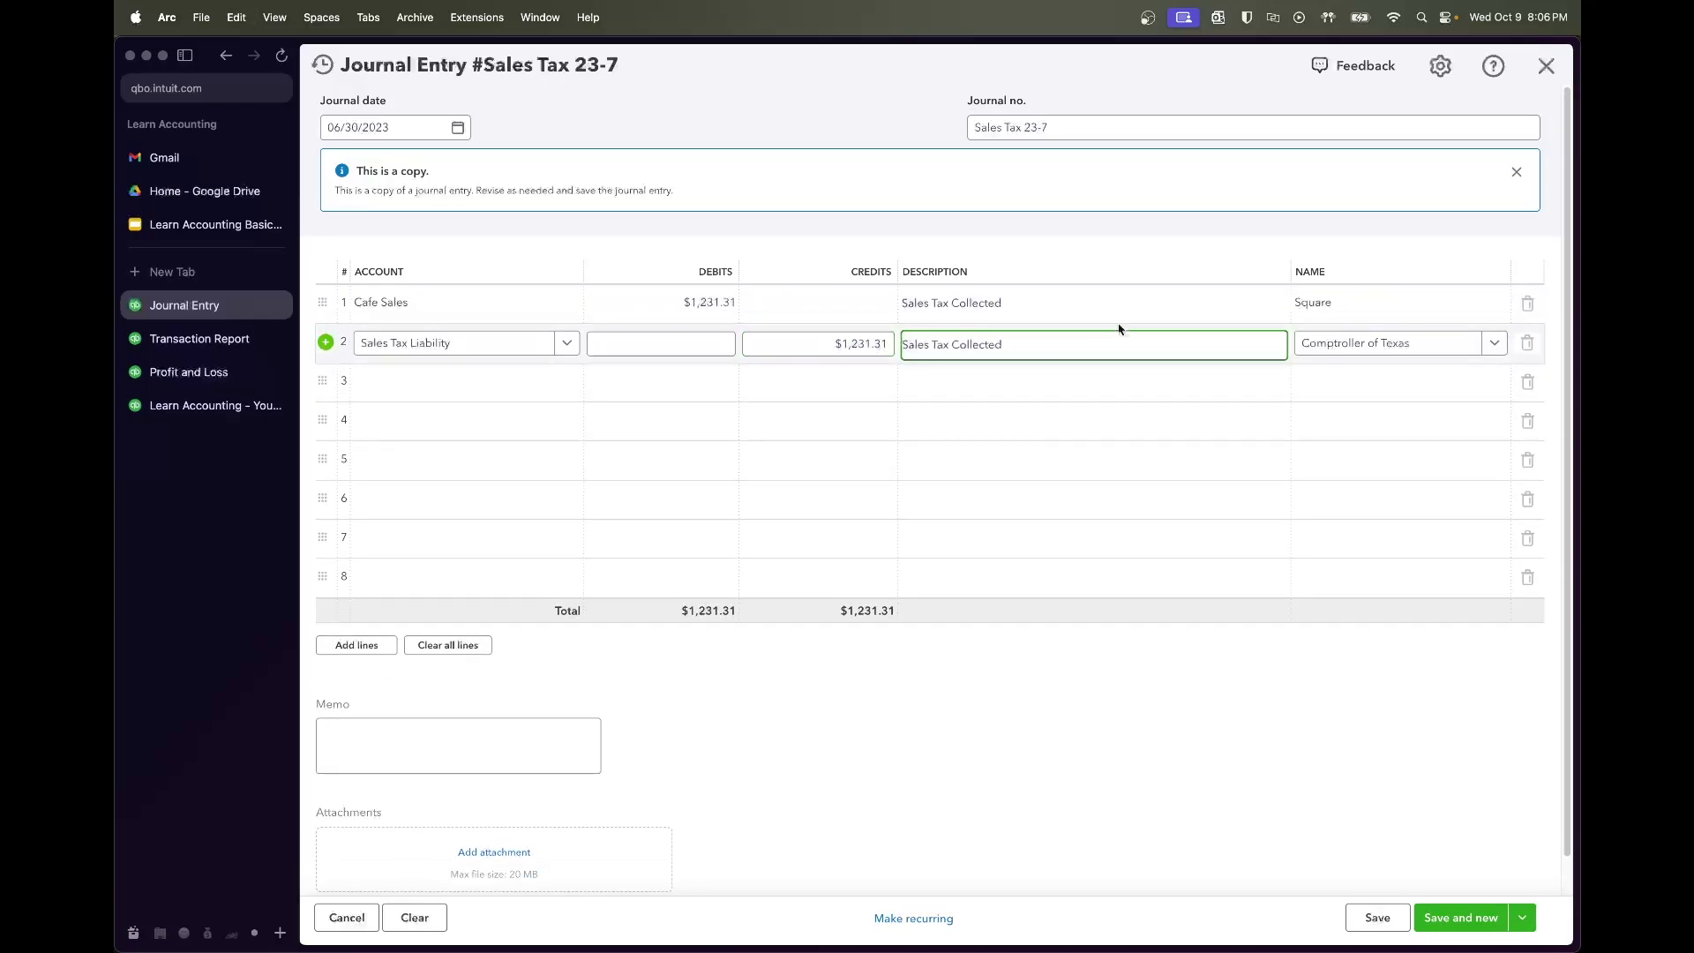
Set the copied entry's journal date to 07/31/2023 and save it as Sales Tax 23-7
{"action": "left_click", "coordinate": [459, 127]}
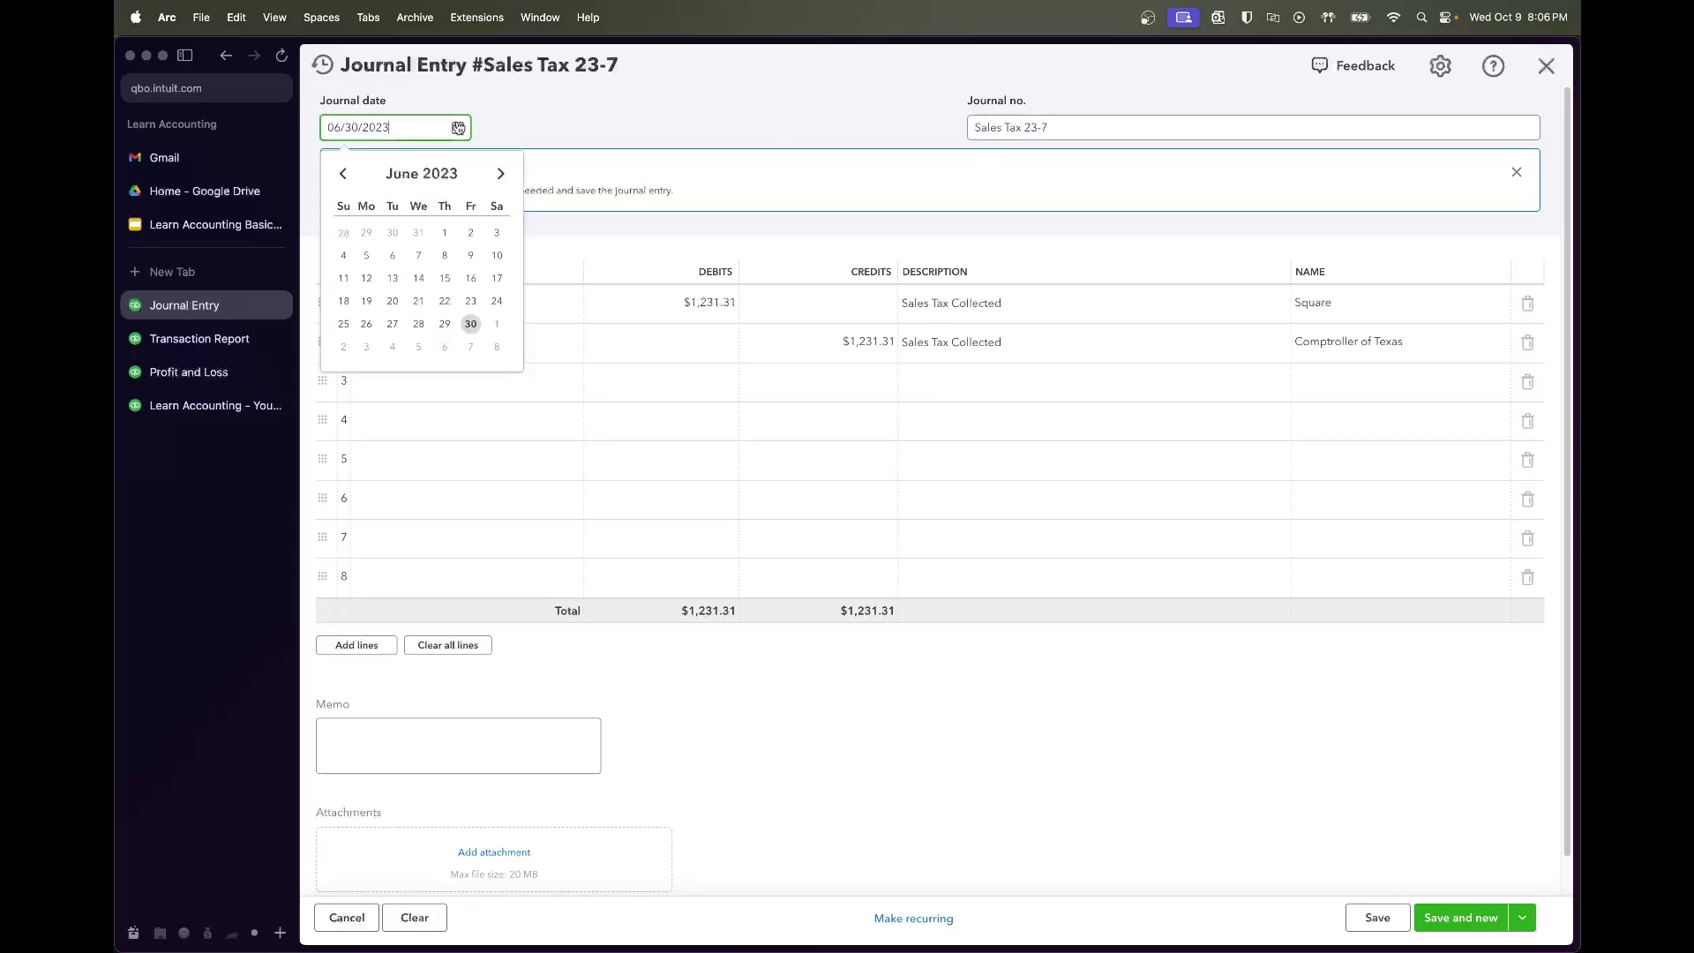
{"action": "left_click", "coordinate": [500, 173]}
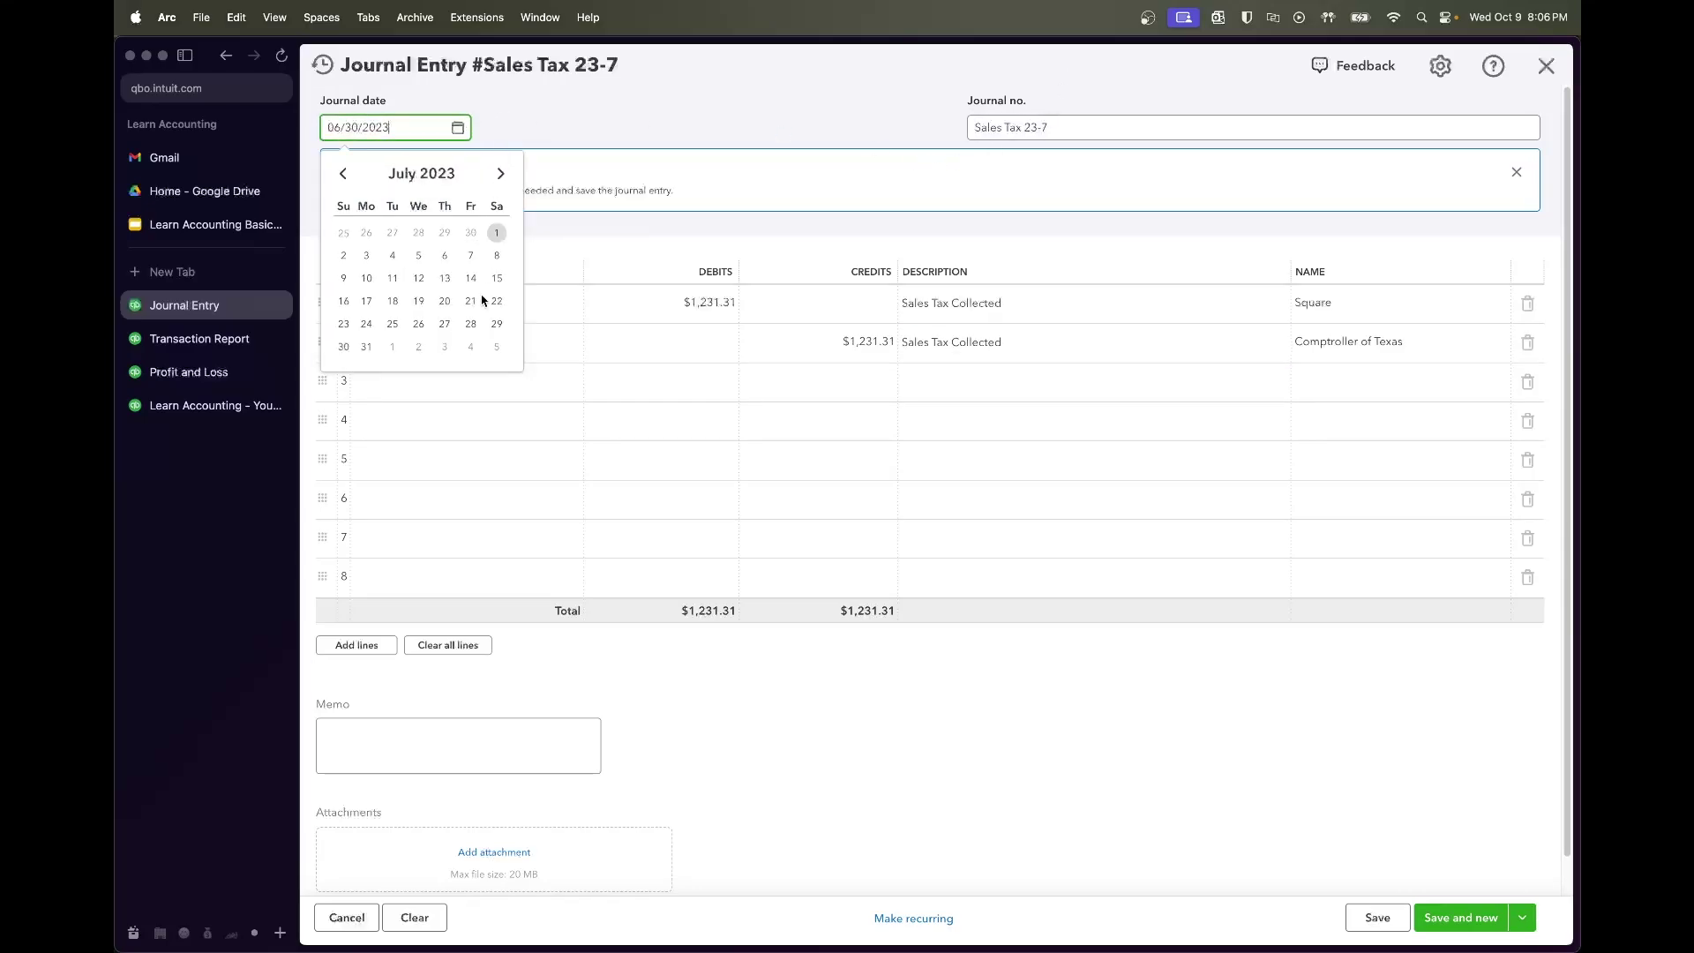
{"action": "left_click", "coordinate": [367, 347]}
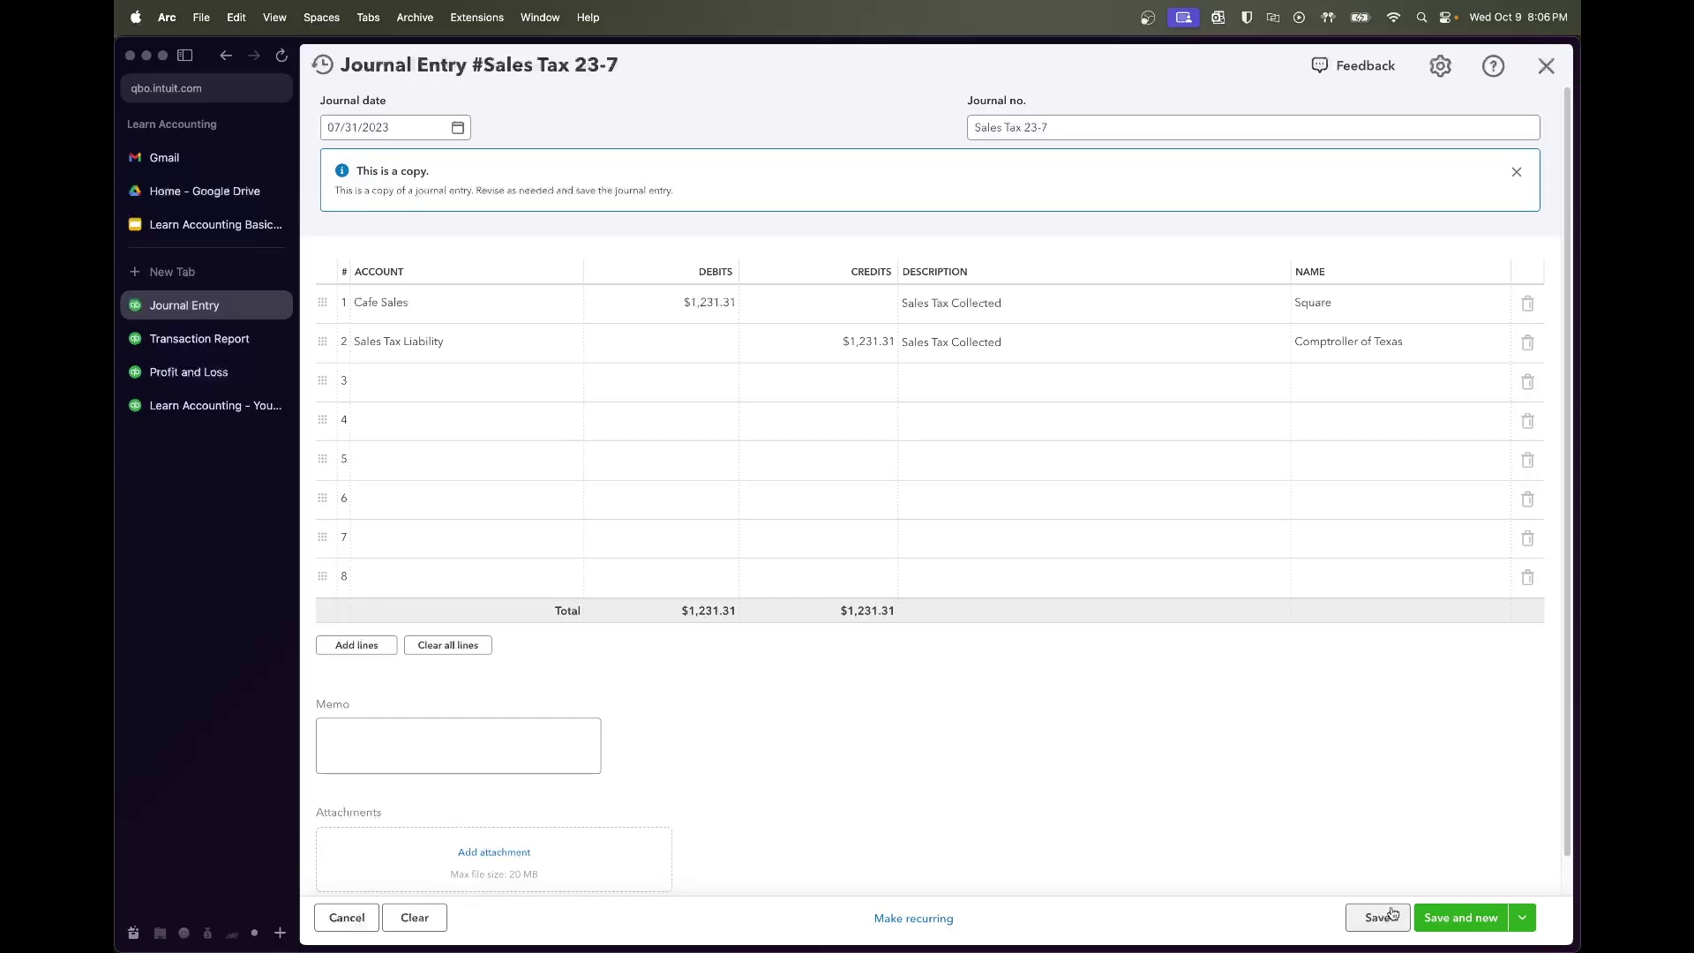
{"action": "left_click", "coordinate": [1464, 914]}
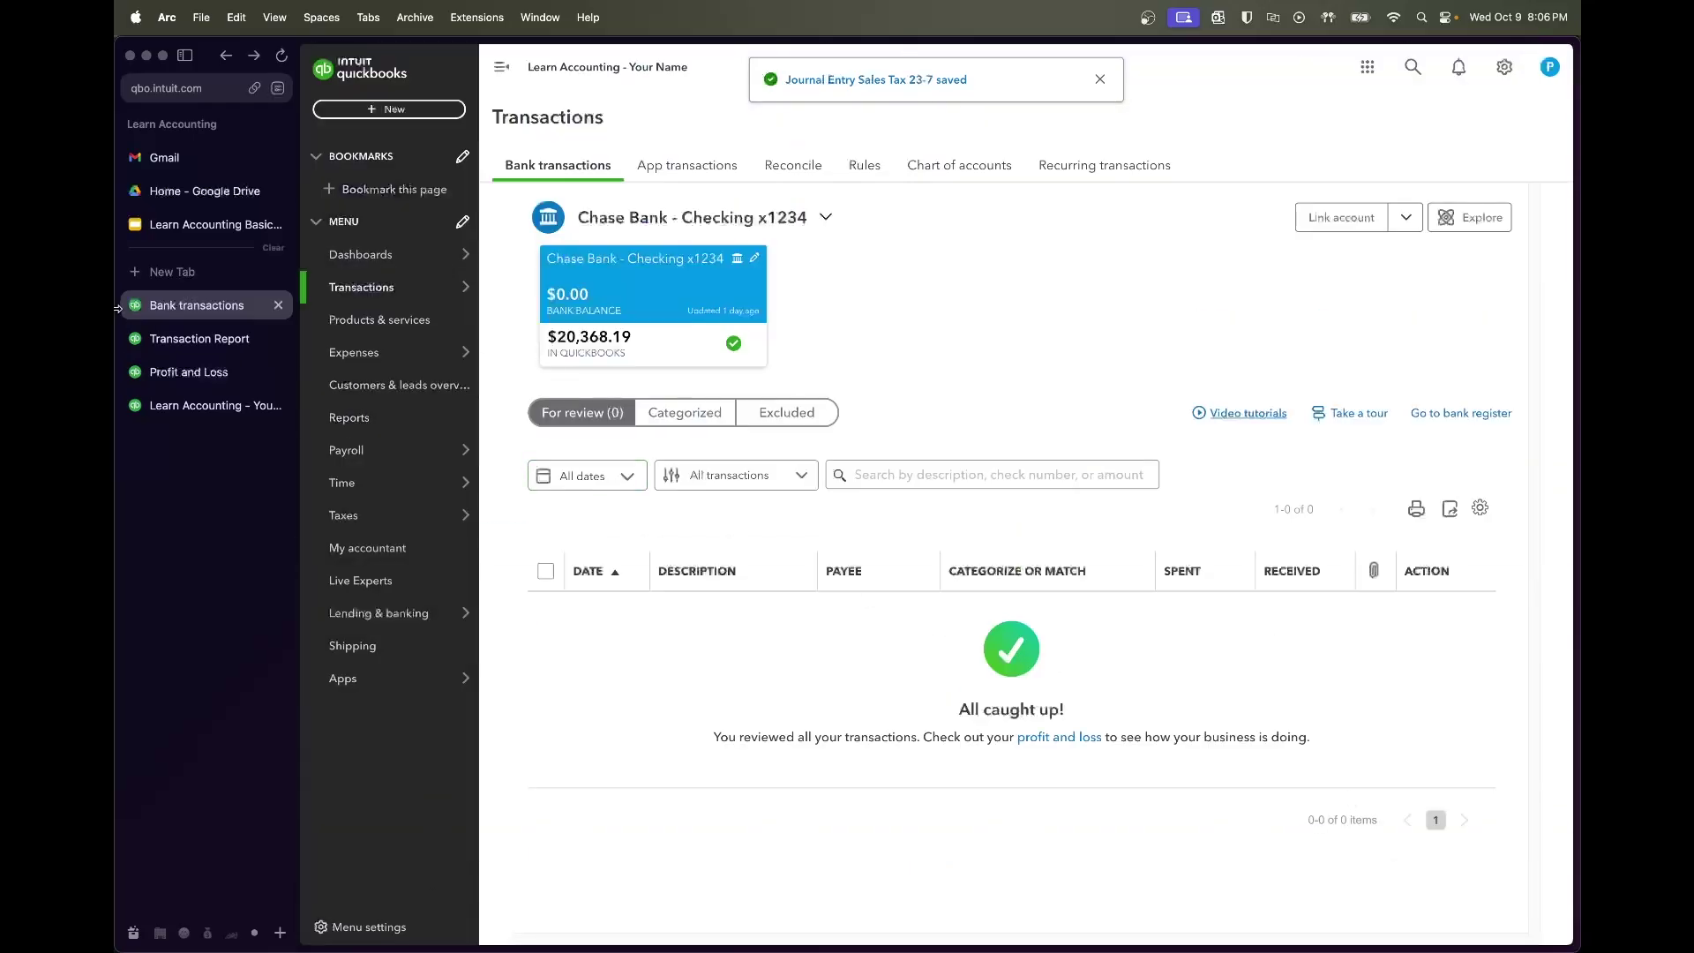
Refresh the Transaction Report to check its Amount and Balance columns, and return to the Balance Sheet to review the Sales Tax Liability
{"action": "left_click", "coordinate": [200, 339]}
{"action": "left_click", "coordinate": [1501, 276]}
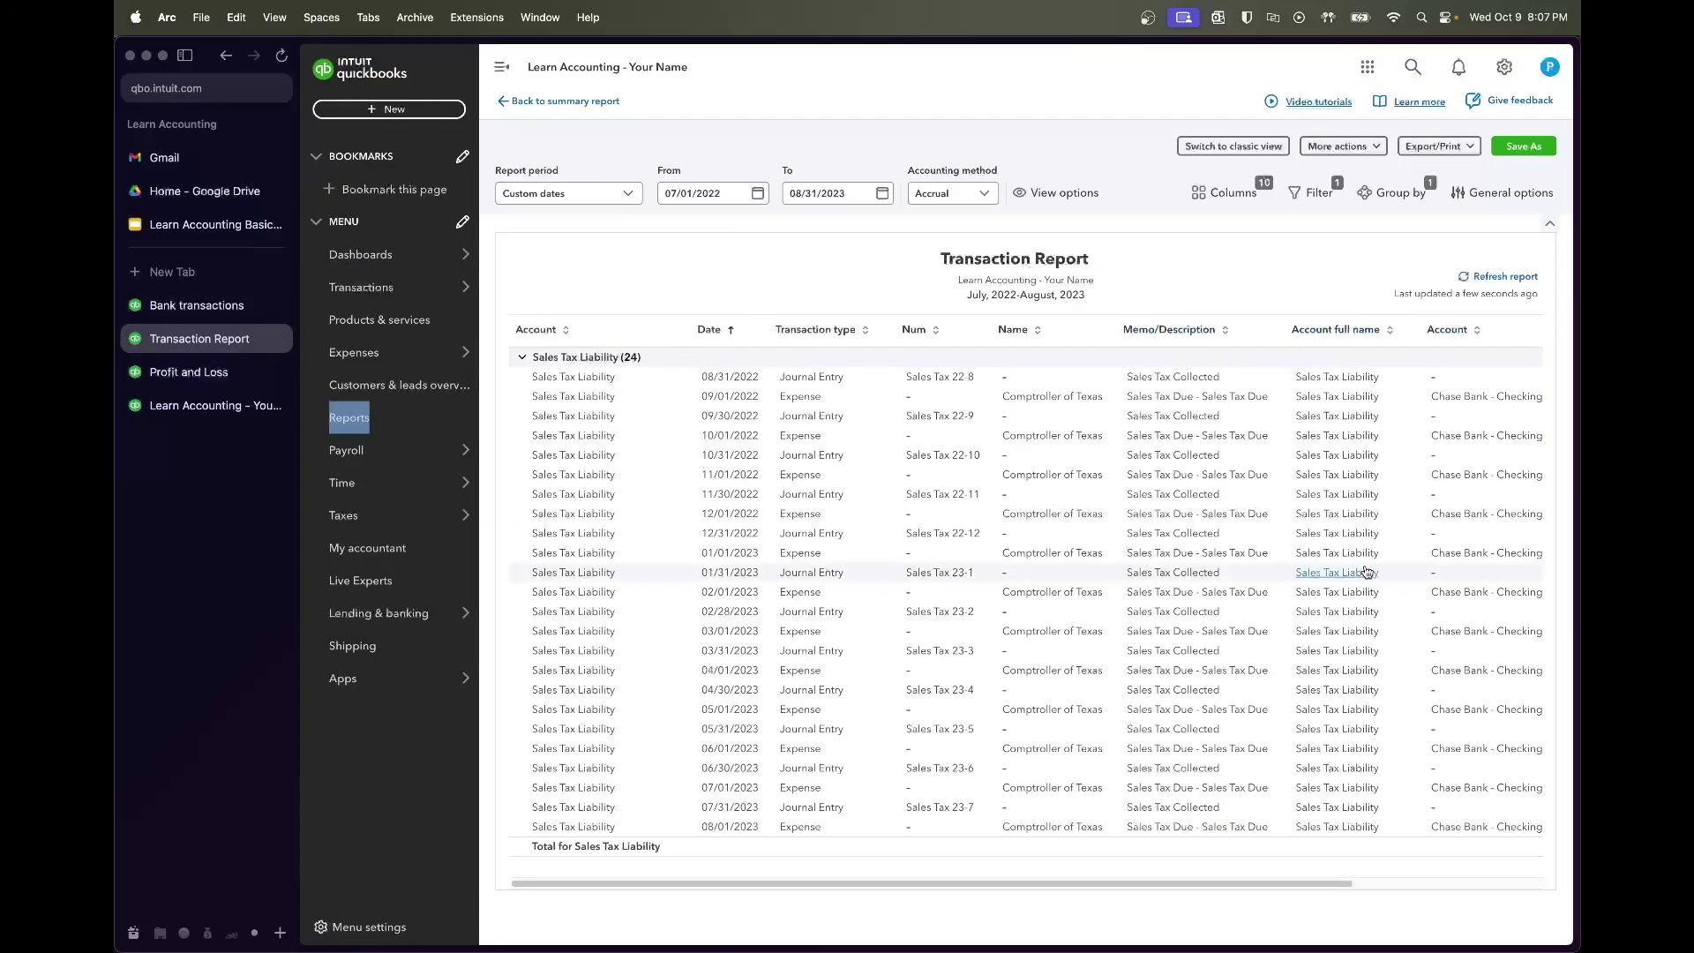
{"action": "scroll", "coordinate": [1364, 572], "scroll_direction": "down", "scroll_amount": 5}
{"action": "scroll", "coordinate": [1365, 571], "scroll_direction": "right", "scroll_amount": 5}
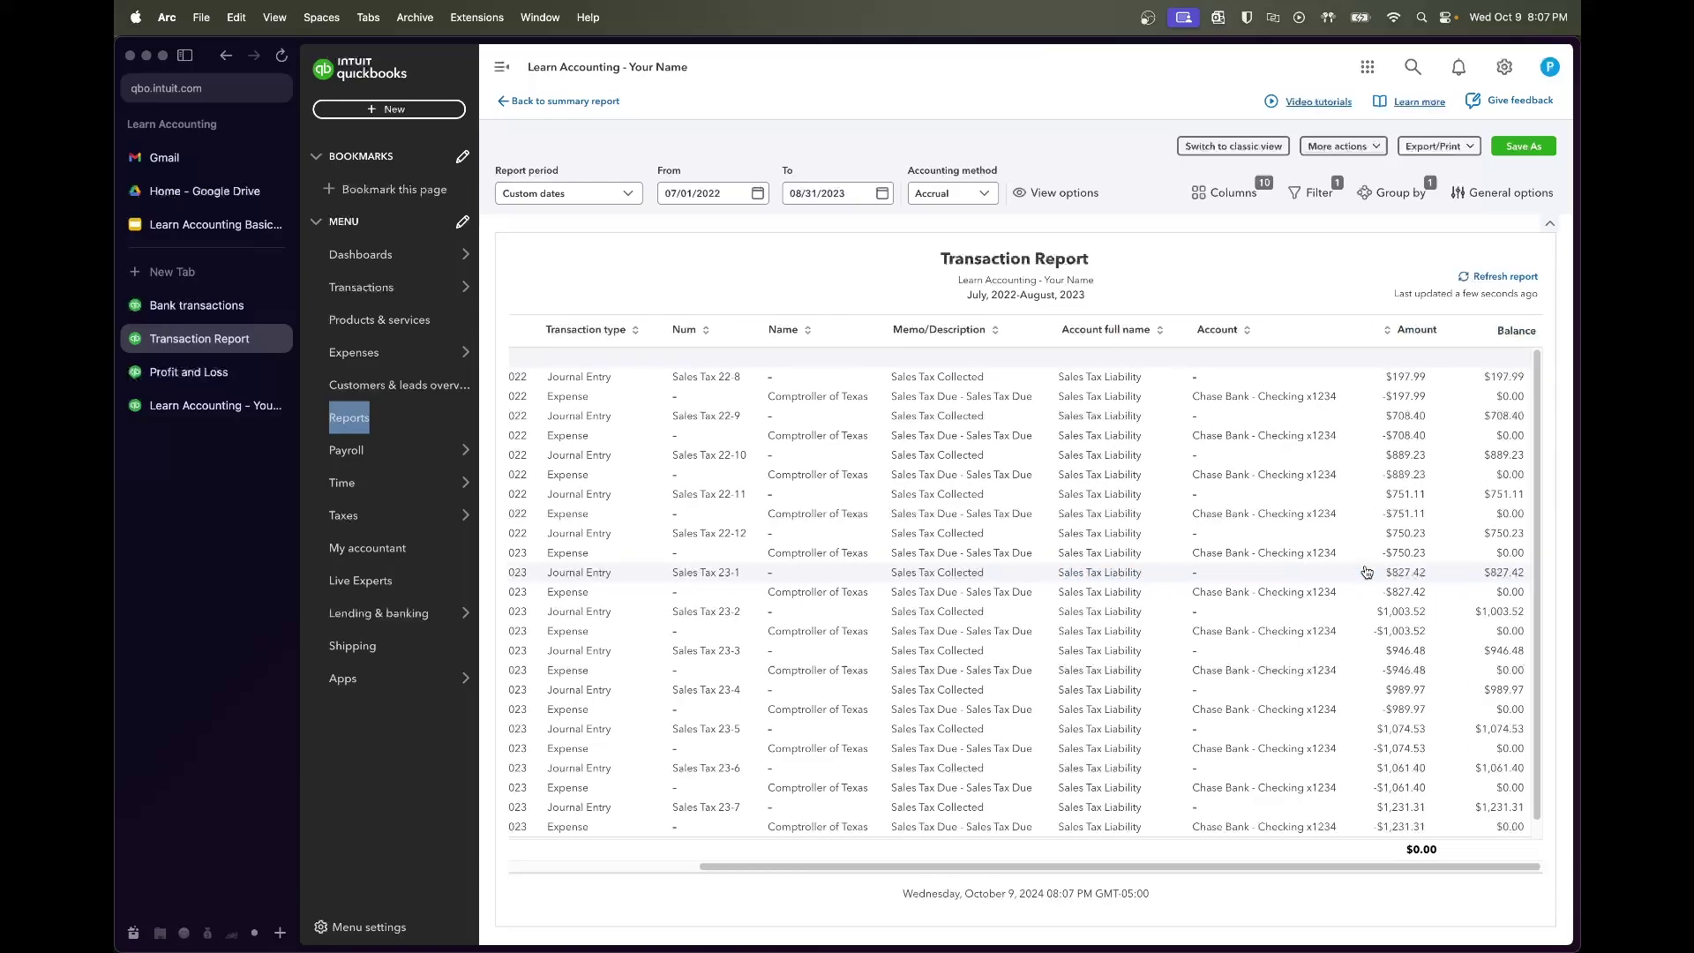
{"action": "scroll", "coordinate": [1366, 572], "scroll_direction": "down", "scroll_amount": 1}
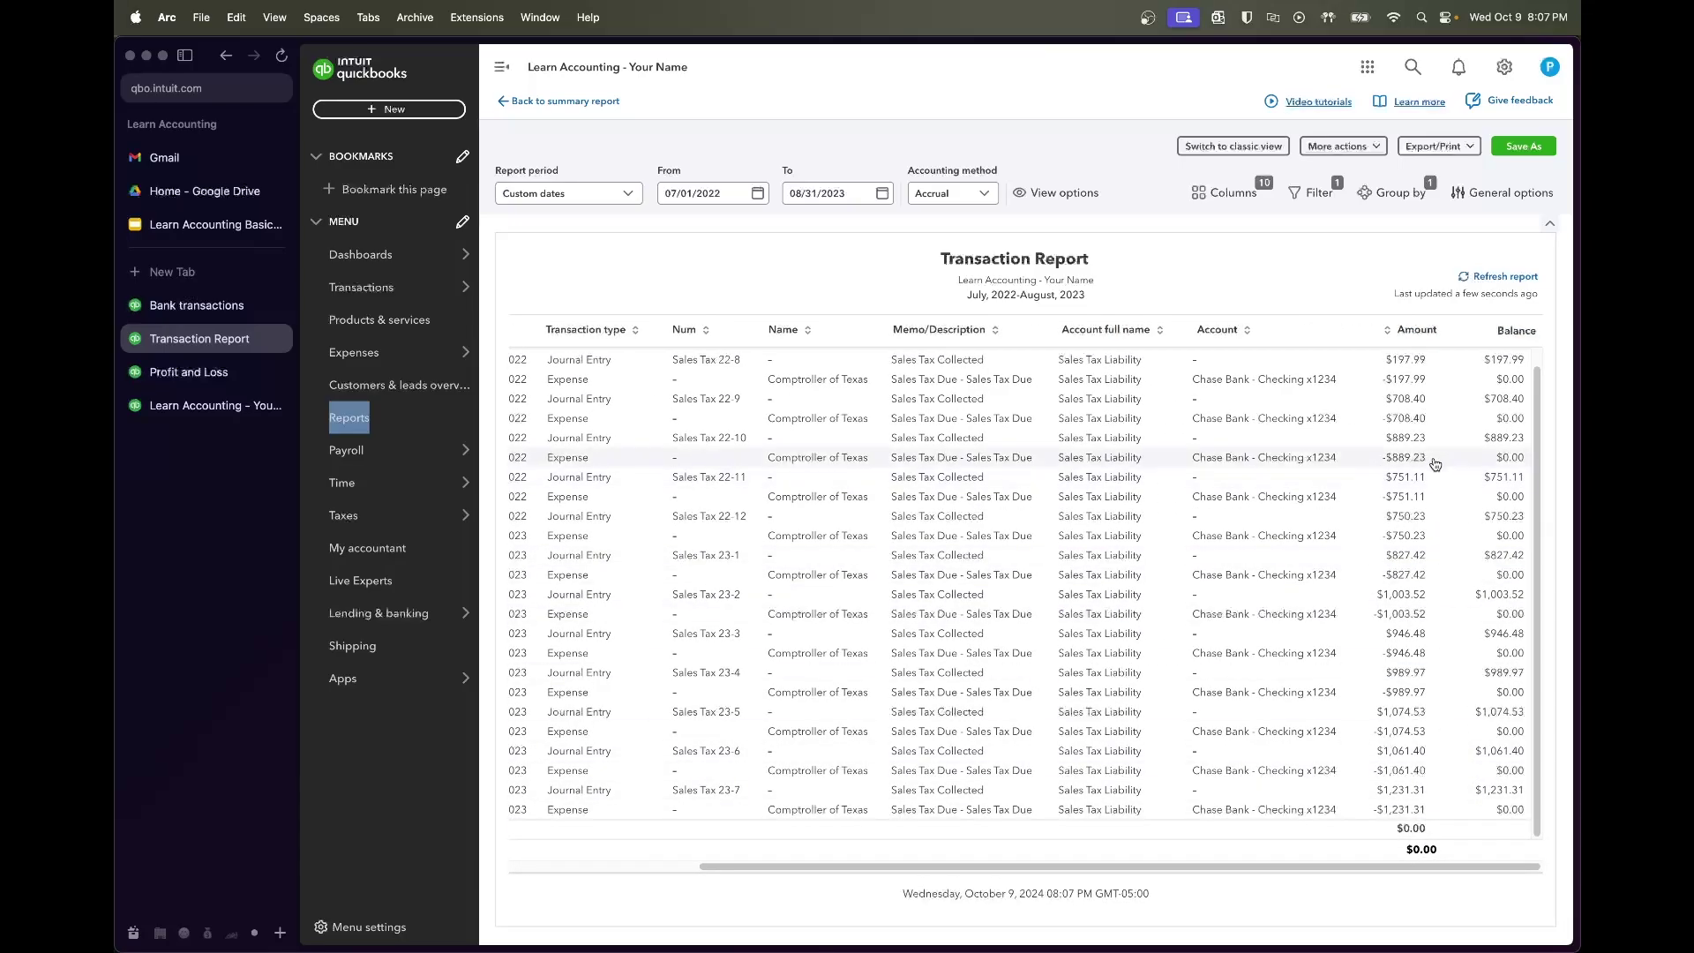
{"action": "scroll", "coordinate": [1437, 458], "scroll_direction": "up", "scroll_amount": 1}
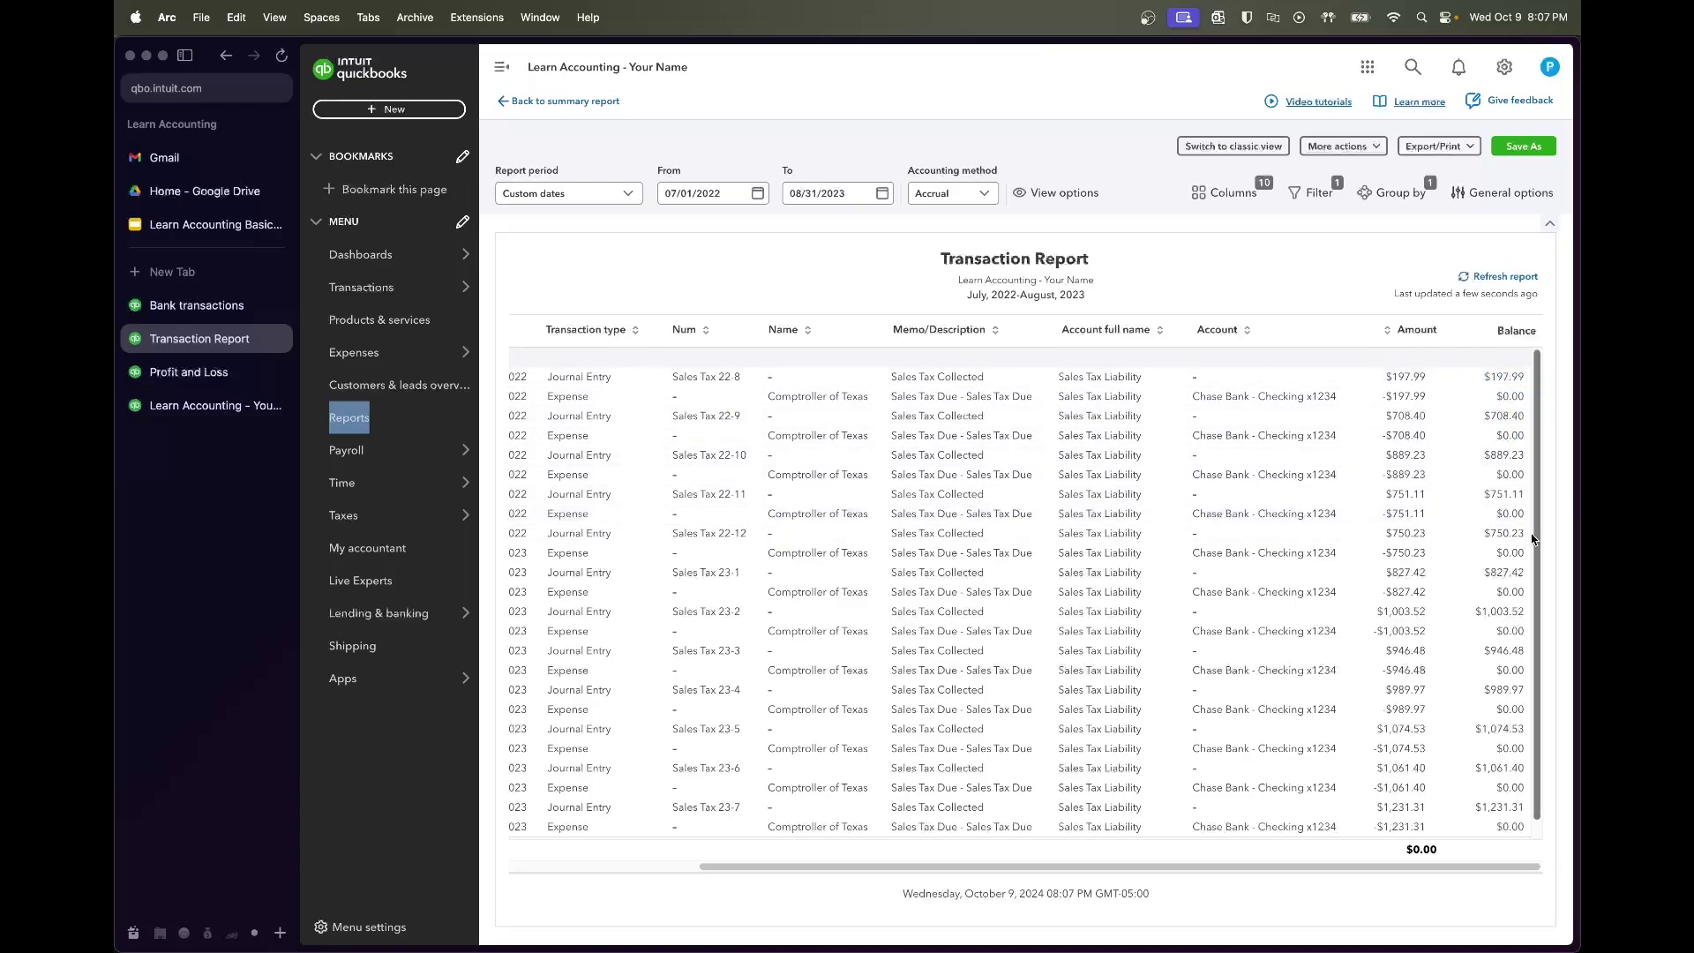
{"action": "scroll", "coordinate": [1531, 617], "scroll_direction": "down", "scroll_amount": 1}
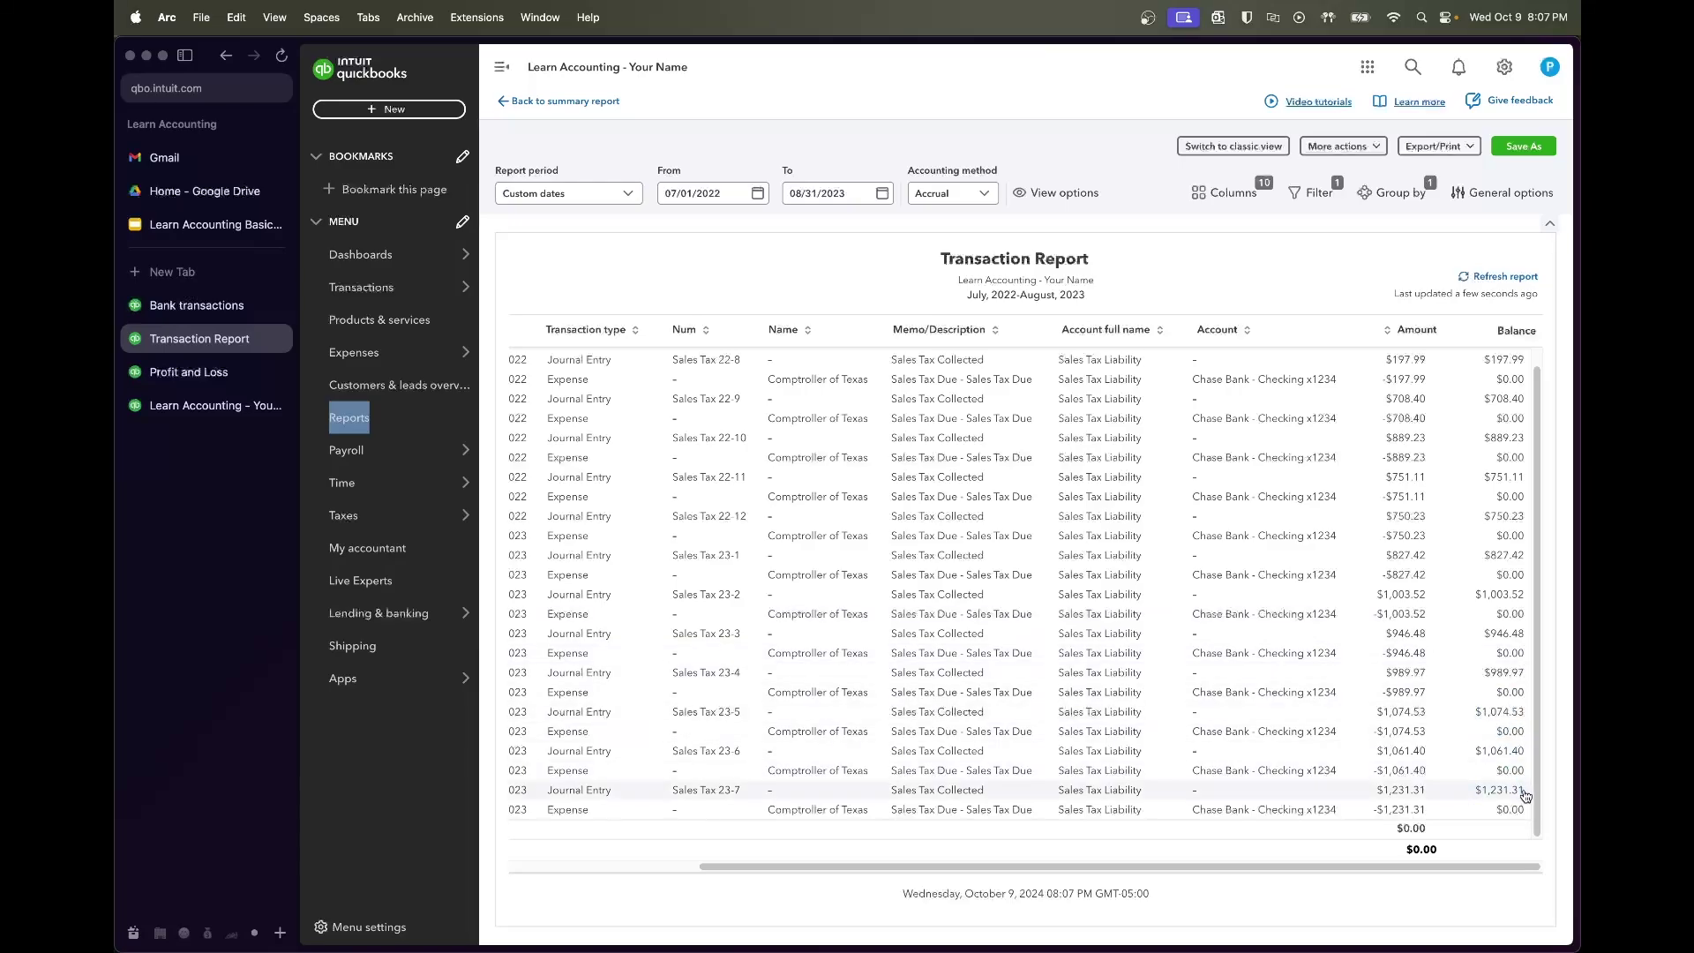
{"action": "left_click", "coordinate": [548, 102]}
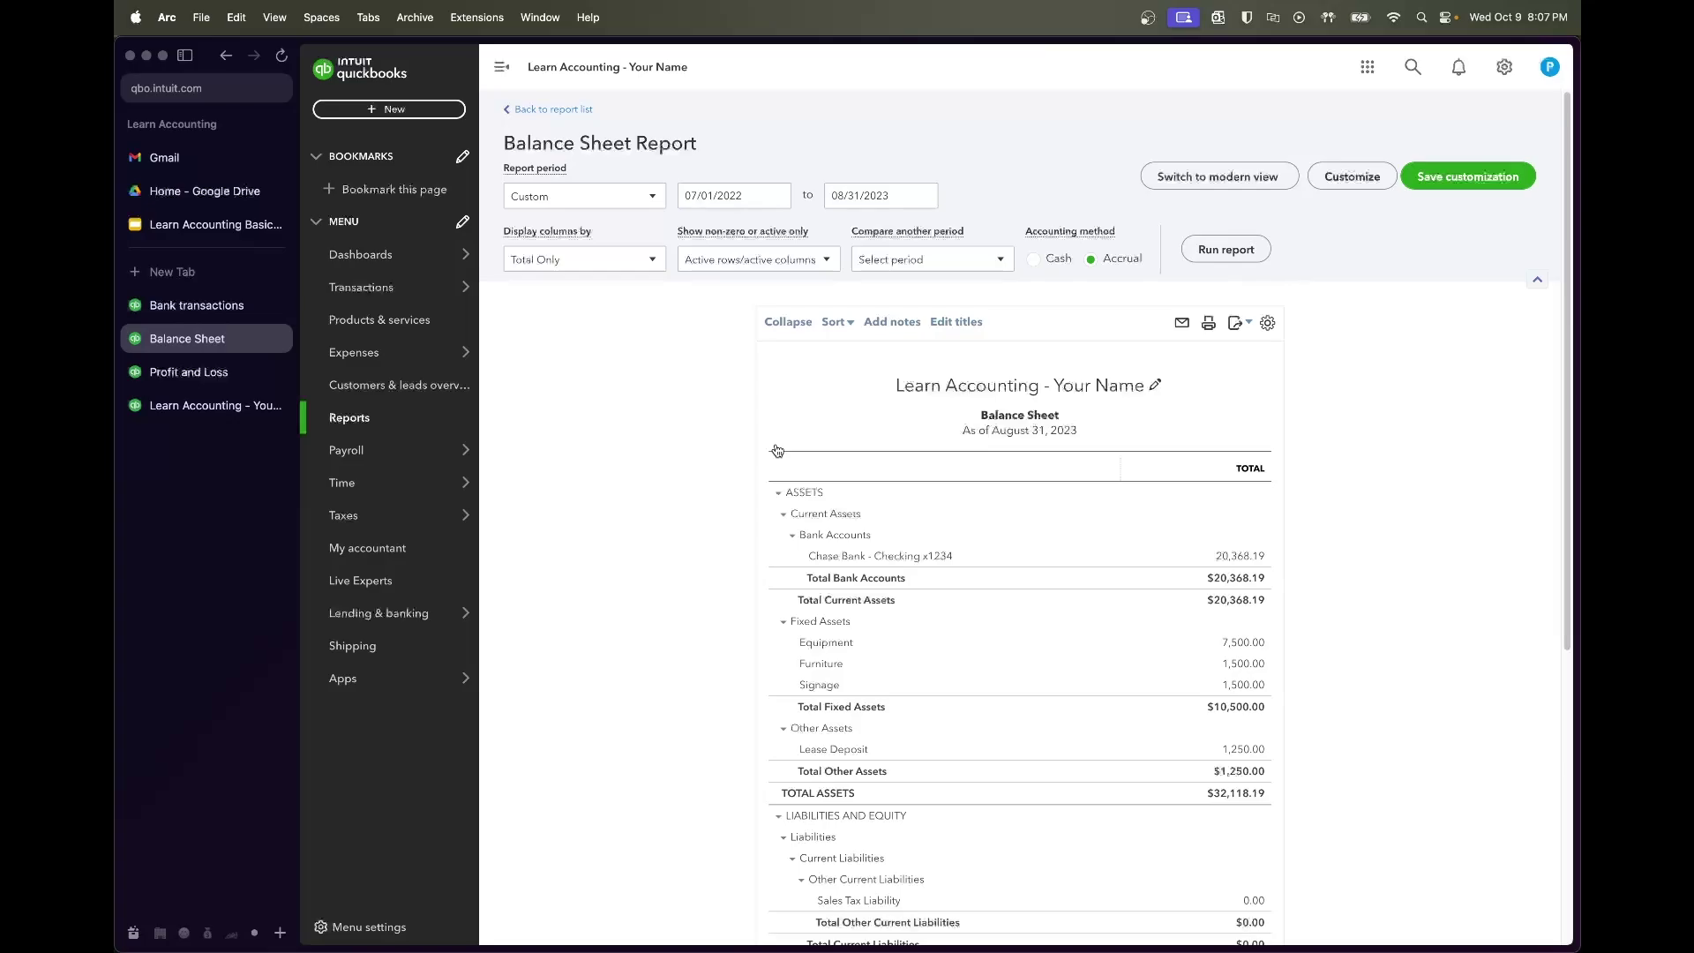
{"action": "scroll", "coordinate": [701, 732], "scroll_direction": "down", "scroll_amount": 5}
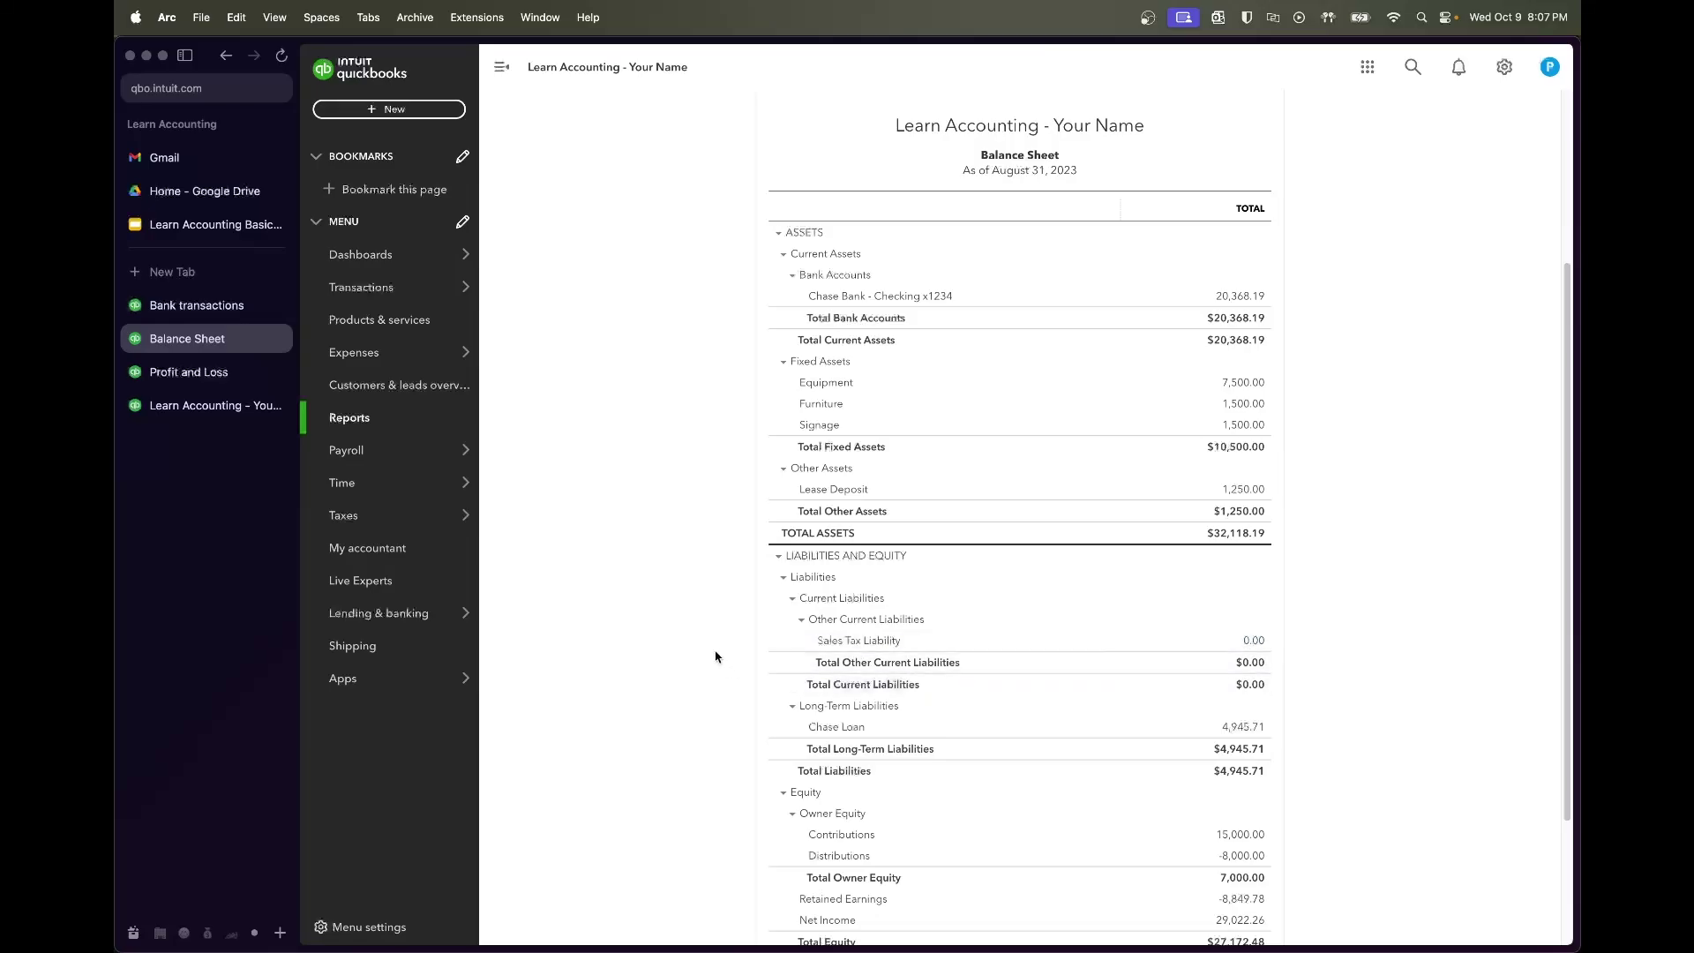
Rerun the monthly Profit and Loss report and examine Cafe Sales, costs, expenses and net income across the months
{"action": "left_click", "coordinate": [188, 371]}
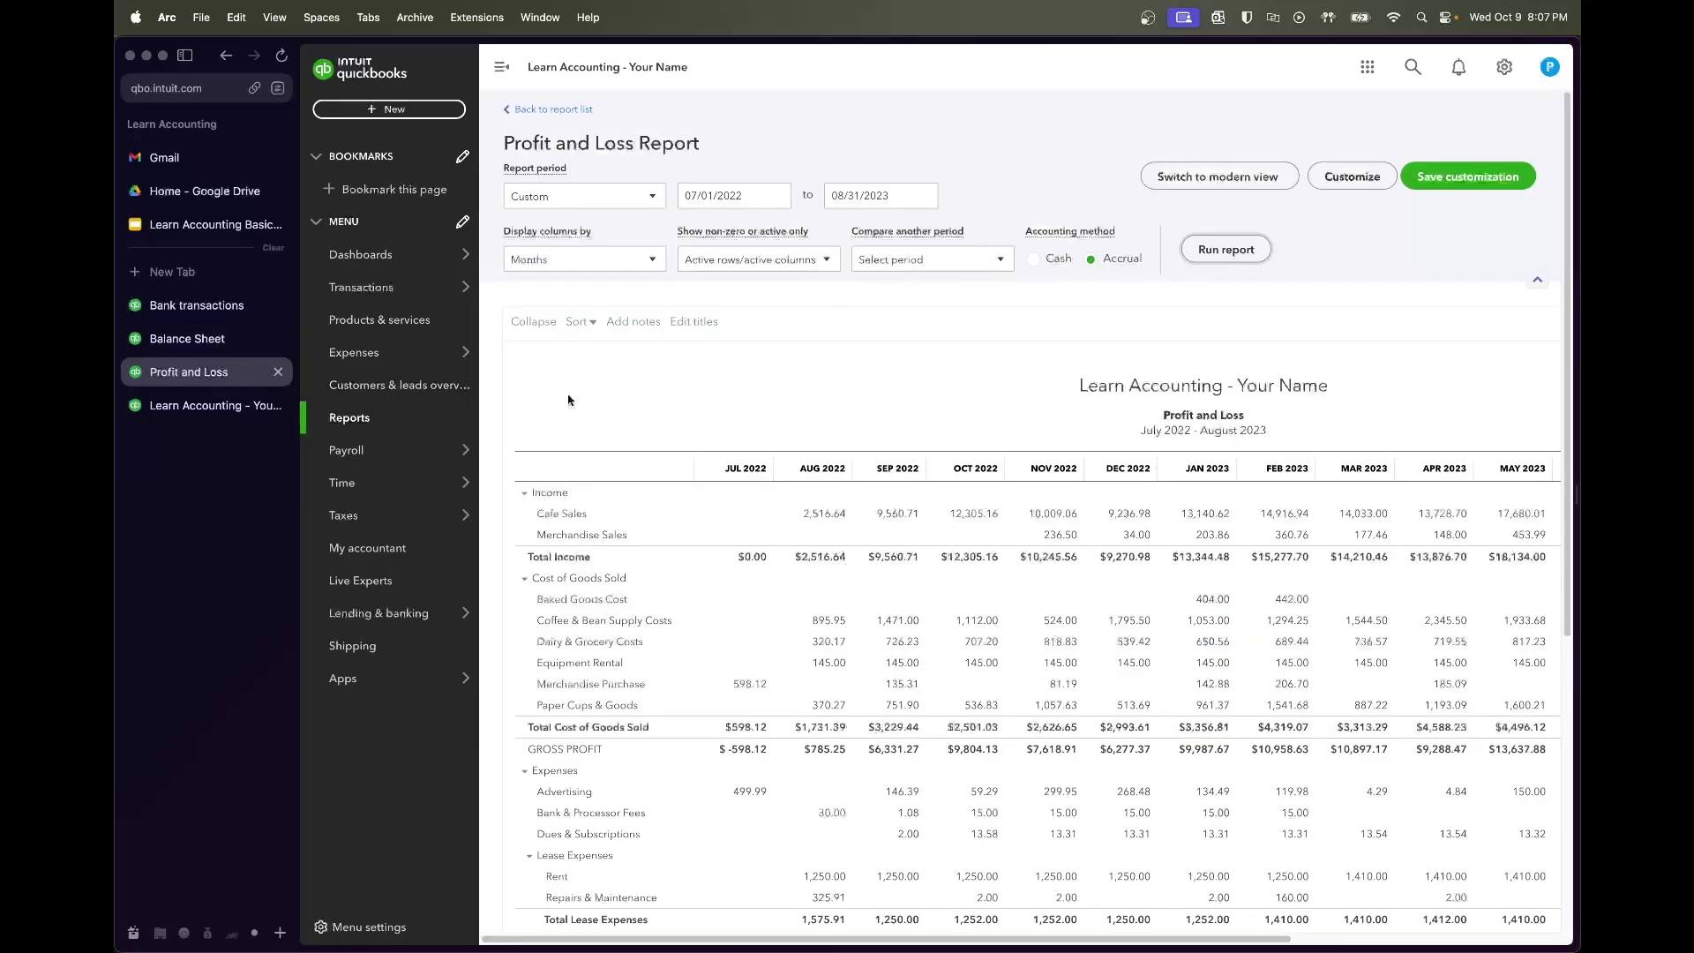
{"action": "left_click", "coordinate": [1208, 250]}
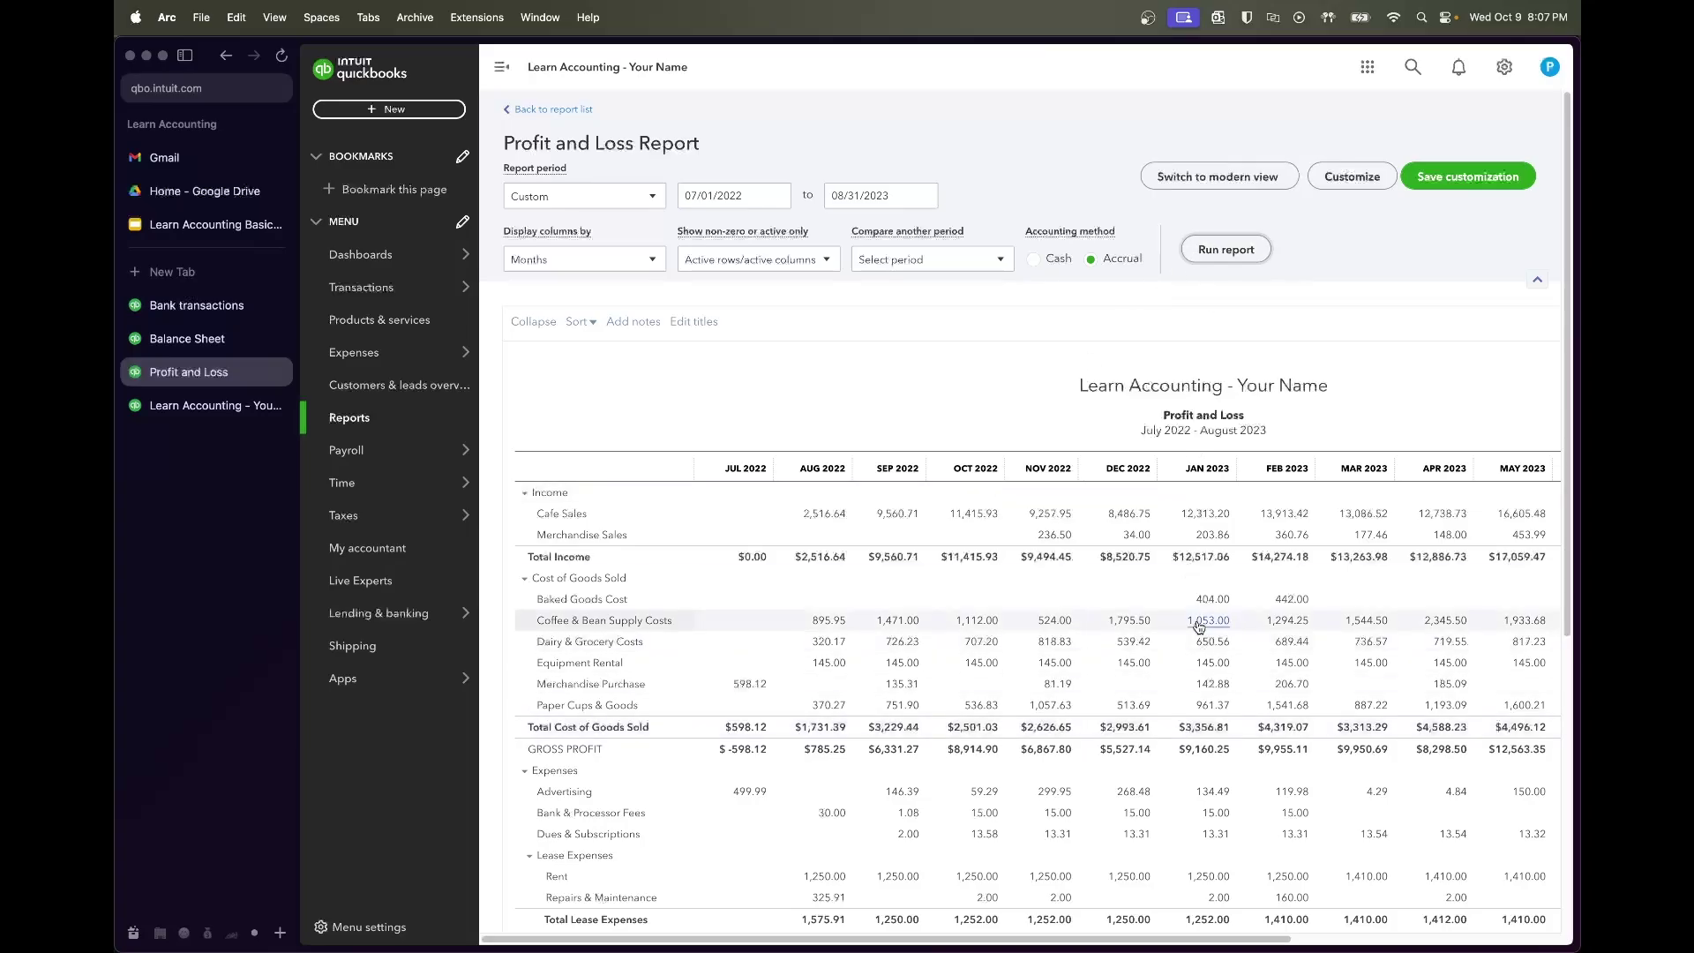
{"action": "scroll", "coordinate": [1208, 582], "scroll_direction": "right", "scroll_amount": 5}
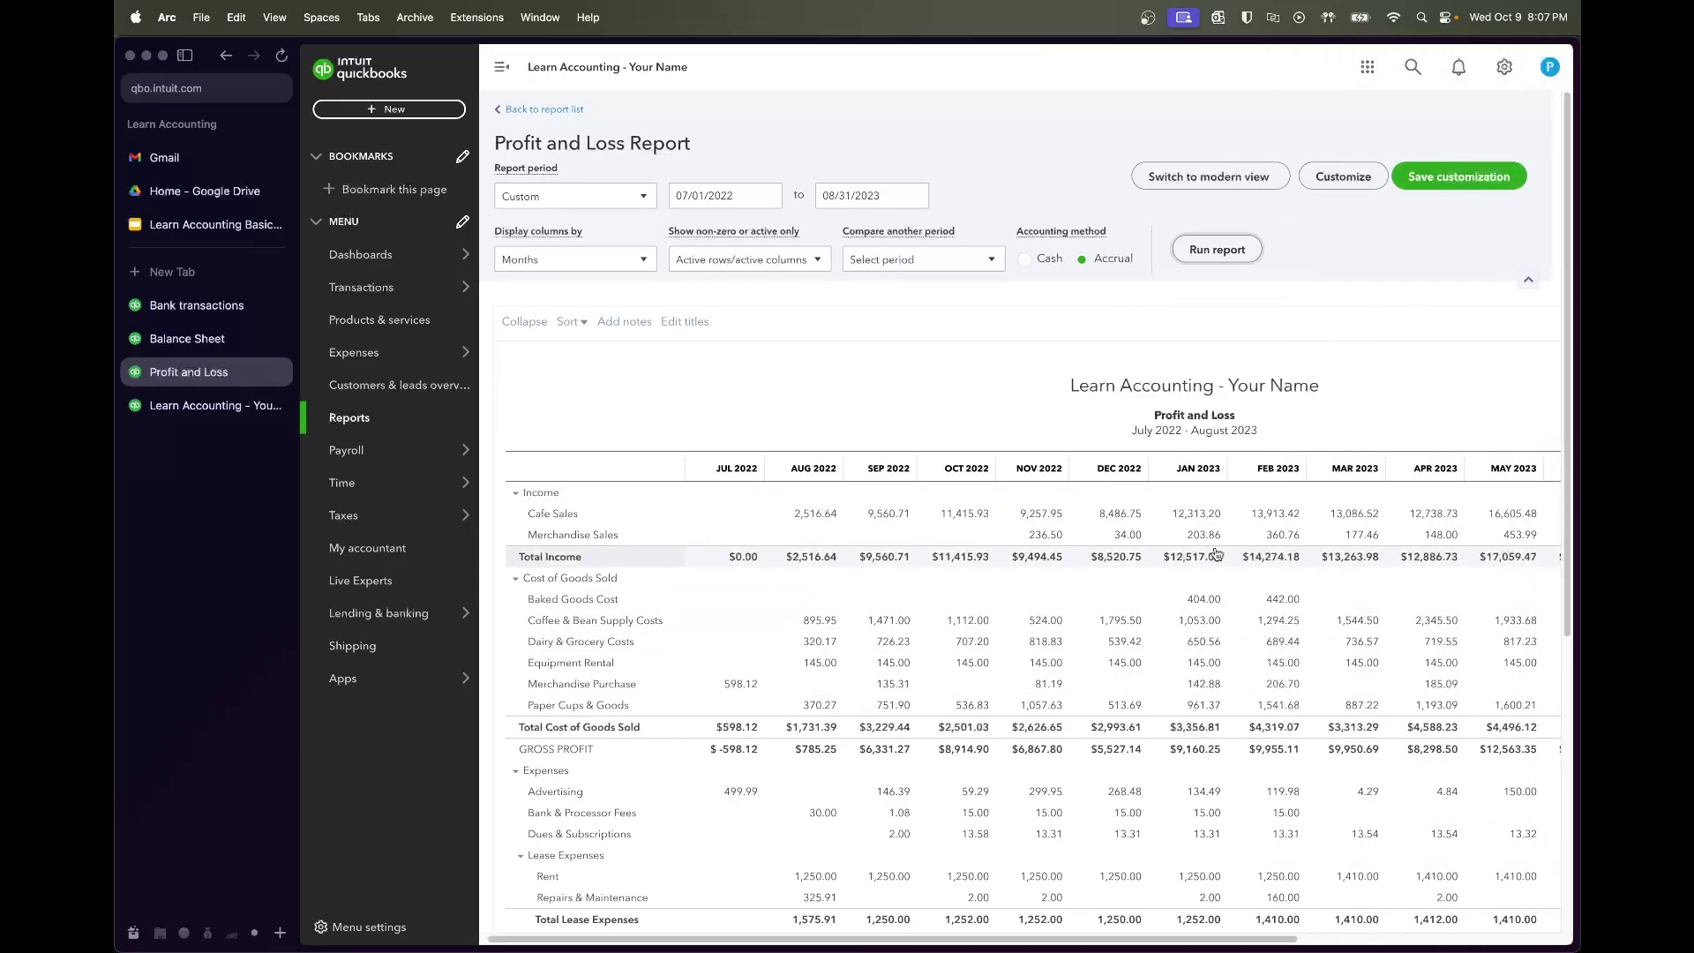
{"action": "scroll", "coordinate": [1215, 553], "scroll_direction": "right", "scroll_amount": 2}
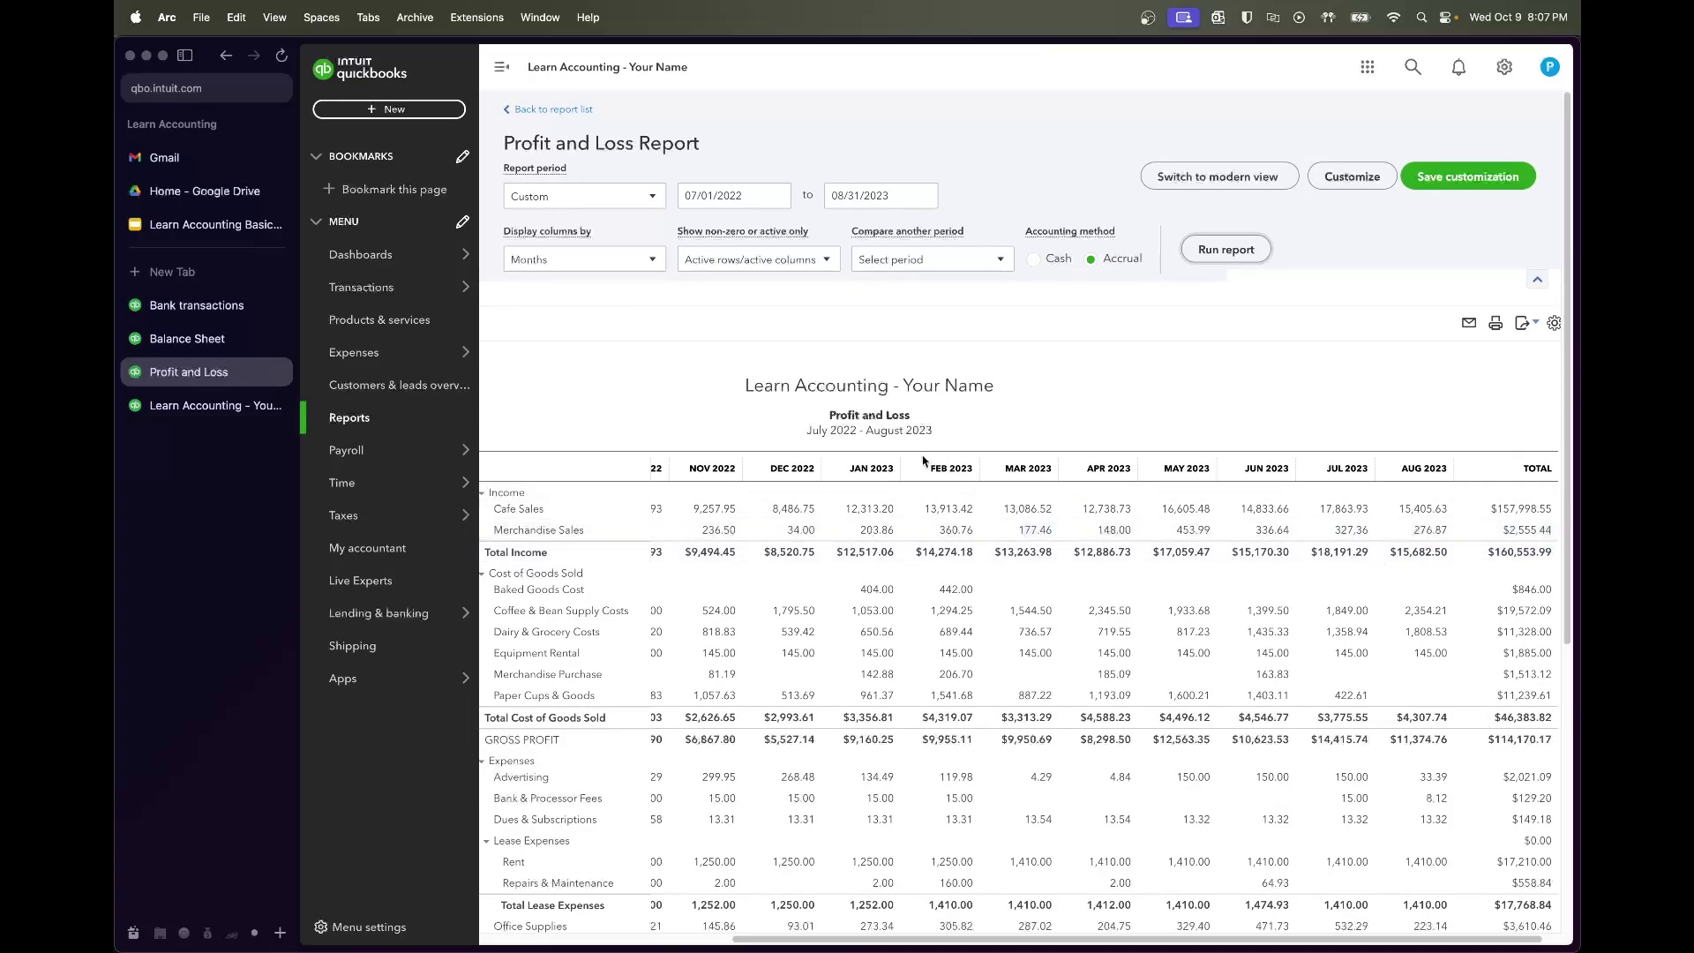
{"action": "mouse_move", "coordinate": [342, 369]}
{"action": "scroll", "coordinate": [974, 418], "scroll_direction": "down", "scroll_amount": 5}
{"action": "scroll", "coordinate": [974, 418], "scroll_direction": "left", "scroll_amount": 1}
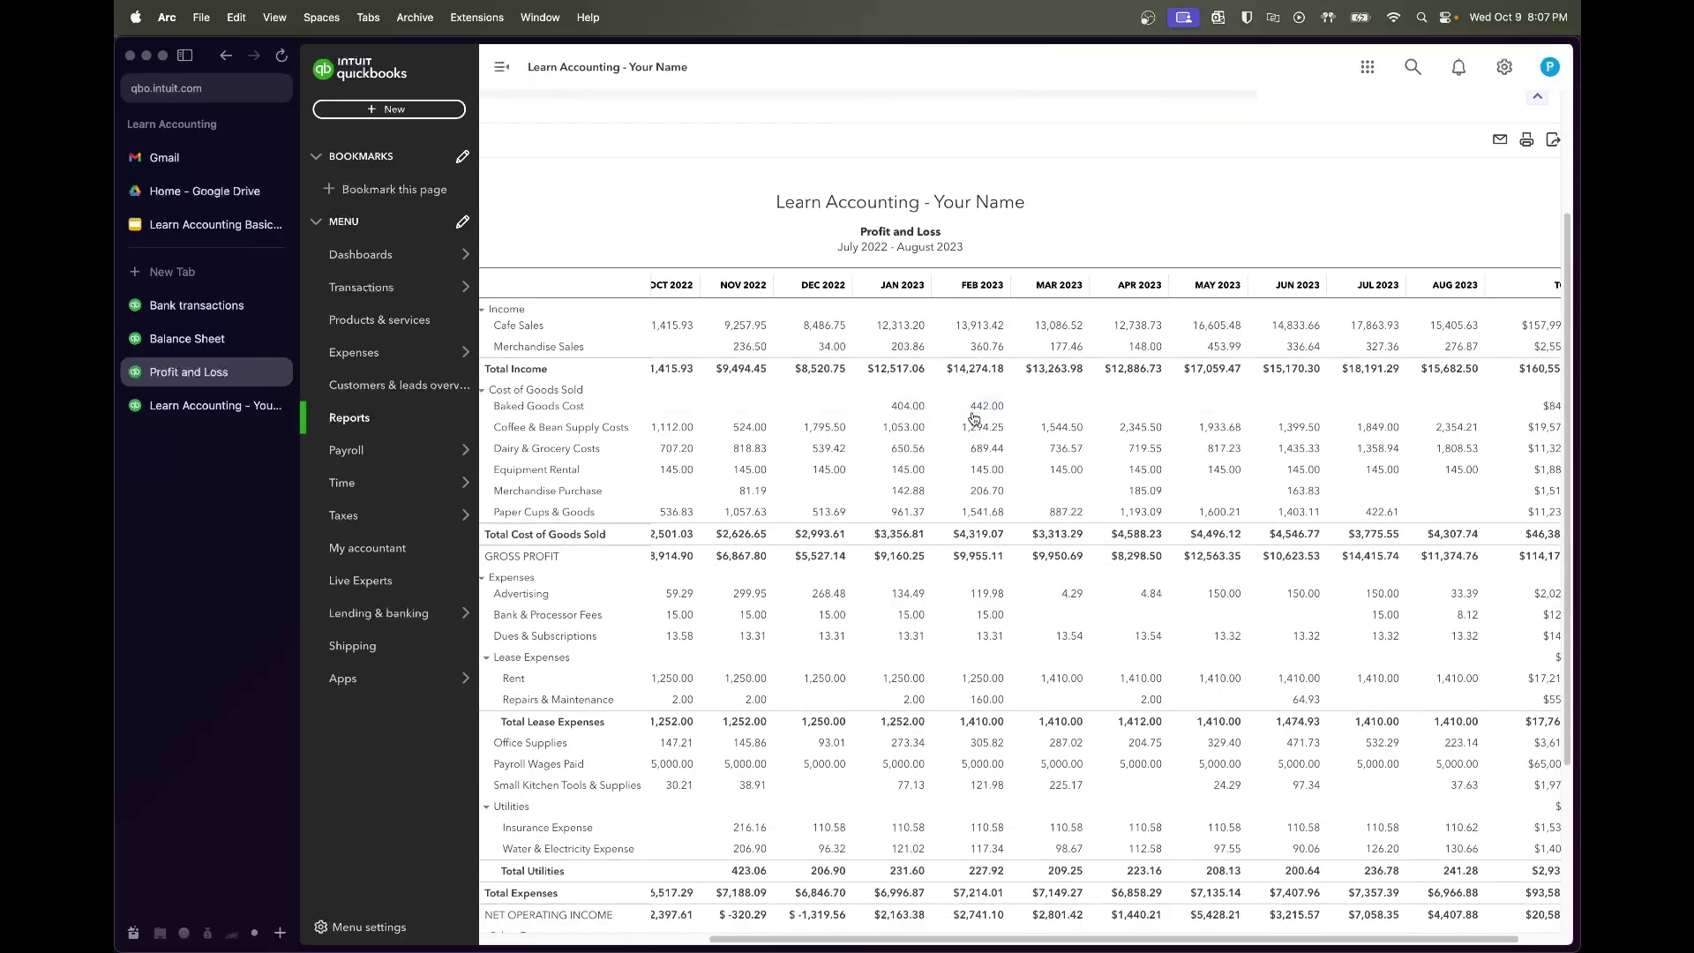
{"action": "scroll", "coordinate": [973, 418], "scroll_direction": "down", "scroll_amount": 5}
{"action": "scroll", "coordinate": [974, 418], "scroll_direction": "left", "scroll_amount": 2}
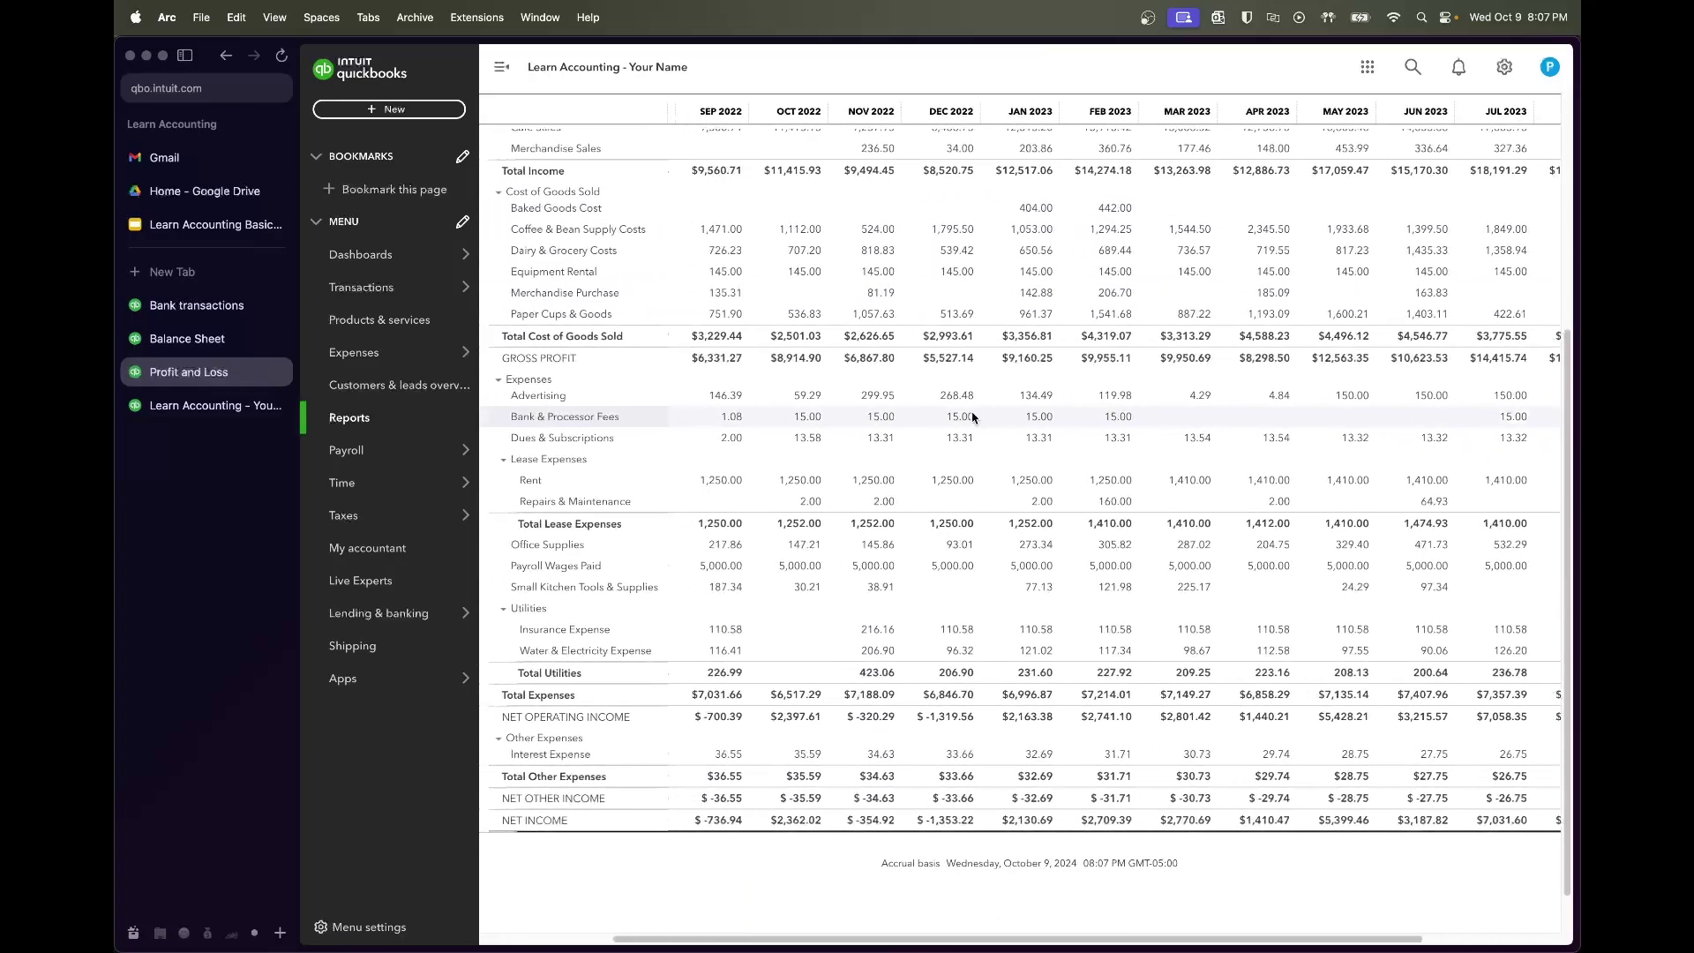
{"action": "scroll", "coordinate": [973, 418], "scroll_direction": "up", "scroll_amount": 2}
{"action": "scroll", "coordinate": [973, 418], "scroll_direction": "left", "scroll_amount": 3}
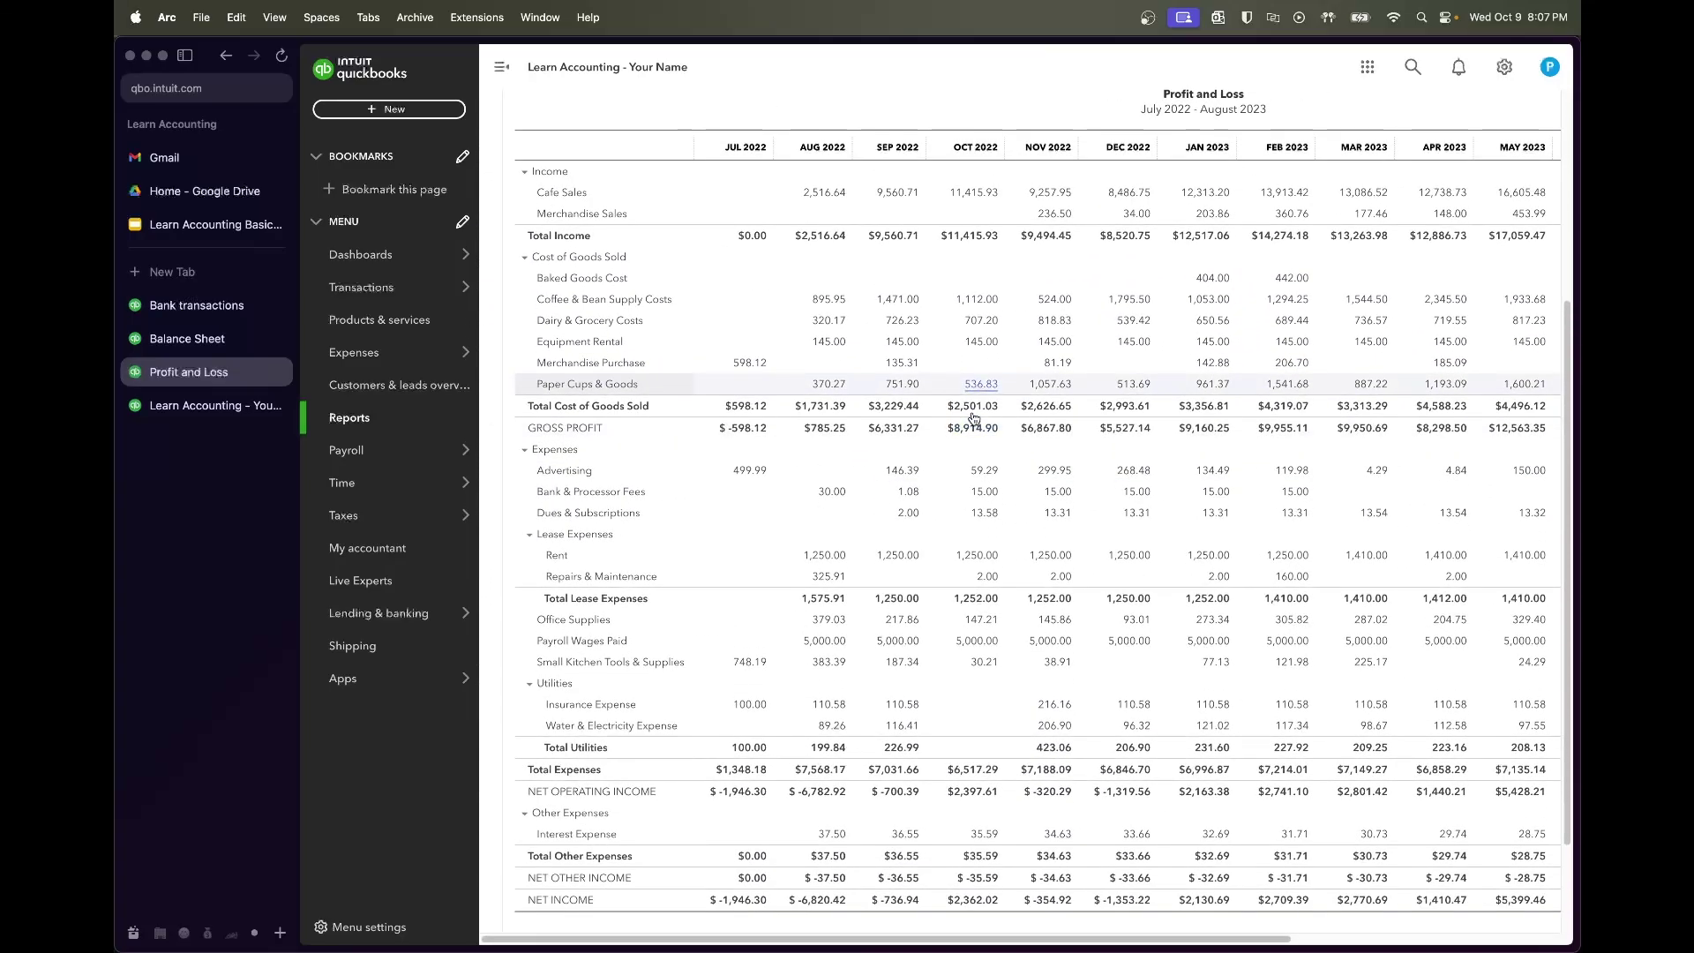
Display the Profit and Loss report's columns by Quarters and rerun it
{"action": "scroll", "coordinate": [974, 418], "scroll_direction": "up", "scroll_amount": 8}
{"action": "left_click", "coordinate": [588, 260]}
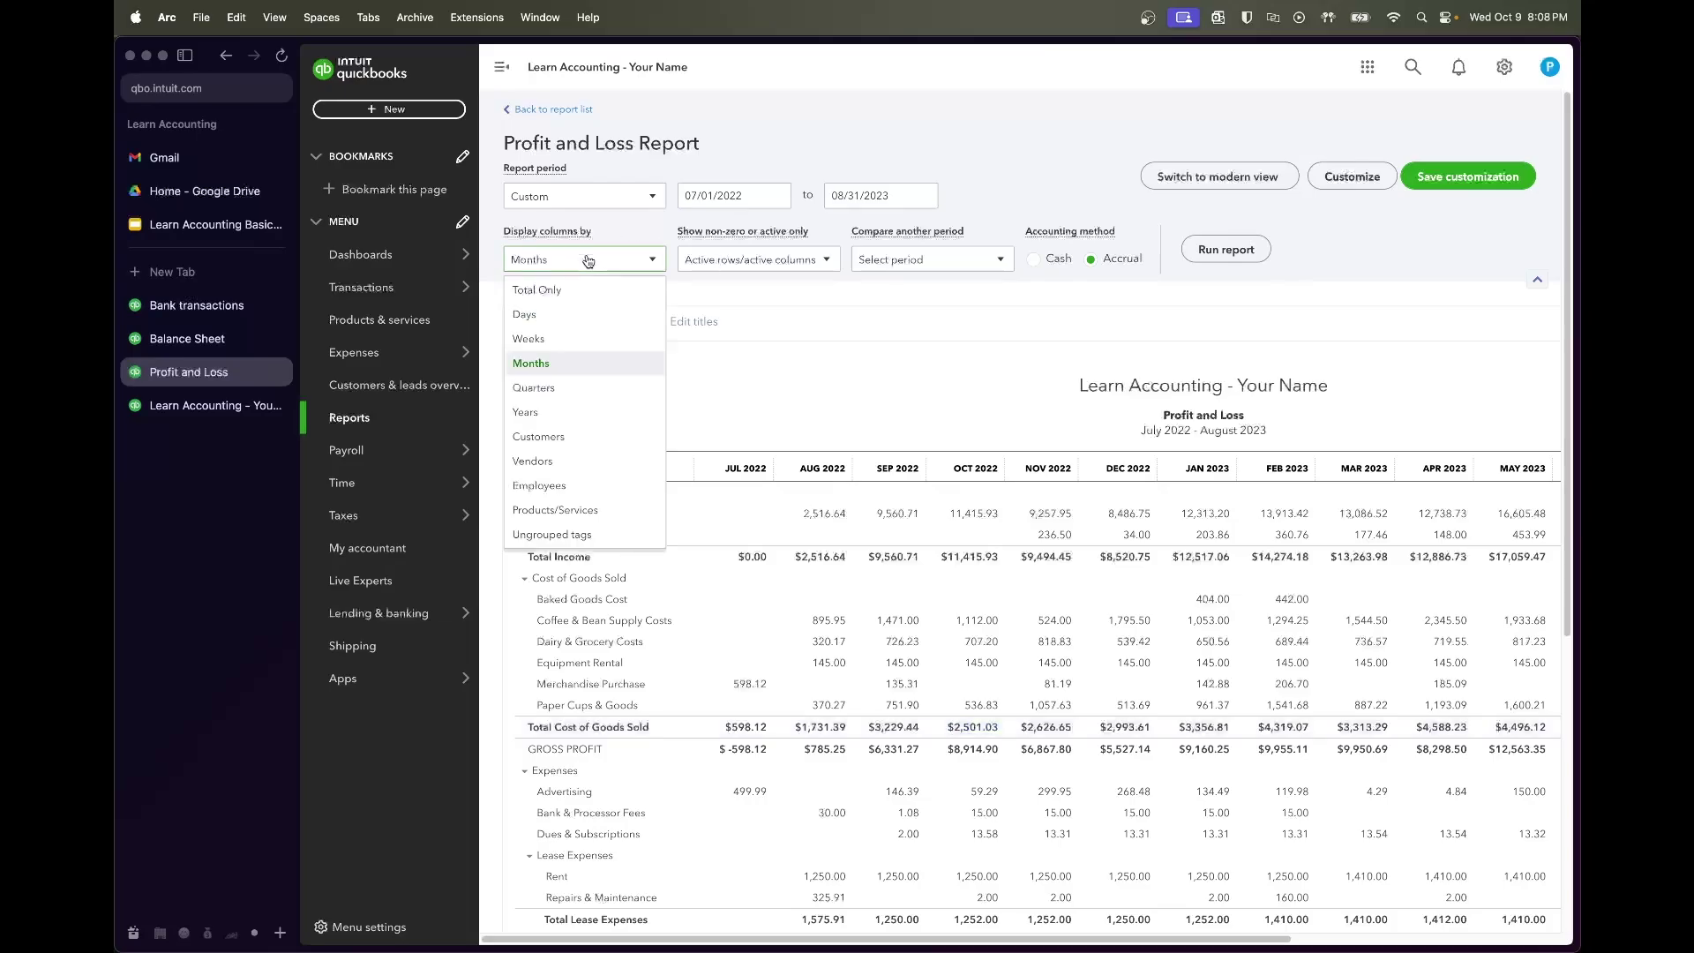
{"action": "left_click", "coordinate": [573, 387]}
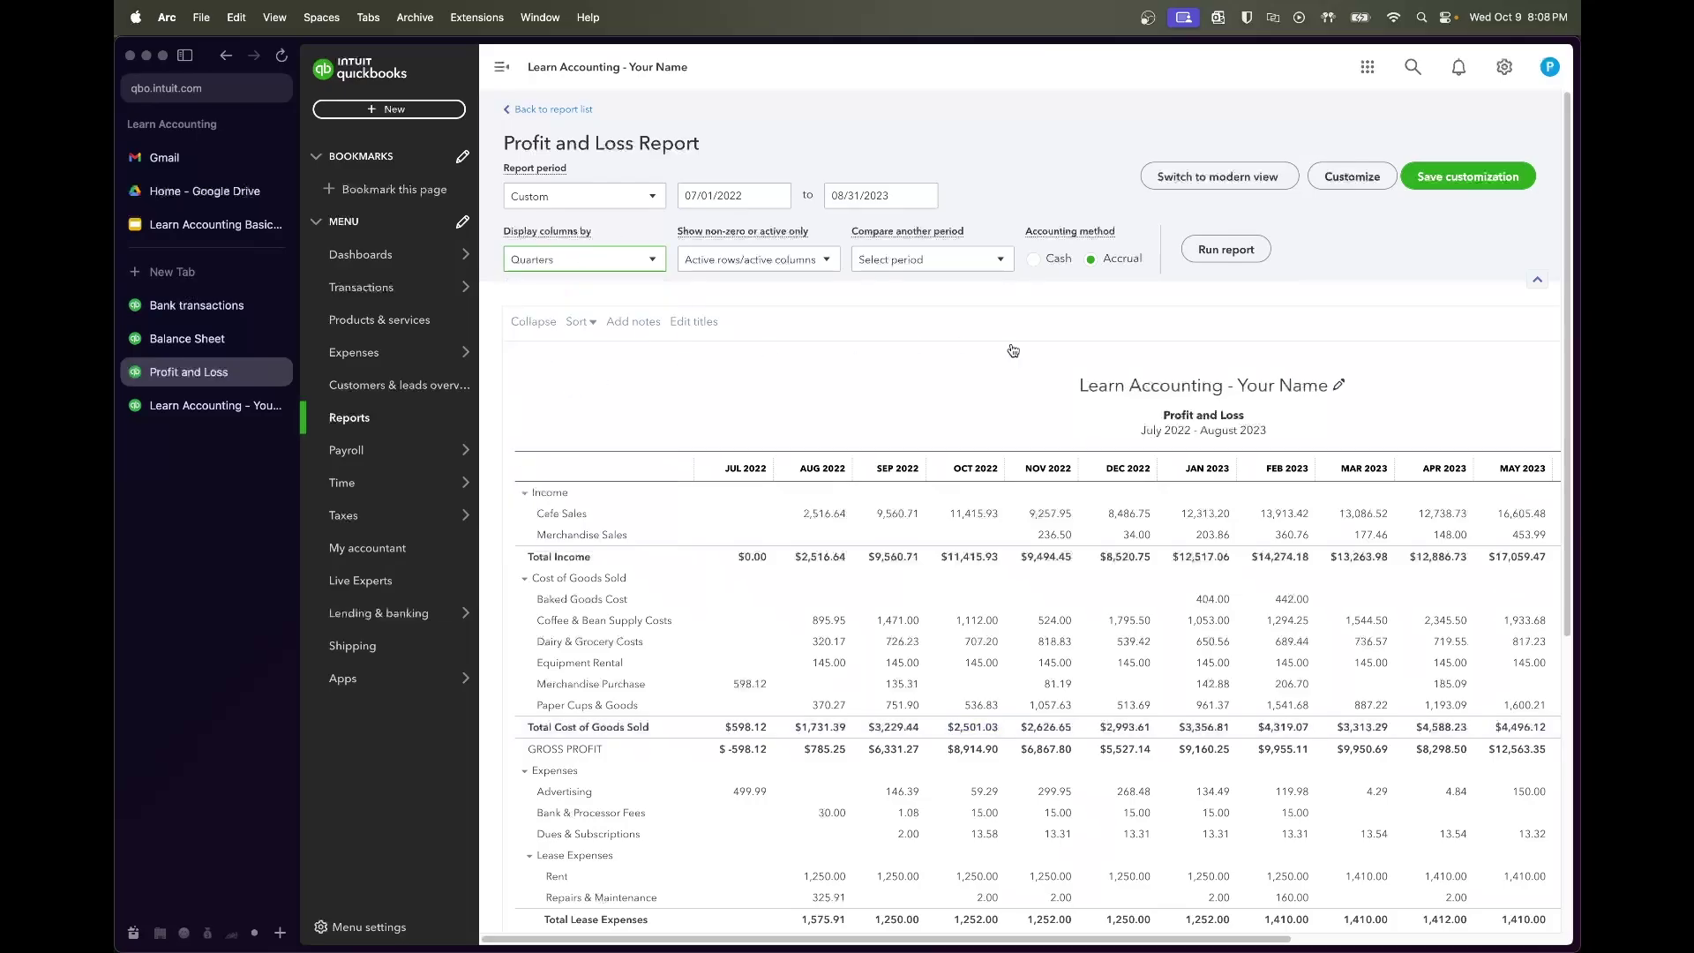
{"action": "left_click", "coordinate": [1252, 253]}
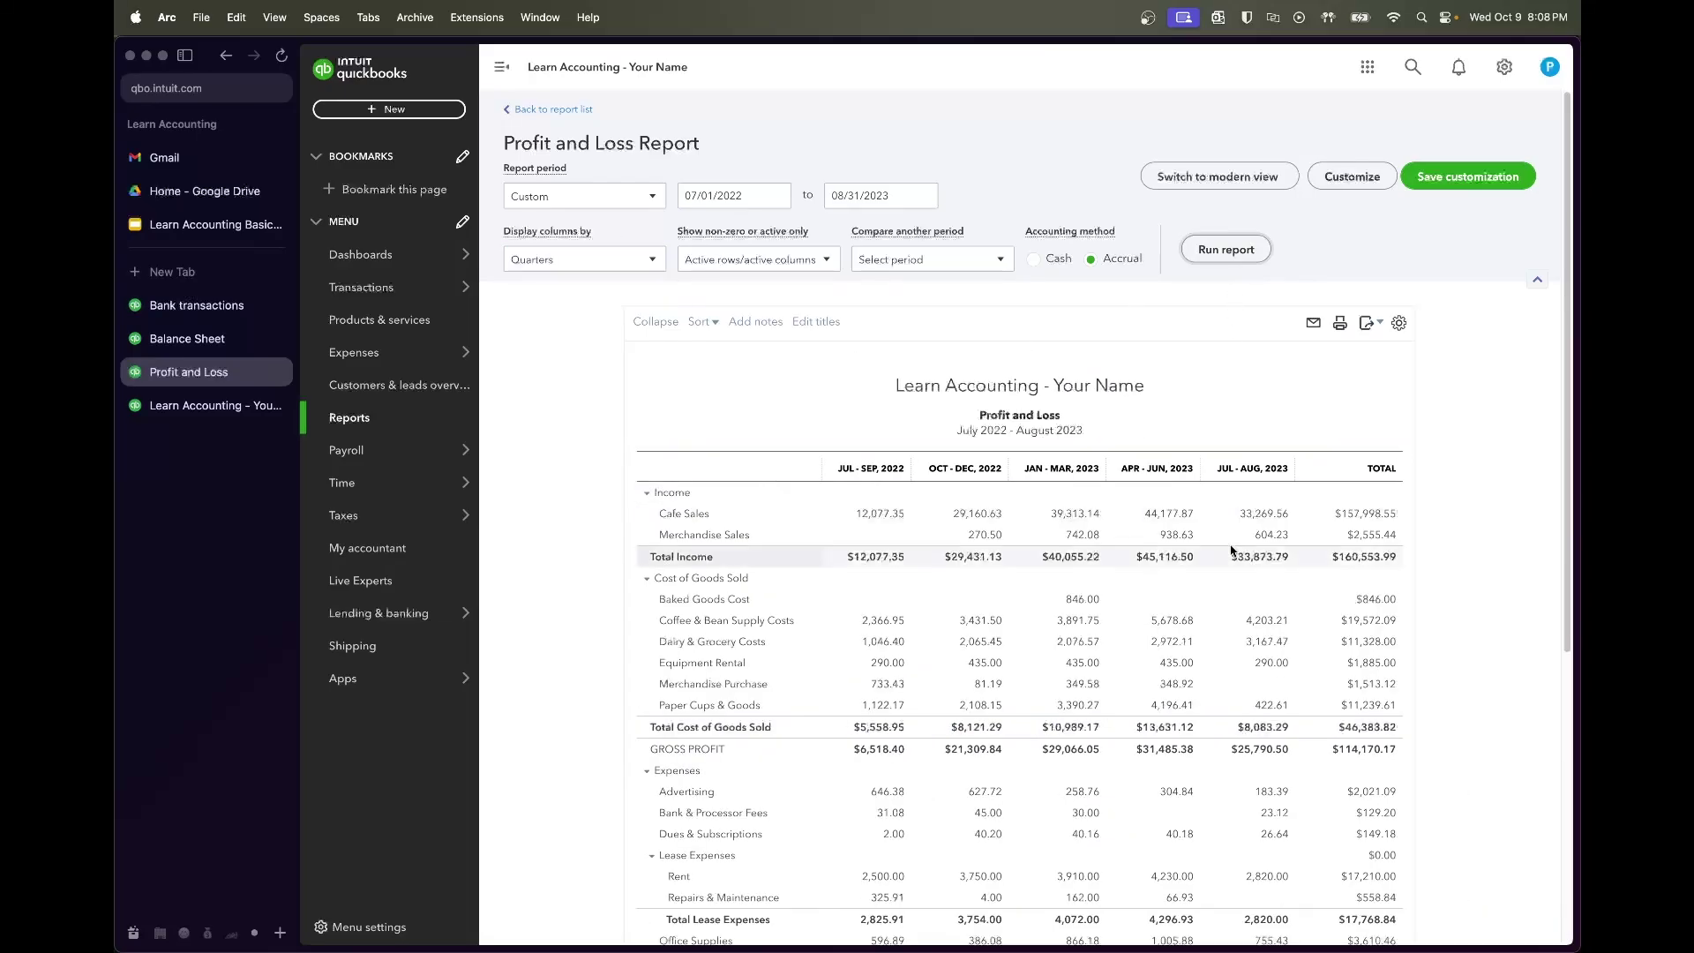
Examine the quarterly Profit and Loss columns, including the partial Jul - Aug 2023 quarter, from income down to net income
{"action": "scroll", "coordinate": [1305, 494], "scroll_direction": "down", "scroll_amount": 2}
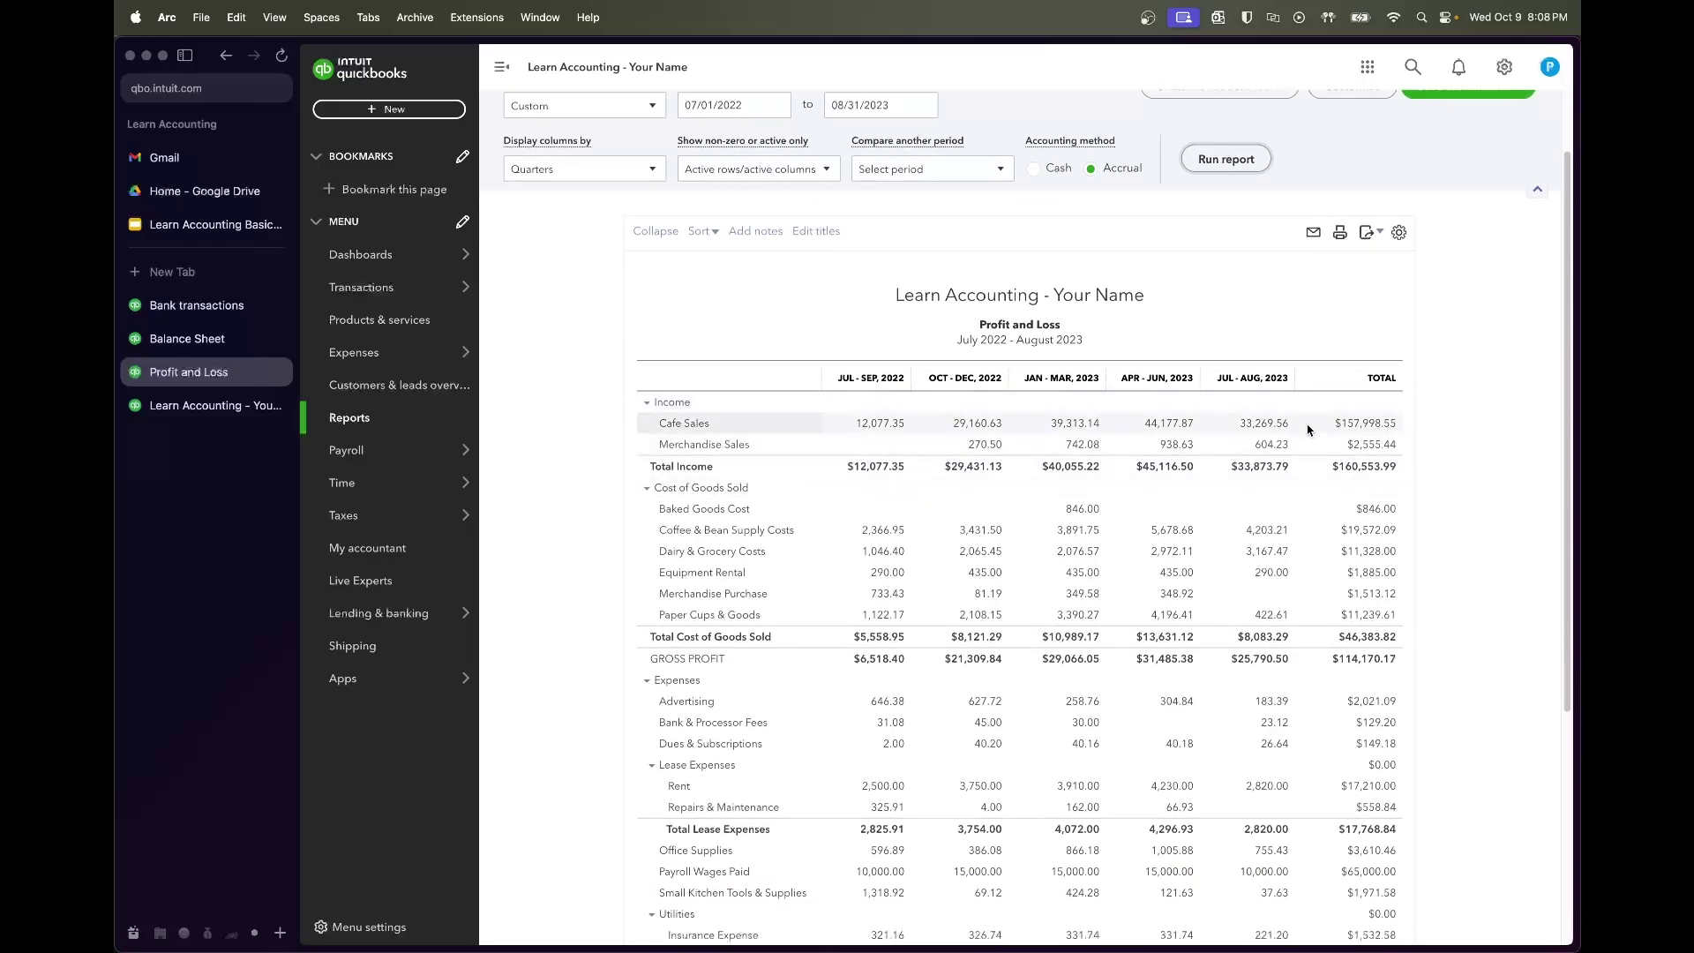
{"action": "scroll", "coordinate": [1307, 430], "scroll_direction": "down", "scroll_amount": 3}
{"action": "scroll", "coordinate": [1308, 429], "scroll_direction": "down", "scroll_amount": 1}
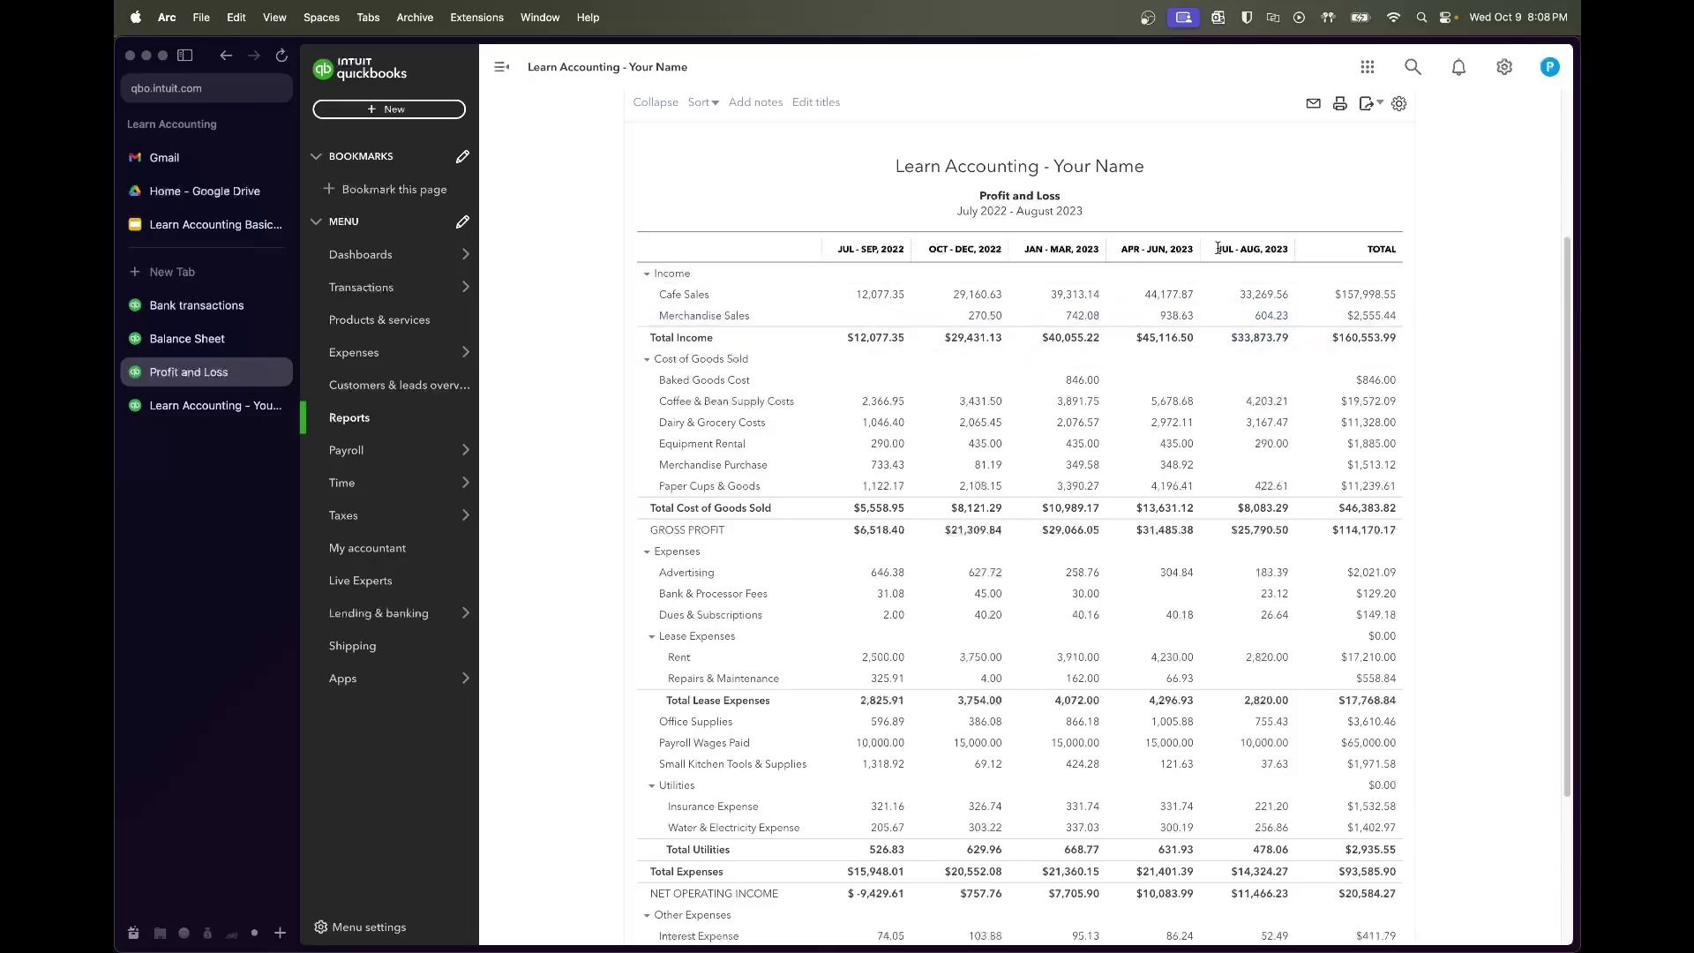
{"action": "left_click_drag", "start_coordinate": [1219, 248], "coordinate": [1283, 245]}
{"action": "scroll", "coordinate": [1287, 246], "scroll_direction": "up", "scroll_amount": 3}
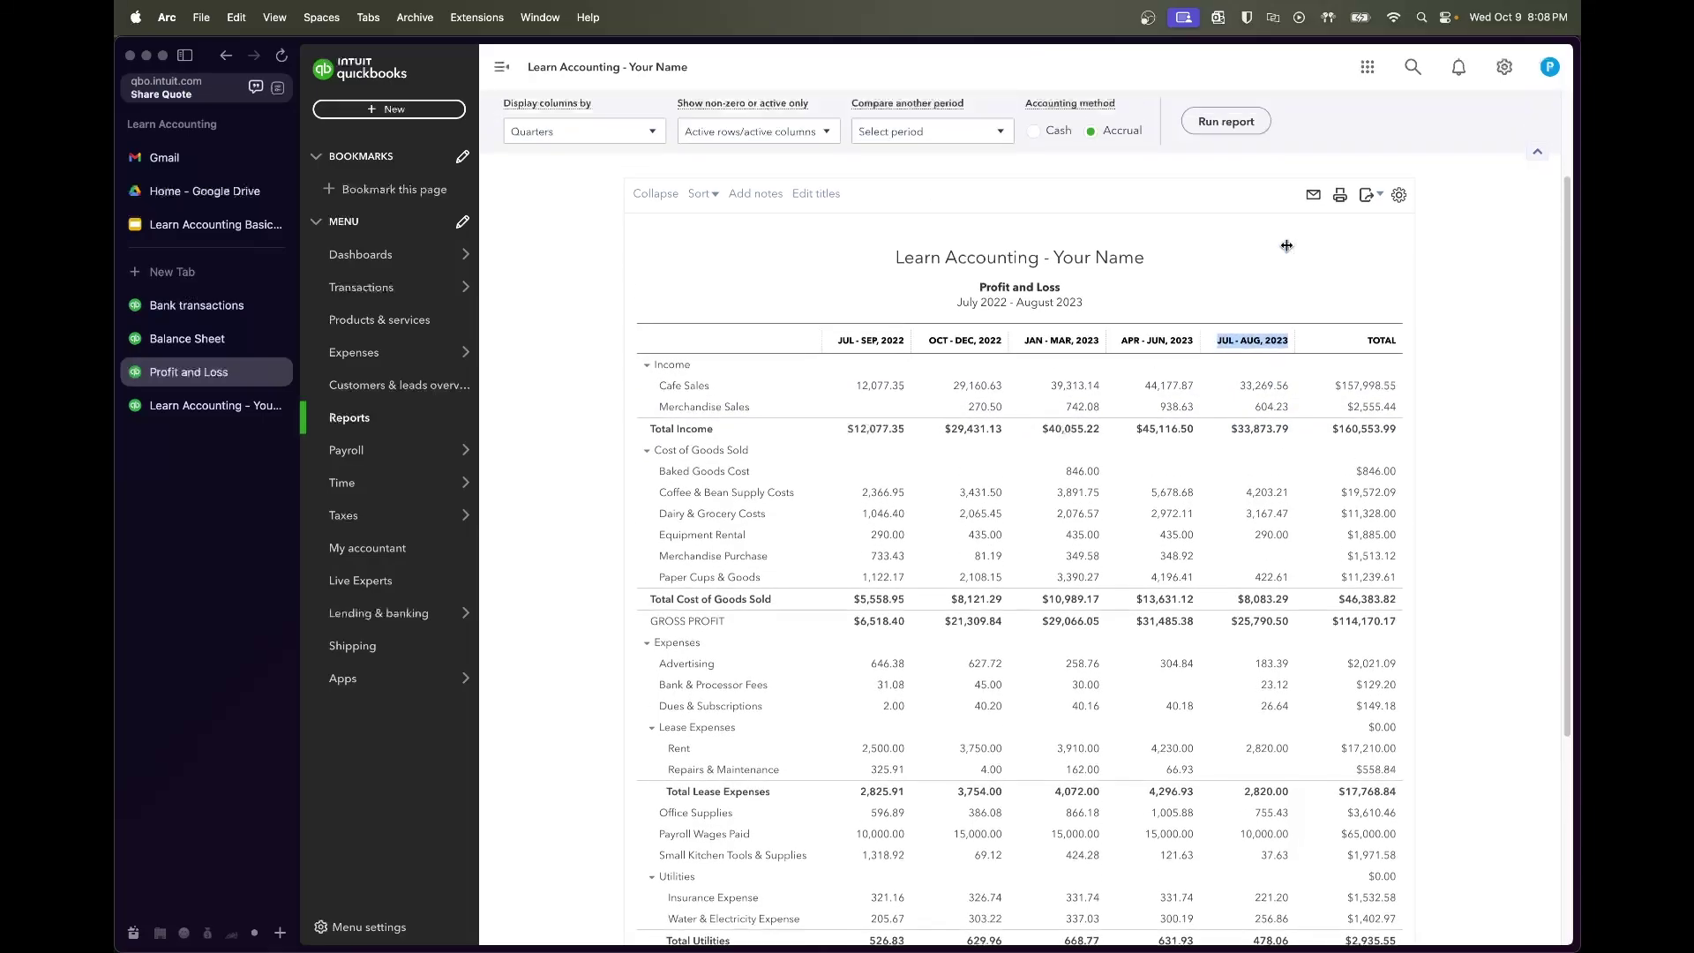
{"action": "left_click", "coordinate": [1250, 368]}
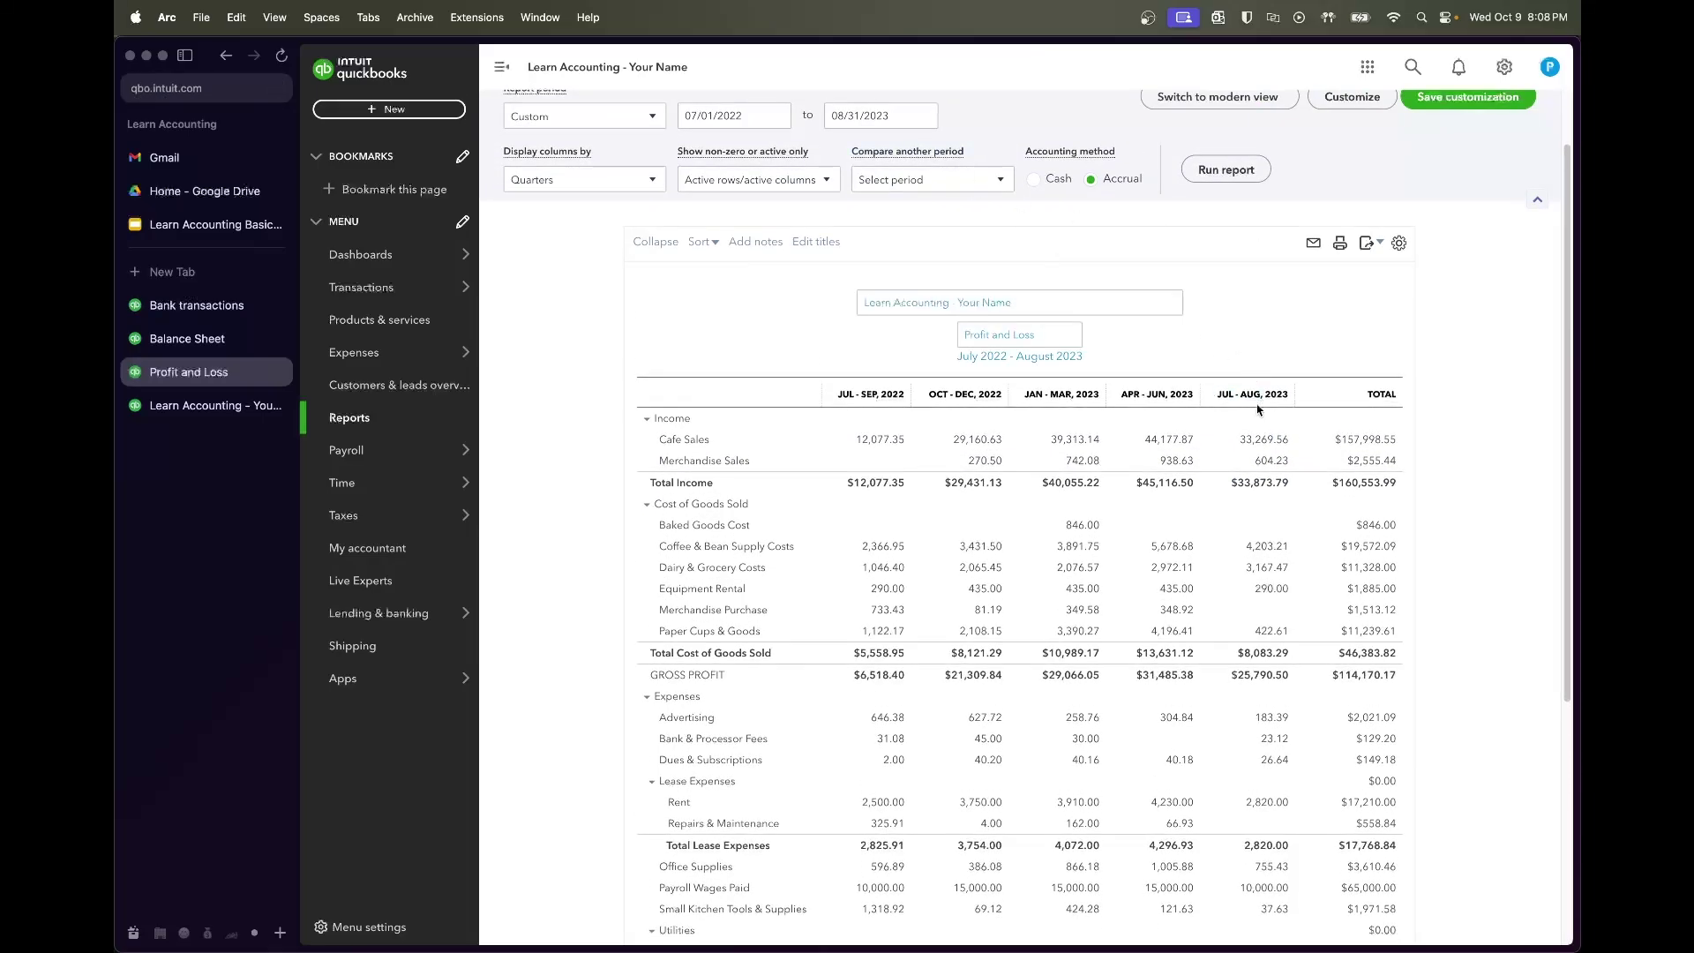
{"action": "scroll", "coordinate": [1273, 389], "scroll_direction": "down", "scroll_amount": 1}
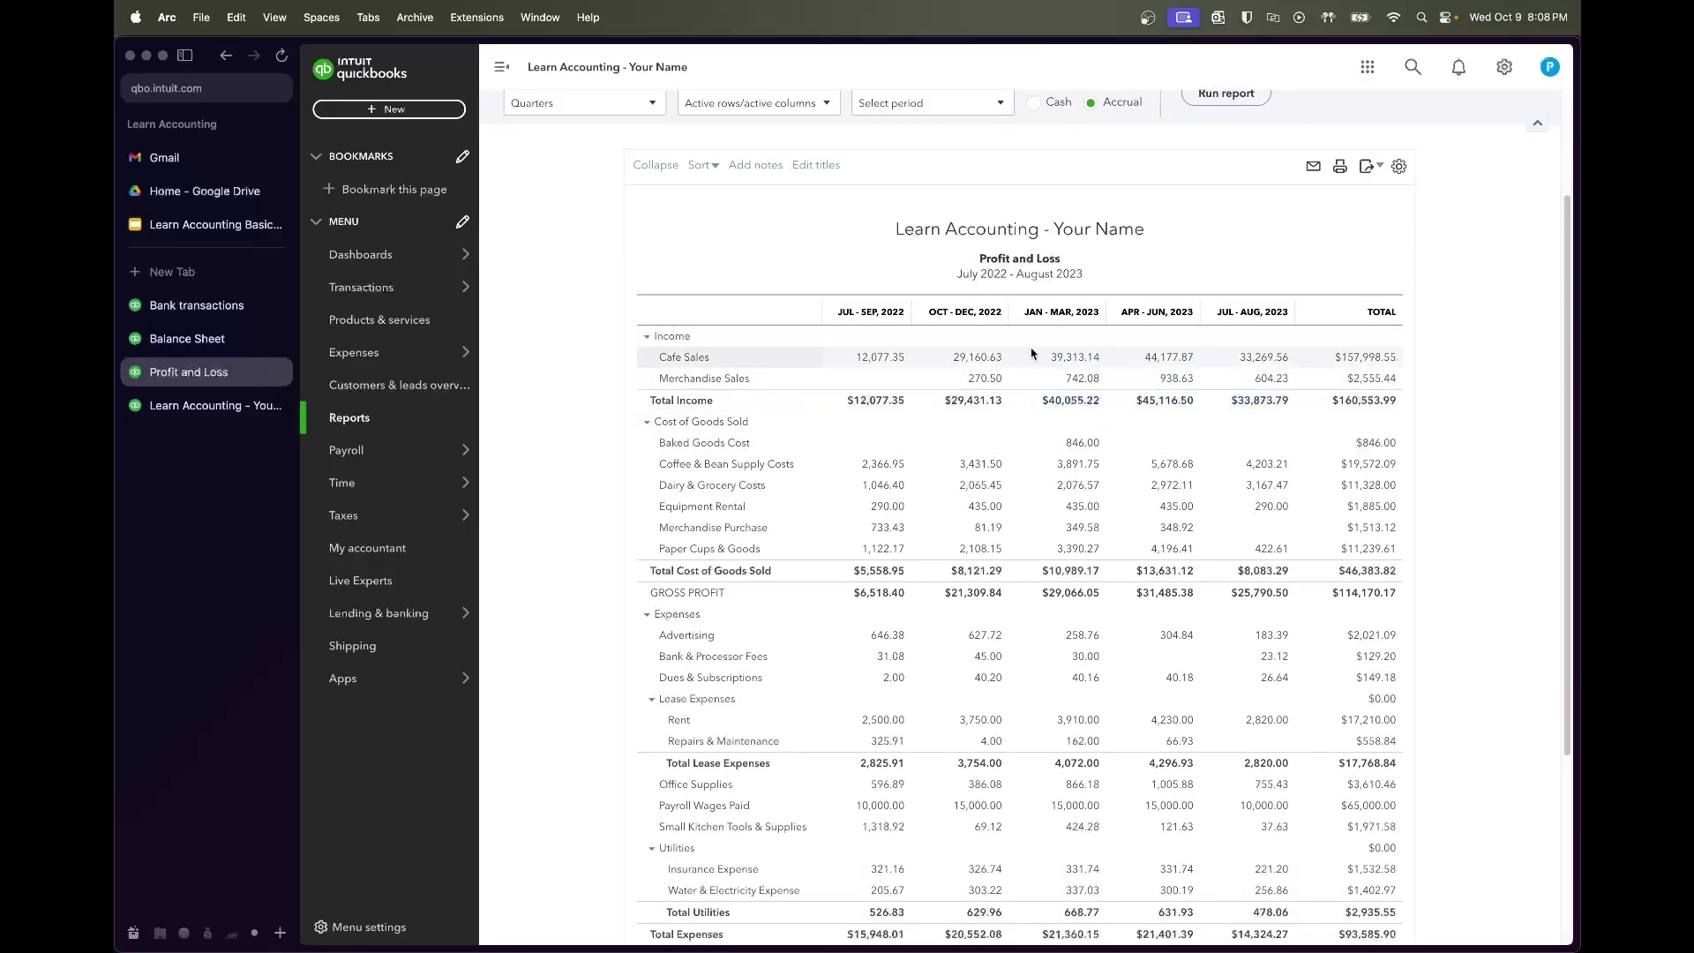
{"action": "scroll", "coordinate": [1124, 472], "scroll_direction": "down", "scroll_amount": 3}
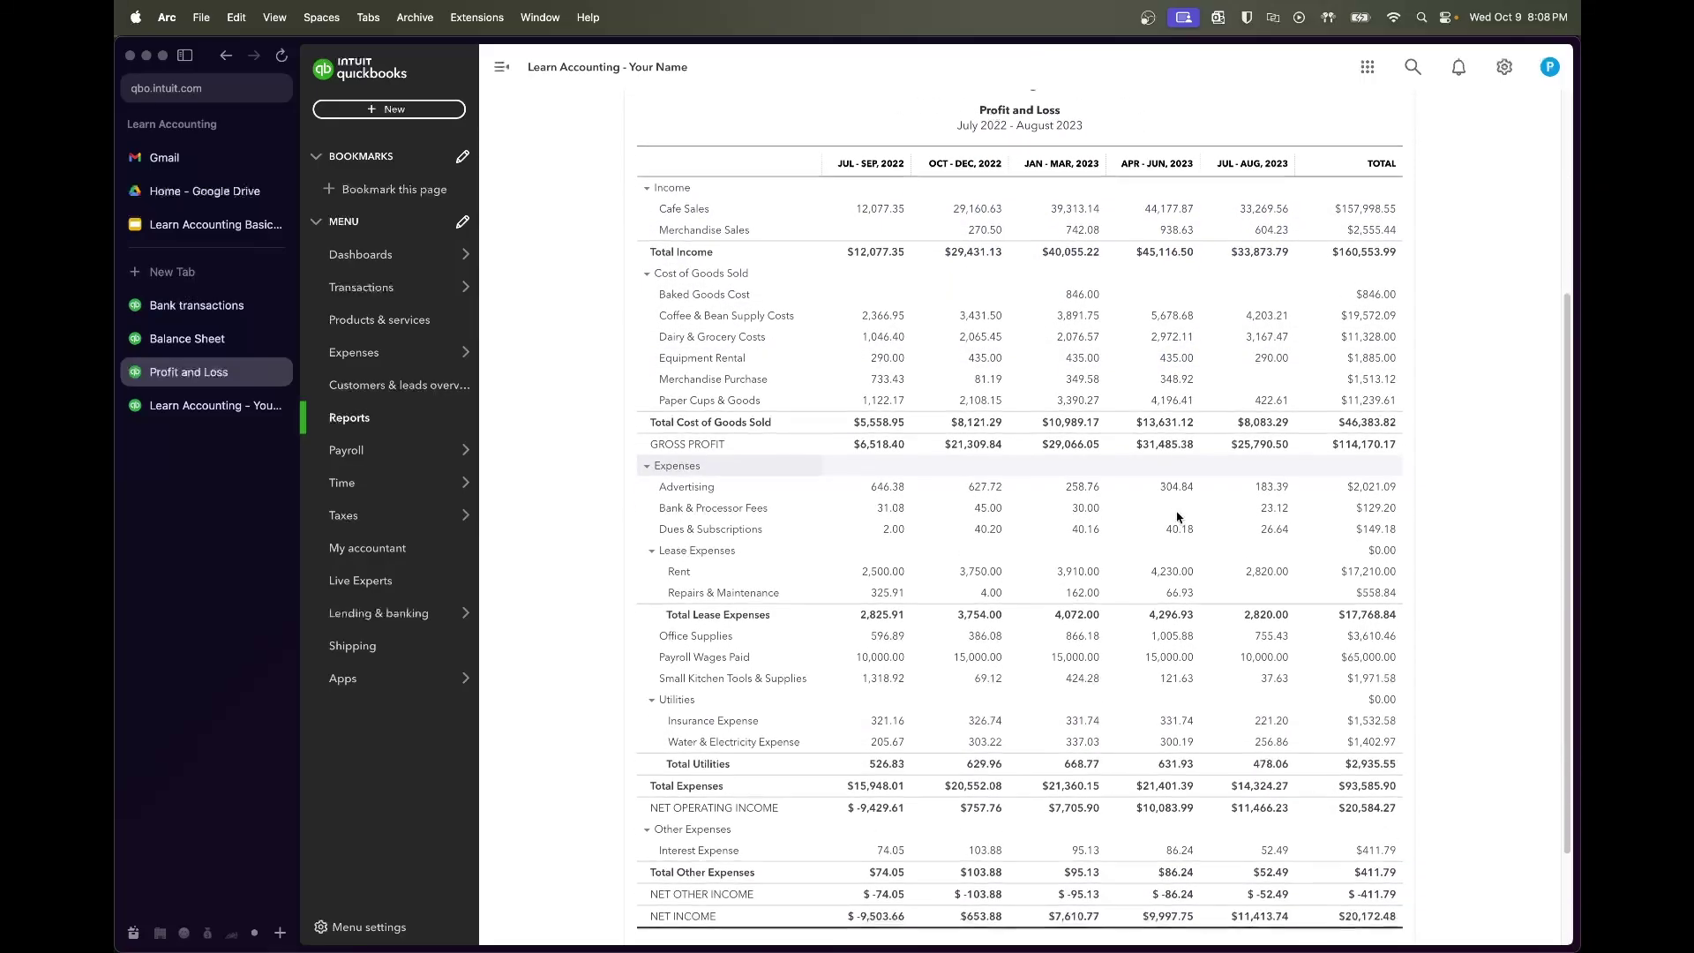
{"action": "scroll", "coordinate": [1178, 518], "scroll_direction": "up", "scroll_amount": 5}
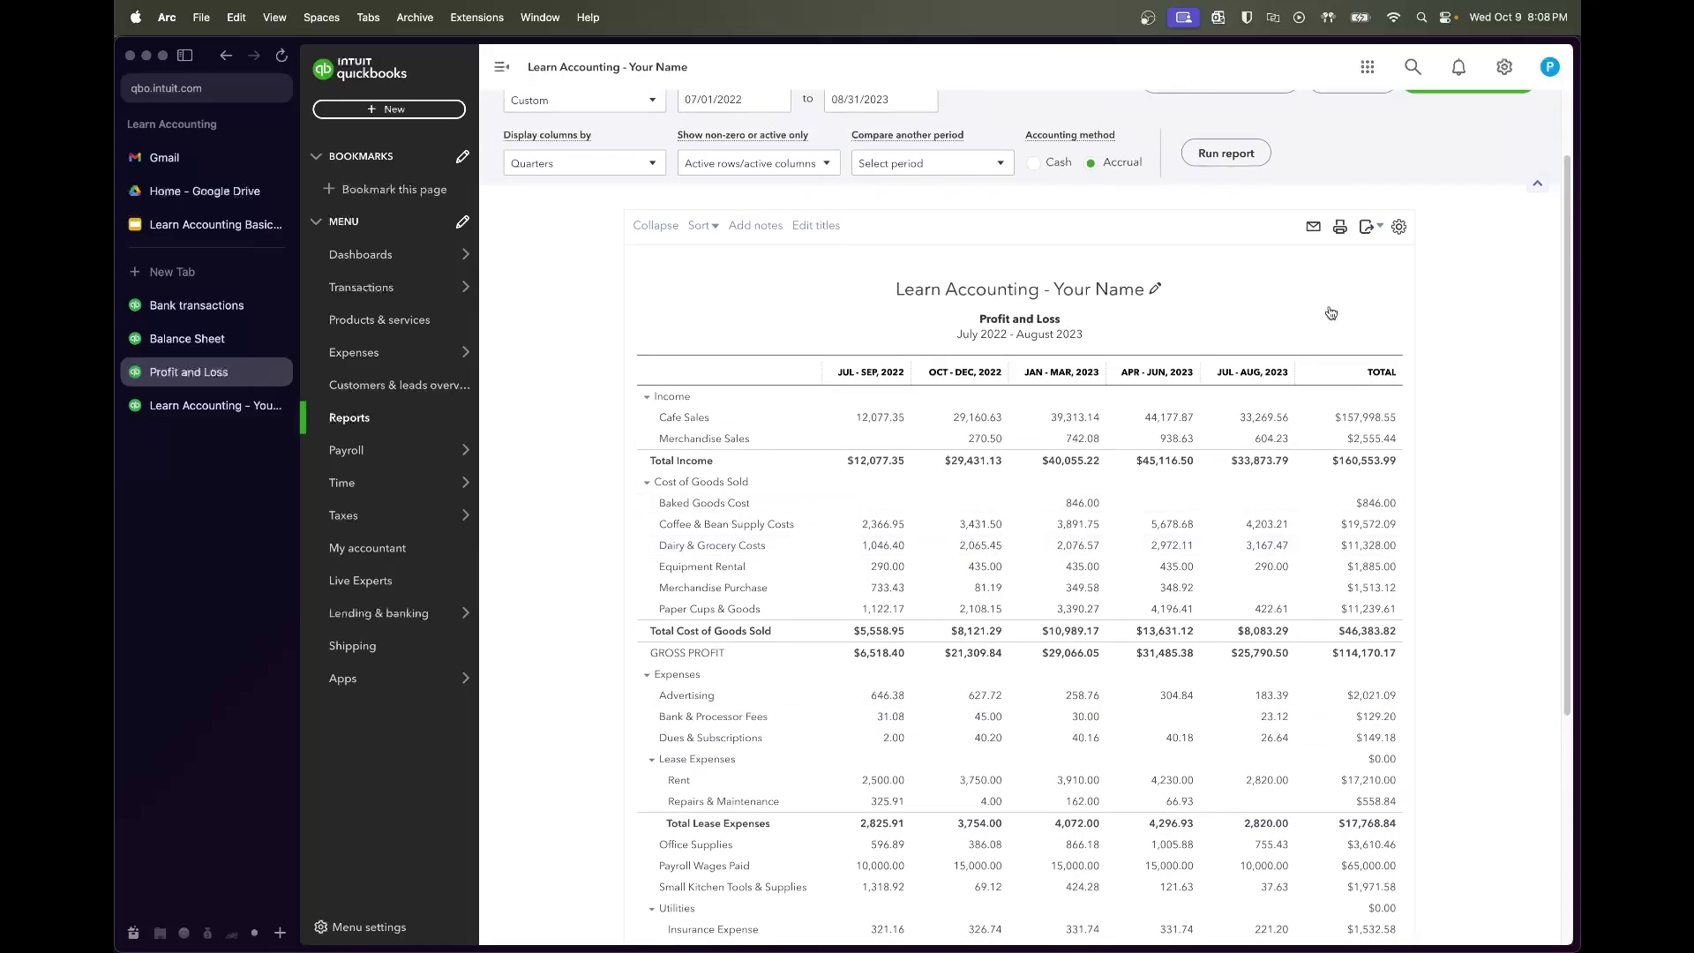
Look at the Profit and Loss report's export options, close them, and switch to the Learn Accounting Basics Syllabus presentation
{"action": "left_click", "coordinate": [1369, 228]}
{"action": "left_click", "coordinate": [1485, 295]}
{"action": "left_click", "coordinate": [241, 224]}
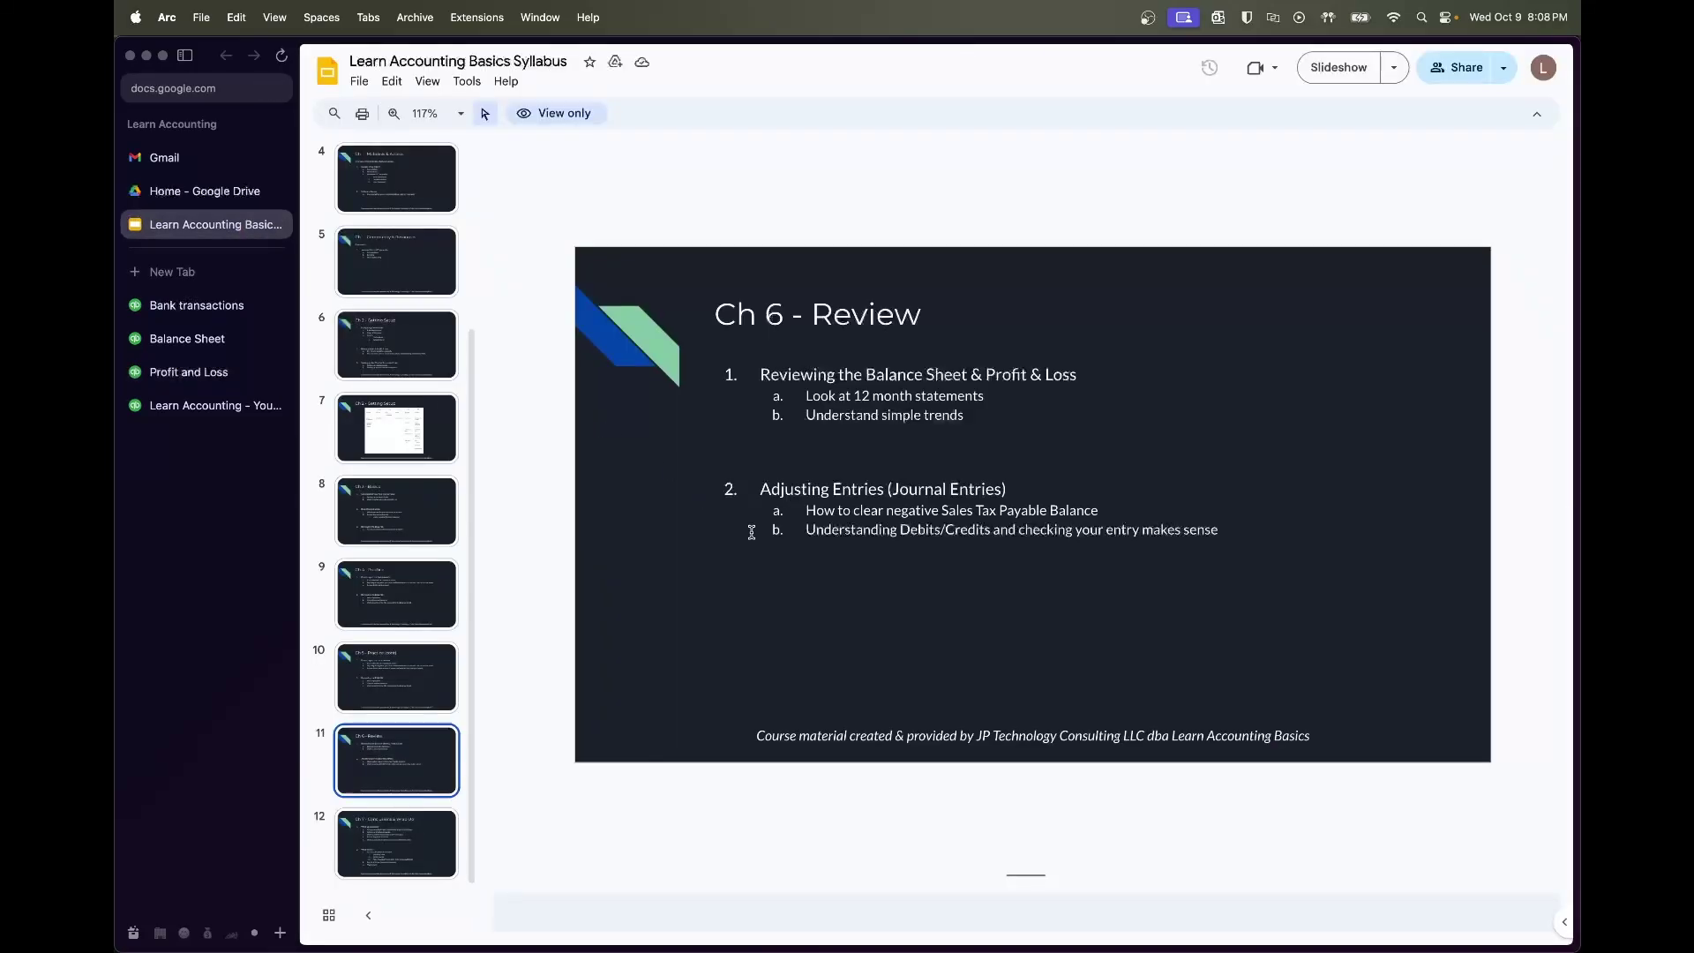